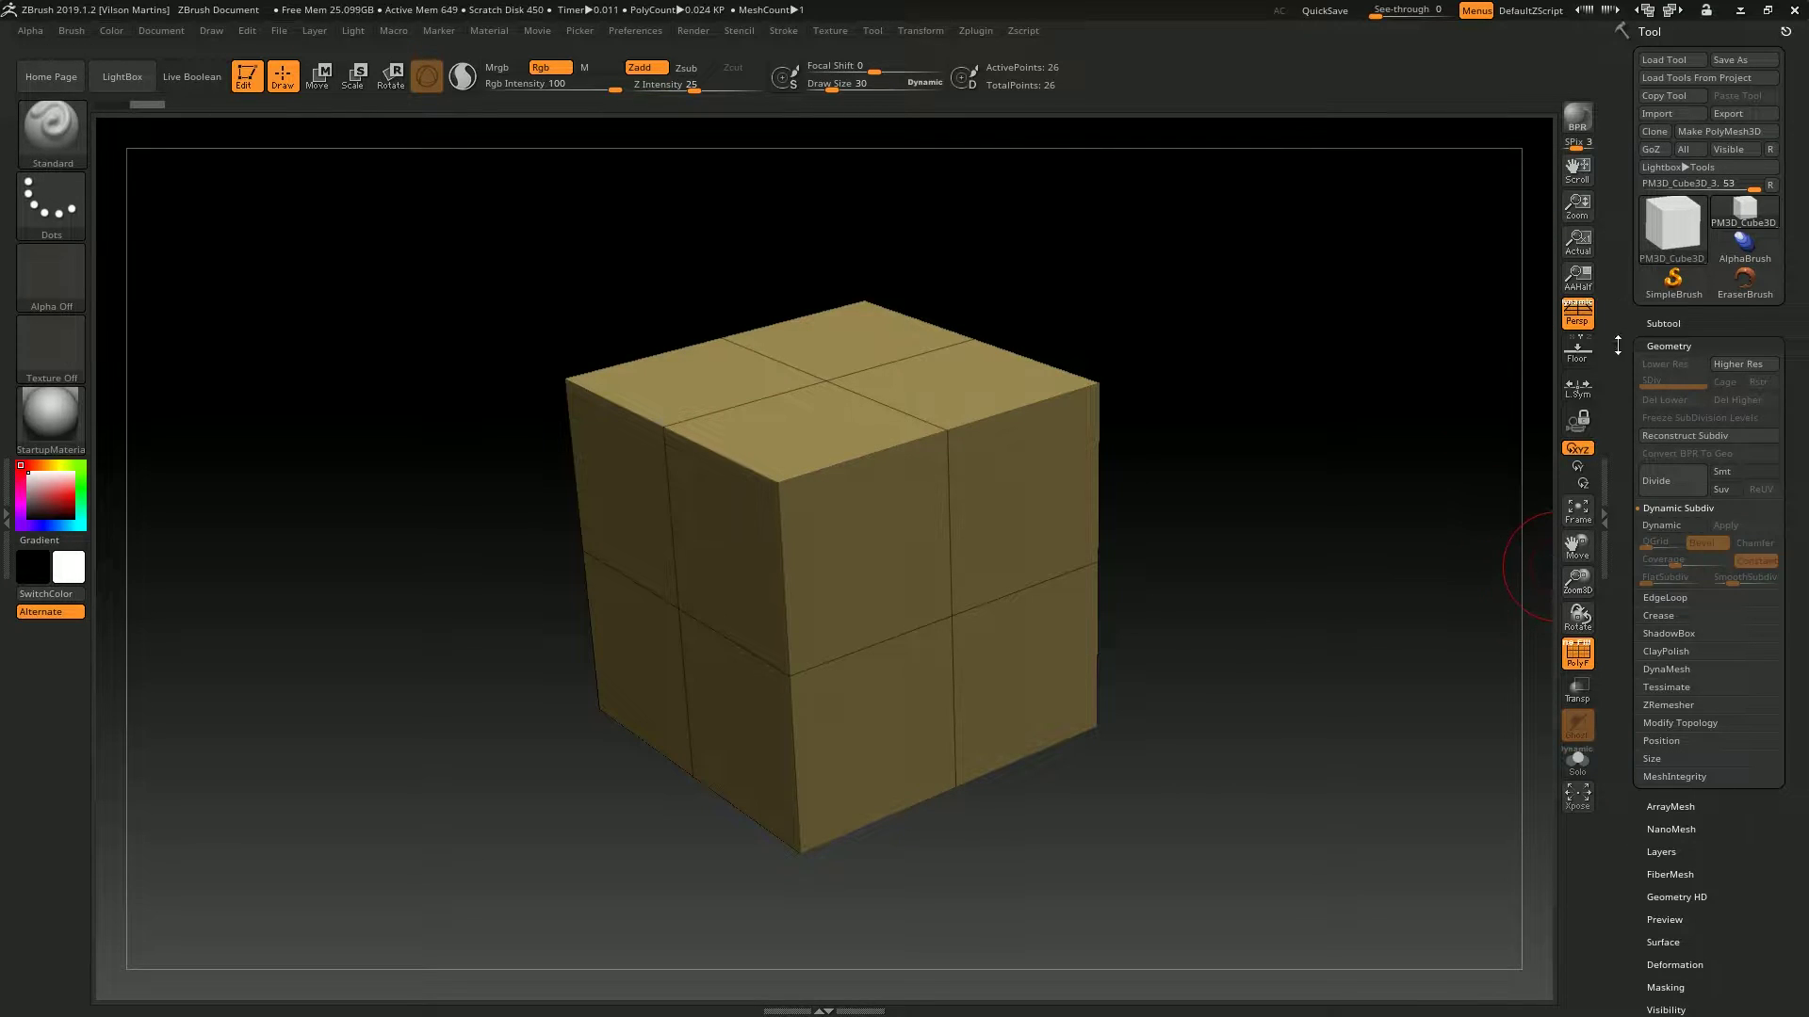
Mark the subdivision controls and the Dynamic Subdiv section of the Geometry palette in red on a screen-capture overlay, and discard it.
scroll(1677, 424, down, 1)
drag(1624, 312, 1678, 335)
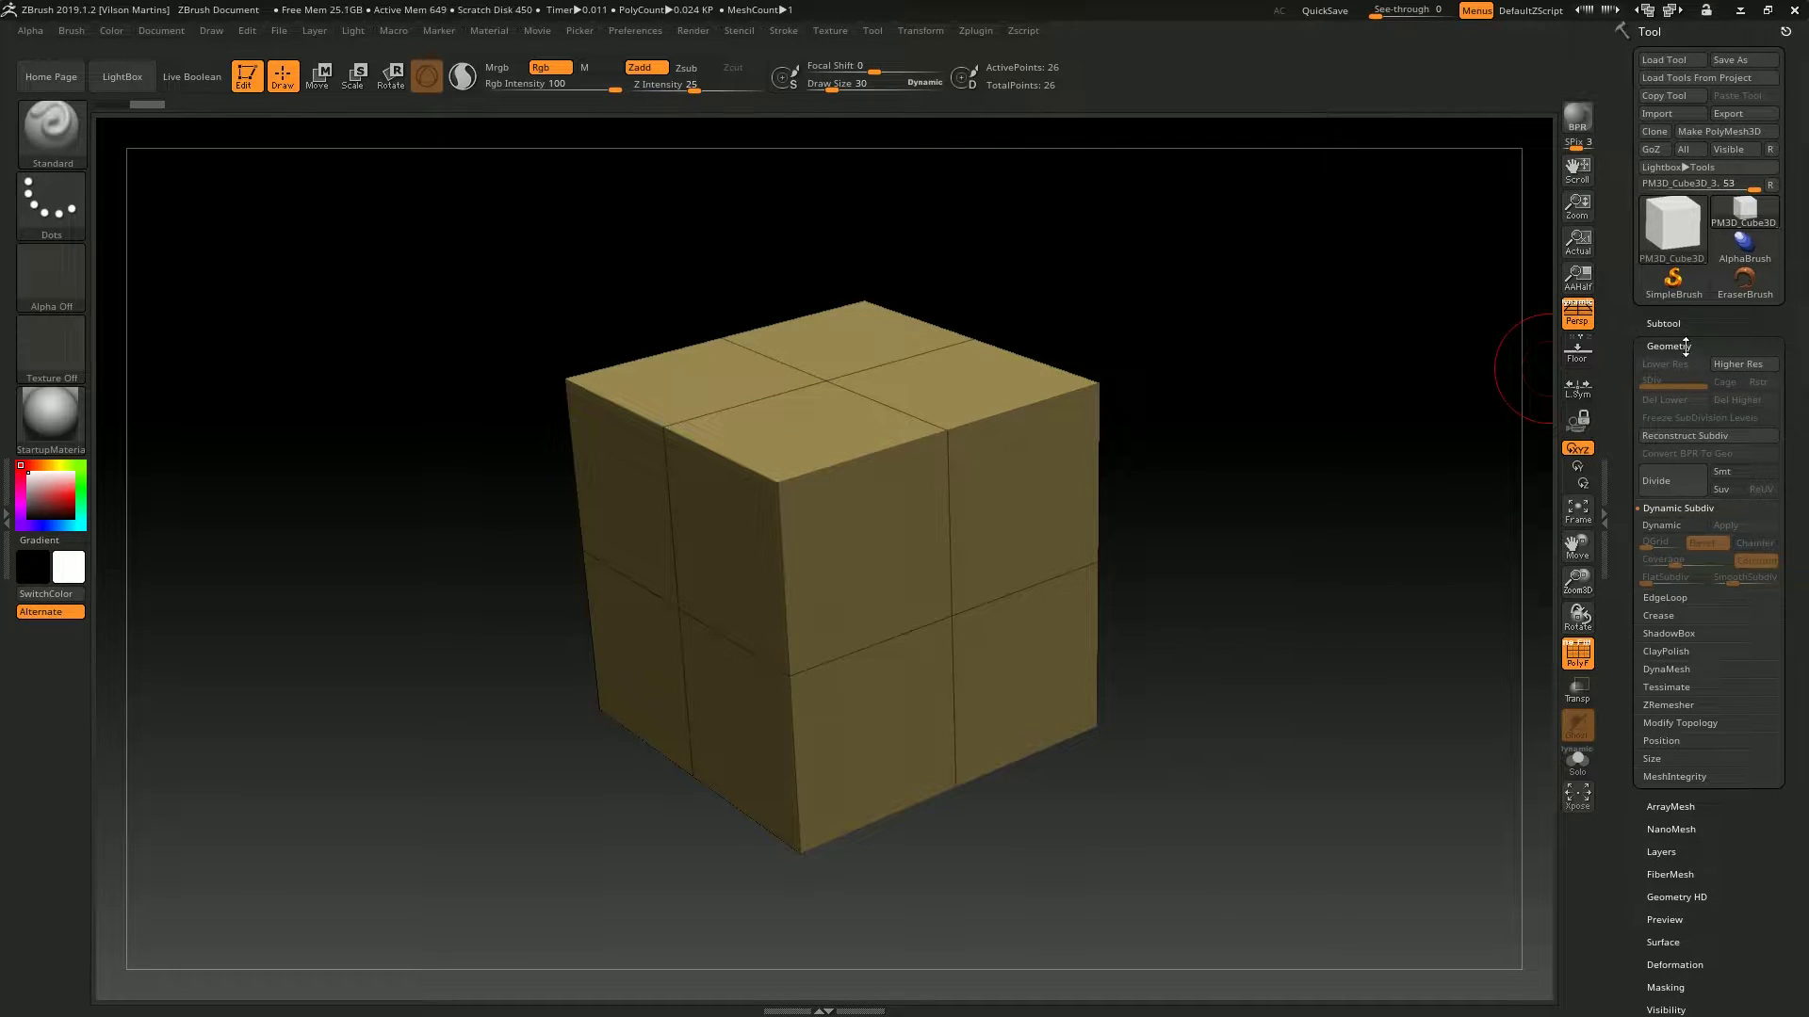
key(Print)
drag(1503, 244, 1807, 747)
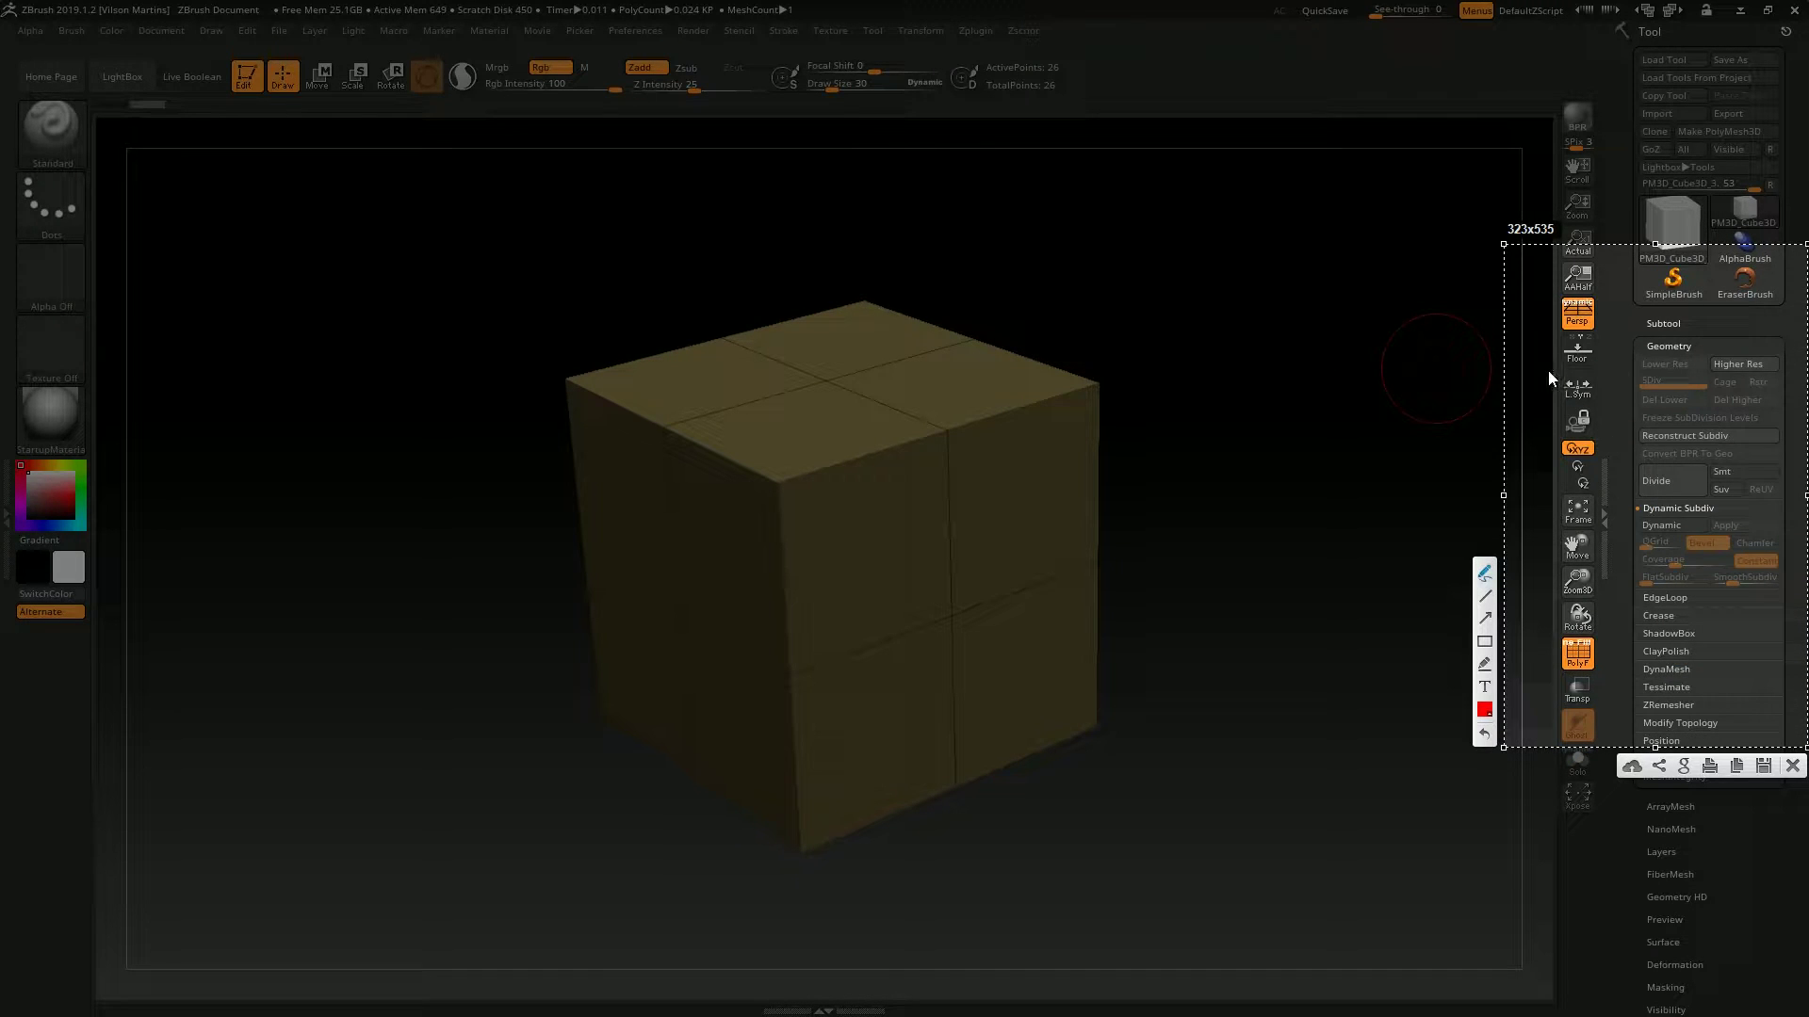
mouse_move(1387, 398)
mouse_down()
mouse_move(1619, 394)
mouse_move(1614, 411)
mouse_up()
drag(1661, 348, 1631, 356)
mouse_move(1652, 500)
mouse_down()
mouse_move(1715, 499)
mouse_move(1622, 520)
mouse_up()
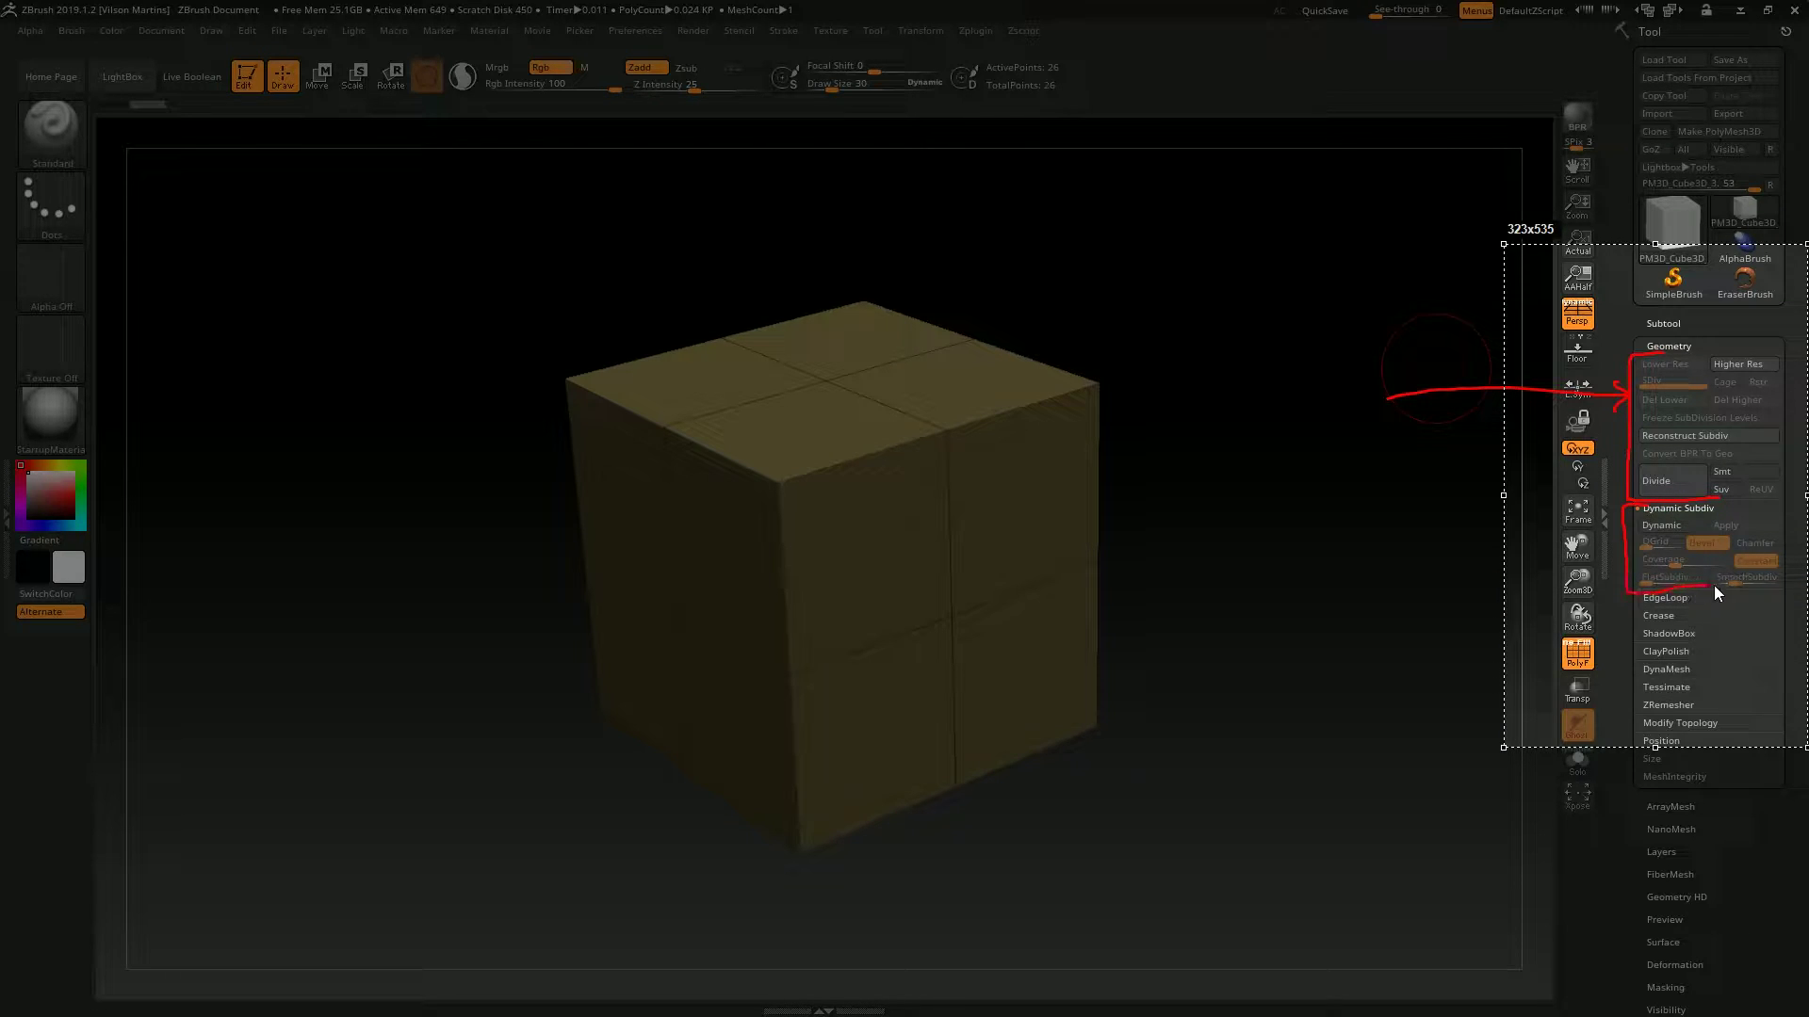
drag(1711, 585, 1713, 585)
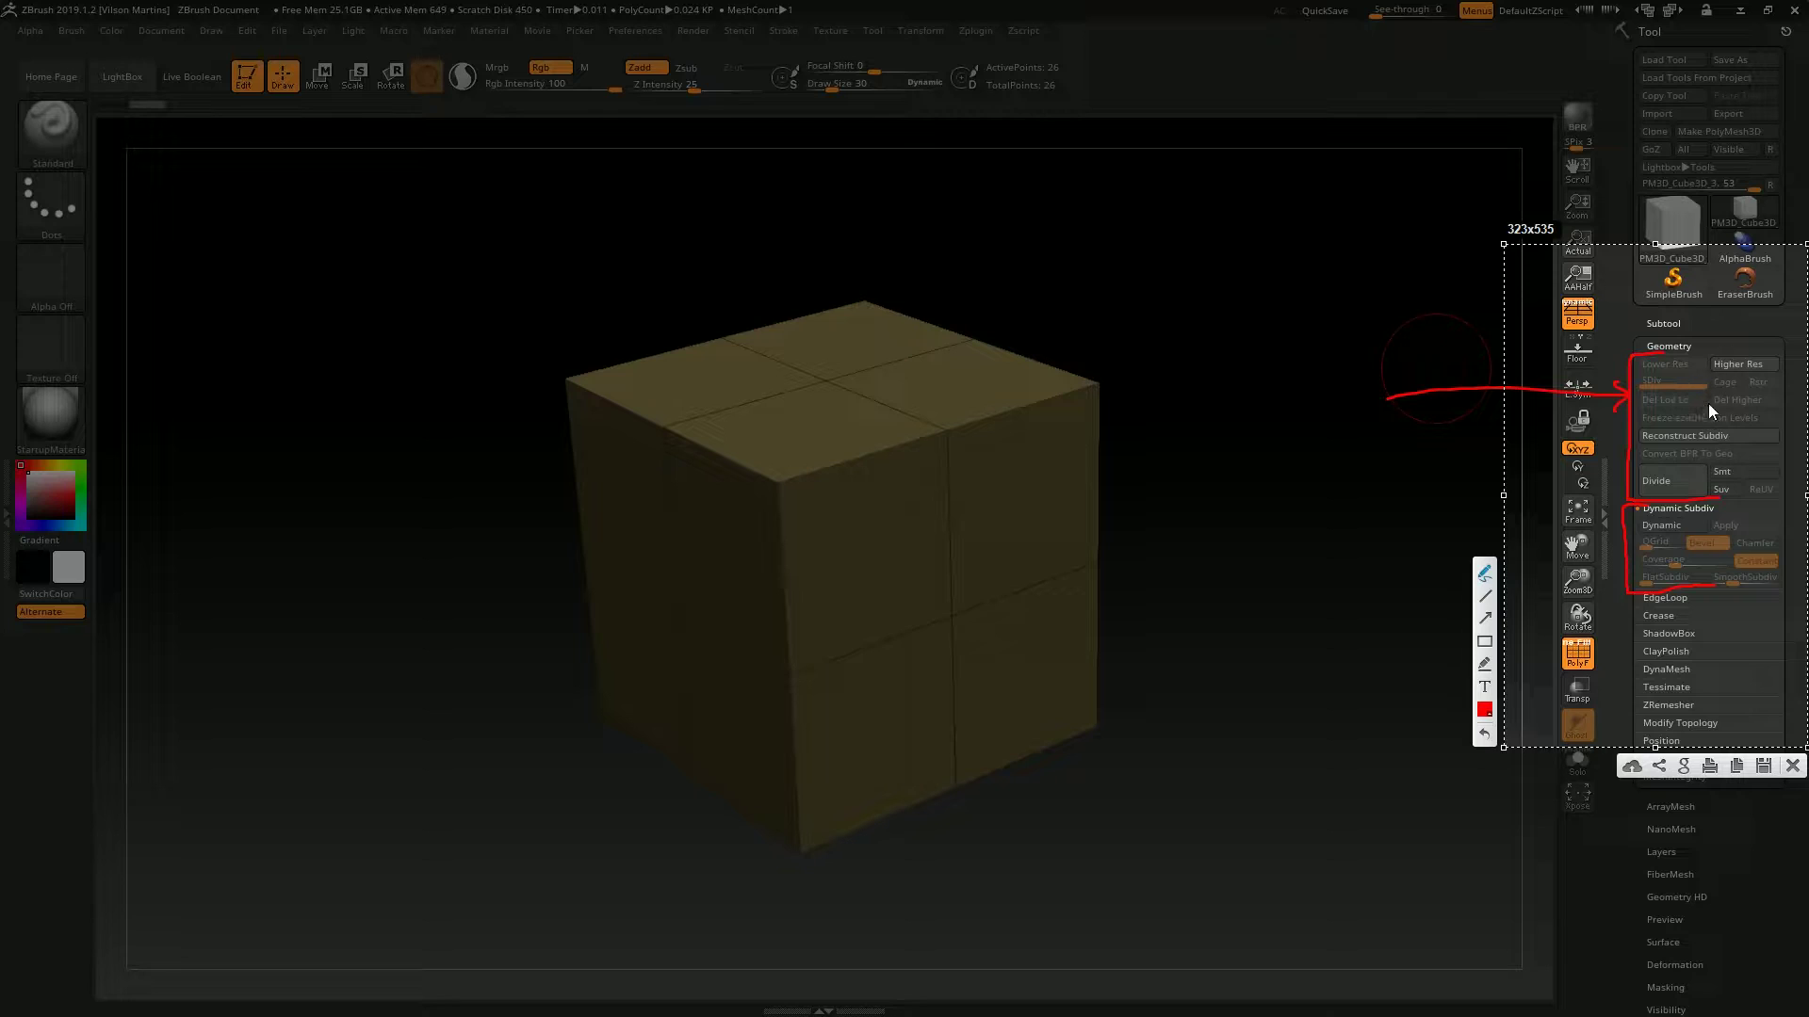
drag(1711, 400, 1699, 476)
key(Escape)
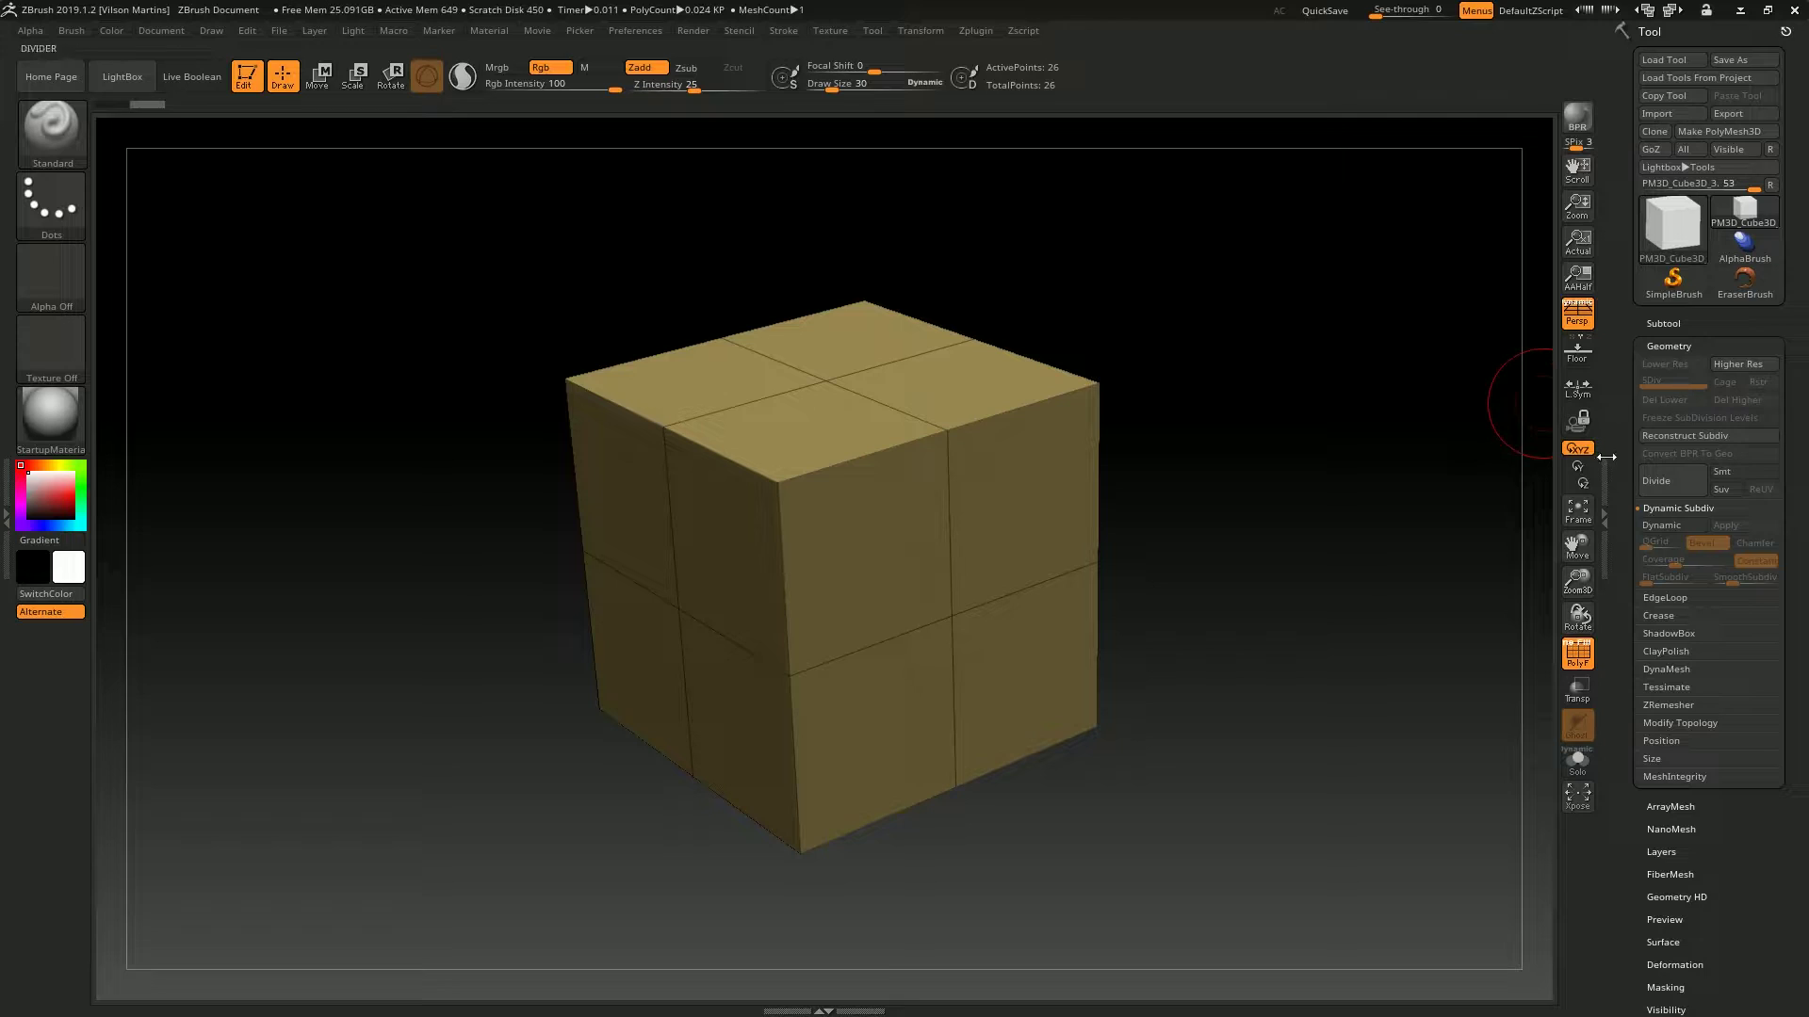
Divide the cube once with smoothing off and collapse the Dynamic Subdiv section.
drag(1512, 409, 1261, 342)
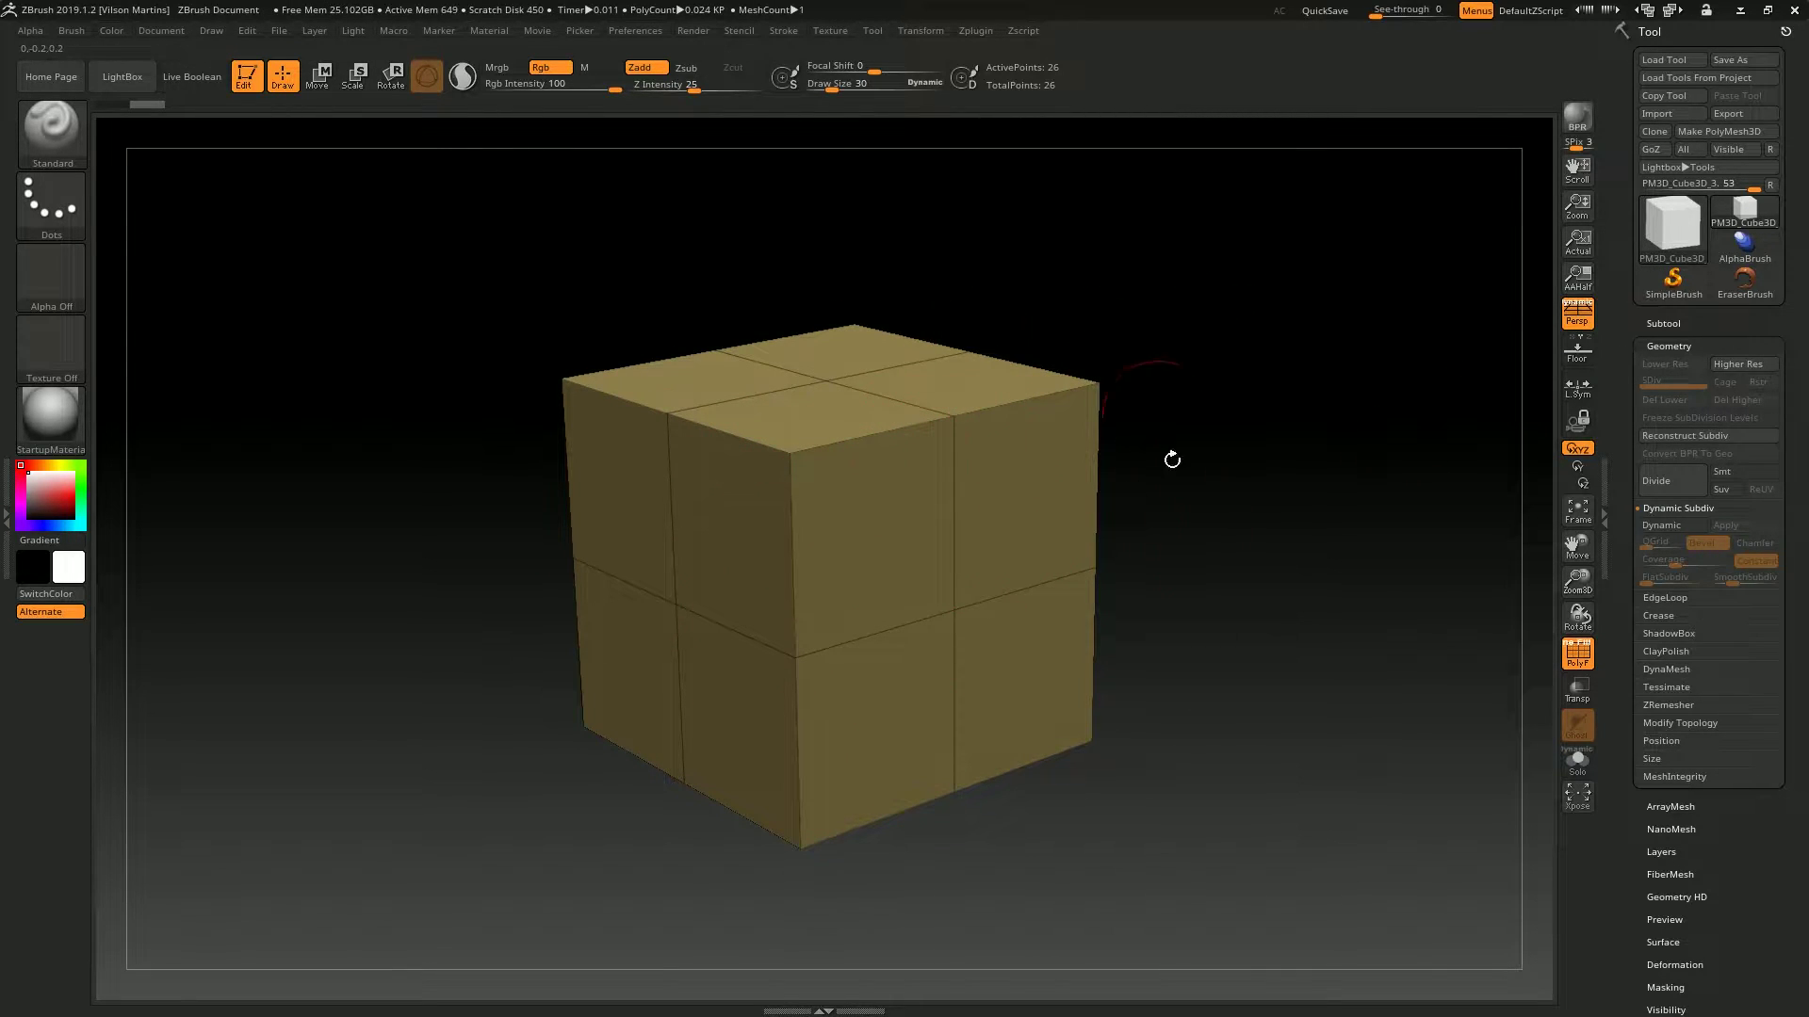
mouse_move(1285, 366)
mouse_down()
mouse_move(901, 292)
mouse_move(1178, 310)
mouse_move(1083, 363)
mouse_move(1160, 230)
mouse_move(1159, 267)
mouse_move(762, 480)
mouse_up()
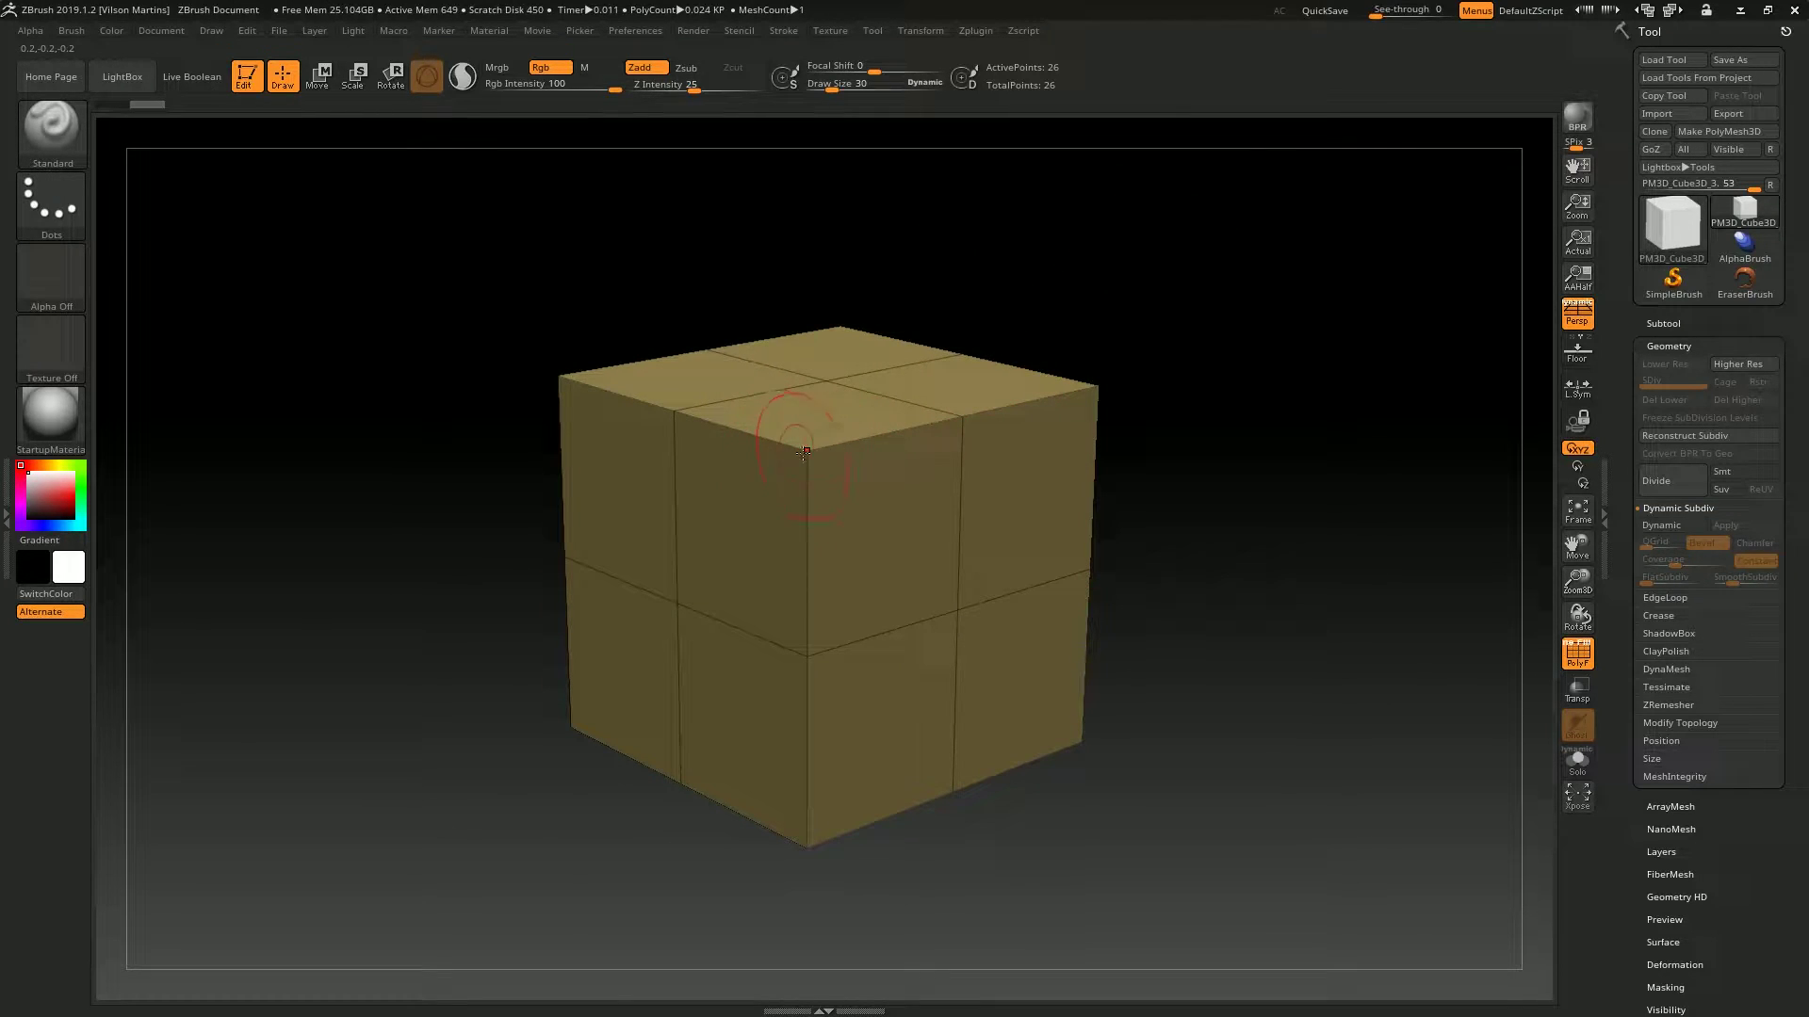
drag(1246, 327, 1114, 374)
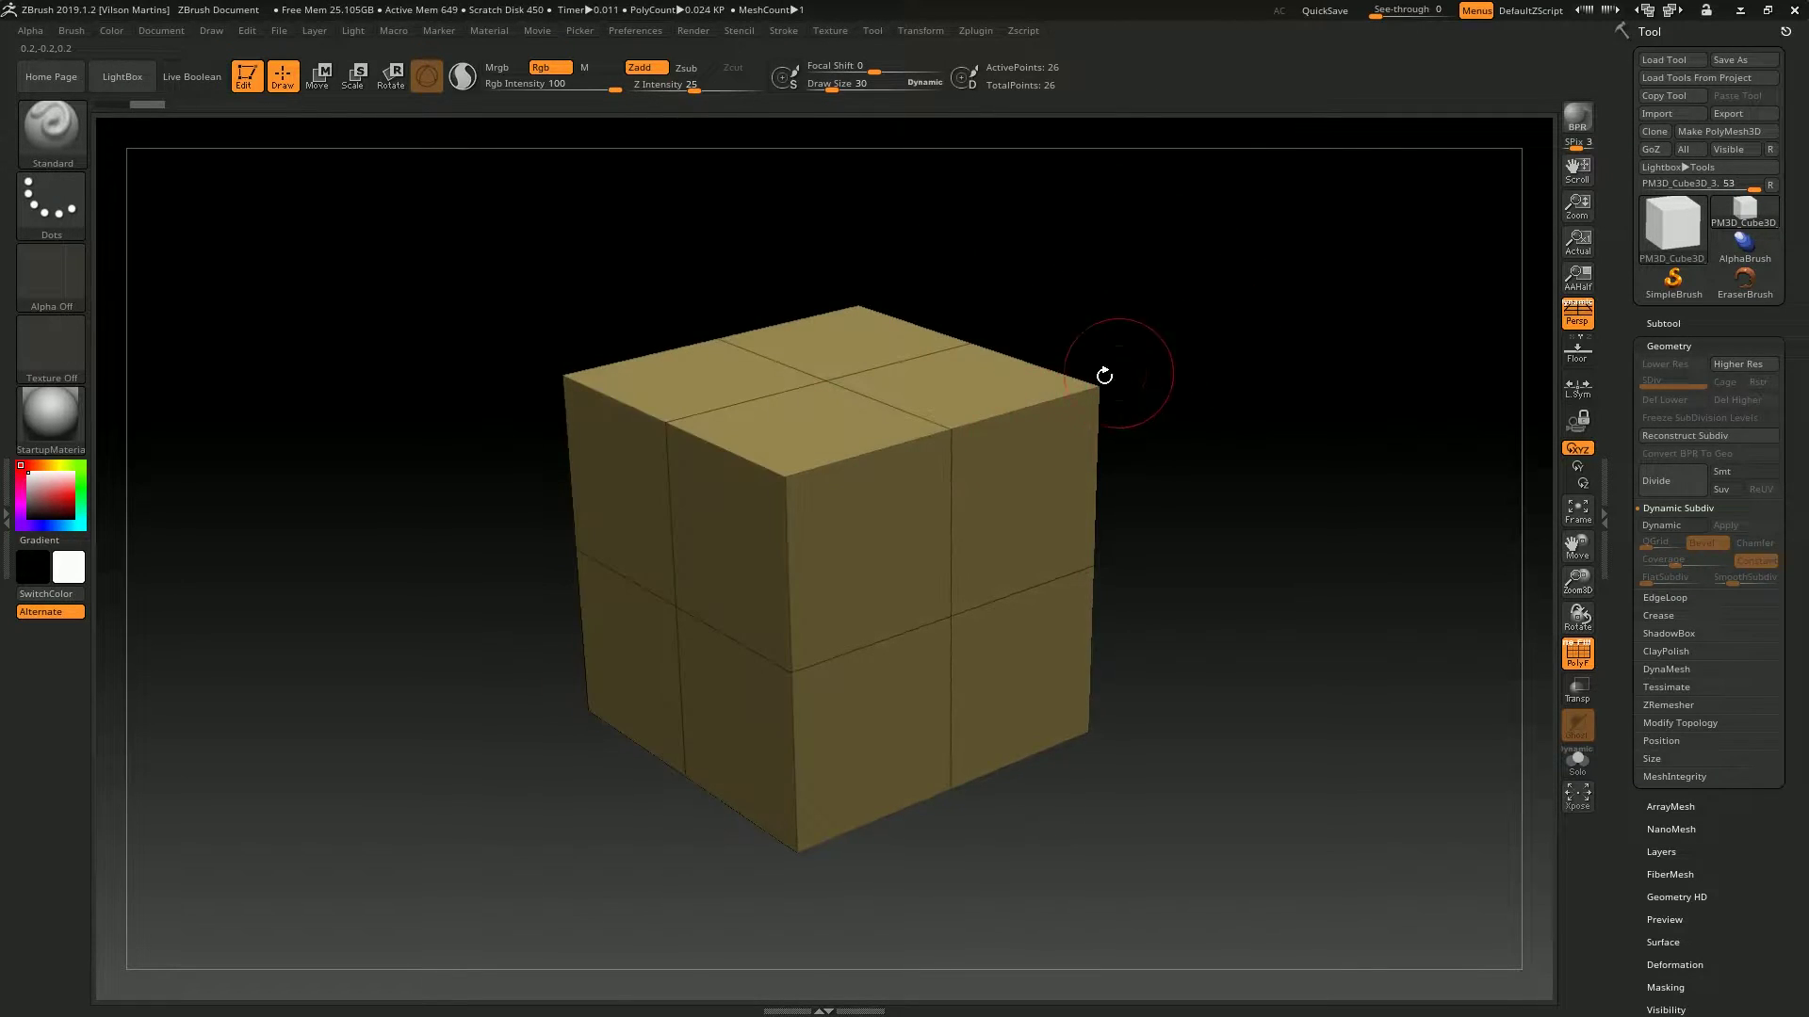
click(1670, 485)
click(1666, 508)
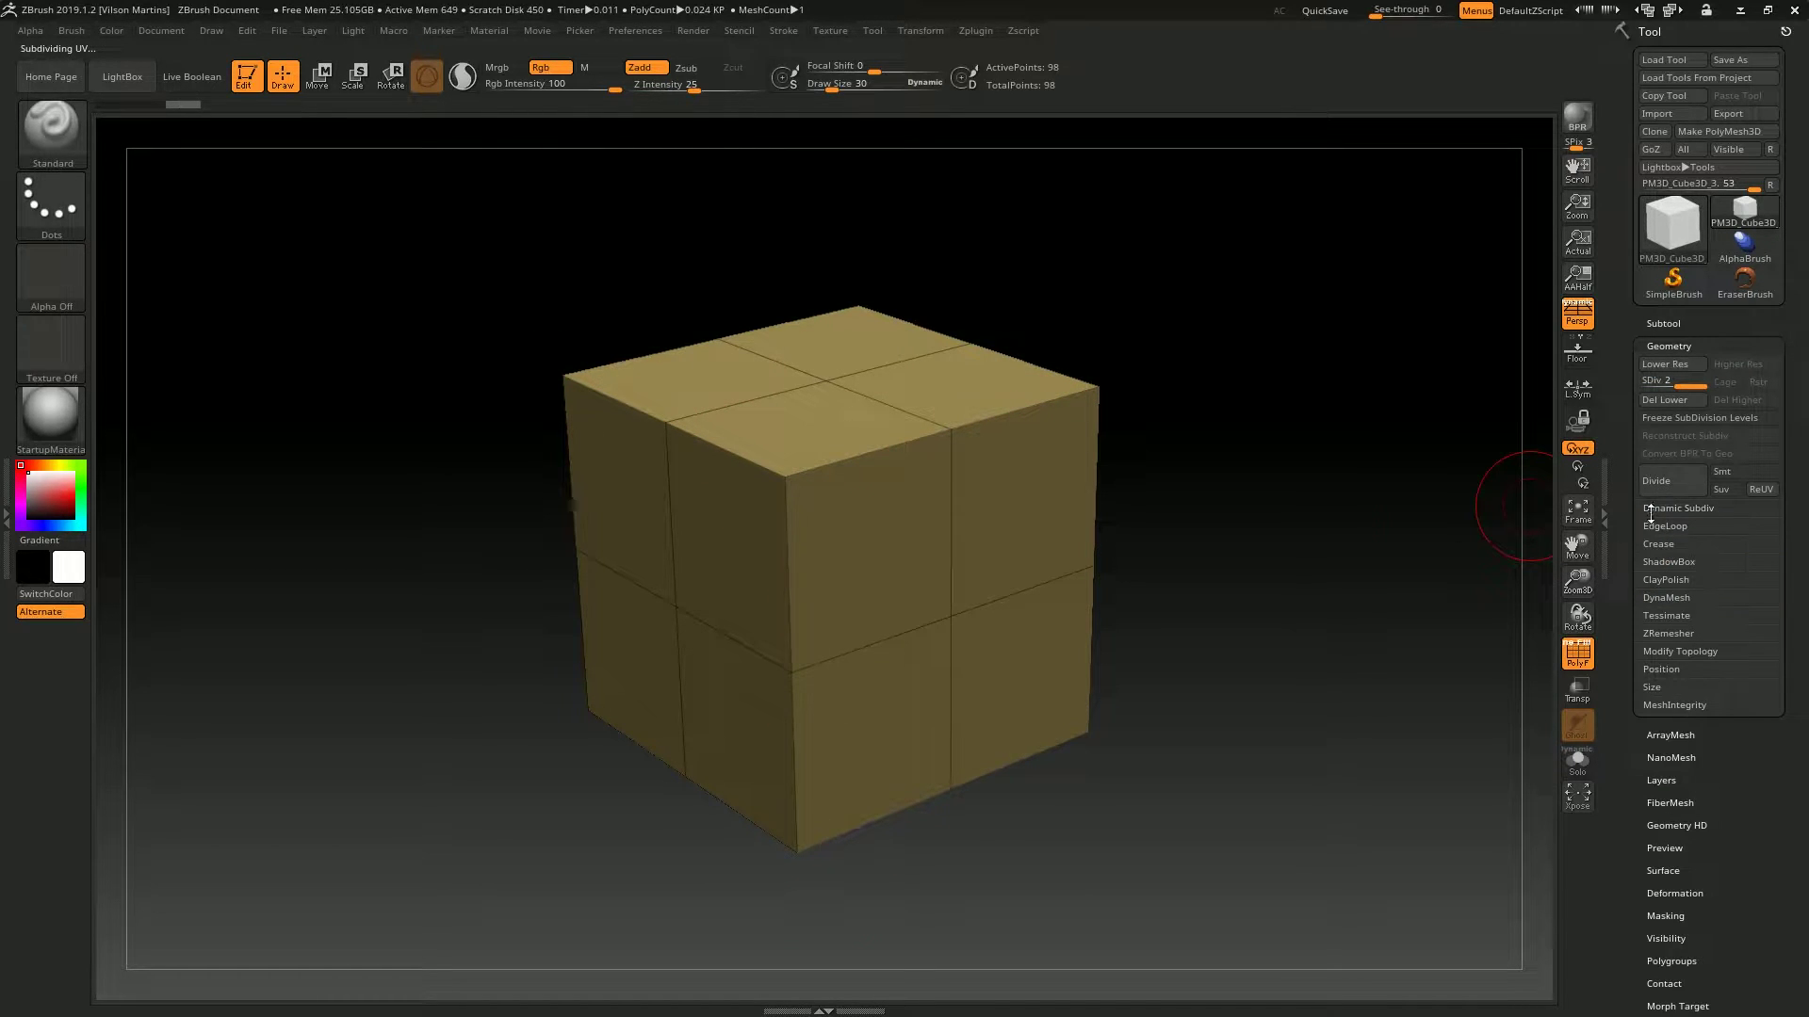
Enable Smt smoothing, undo the unsmoothed division and divide the cube again to SDiv 2.
click(1722, 471)
key(ctrl+z)
key(ctrl+d)
drag(1328, 618, 1023, 383)
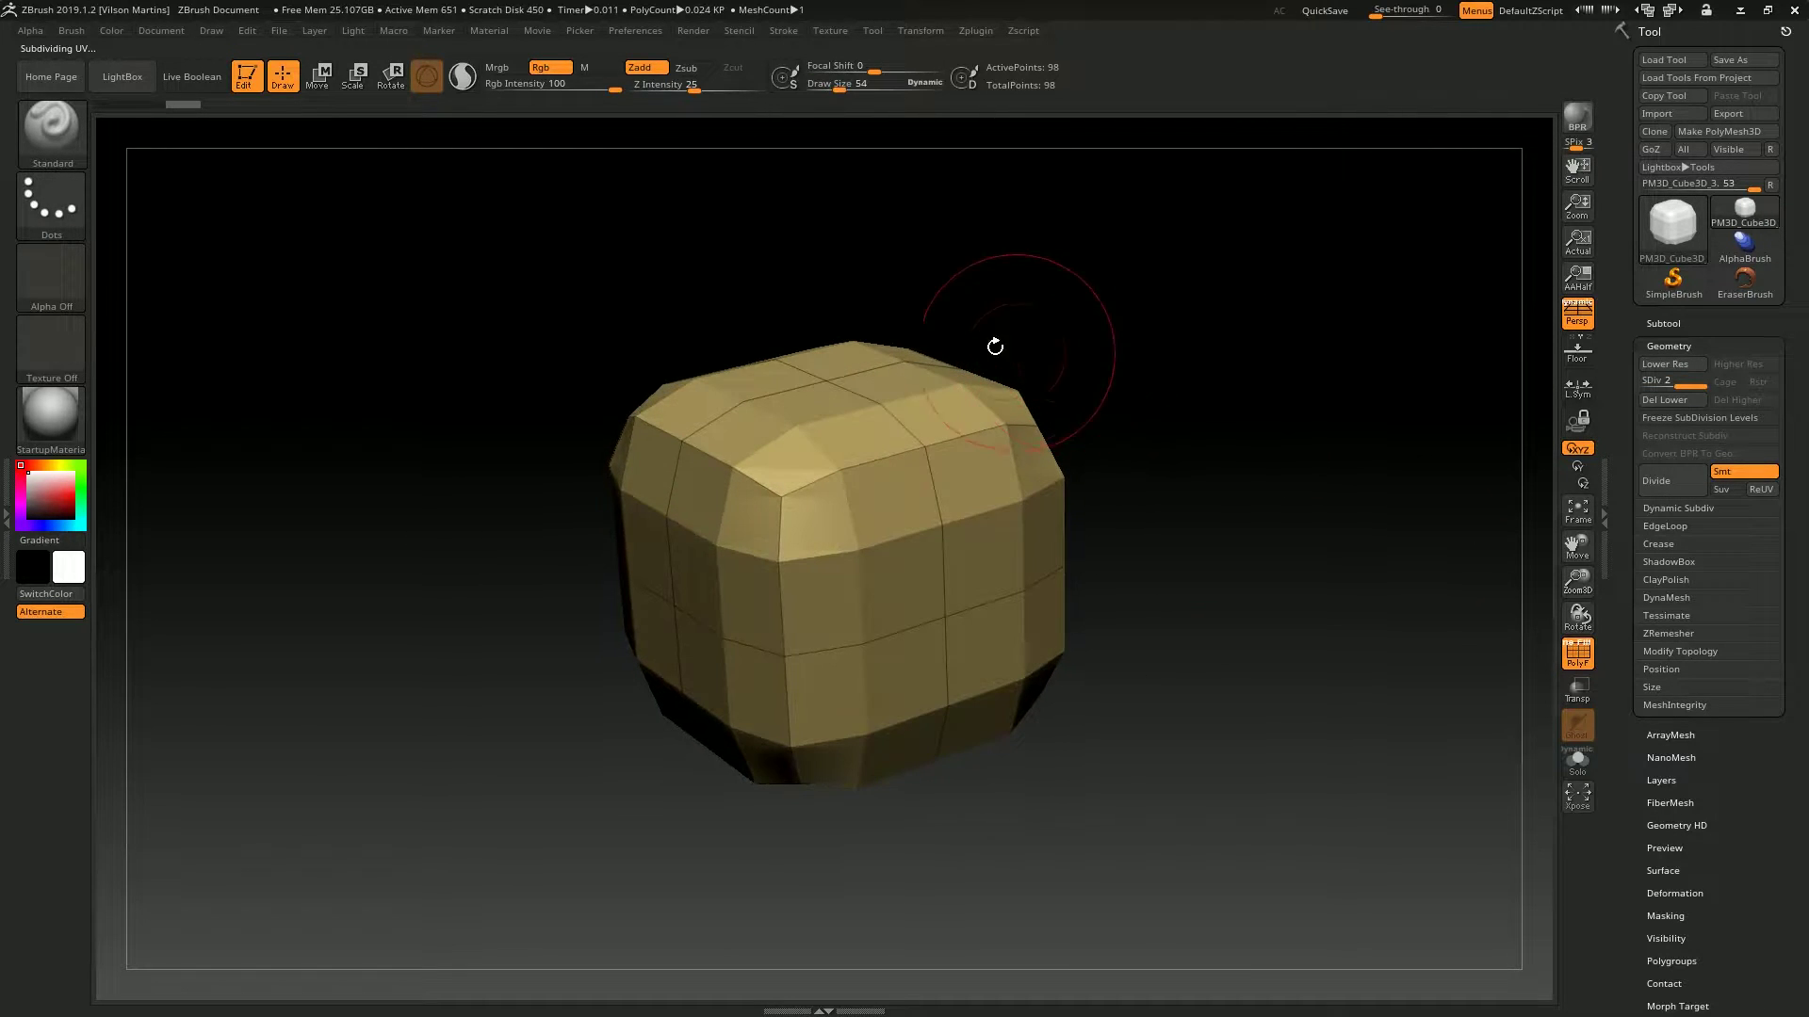
Switch to the ZModeler brush and try to edit polygons on the front of the subdivided cube.
key(b)
key(z)
key(m)
click(899, 582)
click(880, 577)
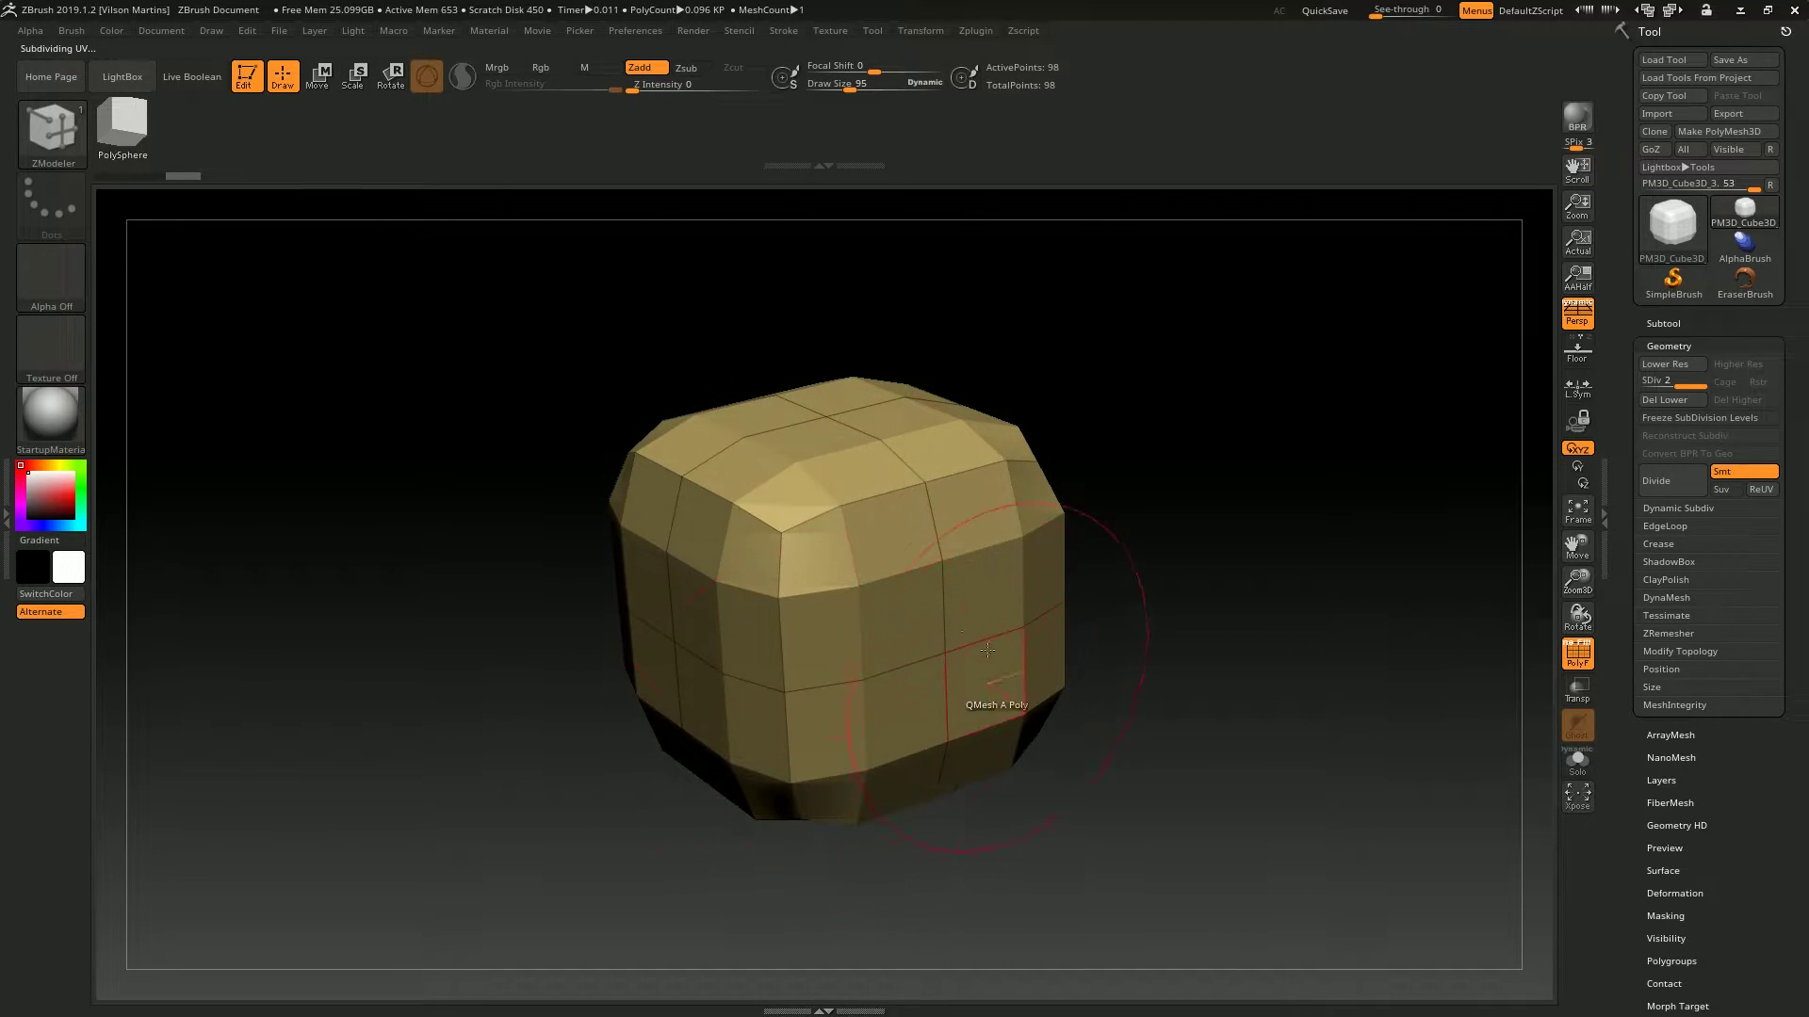
click(850, 570)
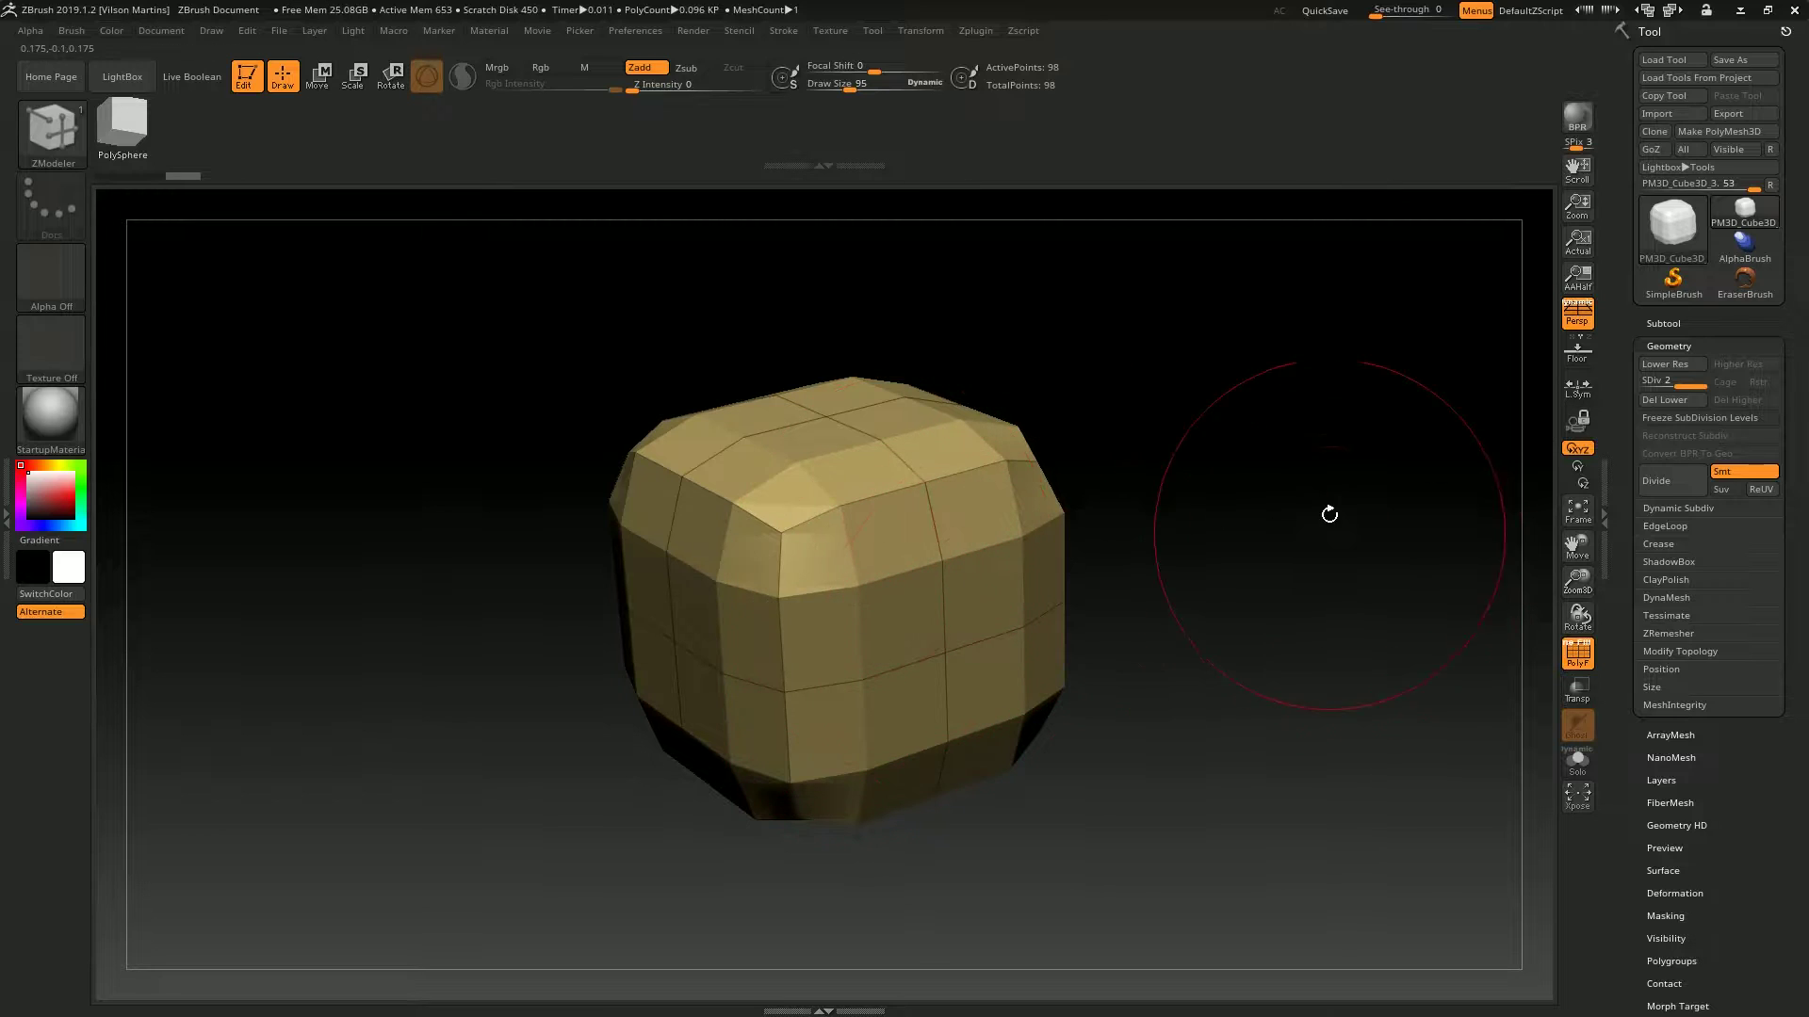
click(1687, 418)
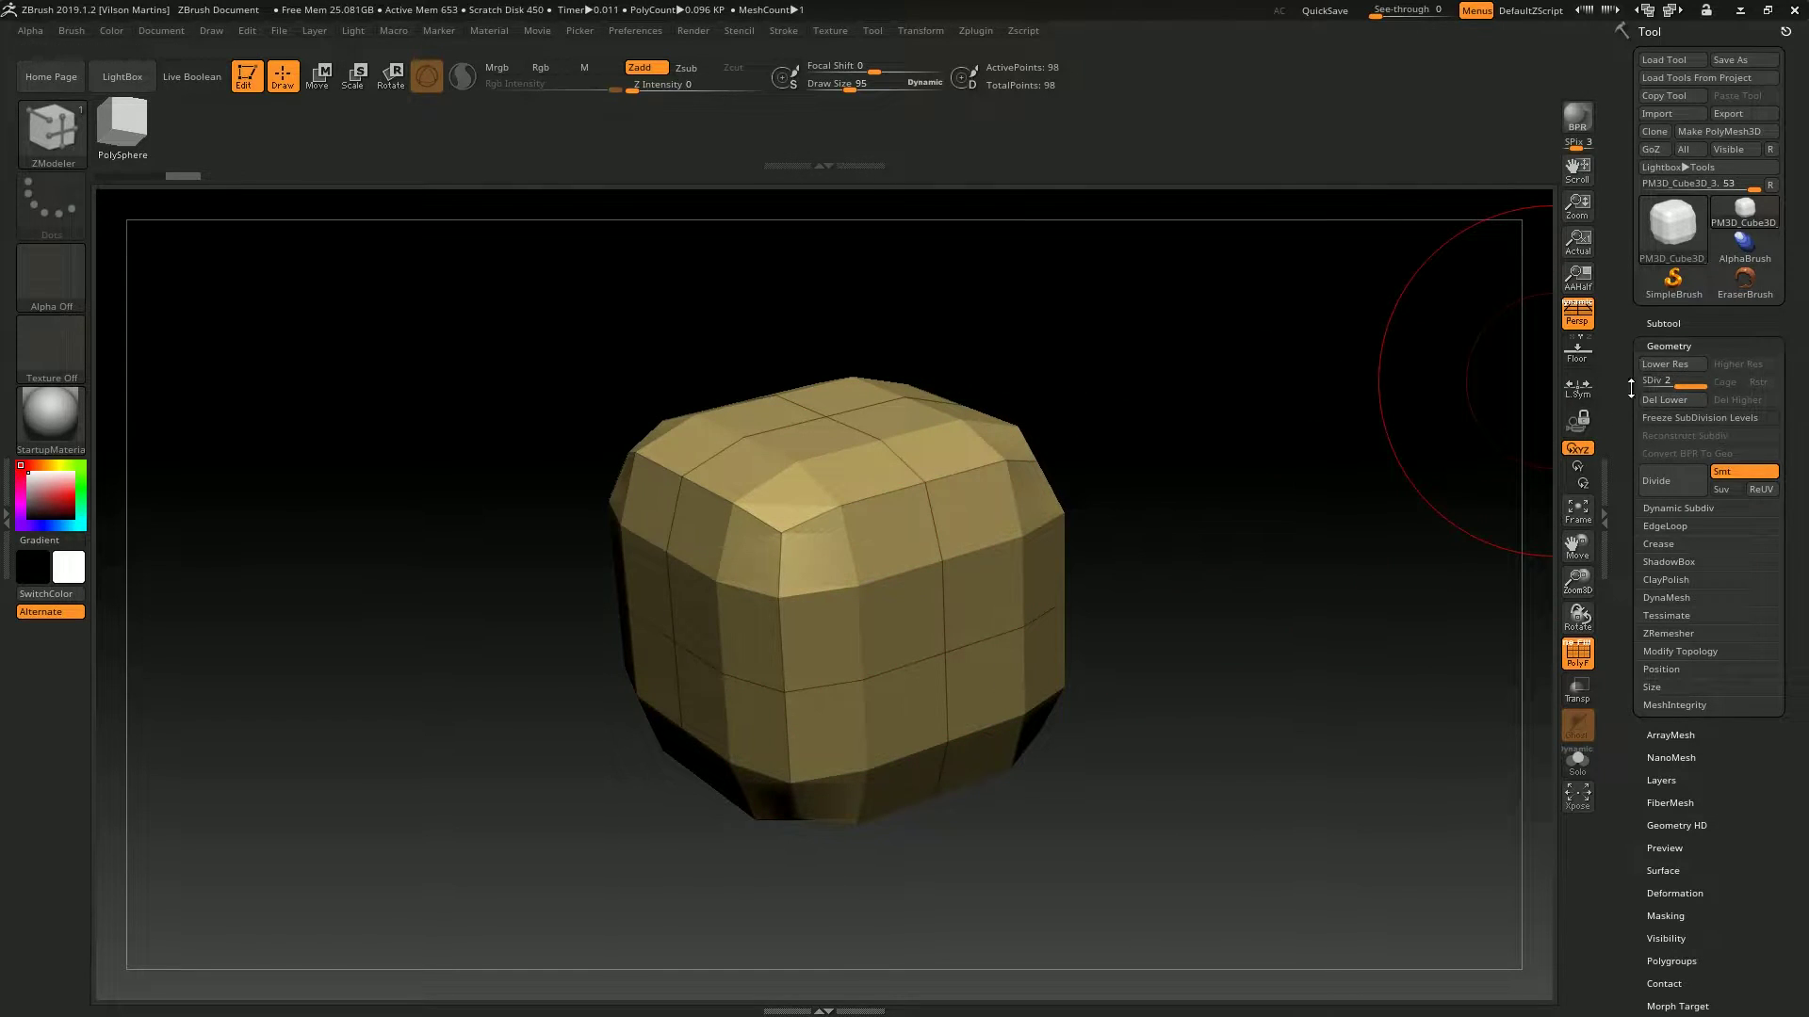
Divide the cube further to SDiv 4 and select the Standard brush.
key(ctrl+d)
click(55, 145)
key(b)
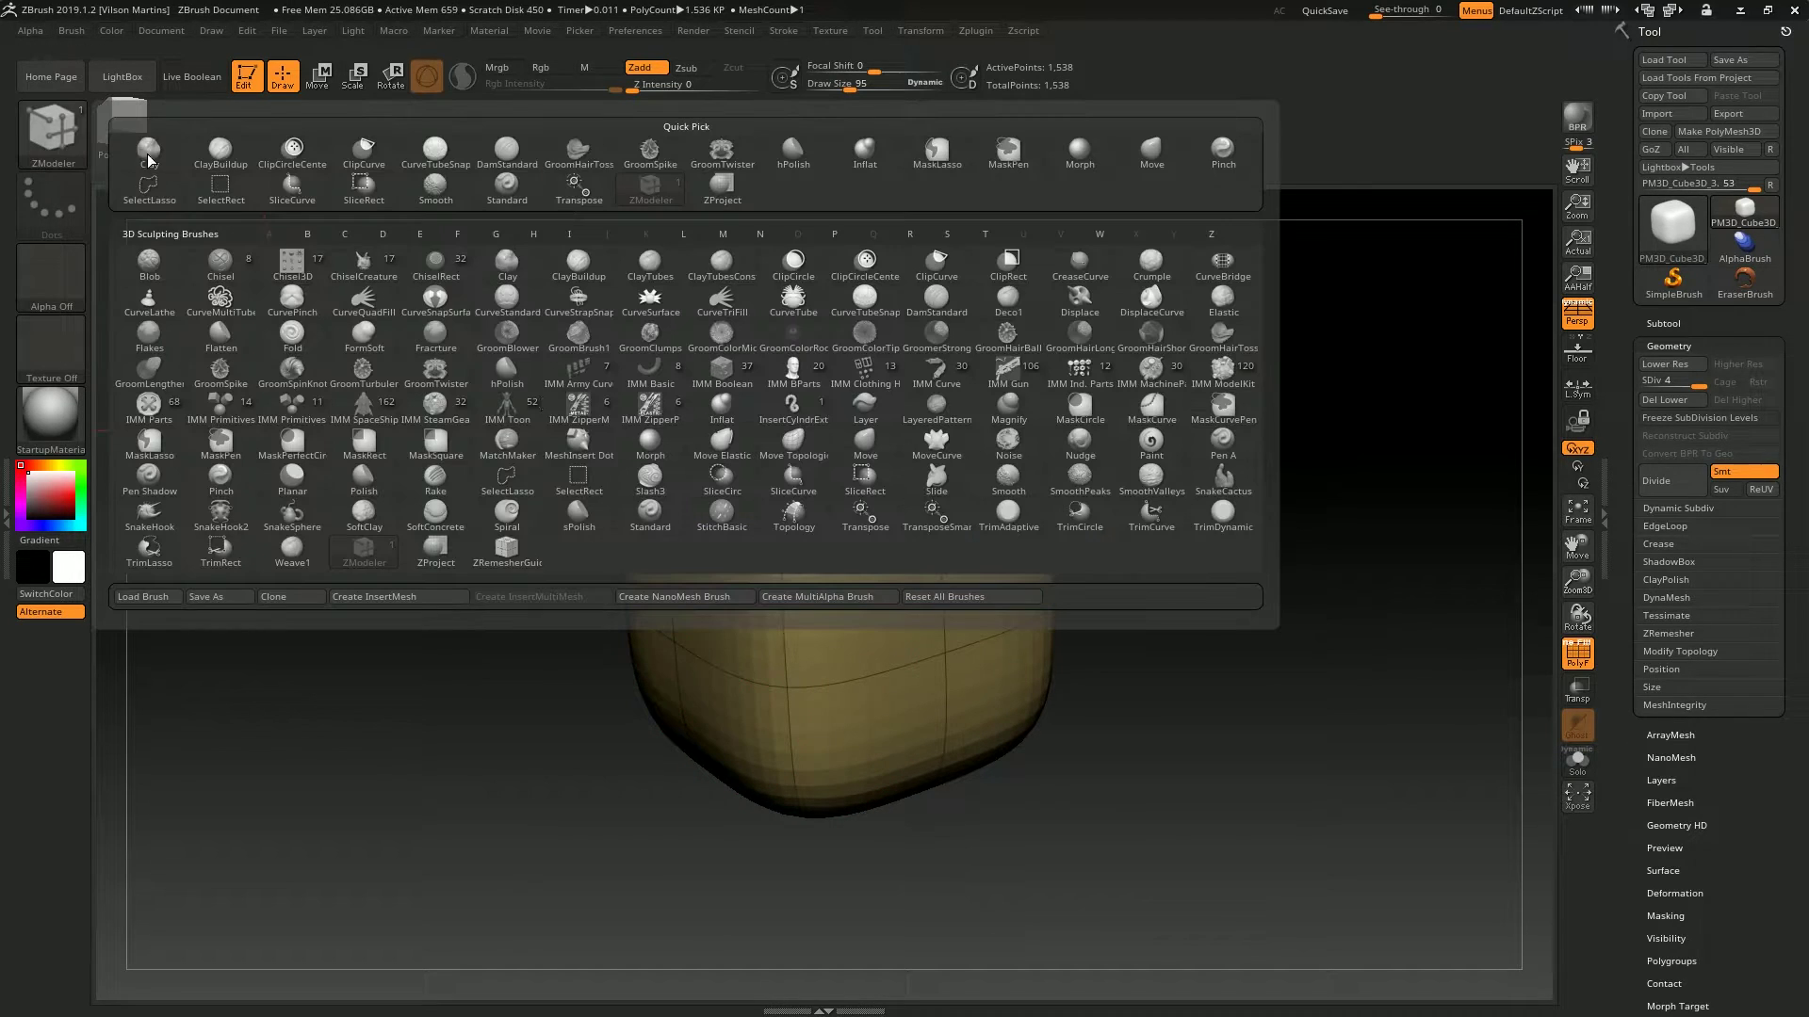
click(650, 520)
Sculpt freehand test strokes across the cube's front and side faces, undoing and redrawing them with a smaller brush.
mouse_move(990, 533)
mouse_down()
mouse_move(848, 603)
mouse_move(998, 620)
mouse_up()
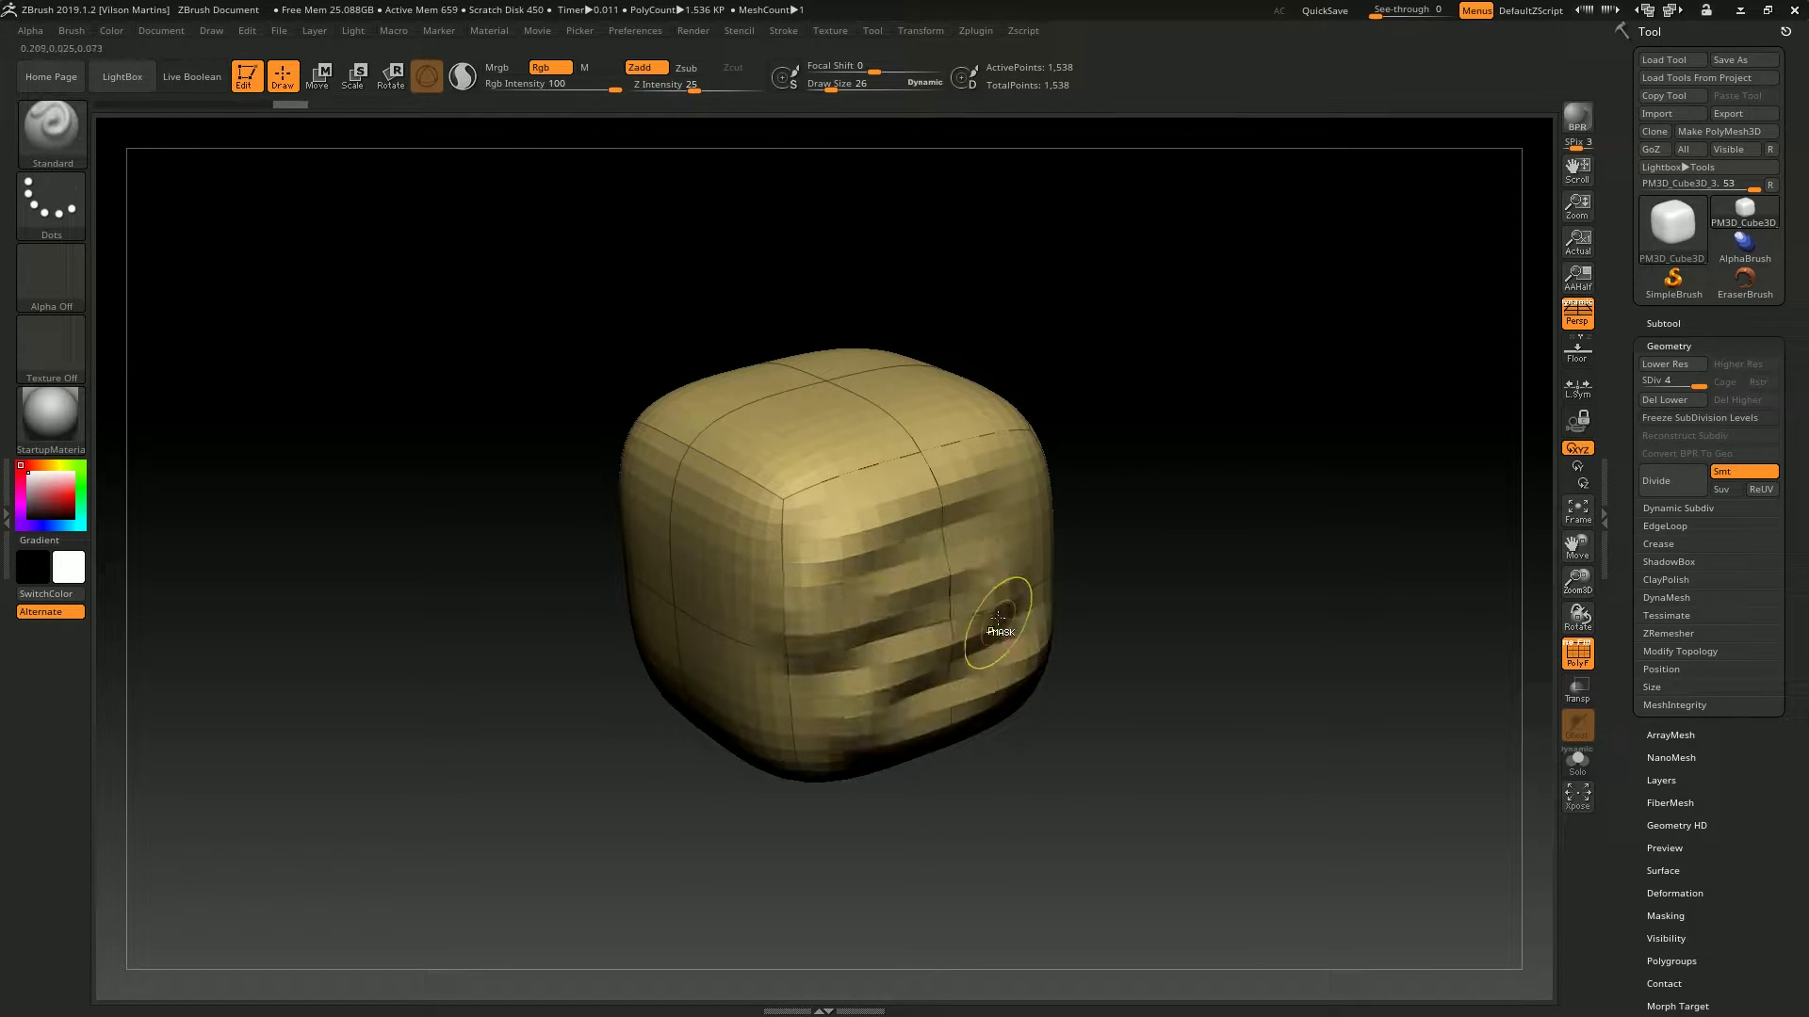
key(ctrl+z)
mouse_move(977, 493)
mouse_down()
mouse_move(979, 660)
mouse_move(820, 565)
mouse_up()
key(ctrl+z)
mouse_move(831, 405)
mouse_down()
mouse_move(706, 480)
mouse_move(979, 565)
mouse_move(829, 697)
mouse_move(980, 697)
mouse_up()
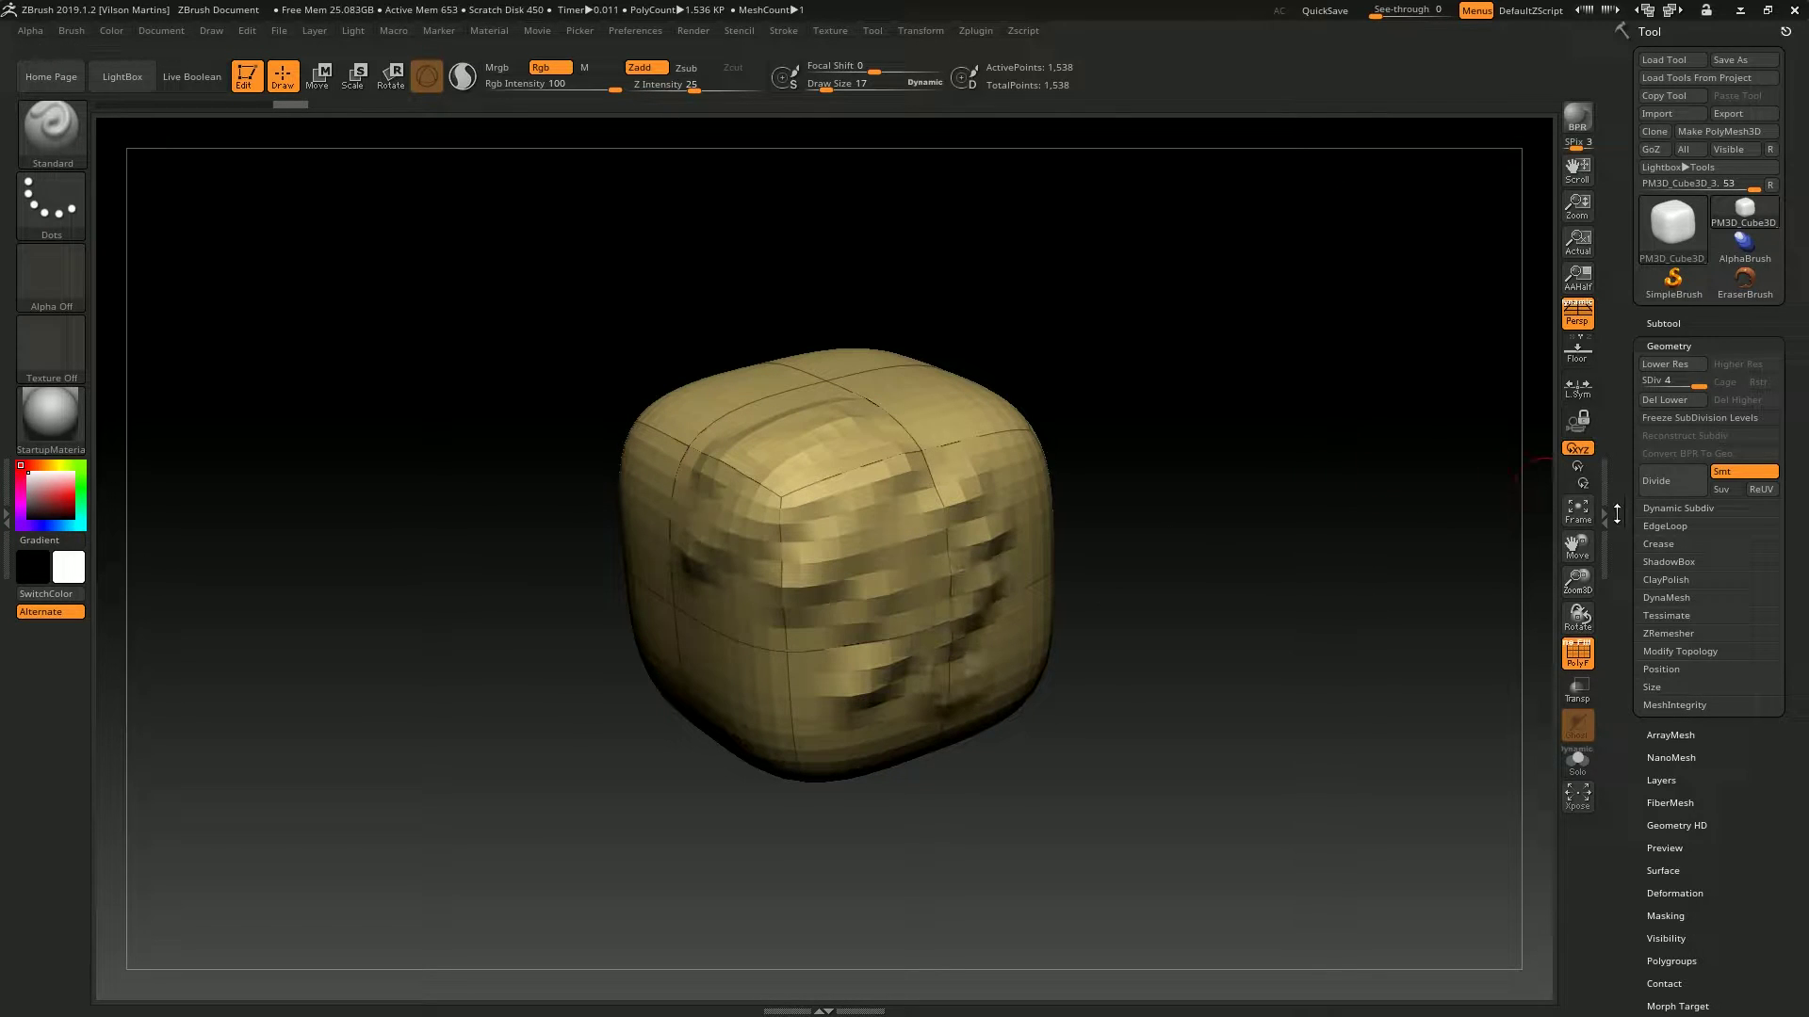
Return the sculpted cube to its undivided base shape.
key(shift+d)
key(shift+d)
key(shift+d)
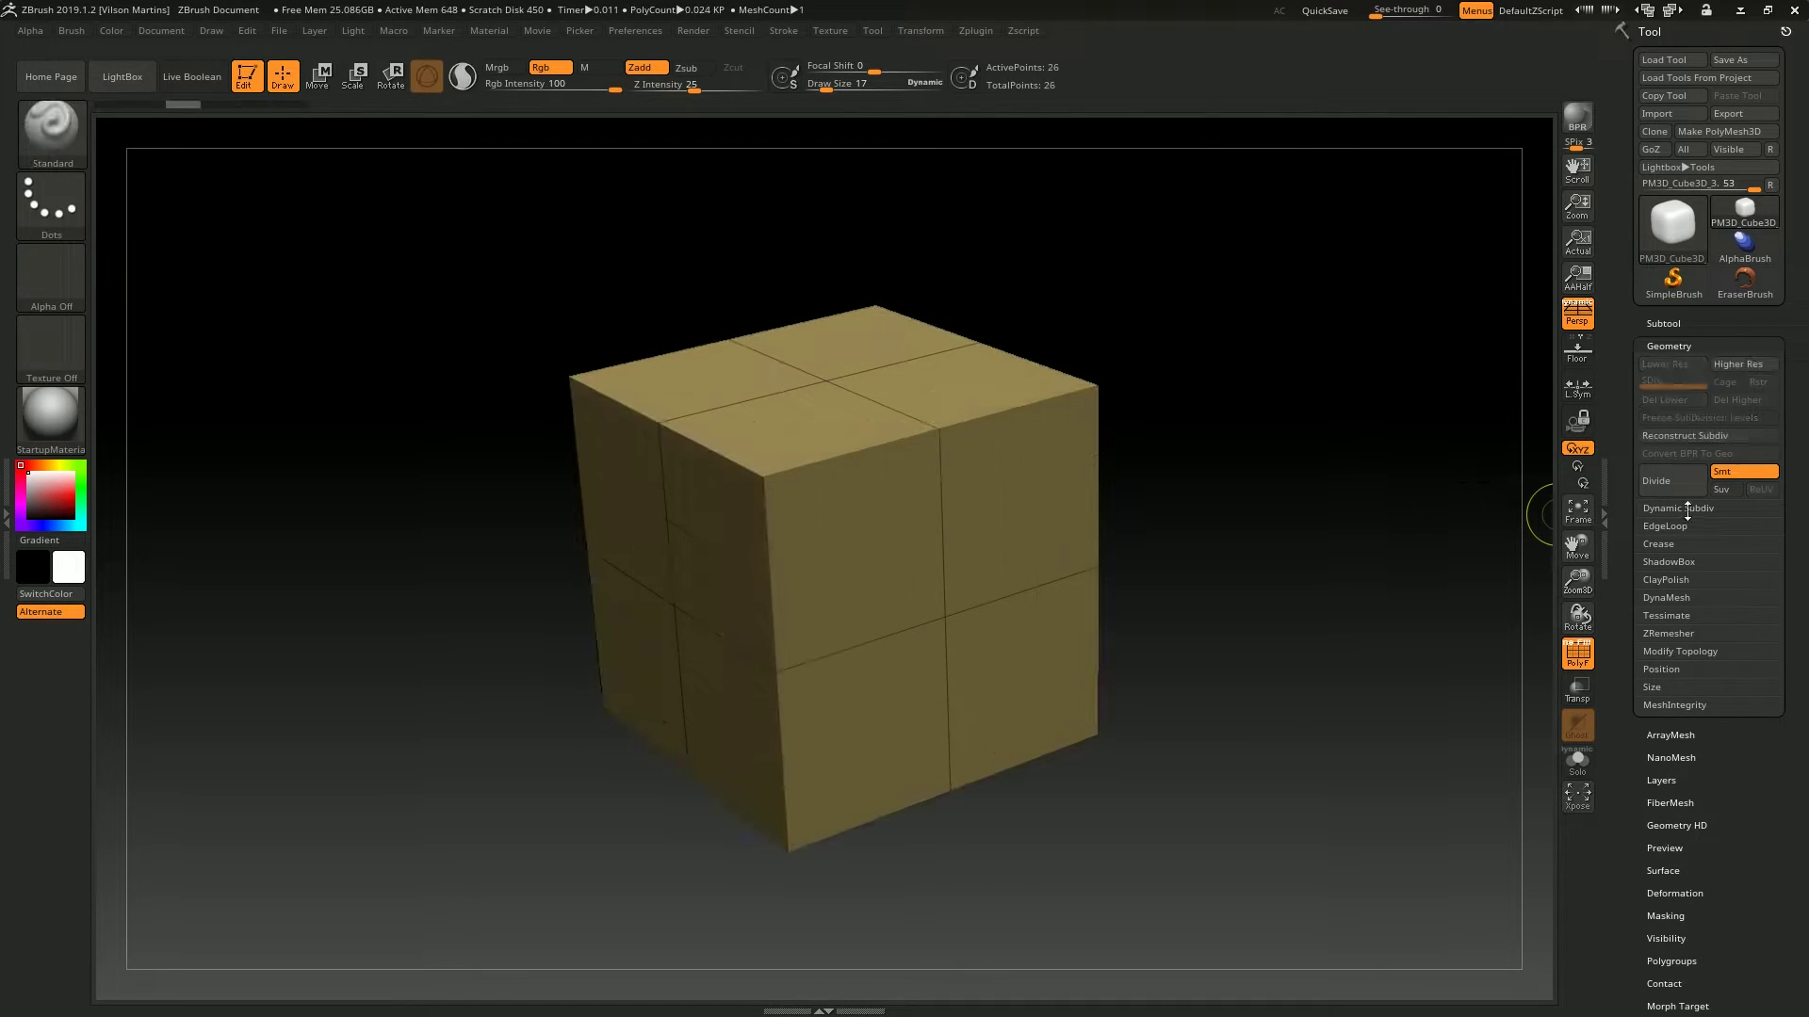
Expand the Dynamic Subdiv section, set the draw size to 42 and turn on Dynamic for the cube.
click(1728, 508)
key(s)
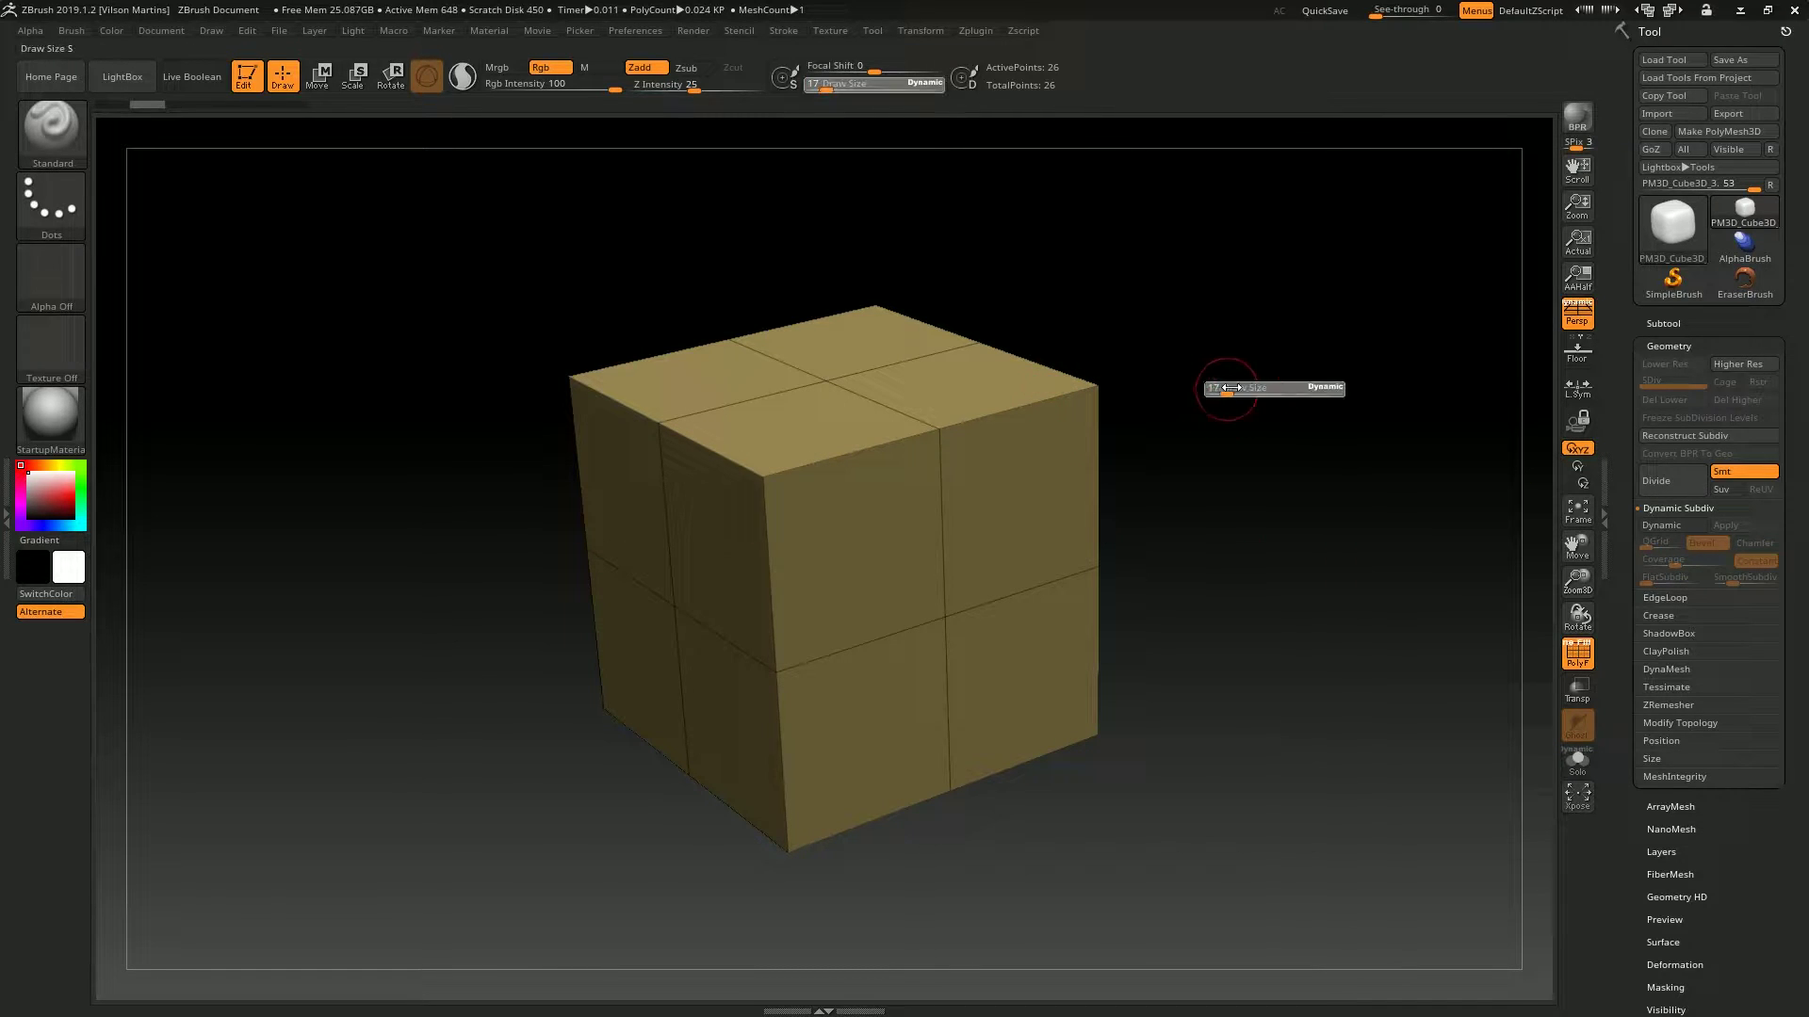
drag(1223, 393, 1235, 393)
drag(1438, 584, 1298, 554)
click(1663, 526)
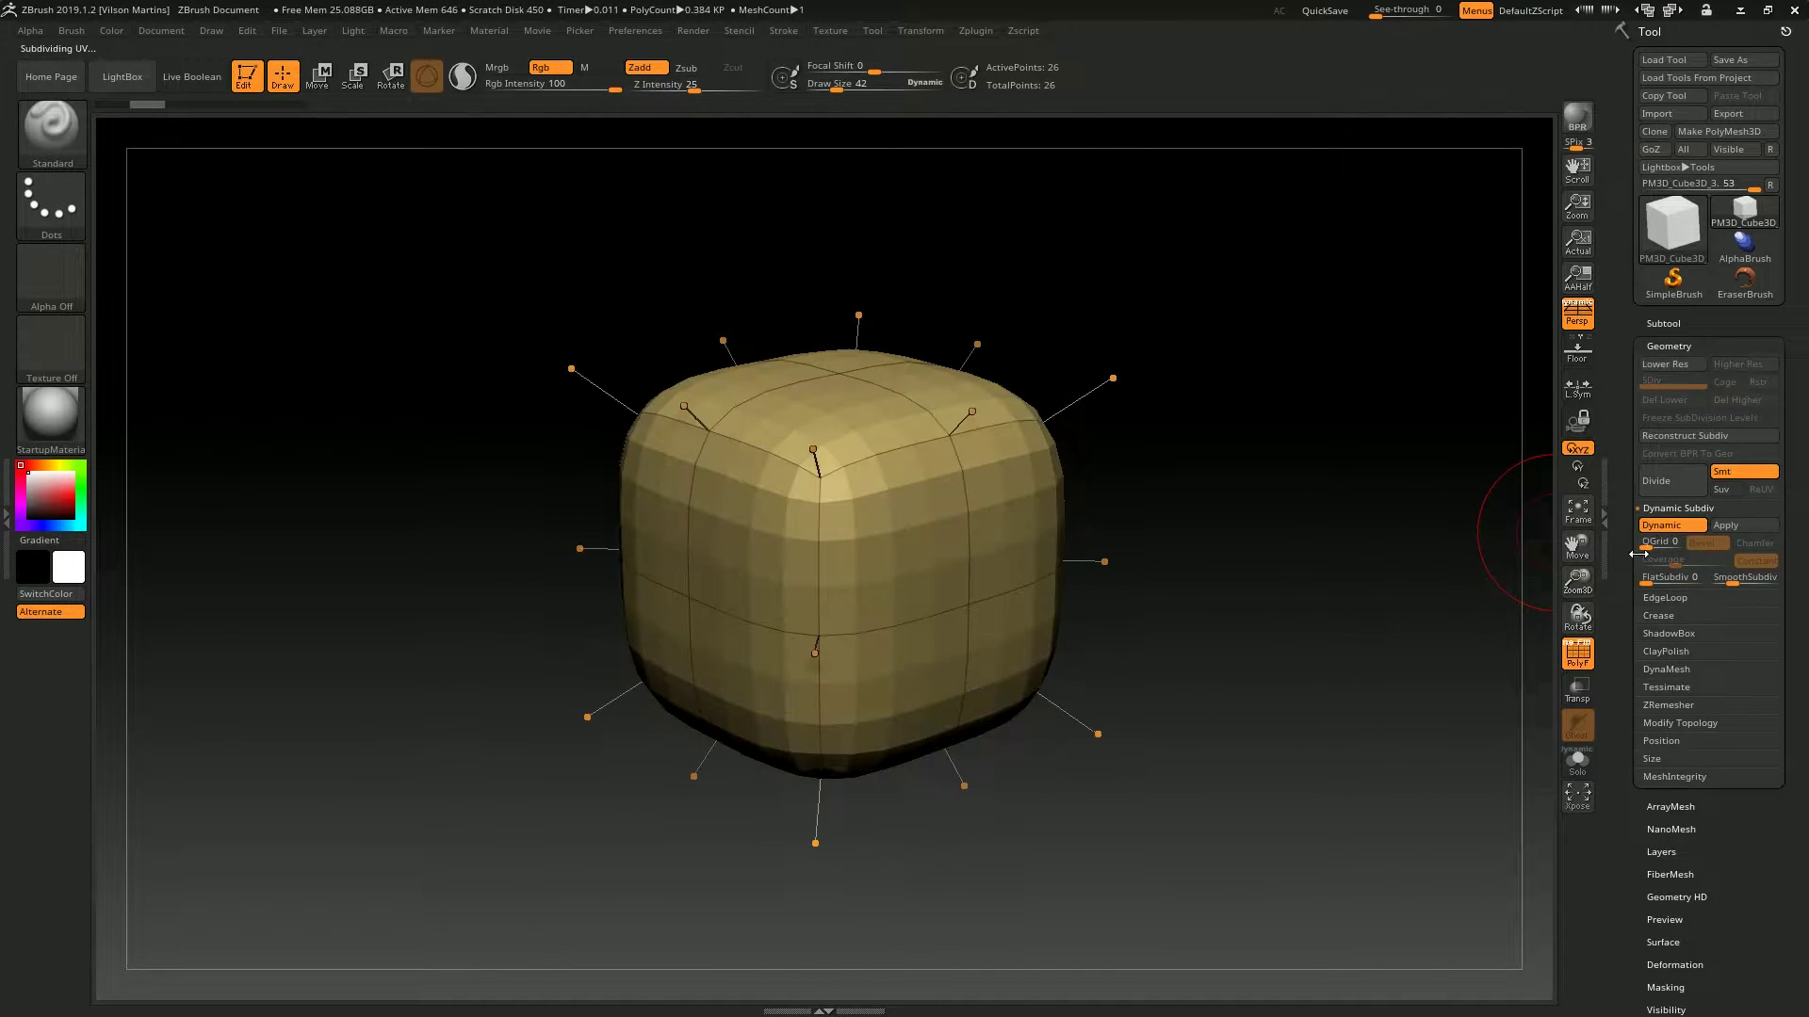
Select the ZModeler brush at draw size 119 and QMesh the cube's upper-right front polygon outward.
key(])
key(b)
key(z)
key(m)
mouse_move(1022, 525)
mouse_down()
mouse_move(1241, 539)
mouse_move(1182, 532)
mouse_up()
Toggle Dynamic off and back on, and QMesh the polygons along the extruded shape's top upward.
click(1686, 529)
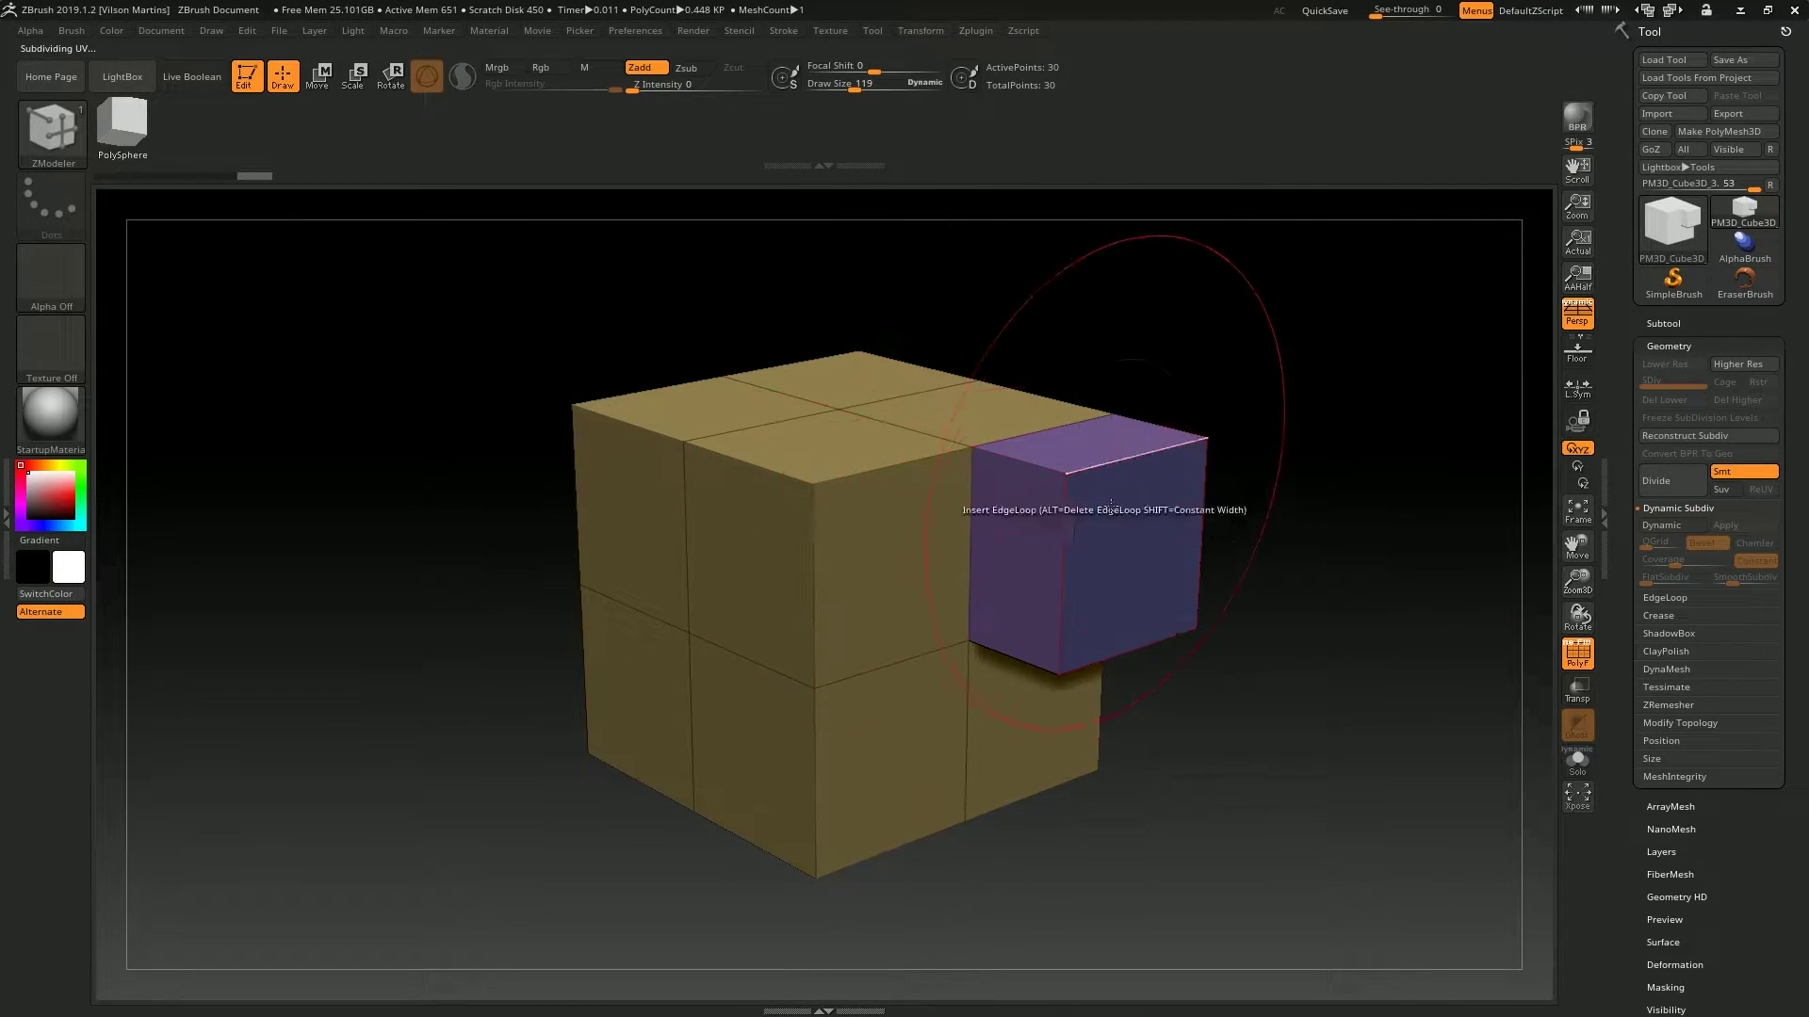
click(1685, 533)
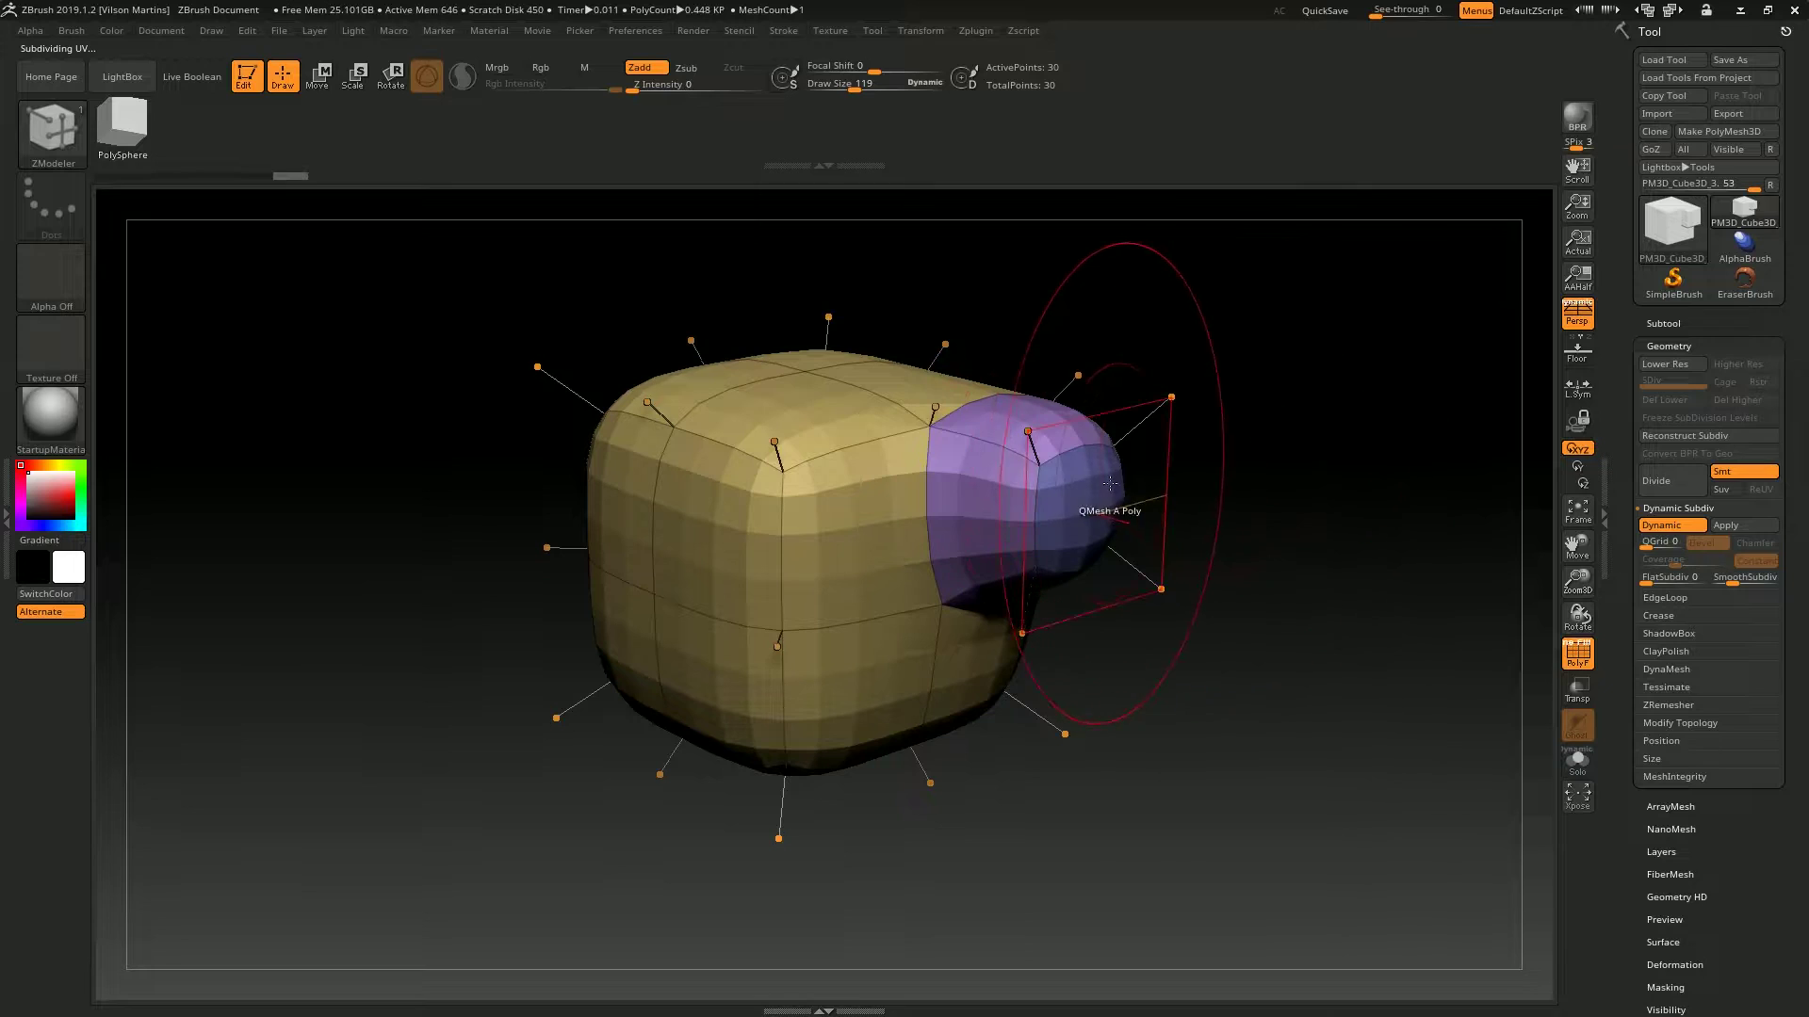
drag(1026, 389, 707, 332)
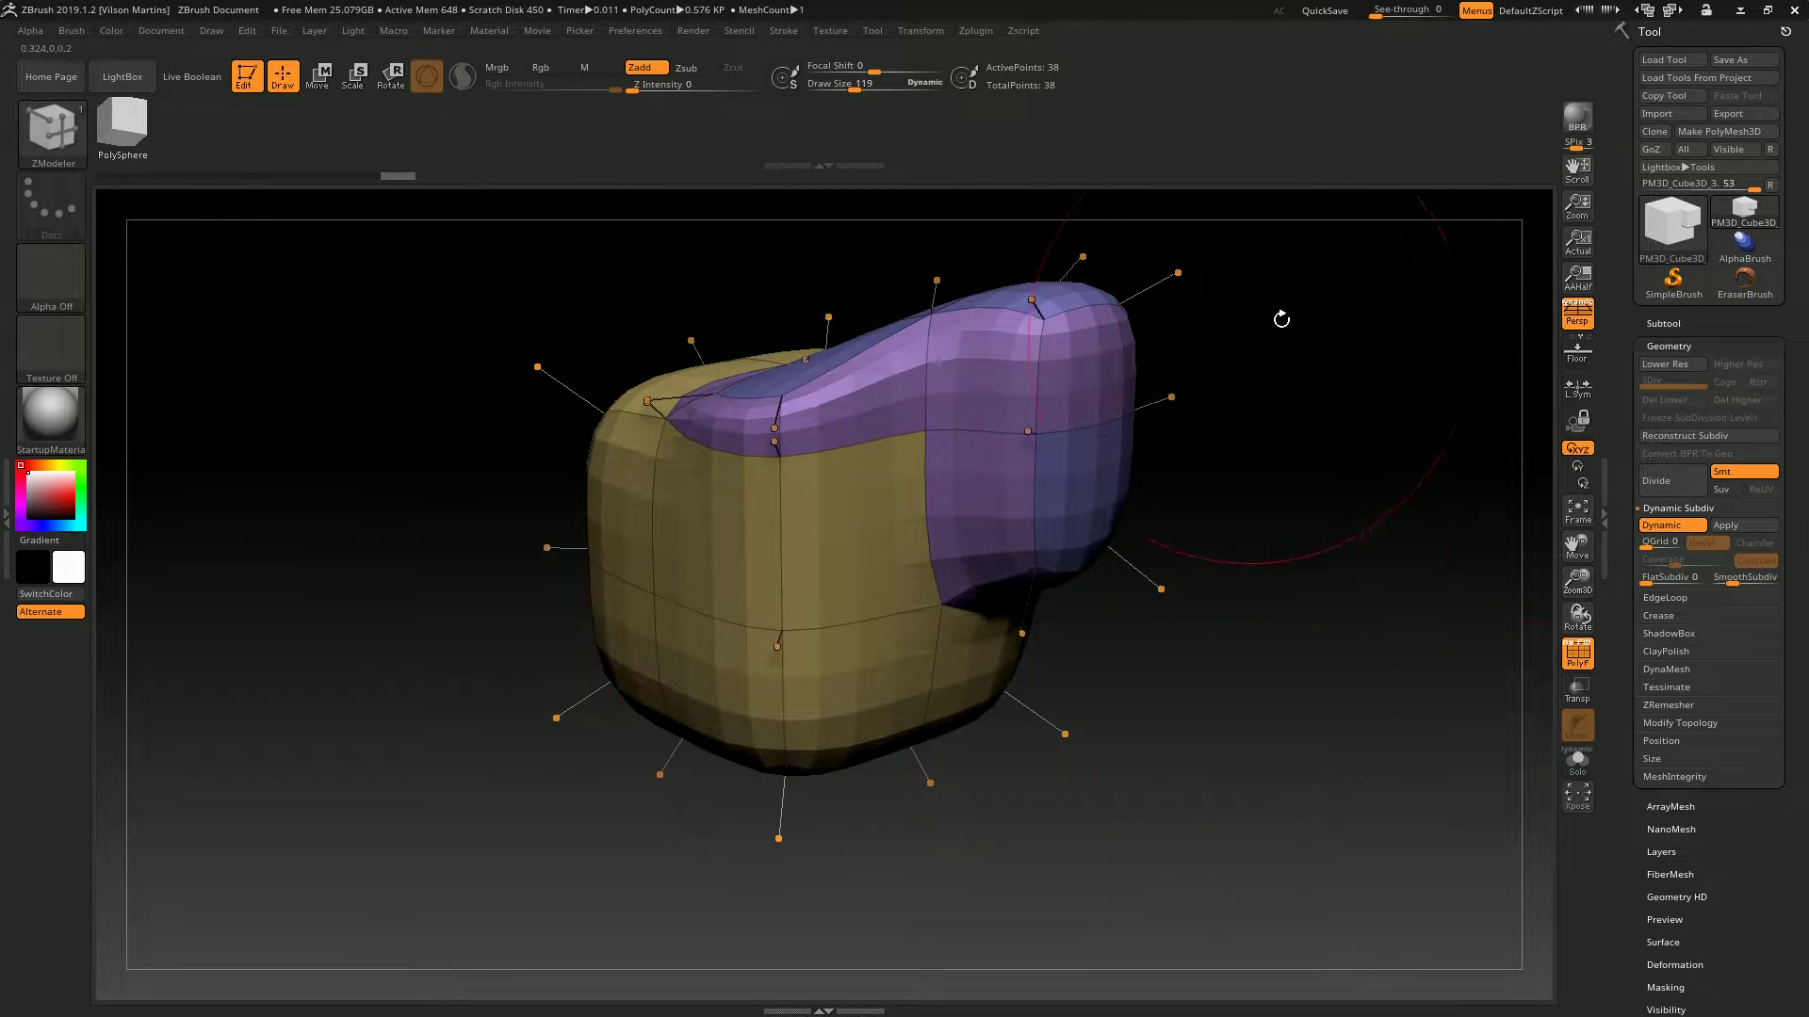
Undo the QMesh extrusions back to the plain cube, set the draw size to 54 and collapse Dynamic Subdiv.
key(ctrl+z)
key(ctrl+z)
key(ctrl+z)
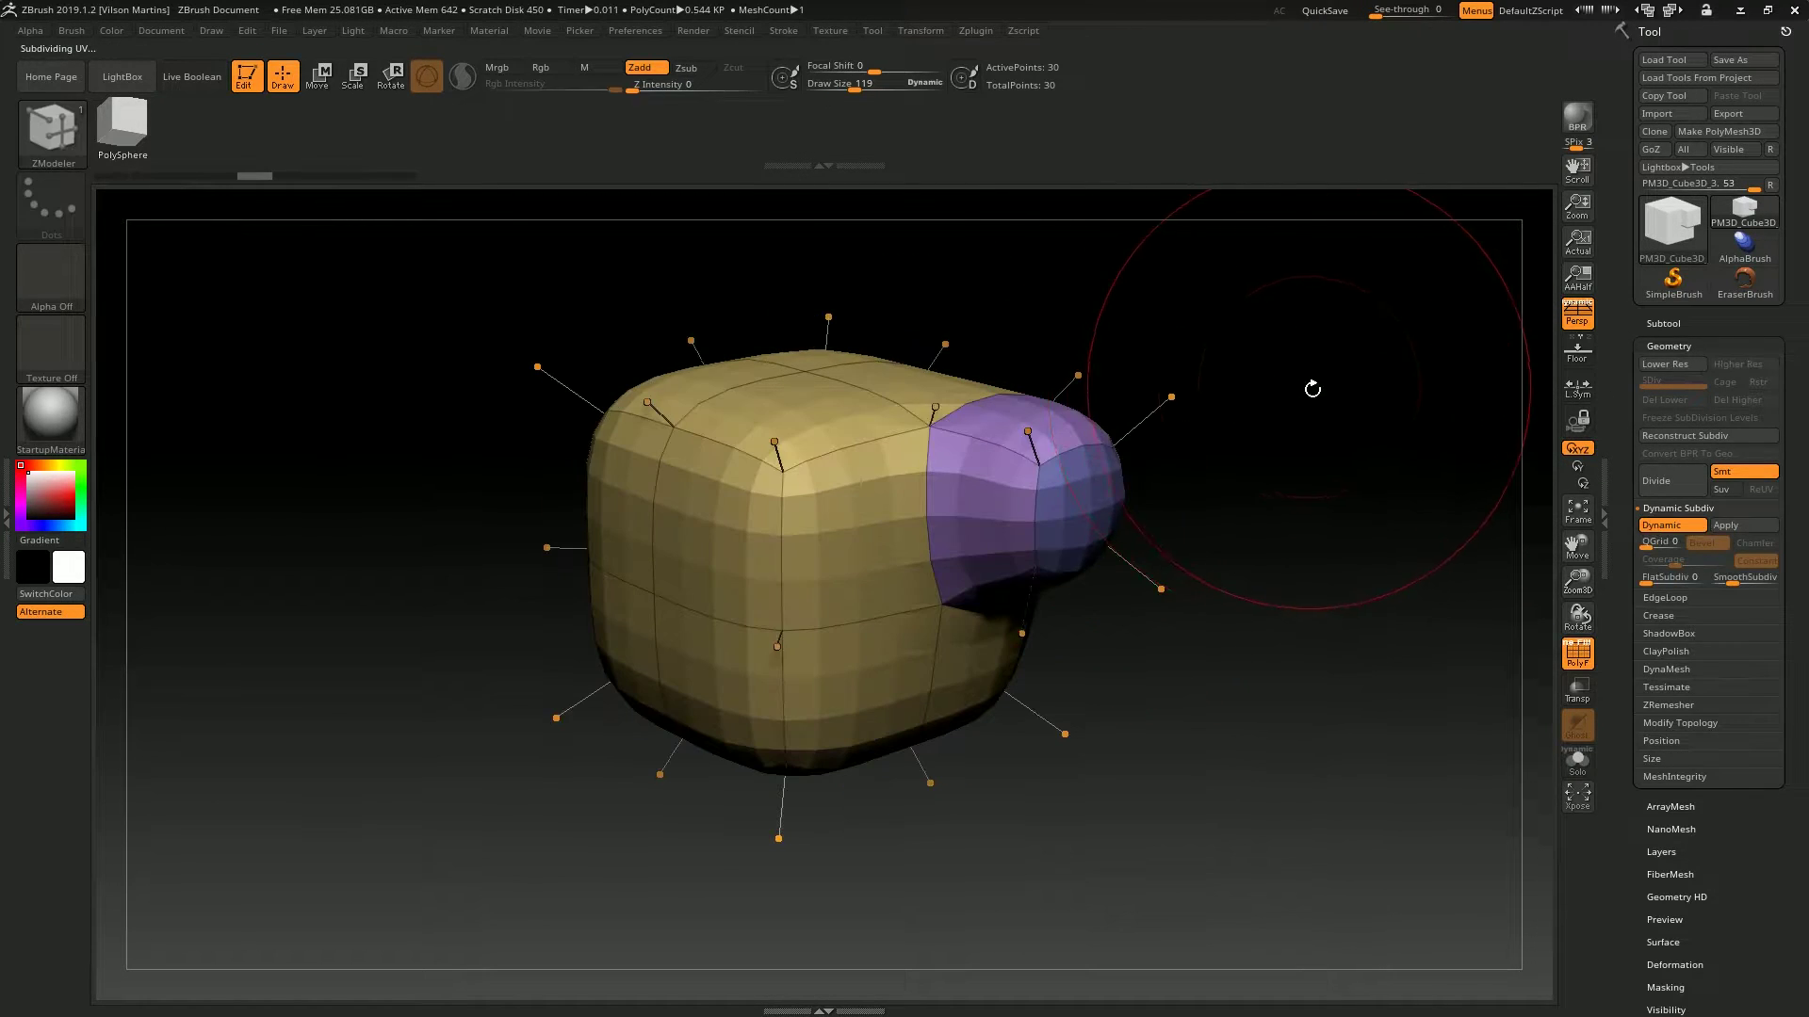
key(ctrl+z)
mouse_move(1540, 427)
mouse_down()
mouse_move(1302, 435)
mouse_move(1275, 472)
mouse_move(1328, 415)
mouse_up()
key(s)
click(1683, 508)
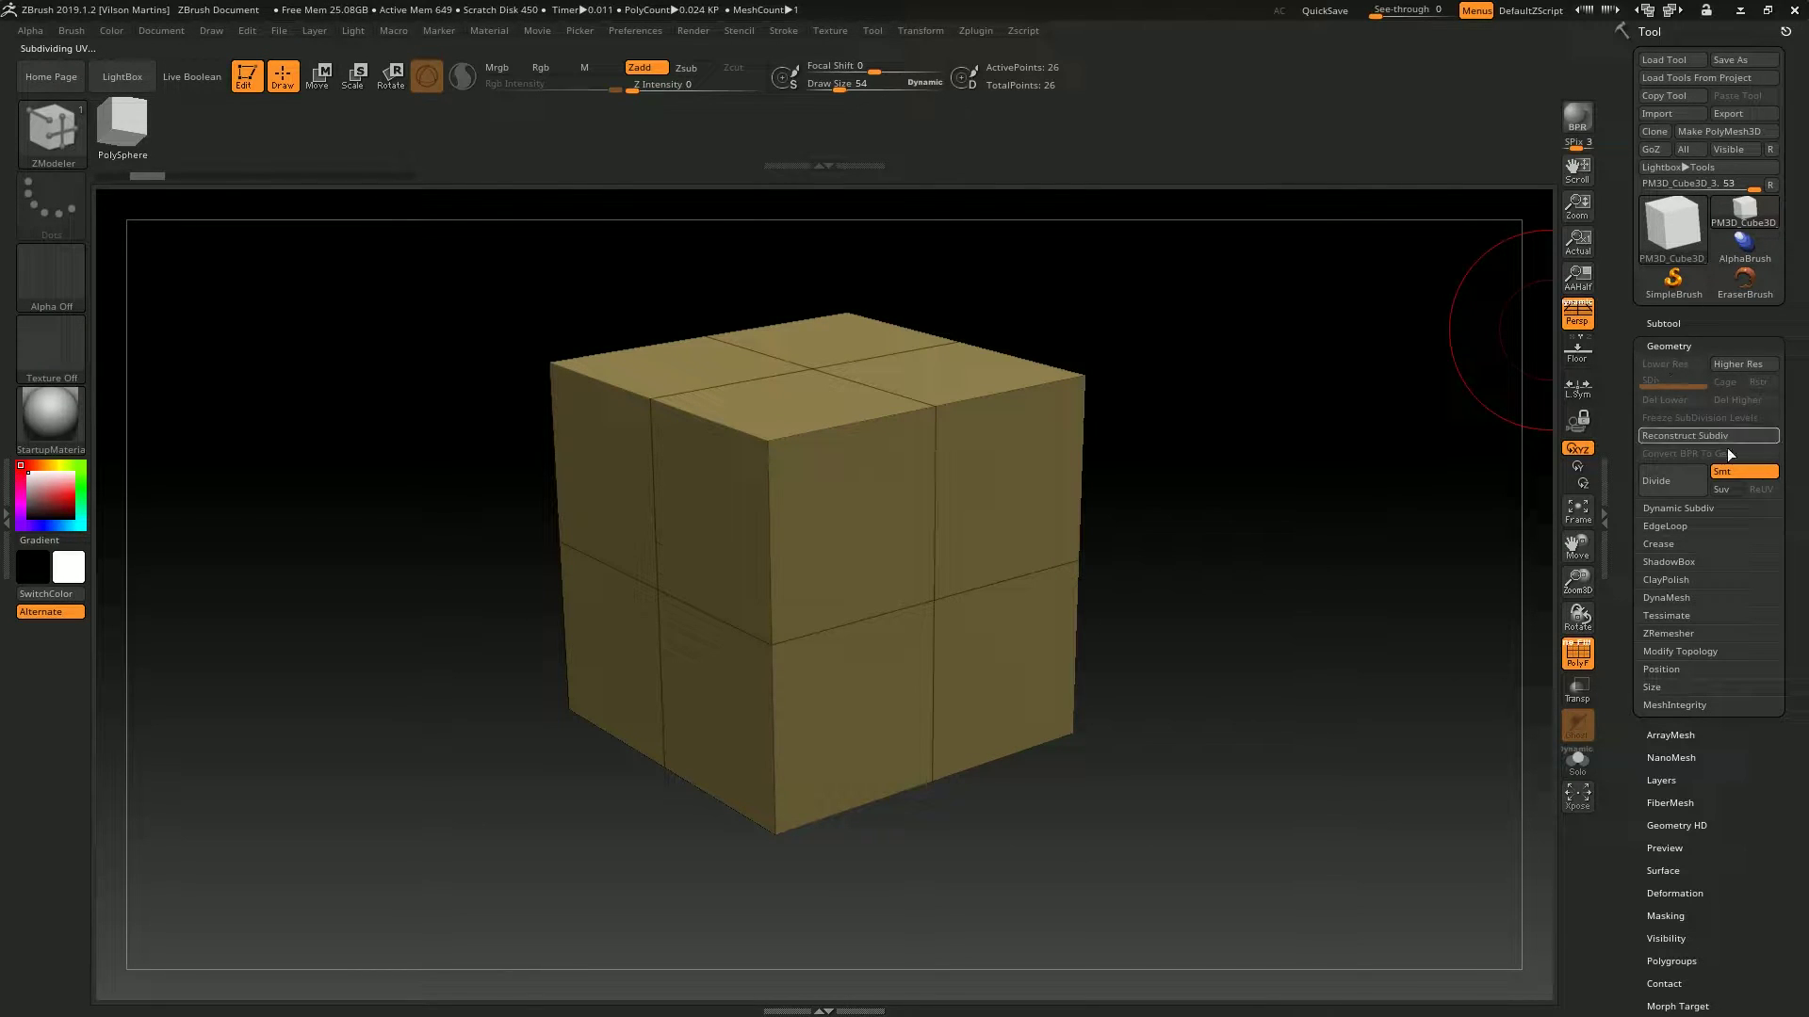
Divide the cube once with smoothing, examine the rounded shape from several angles and undo the division.
drag(1277, 395, 1183, 432)
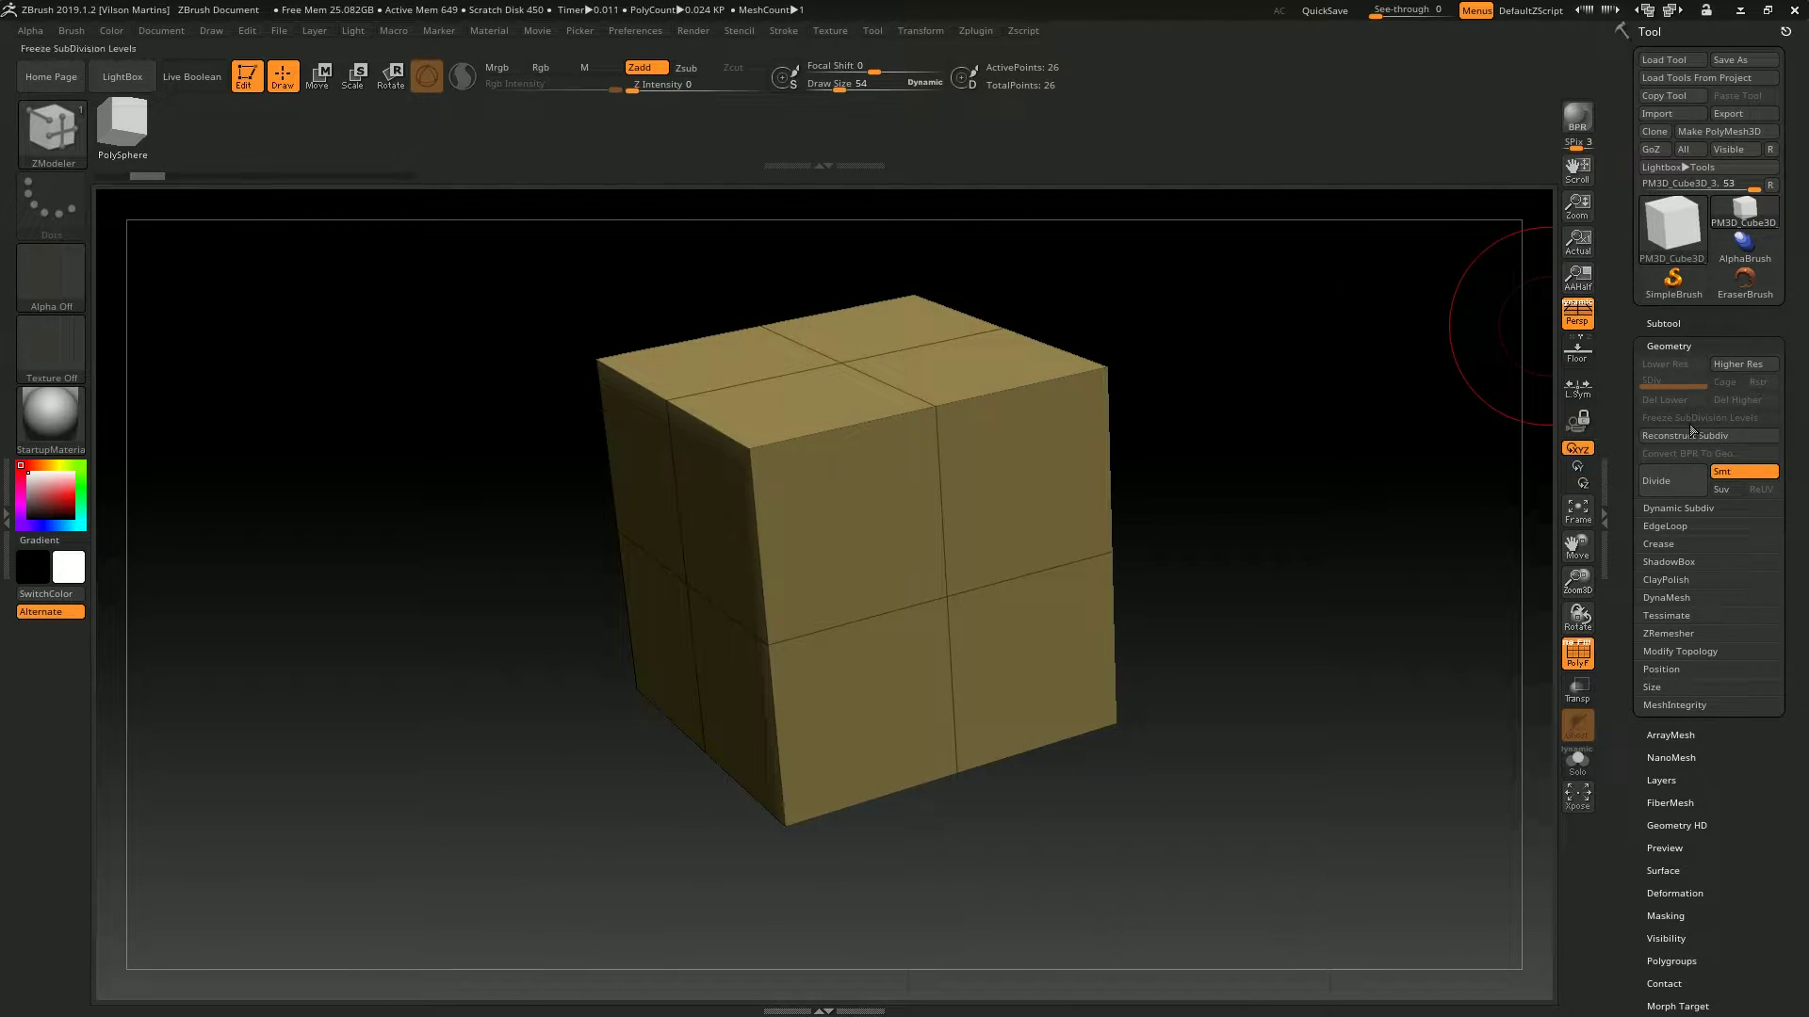
drag(1394, 464, 1415, 454)
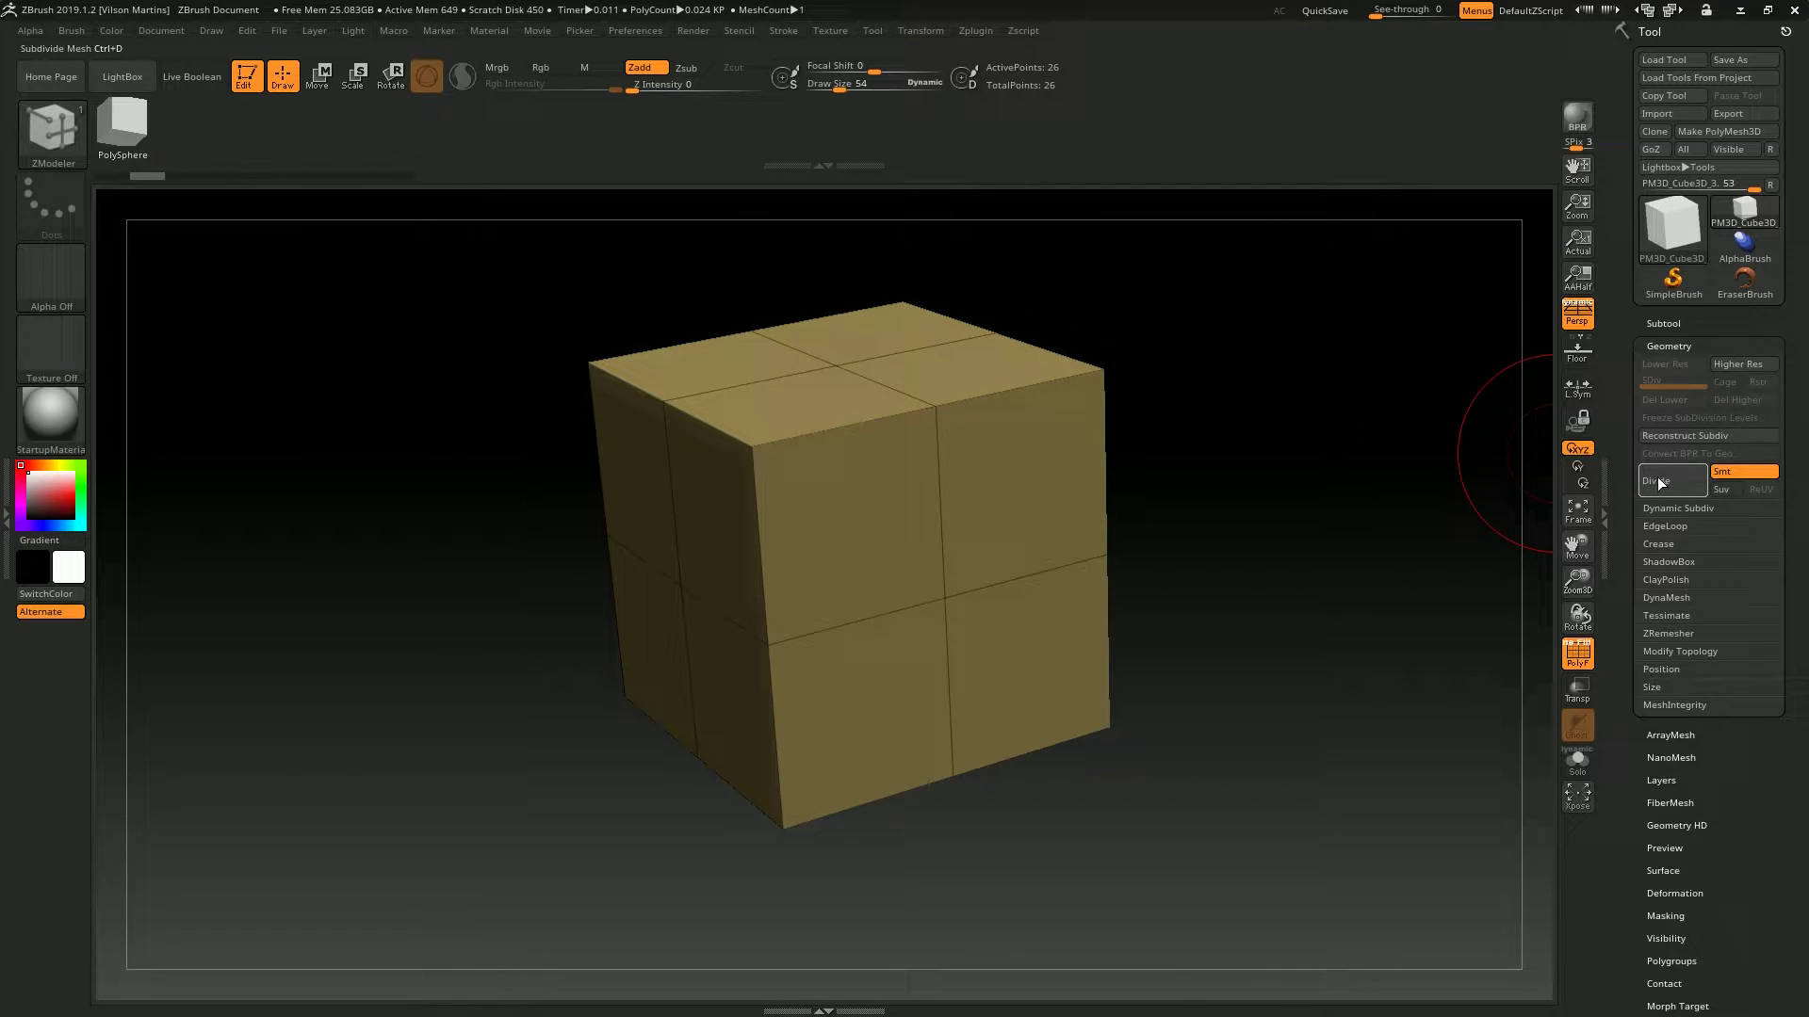
click(1669, 484)
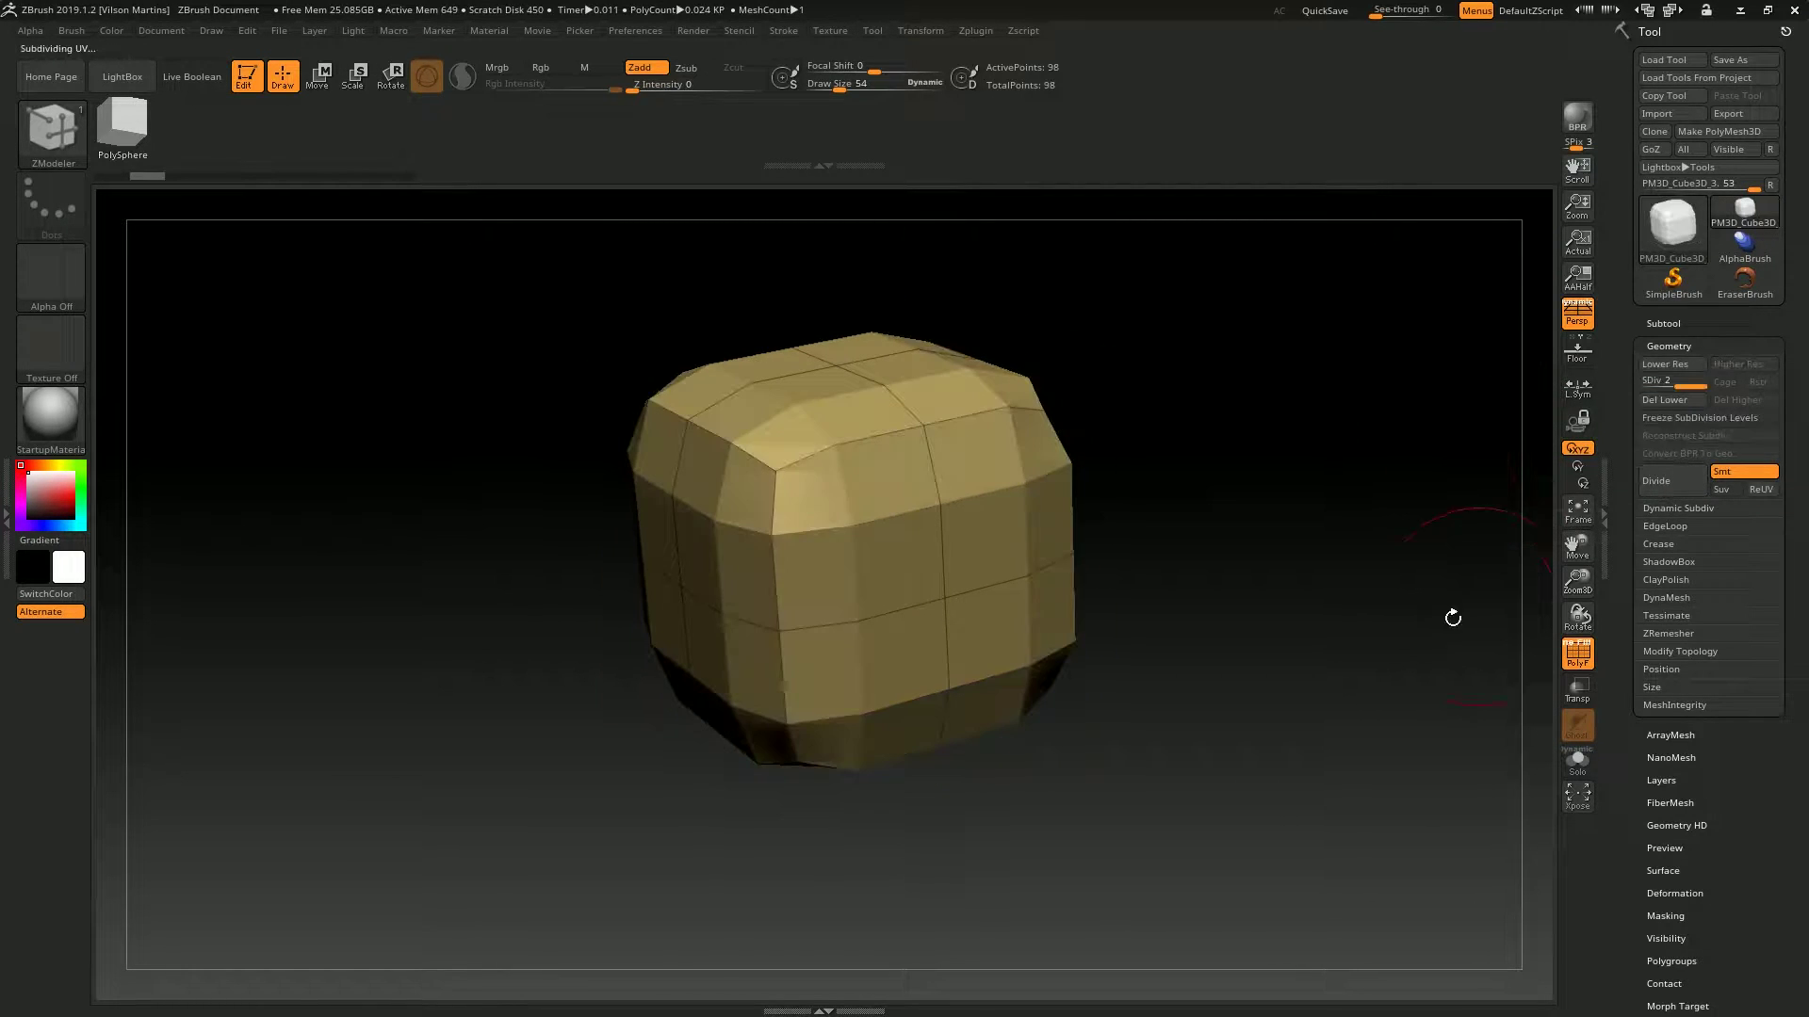
mouse_move(1277, 549)
mouse_down()
mouse_move(1276, 416)
mouse_move(917, 367)
mouse_move(1199, 295)
mouse_move(1168, 321)
mouse_up()
mouse_move(1100, 412)
mouse_down()
mouse_move(1231, 399)
mouse_move(1263, 376)
mouse_up()
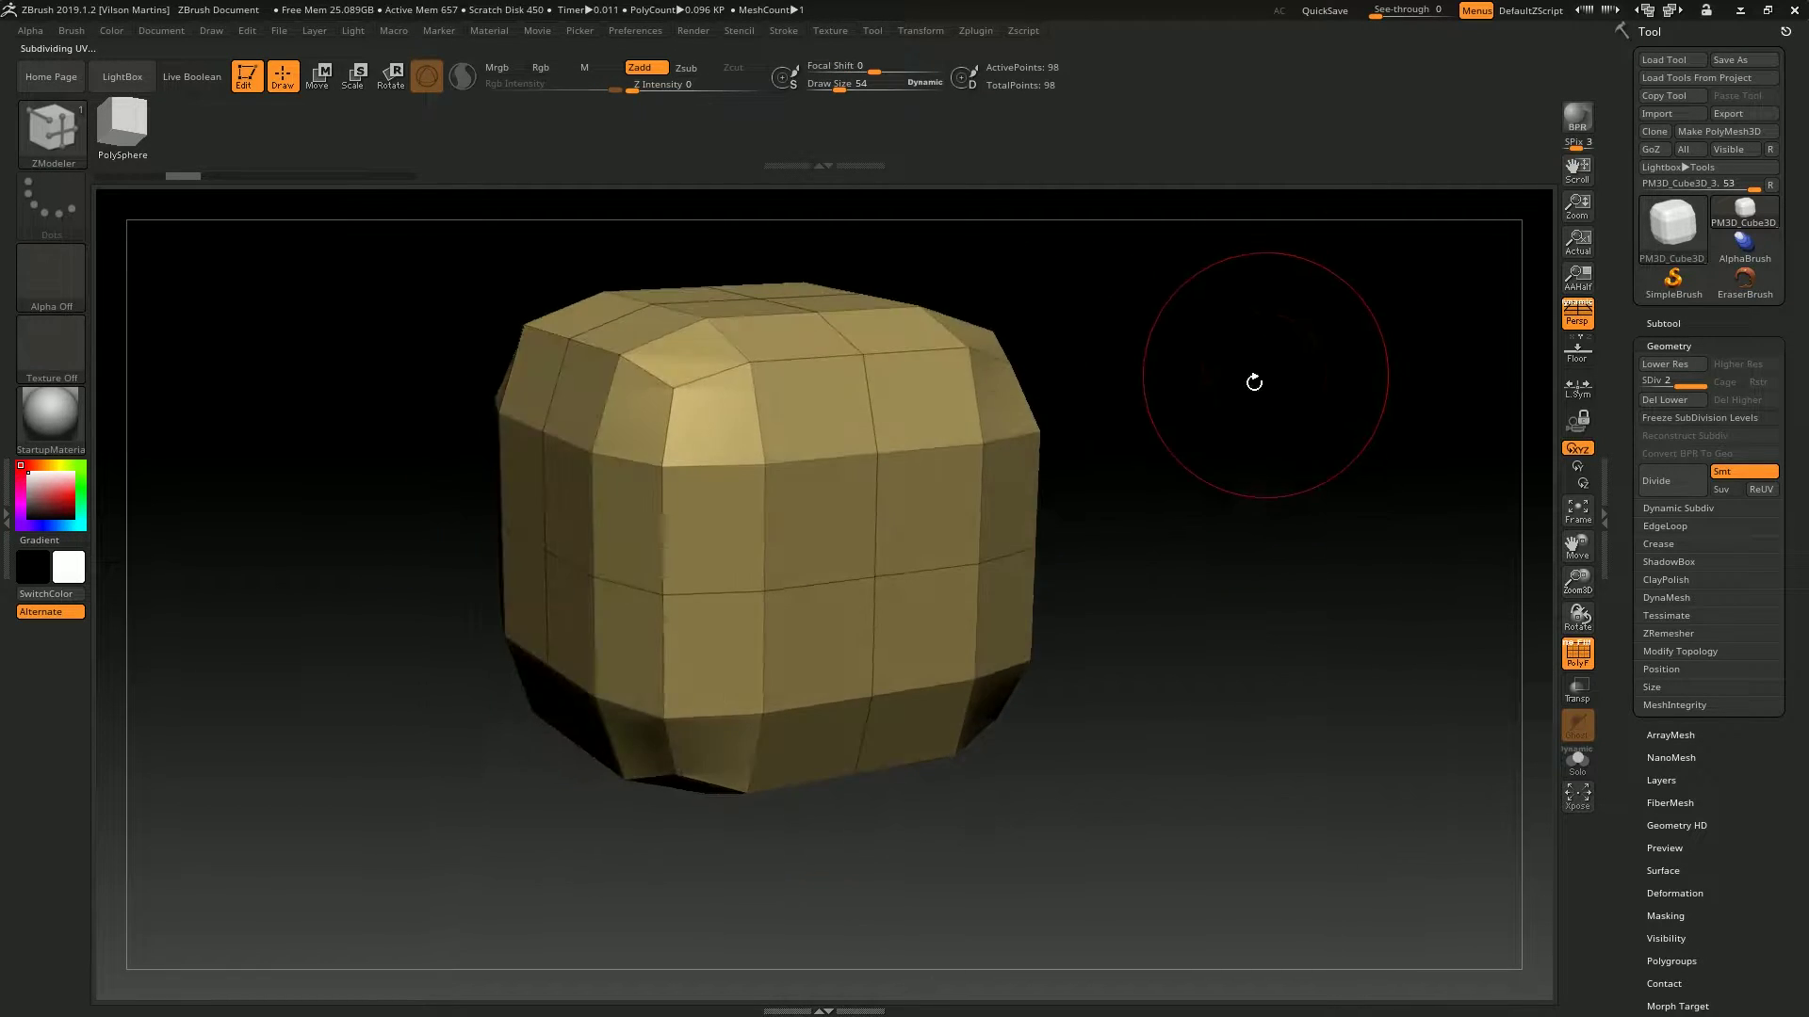
key(ctrl+z)
Capture the cube area and draw two vertical and two horizontal red lines that split each front polygon in four.
key(Print)
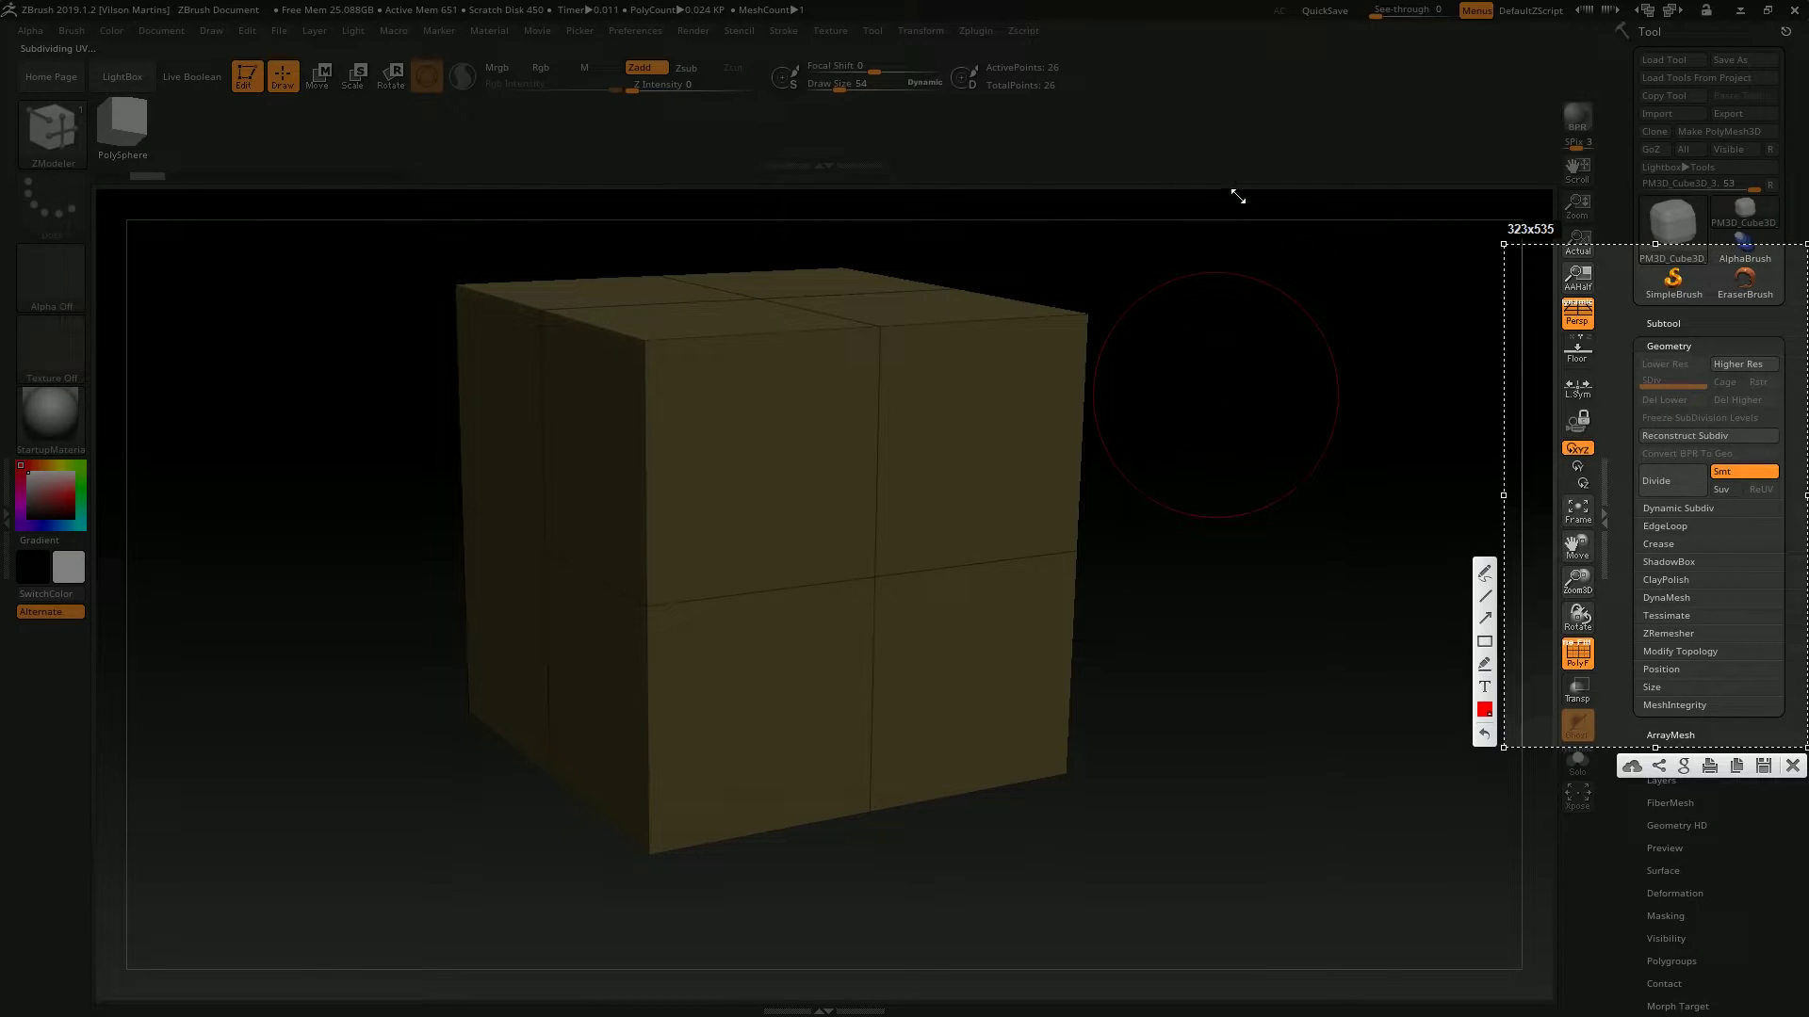
drag(1244, 194, 338, 1015)
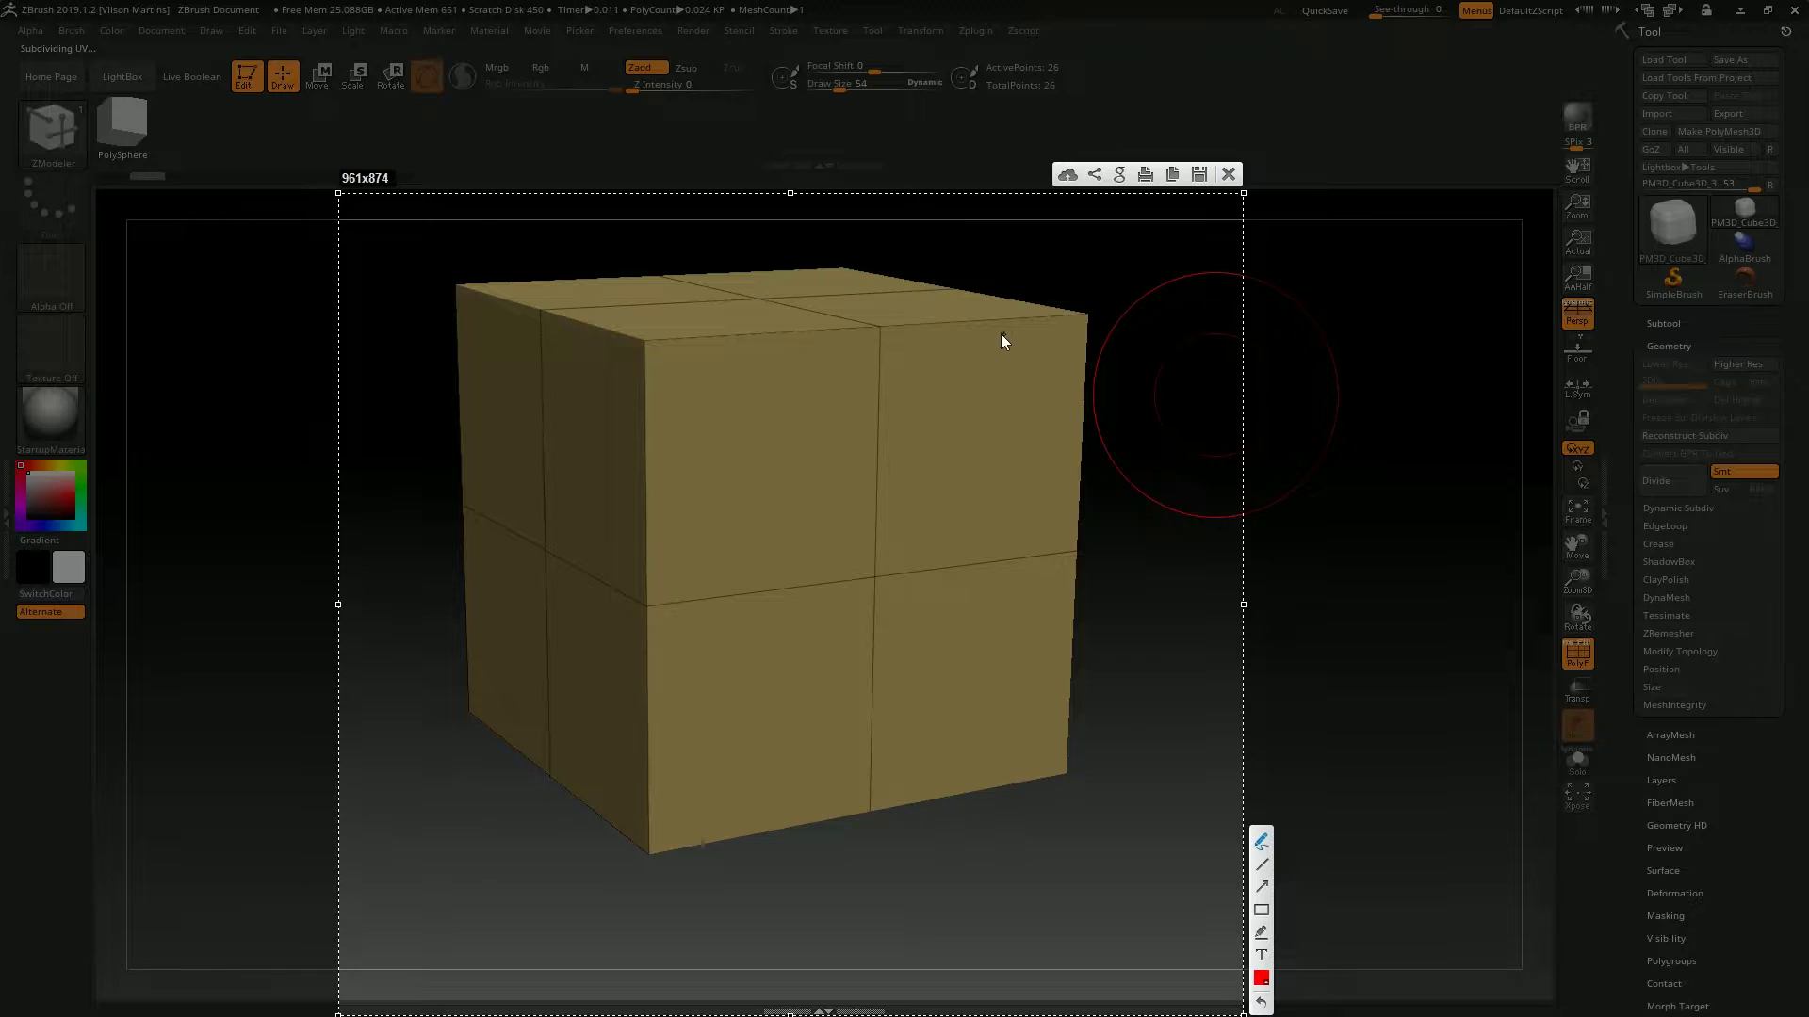
drag(977, 324, 977, 359)
drag(1076, 439, 635, 474)
drag(763, 328, 751, 829)
drag(1066, 650, 628, 719)
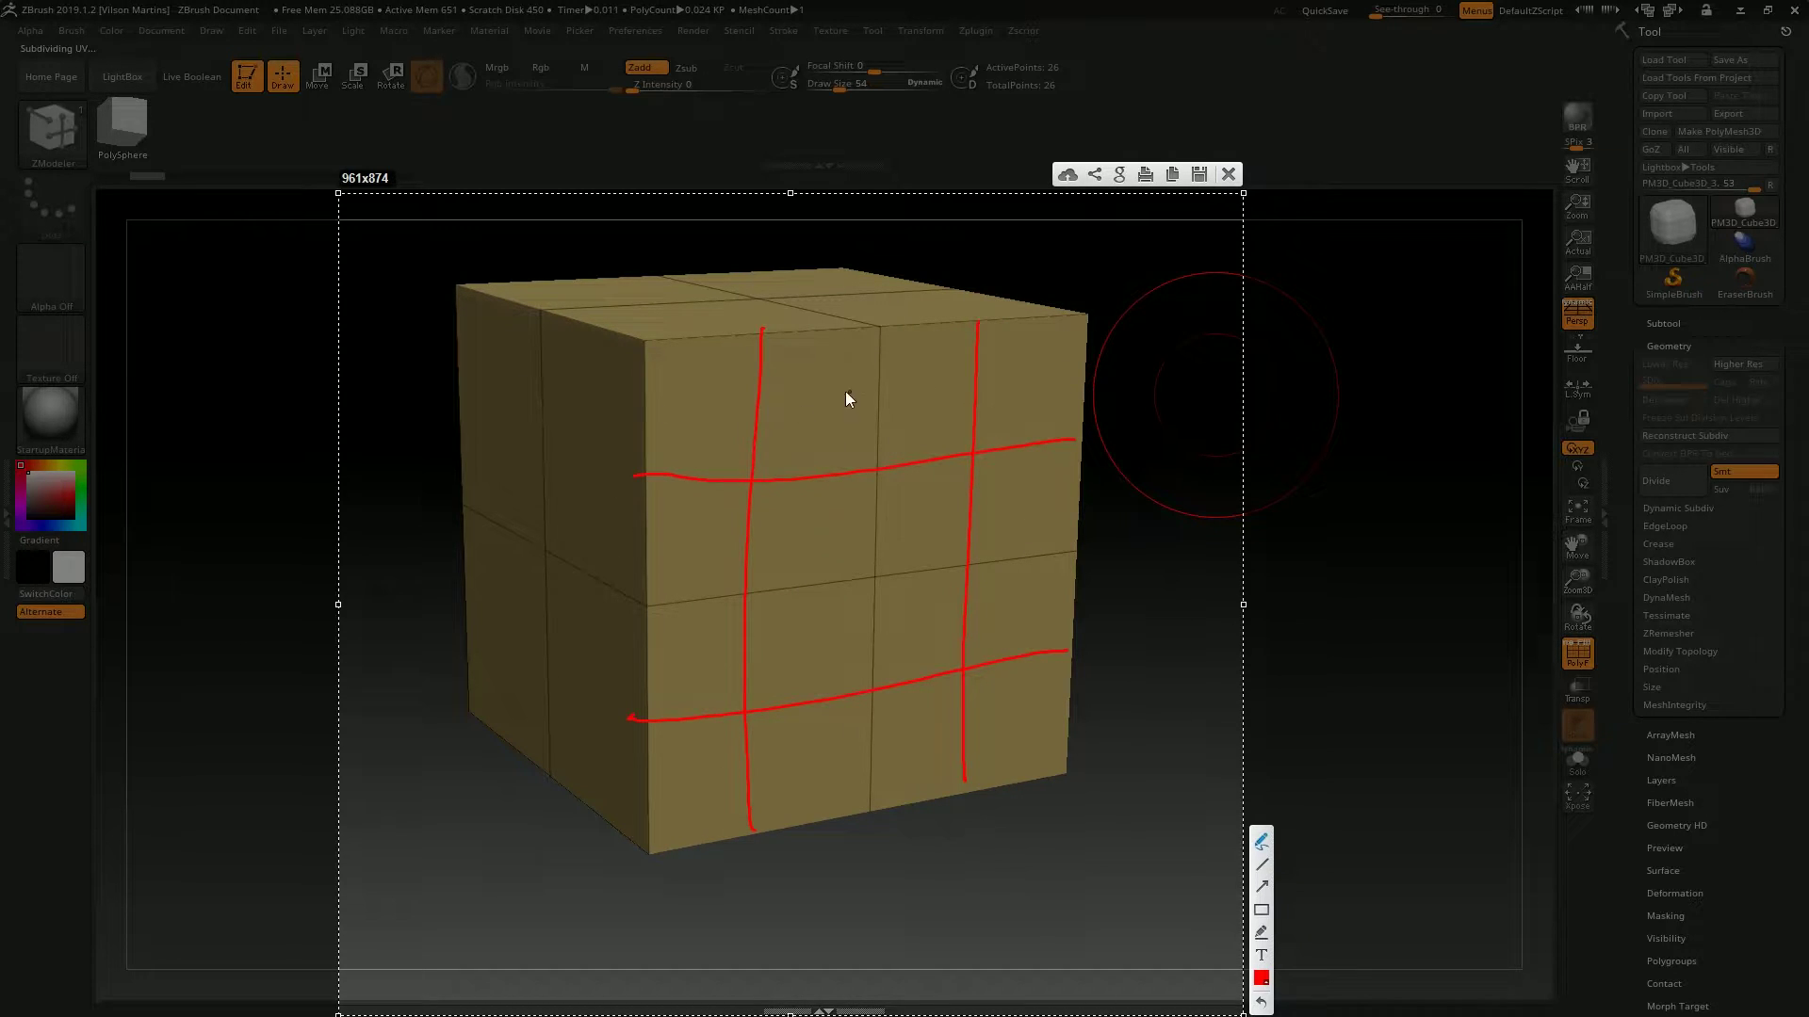
Draw four more vertical and four more horizontal red lines over the front face to illustrate further subdivision, and discard the overlay.
drag(1042, 310, 1034, 796)
drag(711, 341, 734, 859)
drag(659, 422, 1123, 374)
drag(1086, 497, 623, 544)
drag(654, 673, 1086, 613)
drag(1088, 702, 572, 810)
drag(825, 341, 854, 886)
drag(930, 313, 884, 876)
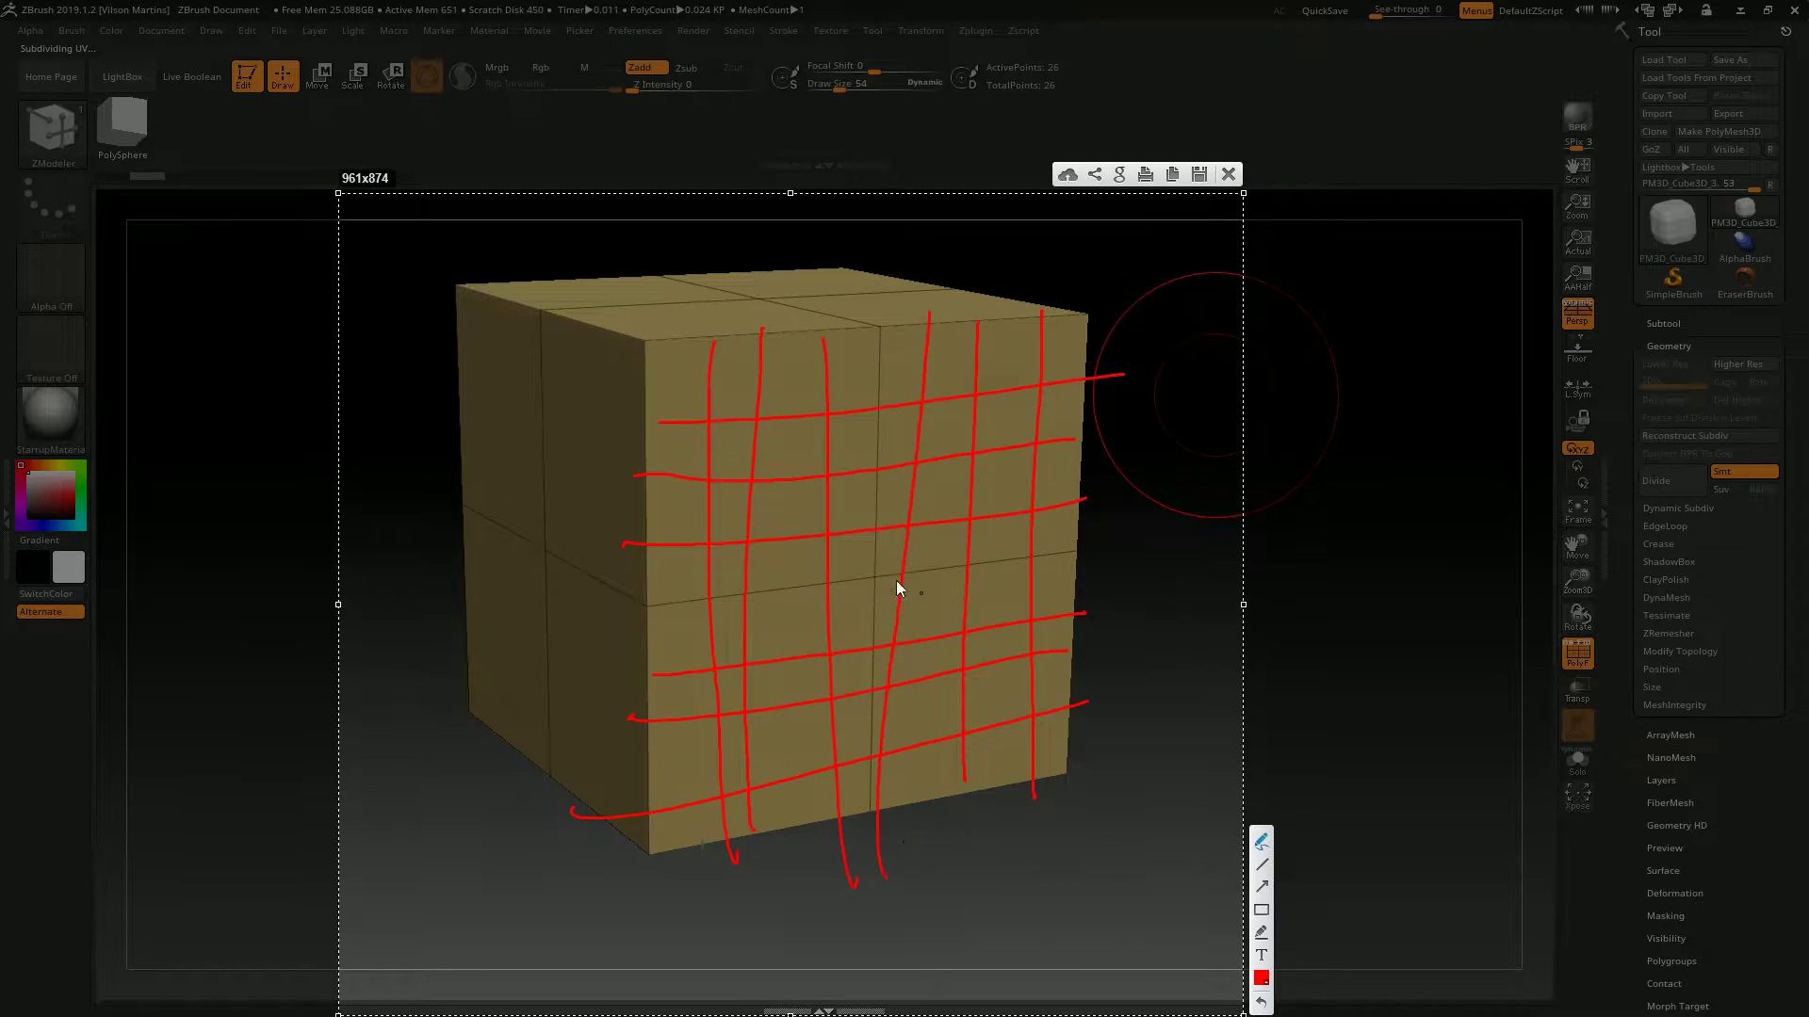
key(ctrl+z)
key(Escape)
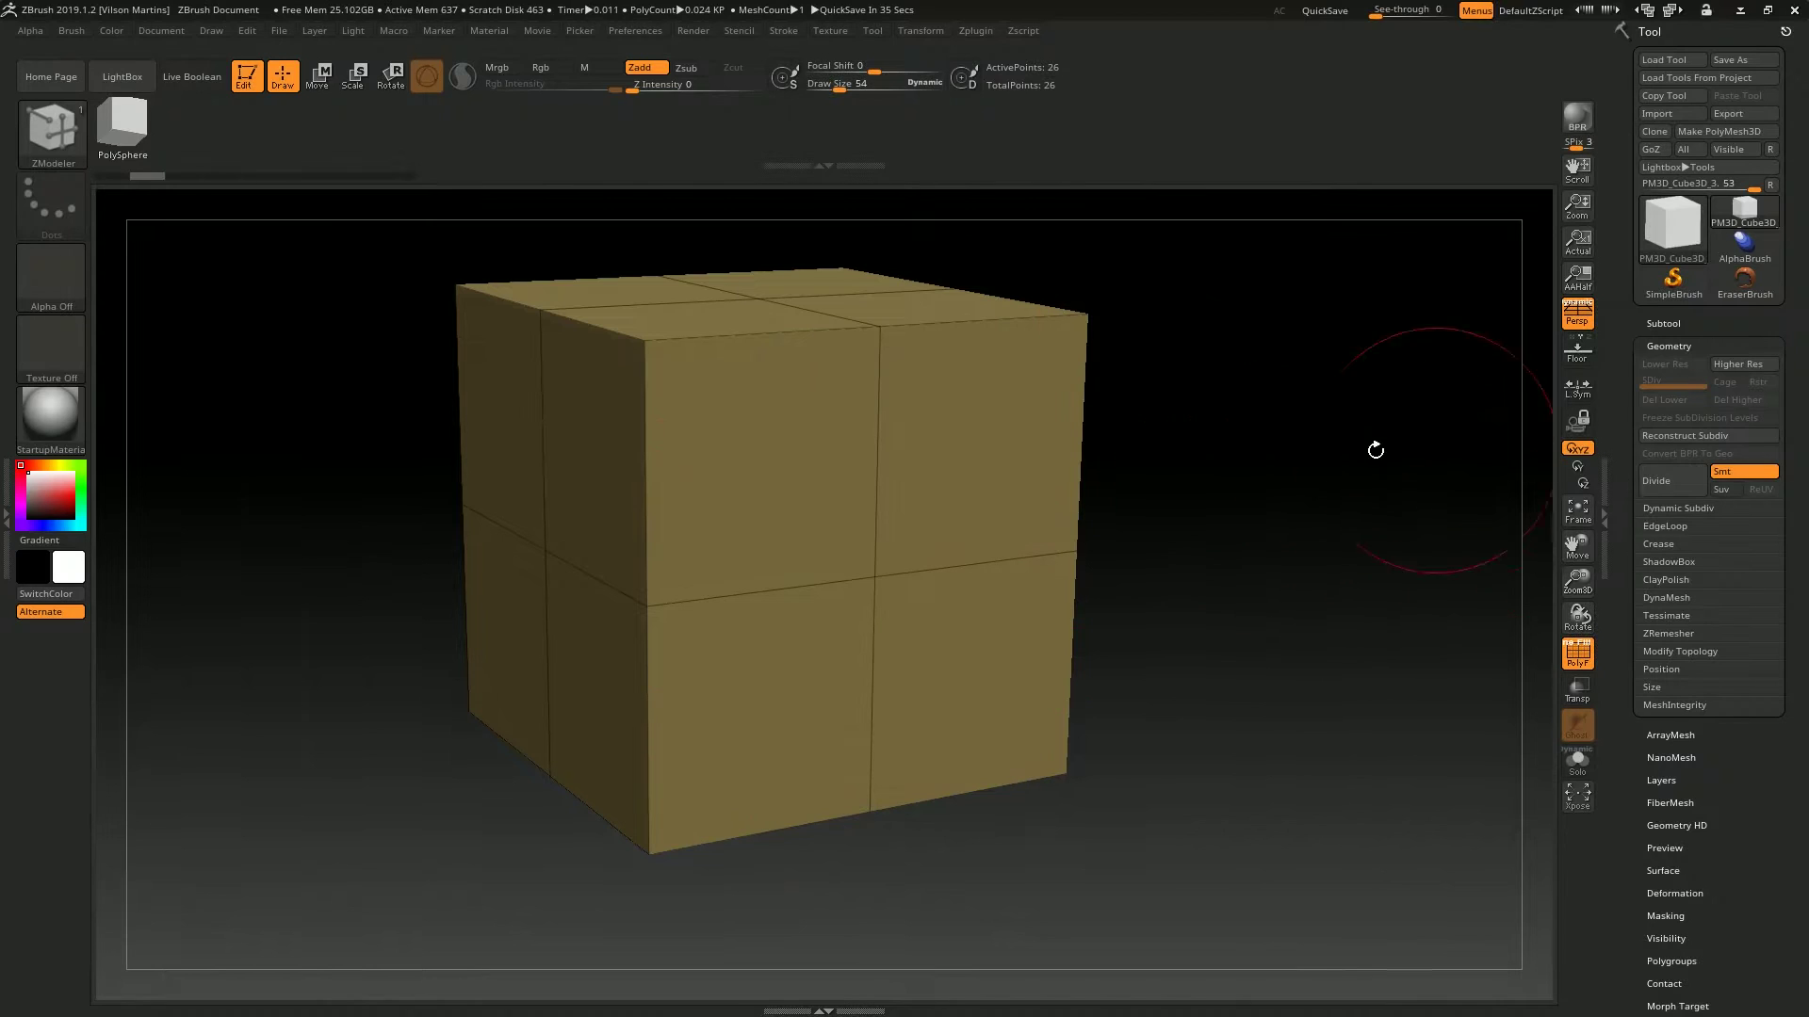
Divide the cube to SDiv 2, view it straight from the front and bring it back to its undivided shape.
click(1668, 483)
drag(1237, 433, 647, 348)
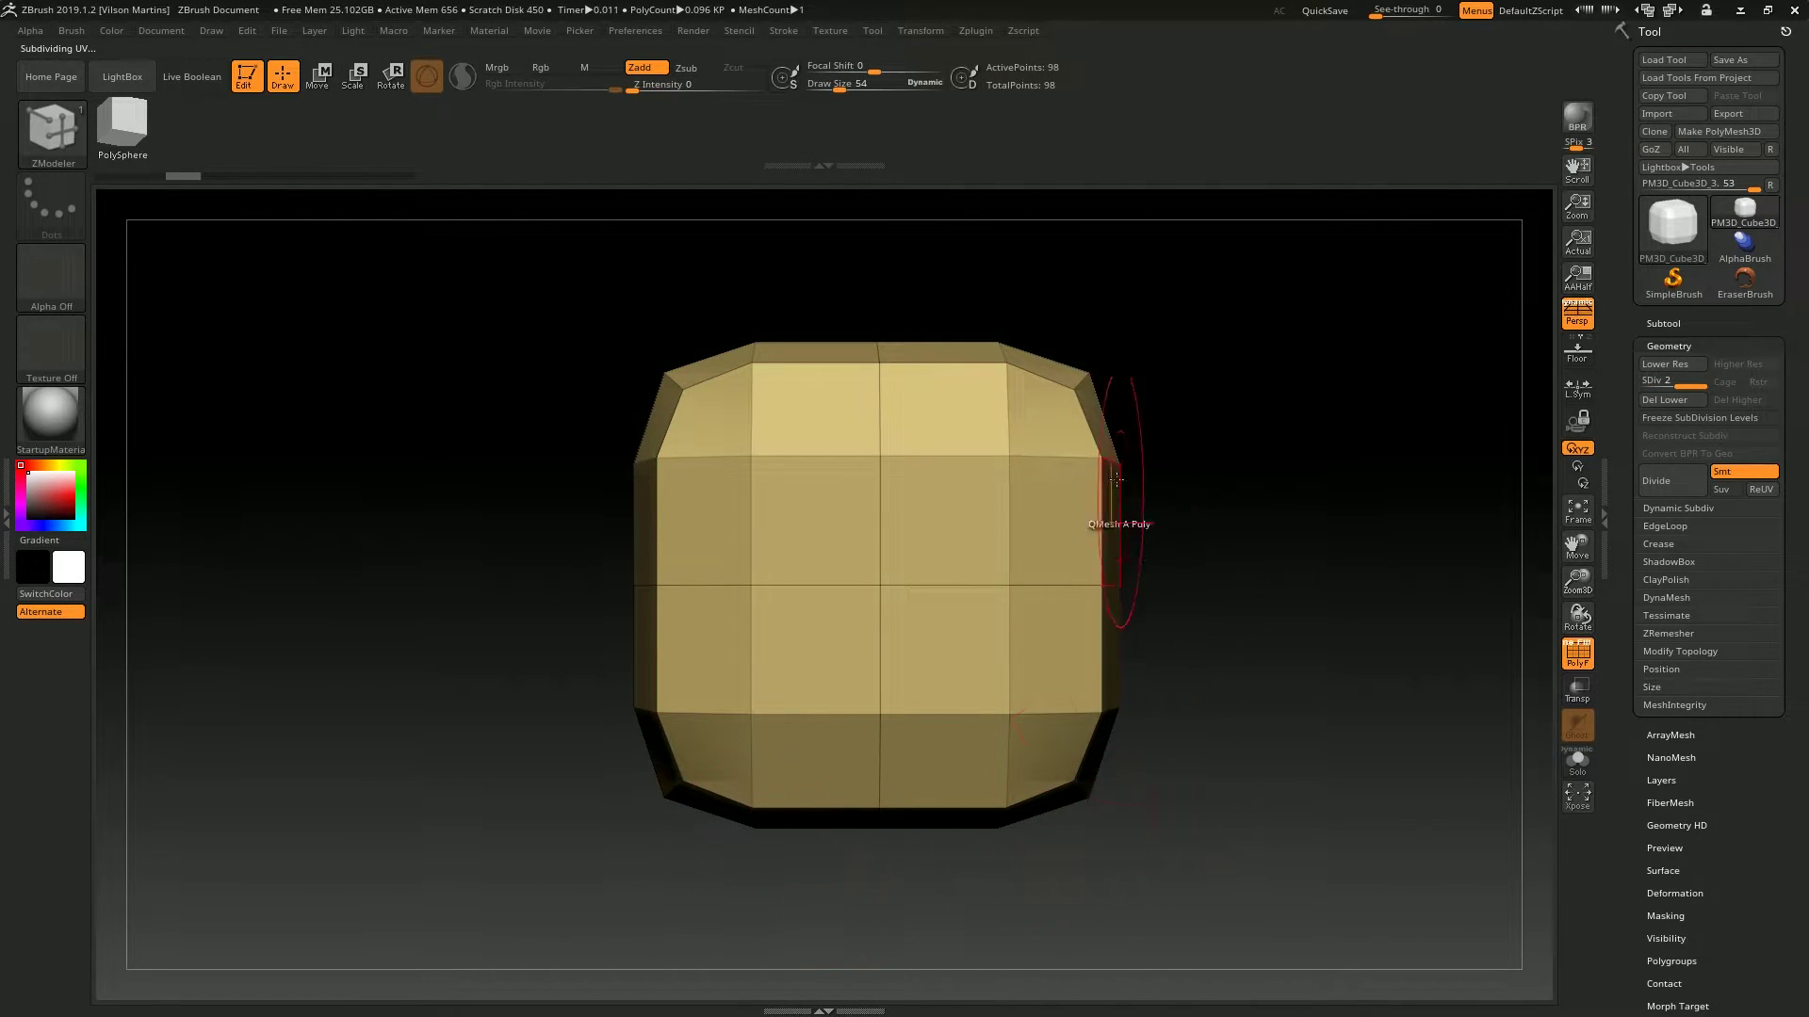
drag(1130, 416, 1172, 348)
key(shift+d)
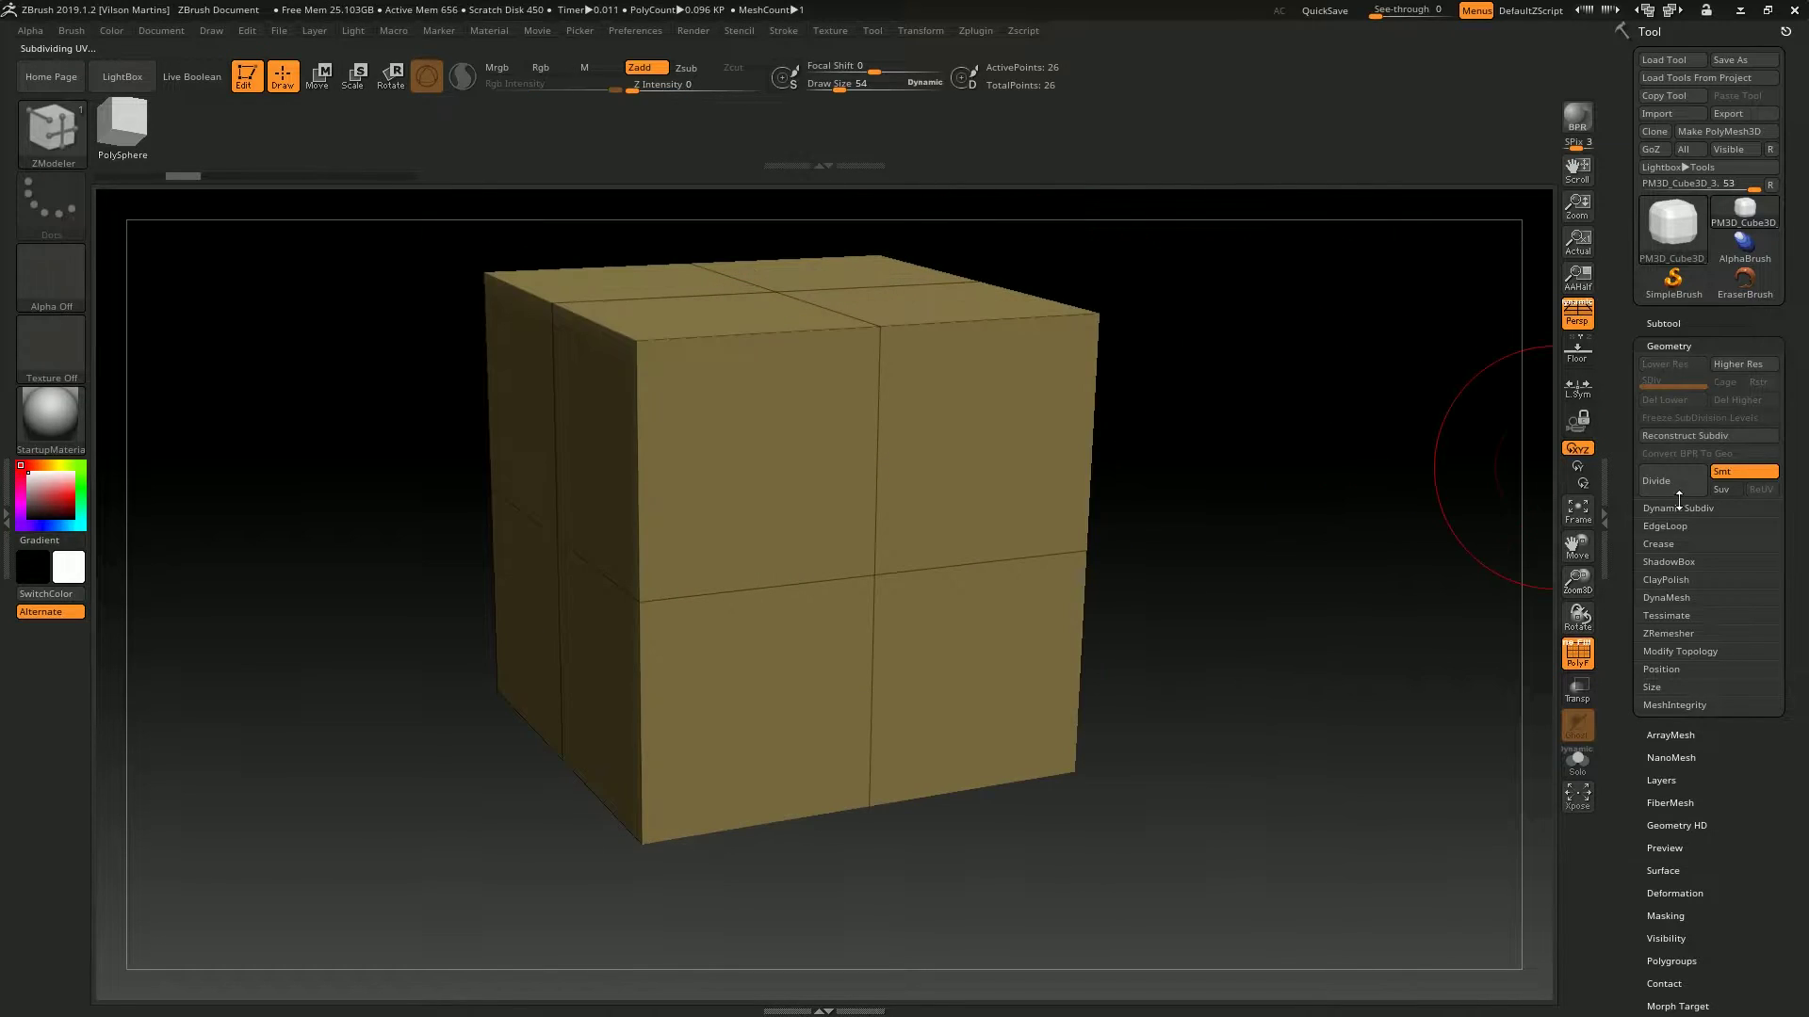
Turn off the Smt option and divide the cube three times without smoothing, up to SDiv 4.
click(1746, 473)
click(1752, 474)
shift+drag(1375, 509, 1413, 452)
click(1747, 471)
mouse_move(1507, 406)
mouse_down()
mouse_move(1545, 450)
mouse_move(1301, 440)
mouse_move(1581, 592)
mouse_up()
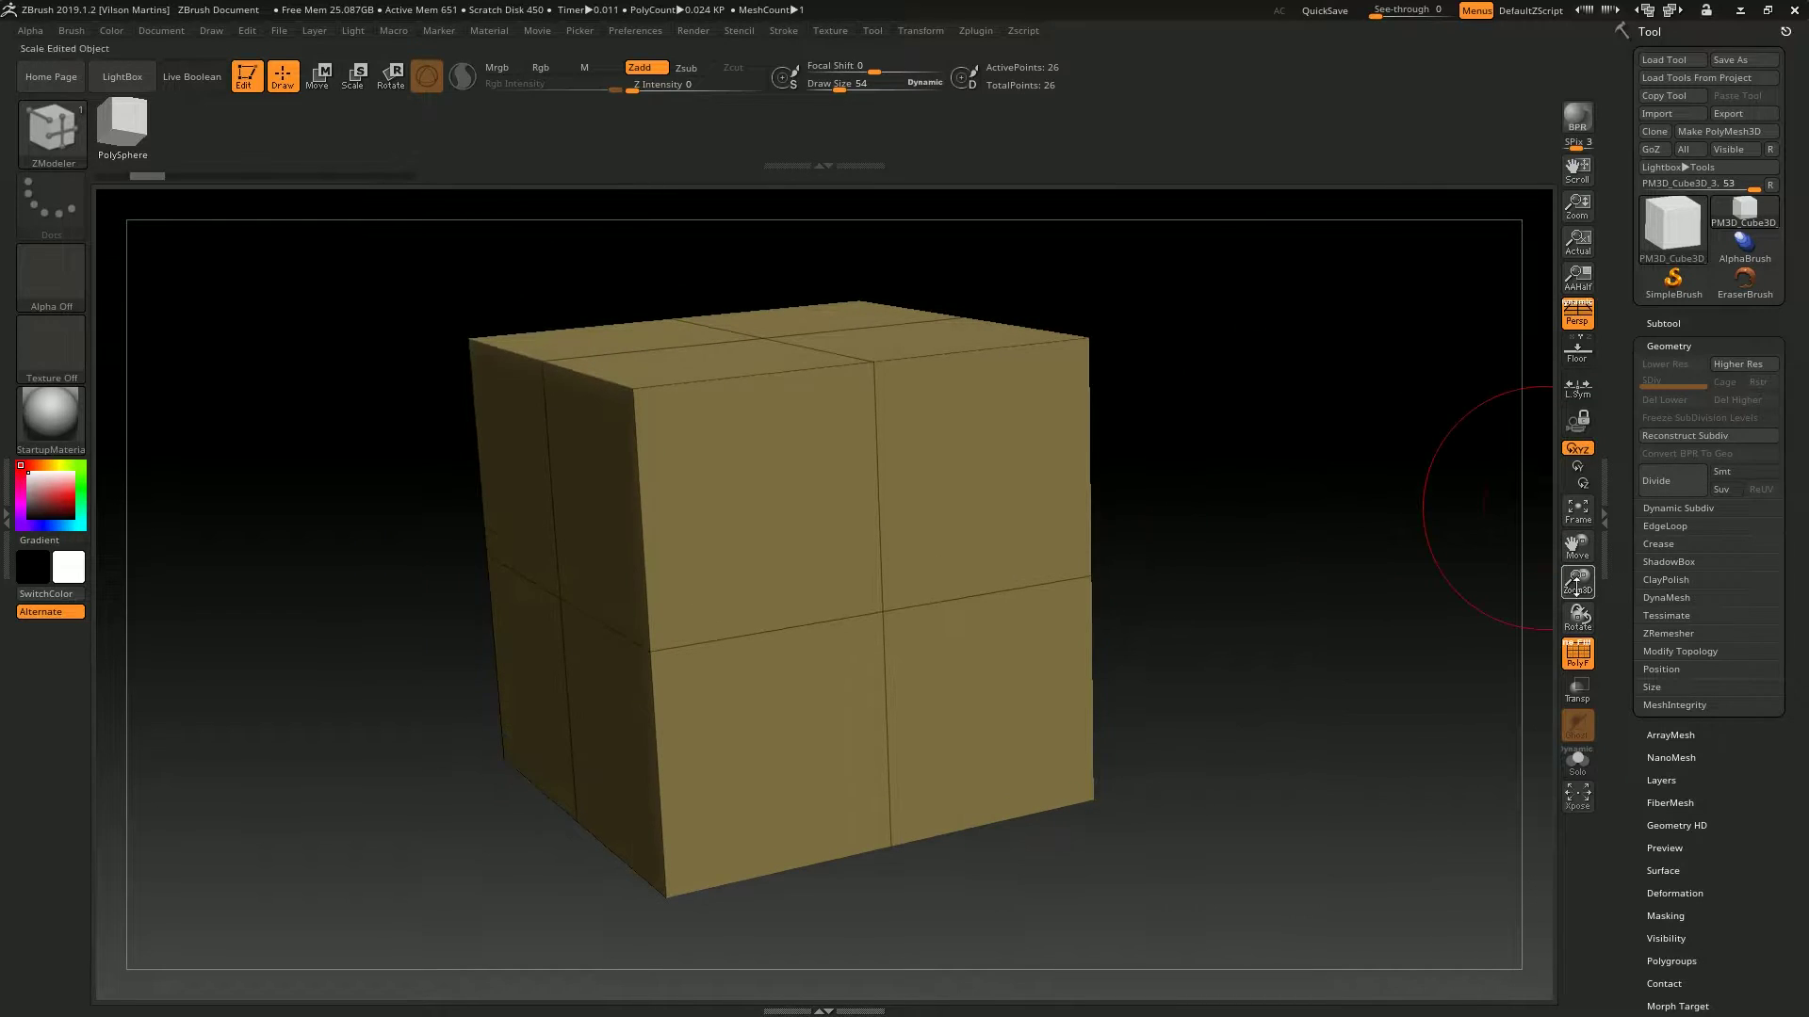
click(1658, 481)
click(1658, 481)
click(1658, 481)
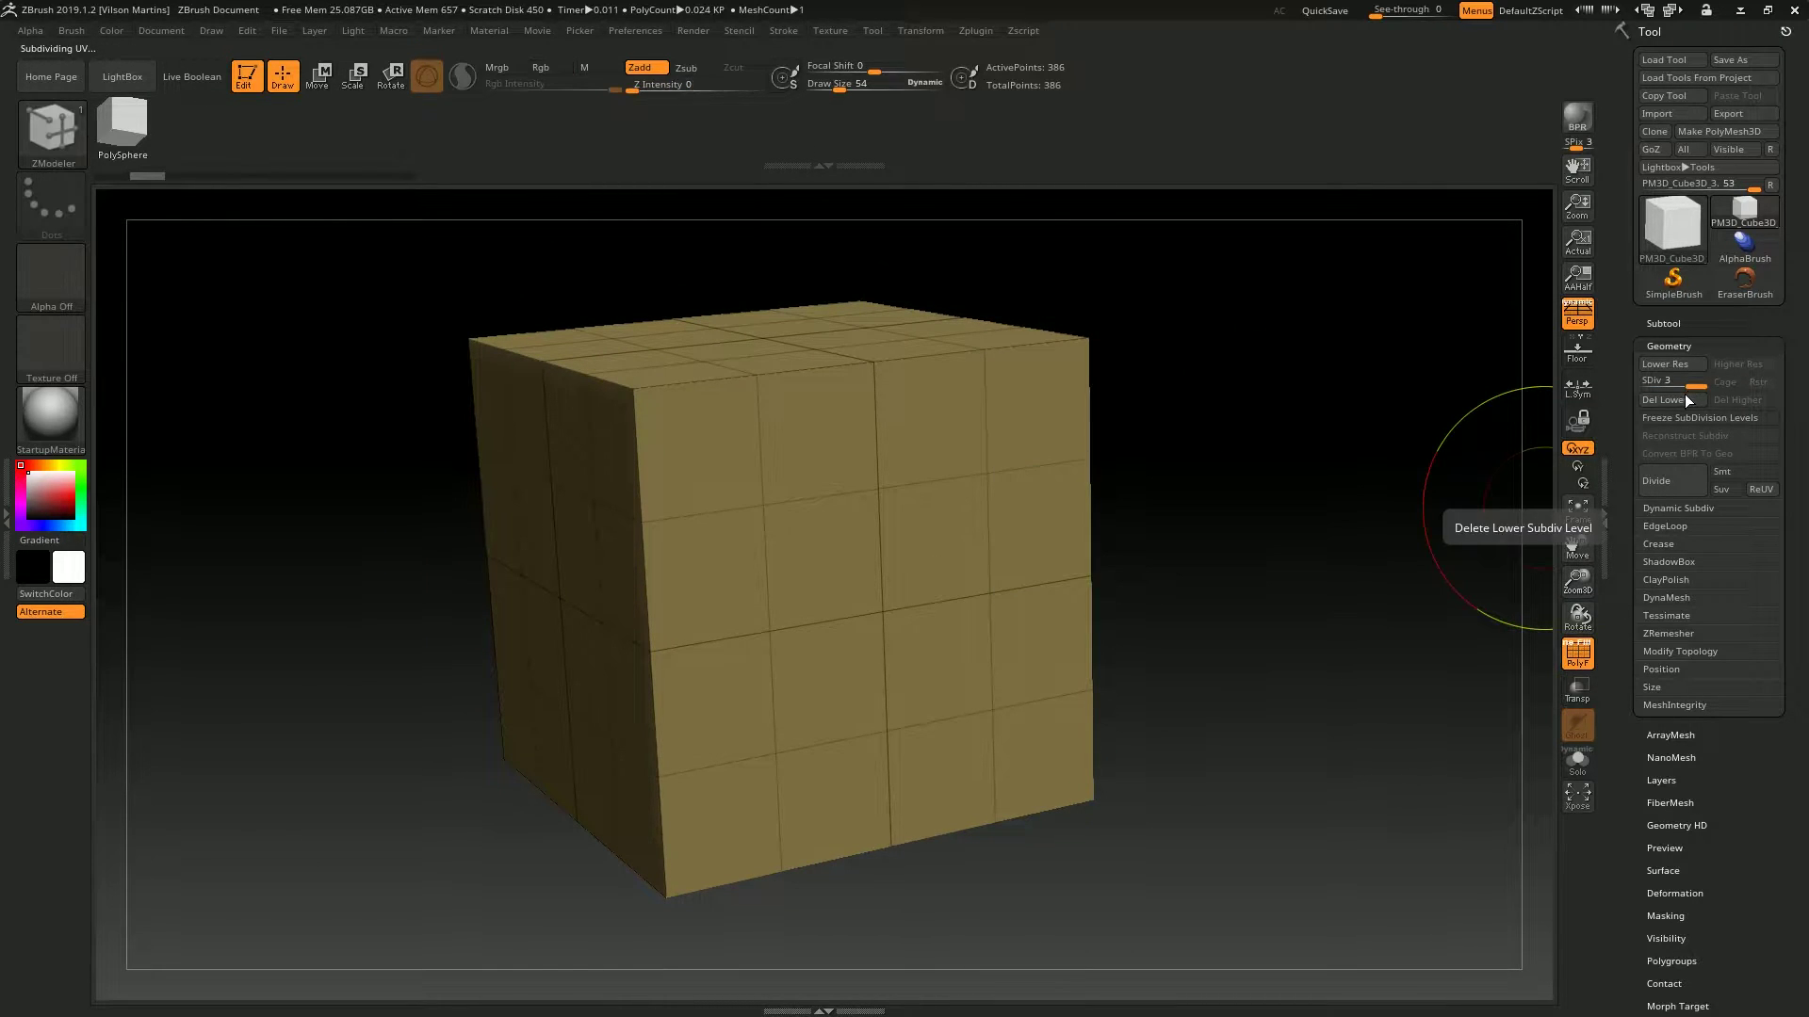
Examine the divided cube's wireframe from several angles, stepping down to SDiv 3 and back up to SDiv 4.
drag(1313, 527, 1049, 392)
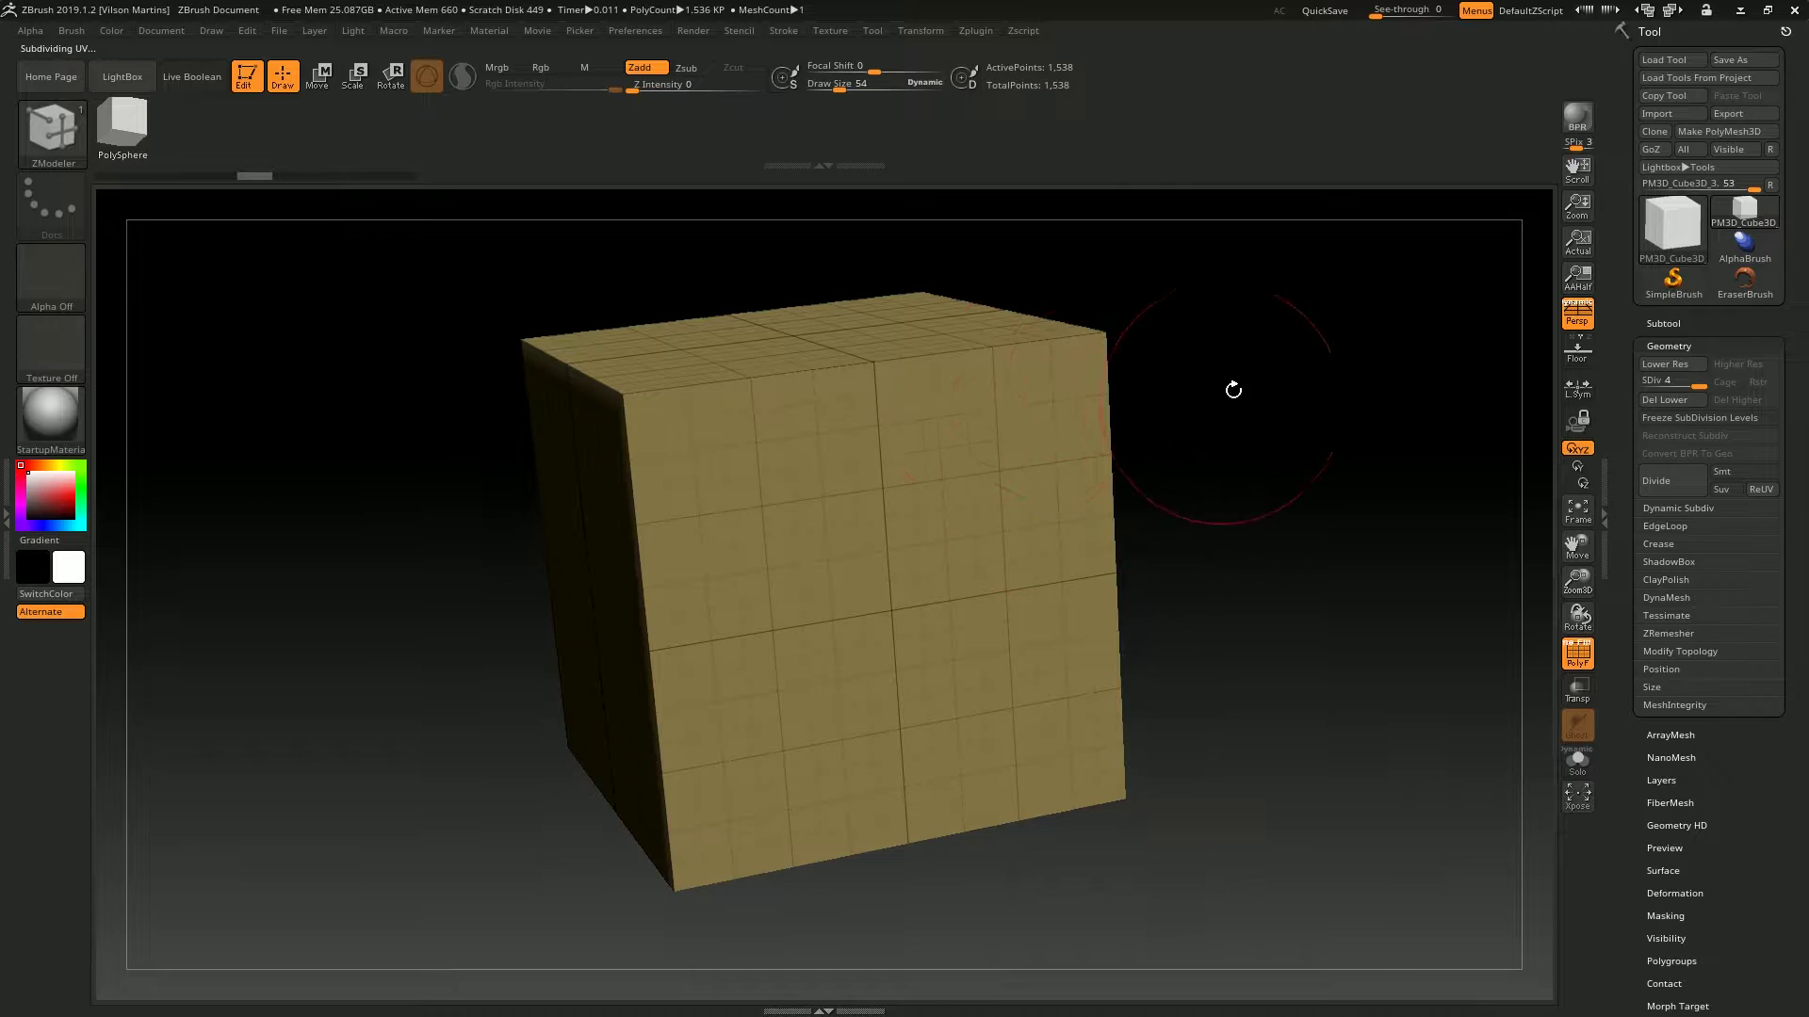
alt+drag(1219, 399, 998, 672)
alt+drag(1058, 533, 1204, 314)
drag(735, 379, 855, 452)
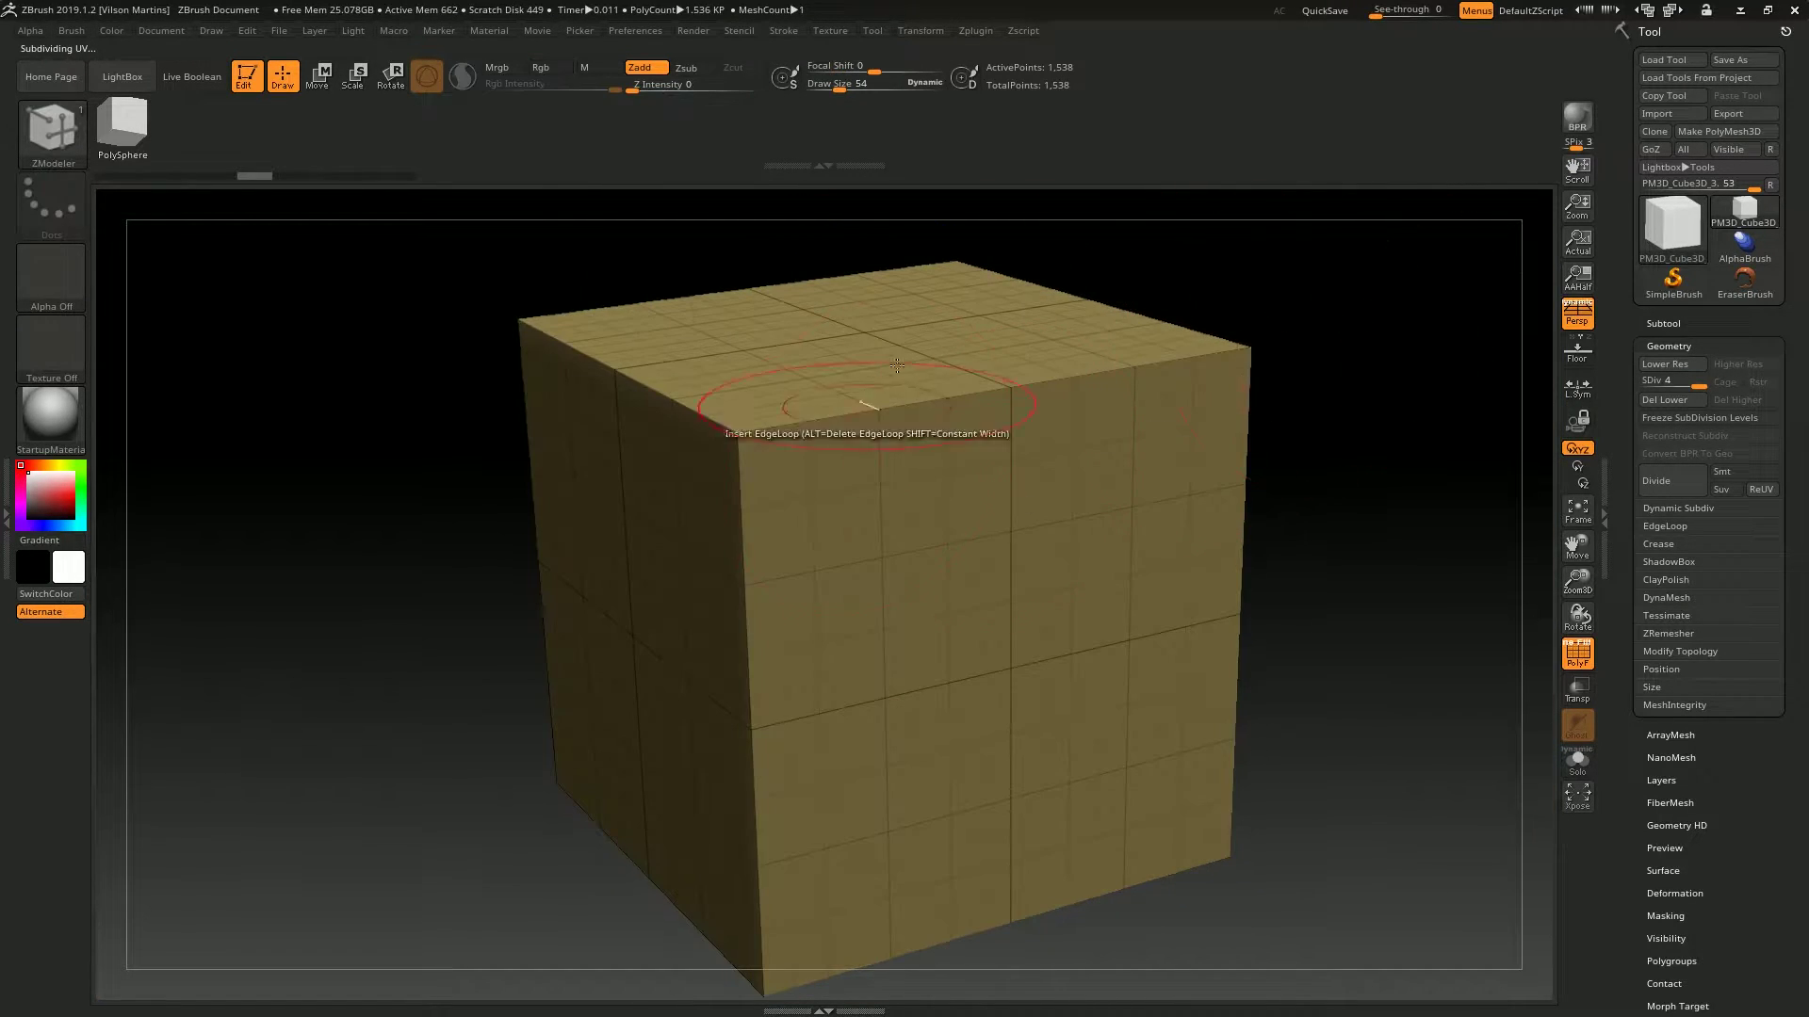
drag(1421, 351, 1284, 392)
key(shift+d)
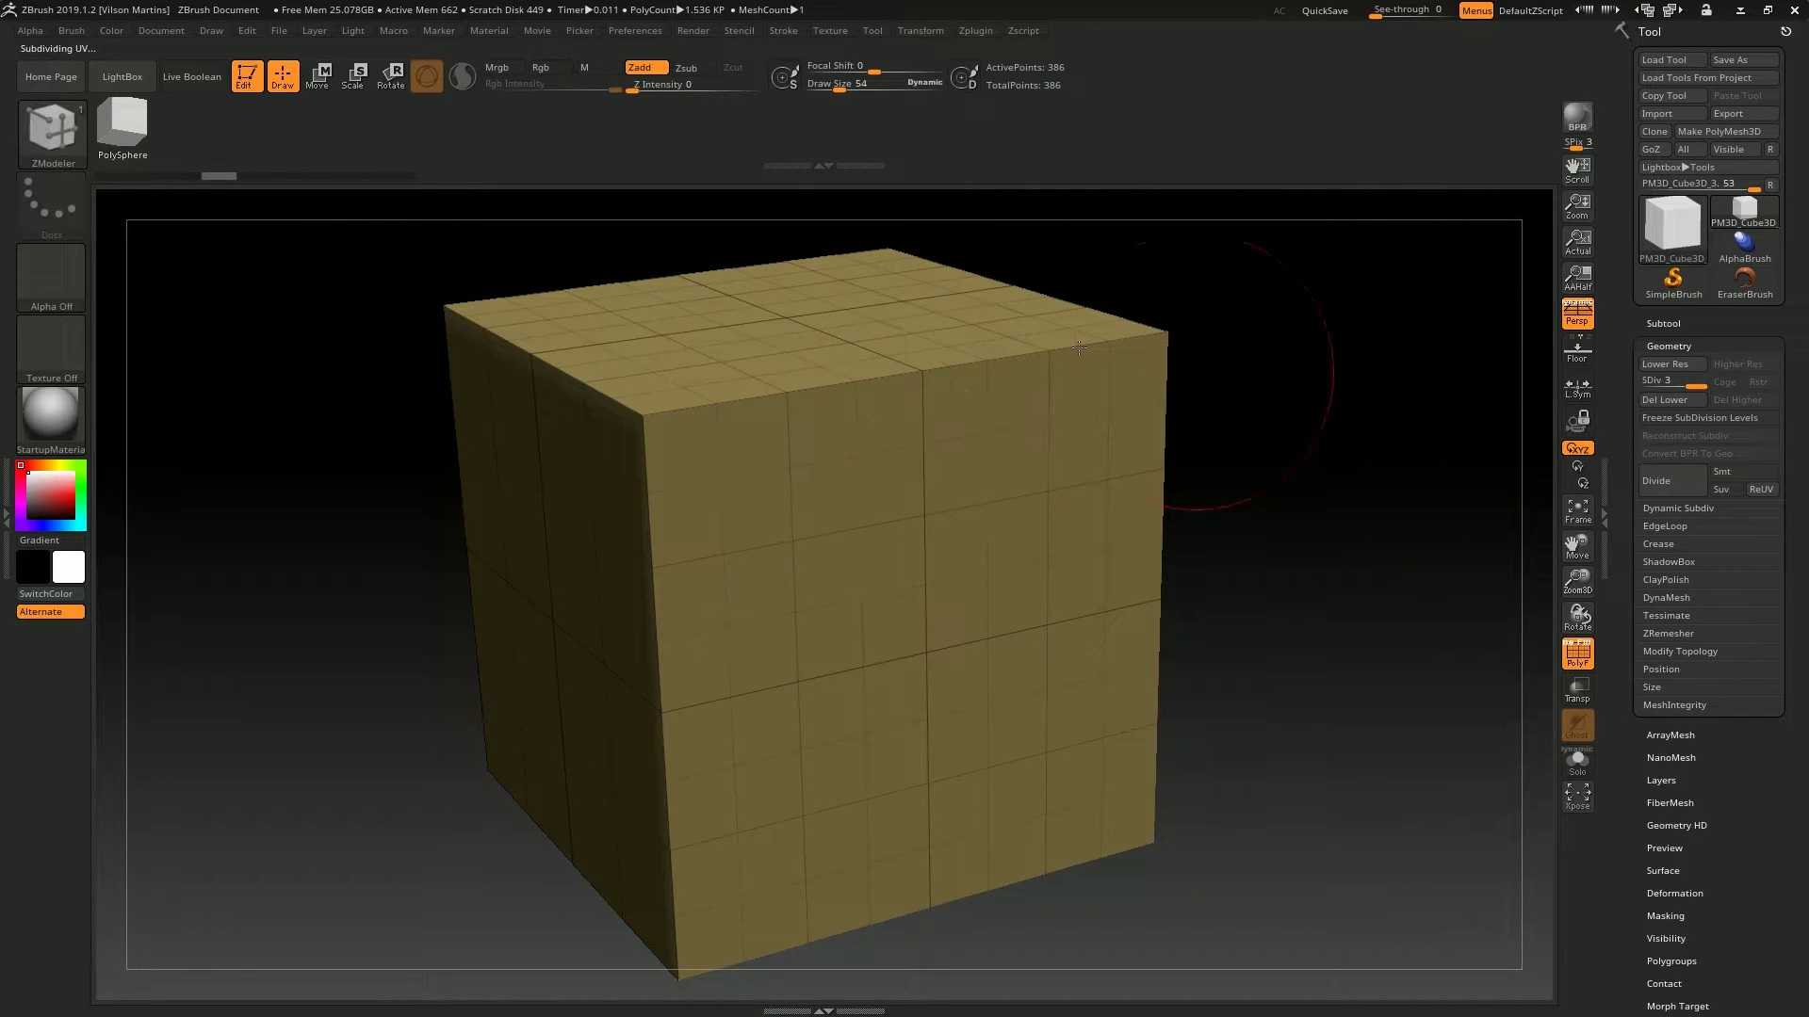
key(d)
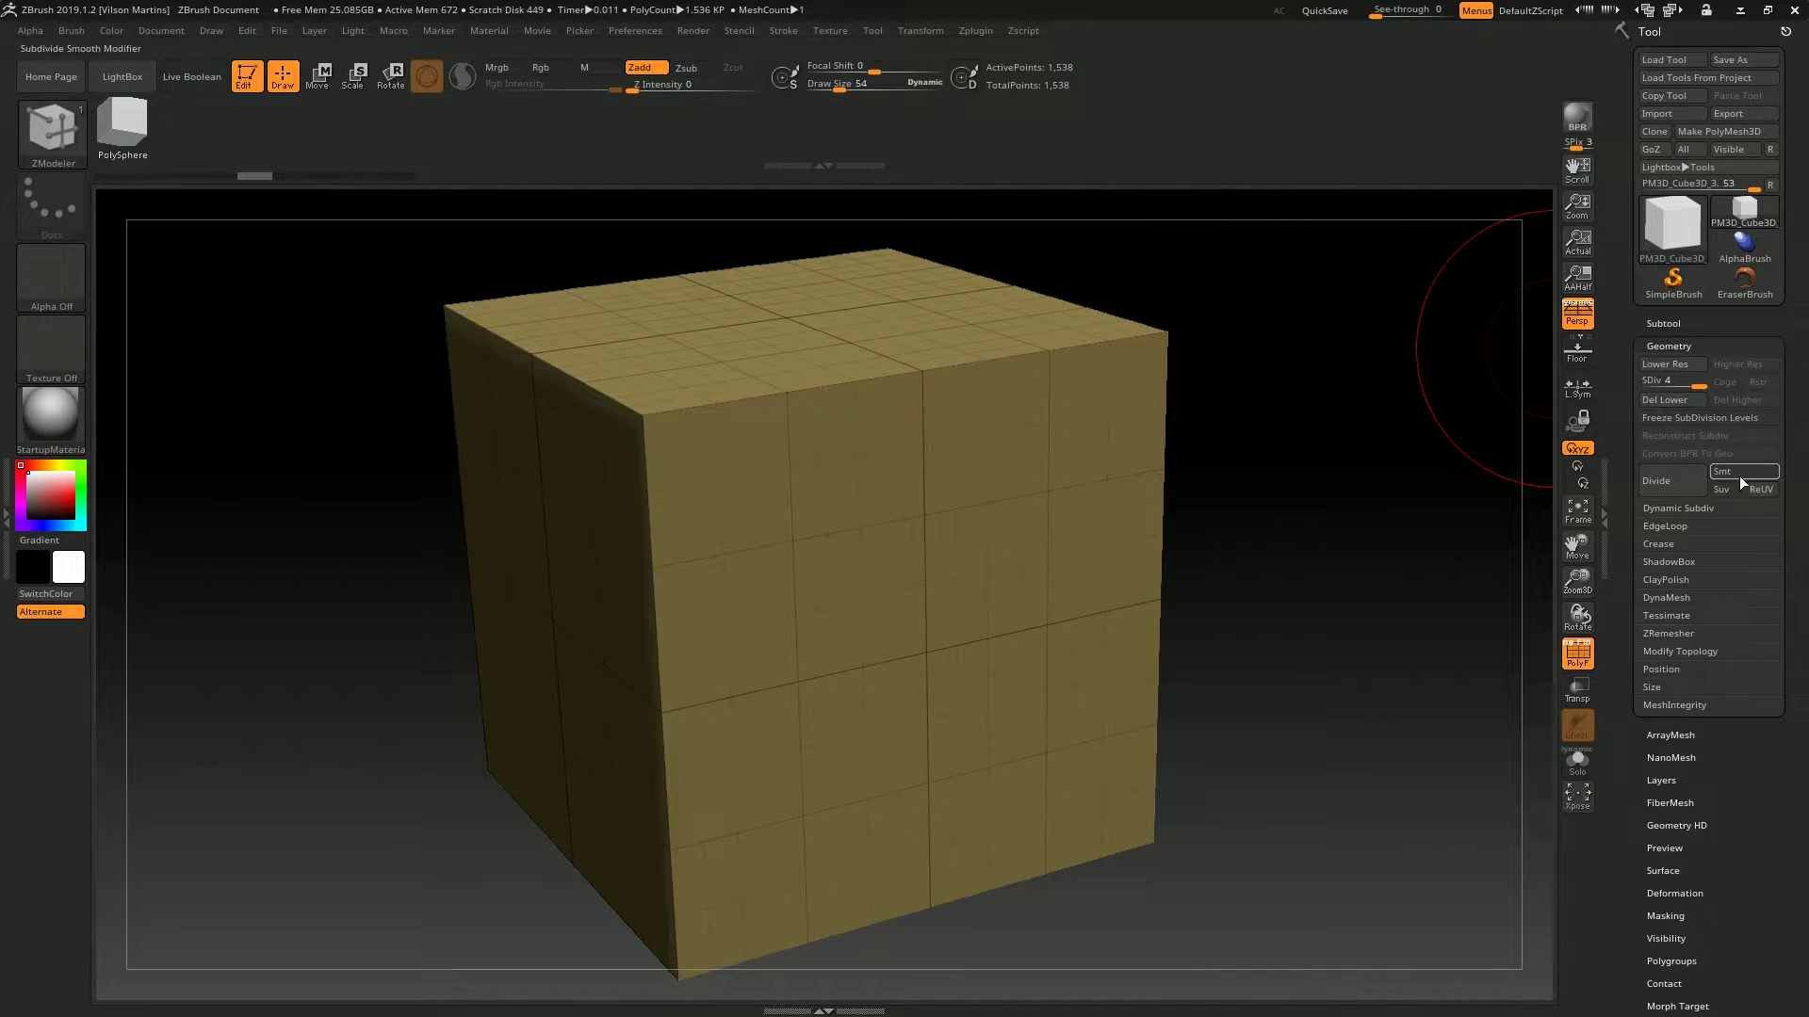
Turn Smt back on, hide the polyframe and divide the cube three more times, up to SDiv 7.
drag(1332, 404, 1536, 514)
click(1741, 471)
key(shift+f)
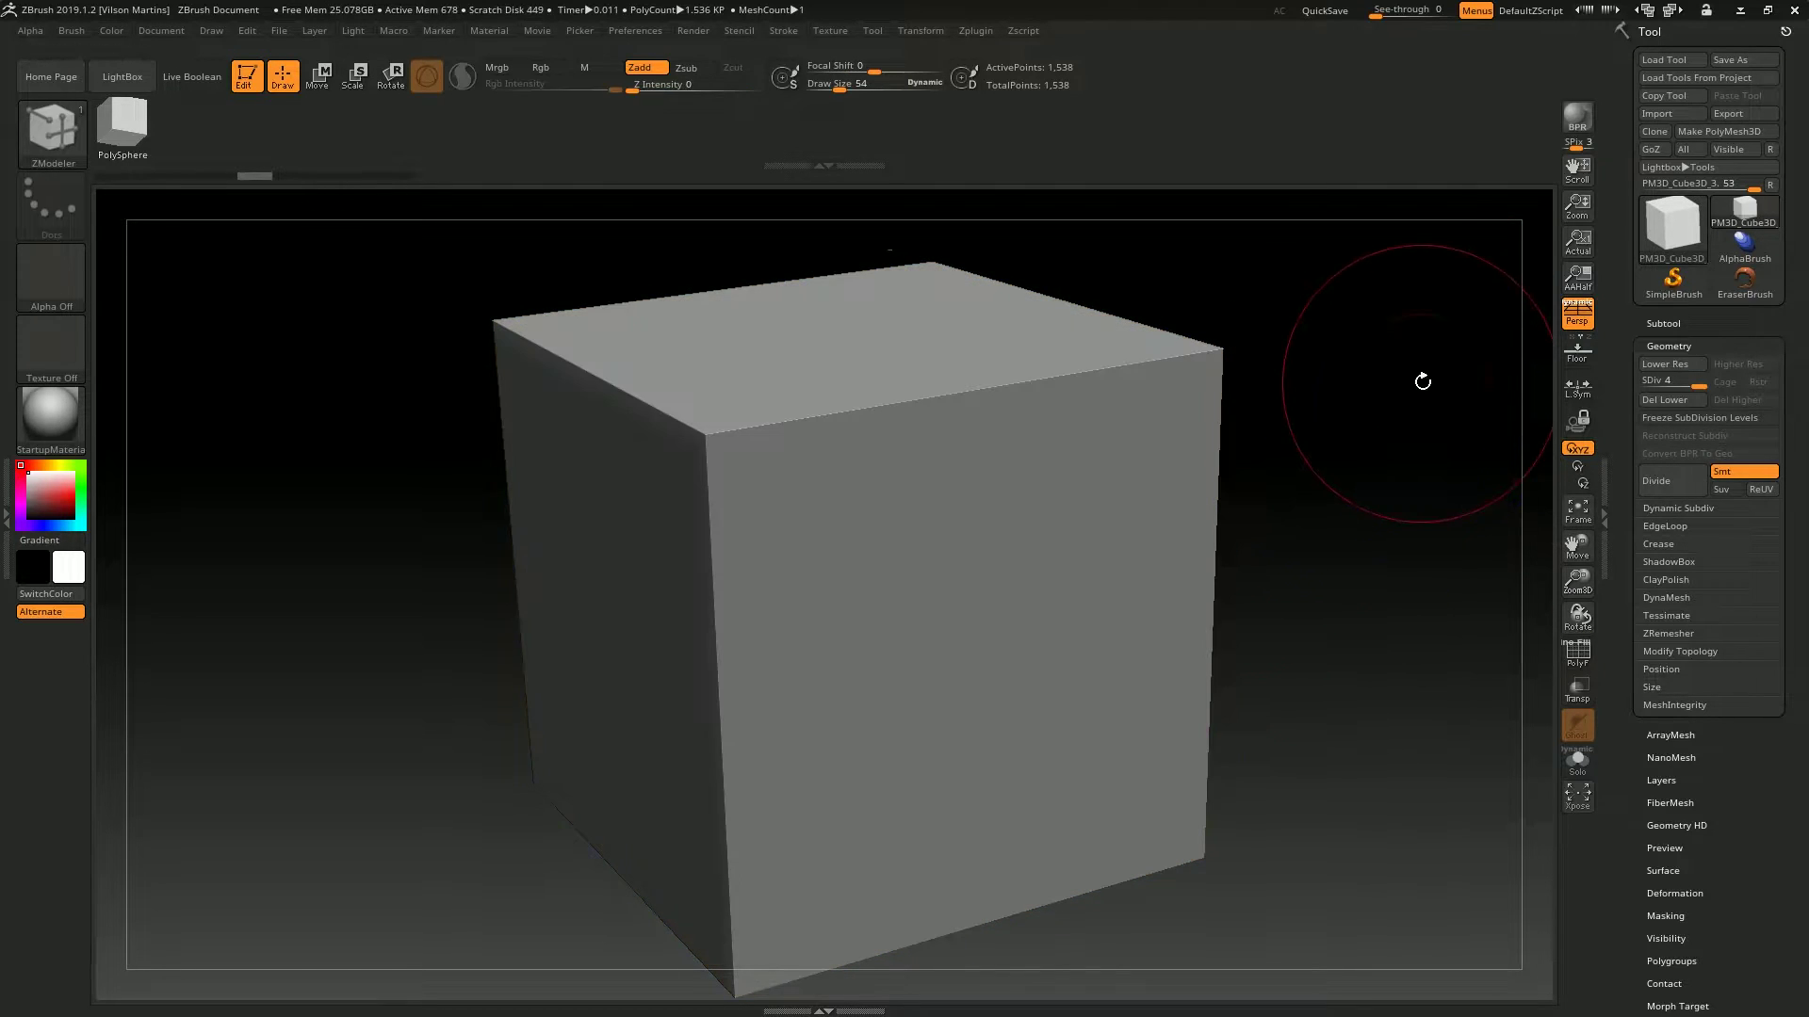
key(ctrl+d)
key(ctrl+d)
key(ctrl+d)
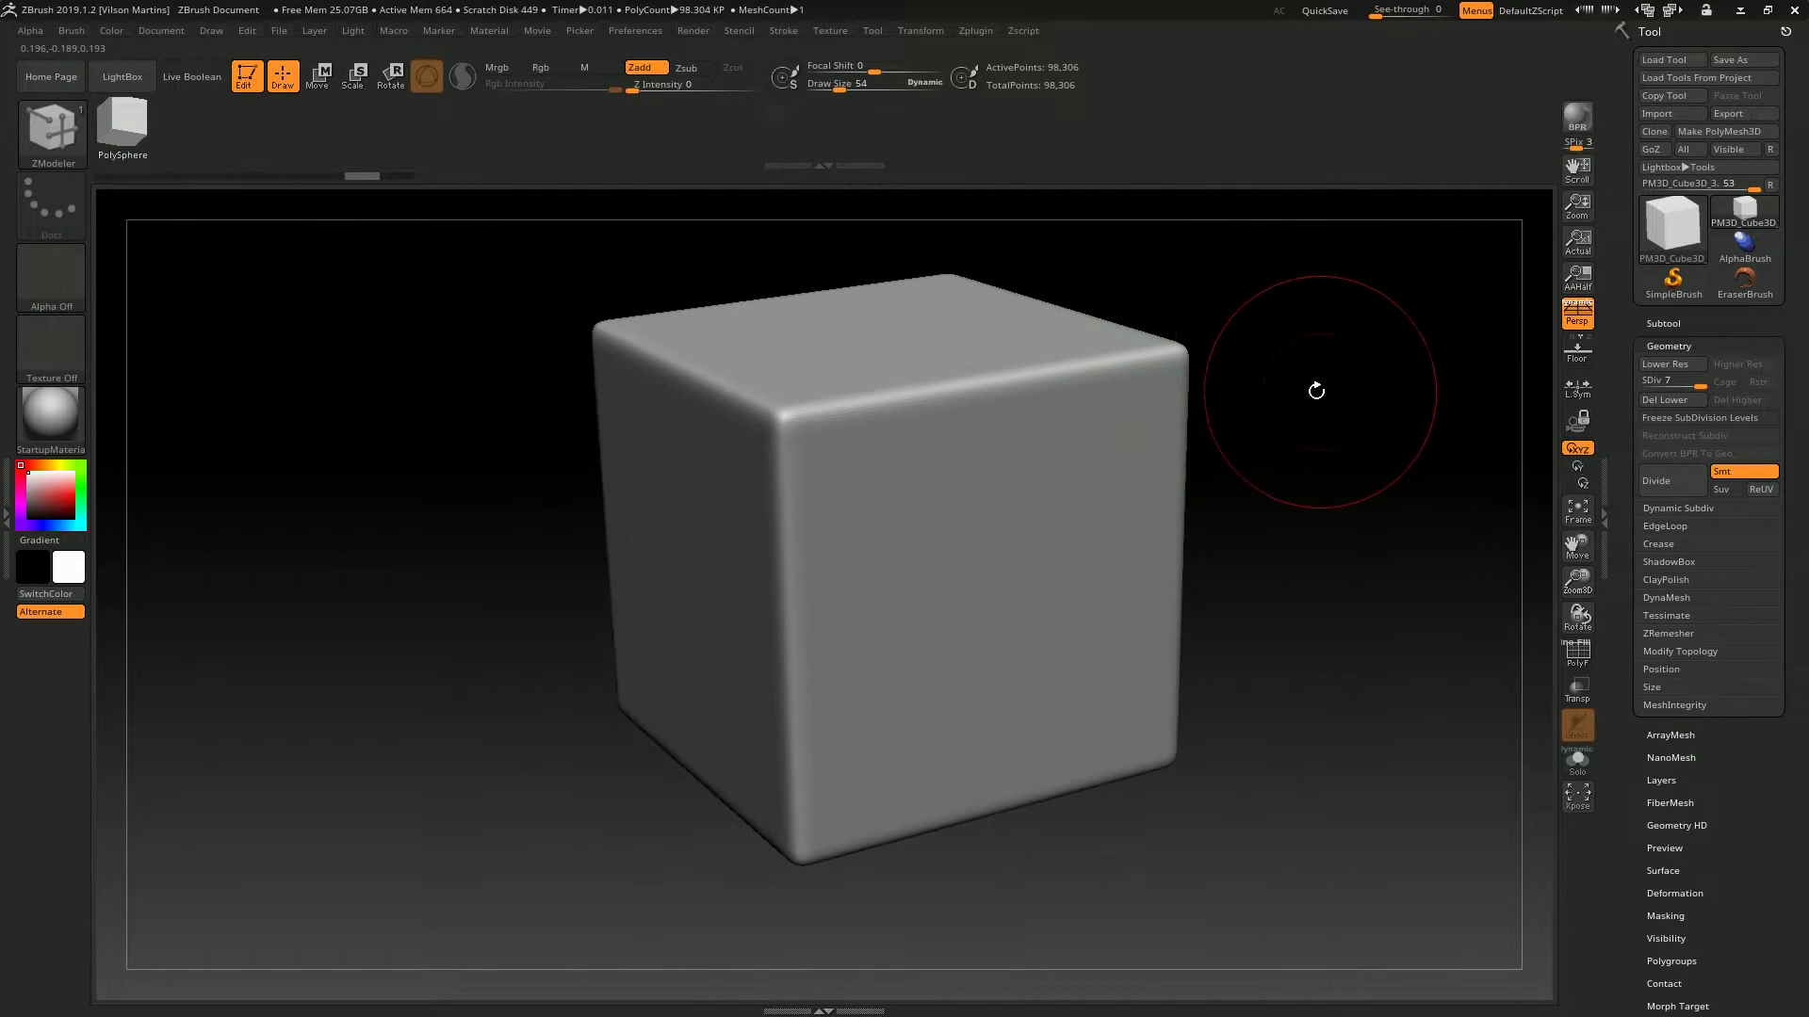
Bring the cube back to its original undivided shape and show the polyframe.
key(shift+d)
key(shift+d)
key(shift+d)
key(shift+d)
key(shift+d)
key(shift+f)
key(shift+d)
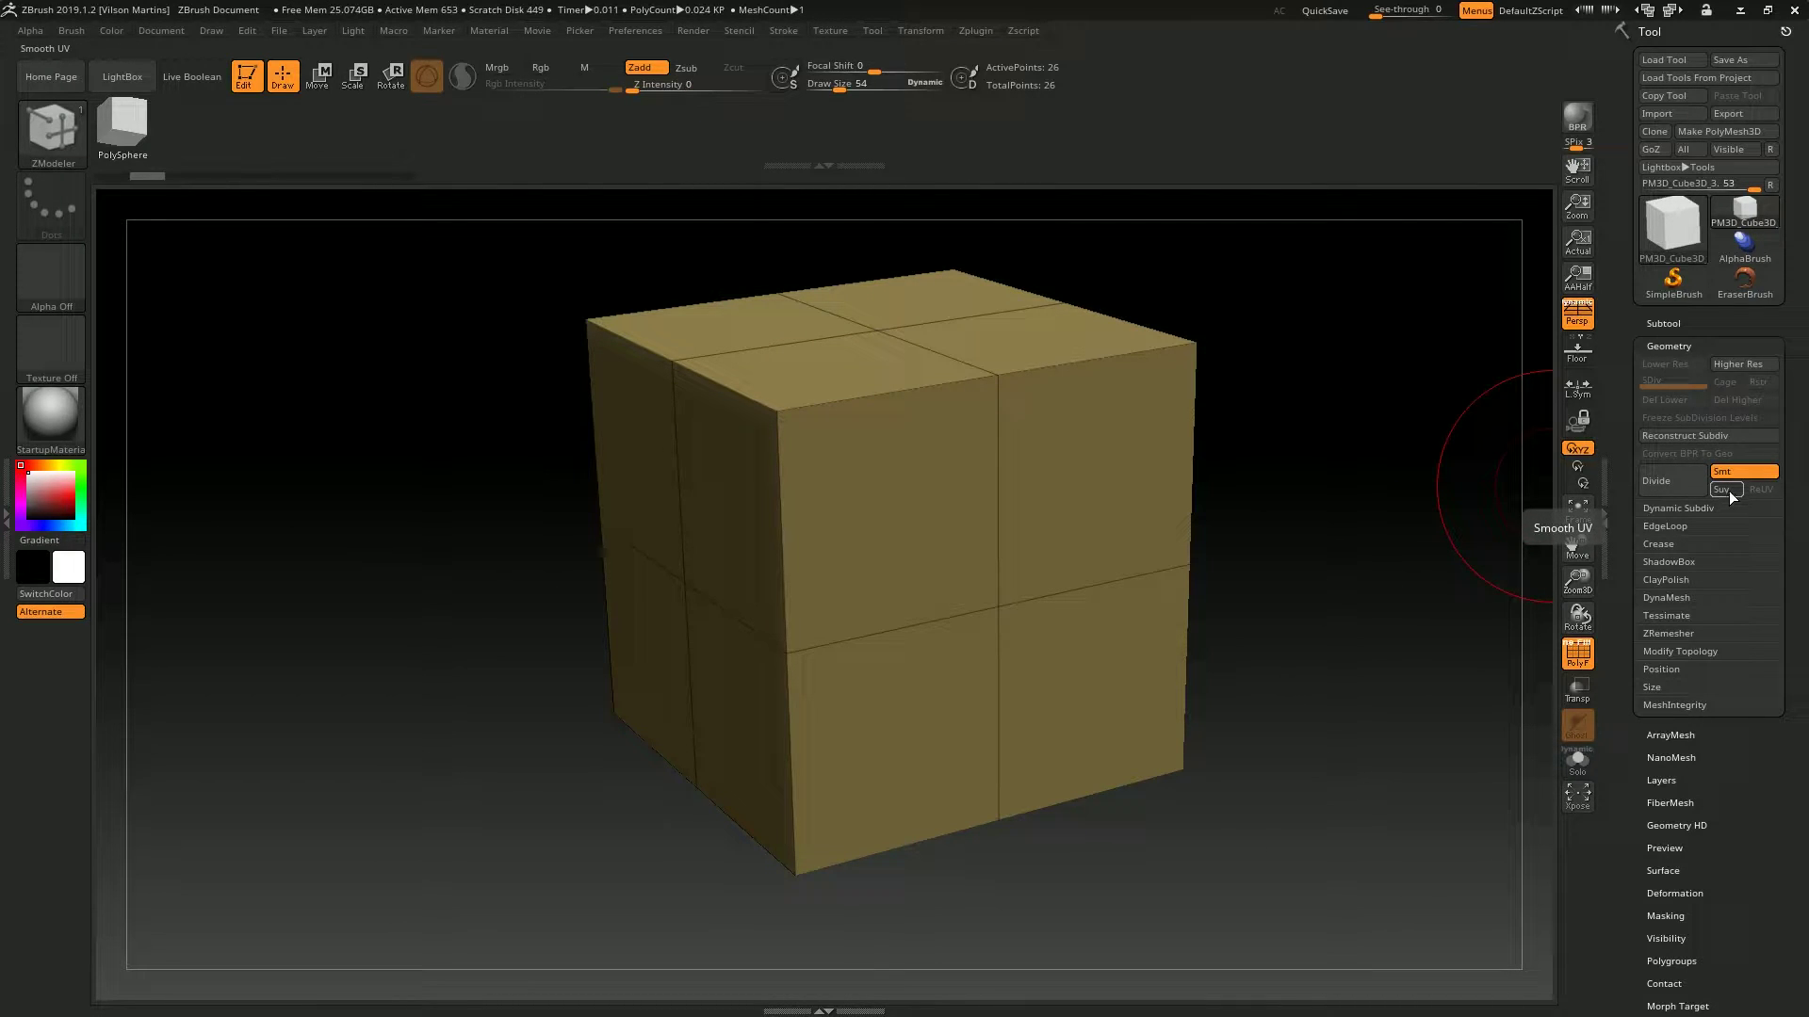
Divide the cube with smoothing to SDiv 3, view the rounded result and return it to the undivided shape.
drag(1304, 354, 1317, 432)
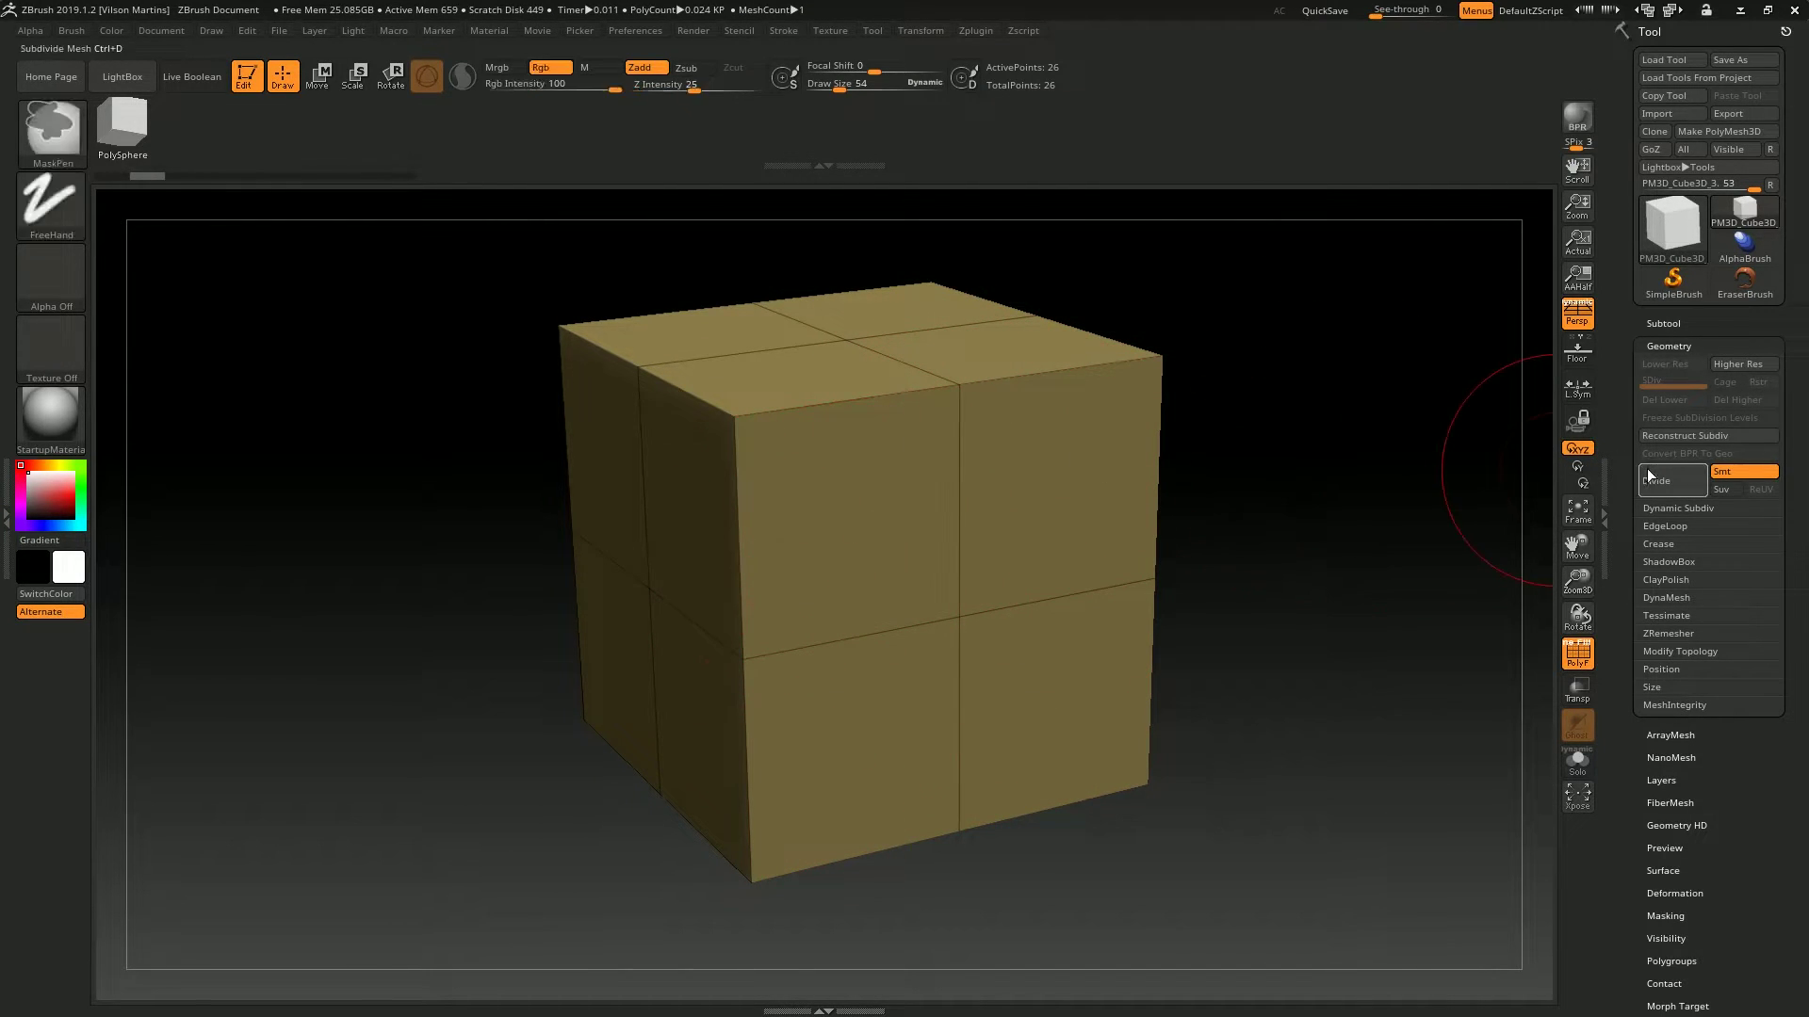
key(ctrl+d)
key(ctrl+d)
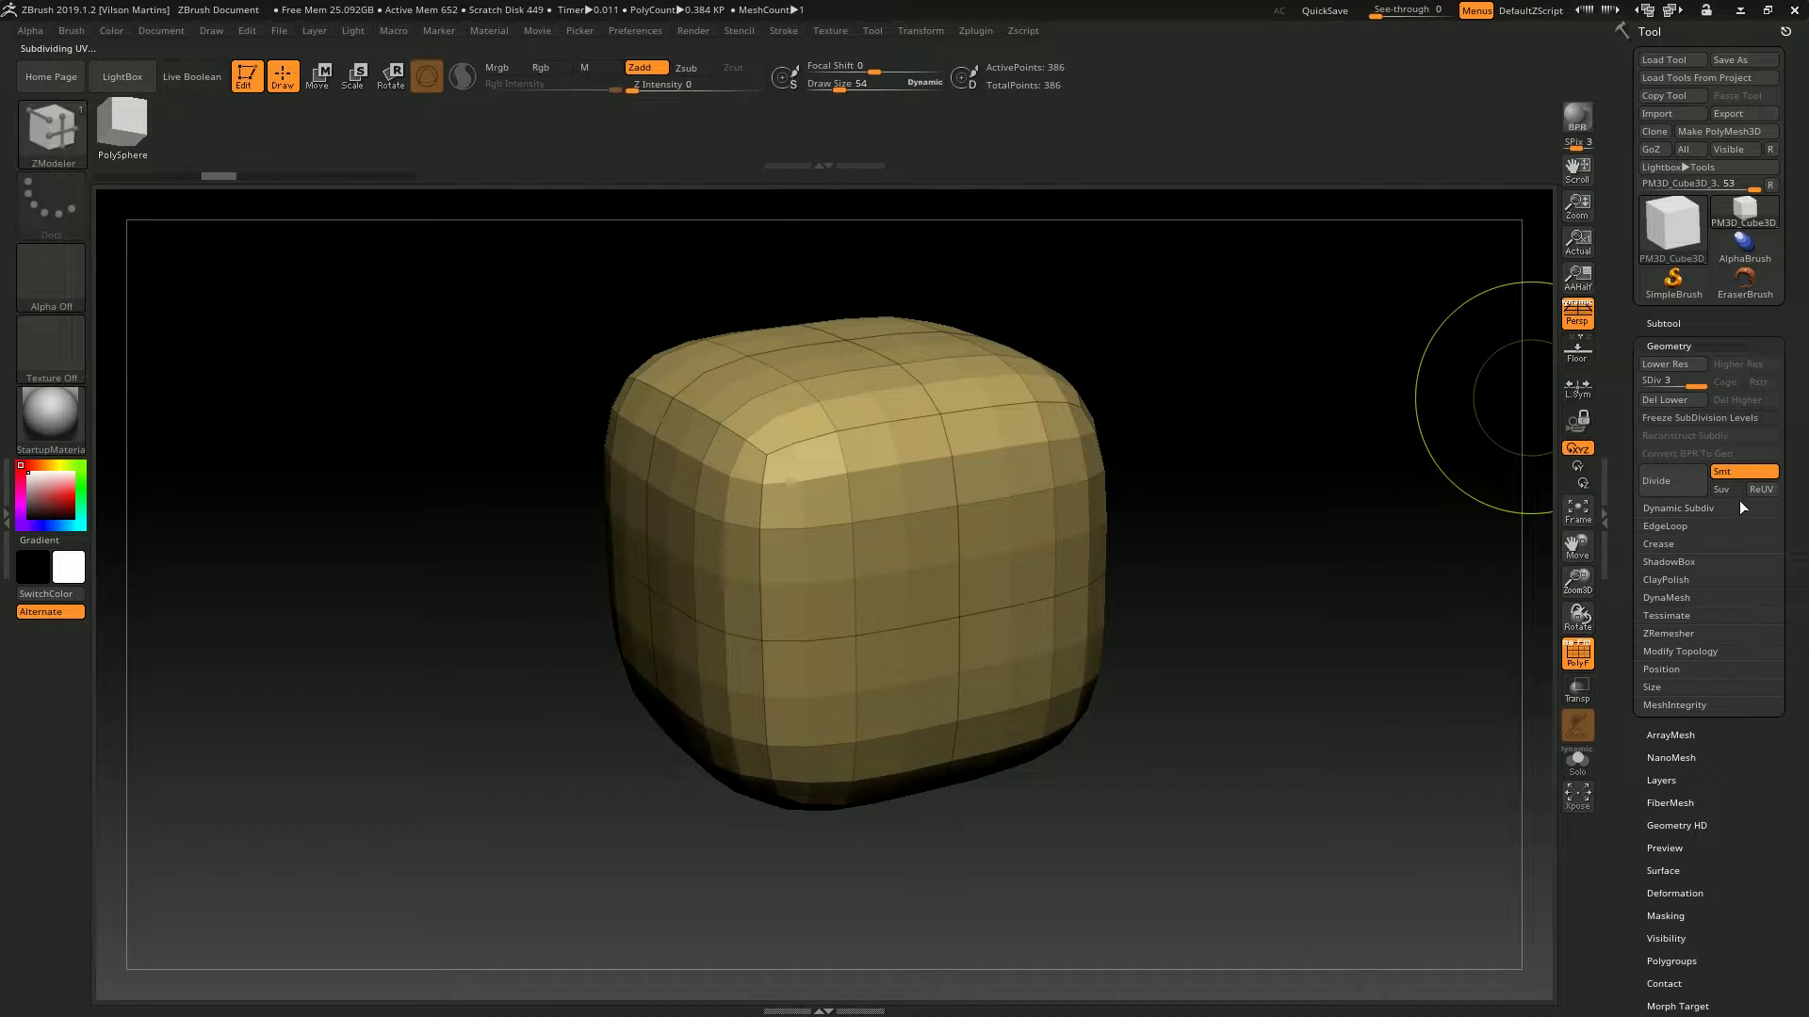
mouse_move(1292, 371)
mouse_down()
mouse_move(1114, 380)
mouse_move(1111, 331)
mouse_move(1169, 328)
mouse_move(921, 372)
mouse_move(1143, 356)
mouse_move(828, 383)
mouse_move(1217, 266)
mouse_move(1078, 355)
mouse_move(1212, 303)
mouse_up()
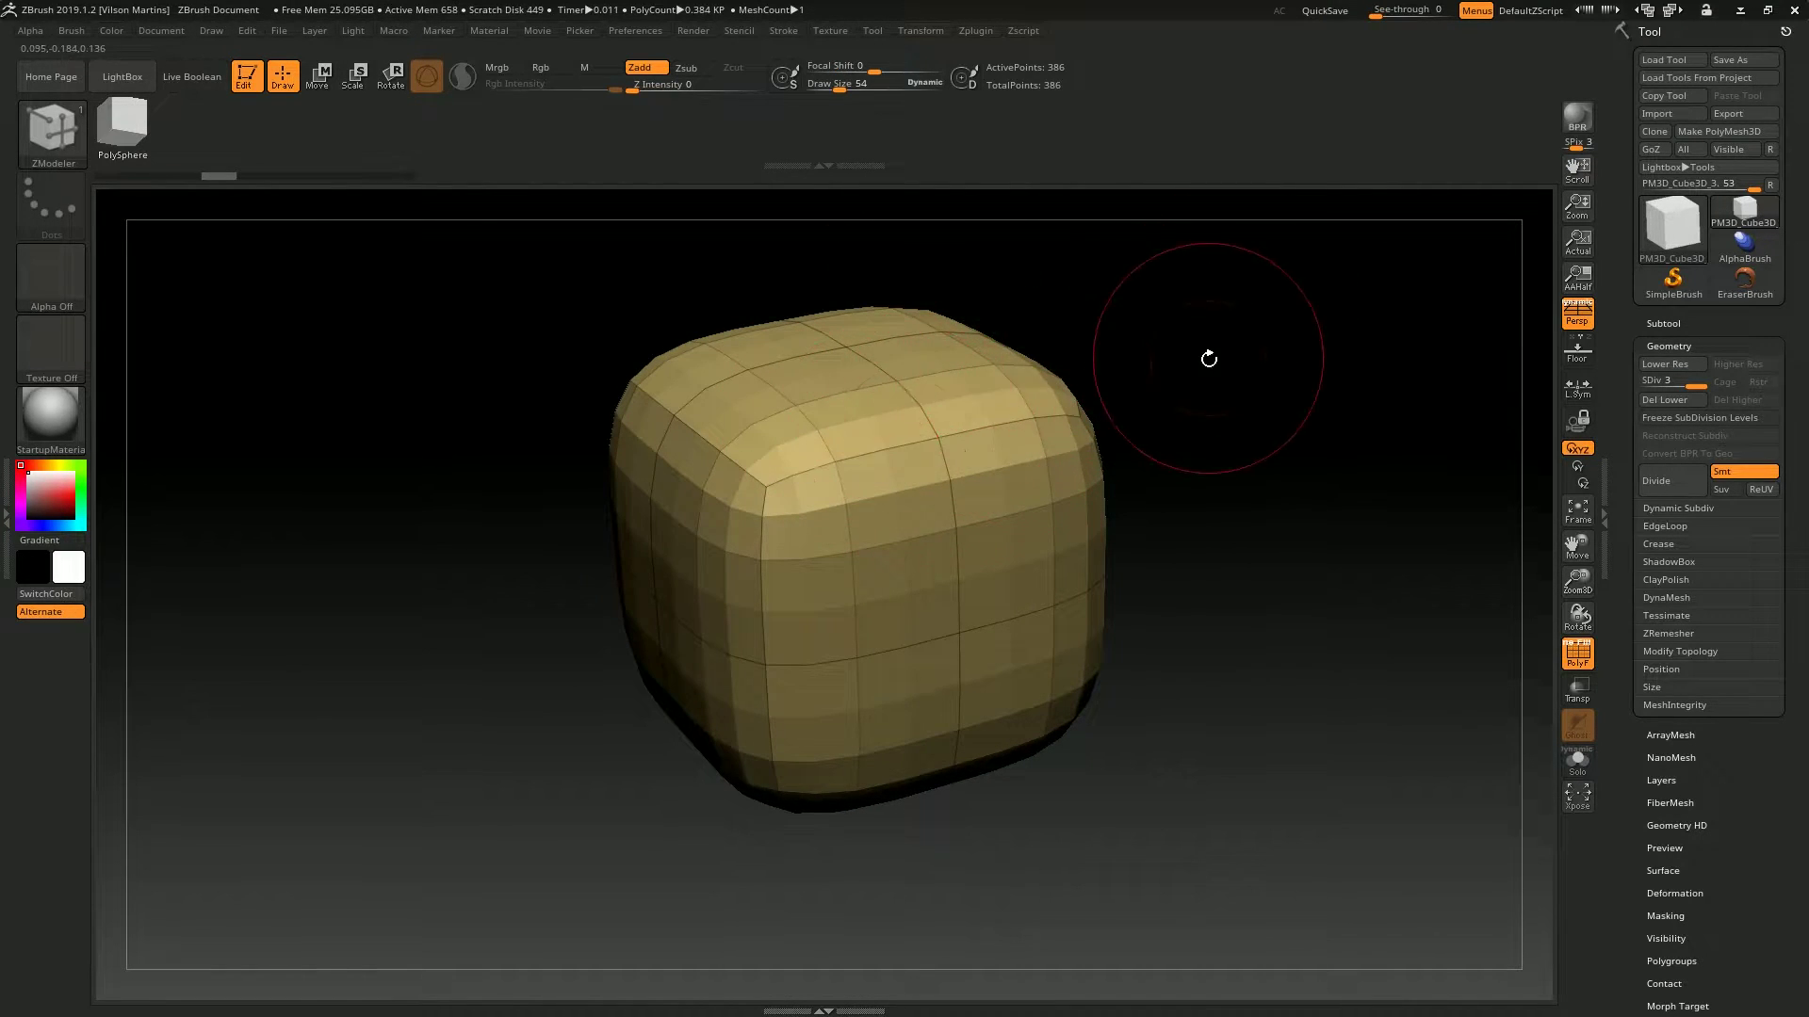
key(shift+d)
key(shift+d)
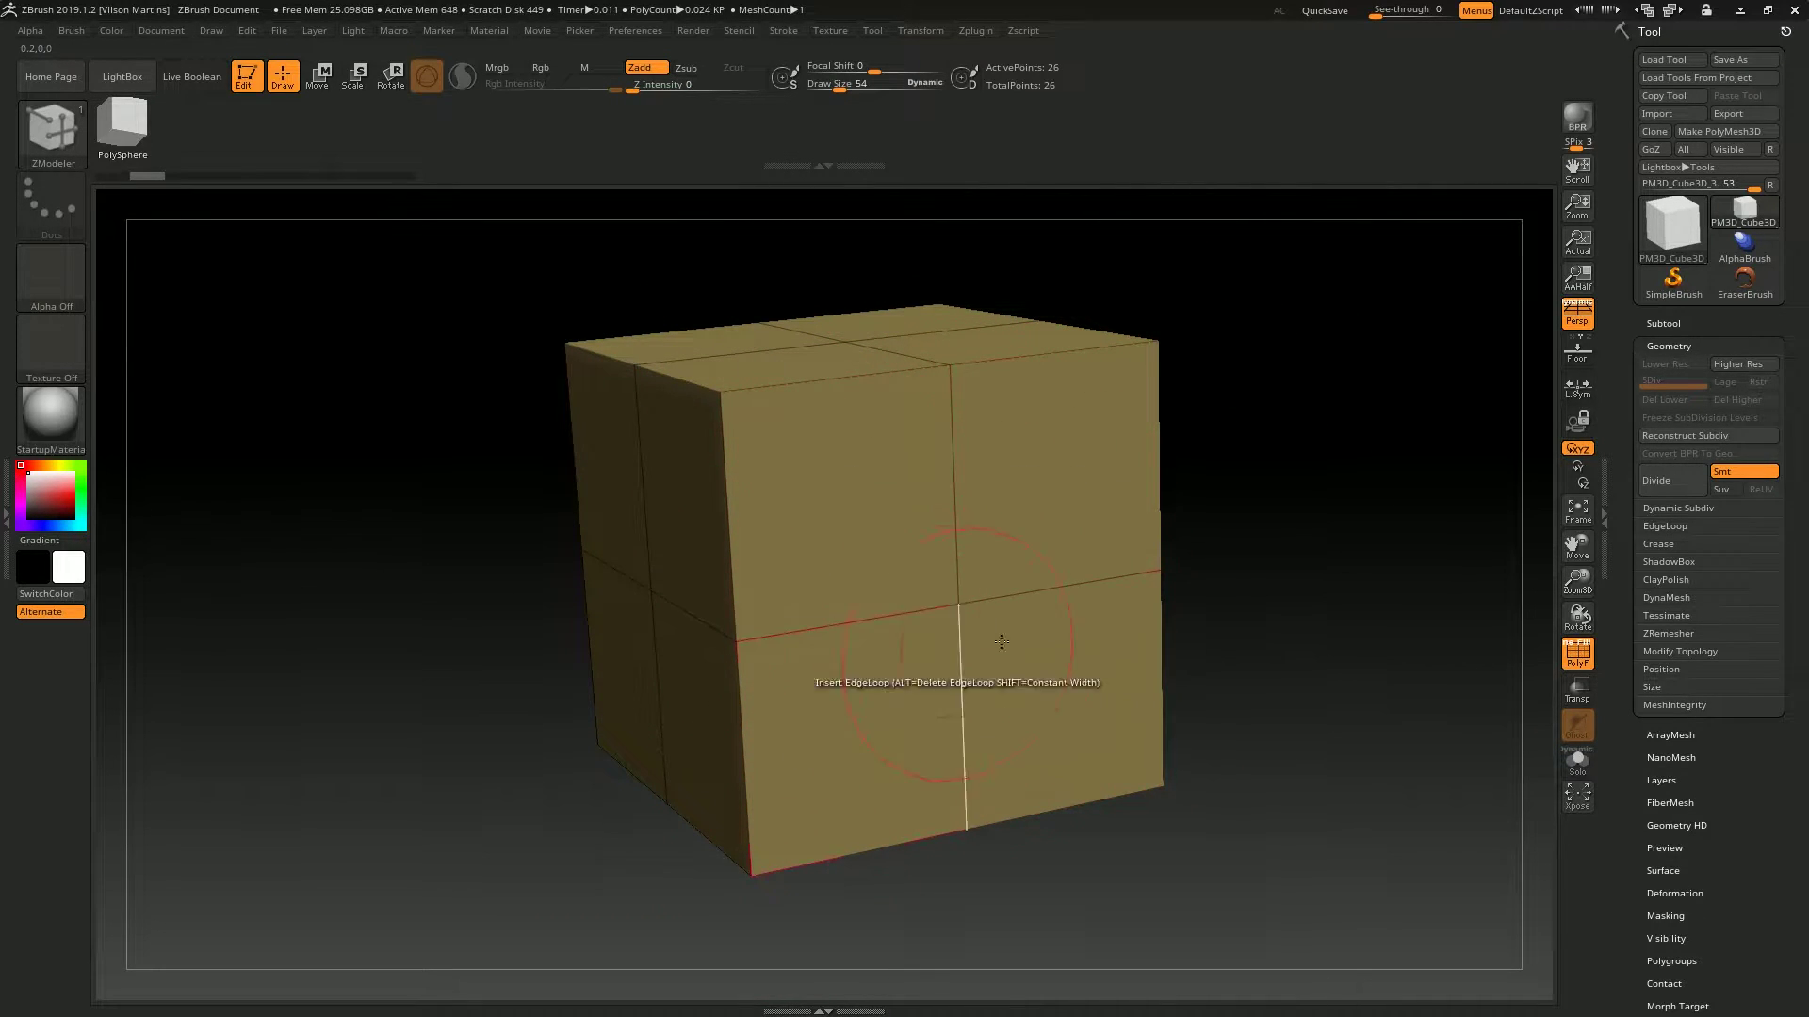
Flatten the cube's UVs with UV Master to view the layout, and unflatten them back into the cube.
click(978, 31)
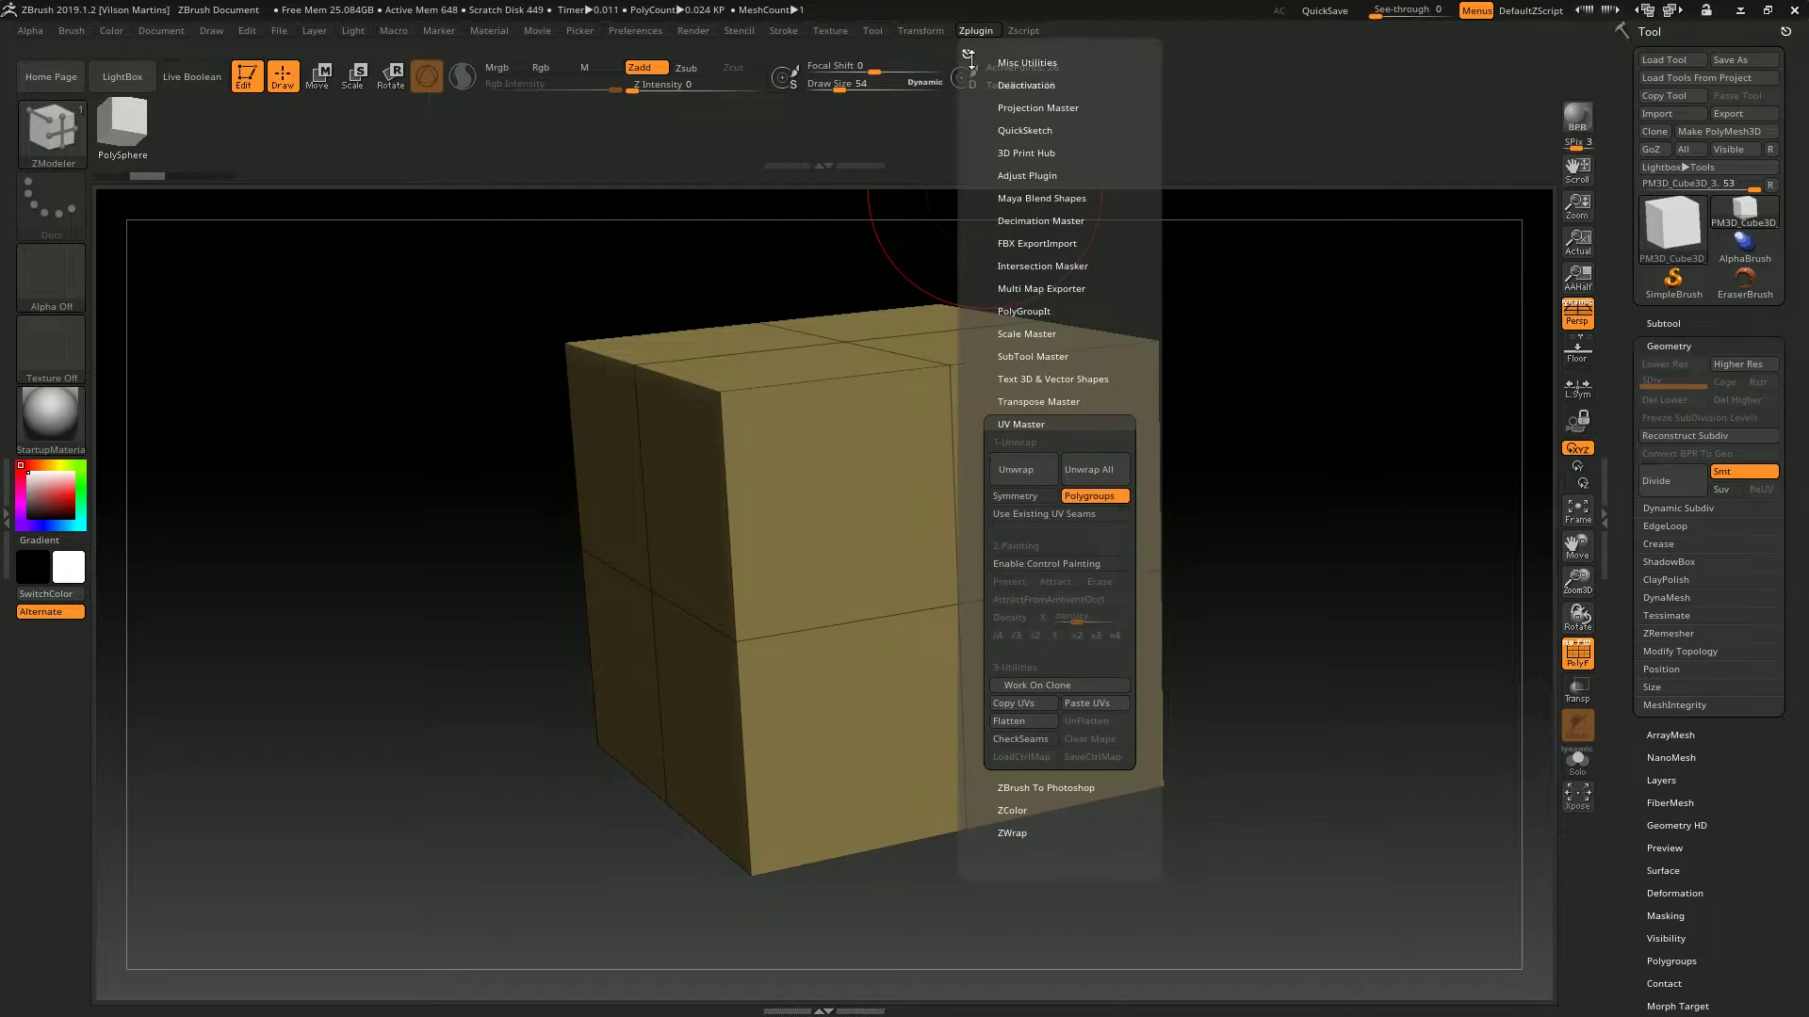
click(1023, 721)
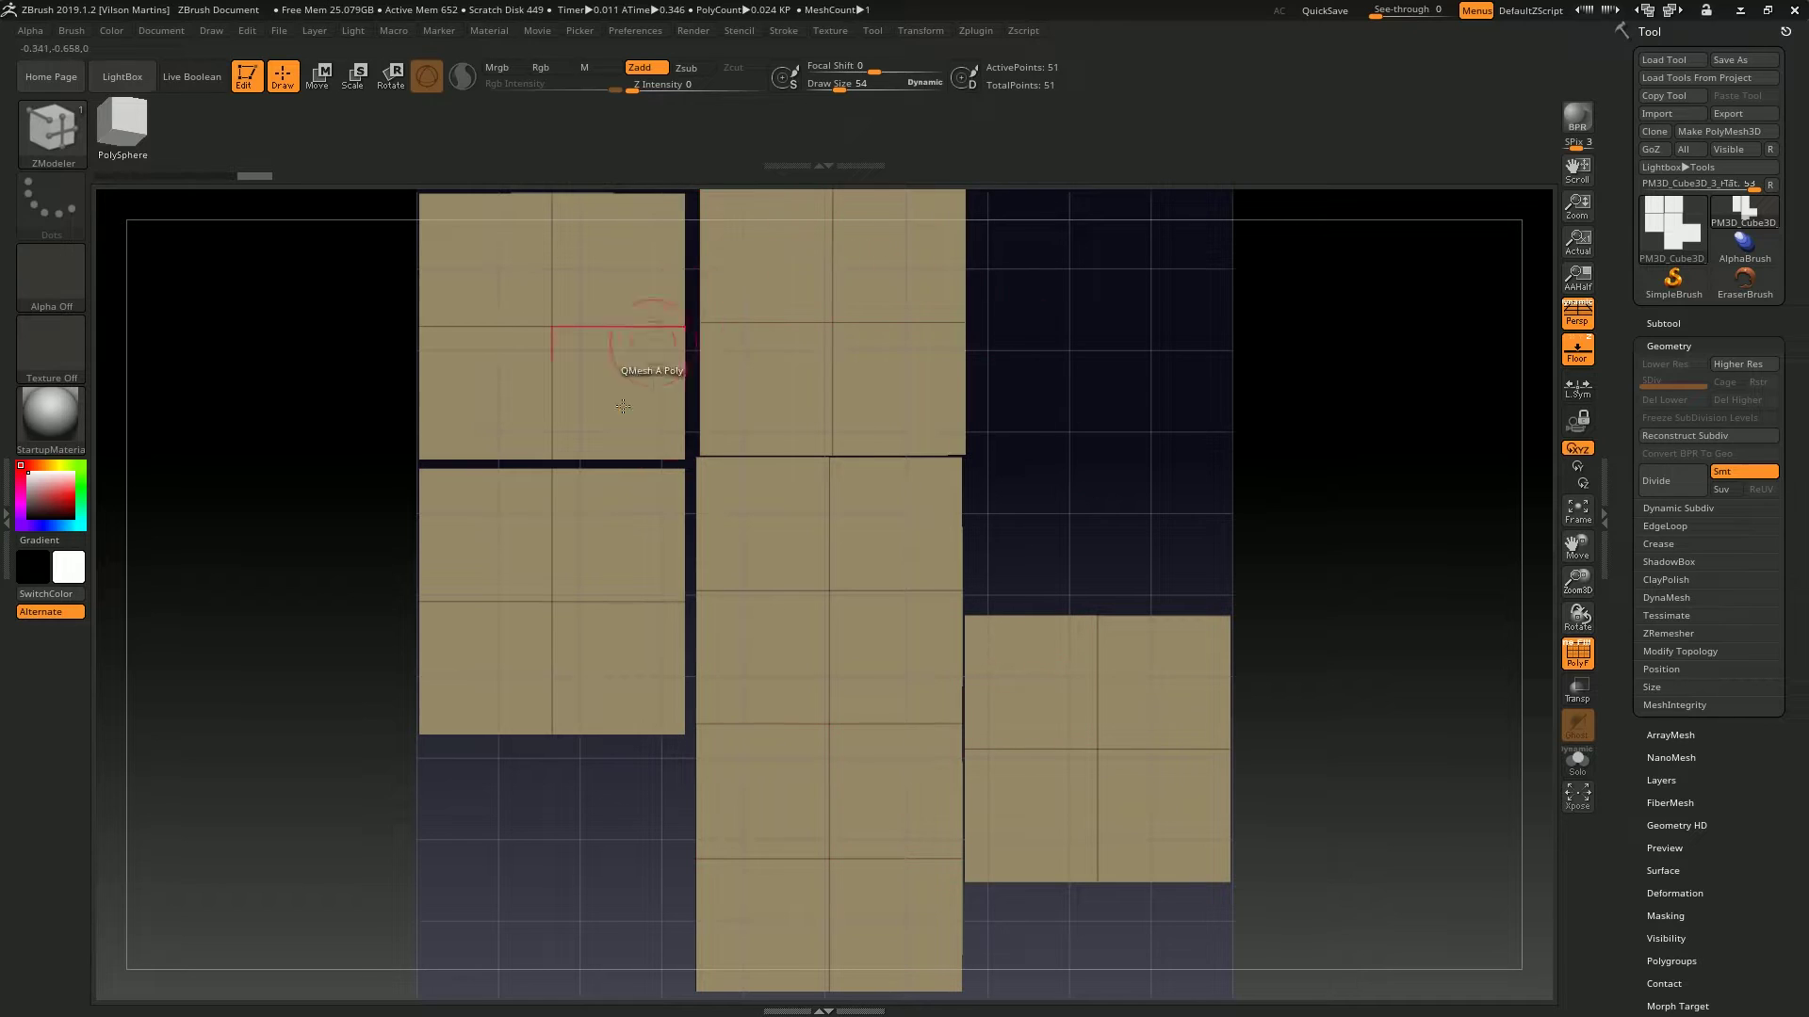
click(975, 30)
click(999, 800)
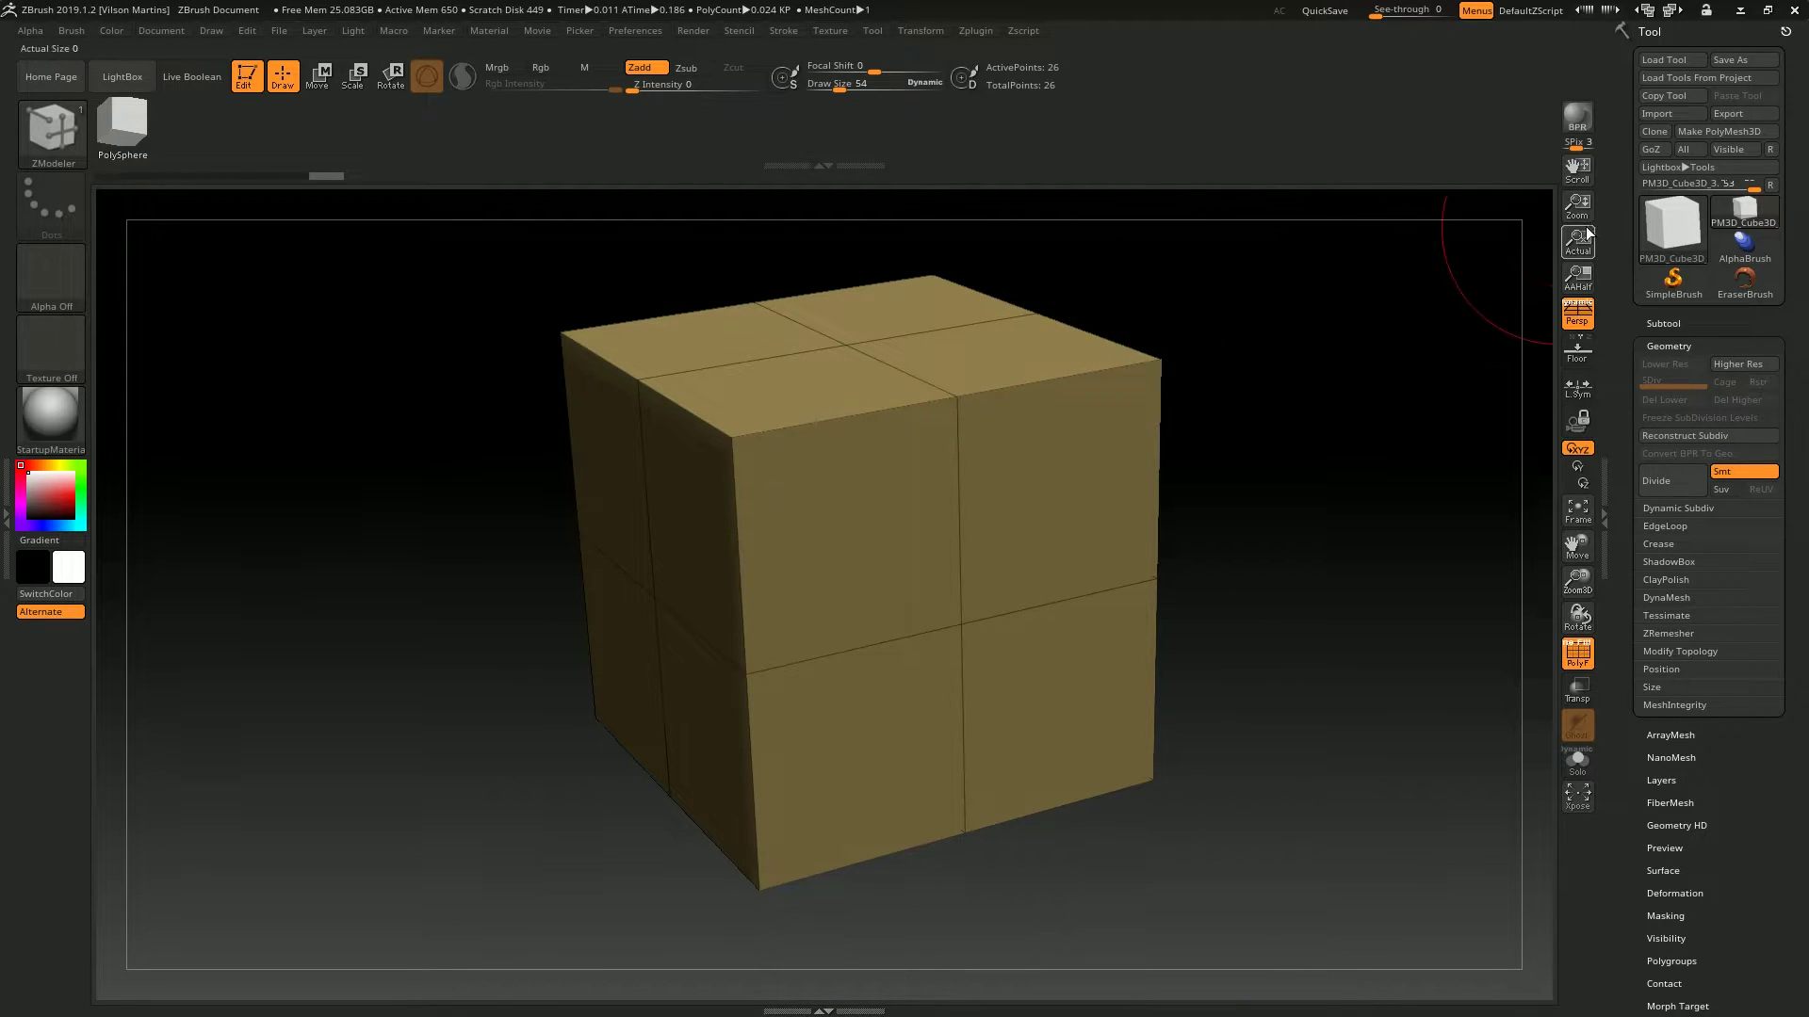
Load the Plane3D primitive, frame it and convert it to a PolyMesh3D with the ZModeler brush selected.
click(1673, 226)
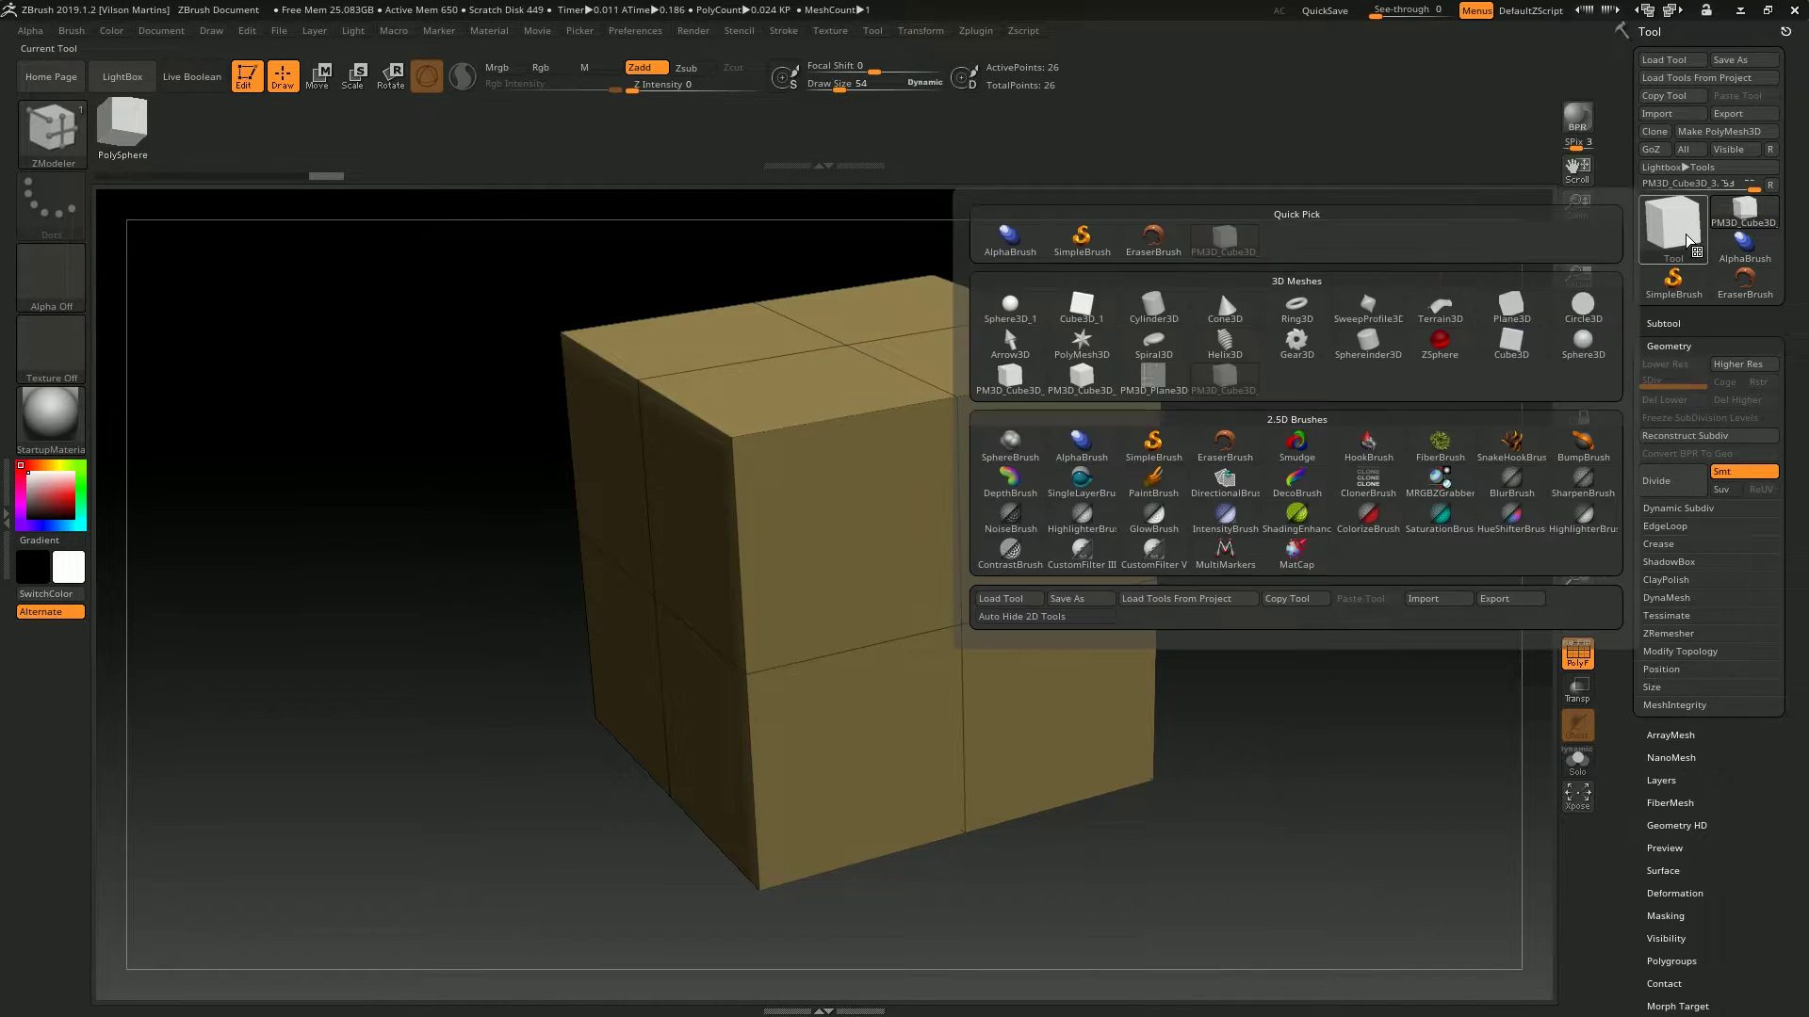
click(1511, 307)
key(f)
drag(1285, 383, 1376, 448)
click(1721, 131)
key(b)
key(z)
key(m)
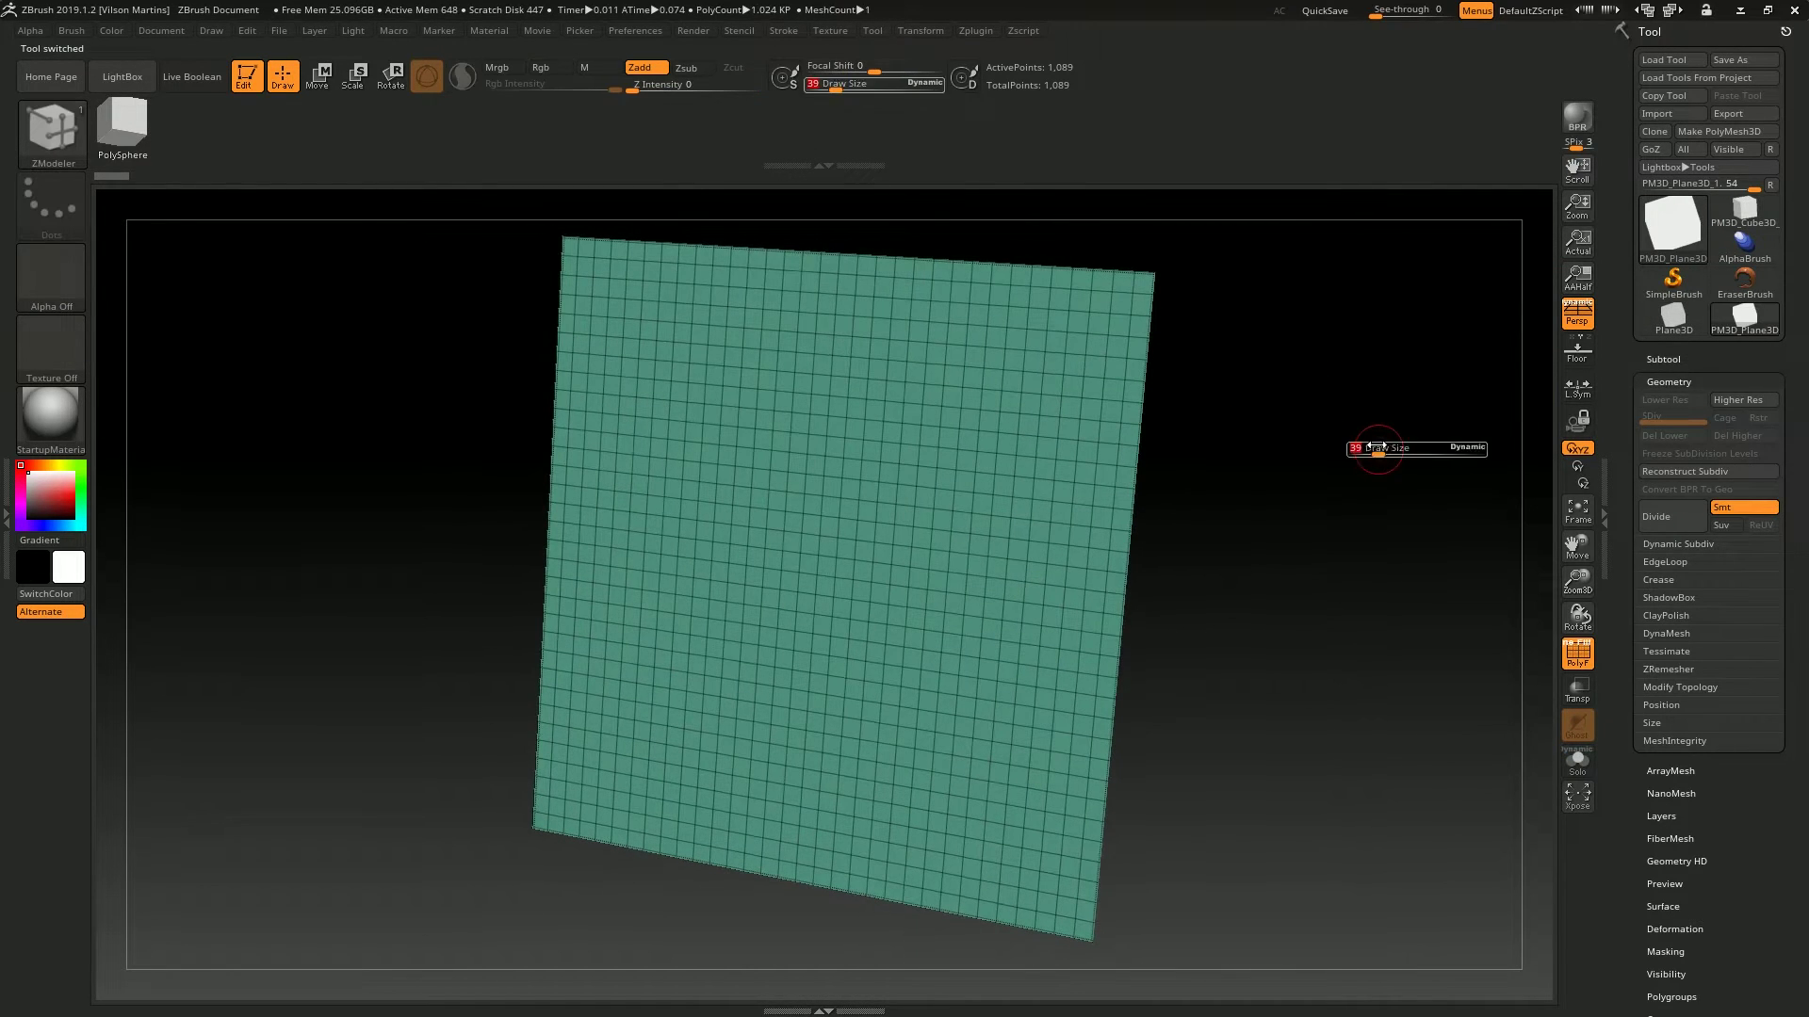
drag(1531, 466, 1512, 498)
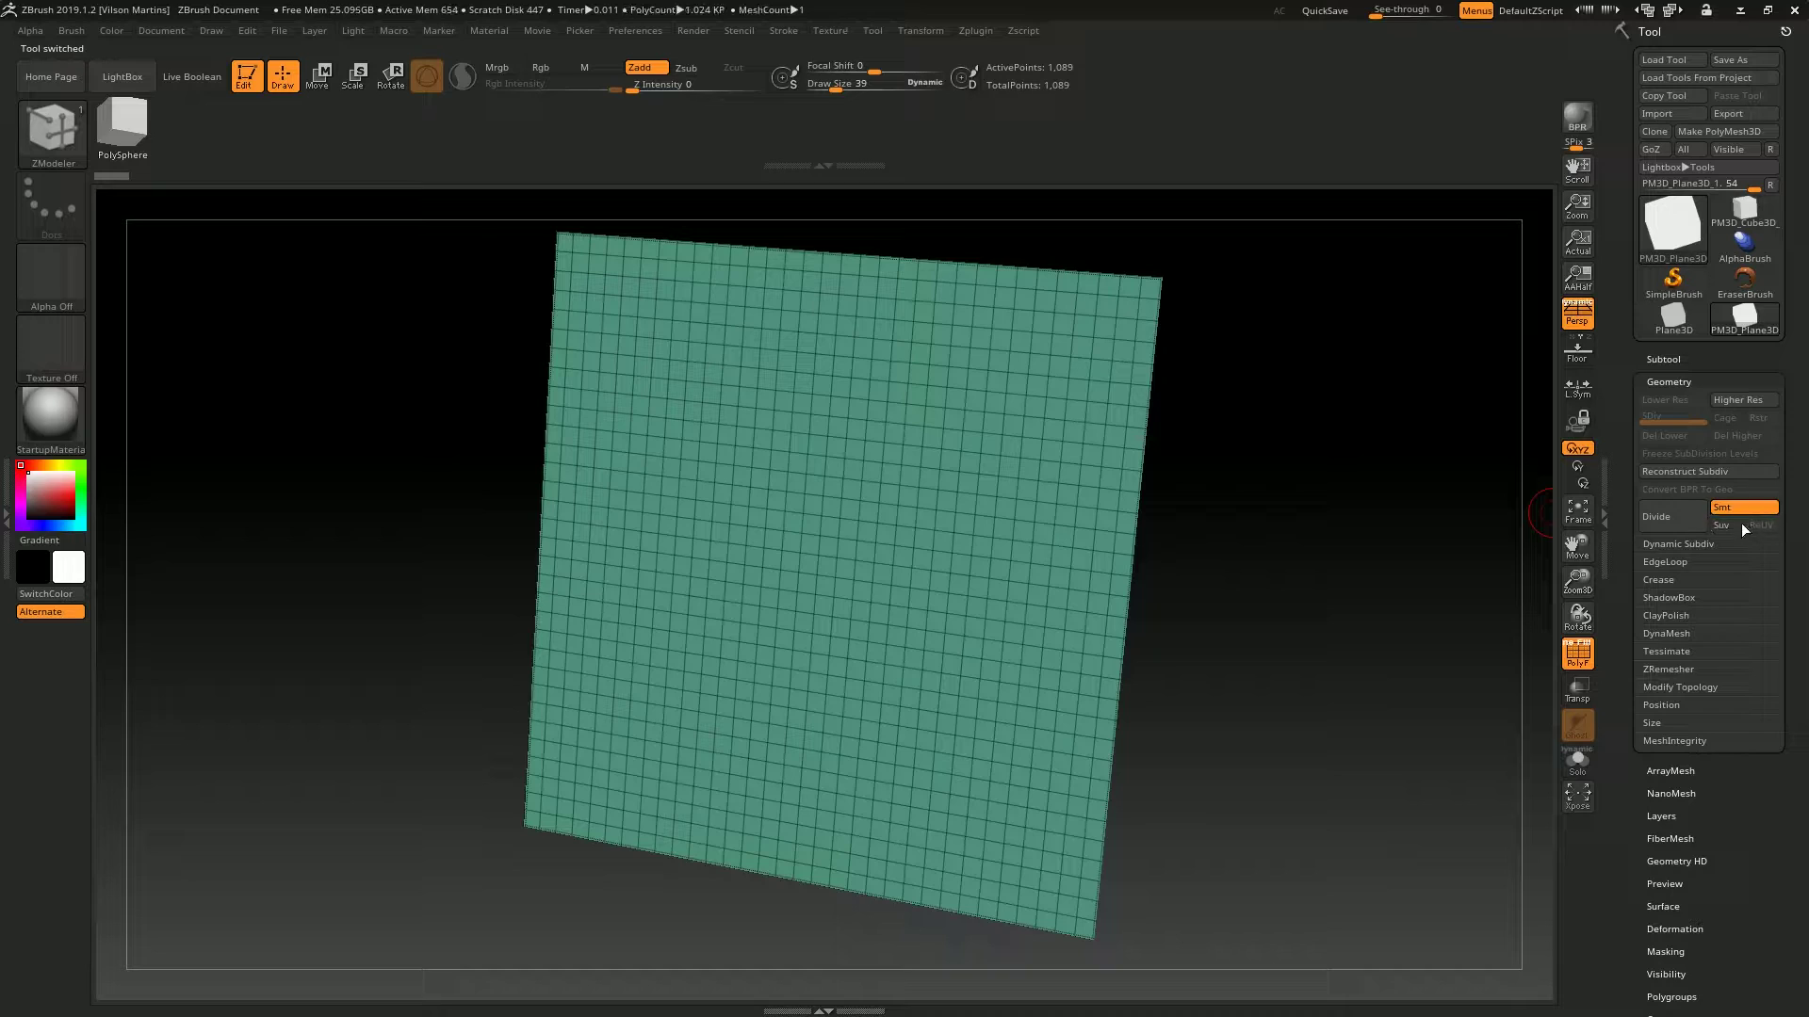
Divide the plane to SDiv 4 with Suv on and create a texture map from UV Check.
key(ctrl+d)
key(ctrl+d)
key(ctrl+d)
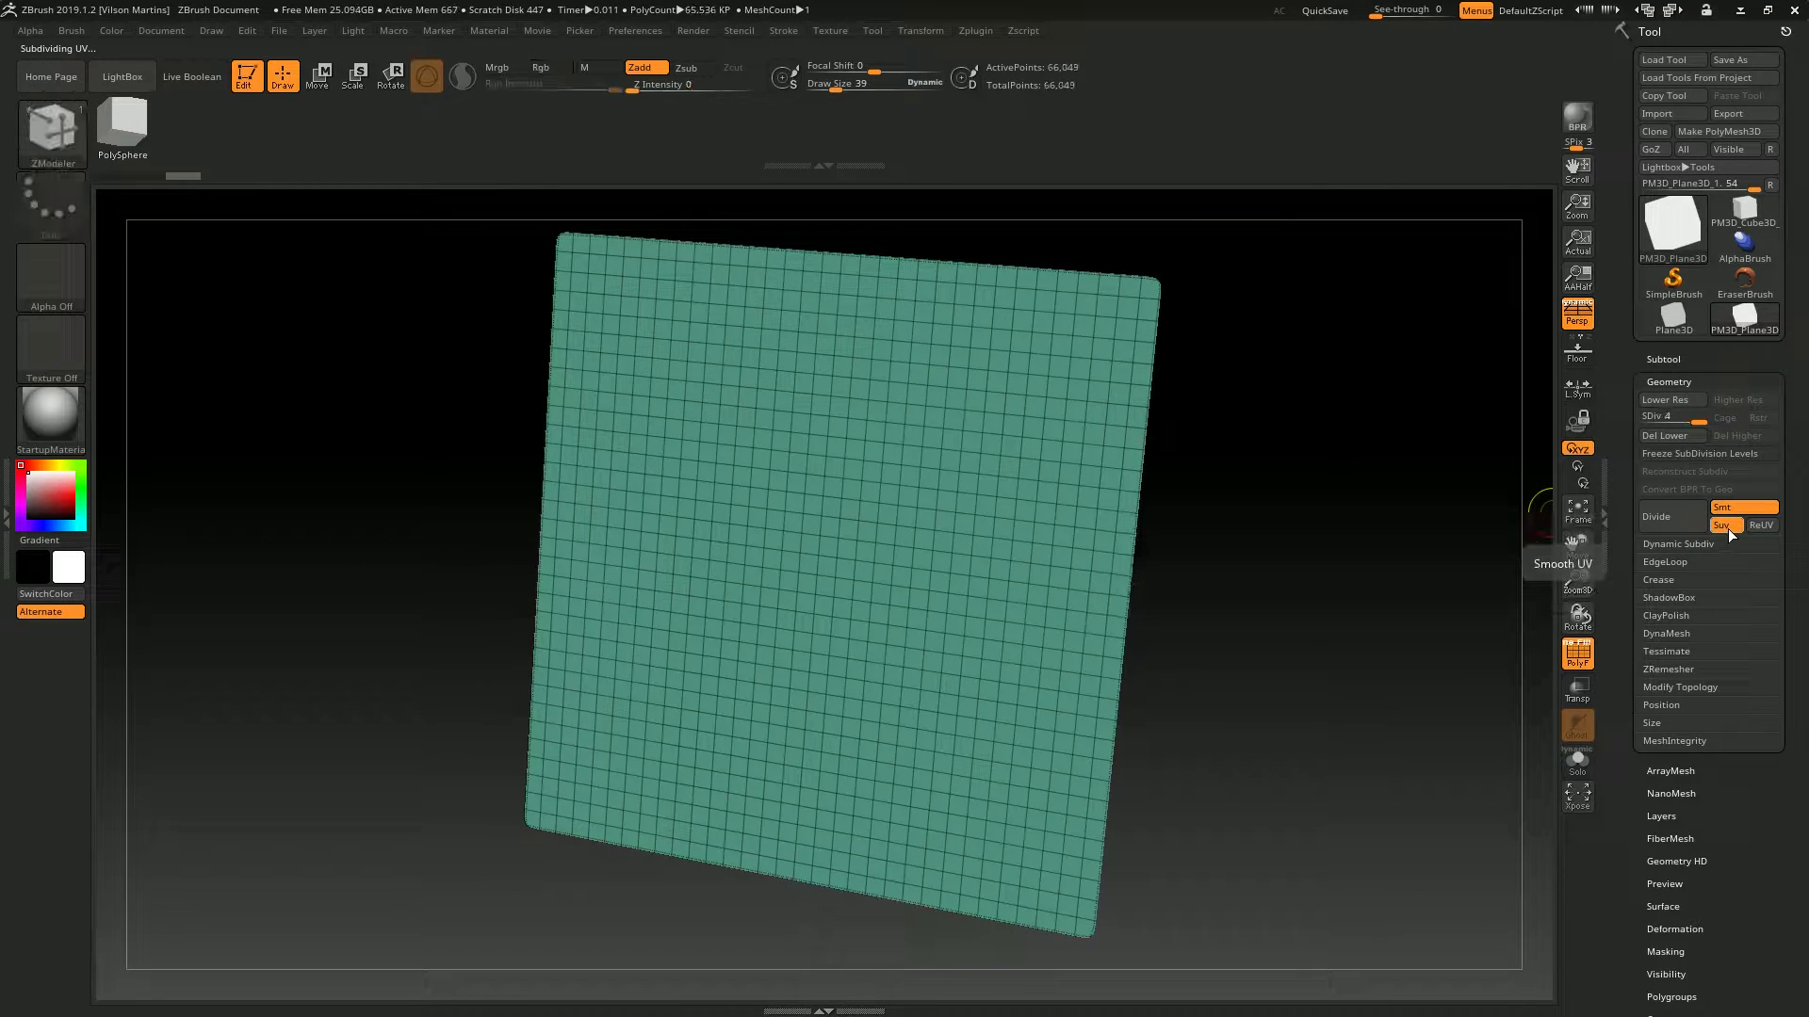
scroll(1754, 594, down, 5)
click(1696, 596)
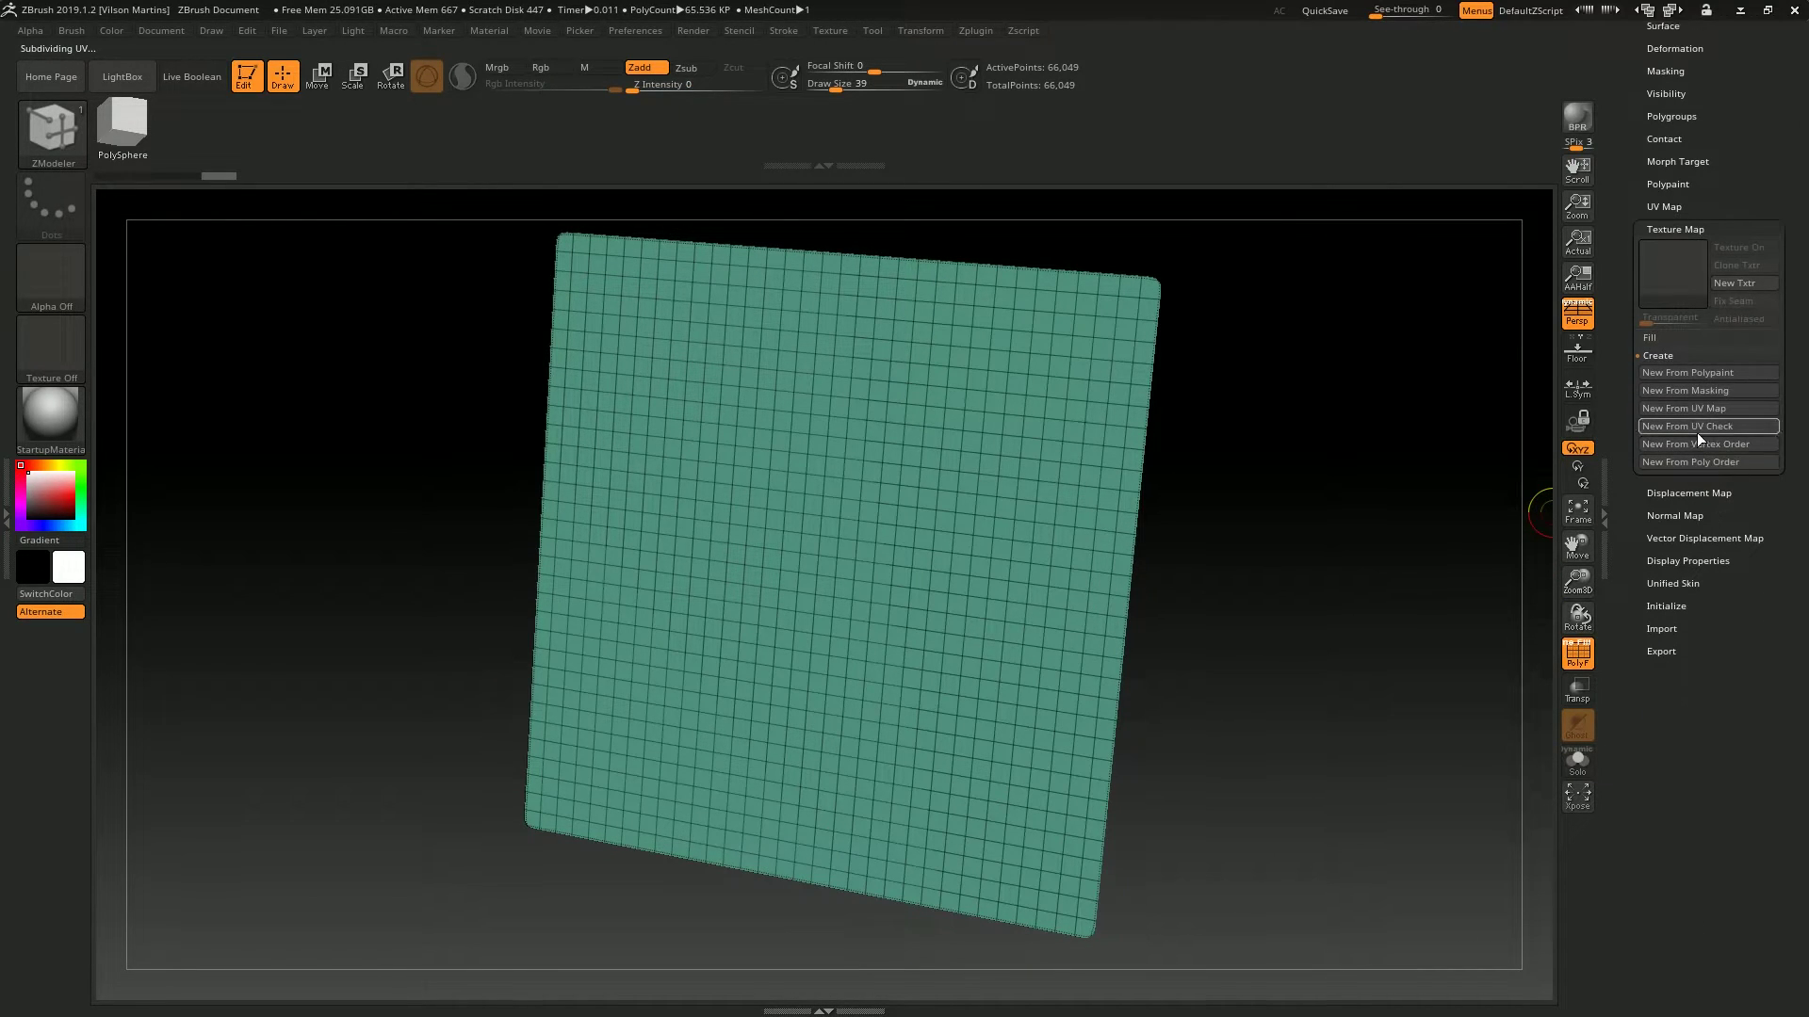
click(1709, 427)
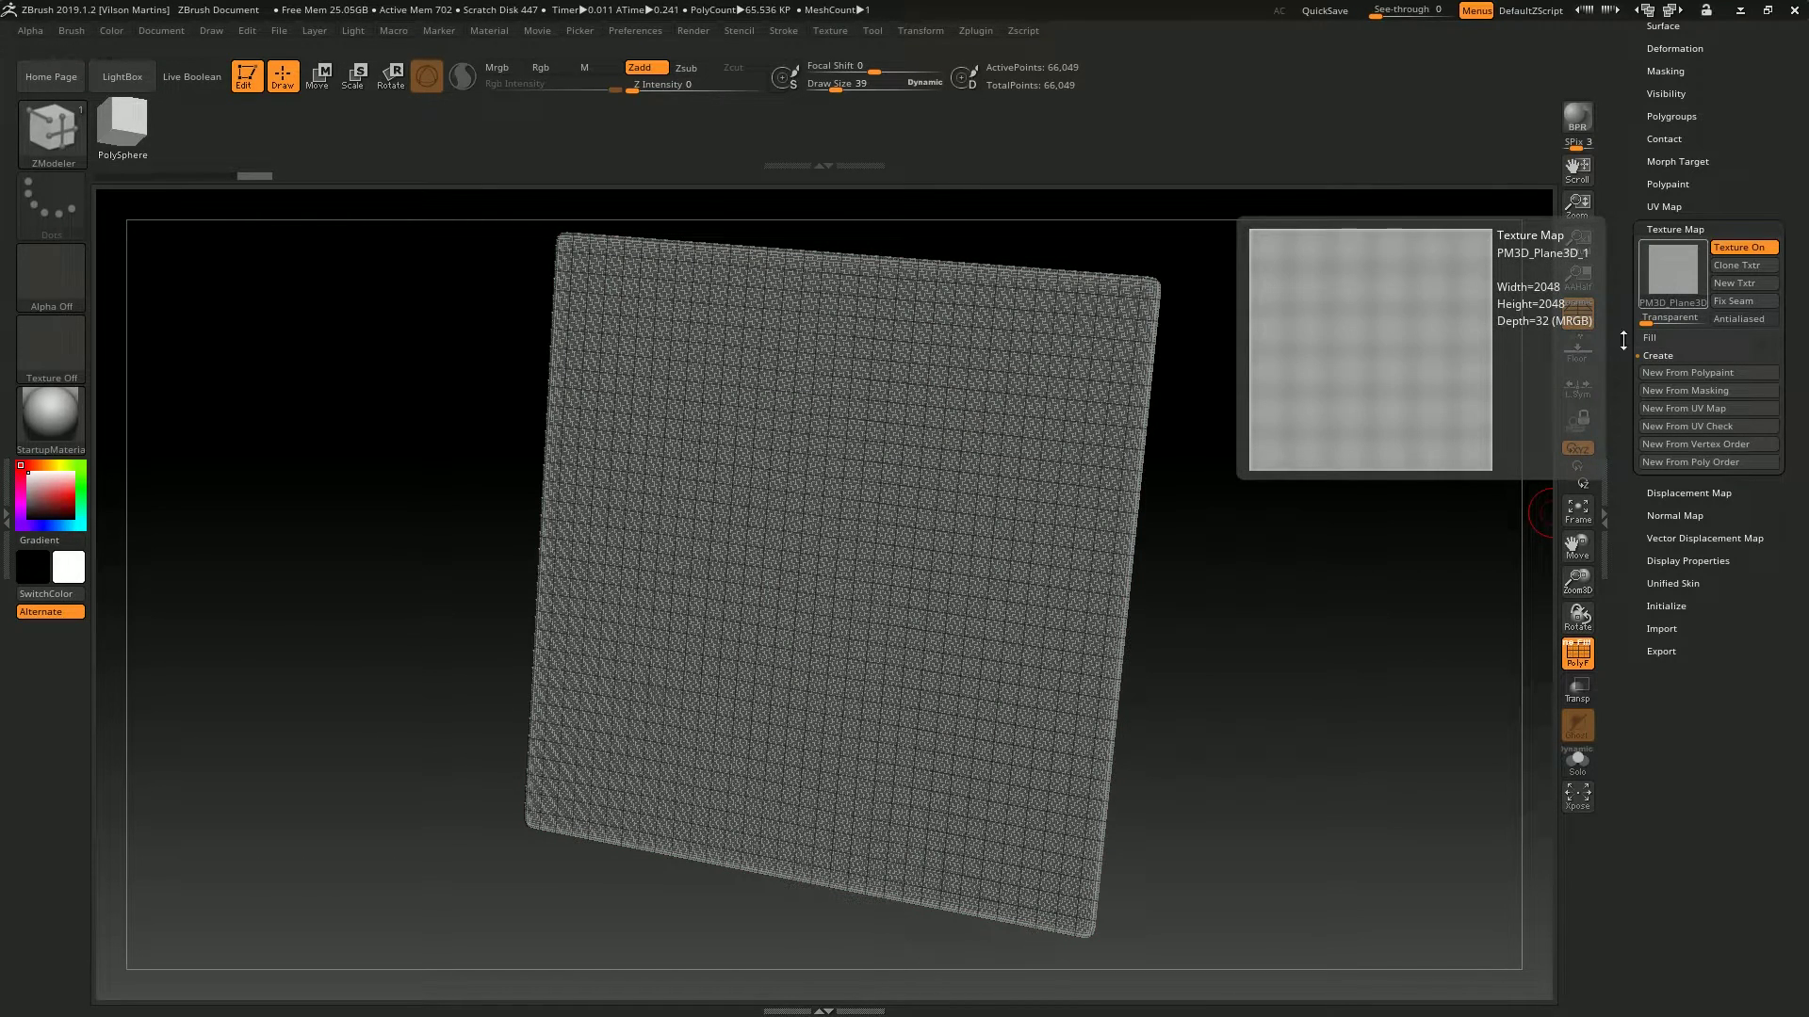
Return the plane to its undivided state, switch Suv off, and repeat the division to SDiv 4 with a new UV texture.
drag(1745, 145, 1746, 654)
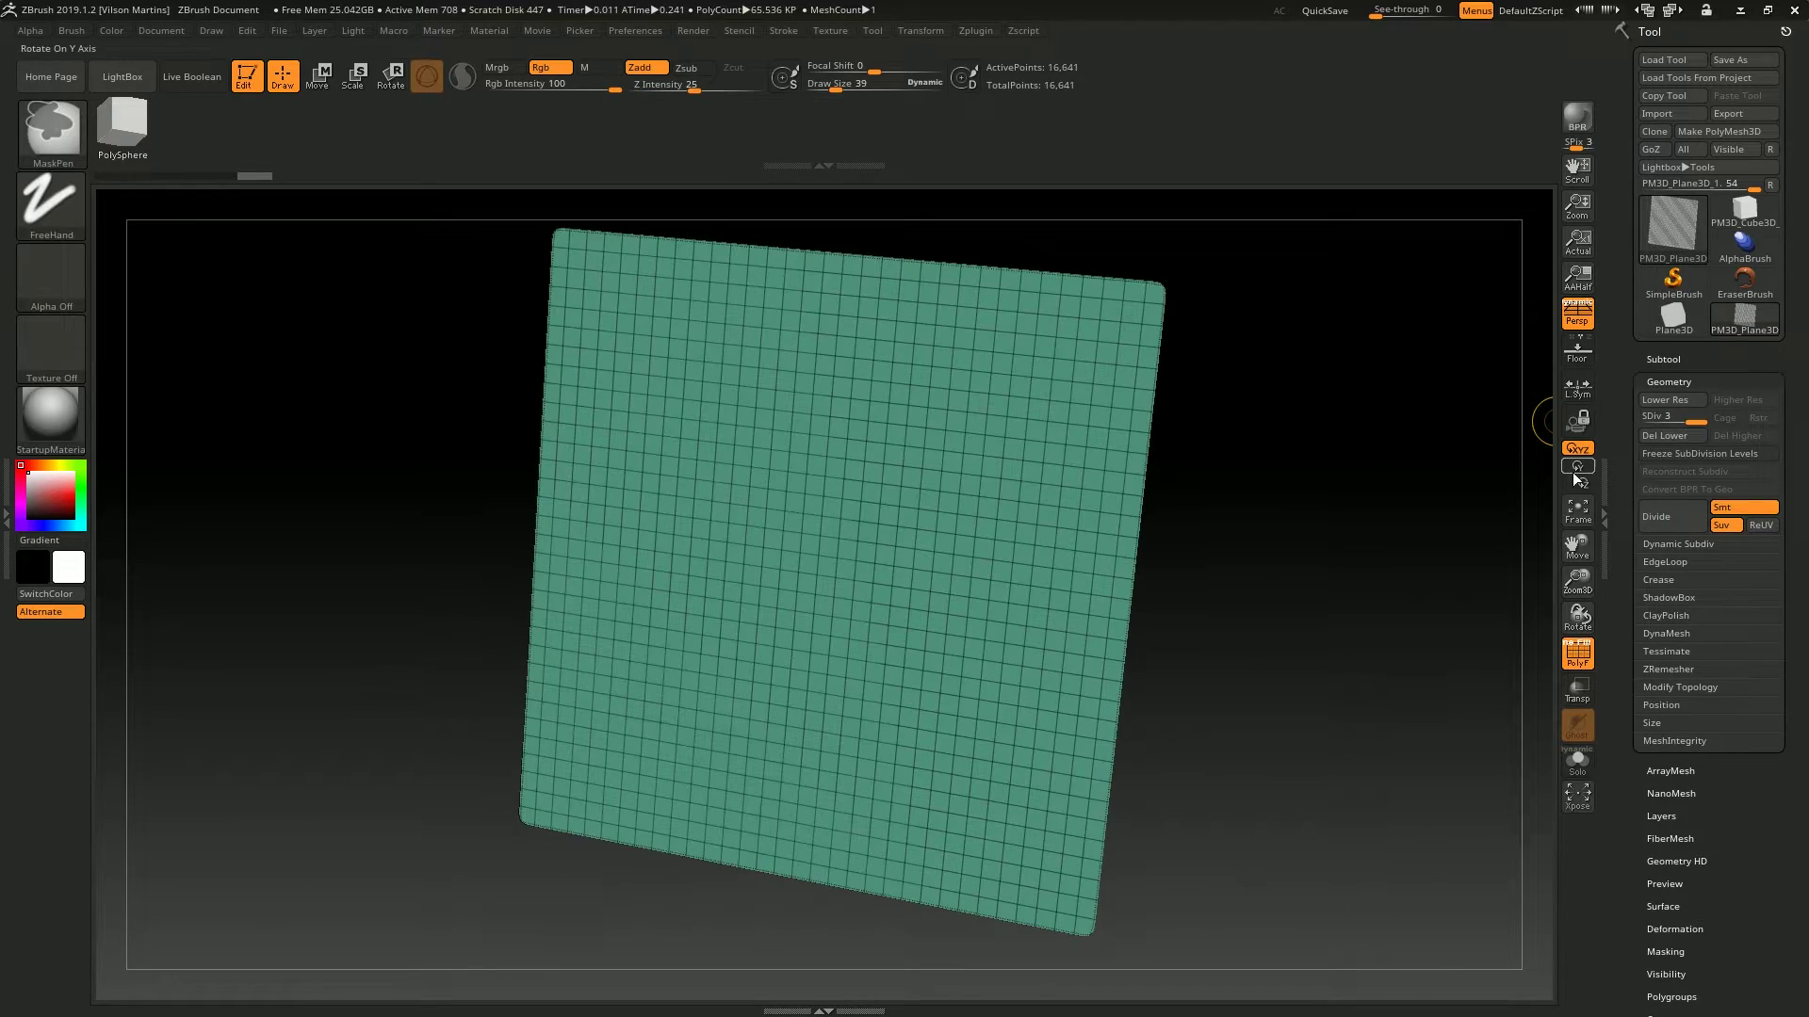
key(shift+d)
key(shift+d)
key(b)
key(z)
key(m)
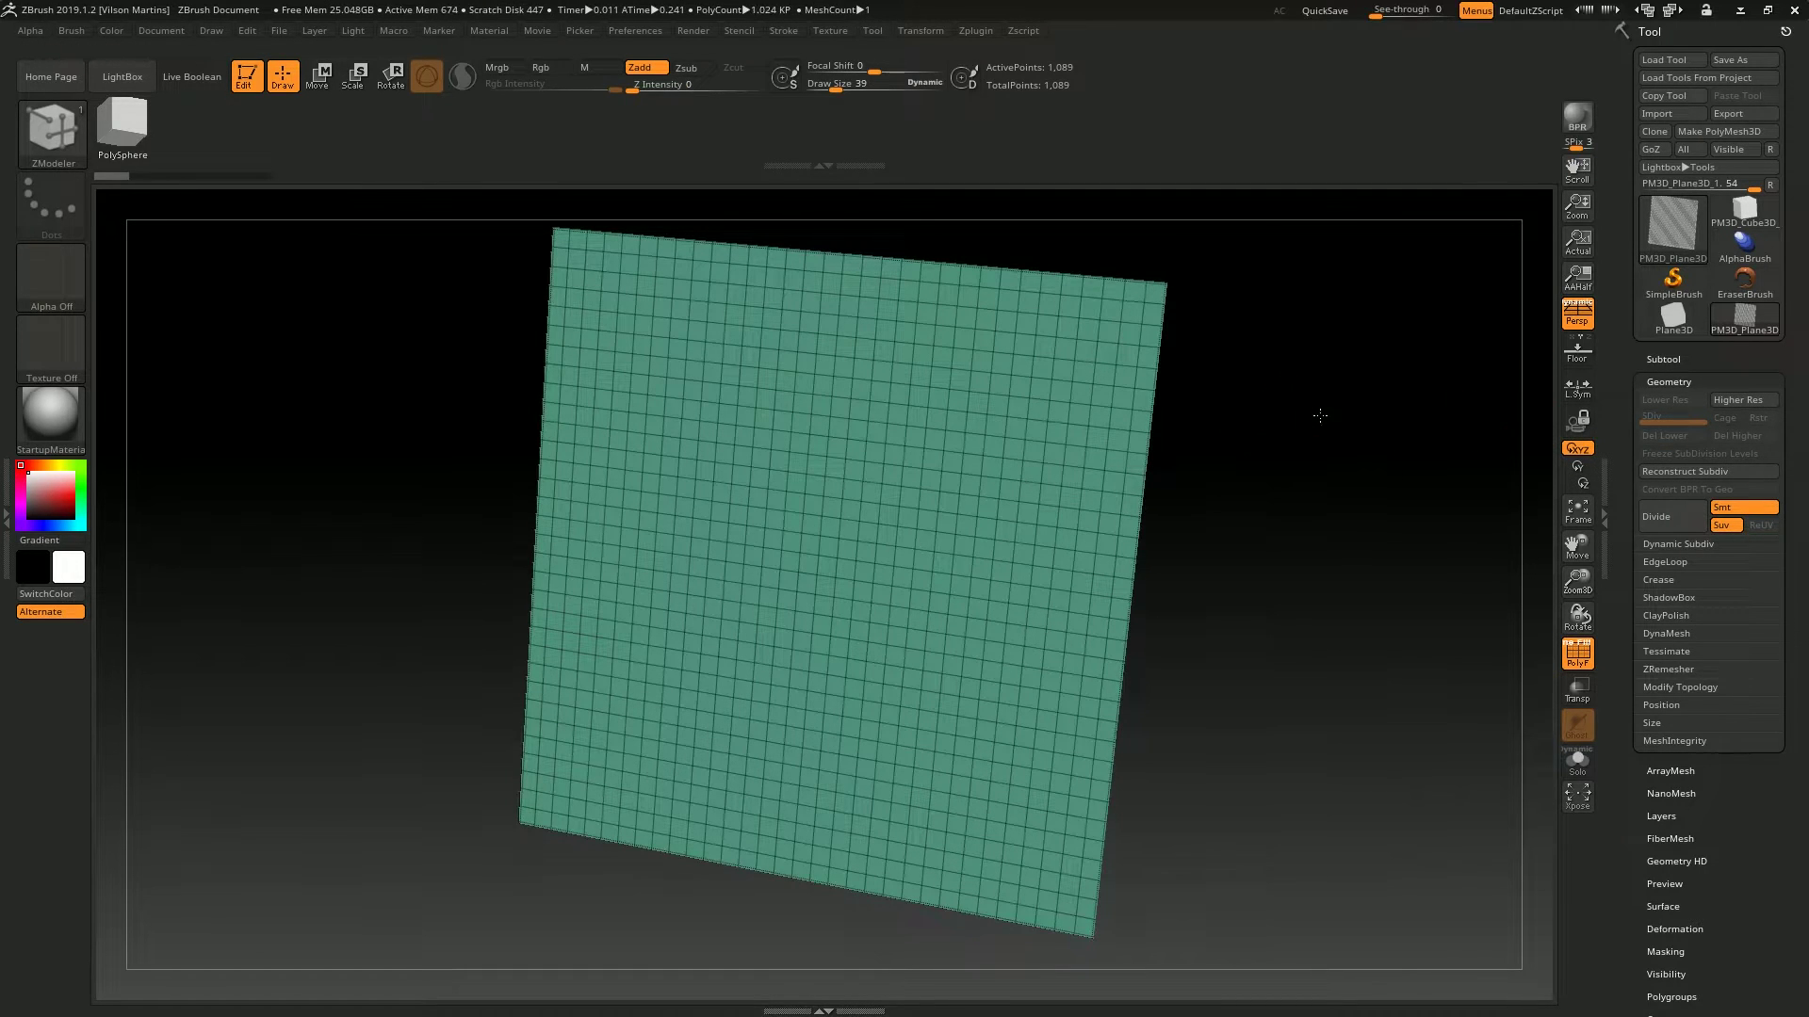
click(1734, 525)
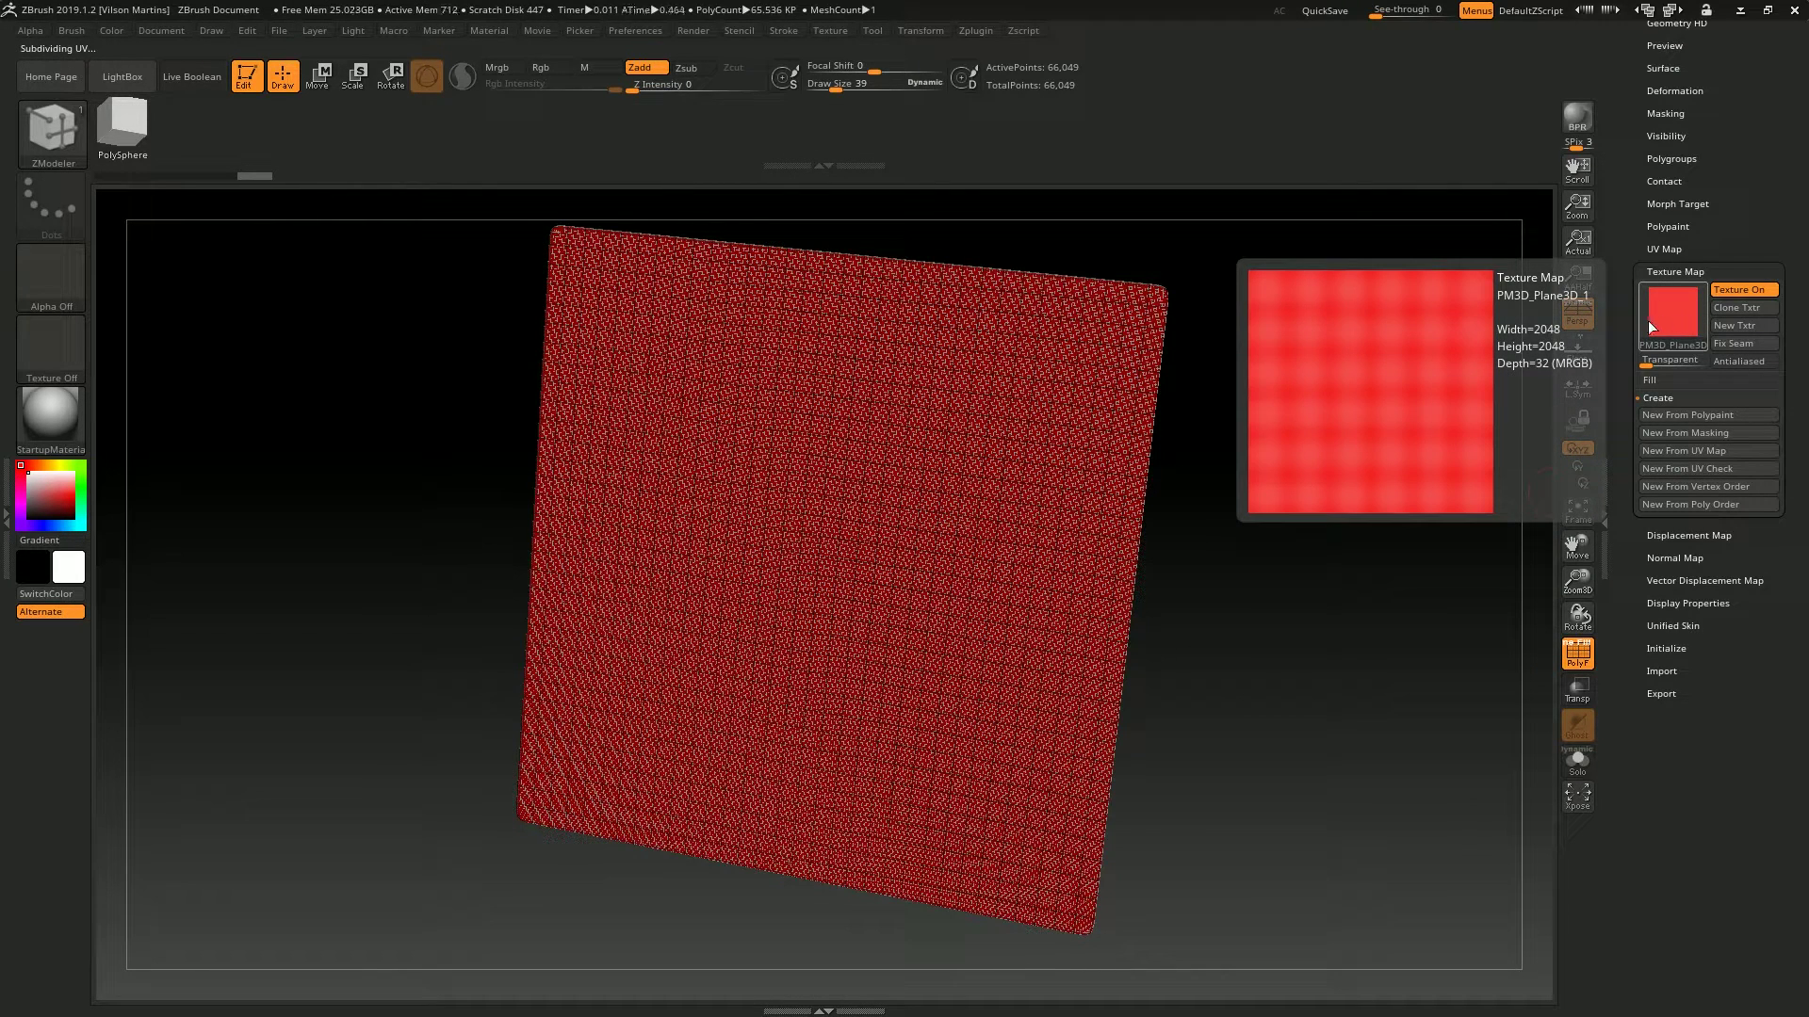
key(ctrl+z)
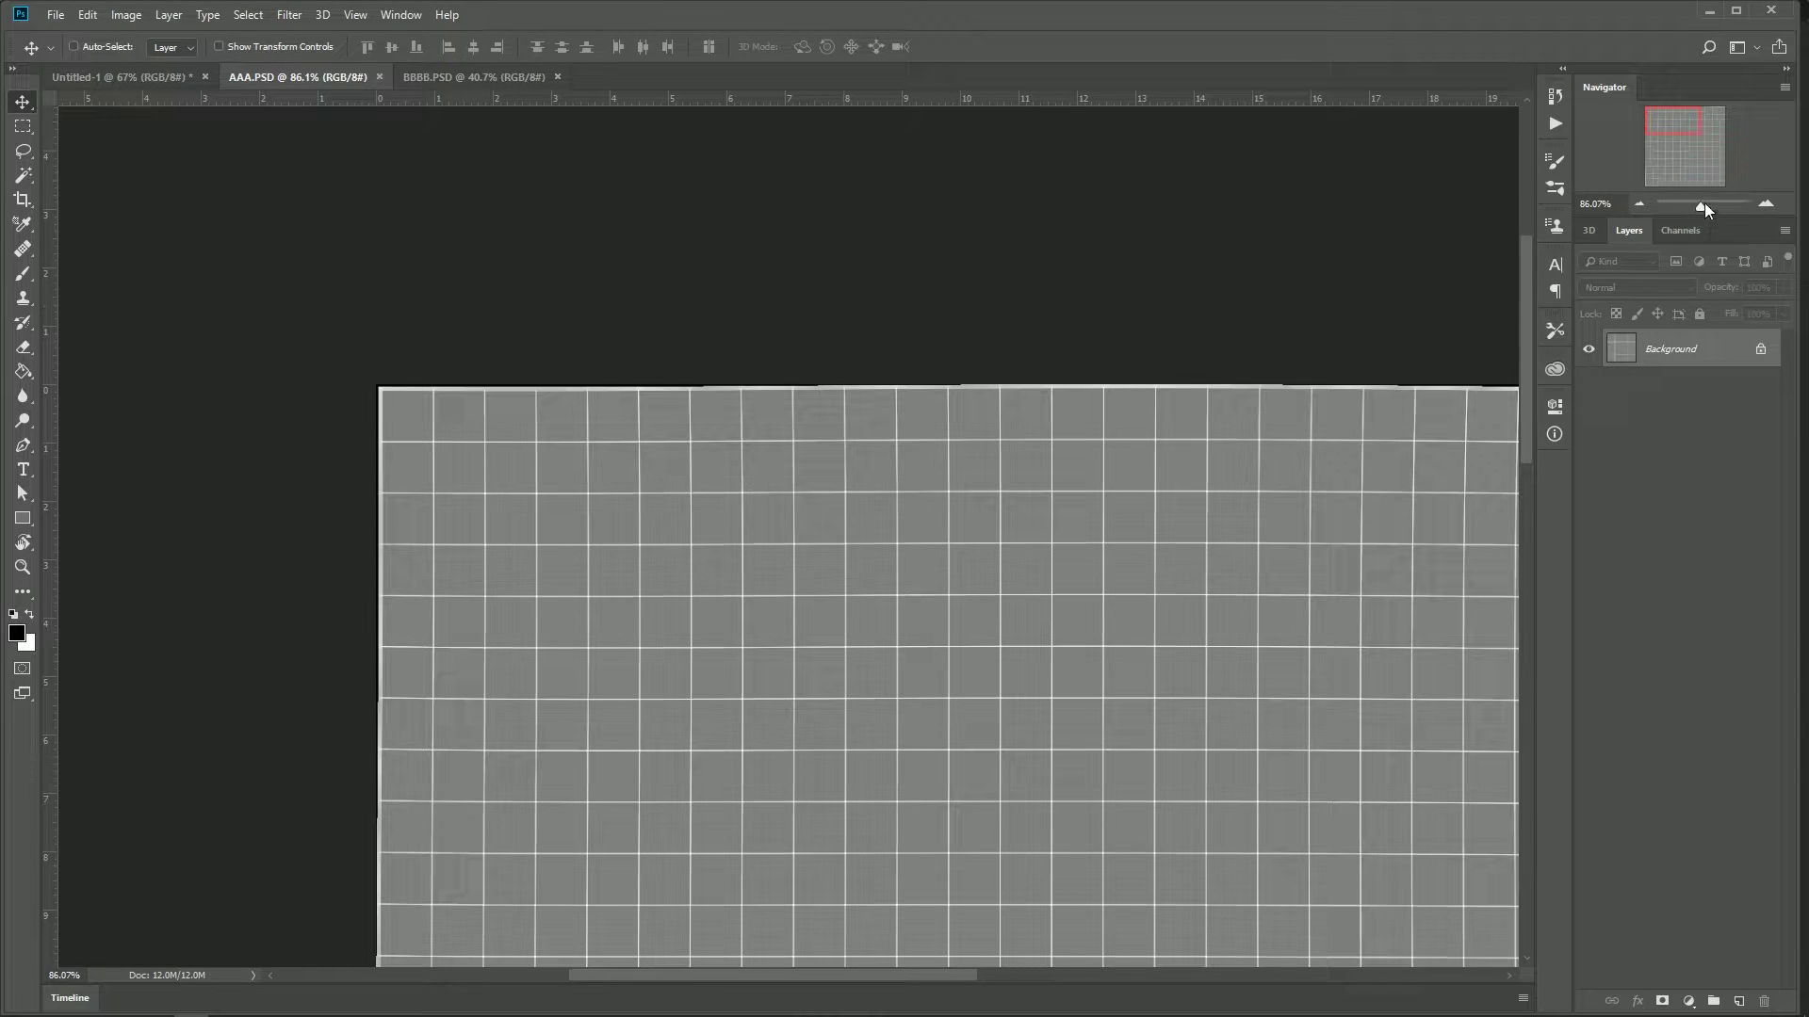
In Photoshop, examine the UV grid's outer border in AAA.PSD and compare it with the upper-left corner of BBBB.PSD.
drag(1704, 205, 1697, 204)
drag(1696, 140, 1684, 132)
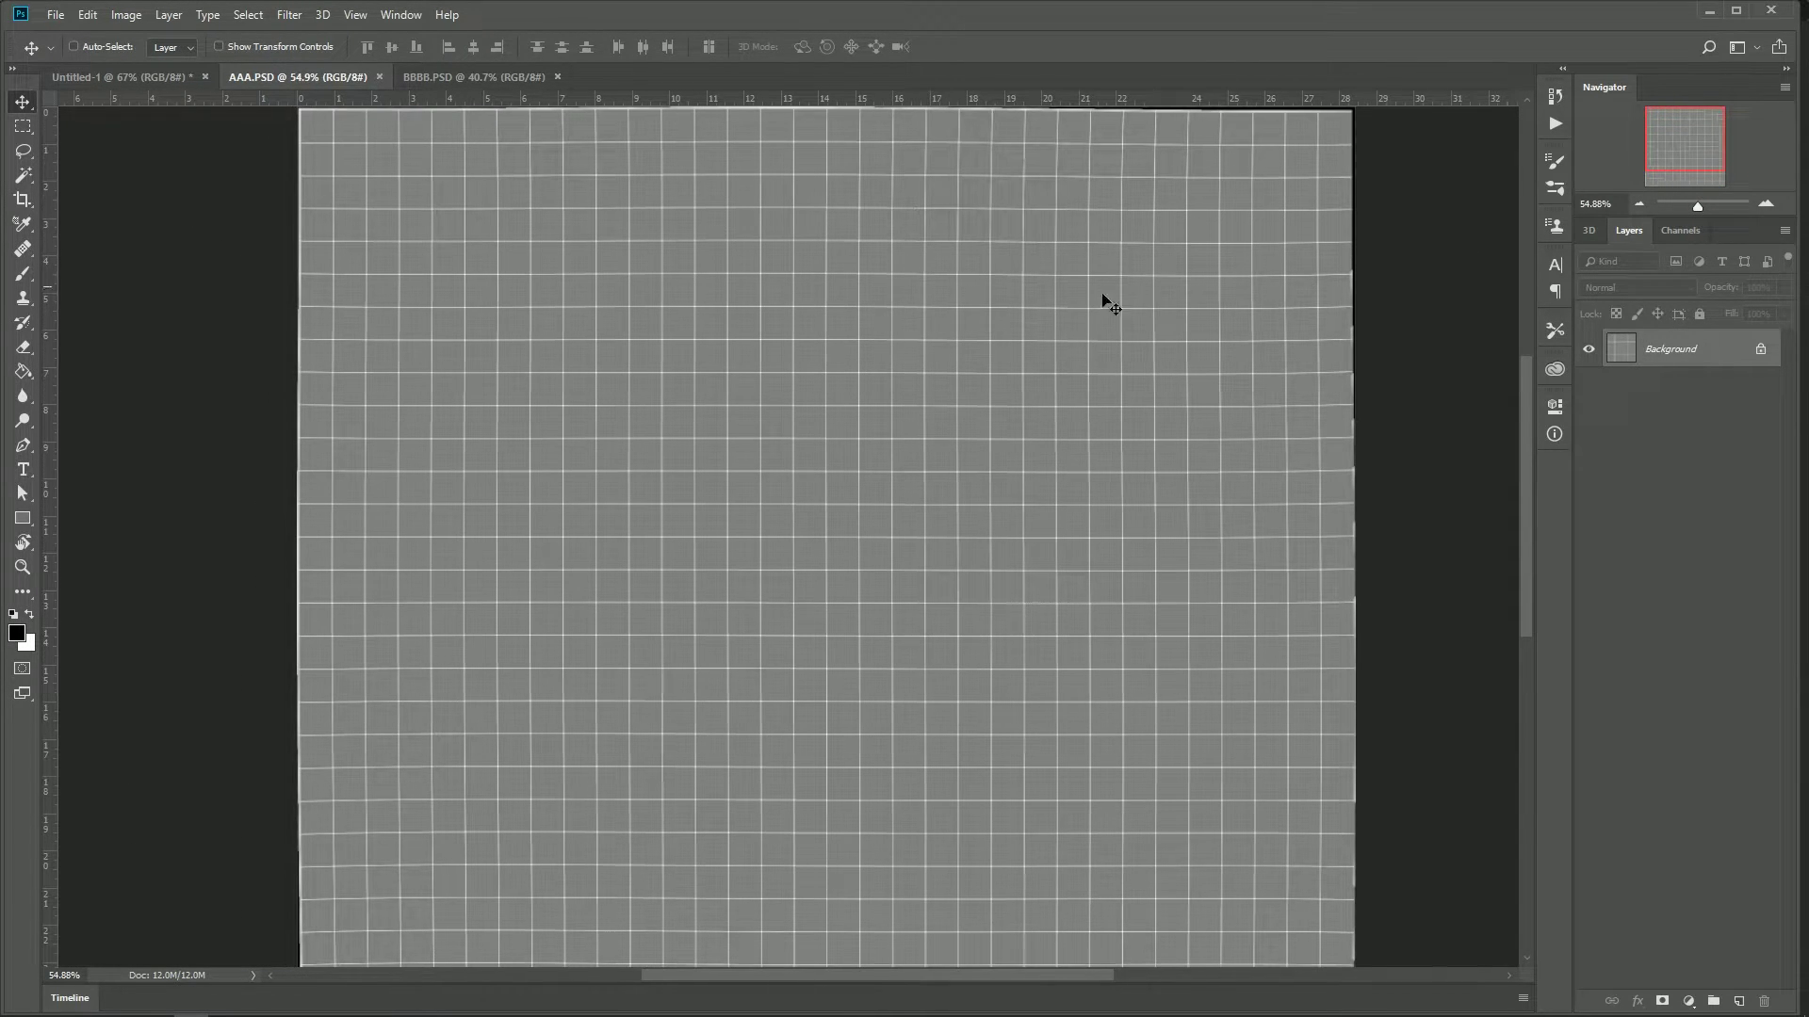
scroll(1056, 348, up, 3)
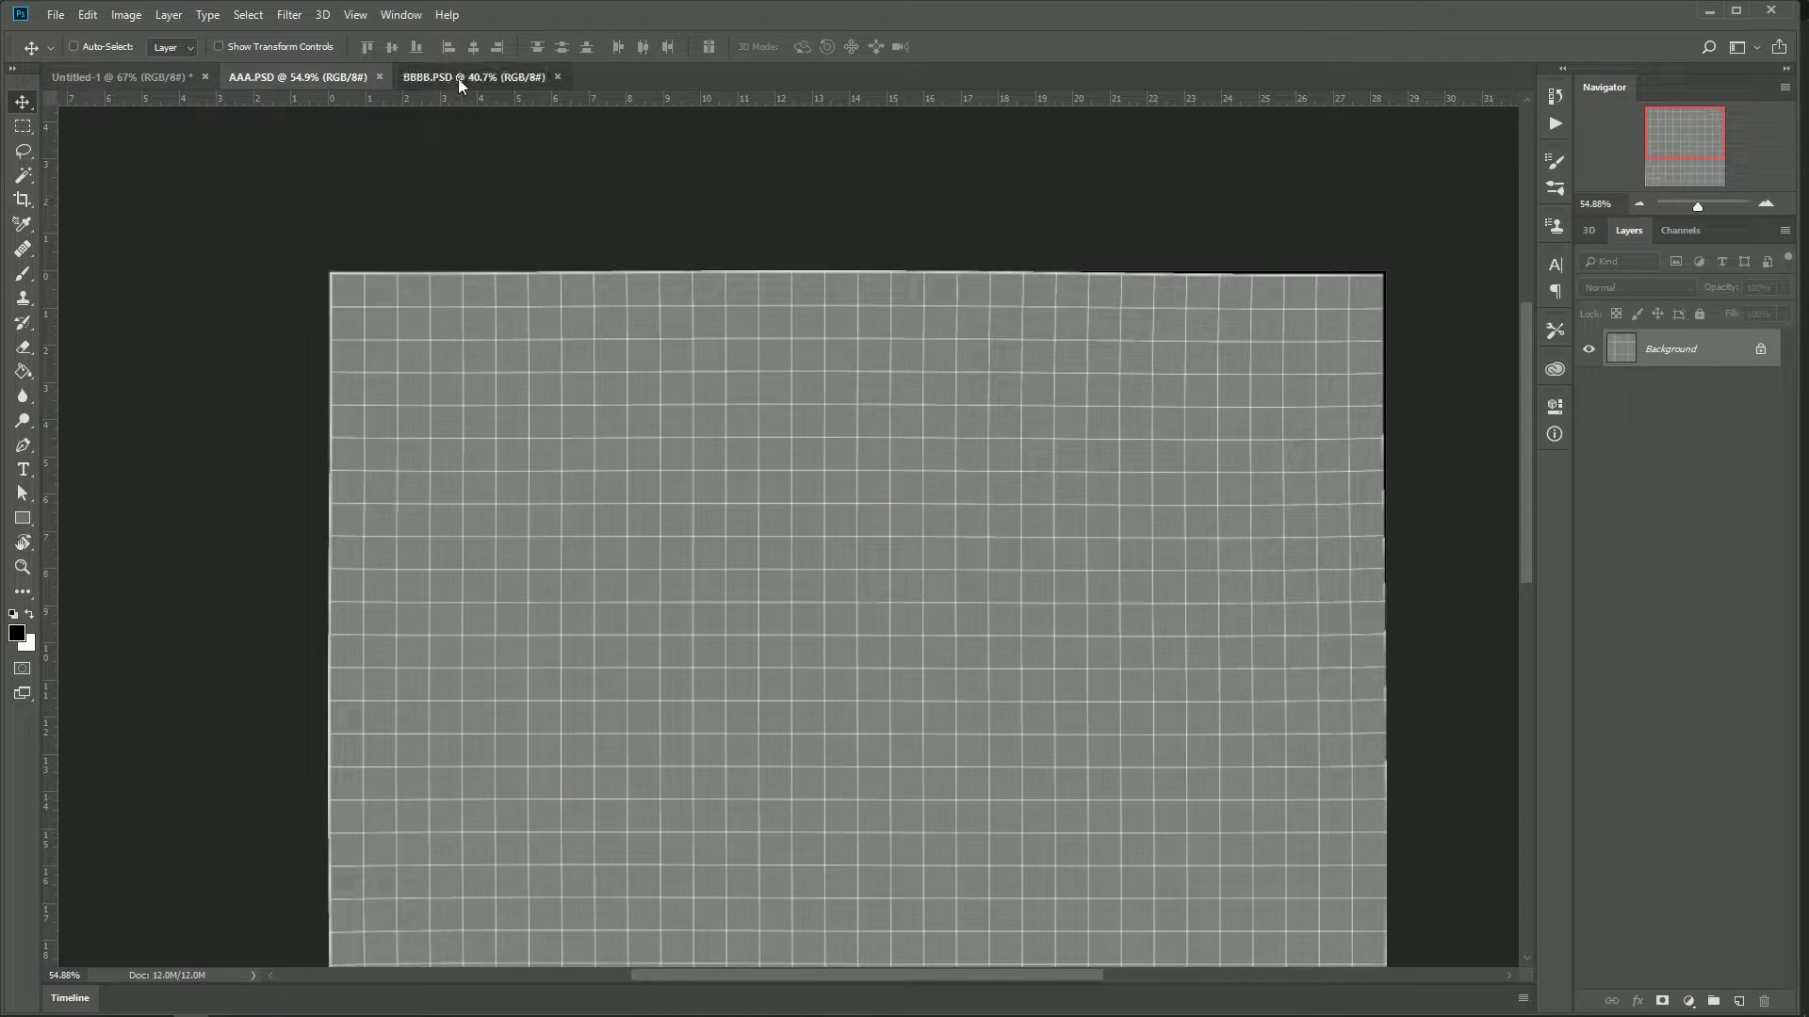
click(456, 77)
click(1710, 205)
drag(1673, 153, 1648, 121)
drag(839, 334, 932, 443)
Set the Brush colour to ff0000 and paint a wavy red stroke along the black upper margin in BBBB.PSD.
click(20, 279)
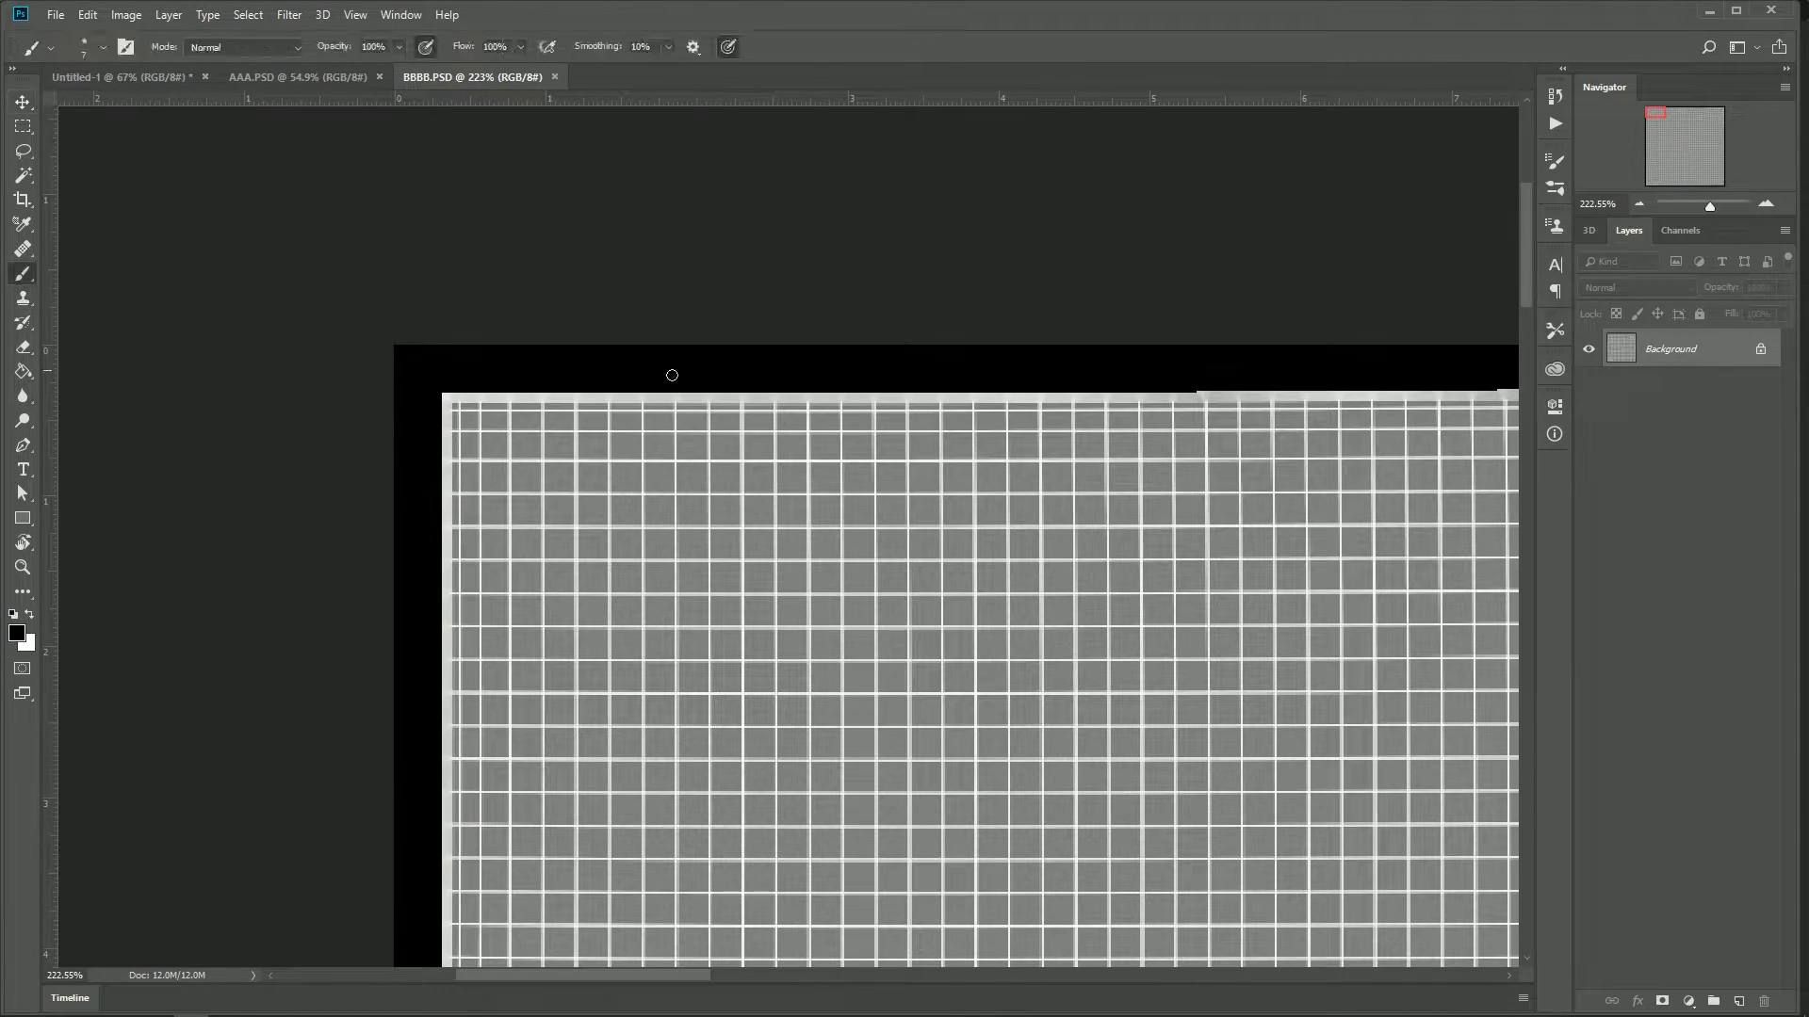
click(21, 635)
text(ff0000)
key(Return)
mouse_move(660, 407)
mouse_down()
mouse_move(659, 431)
mouse_move(878, 375)
mouse_move(1088, 405)
mouse_move(1356, 381)
mouse_up()
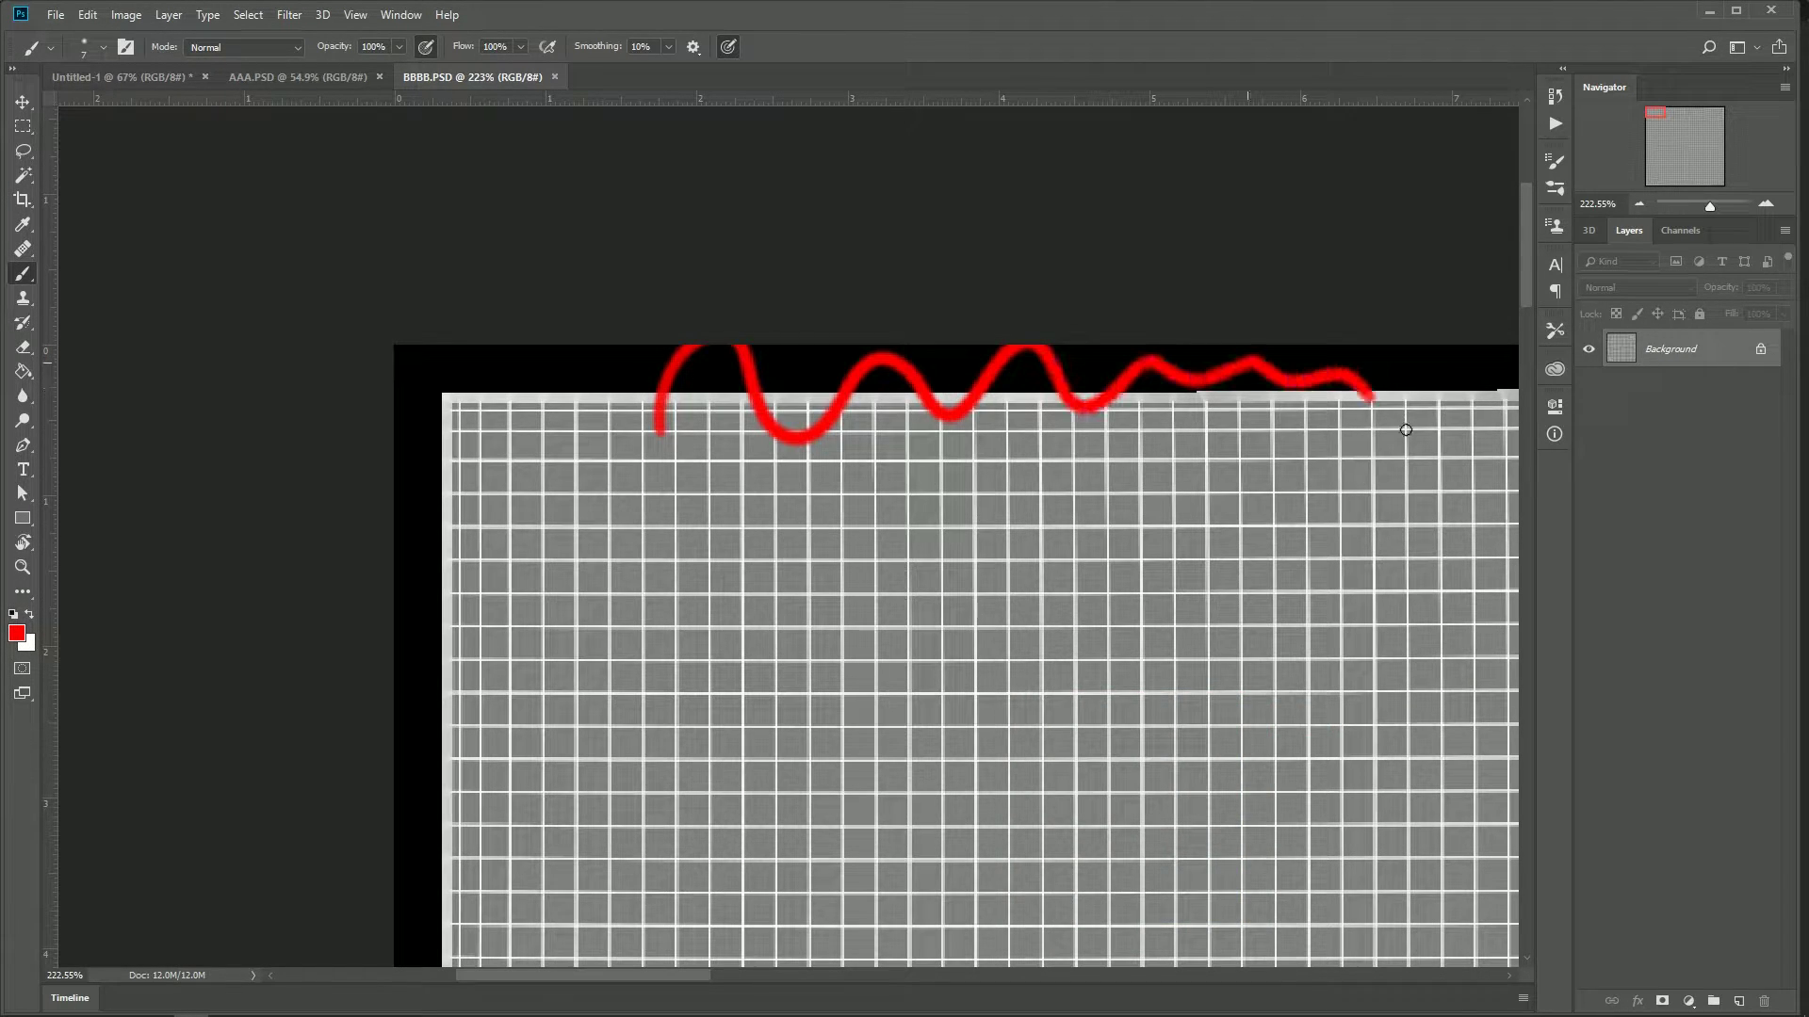
drag(1710, 206, 1705, 205)
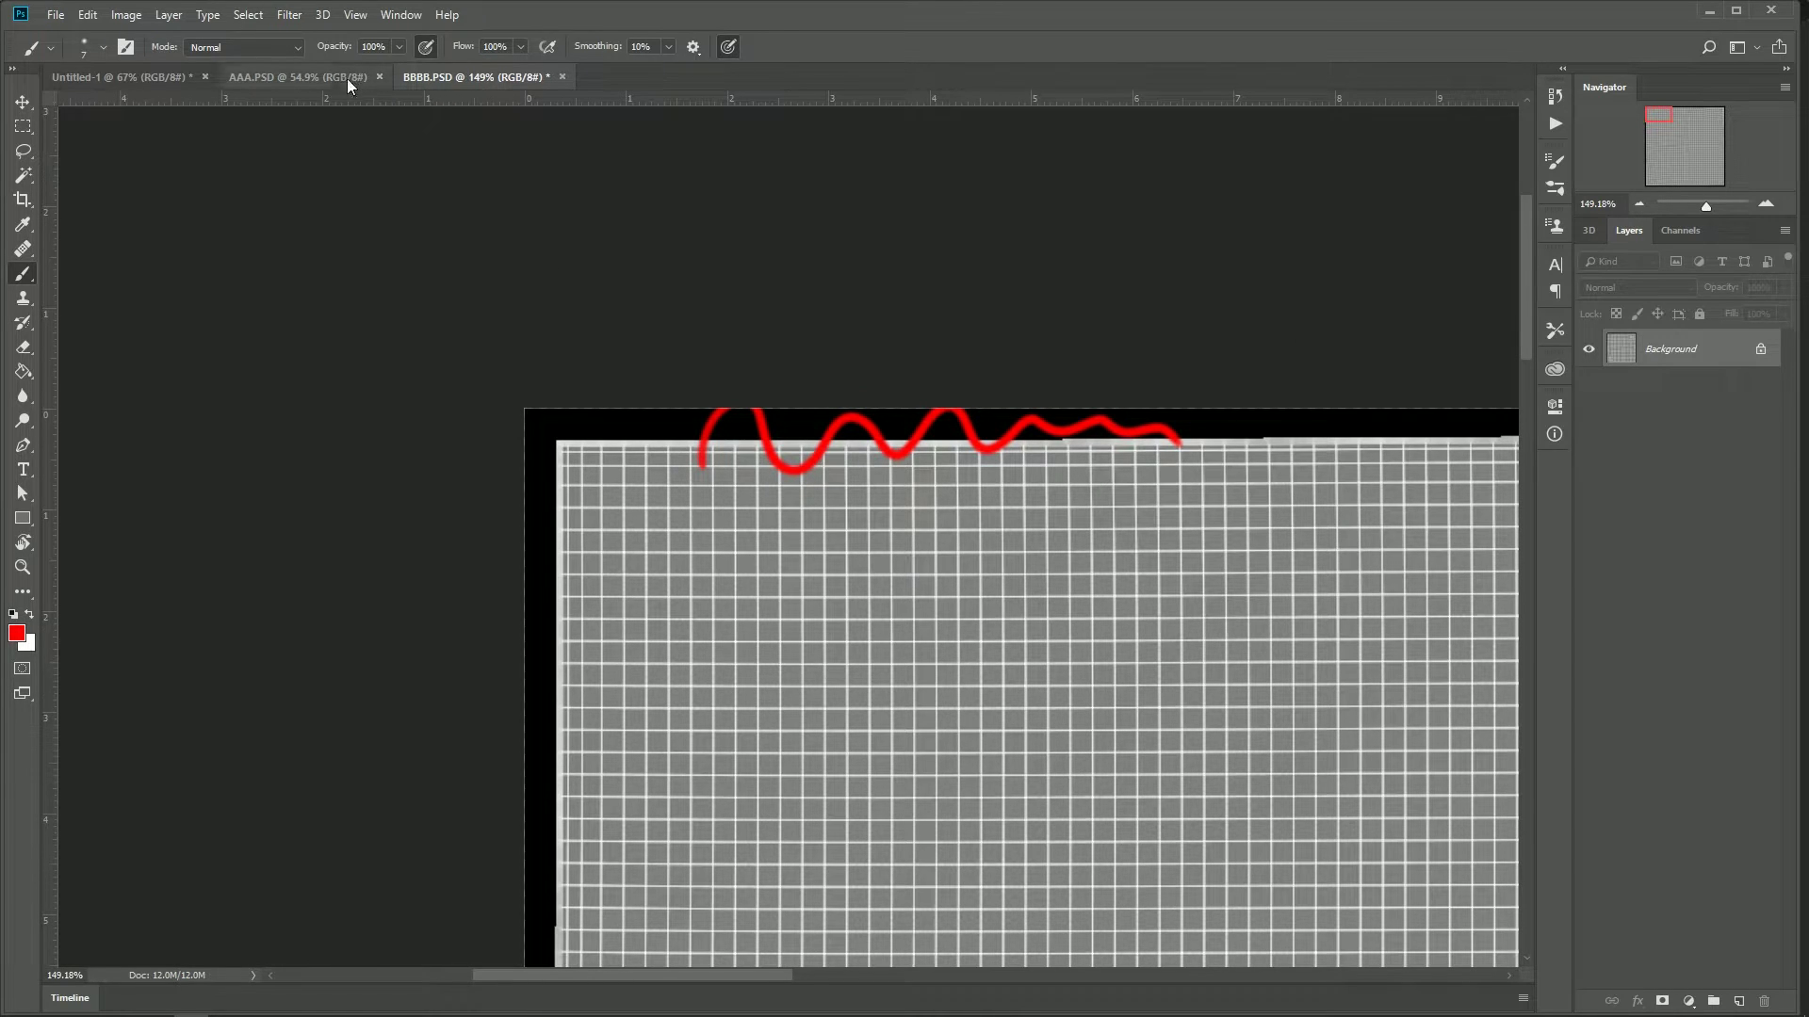
drag(1069, 388, 1127, 450)
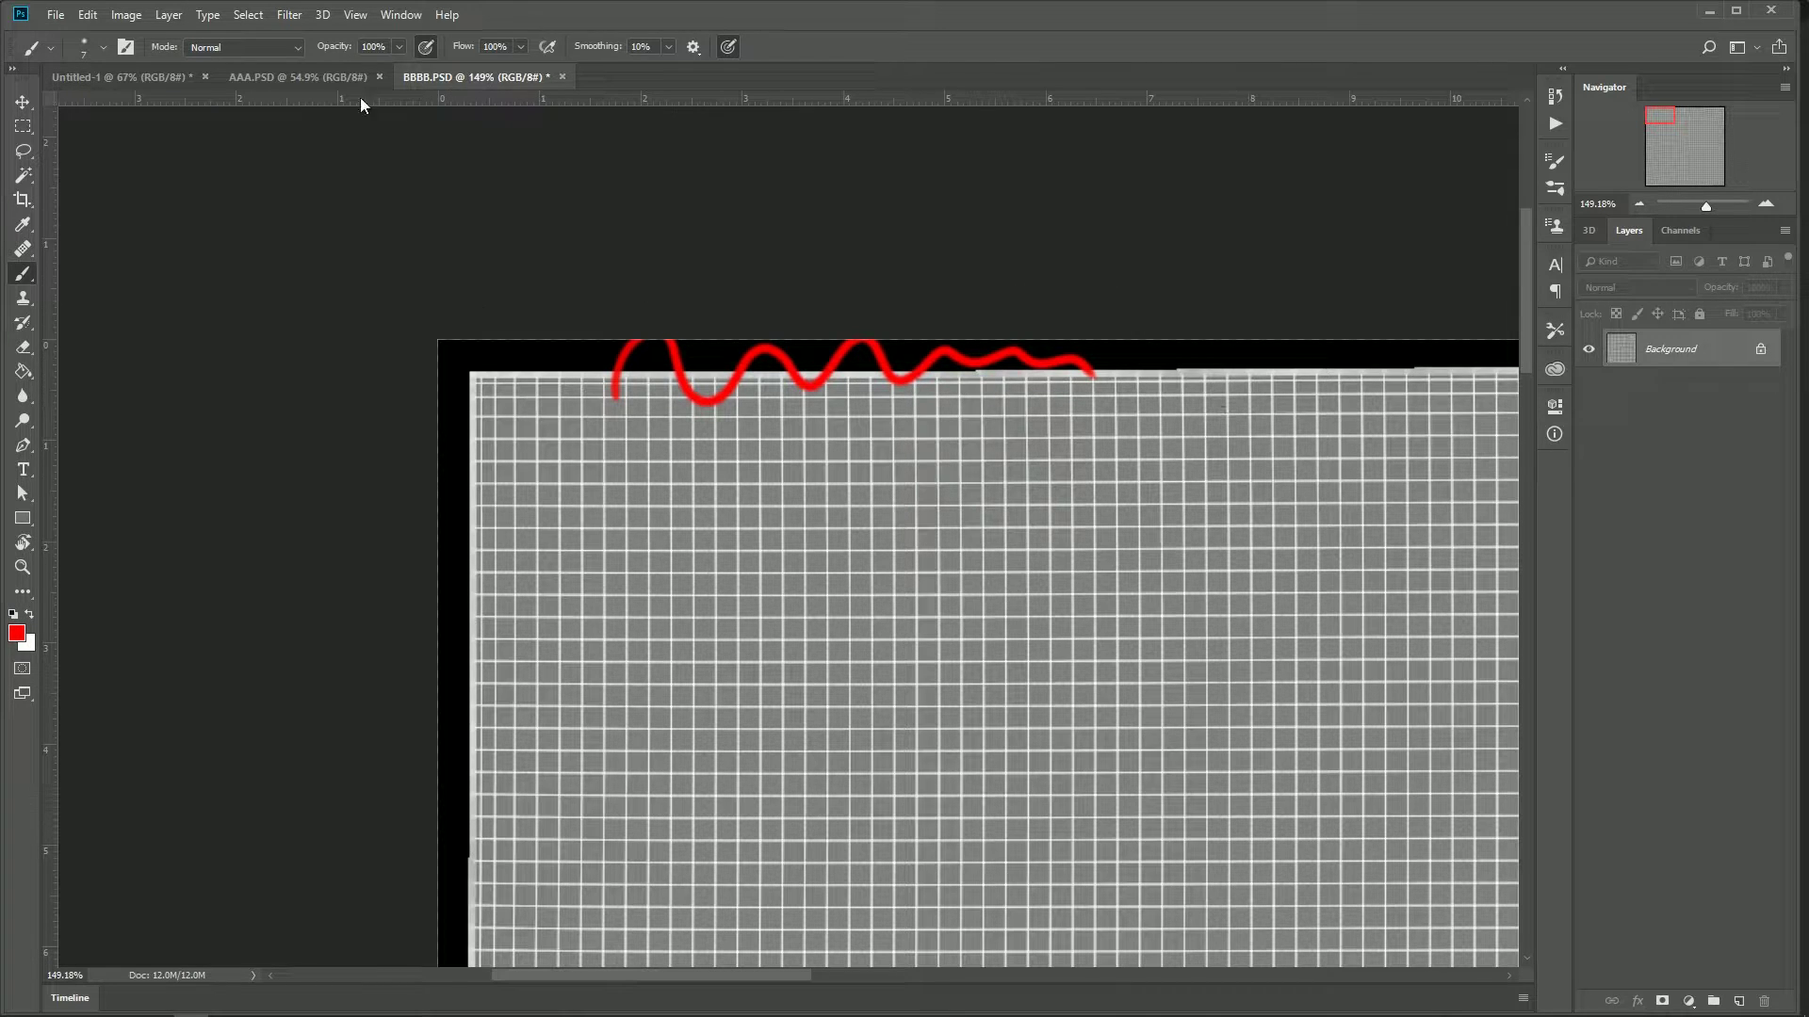
Inspect the upper-left corner of the grid in AAA.PSD, return to BBBB.PSD and undo the red stroke.
key(z)
click(298, 77)
drag(1697, 205, 1704, 205)
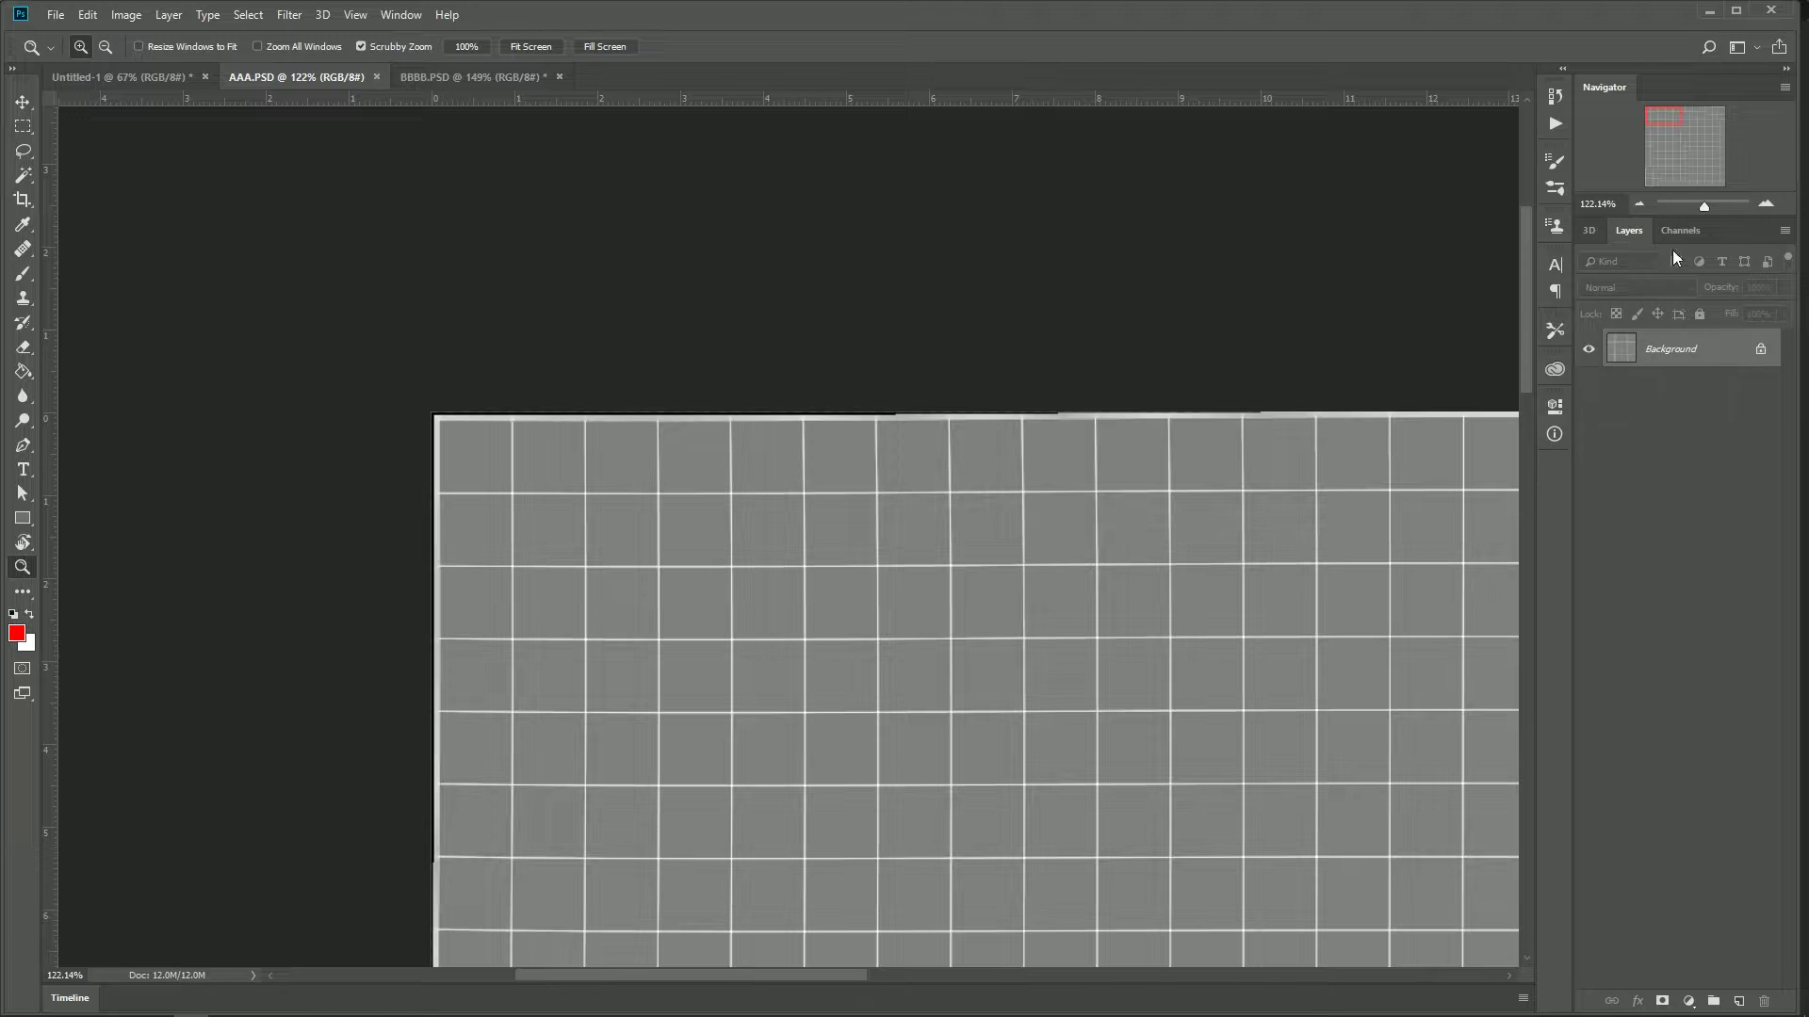
drag(1702, 207, 1704, 201)
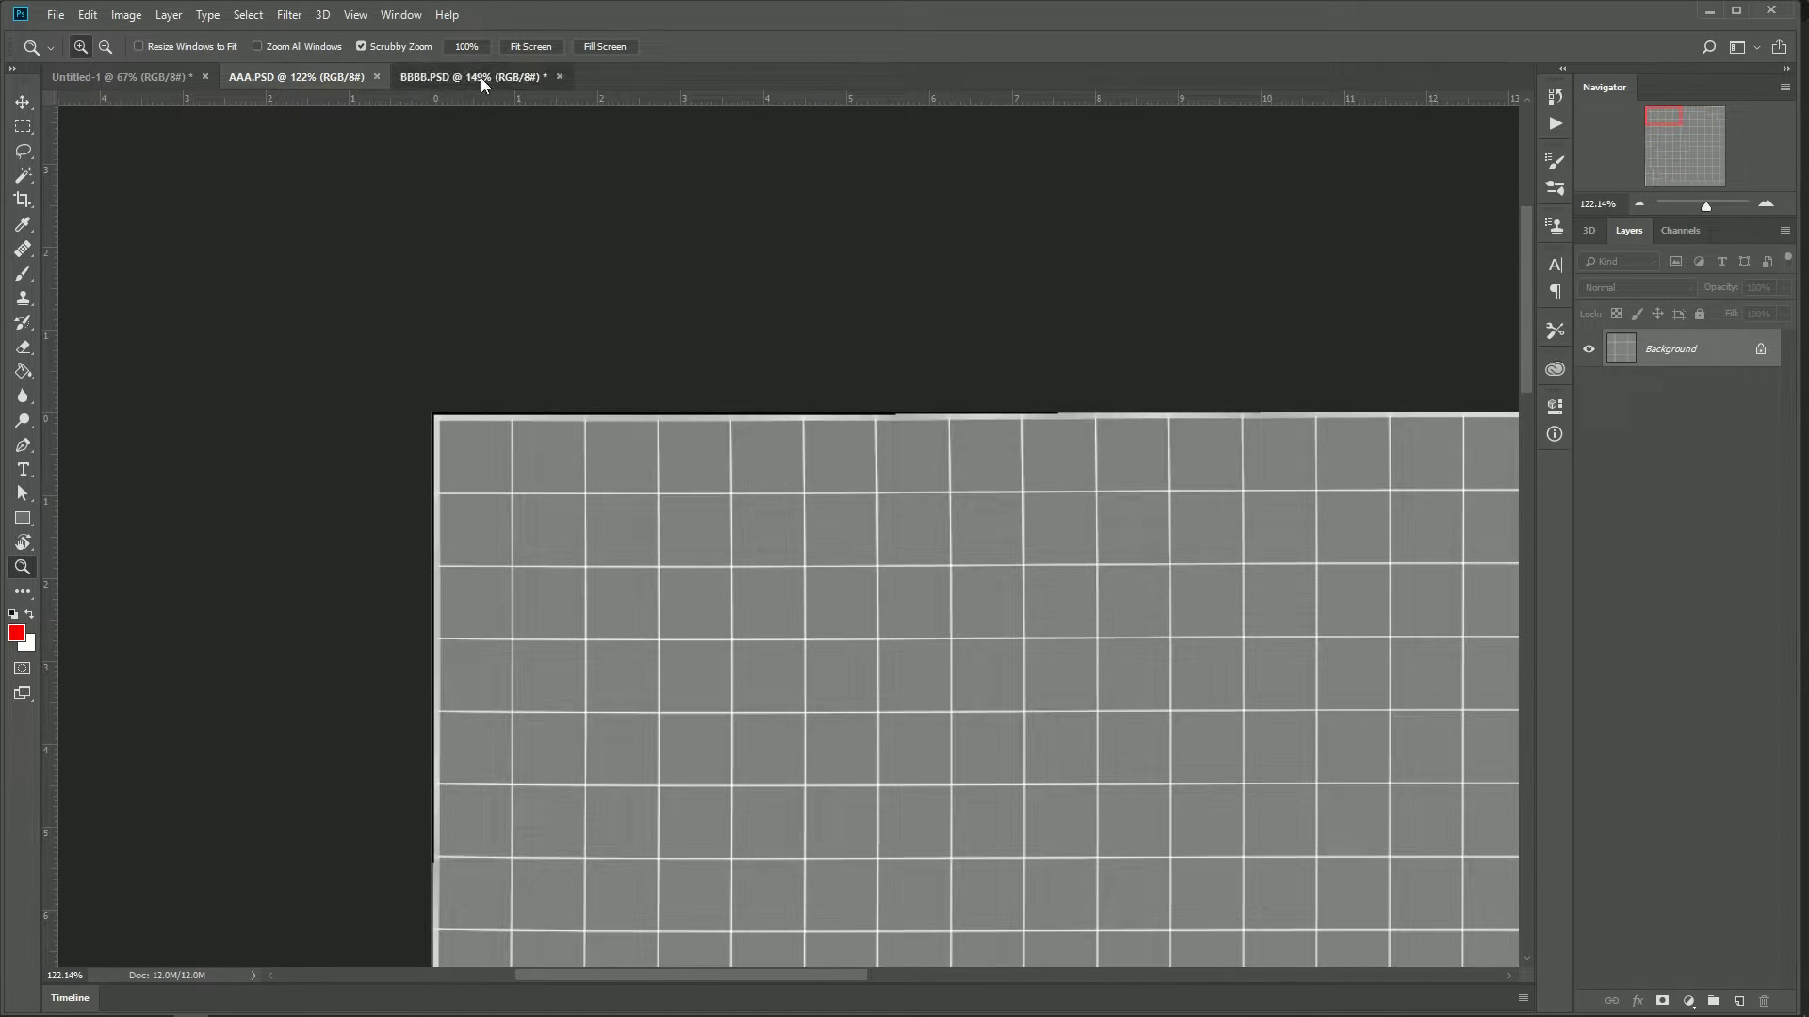
click(468, 76)
key(ctrl+z)
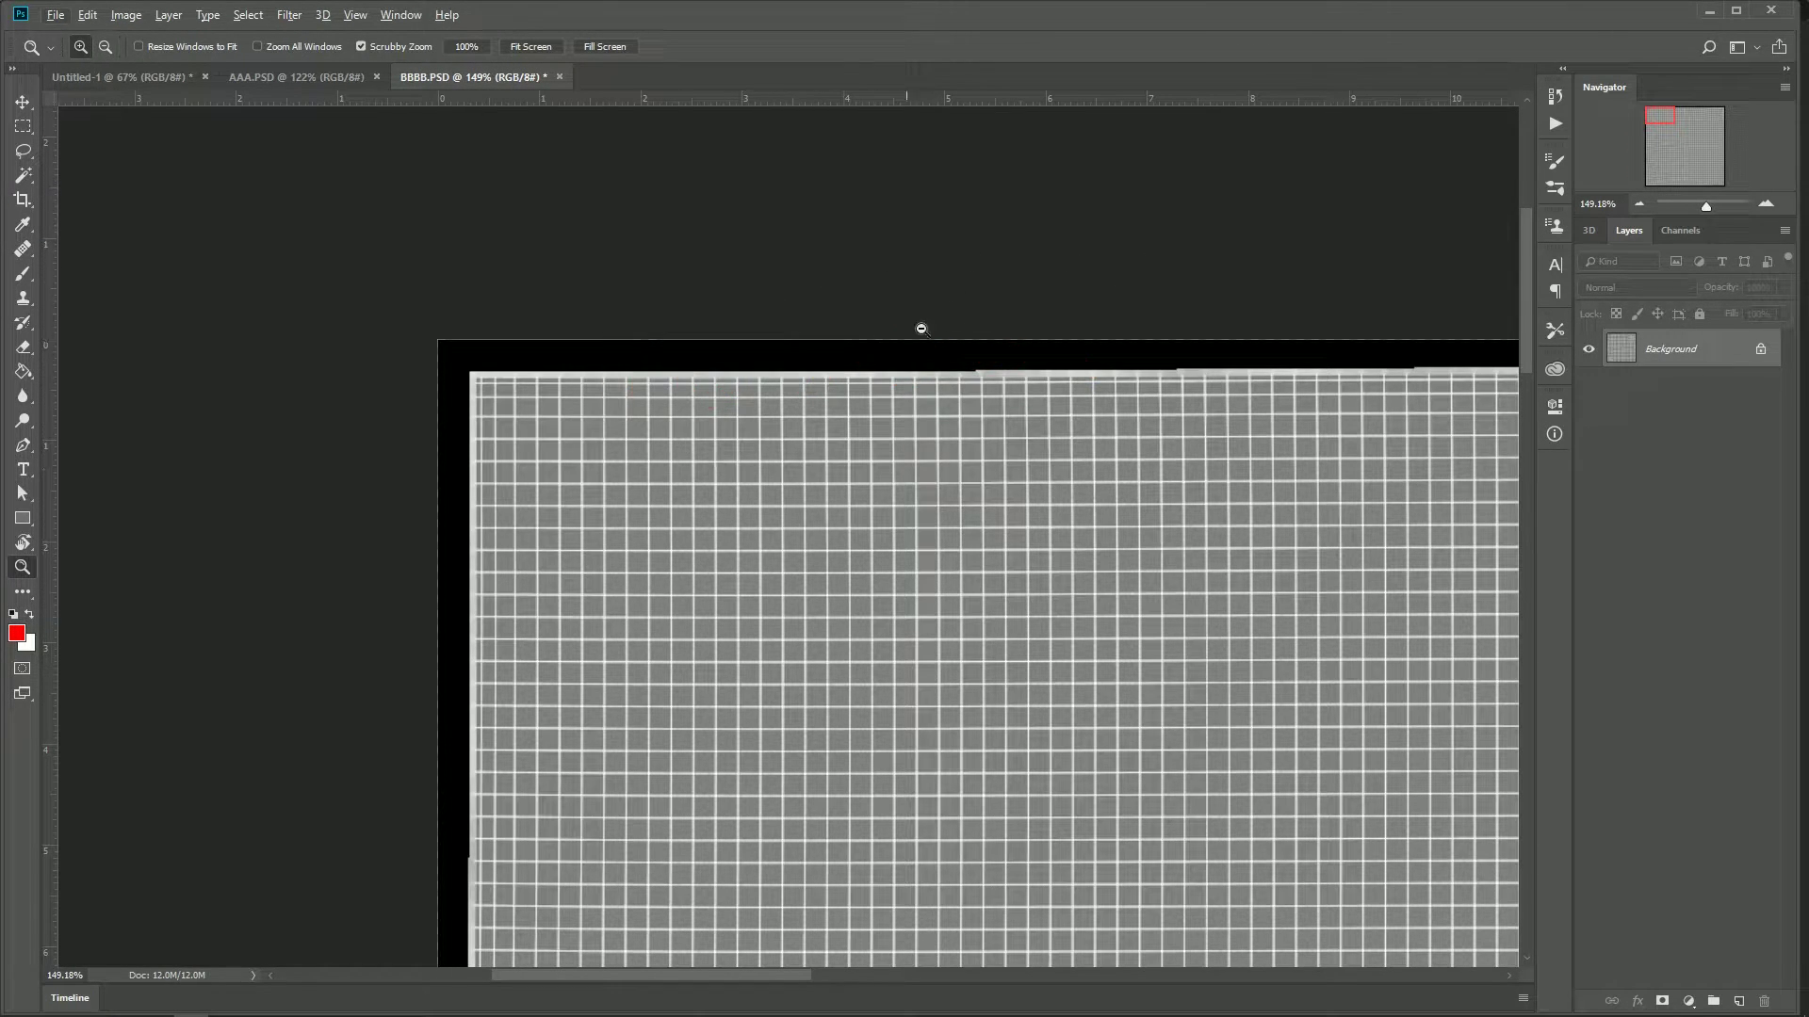
Switch to ZBrush, expand the Geometry settings and bring up the PM3D_Cube3D tool framed in the view.
key(alt+Tab)
scroll(1736, 227, up, 10)
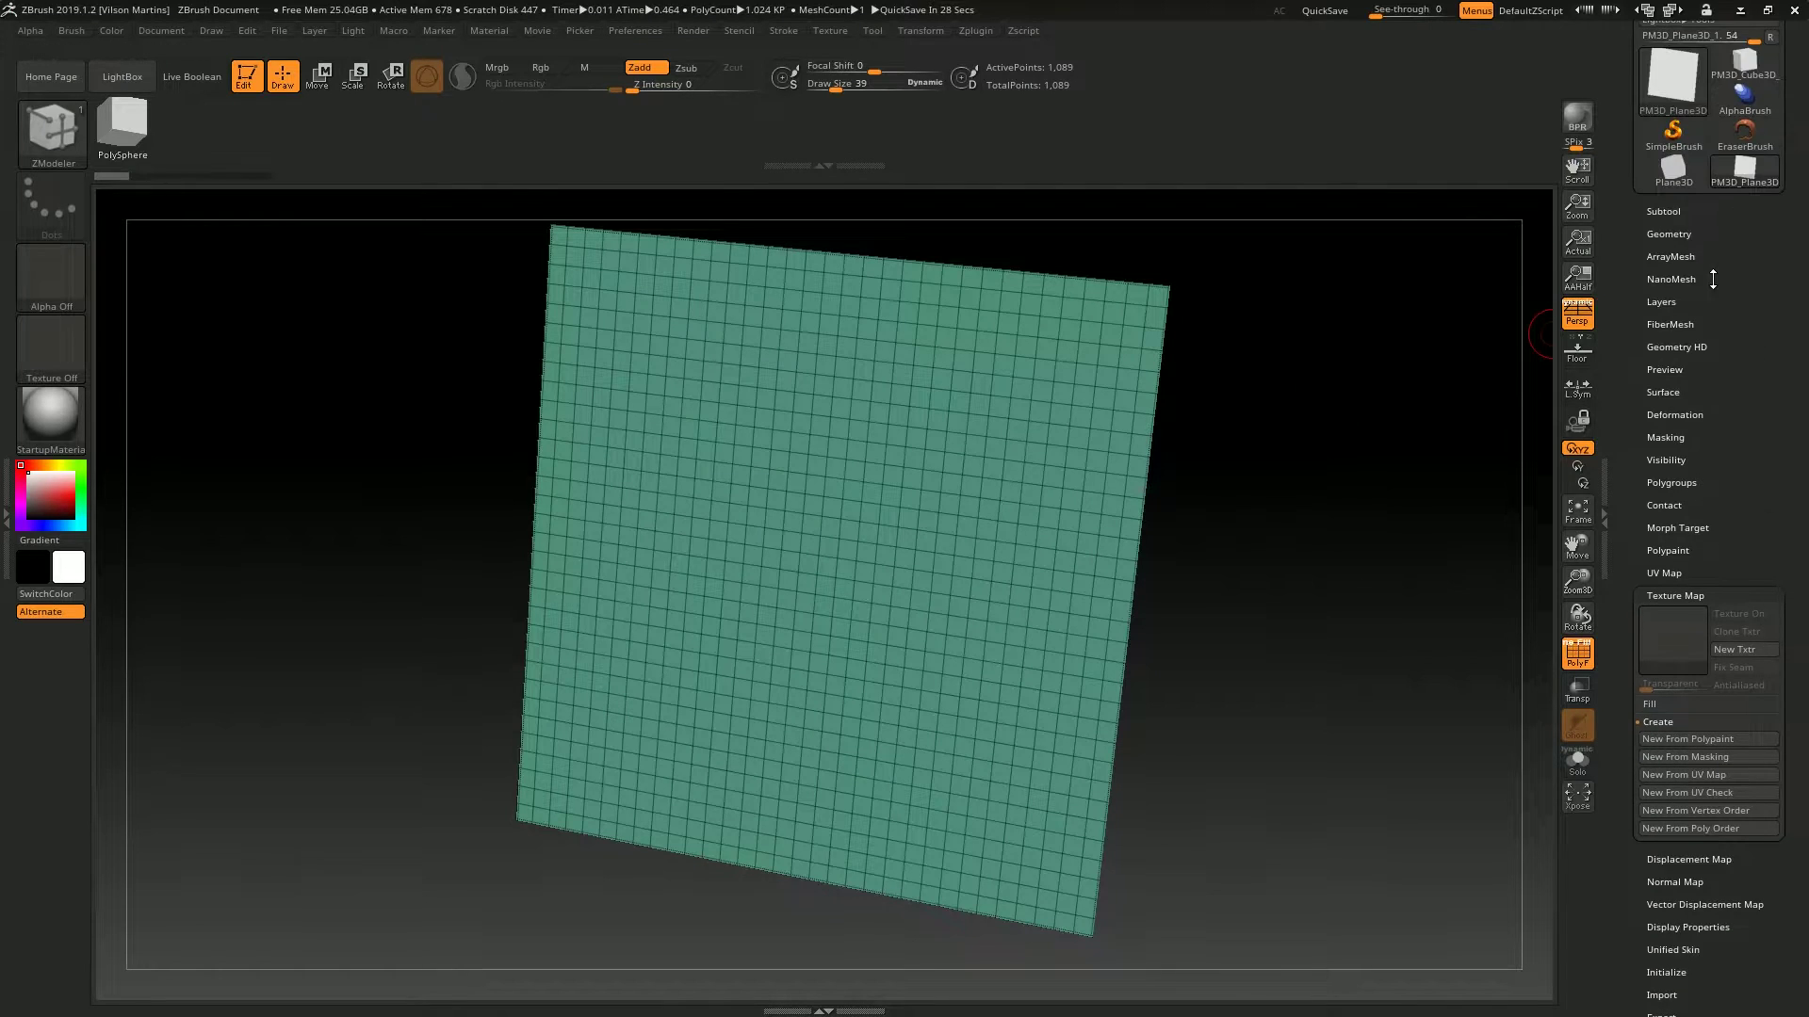
click(1669, 233)
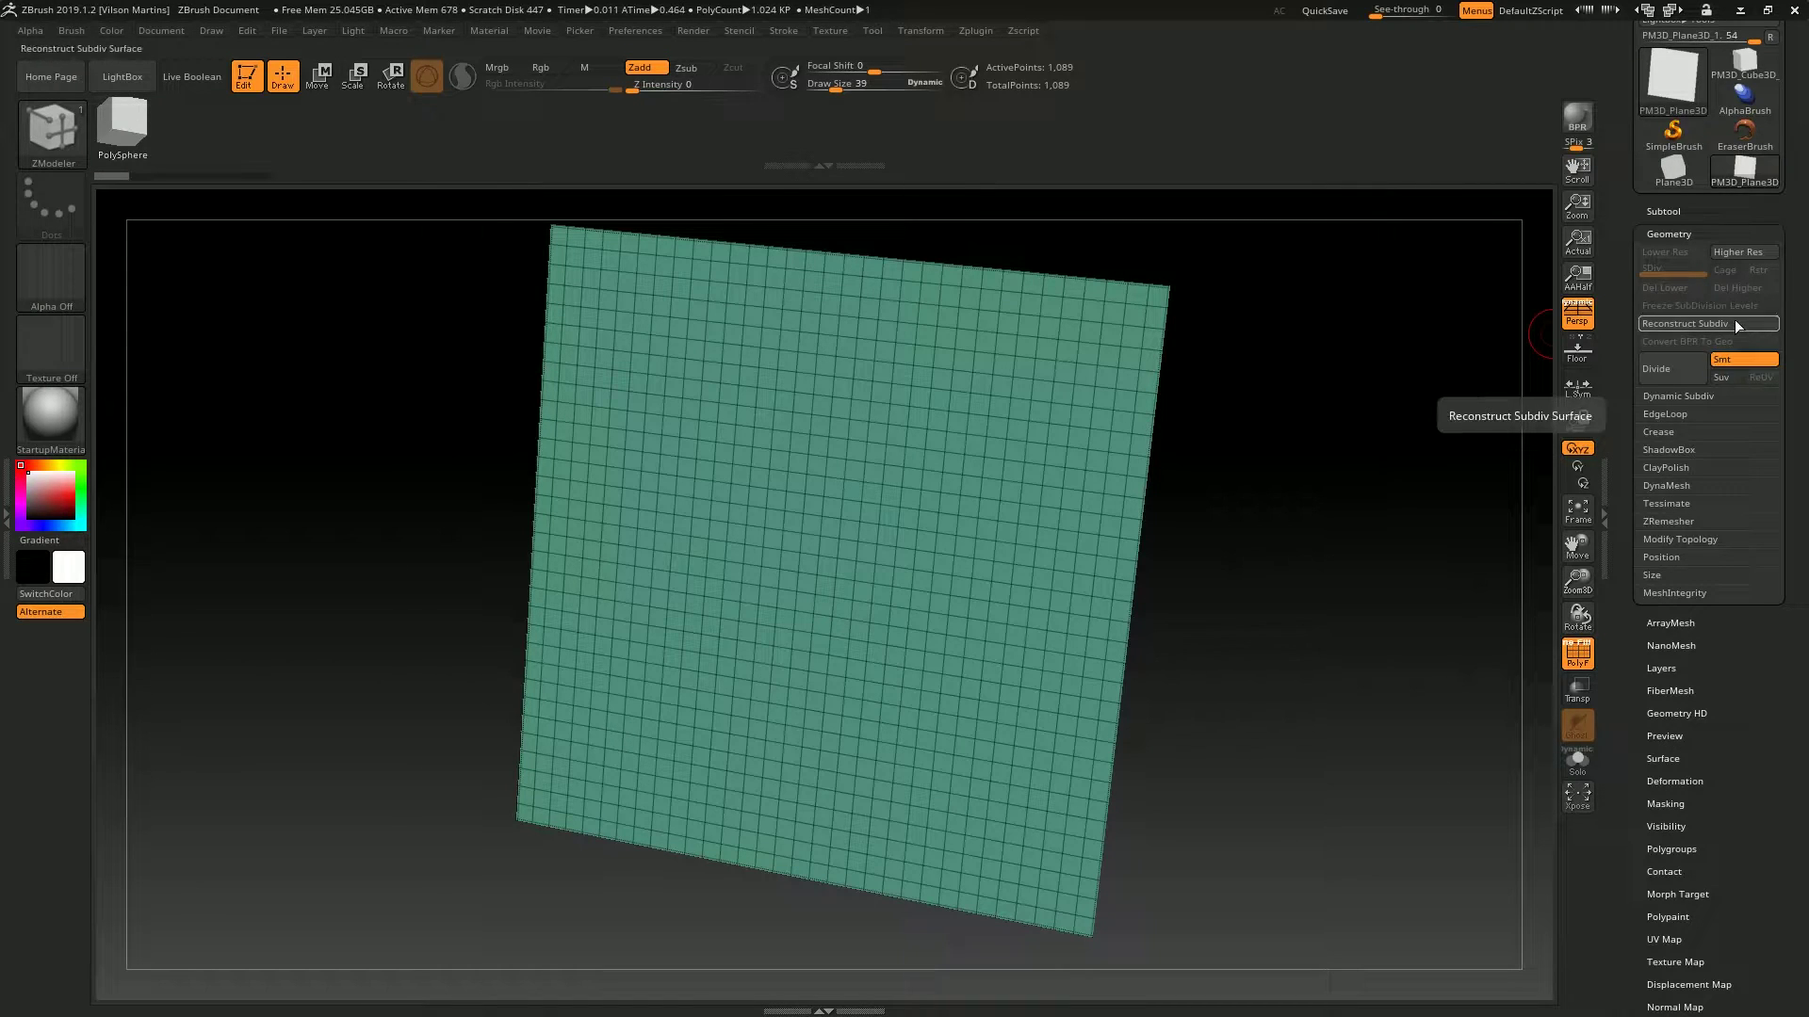
click(1735, 74)
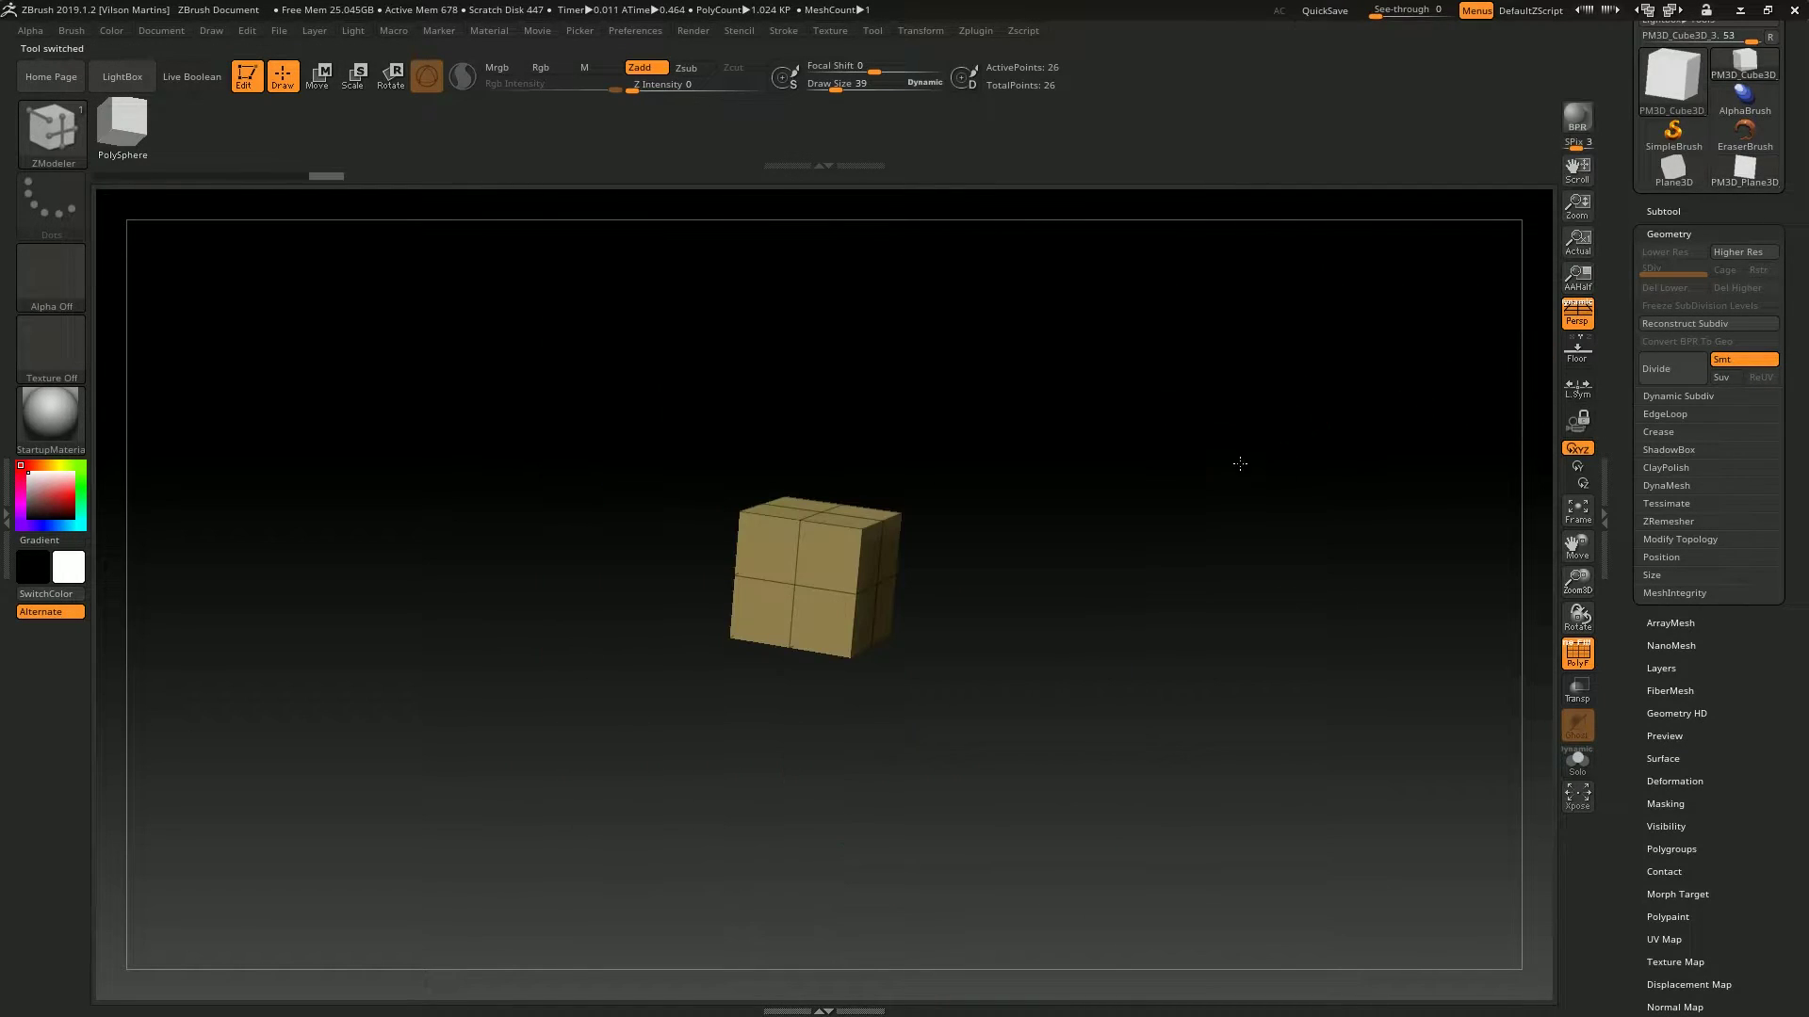
key(f)
drag(1320, 420, 1498, 443)
key(f)
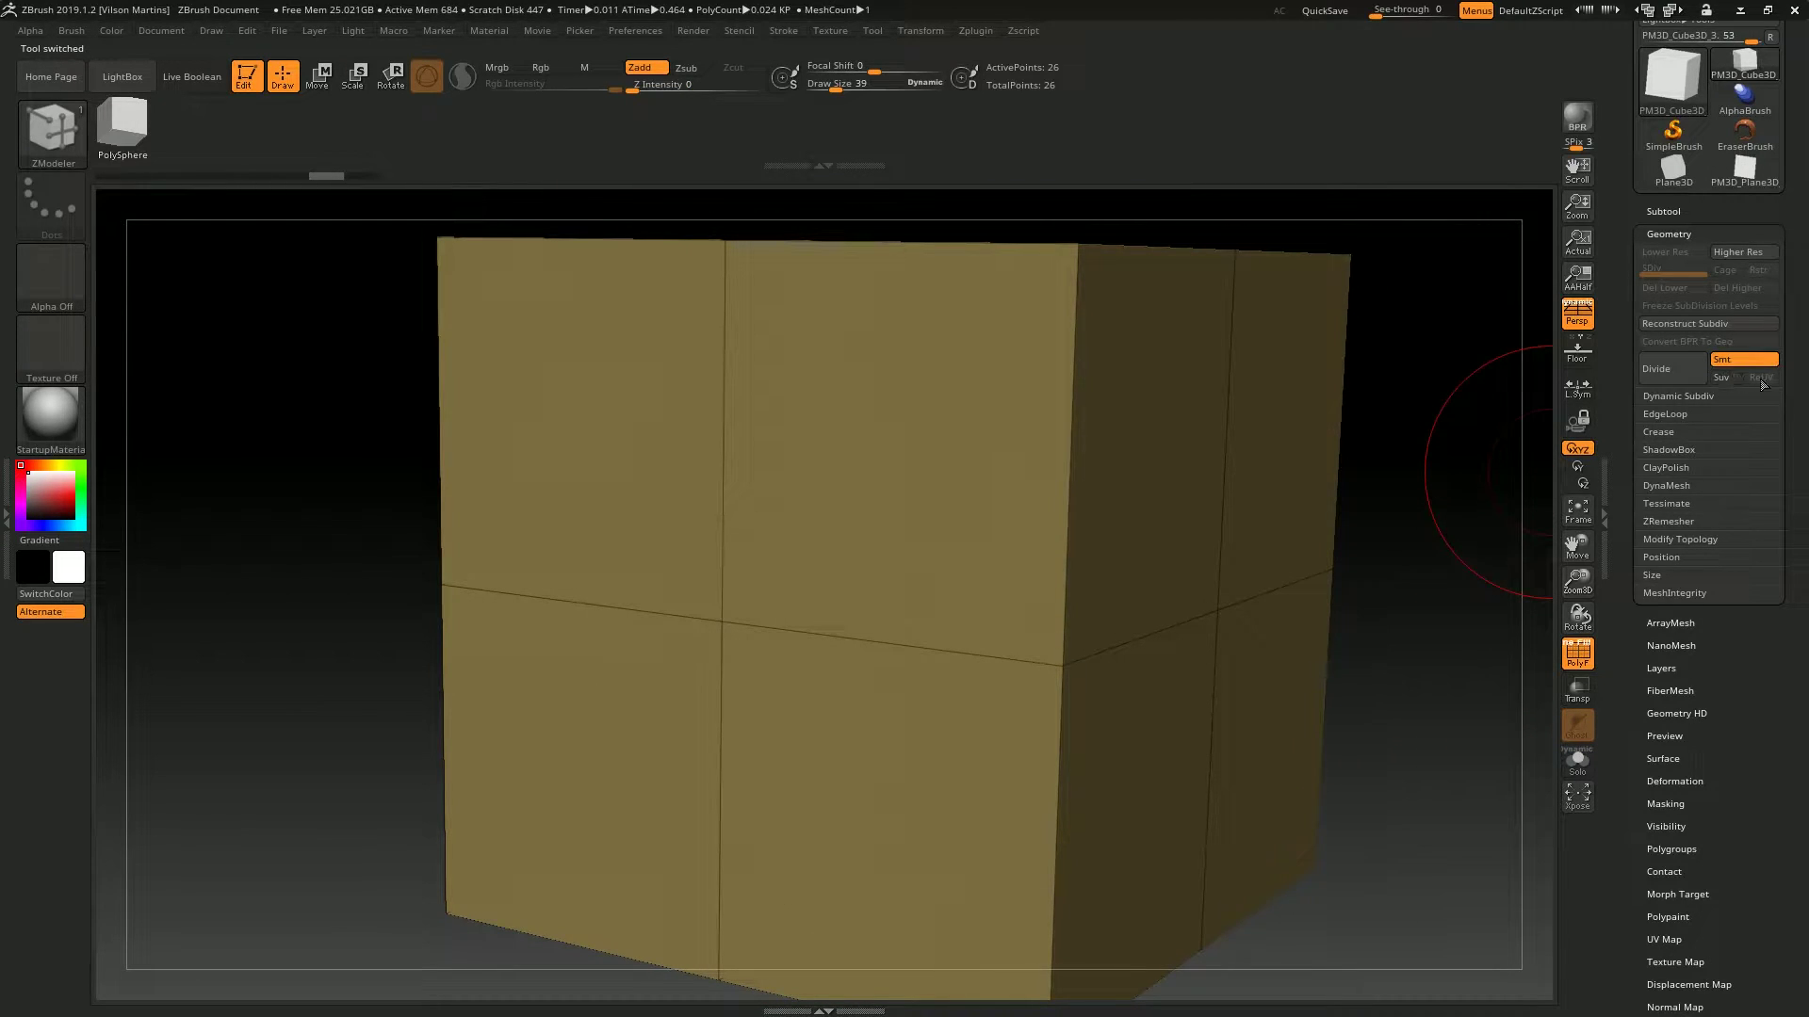
Divide the cube with Smt on until it reaches SDiv 5.
key(ctrl+d)
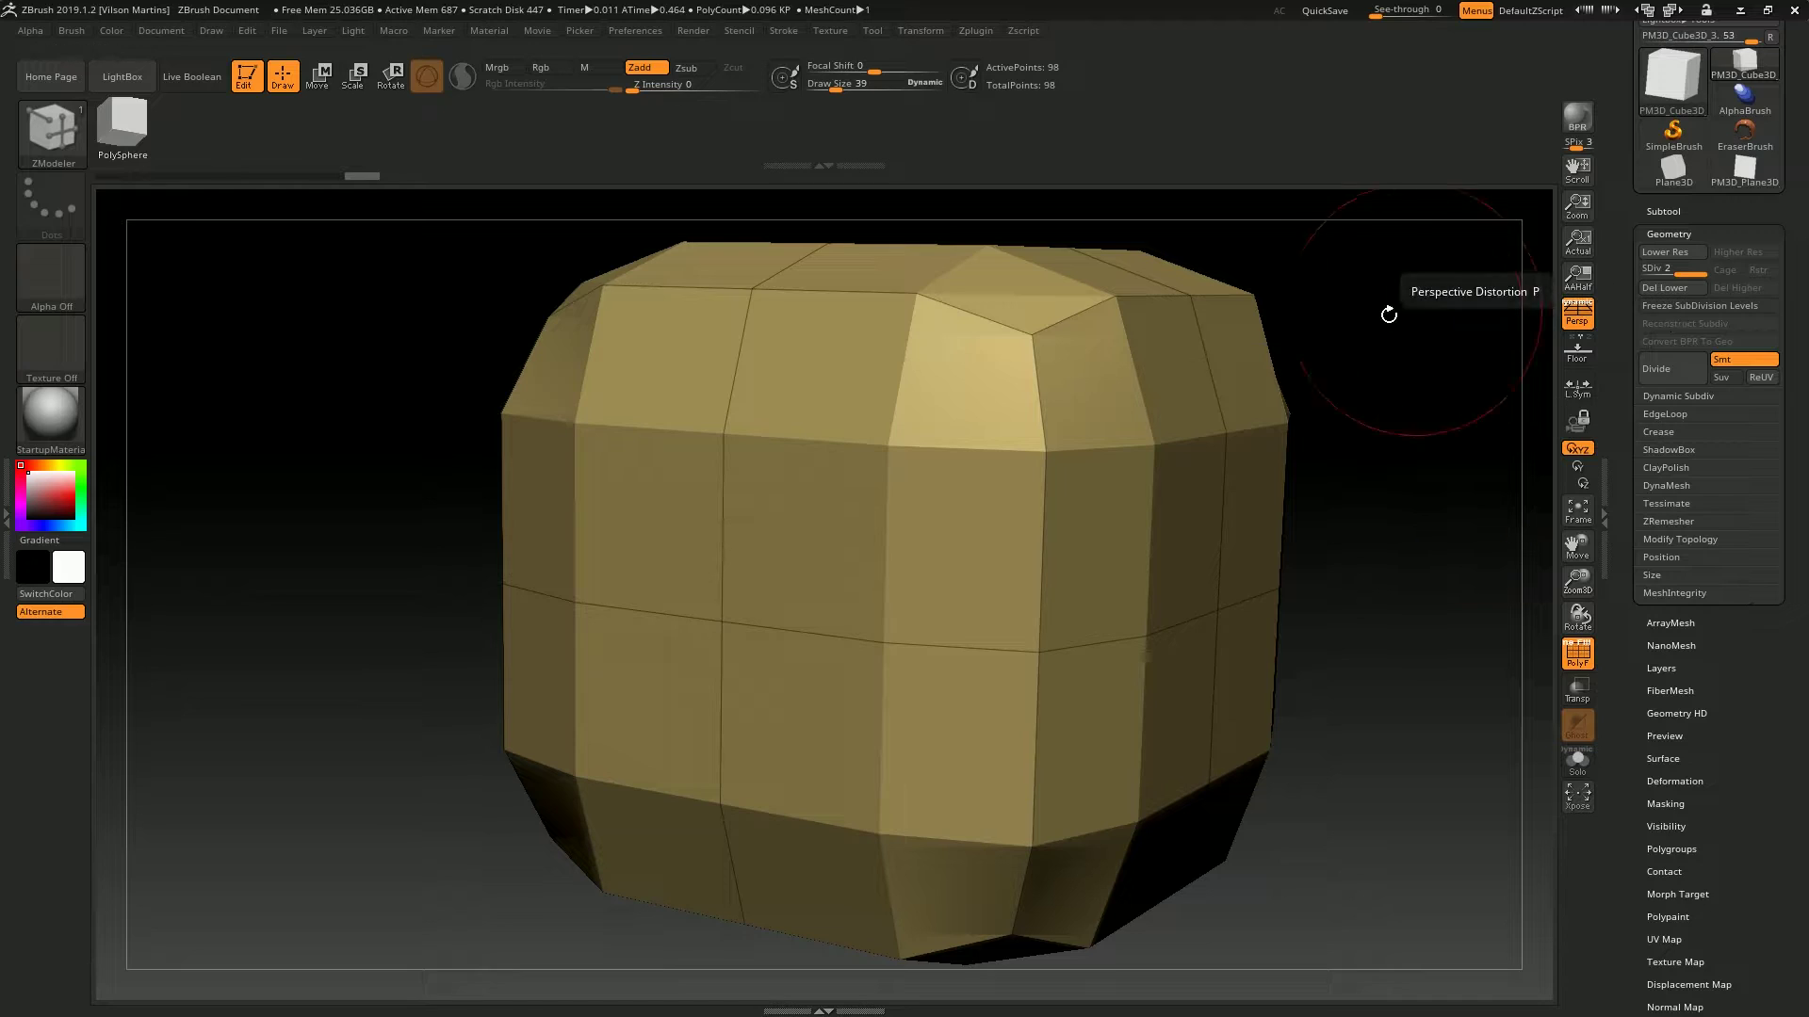
key(ctrl+d)
key(ctrl+d)
key(ctrl+d)
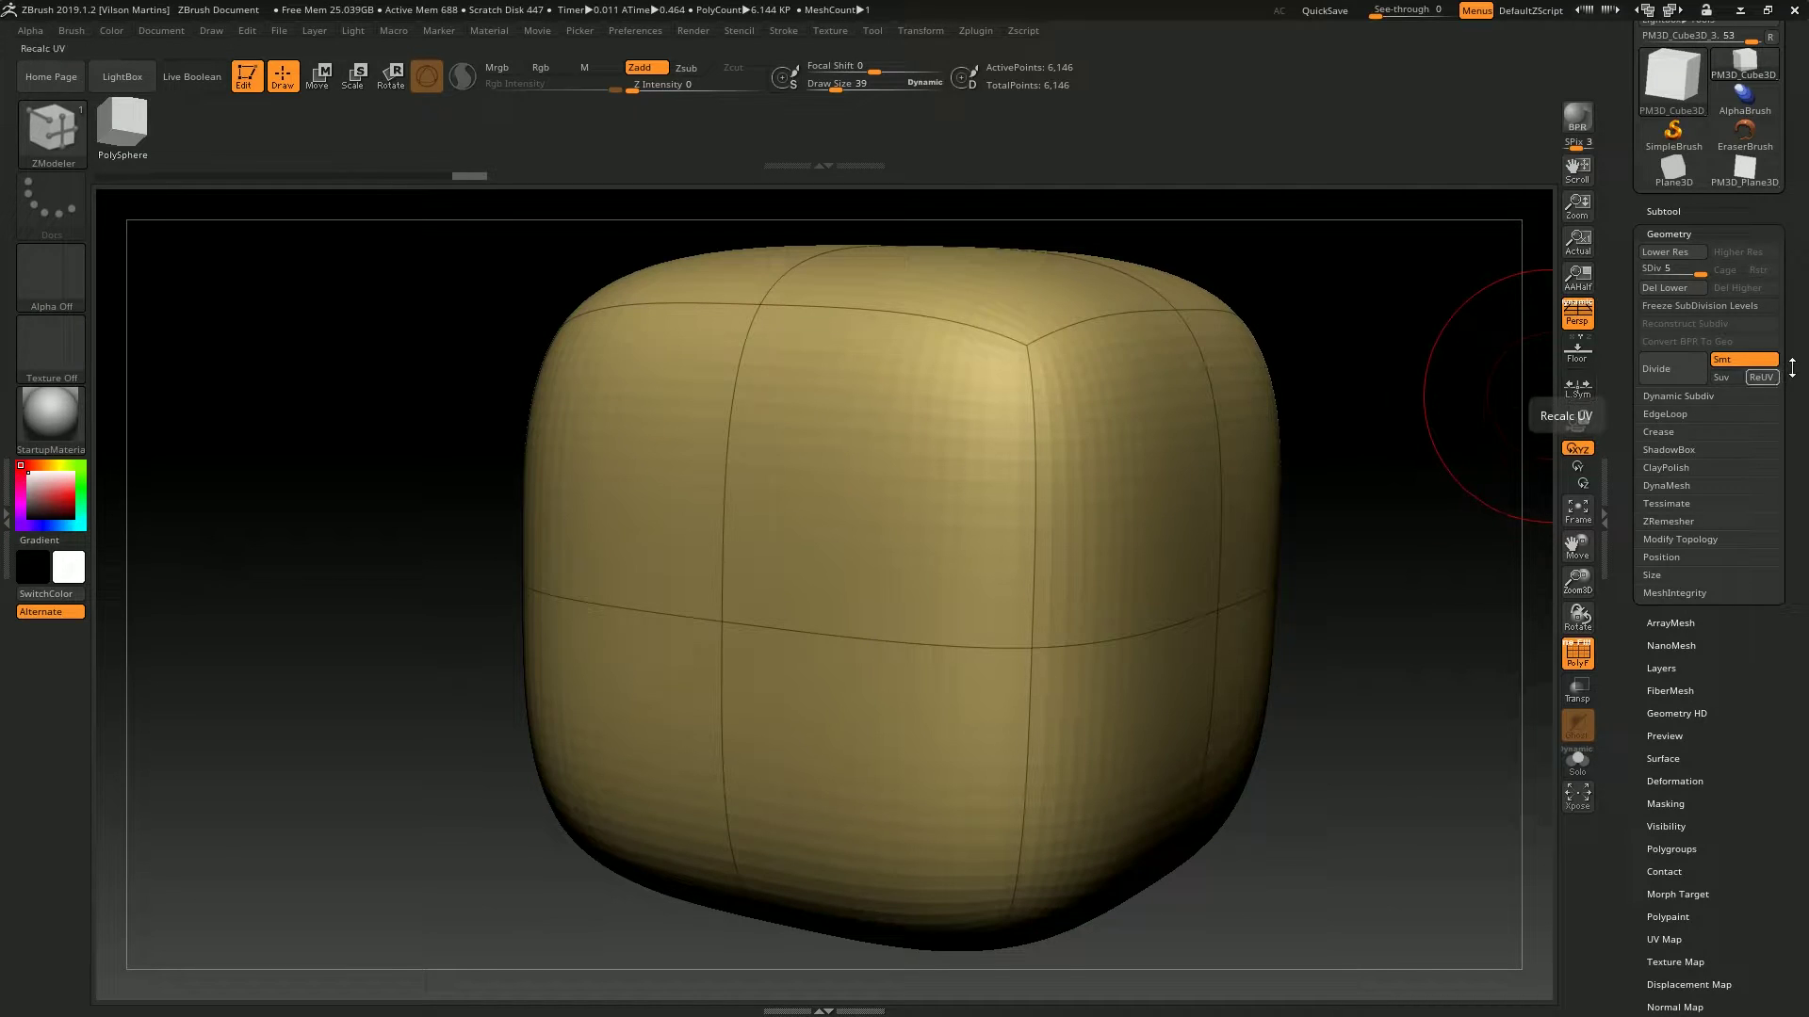
Recalculate the divided cube's UVs with ReUV.
click(1762, 378)
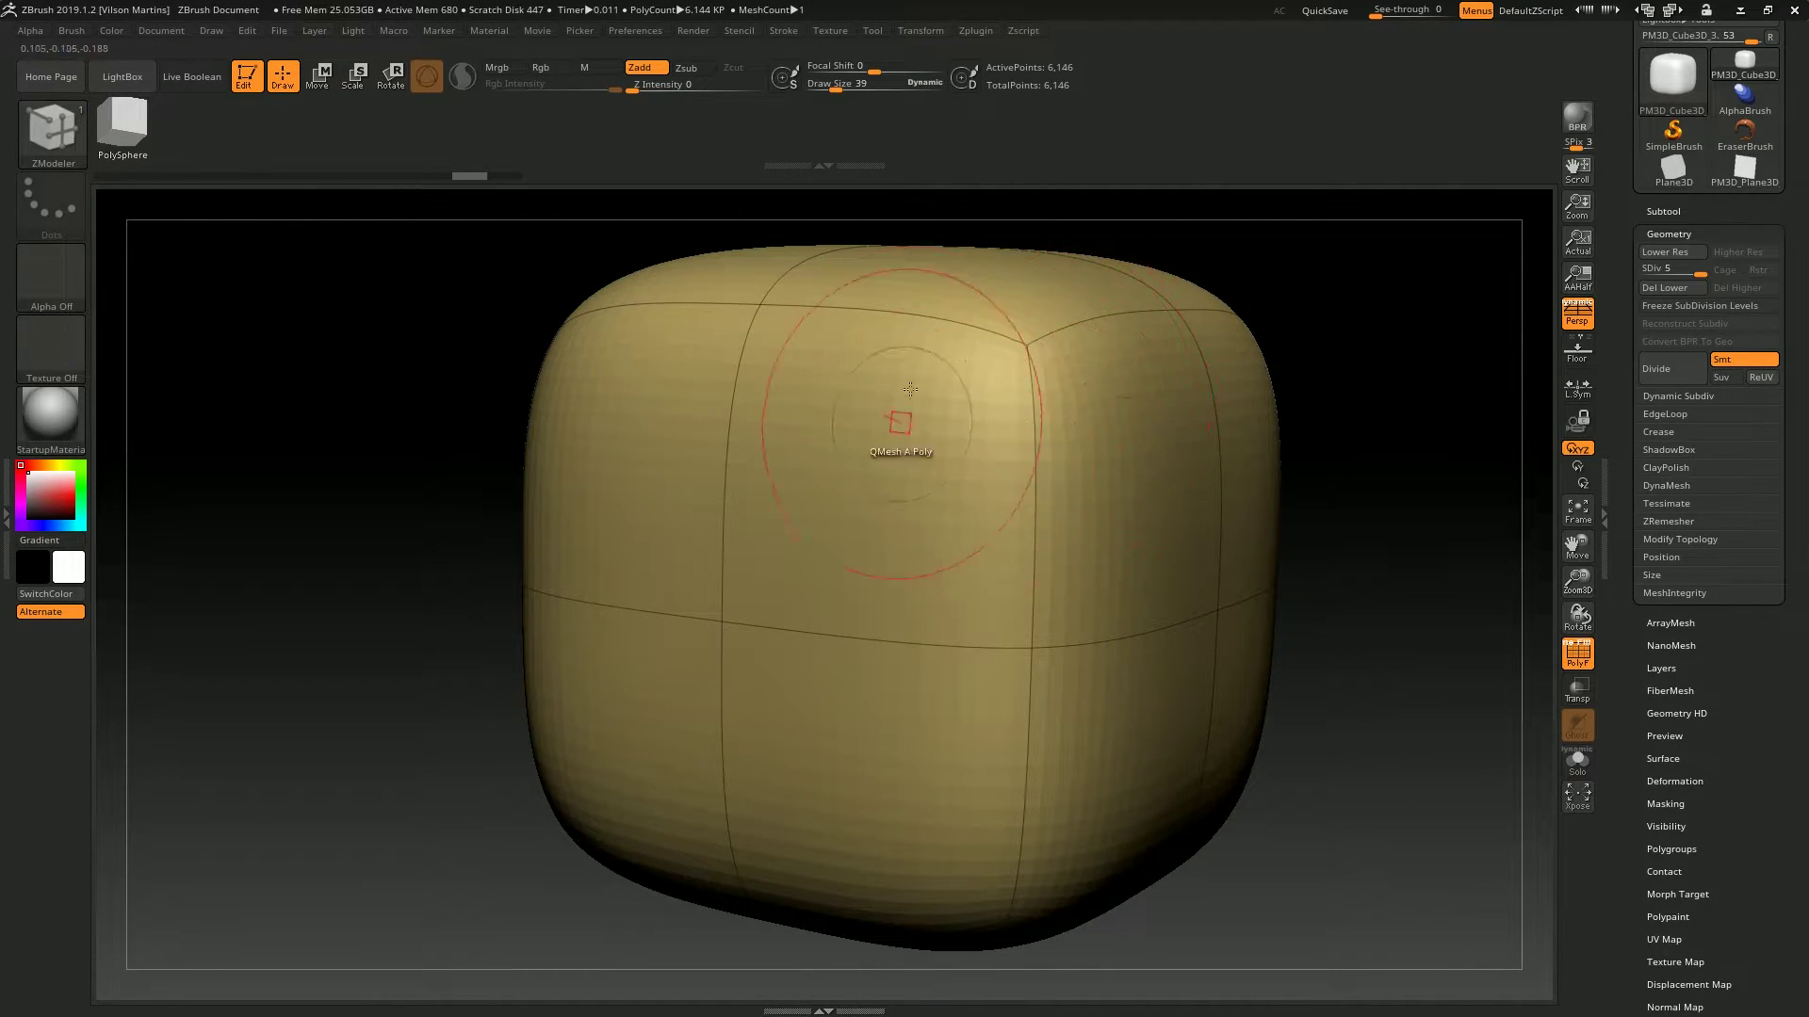
drag(1377, 307, 1441, 351)
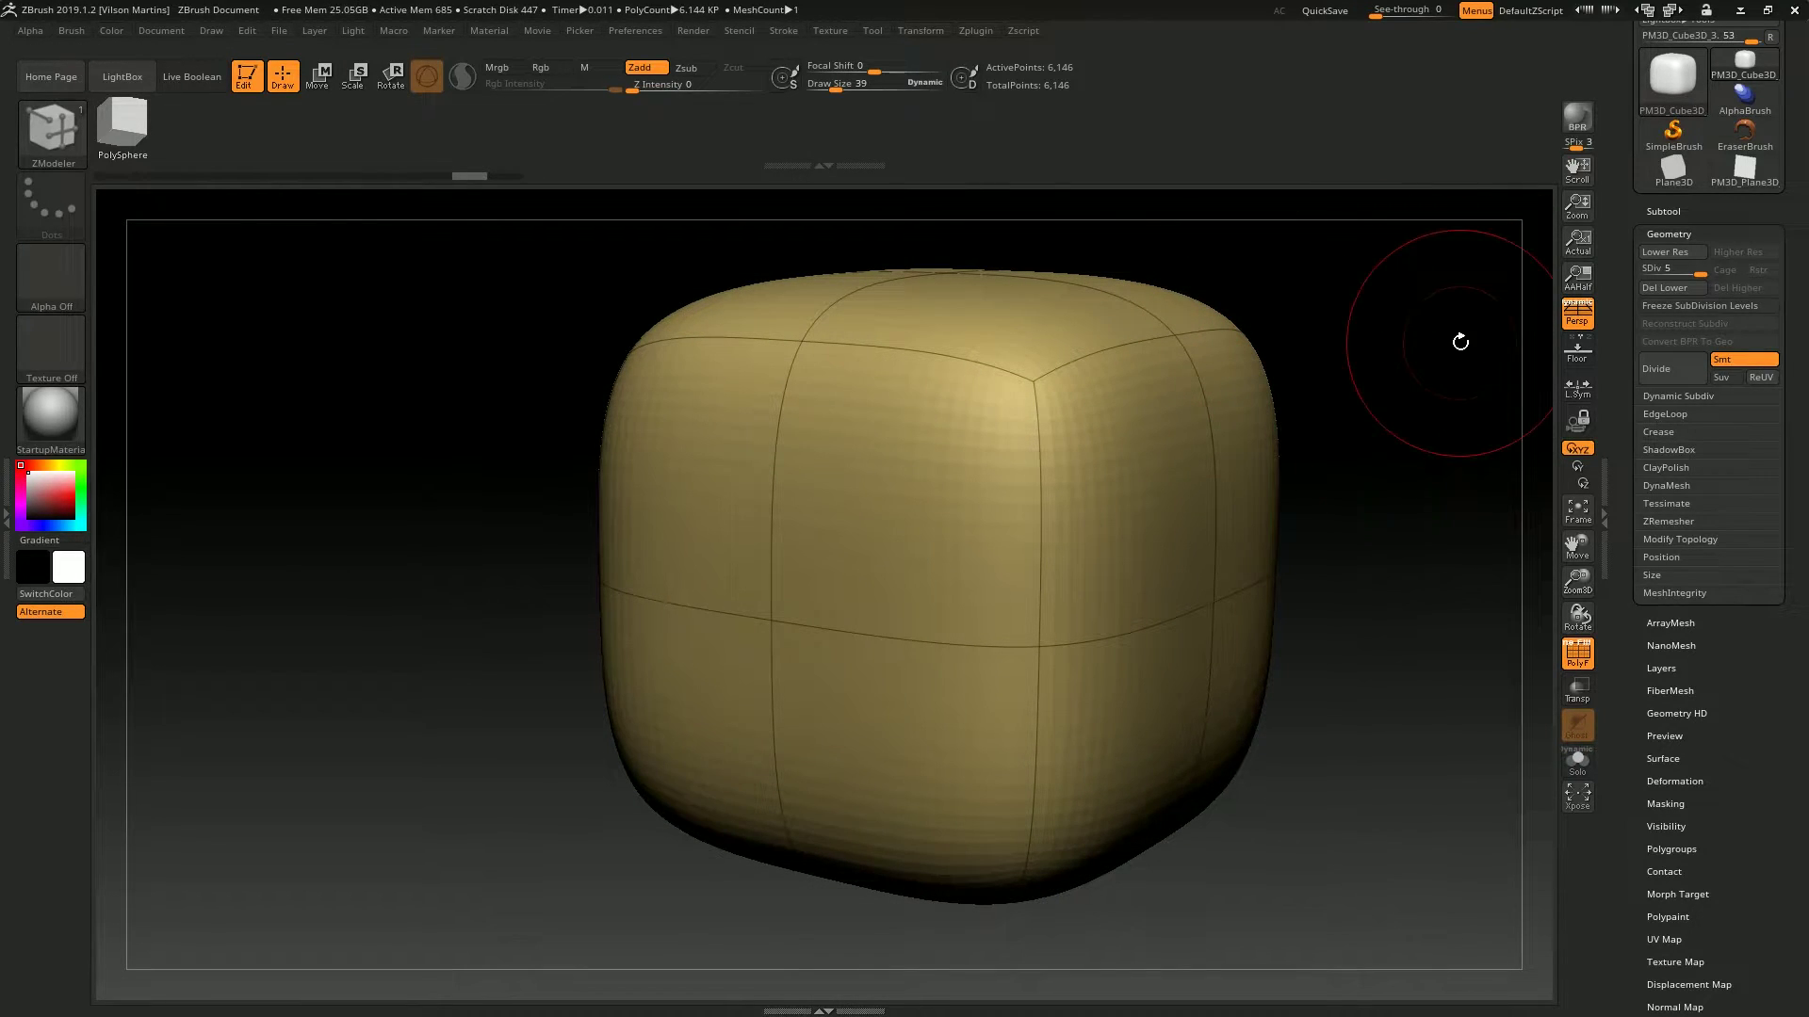
click(1751, 378)
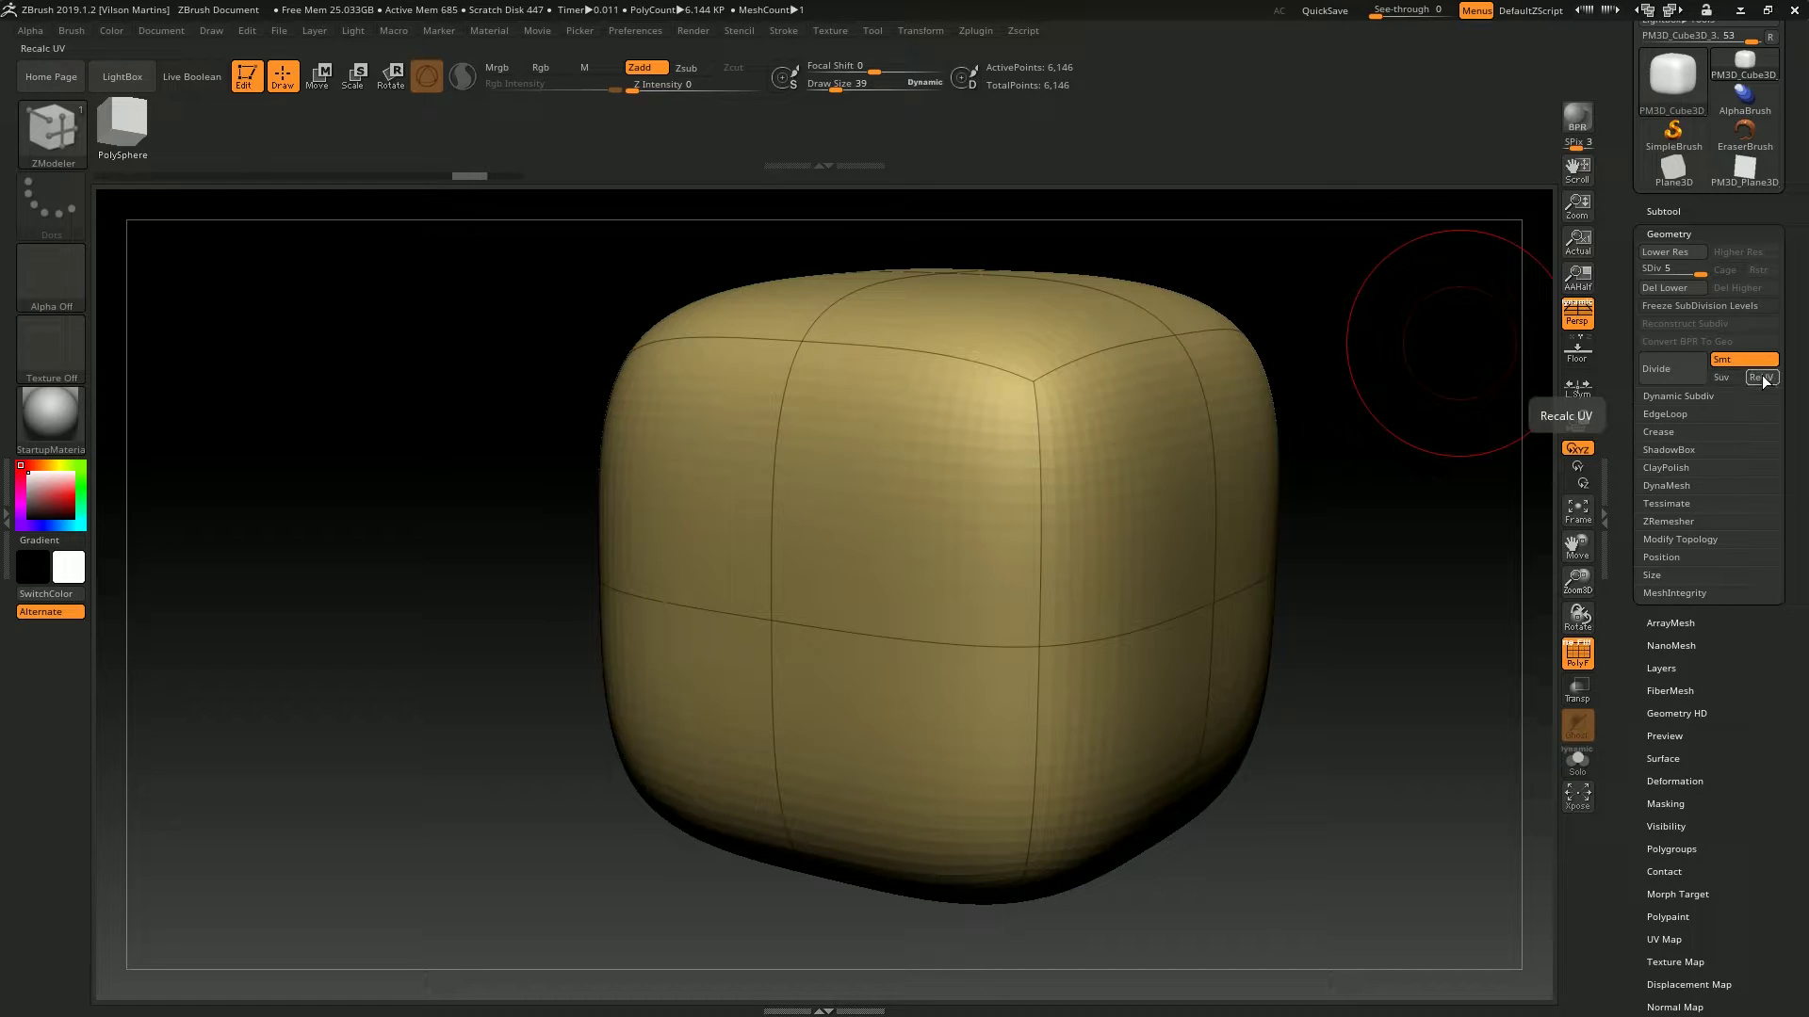
drag(1349, 452, 1507, 379)
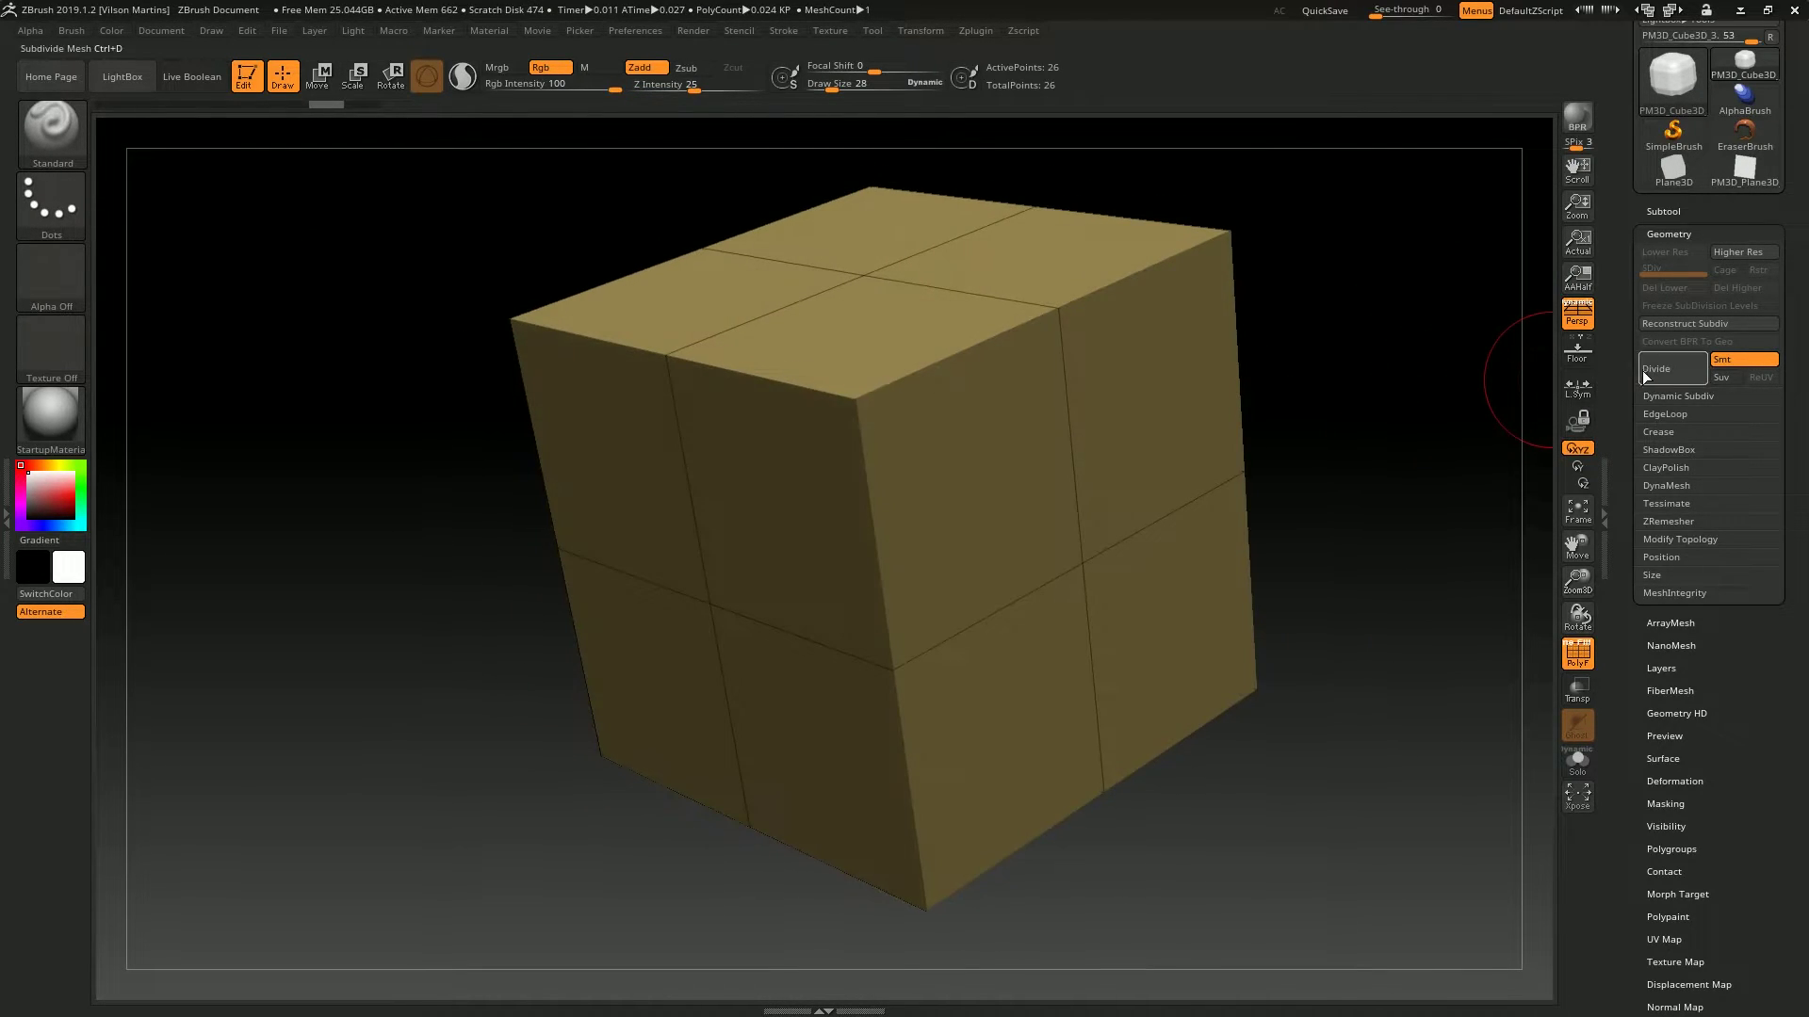
Divide the undivided cube again with Smt on, up to SDiv 5.
click(1647, 369)
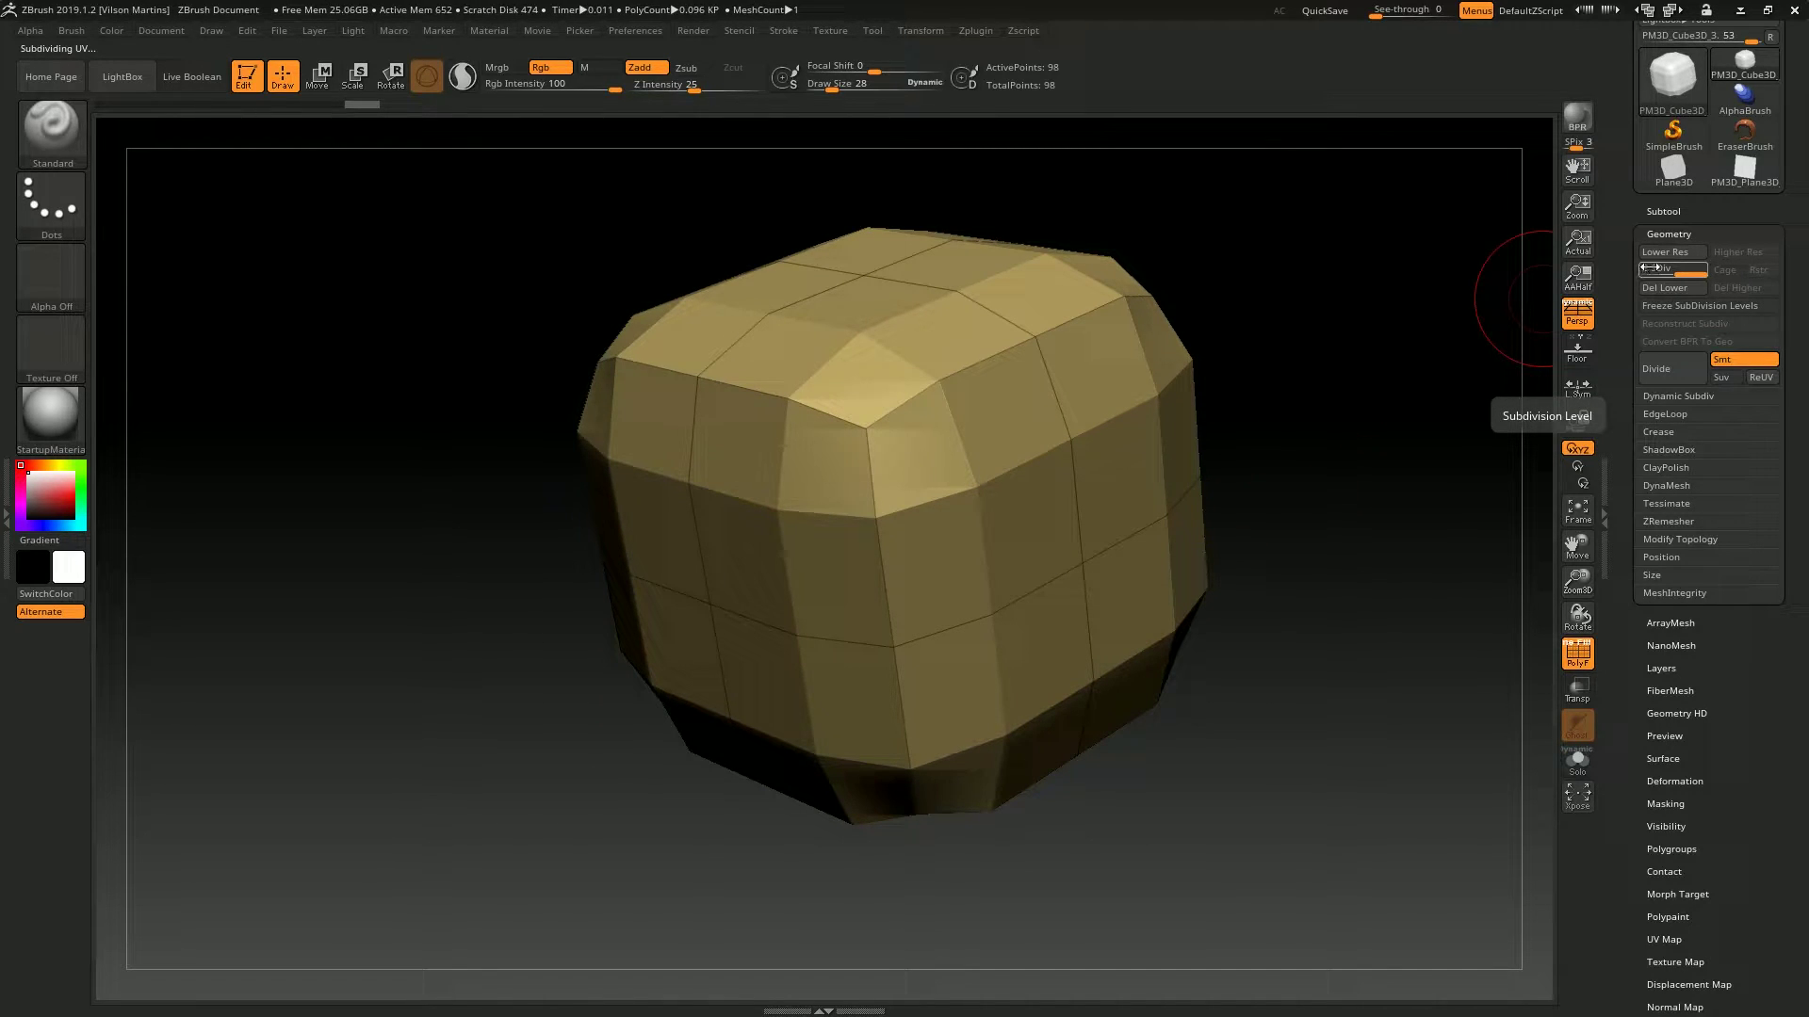
key(ctrl+d)
key(ctrl+d)
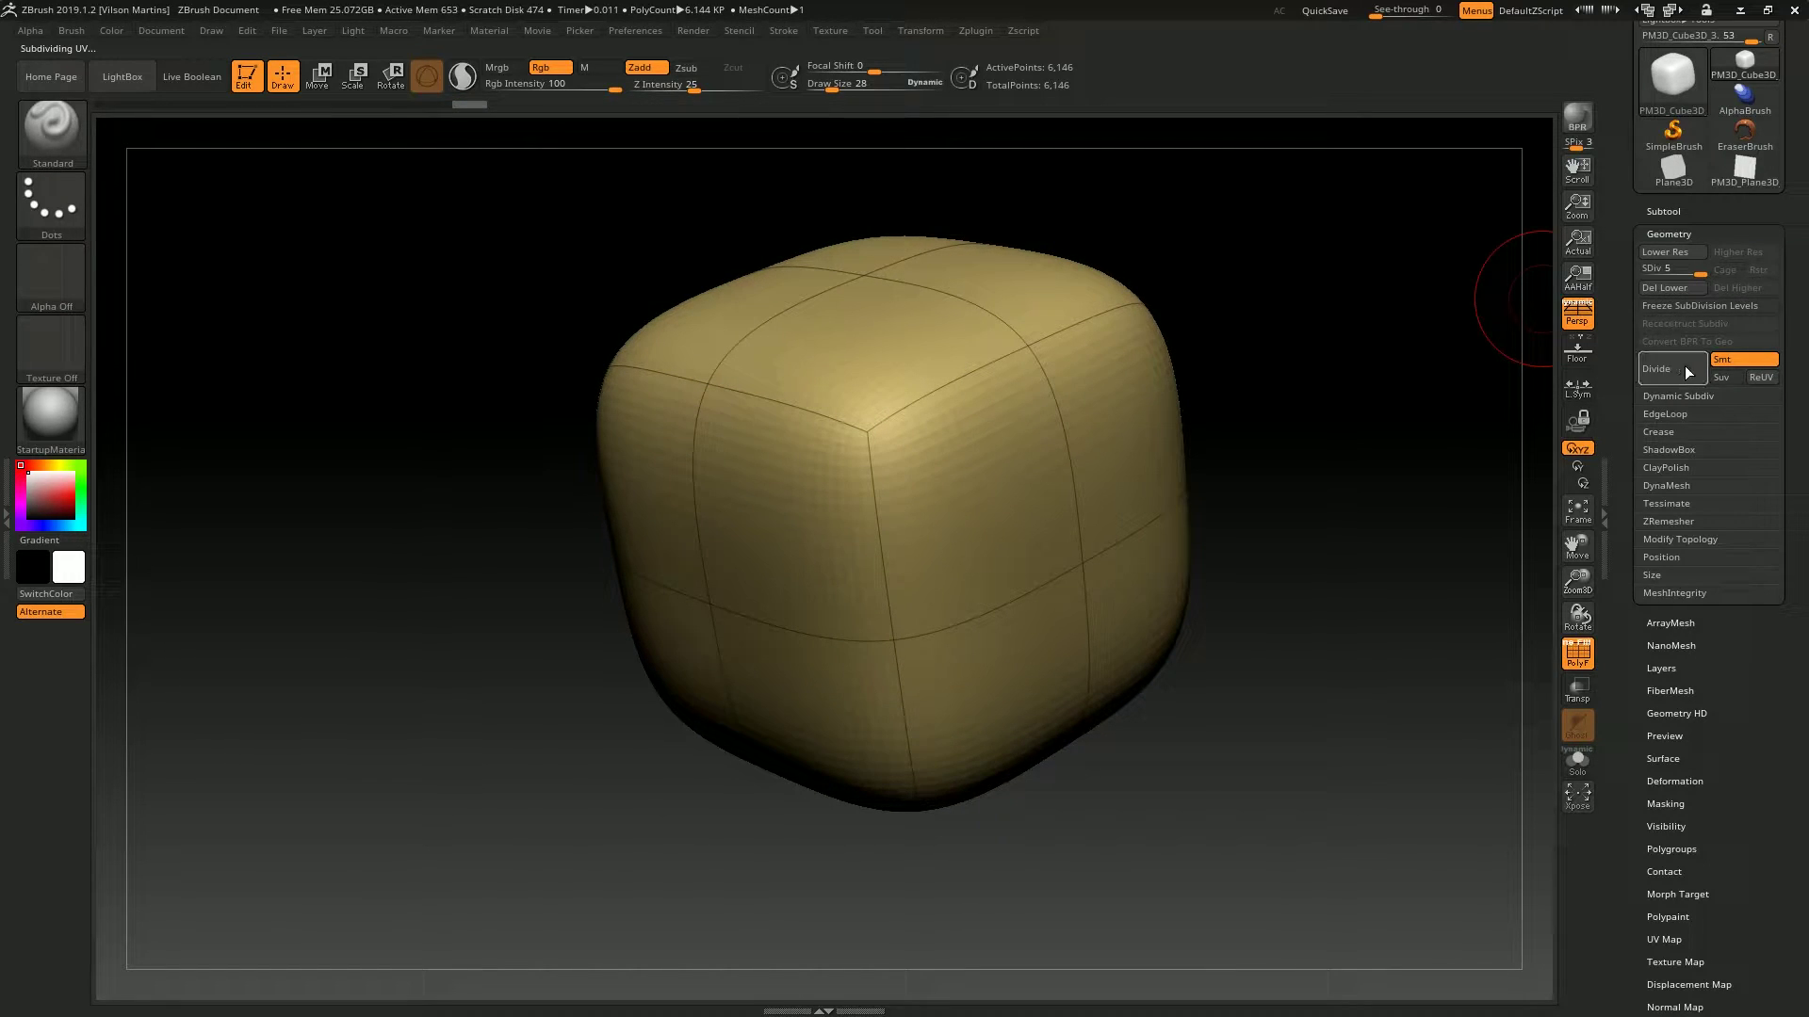
Try vertical Standard brush strokes on the cube's side at SDiv 5 and undo each one.
drag(1489, 316, 1131, 510)
drag(1086, 402, 1046, 754)
key(ctrl+z)
drag(1131, 424, 1111, 782)
key(ctrl+z)
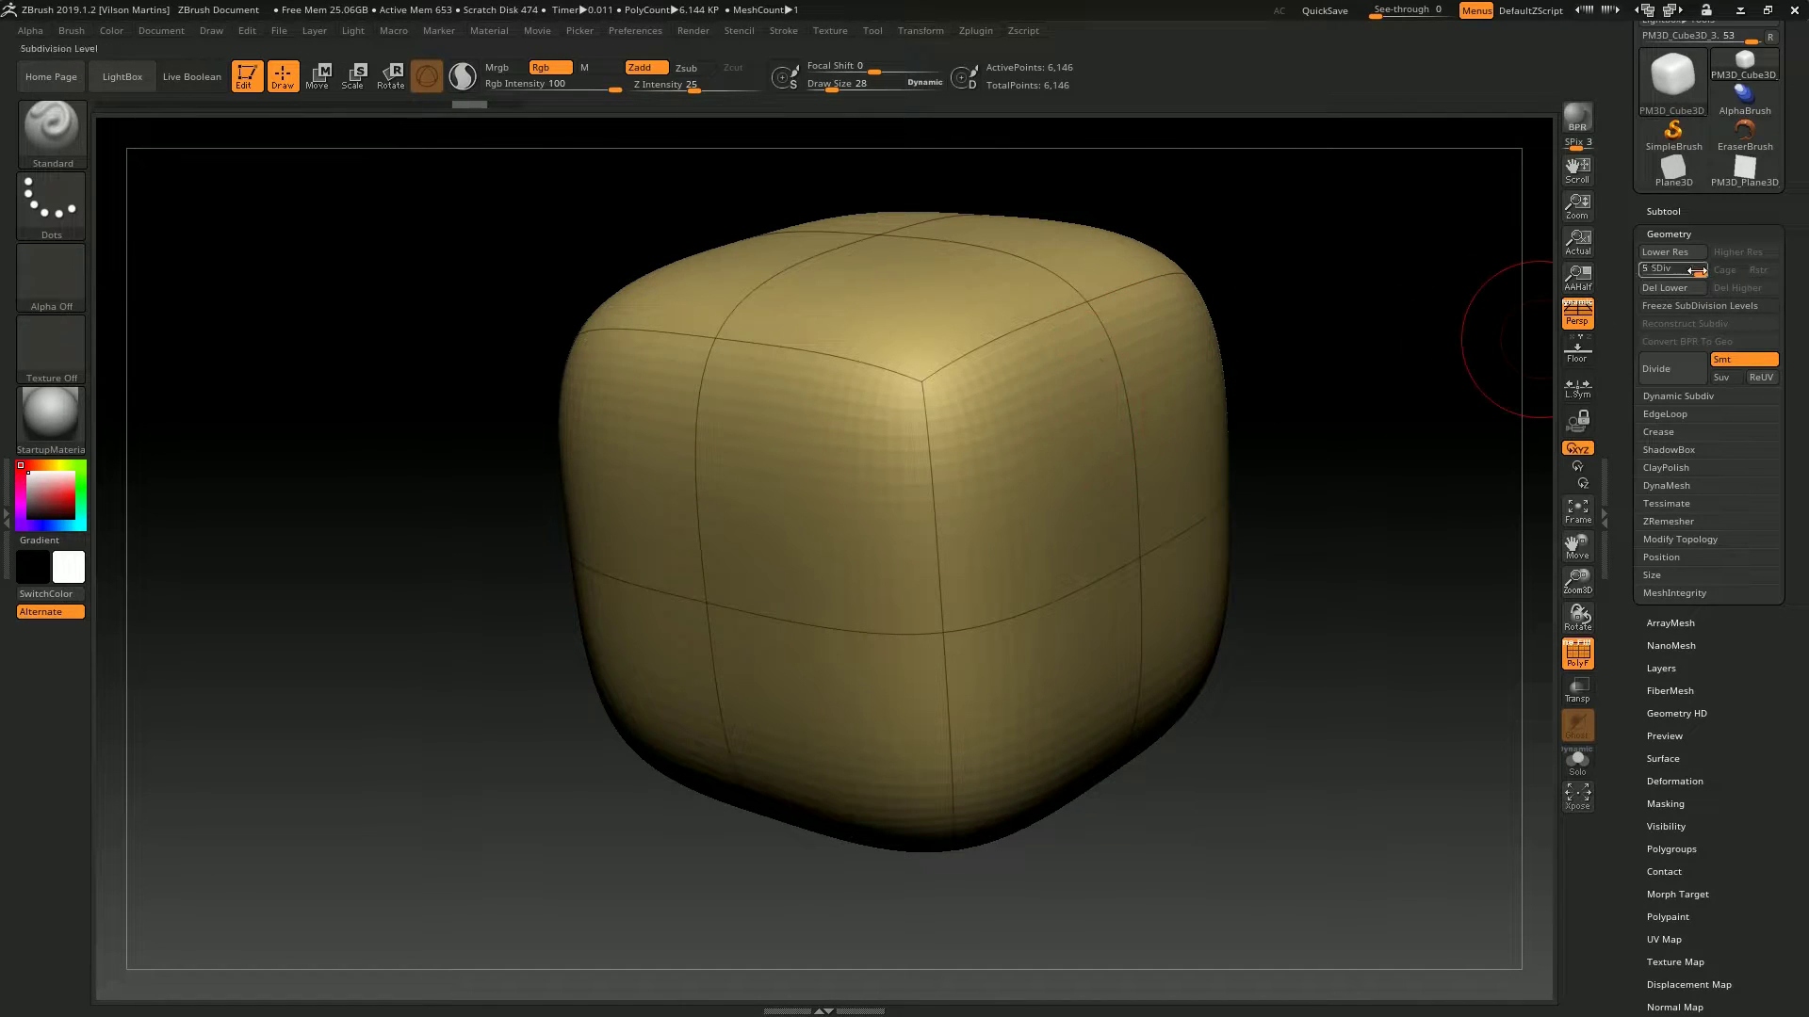
Check the cube at SDiv 2, return to its highest level and divide it to SDiv 6.
click(1650, 272)
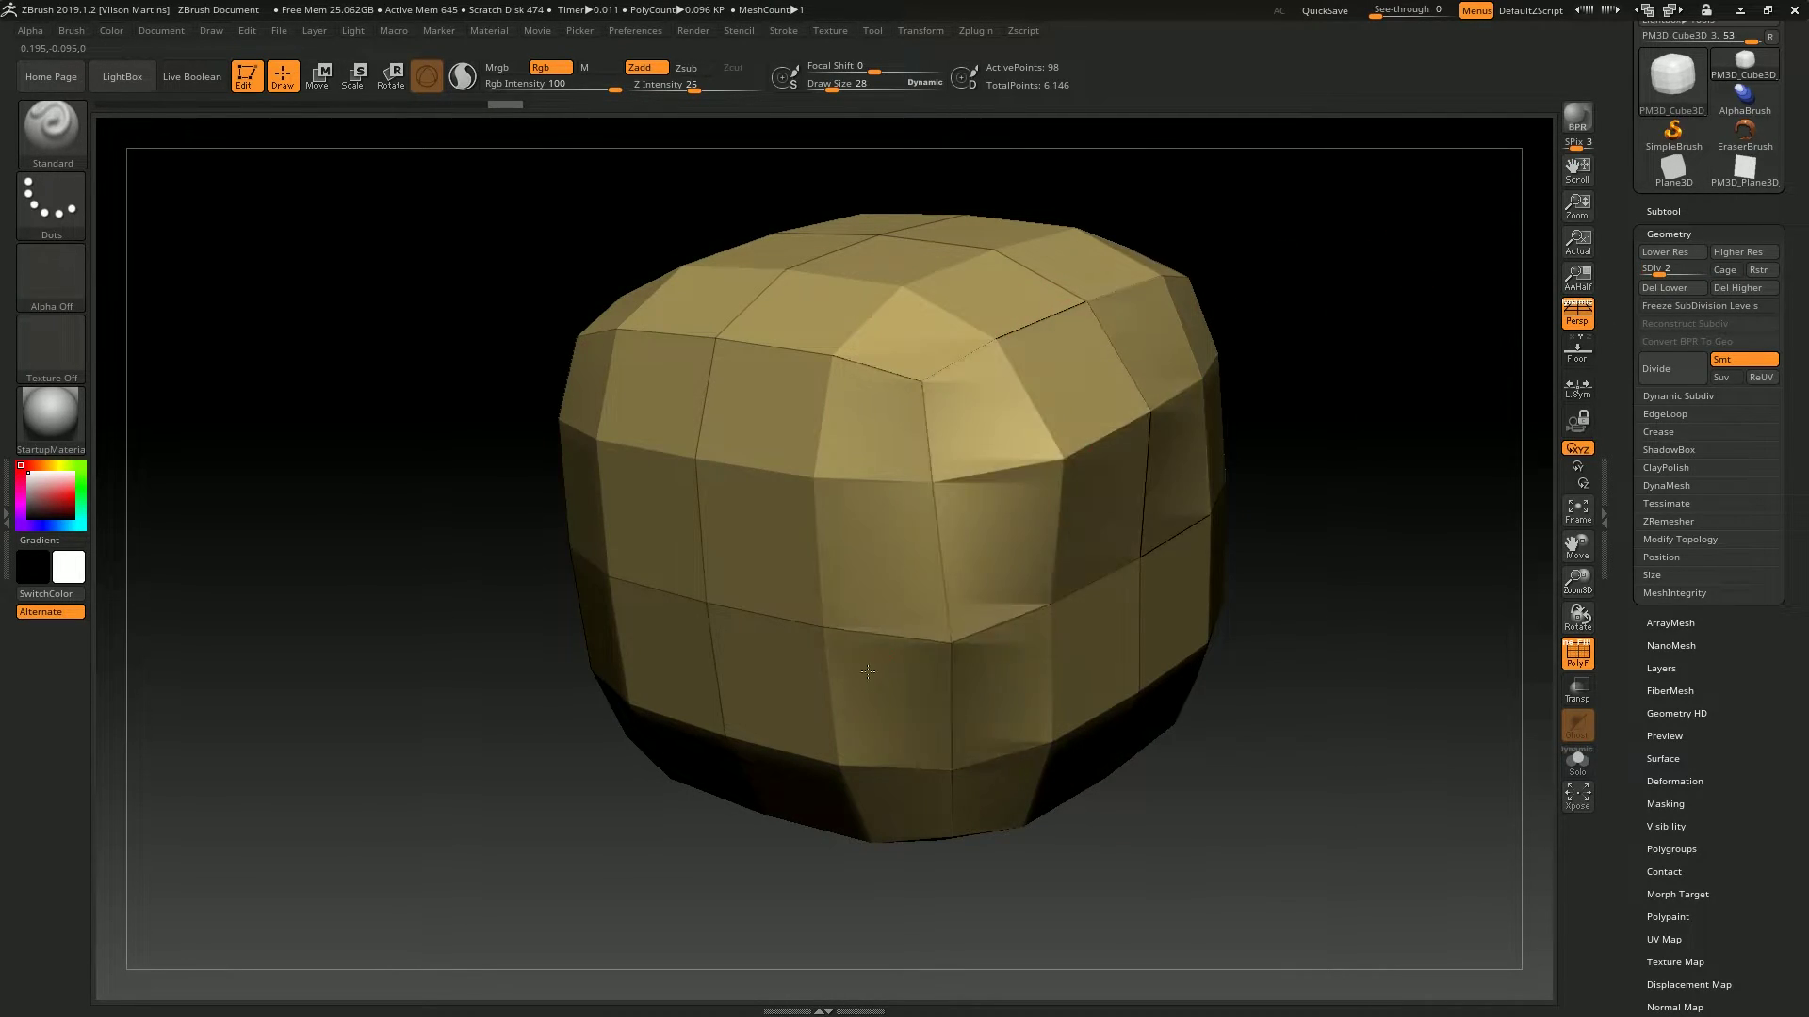
click(1693, 273)
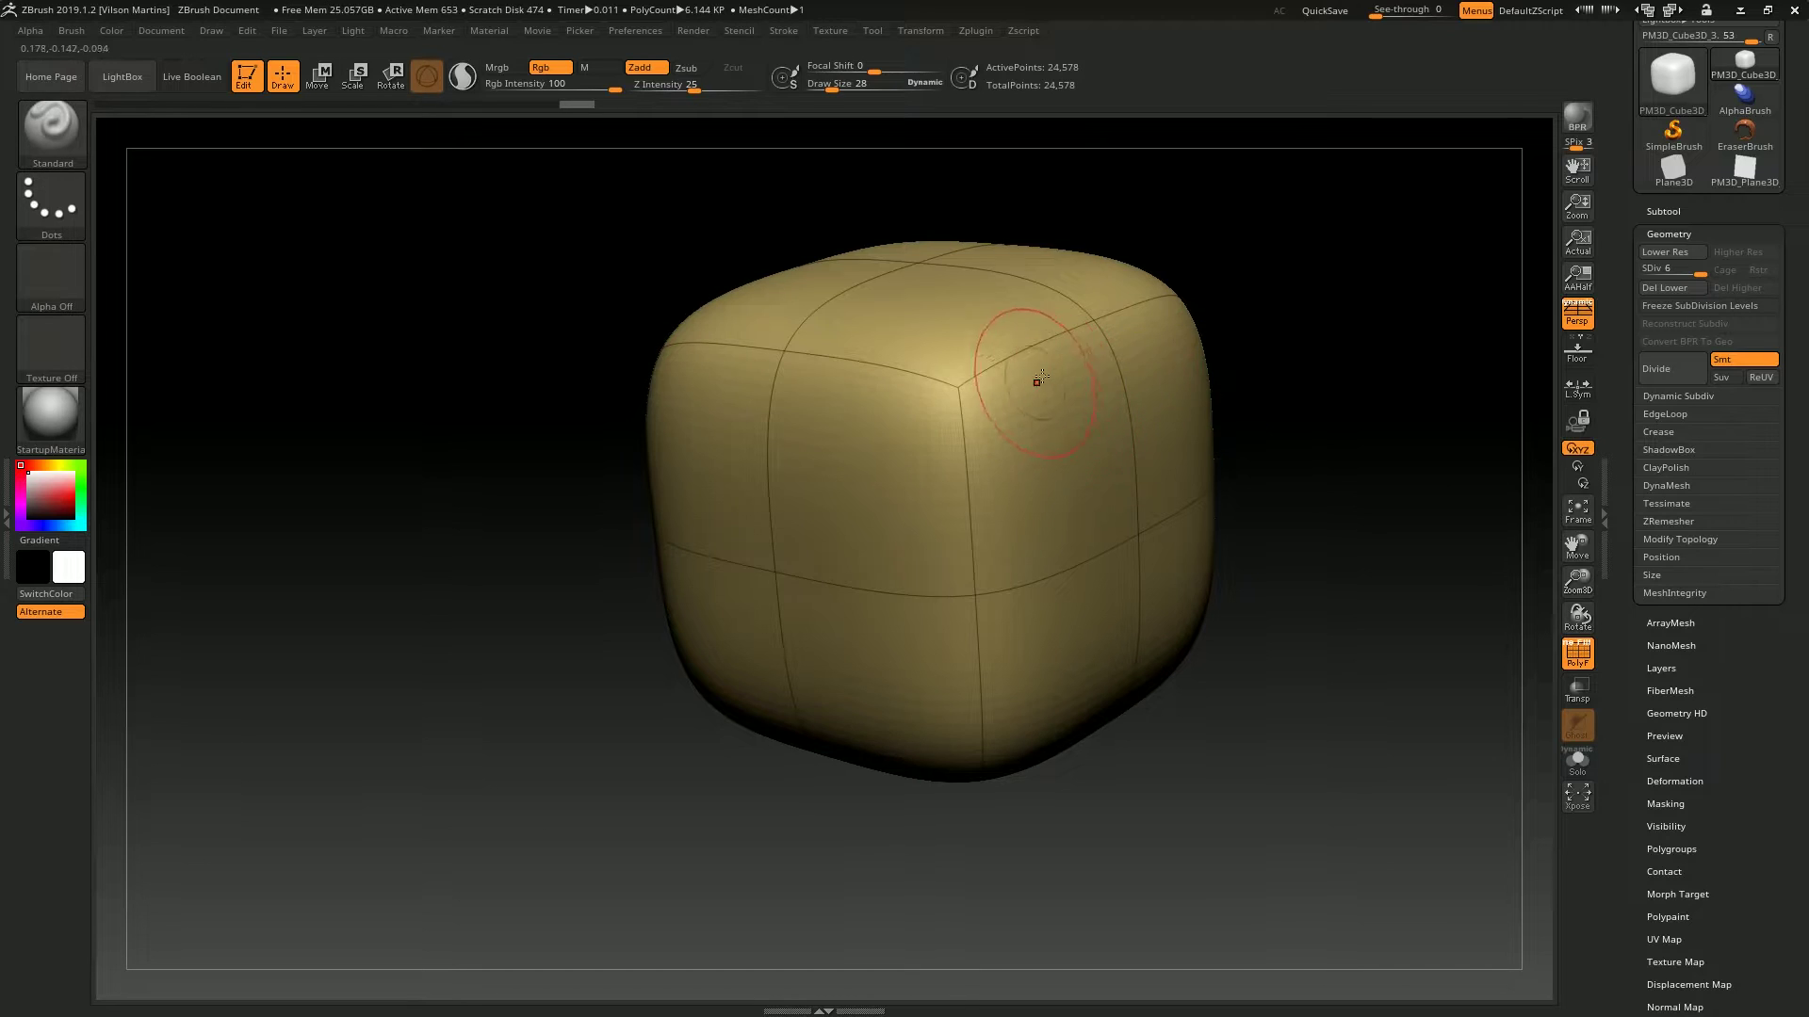
key(ctrl+d)
Try Standard brush strokes with different draw sizes on the SDiv 6 cube and undo them.
drag(1392, 375, 1199, 403)
text(s51)
drag(1079, 442, 1061, 442)
right_drag(981, 392, 1022, 376)
mouse_move(1037, 351)
mouse_down()
mouse_move(942, 415)
mouse_move(890, 490)
mouse_move(1065, 565)
mouse_up()
key(ctrl+z)
mouse_move(1168, 396)
mouse_down()
mouse_move(1301, 323)
mouse_move(1011, 358)
mouse_up()
key(ctrl+z)
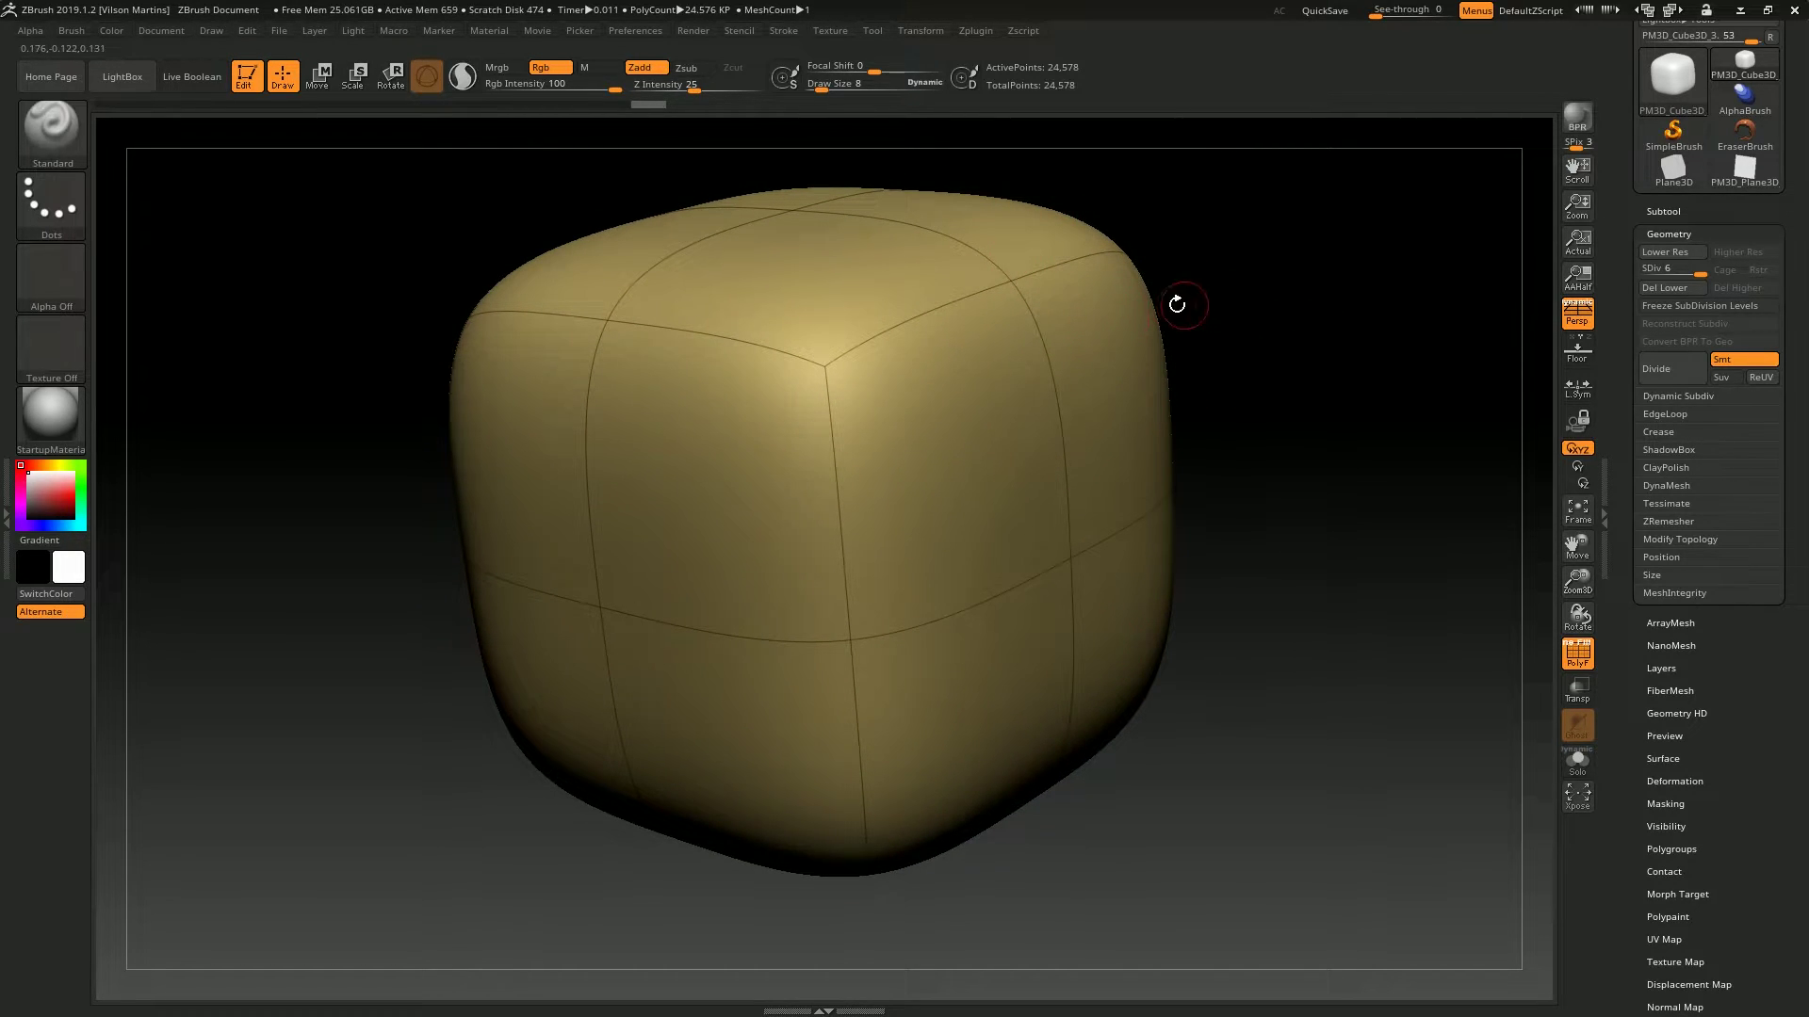
Enlarge the brush to a draw size of 58 and switch to the Move brush.
key(bracketright)
key(bracketright)
key(bracketright)
key(s)
drag(1235, 510, 1241, 510)
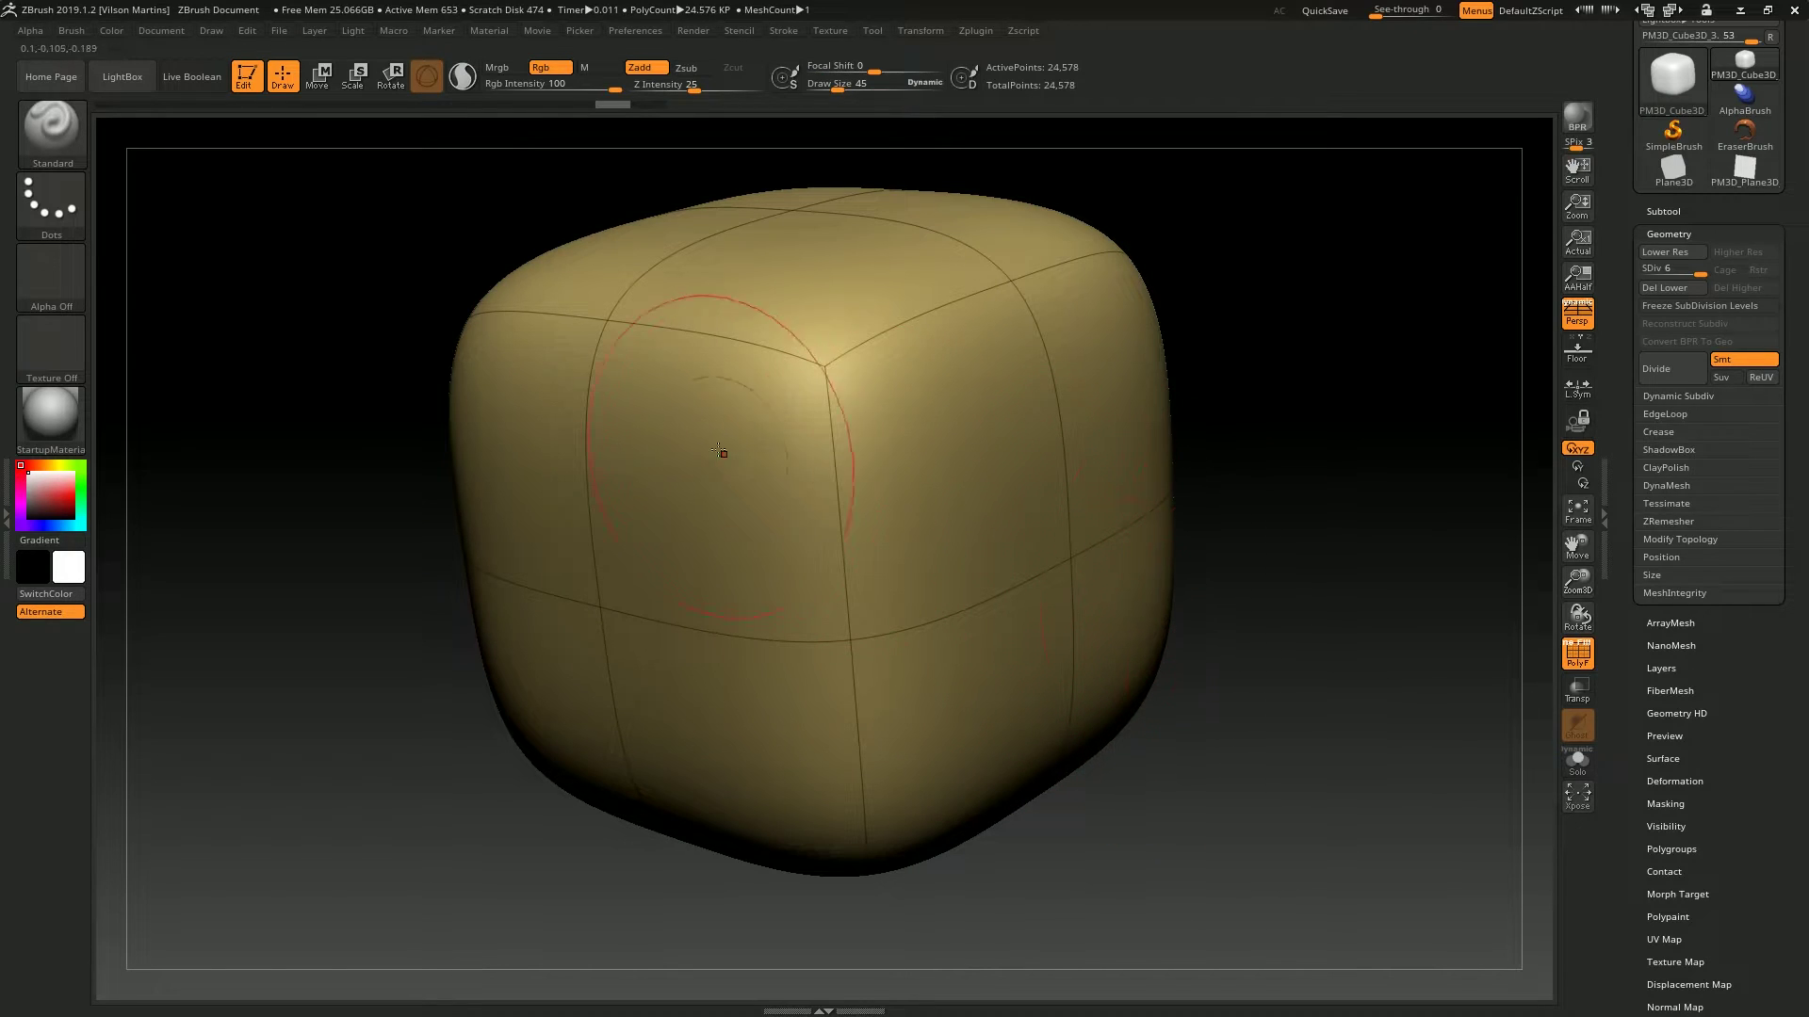
drag(1165, 650, 1170, 650)
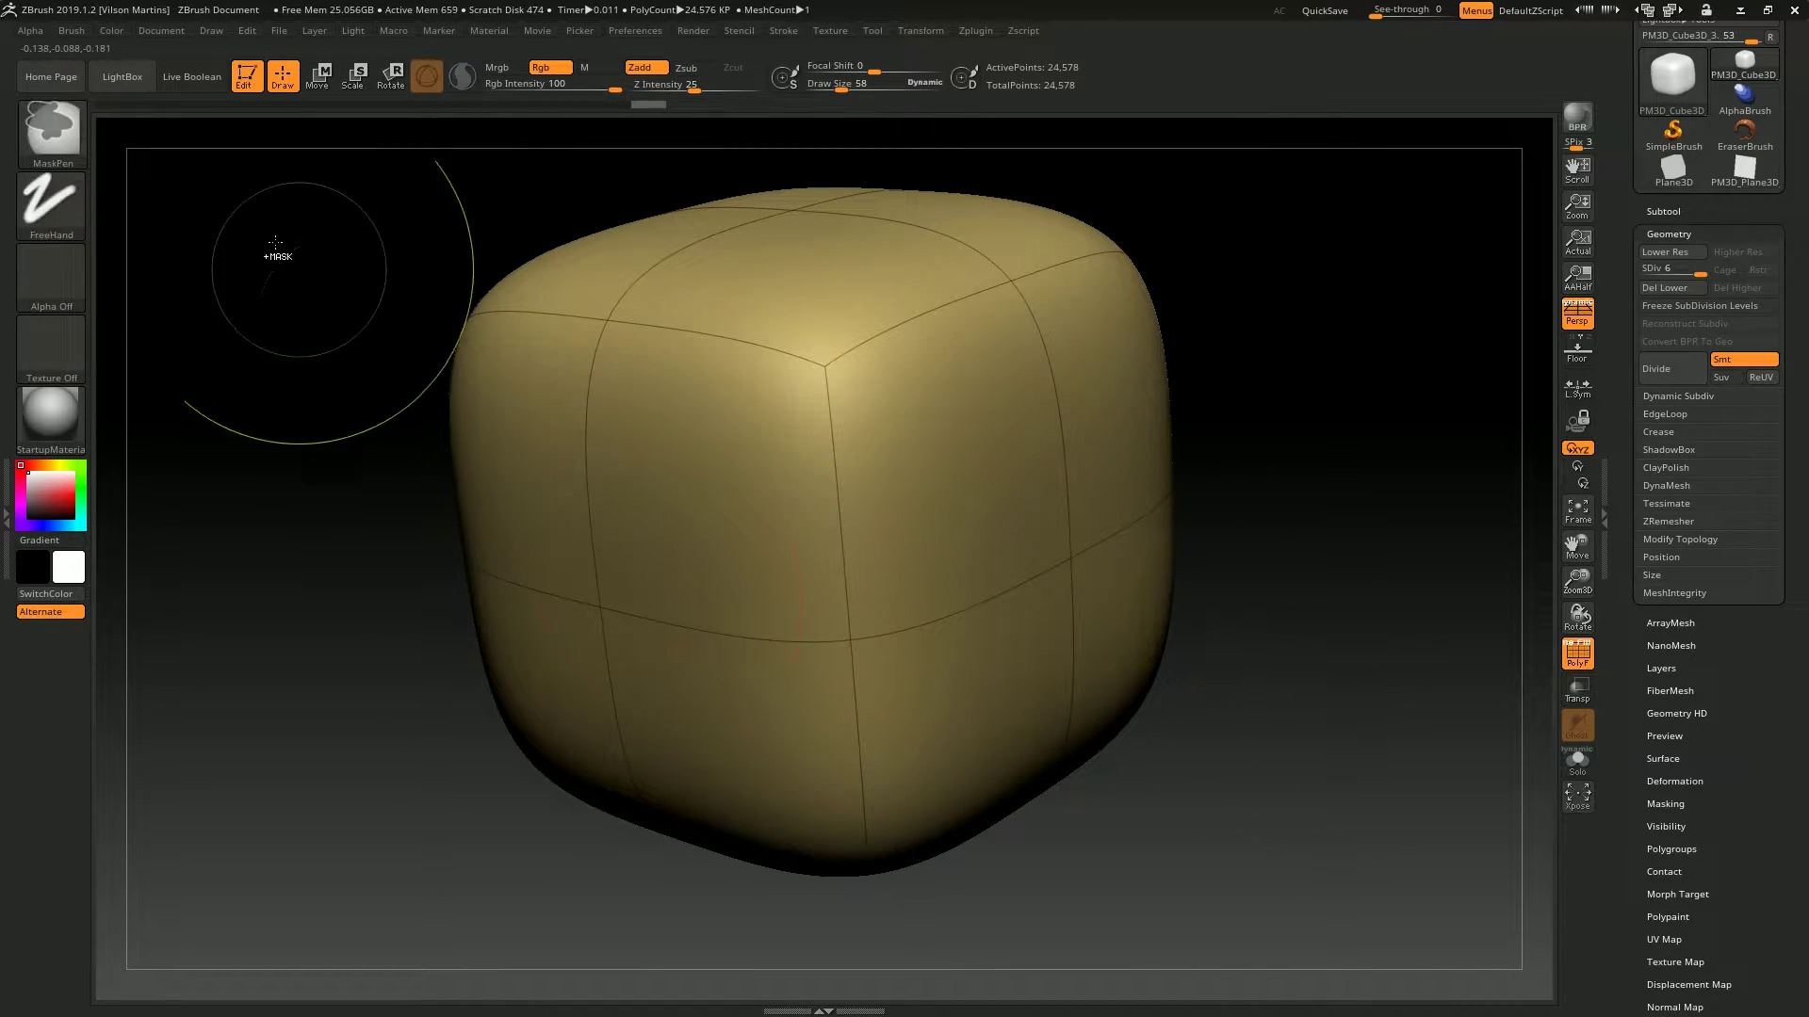
click(52, 131)
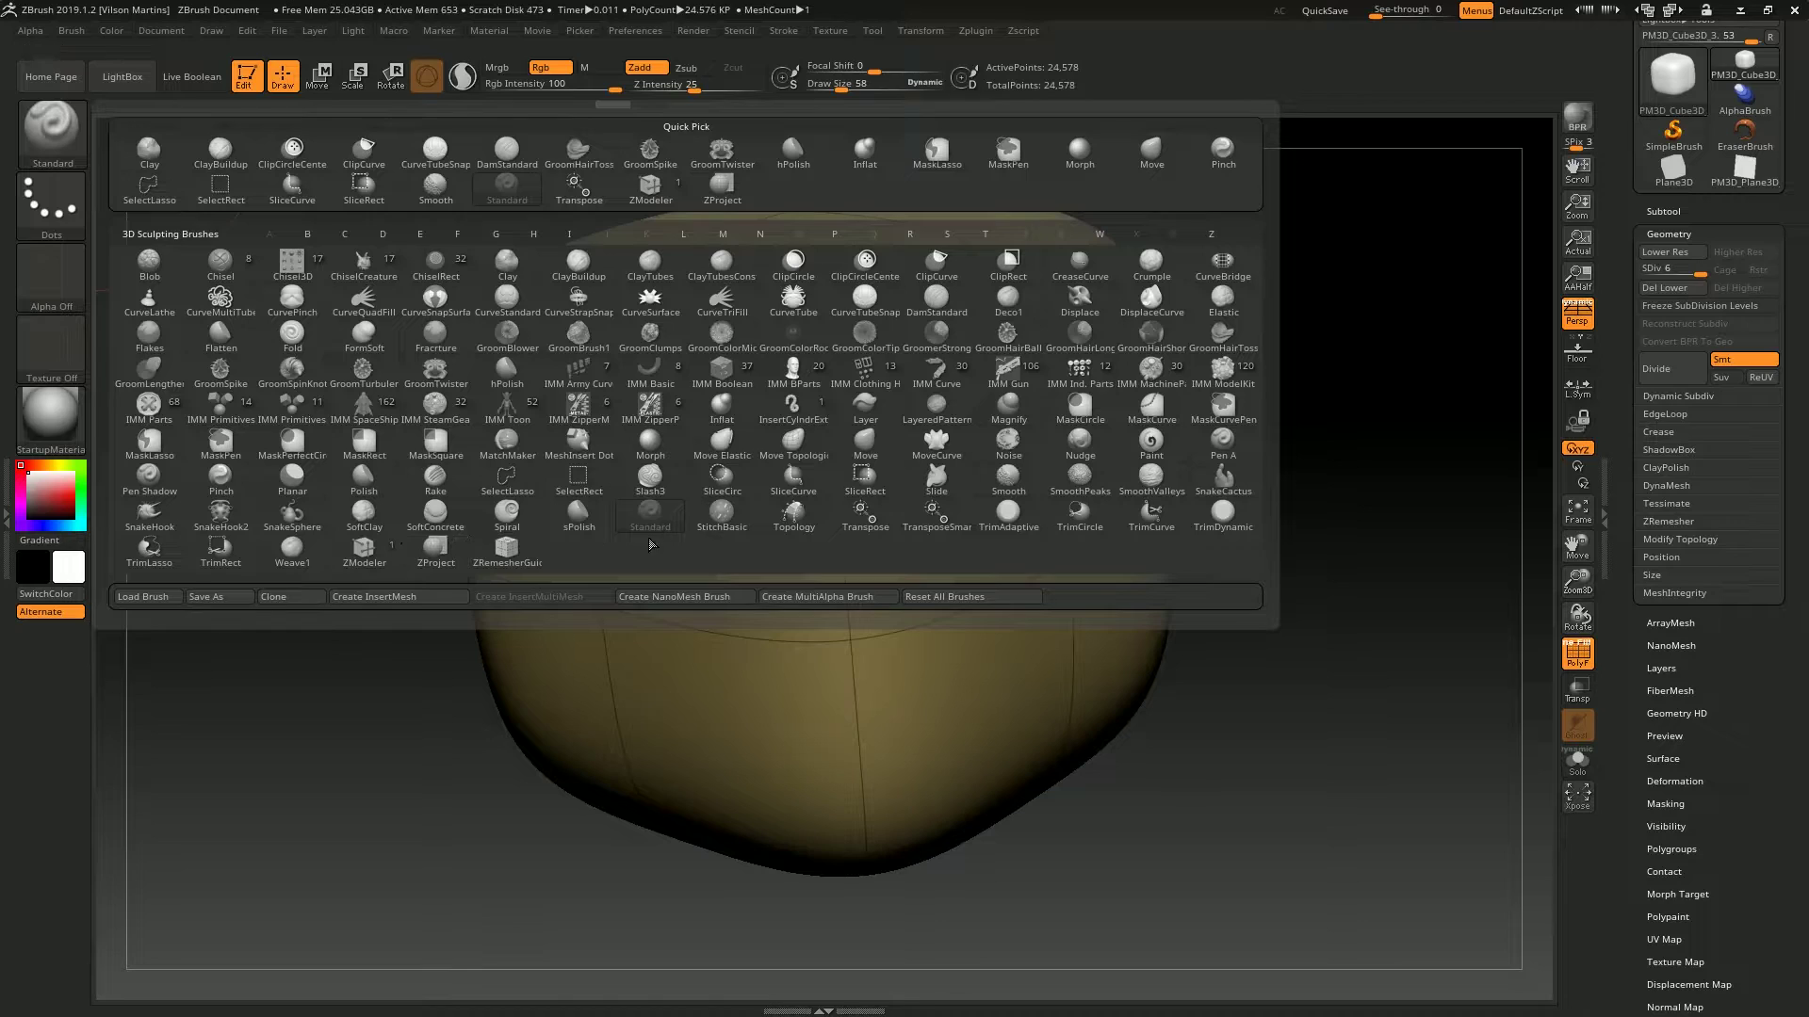
click(859, 445)
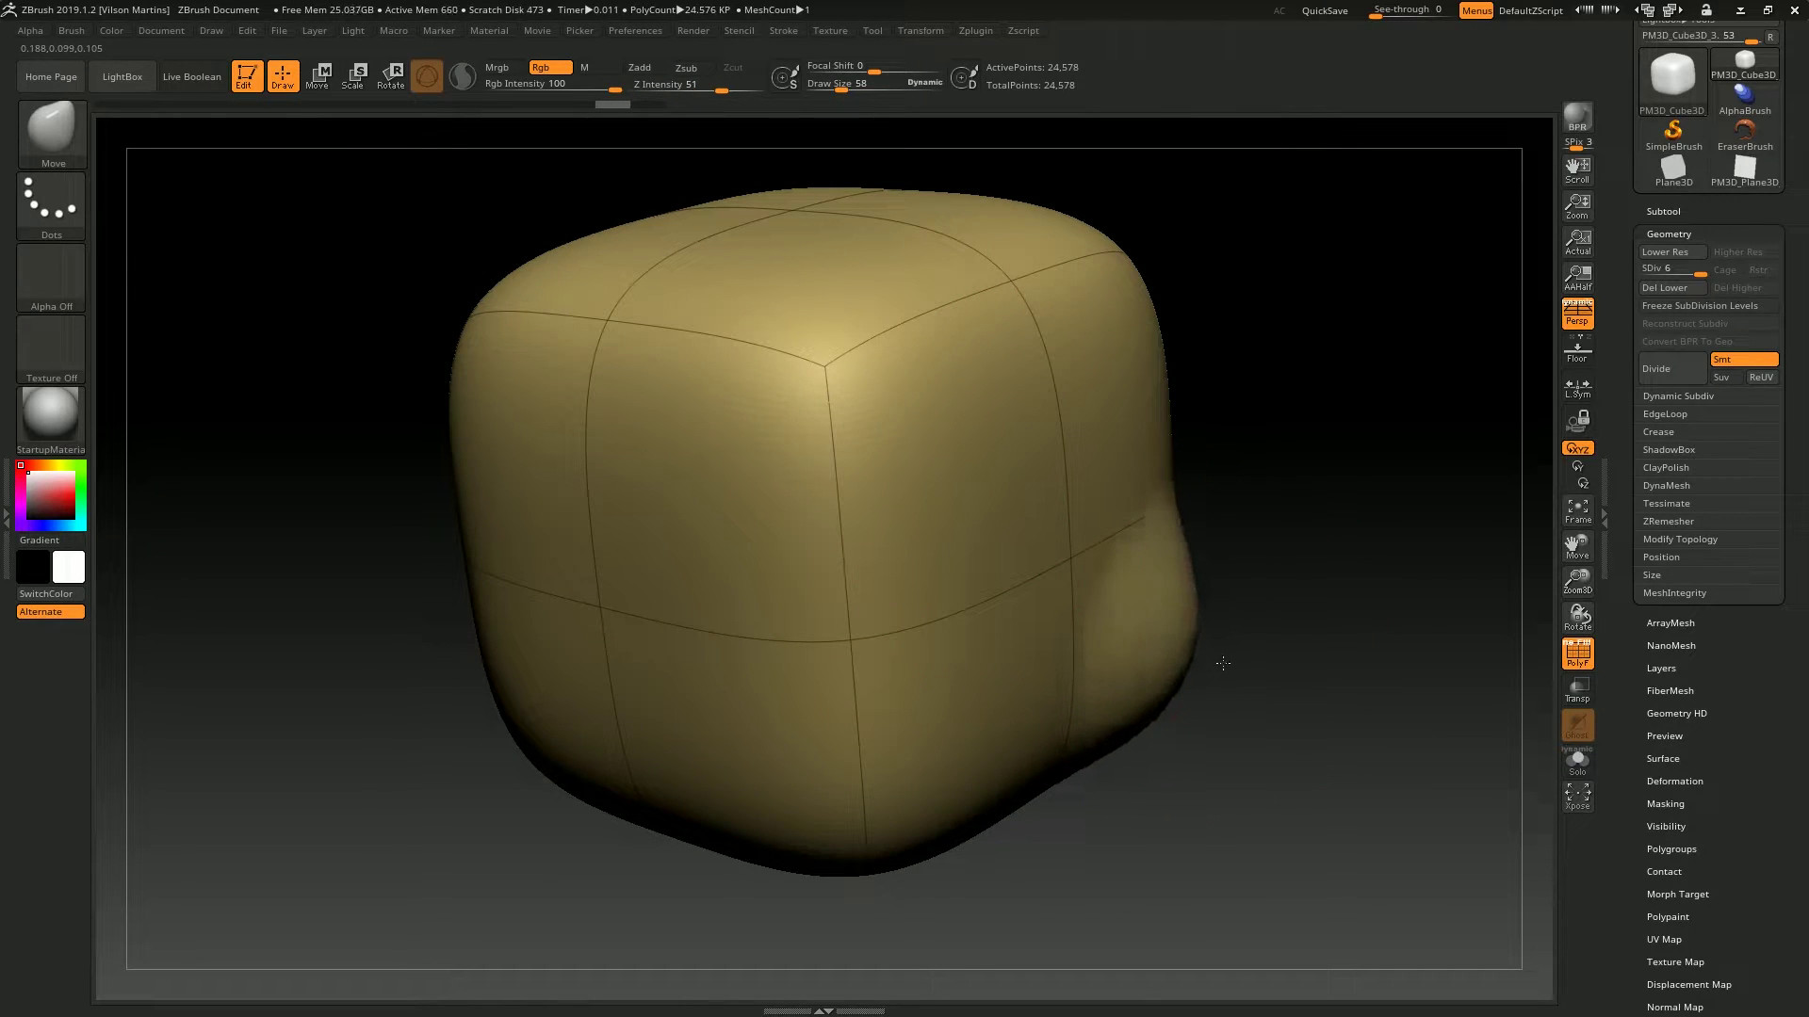
Pull several bulges out of the cube's right side at SDiv 6 with the Move brush, reducing the draw size to 45.
drag(1163, 413, 1203, 408)
key(s)
drag(1120, 447, 1124, 448)
mouse_move(1077, 530)
mouse_down()
mouse_move(1191, 520)
mouse_move(1133, 530)
mouse_up()
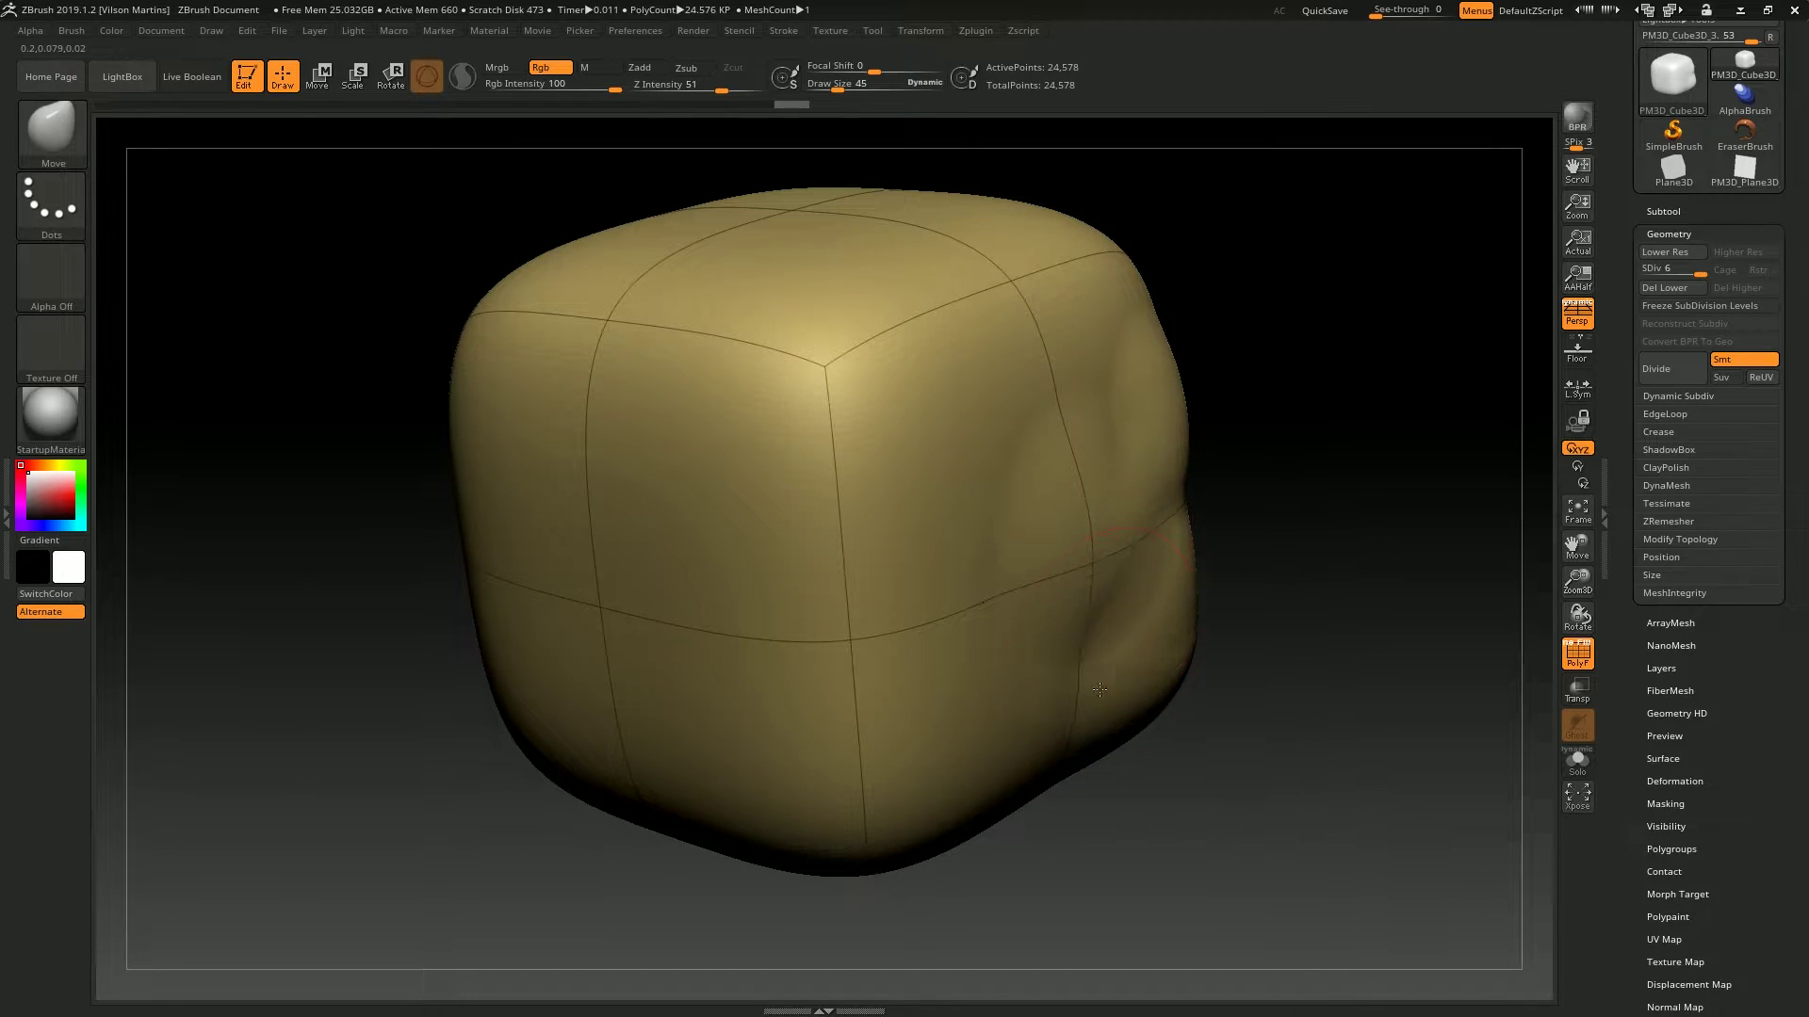
drag(1067, 699, 1093, 718)
drag(1280, 341, 1261, 311)
drag(1202, 400, 1218, 432)
Smooth over the bulges on the cube's right side, set the draw size to 33 and undo the deformations.
shift+drag(1104, 508, 1179, 467)
key(ctrl+z)
key(ctrl+z)
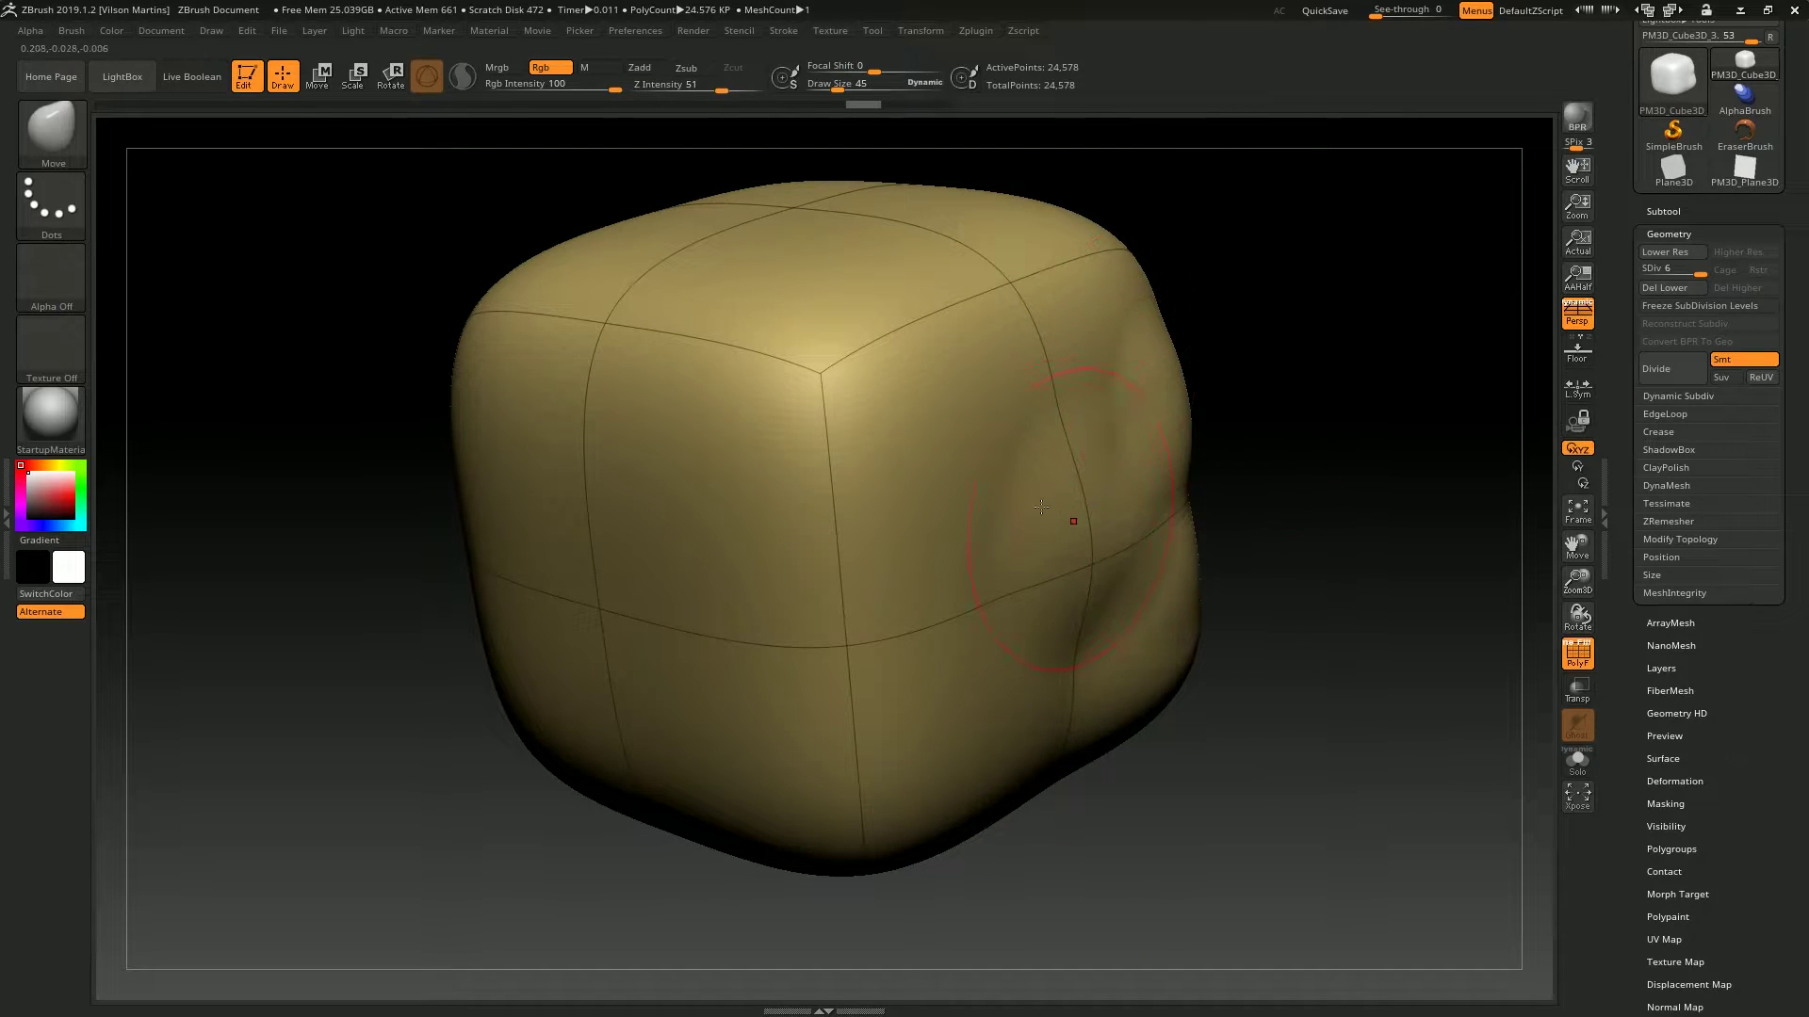
mouse_move(1201, 383)
shift+mouse_down()
mouse_move(1203, 565)
mouse_move(1223, 493)
mouse_move(1157, 528)
shift+mouse_up()
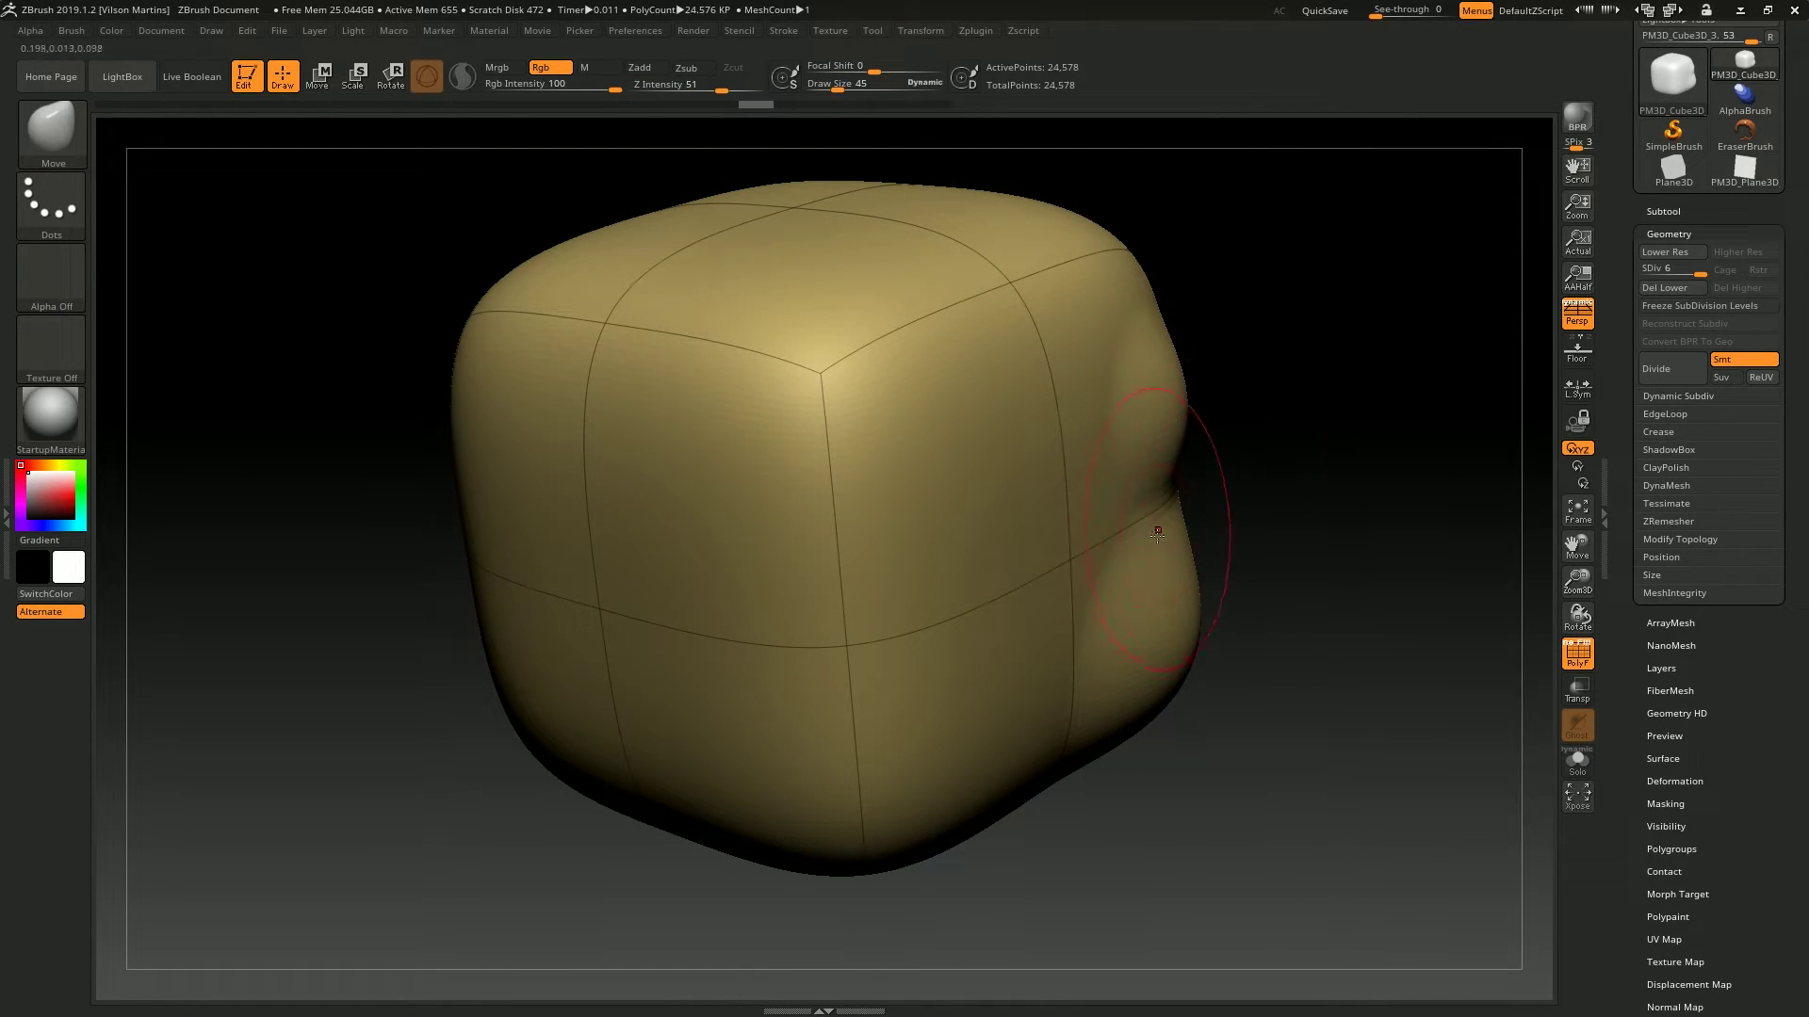
key(s)
shift+drag(1150, 590, 1168, 613)
key(ctrl)
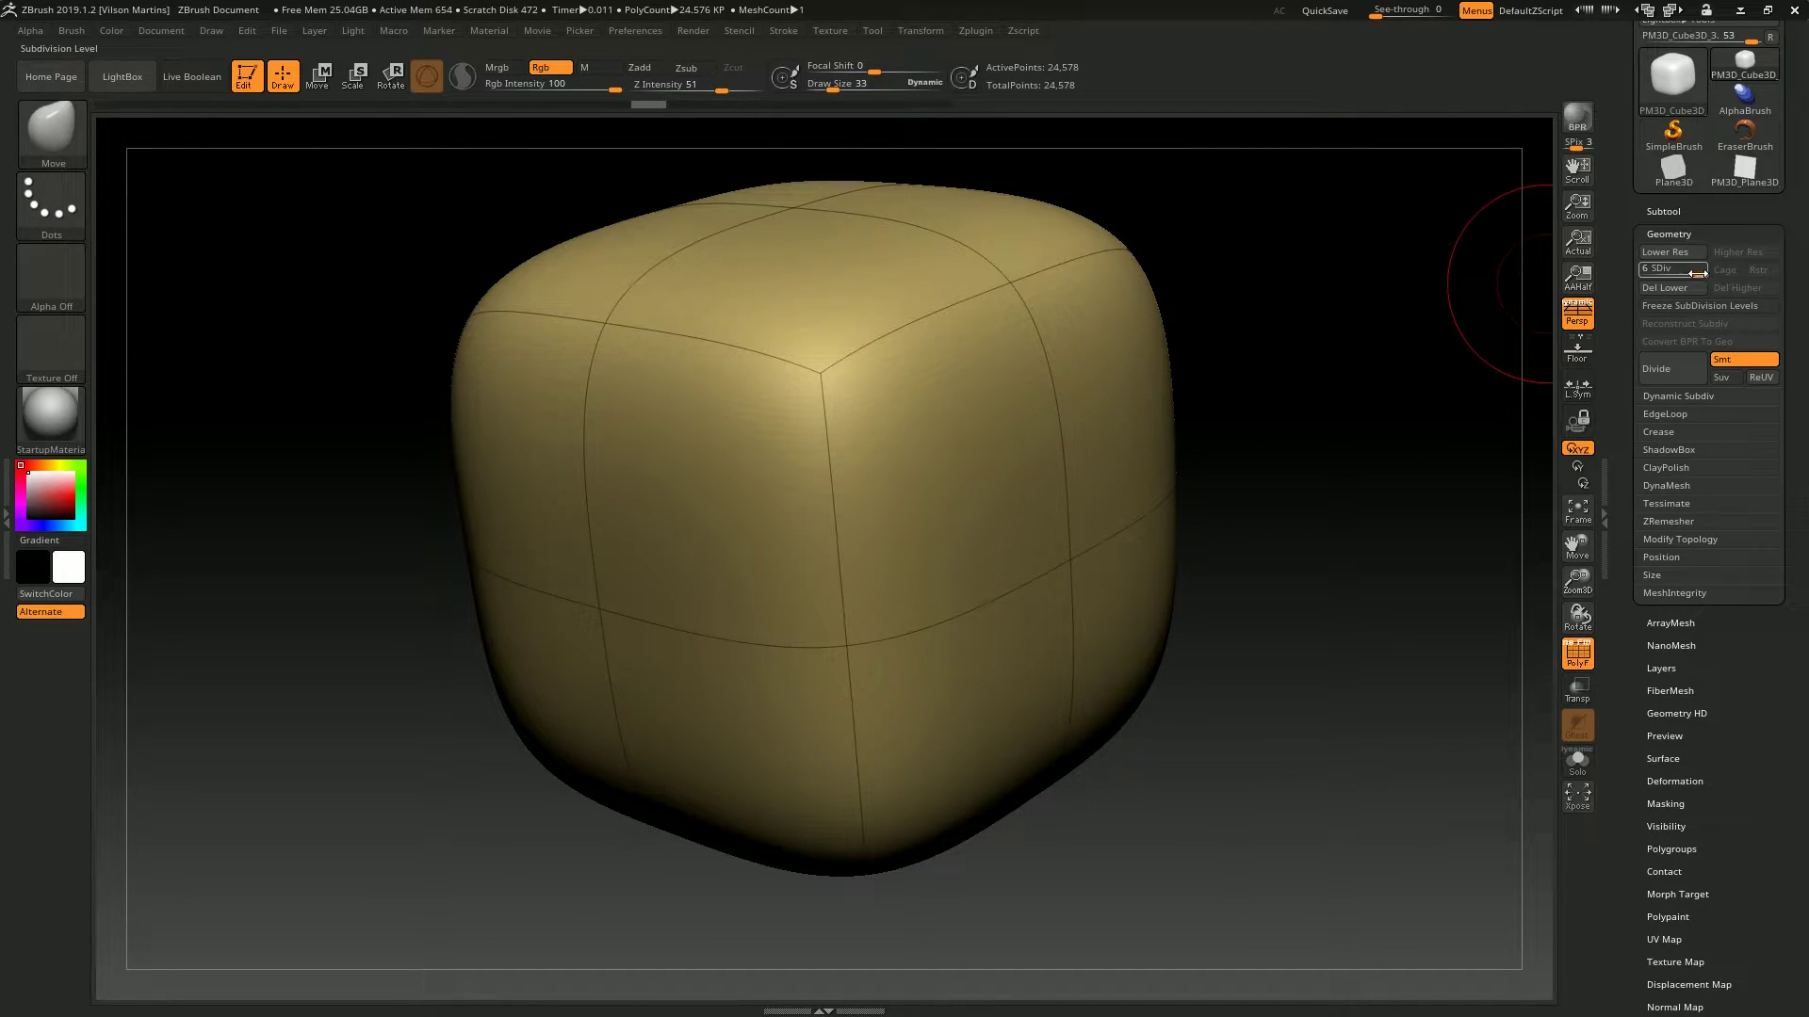
At SDiv 2, pull the cube's lower right side outward with the Move brush and return to SDiv 6.
drag(1690, 270, 1651, 270)
drag(1168, 642, 1433, 675)
key(bracketleft)
key(bracketleft)
key(bracketleft)
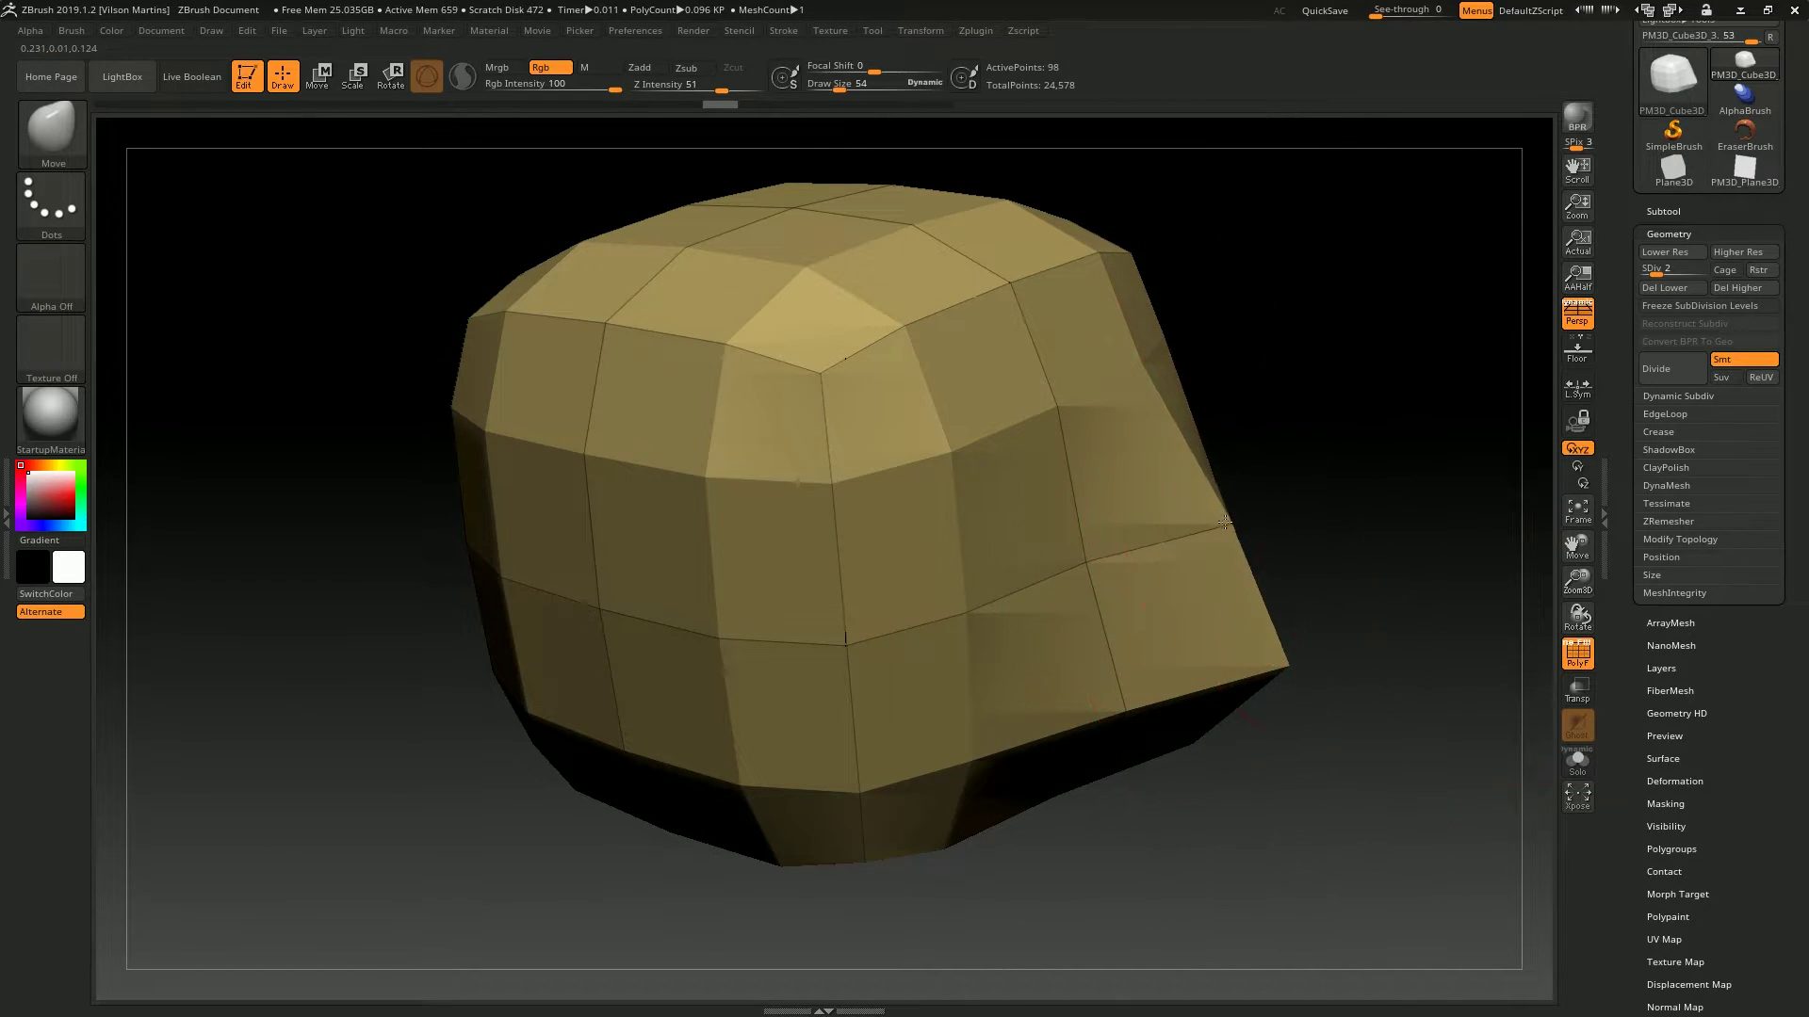
drag(1680, 271, 1703, 270)
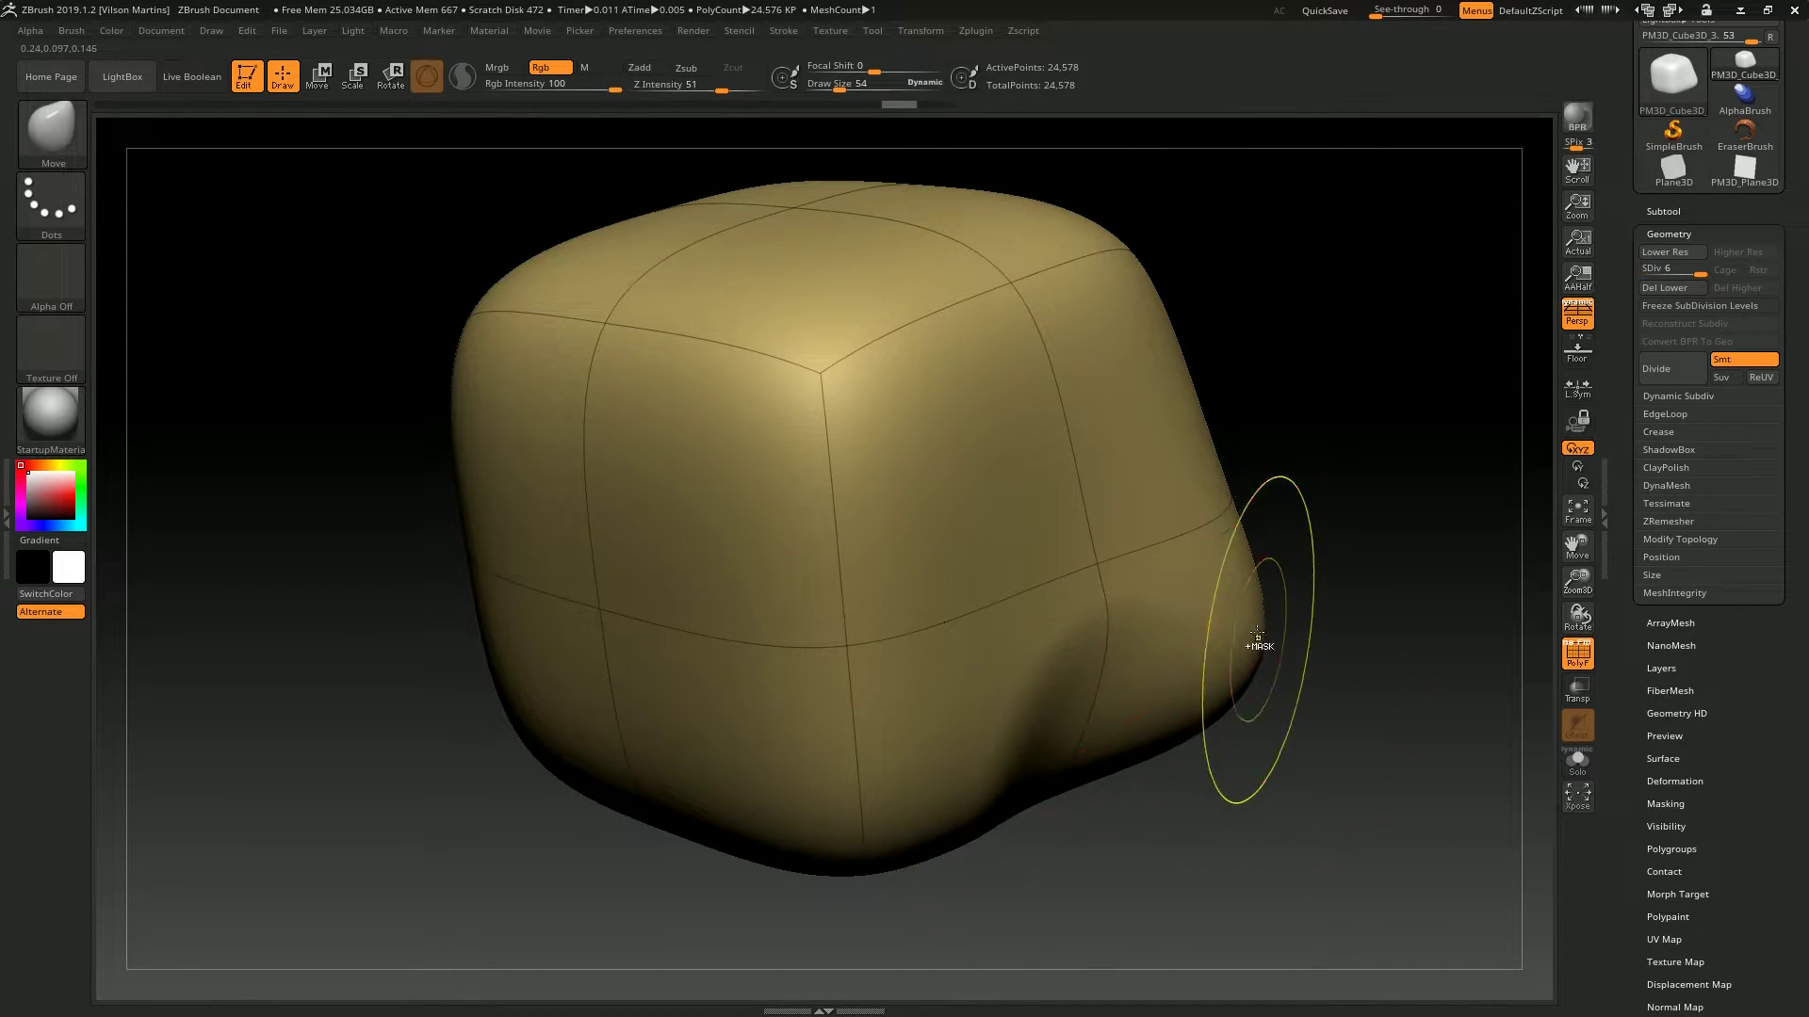
Undo the Move brush deformations on the cube's right side and return to SDiv 6.
key(ctrl+z)
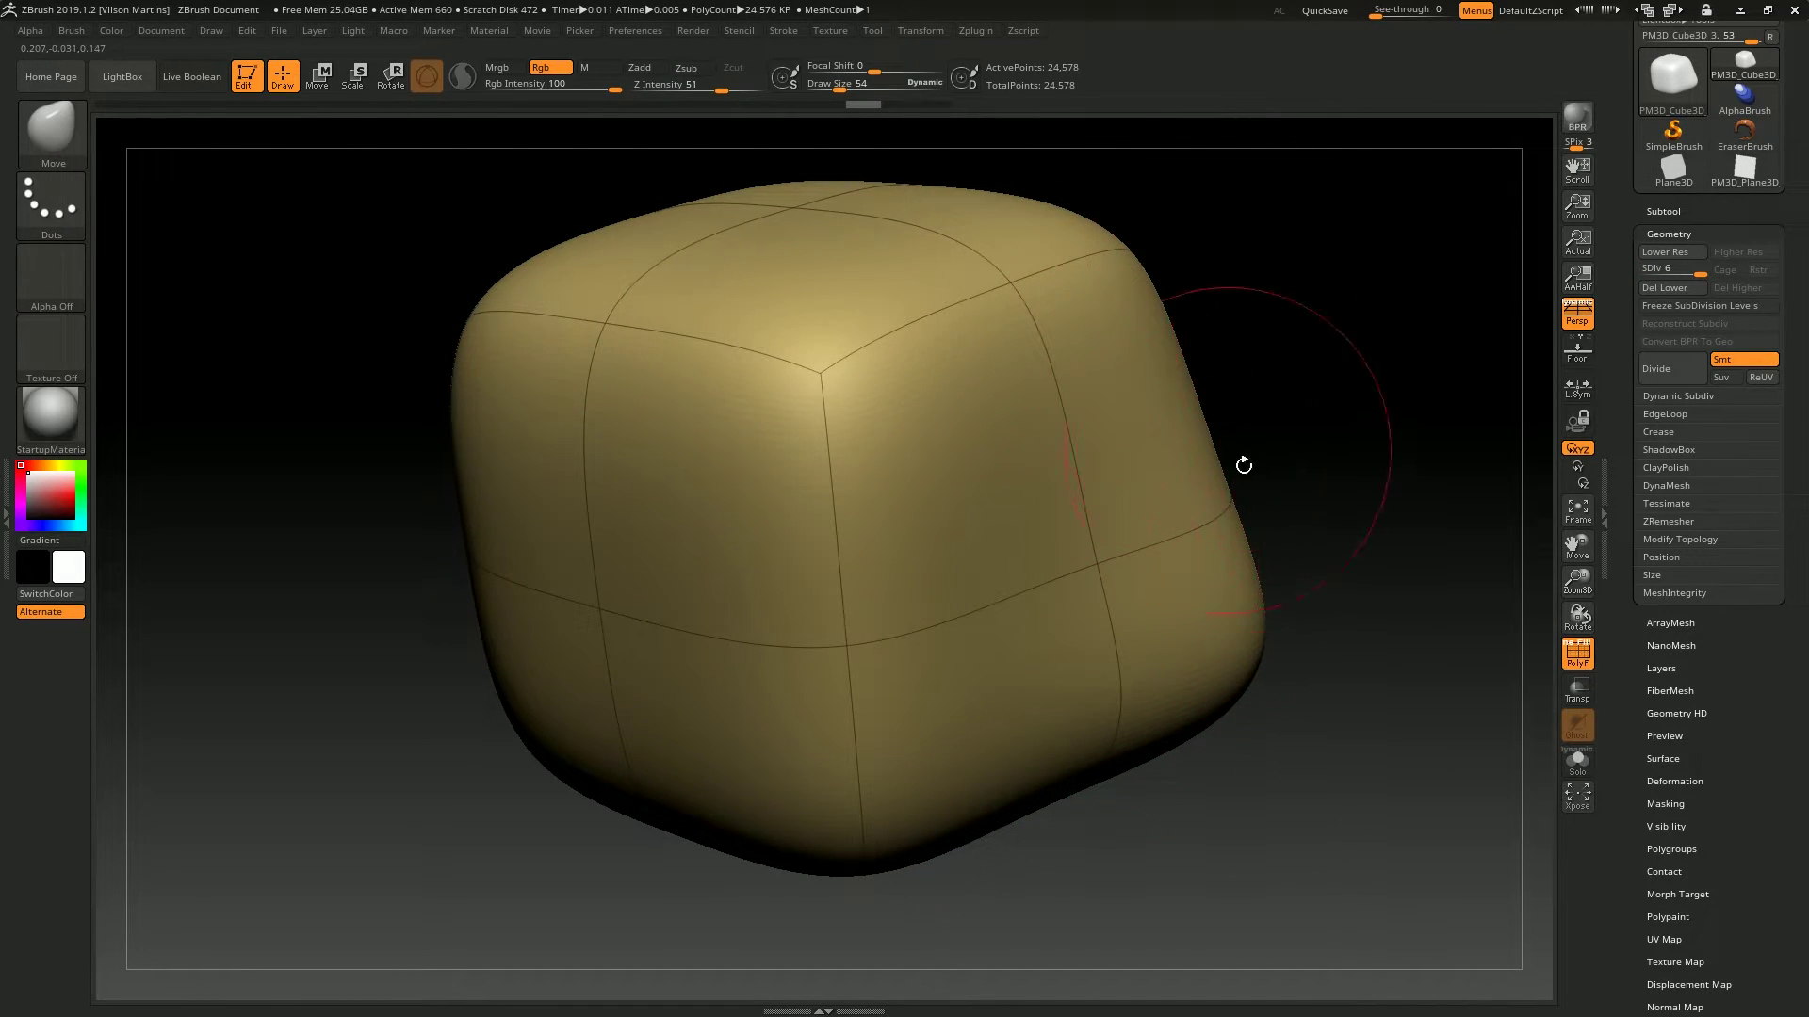
key(ctrl+z)
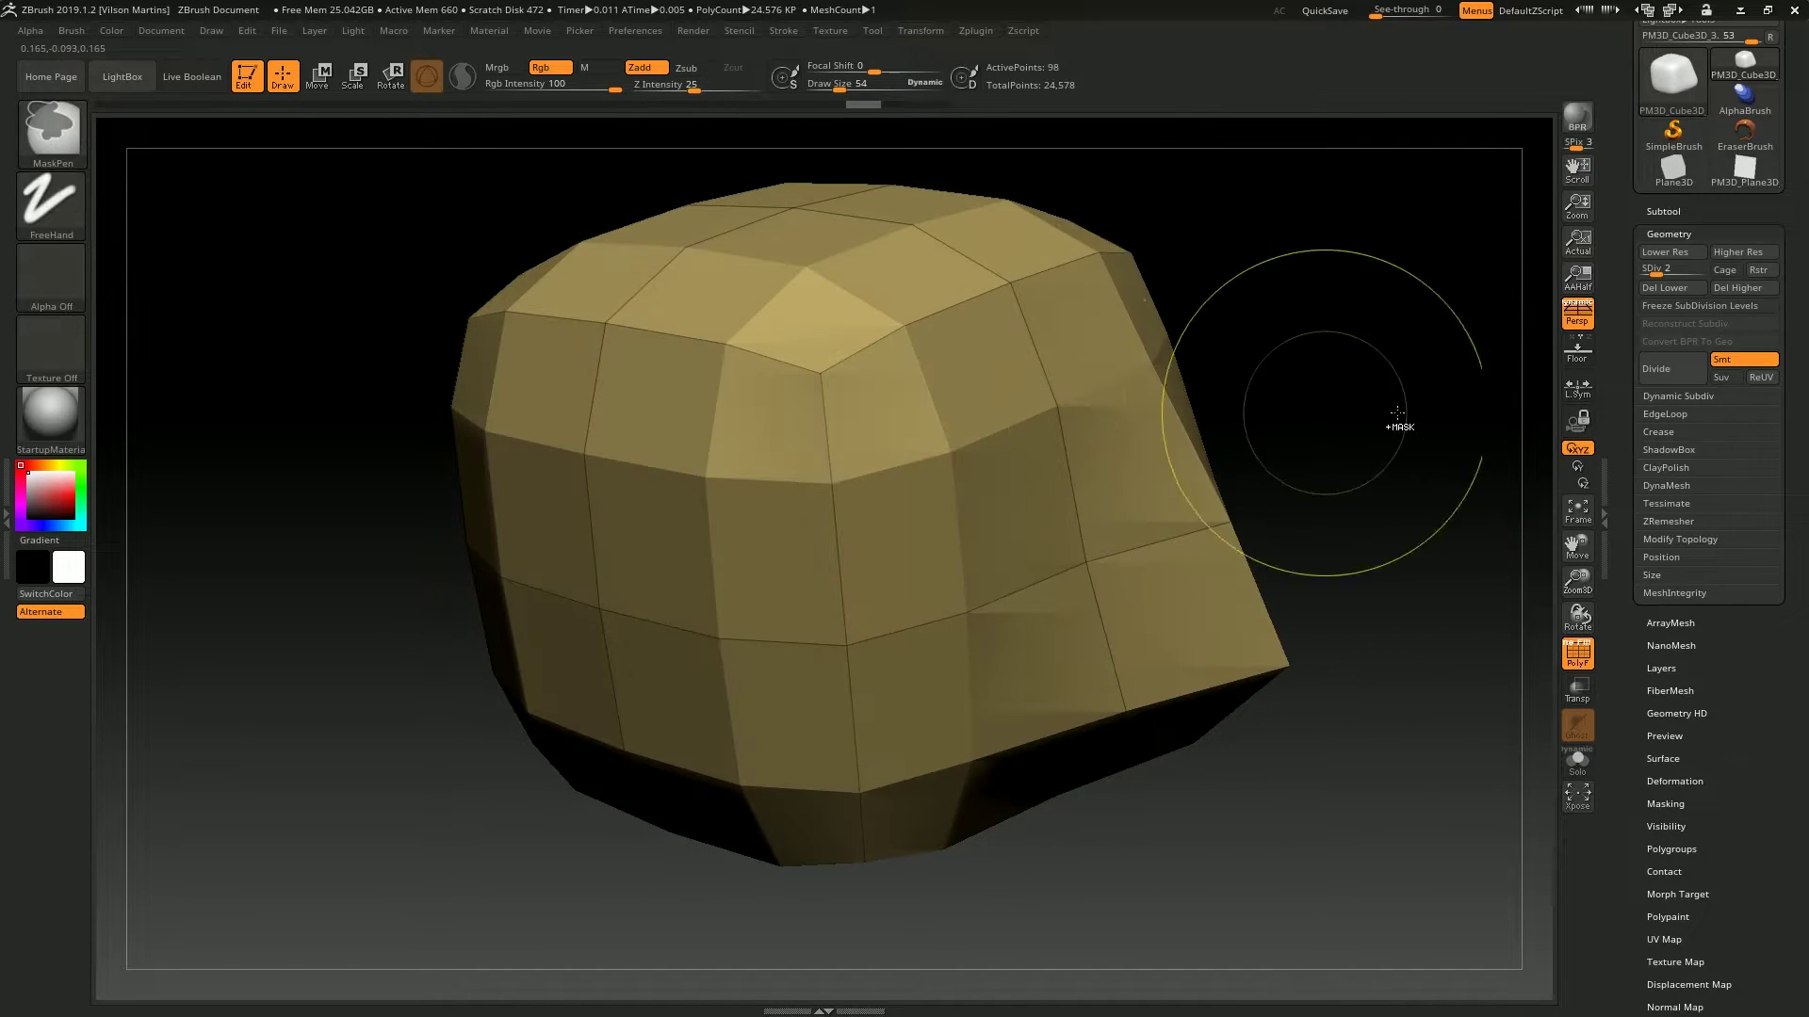
key(ctrl+shift+z)
mouse_move(1696, 272)
mouse_down()
mouse_move(1647, 272)
mouse_move(1696, 272)
mouse_up()
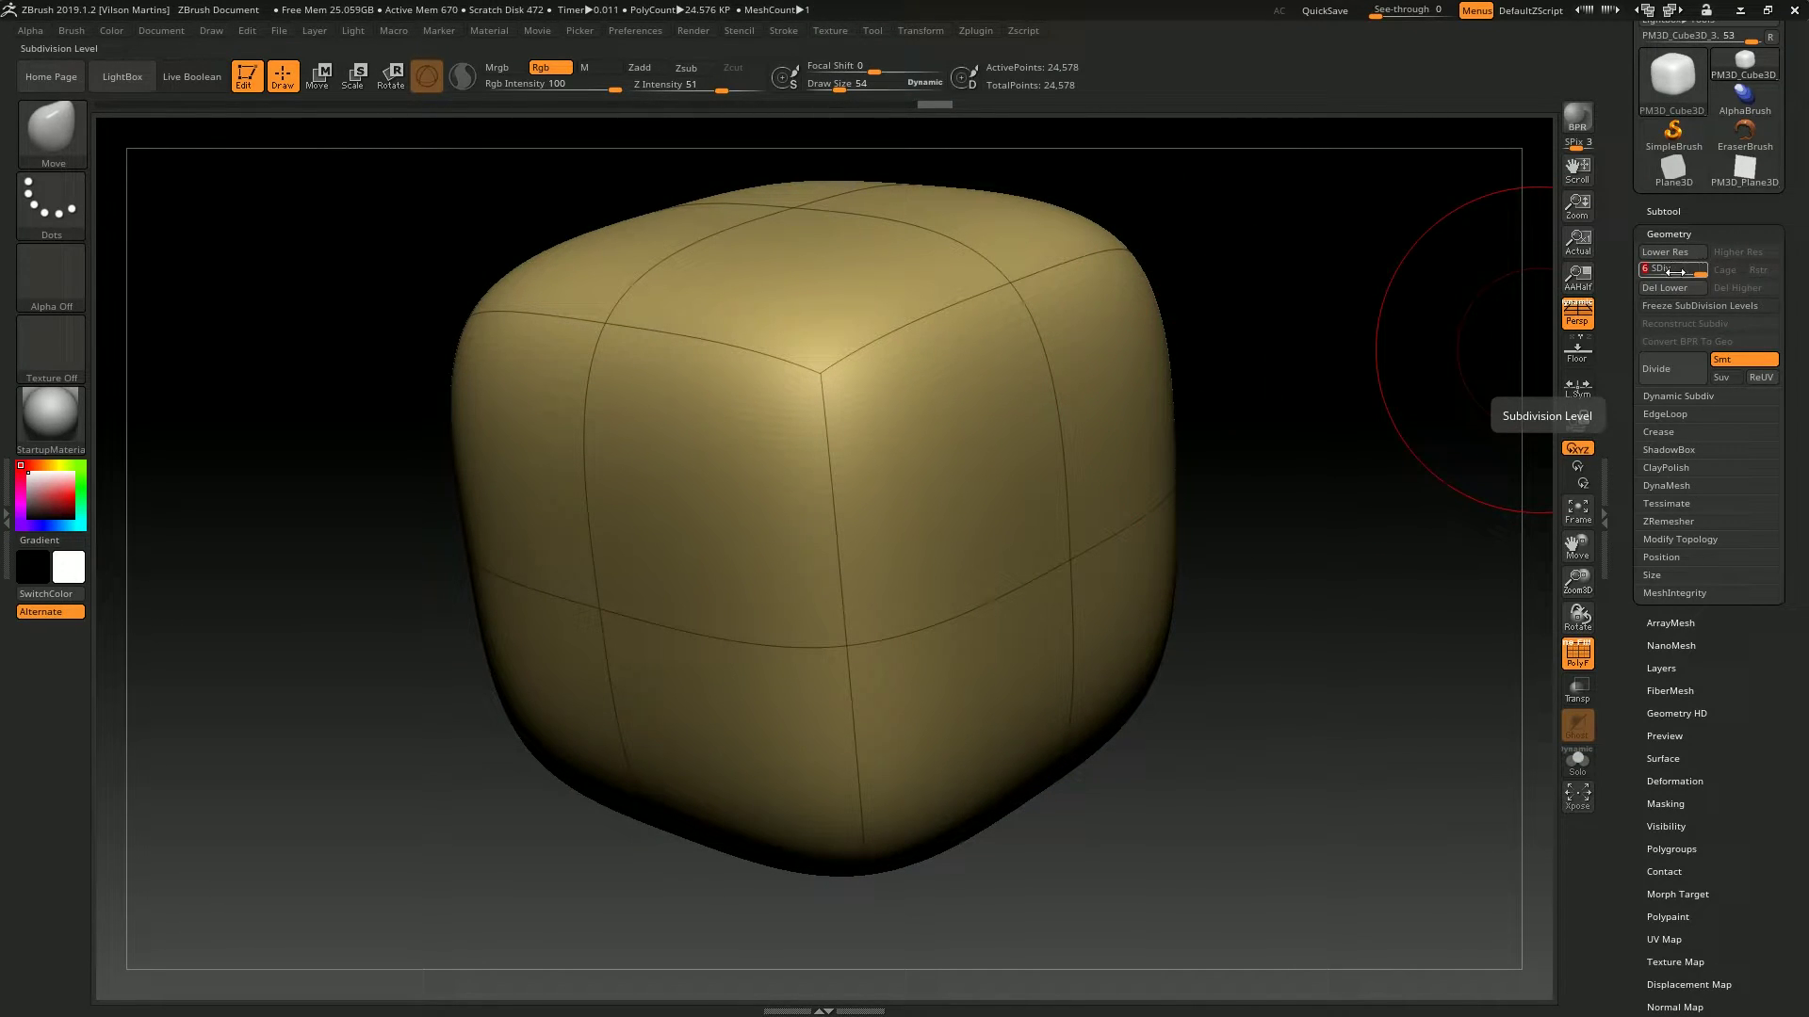
Try one further division of the cube beyond SDiv 6 and undo it.
mouse_move(1687, 273)
mouse_down()
mouse_move(1645, 272)
mouse_move(1693, 275)
mouse_up()
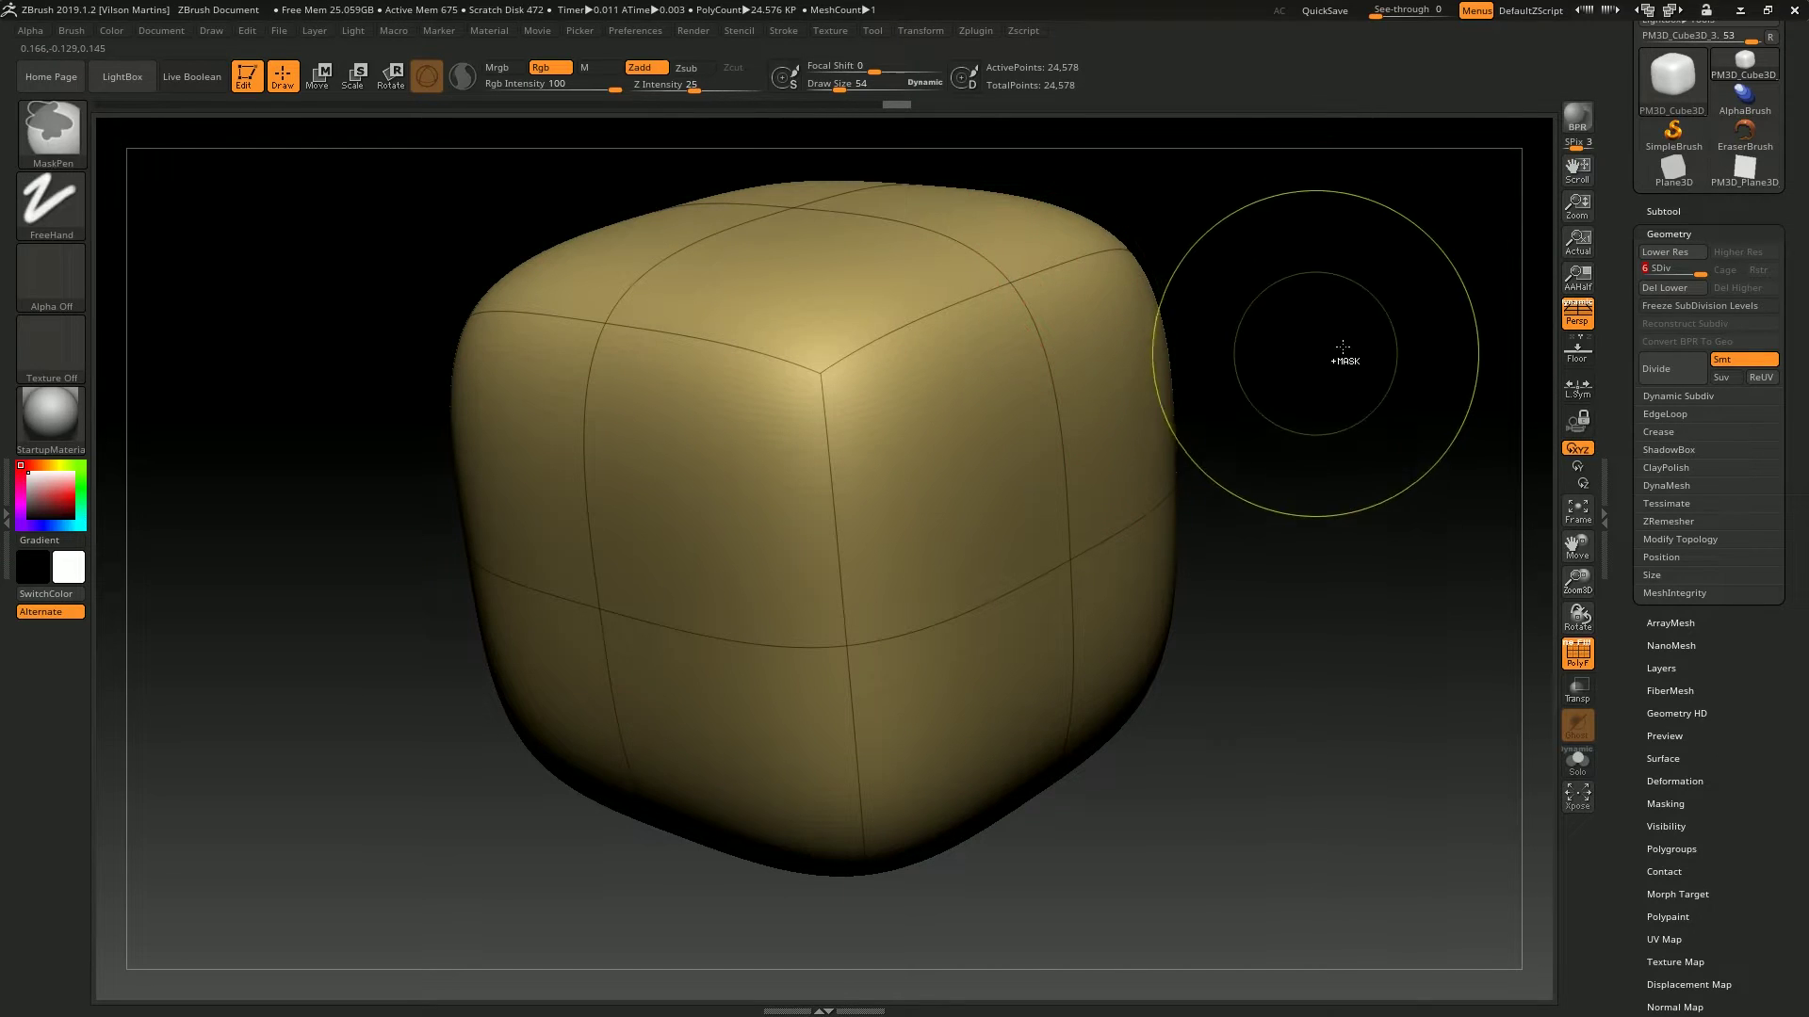
click(1644, 373)
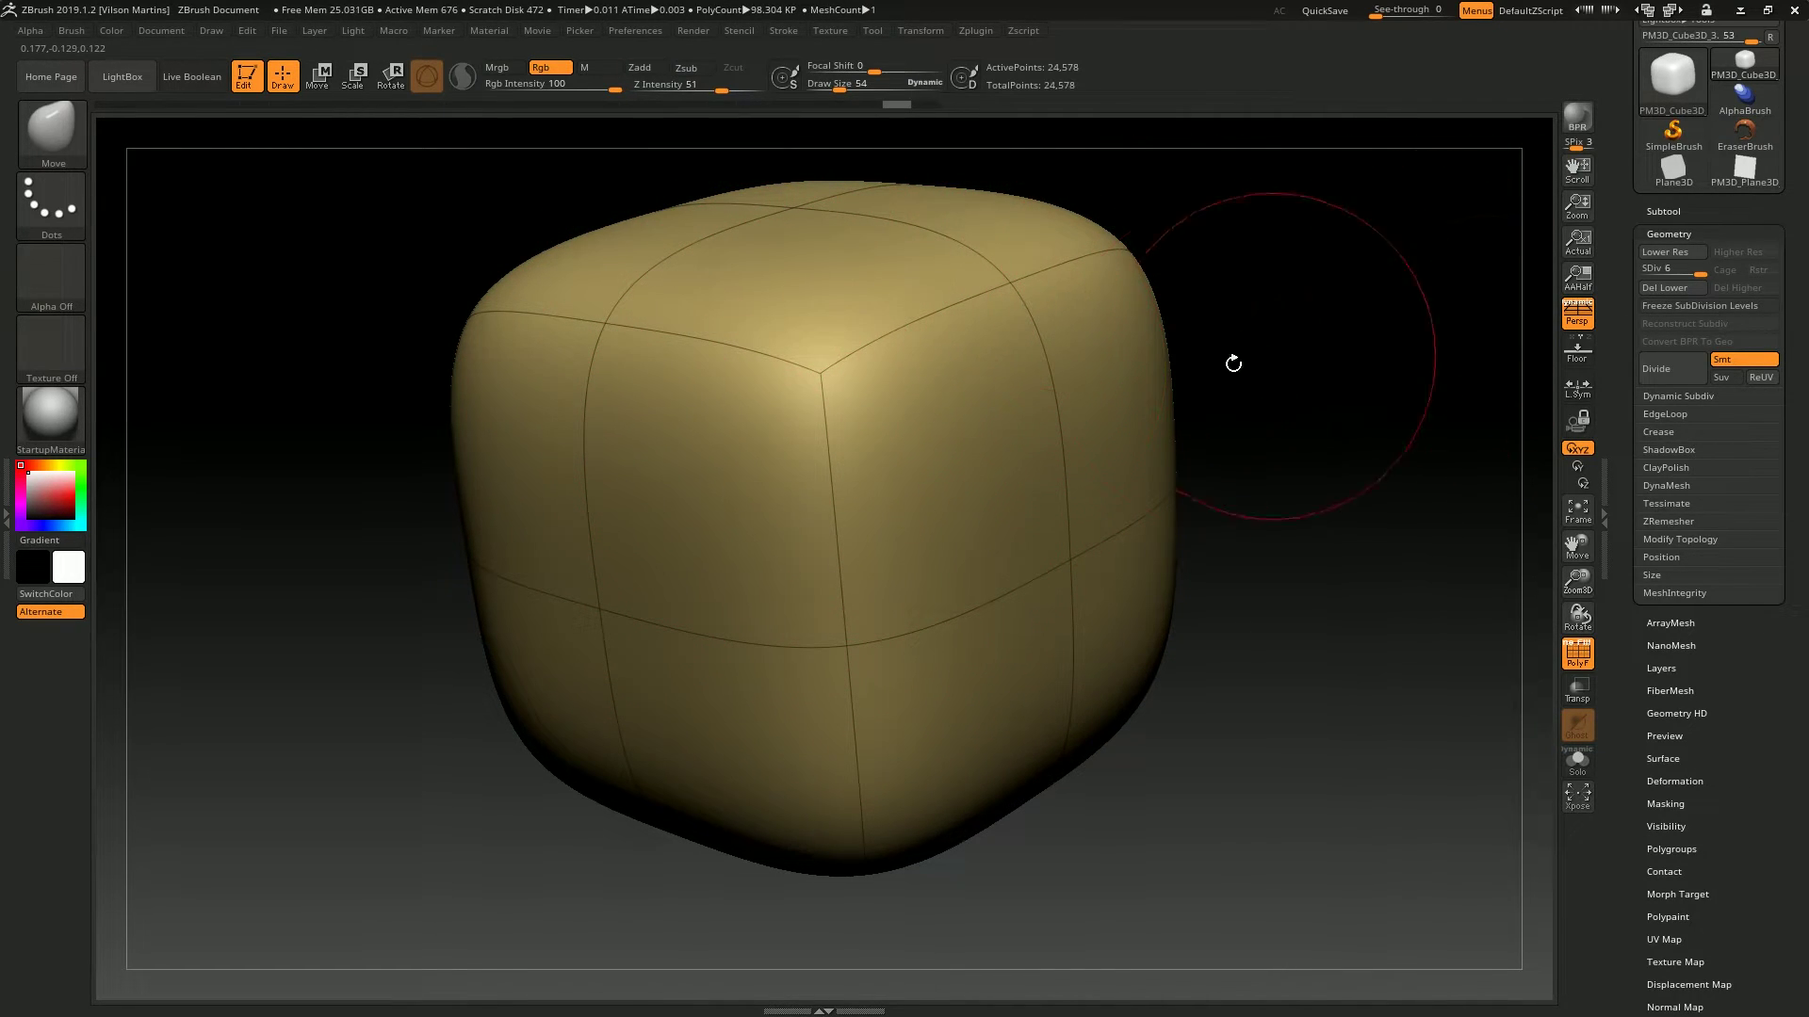
drag(1706, 269, 1701, 267)
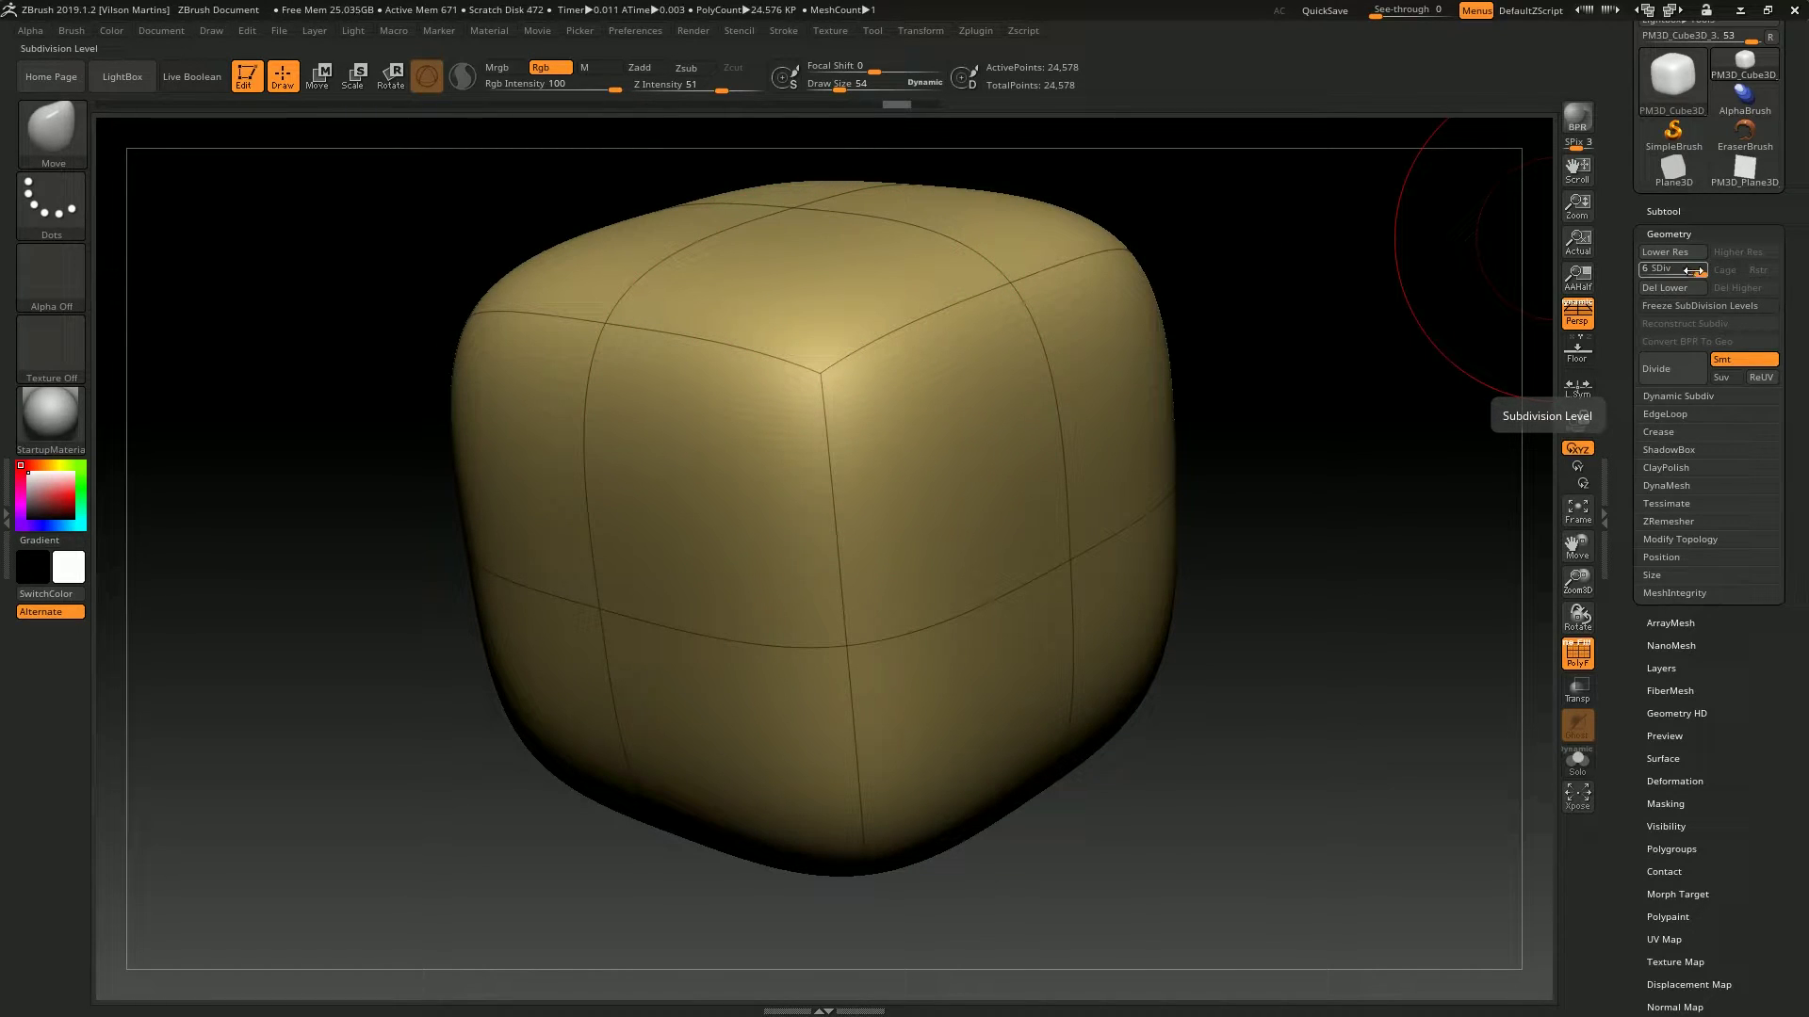
Try to divide the cube while at SDiv 5, and set it back to SDiv 6.
drag(1695, 274, 1683, 270)
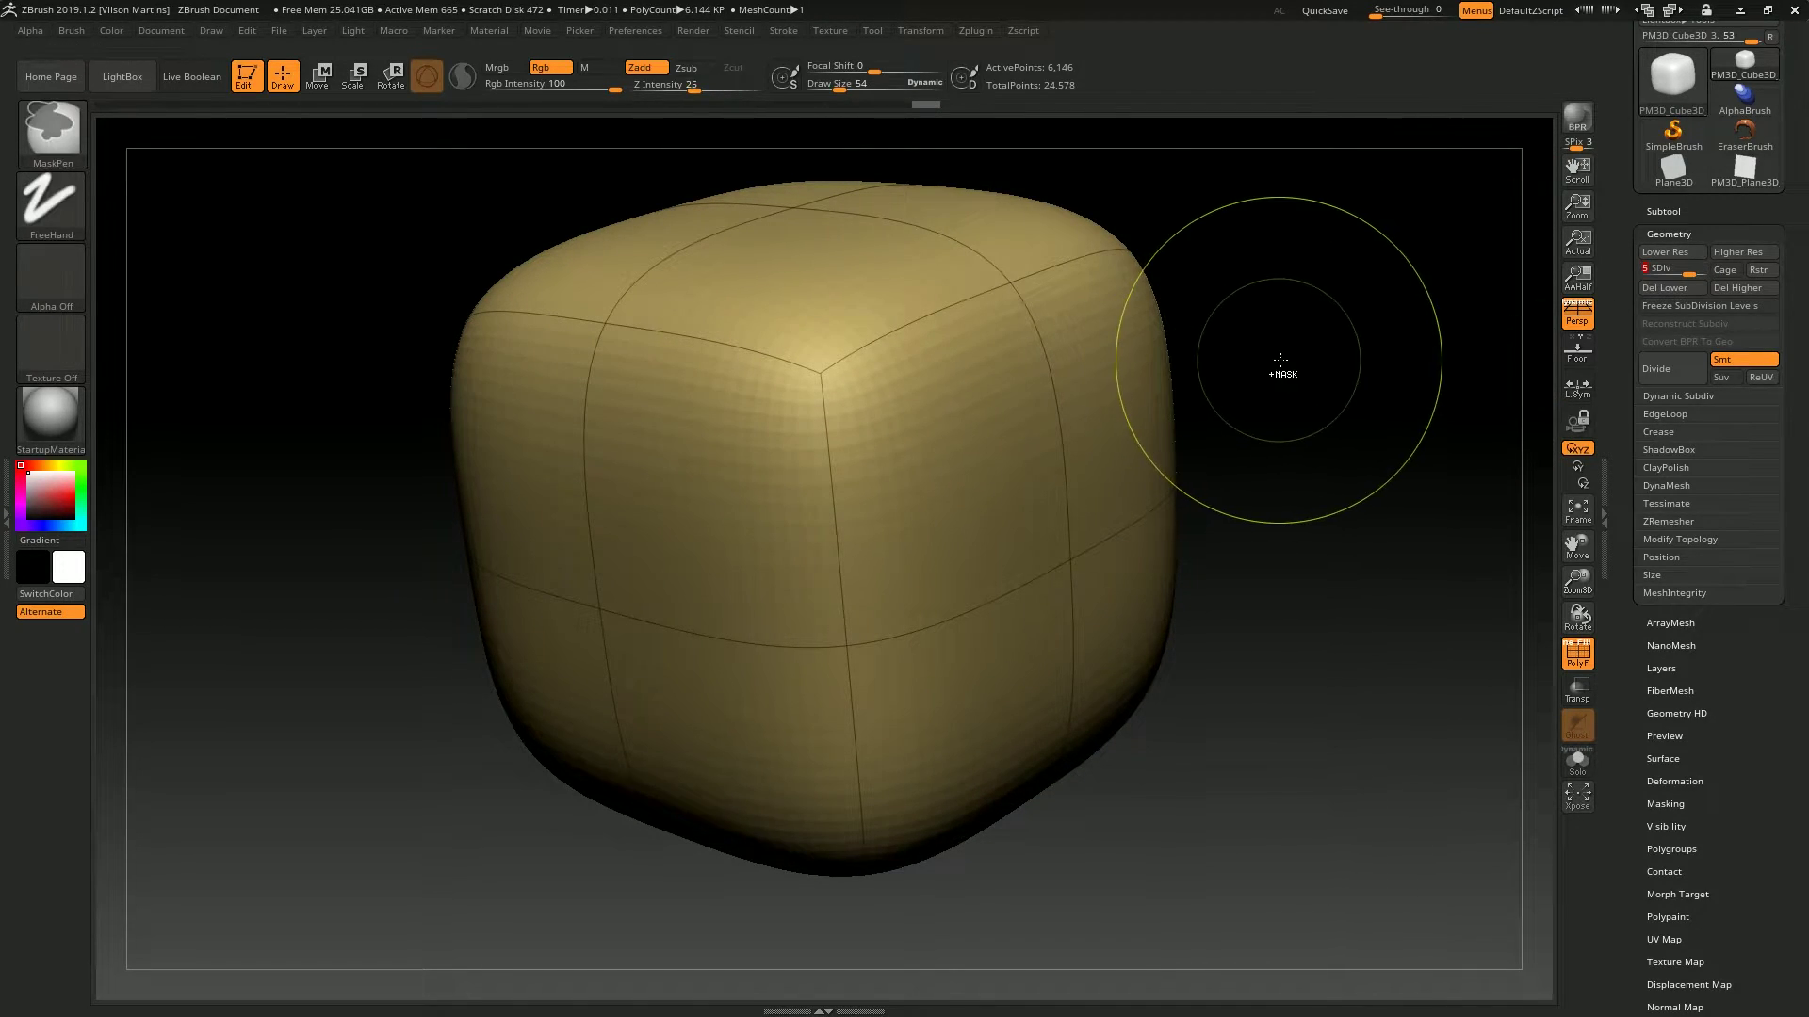
key(ctrl+d)
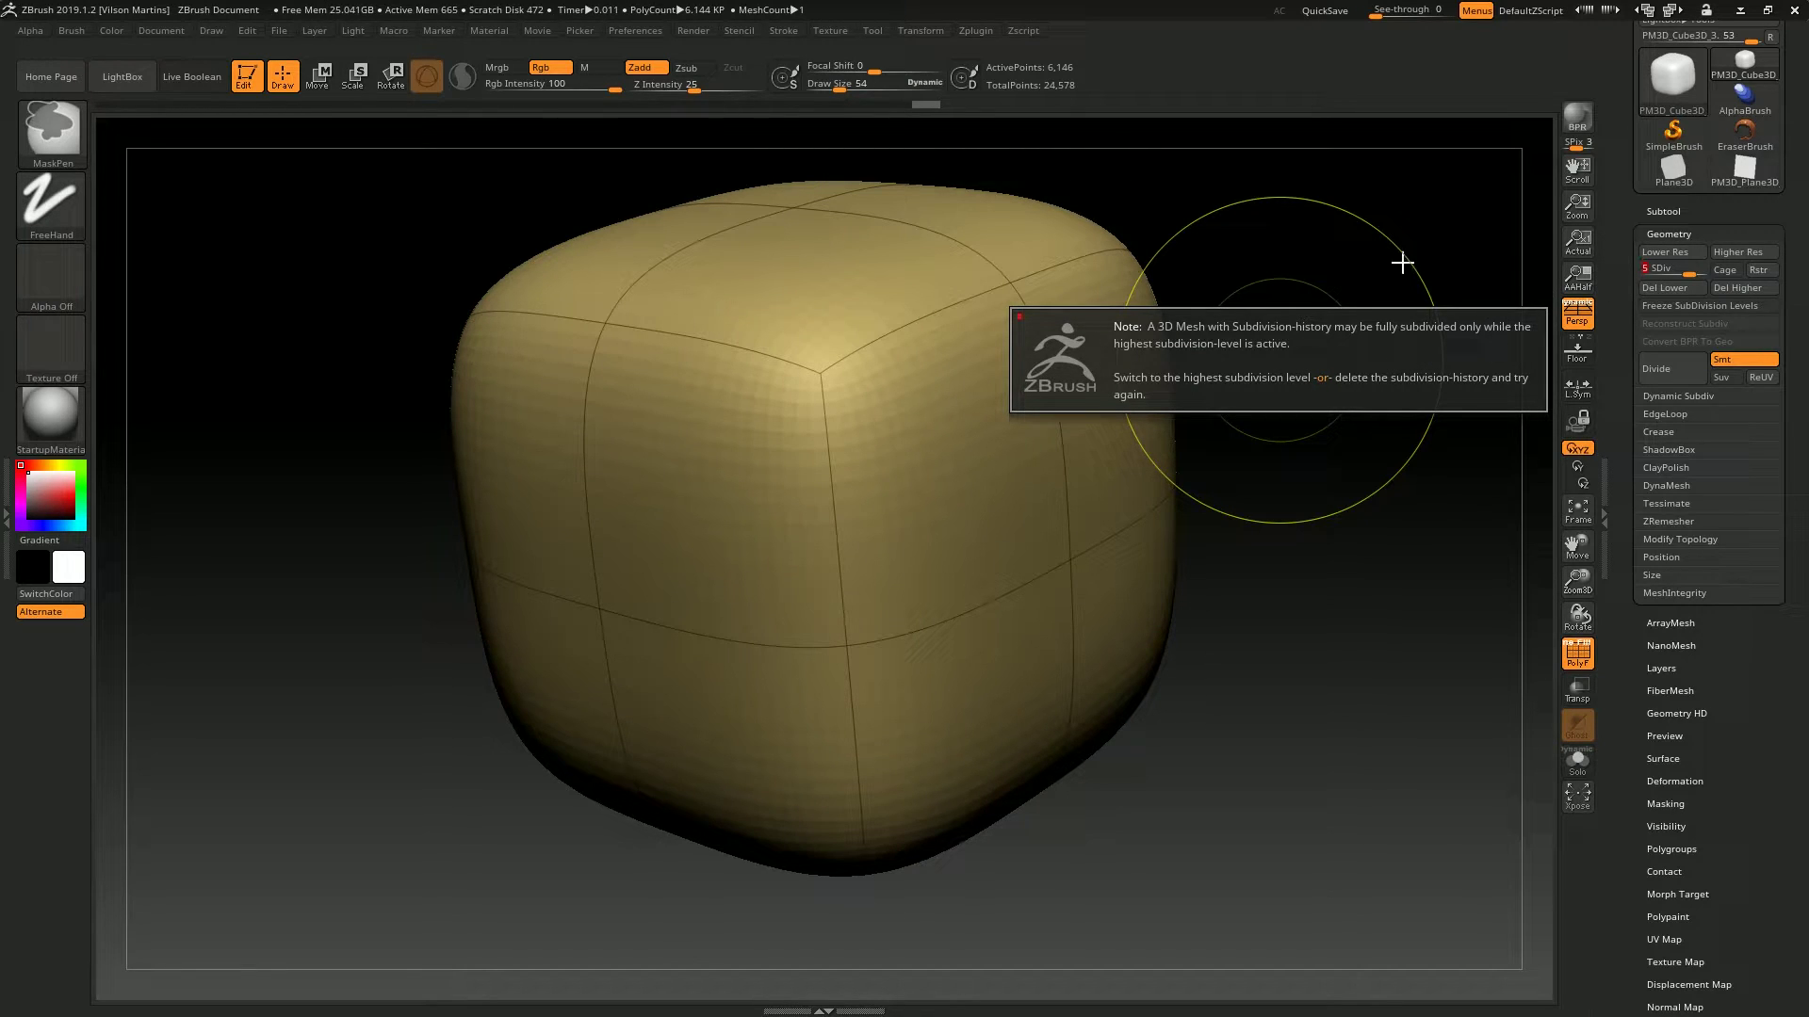
click(1707, 269)
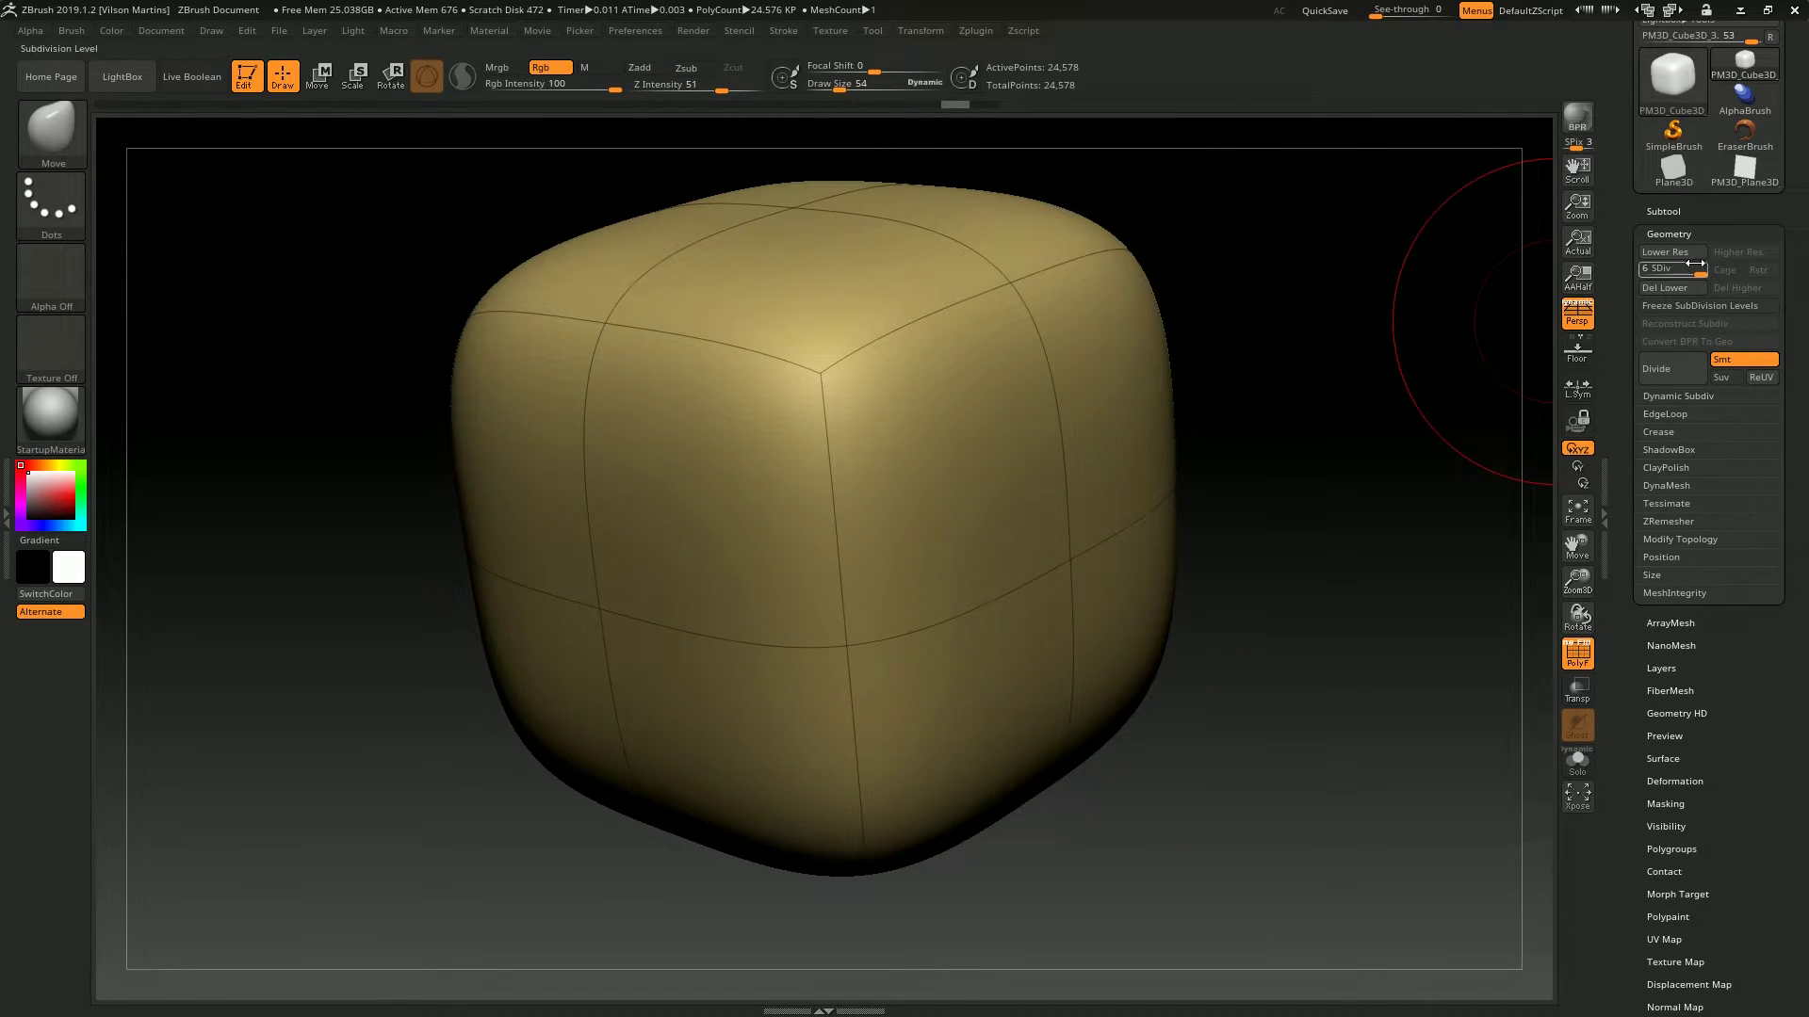
Step the cube down from SDiv 6 through its lower subdivision levels and back up to compare the mesh density.
mouse_move(1684, 266)
mouse_down()
mouse_move(1663, 269)
mouse_move(1706, 271)
mouse_move(1658, 270)
mouse_move(1705, 270)
mouse_up()
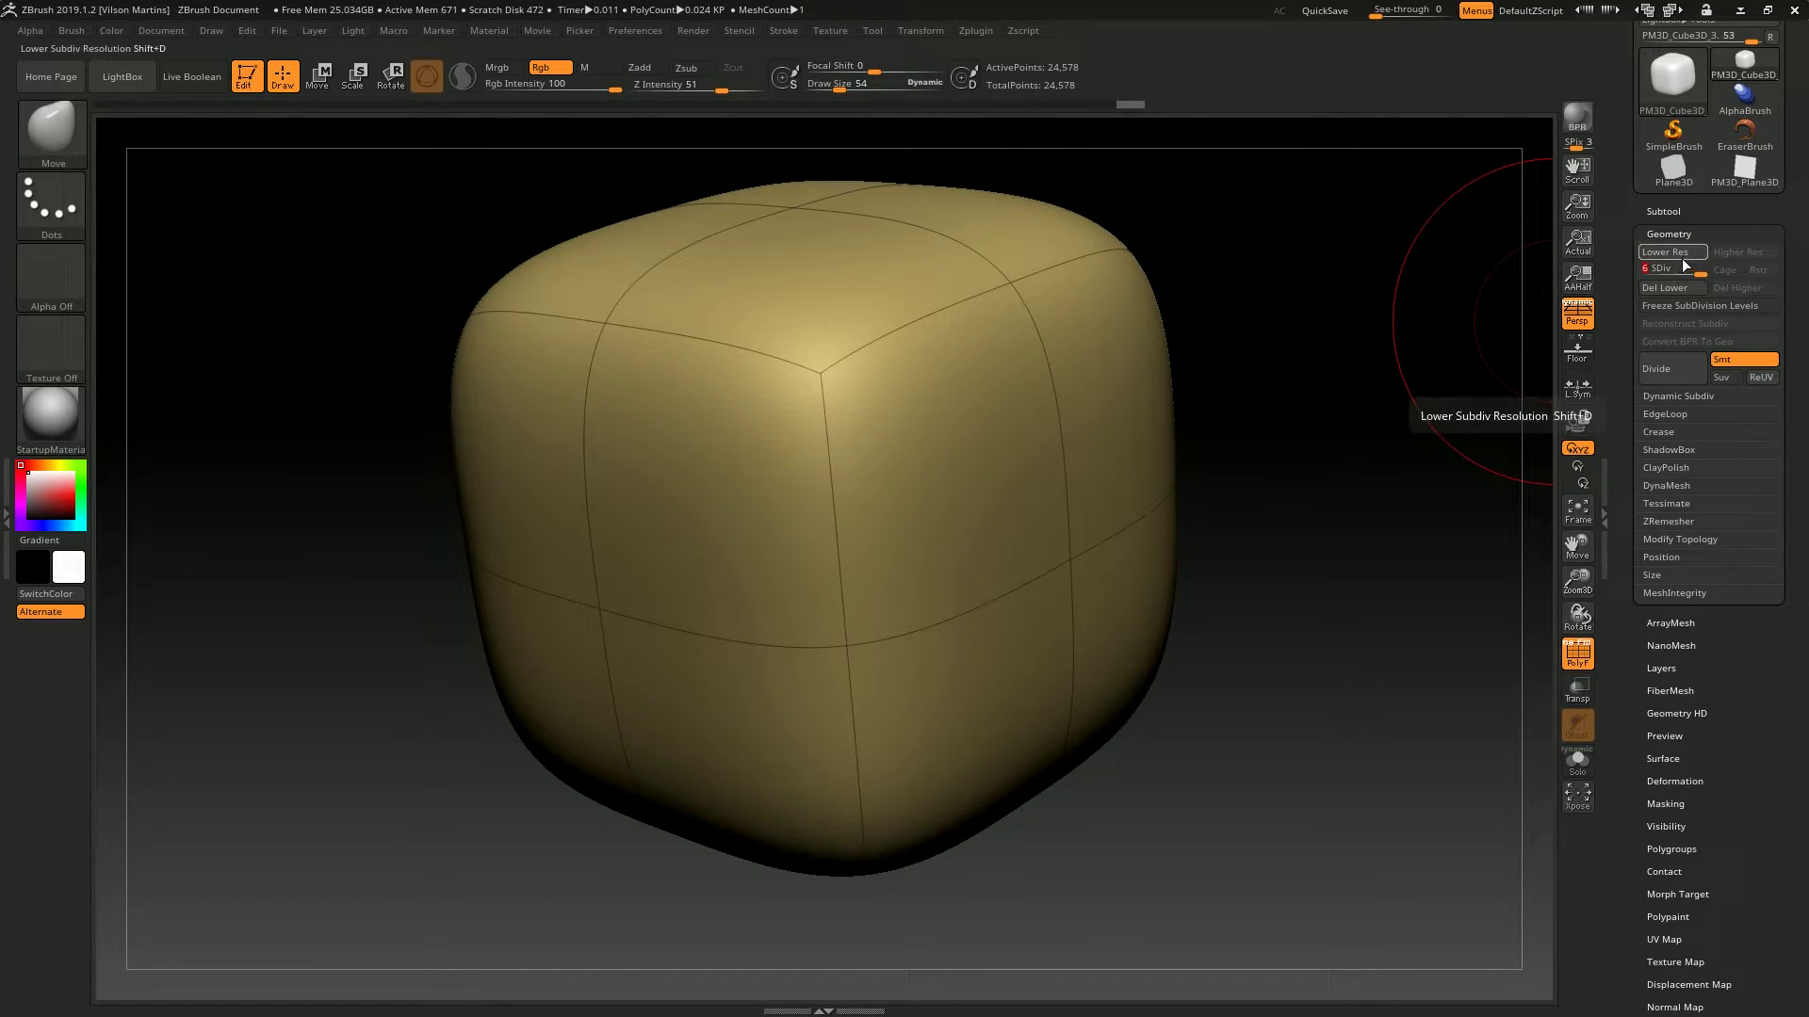
key(shift)
key(shift+d)
key(shift+d)
key(shift+d)
key(d)
key(d)
key(d)
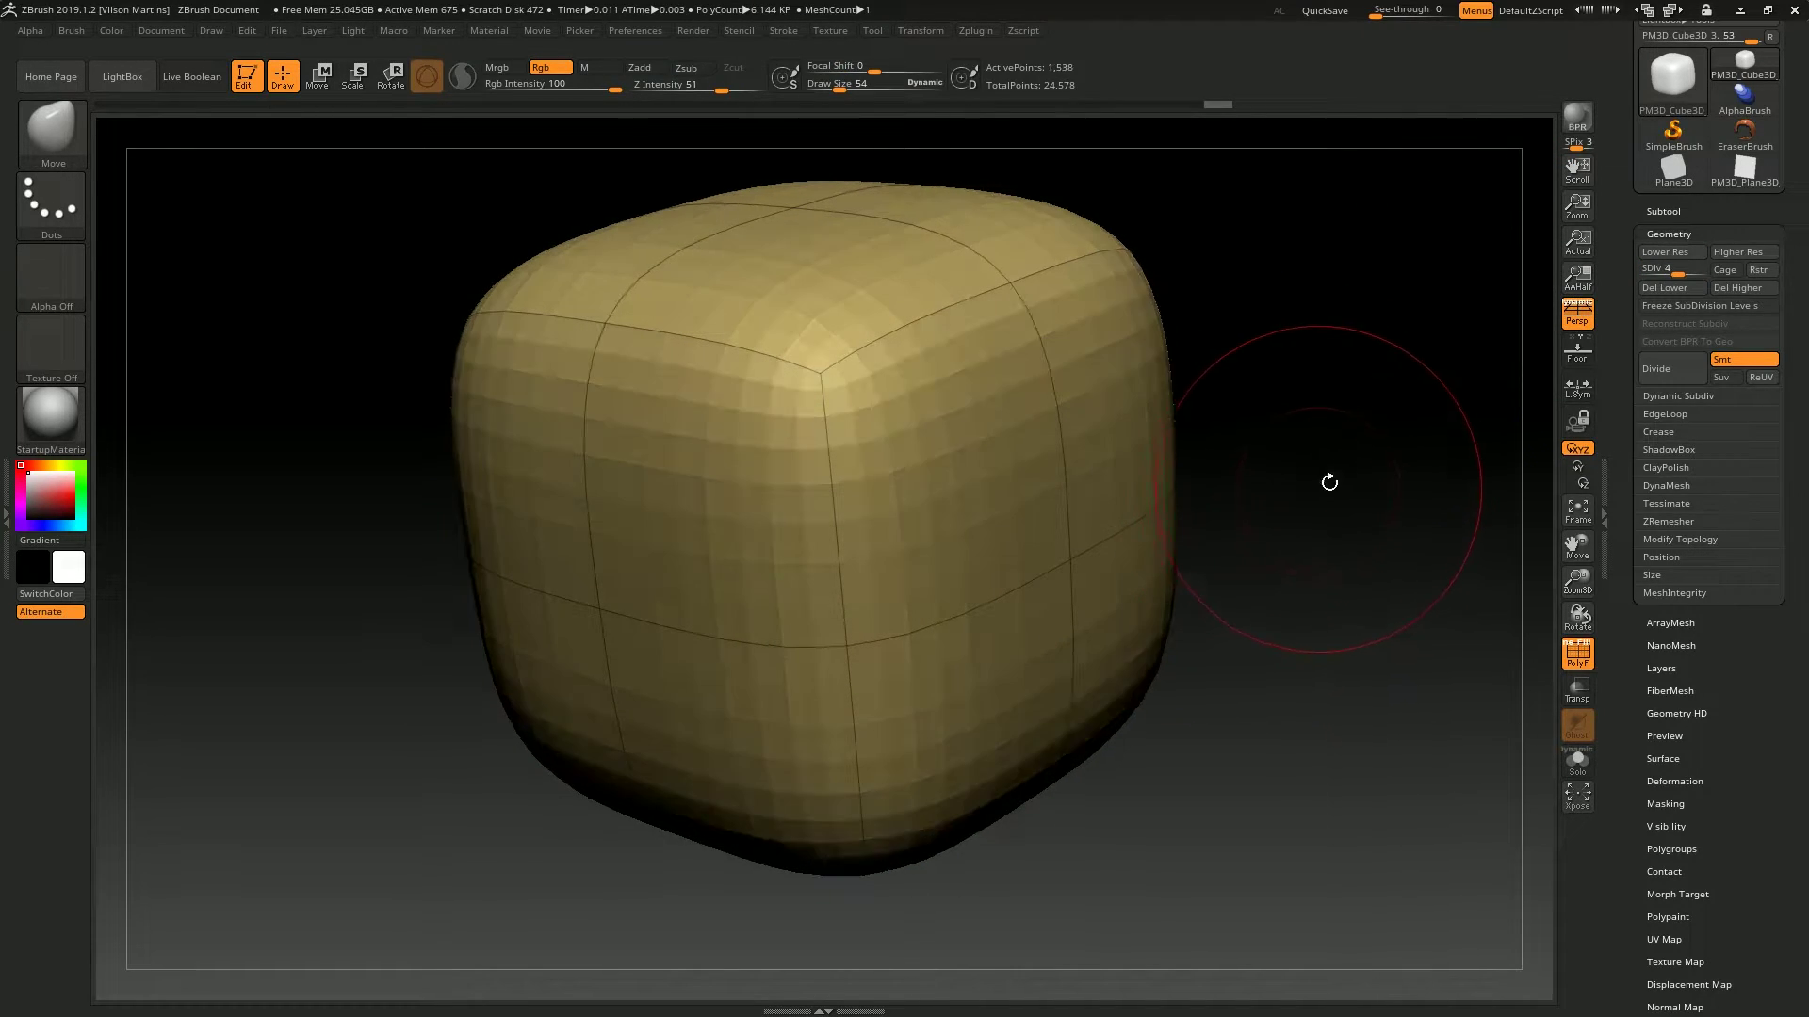
key(shift+d)
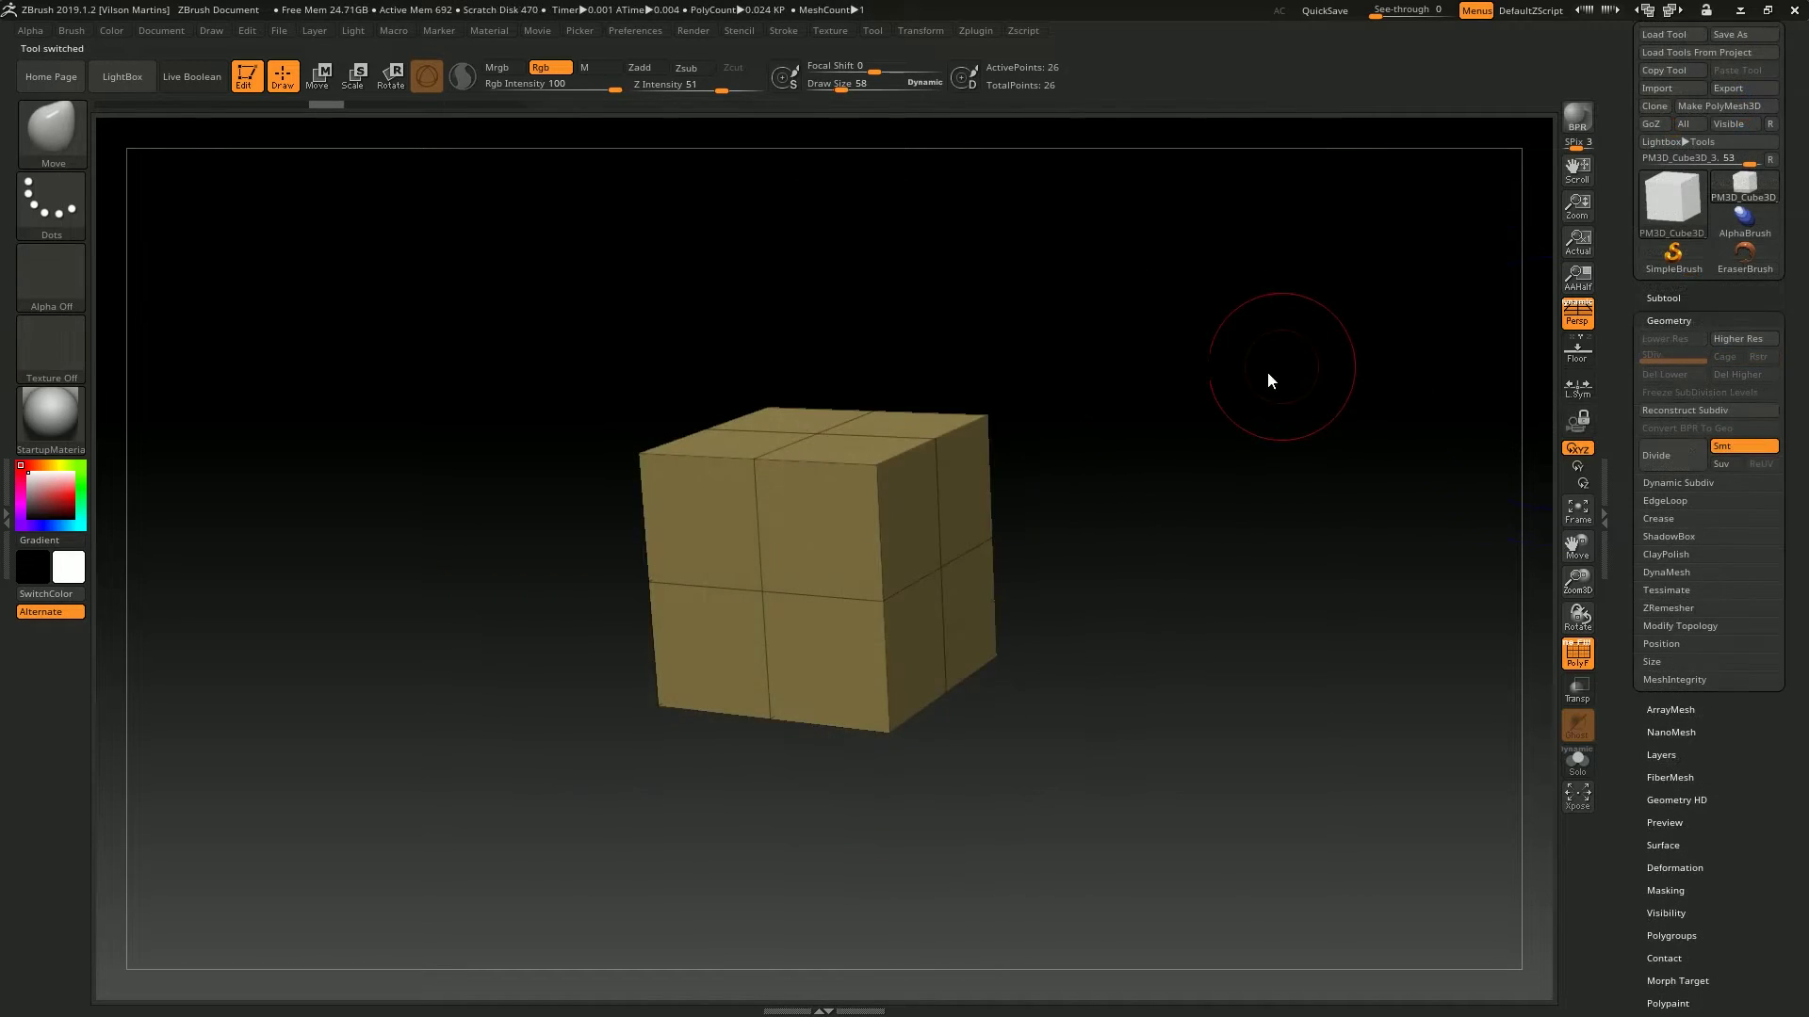
Divide the flat-faced cube four times to SDiv 5 and lower it to SDiv 4.
alt+drag(1268, 371, 1101, 305)
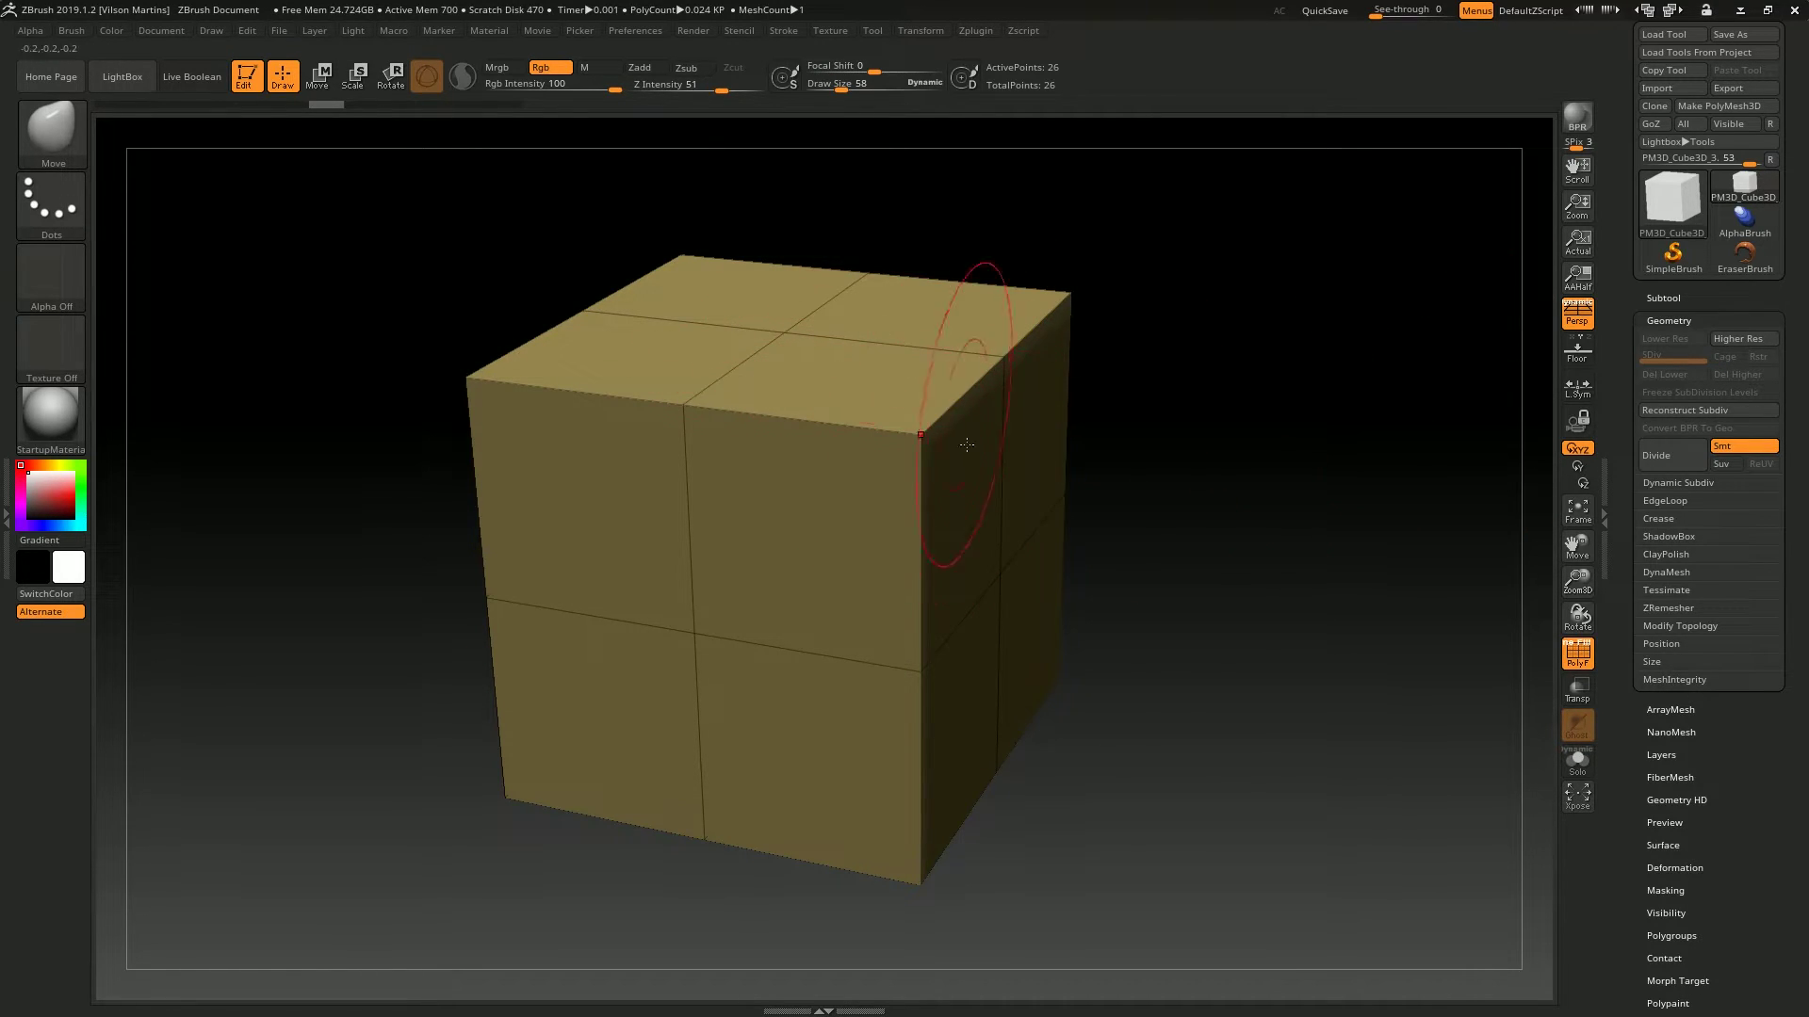
key(ctrl+d)
key(ctrl+d)
key(ctrl+d)
key(ctrl+d)
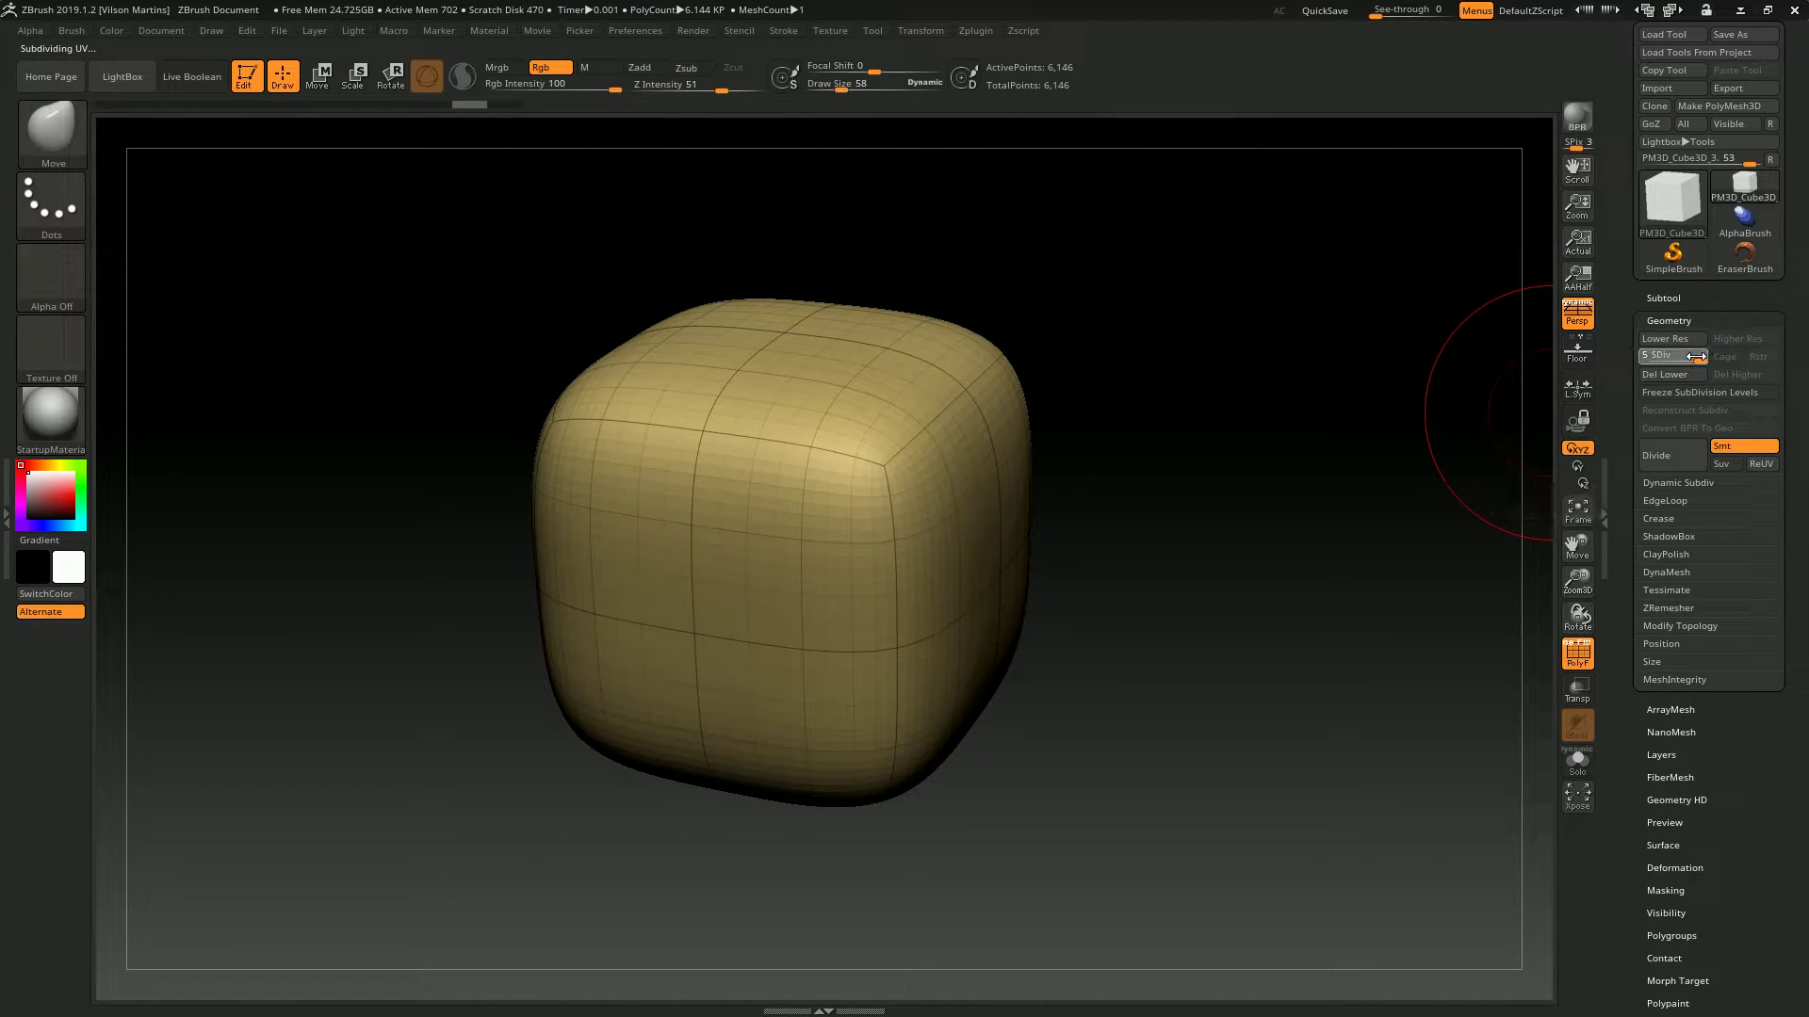
drag(1689, 356, 1690, 357)
drag(1287, 469, 1304, 504)
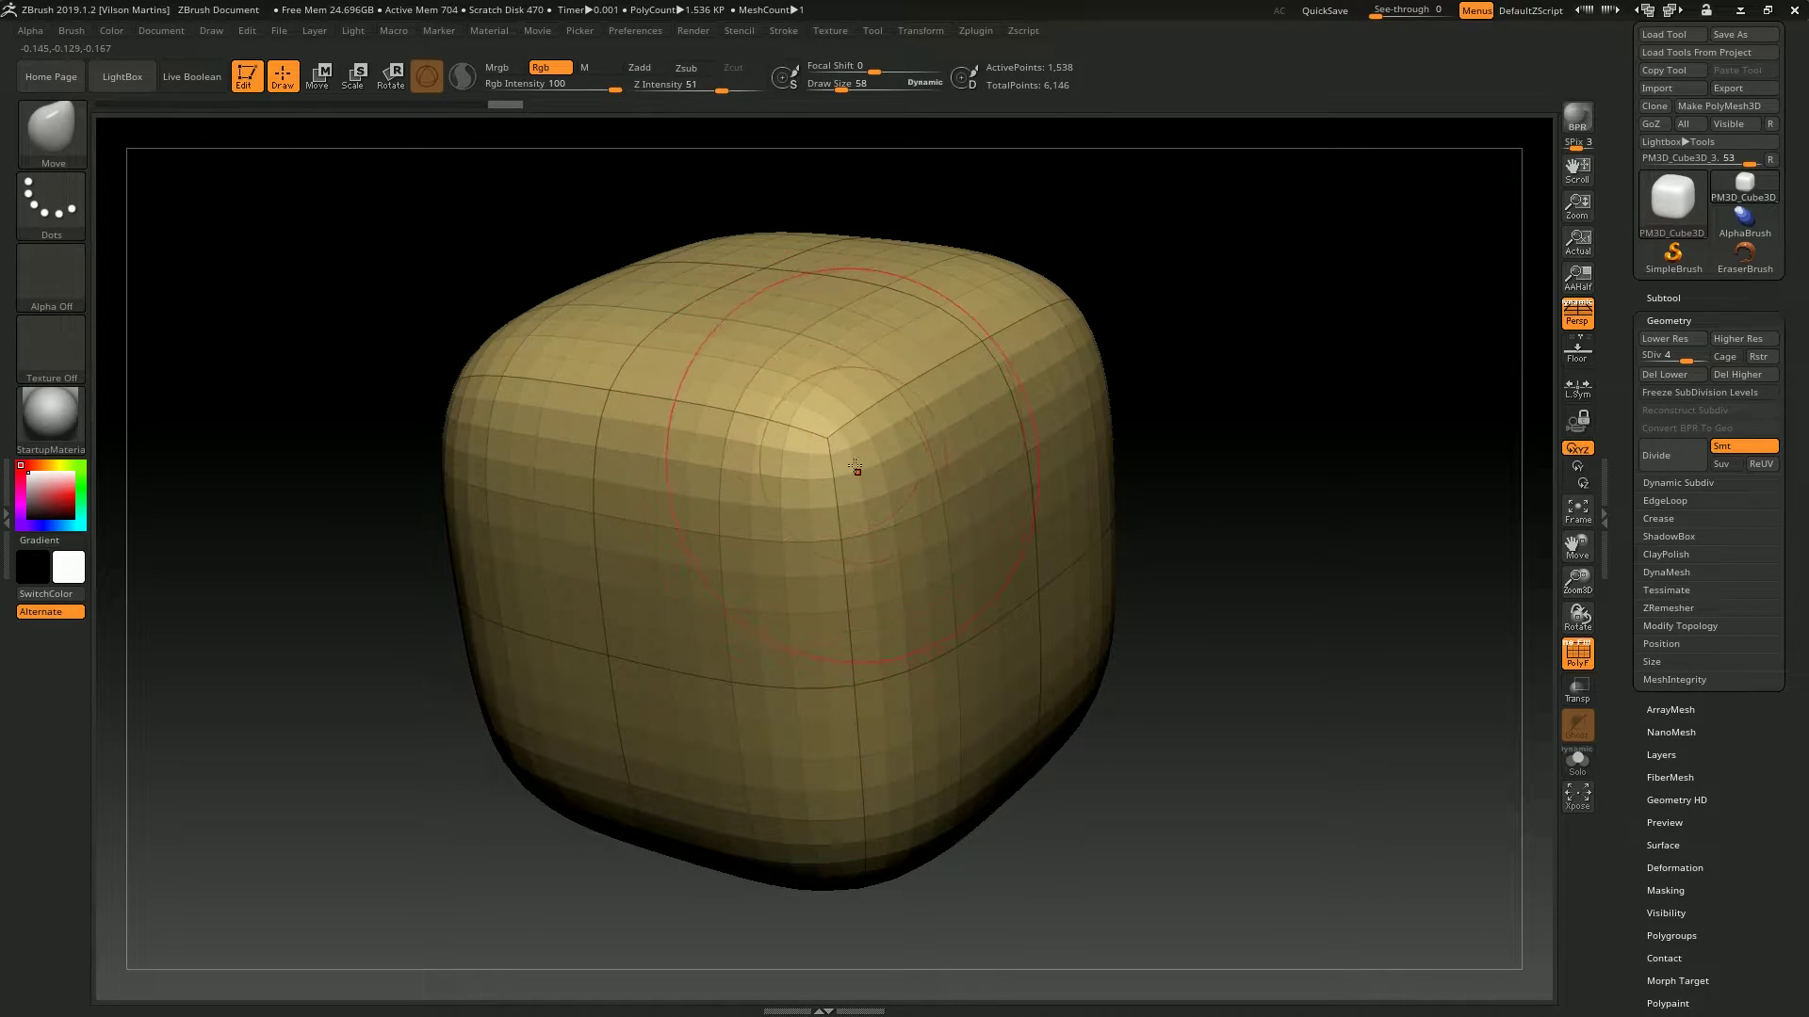
Switch to the WrapHeadWithMouthSocket head model, turn off perspective and frame the nose in profile.
click(1687, 211)
click(1143, 355)
key(f)
drag(1230, 415, 1022, 428)
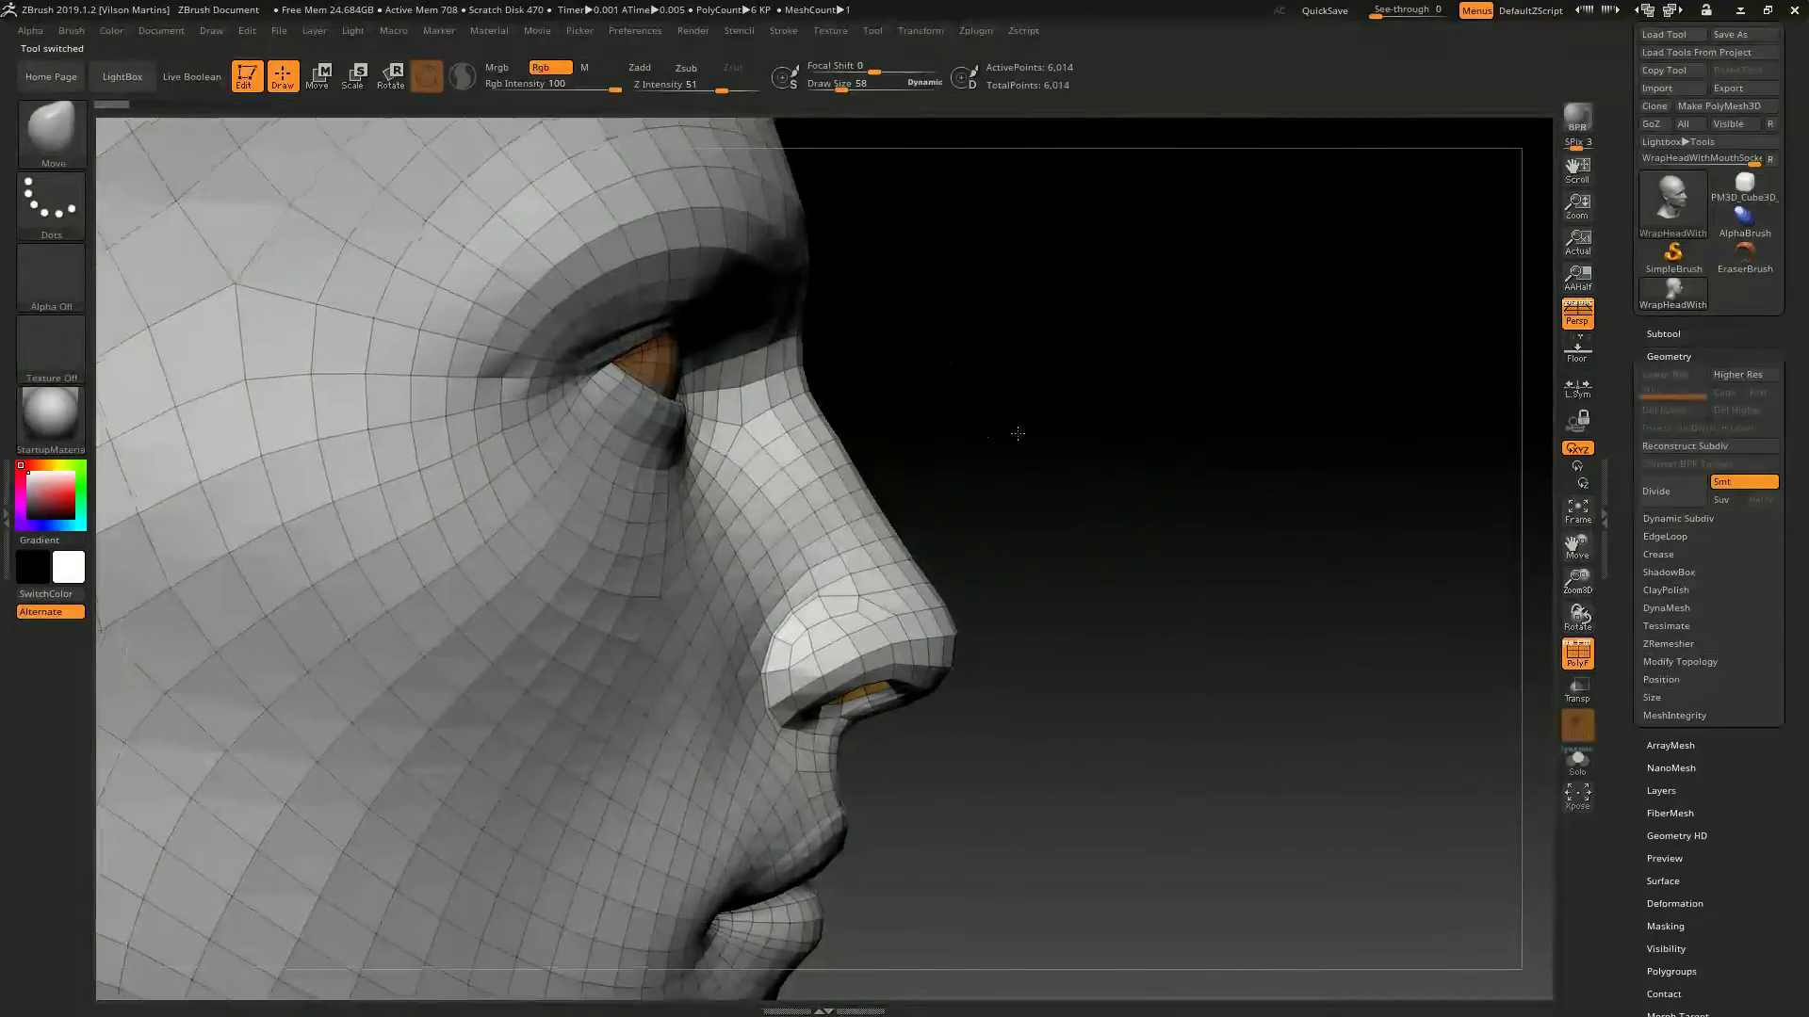
click(1577, 311)
mouse_move(1133, 457)
alt+mouse_down()
mouse_move(1122, 428)
mouse_move(1445, 327)
mouse_move(1094, 415)
mouse_move(1149, 414)
mouse_move(1177, 471)
alt+mouse_up()
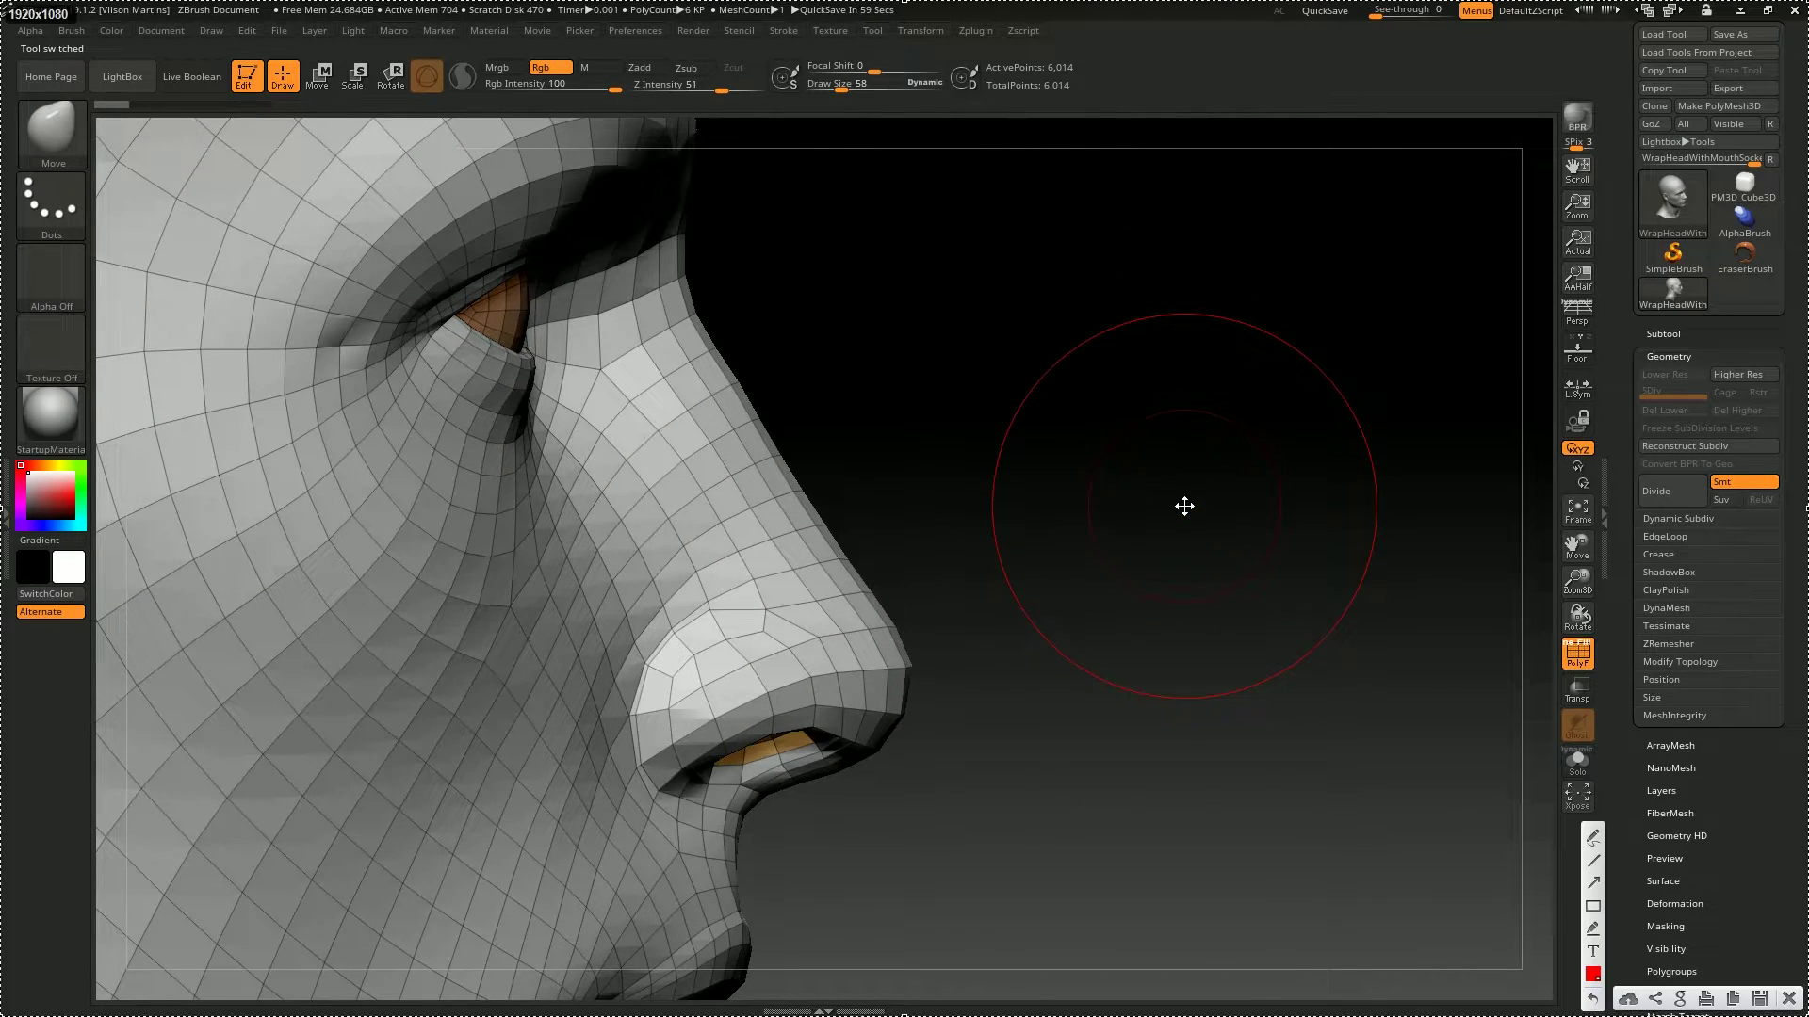
Paste a capture of the undivided head into the Photoshop document and return to ZBrush.
key(alt+Tab)
key(ctrl+v)
key(alt+Tab)
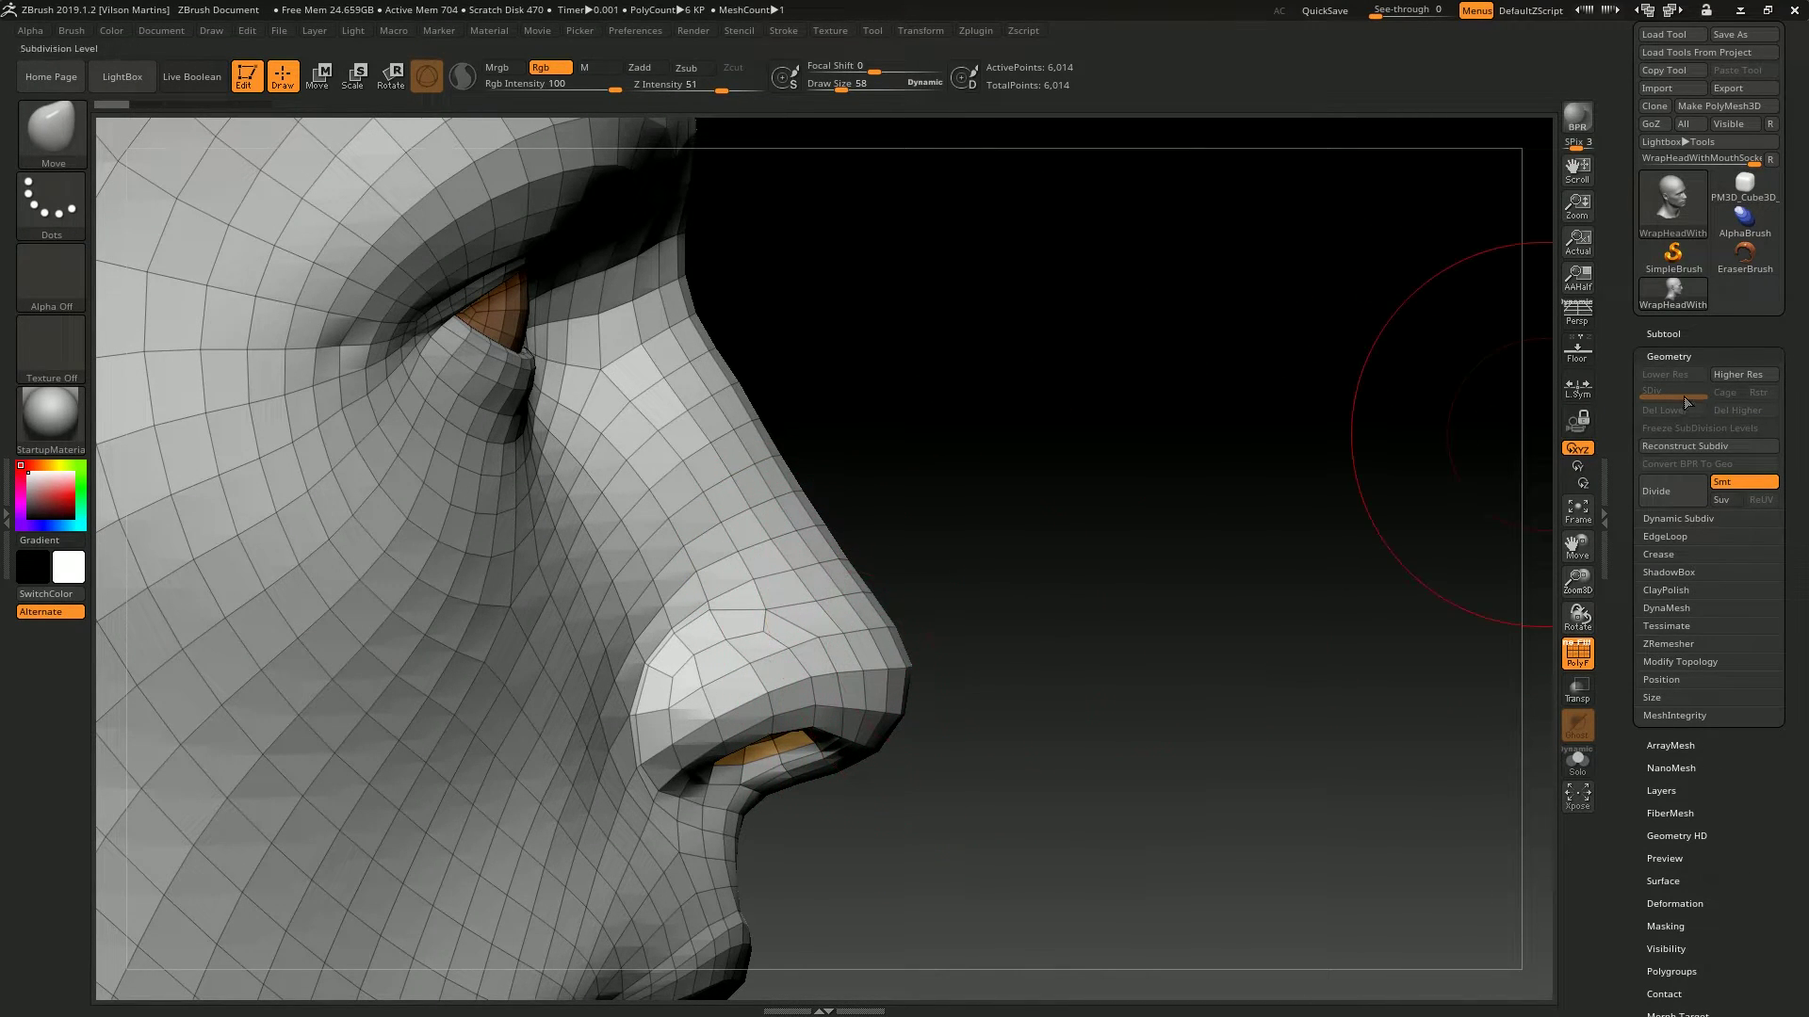
Divide the head three times to SDiv 4 and set it back to SDiv 1.
key(ctrl)
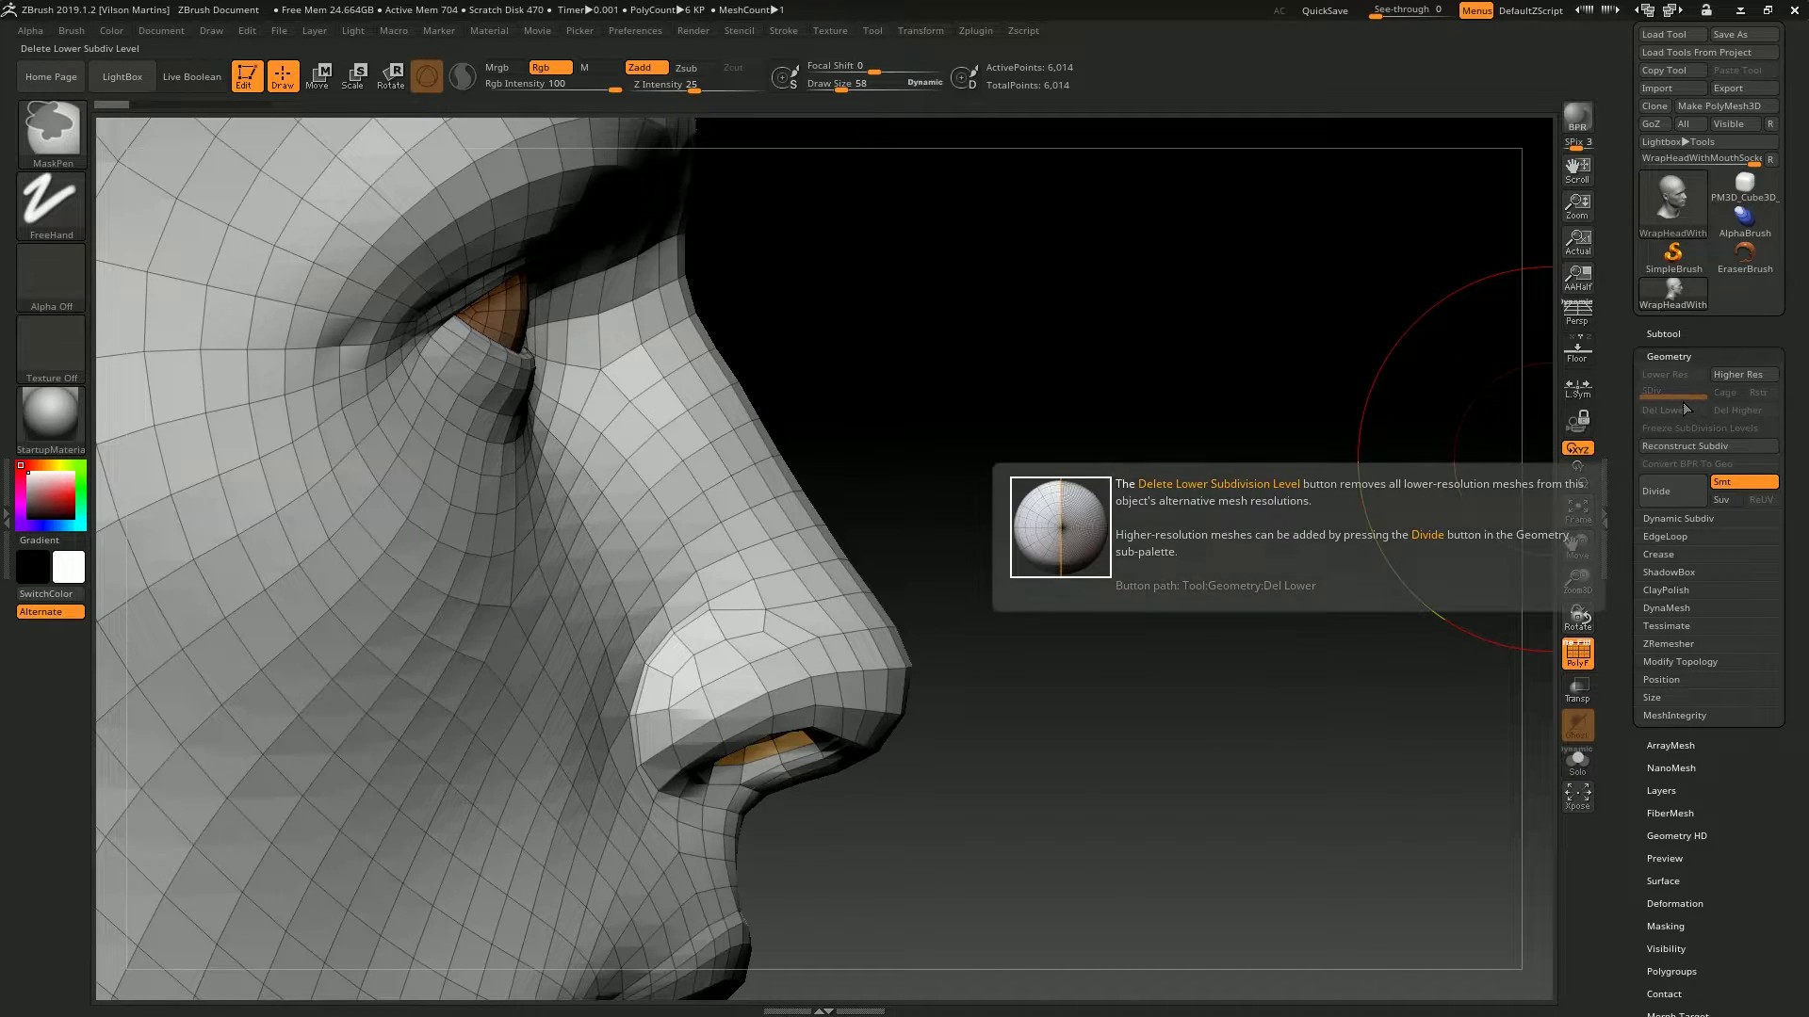
key(d)
key(d)
key(d)
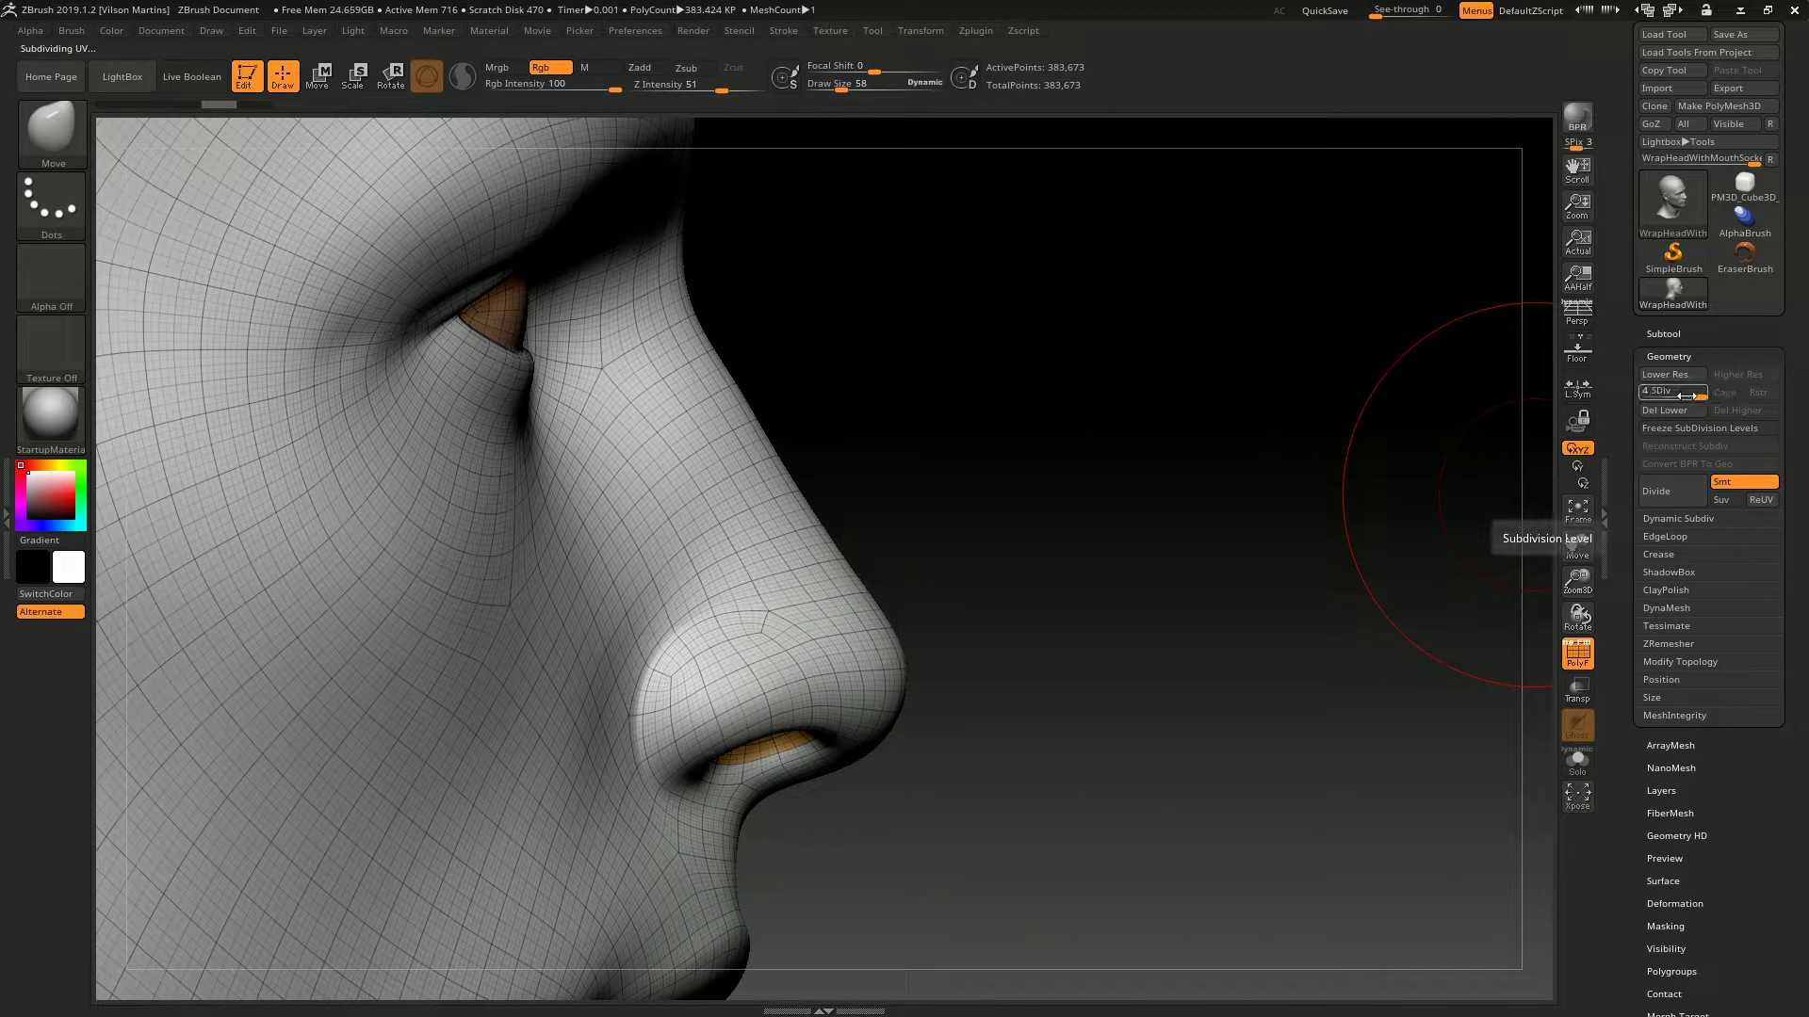
drag(1693, 395, 1668, 393)
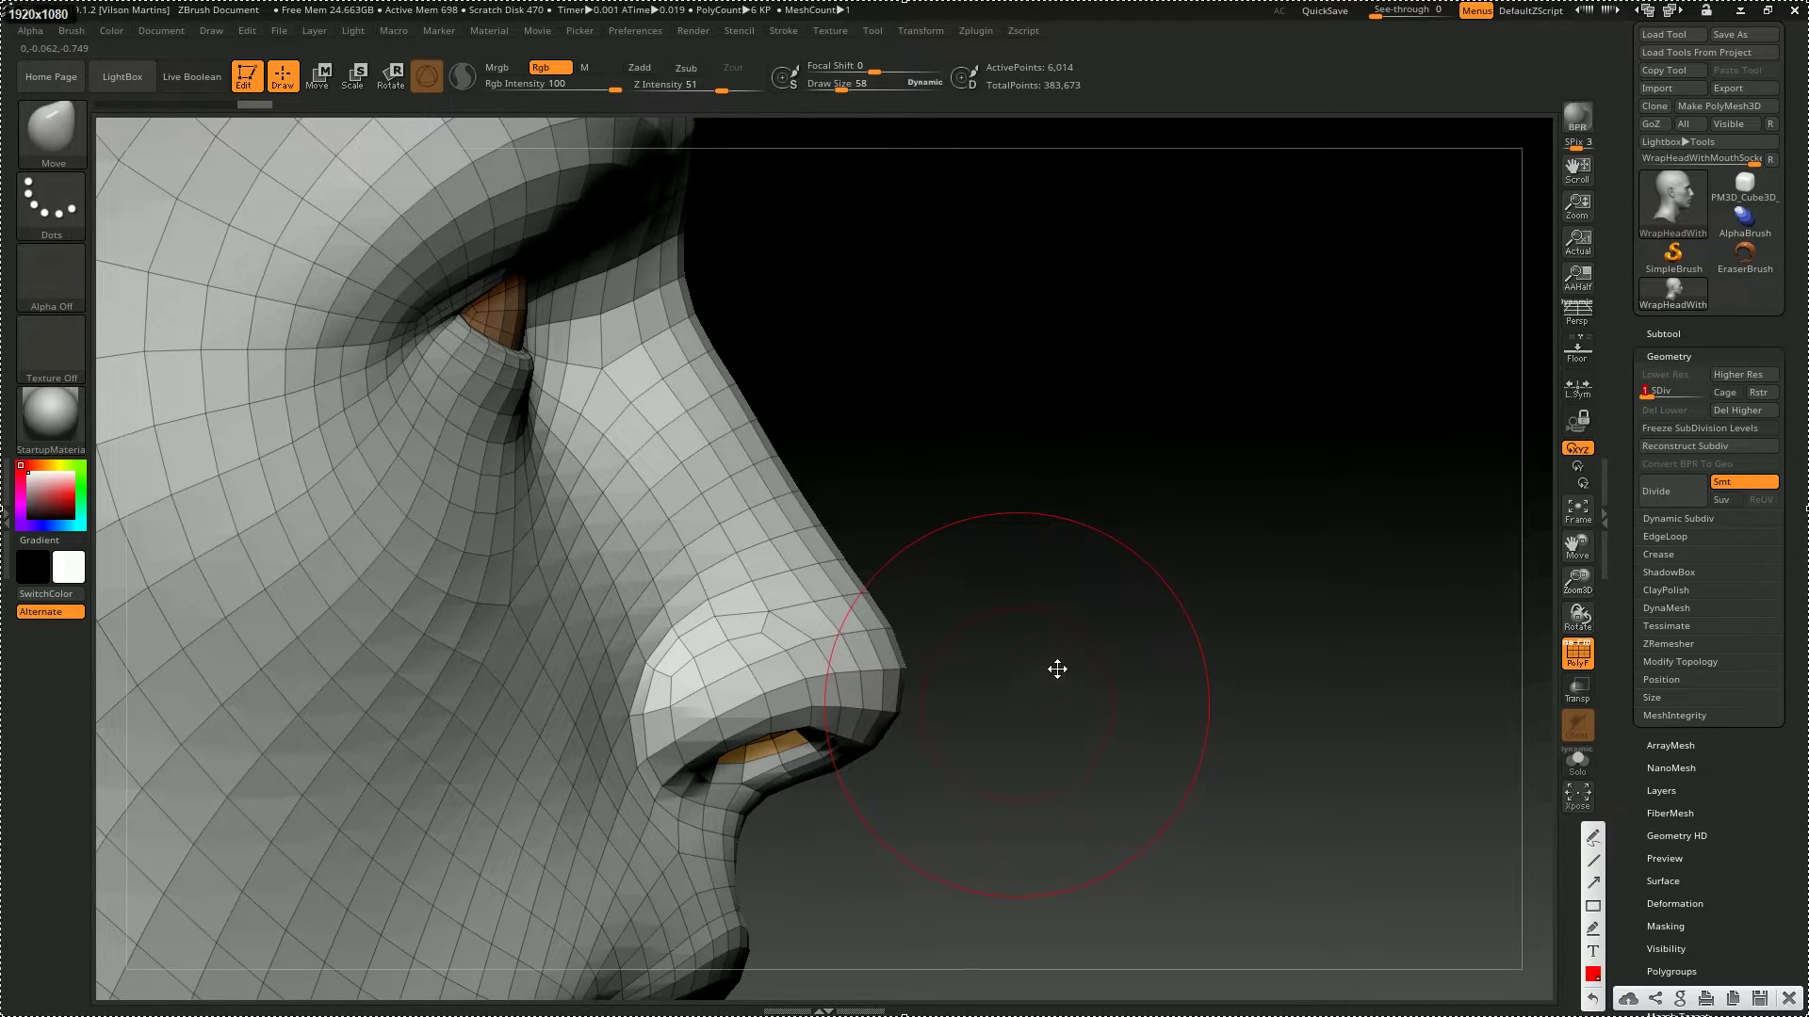
In Photoshop, add the SDiv 1 capture as Layer 2 and toggle its visibility to compare it with the undivided head on Layer 1.
key(alt+Tab)
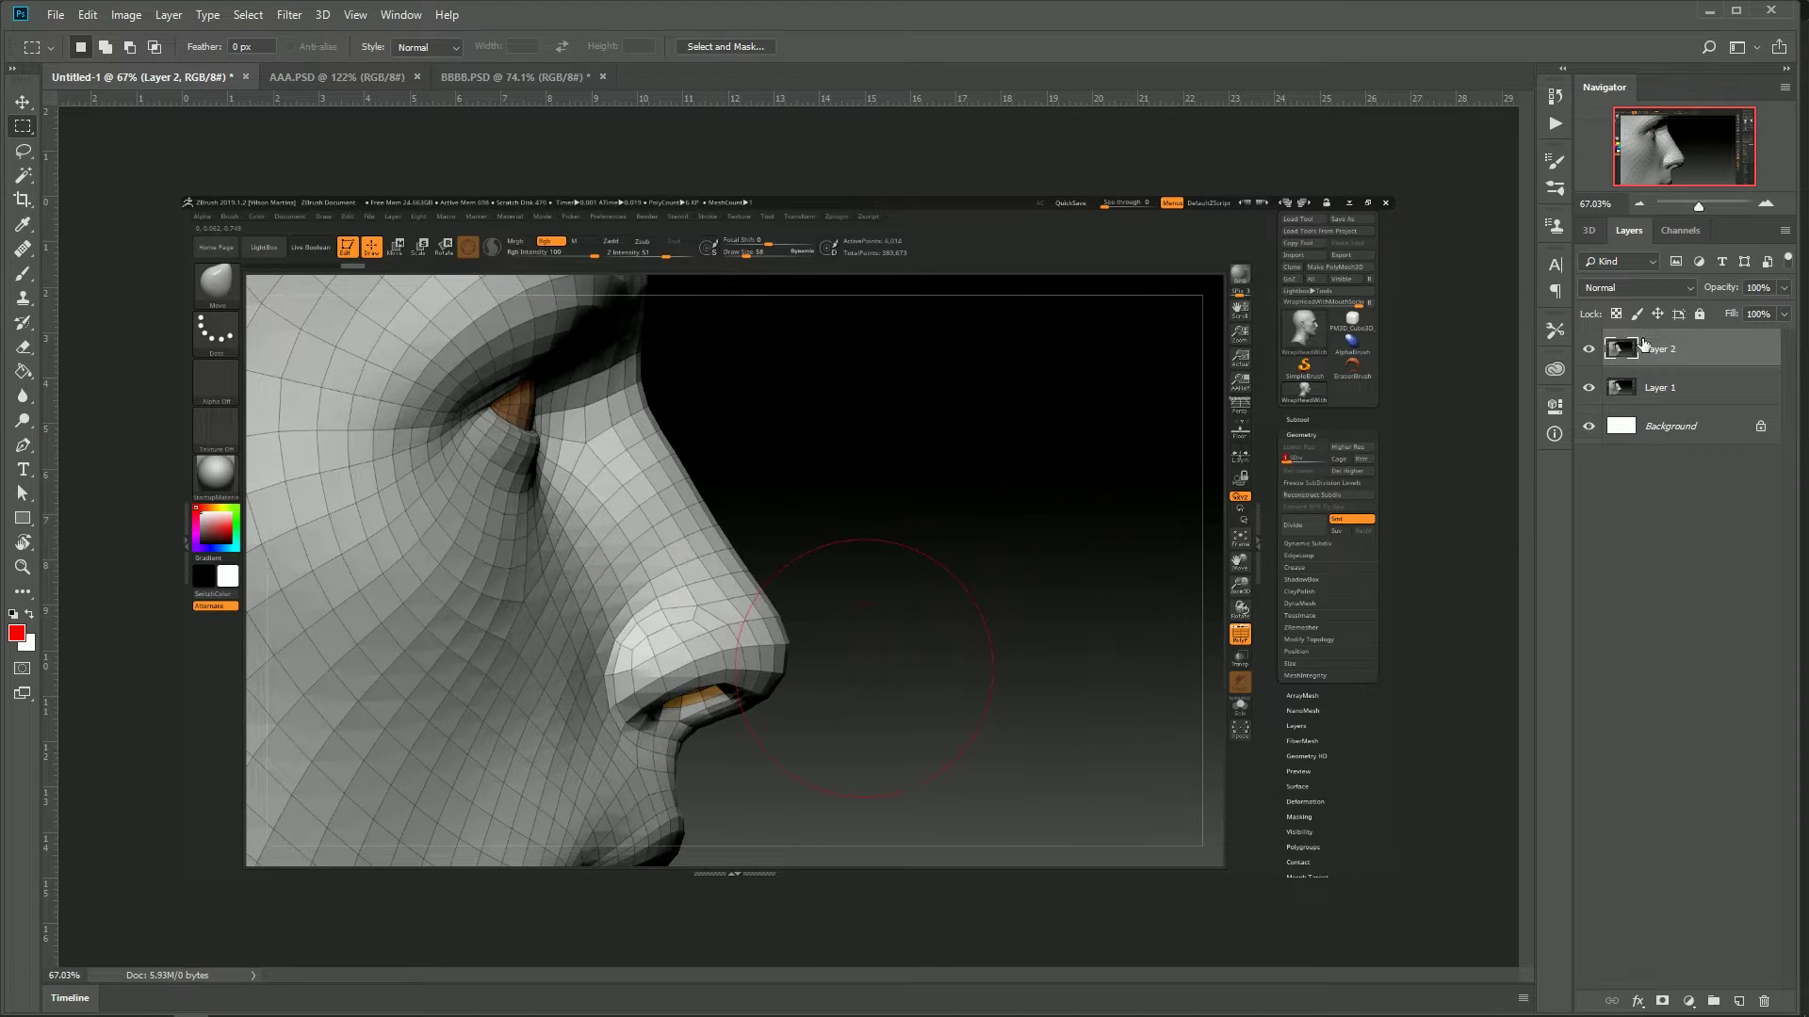
click(1590, 350)
click(1592, 351)
click(1592, 350)
click(1596, 350)
click(1596, 351)
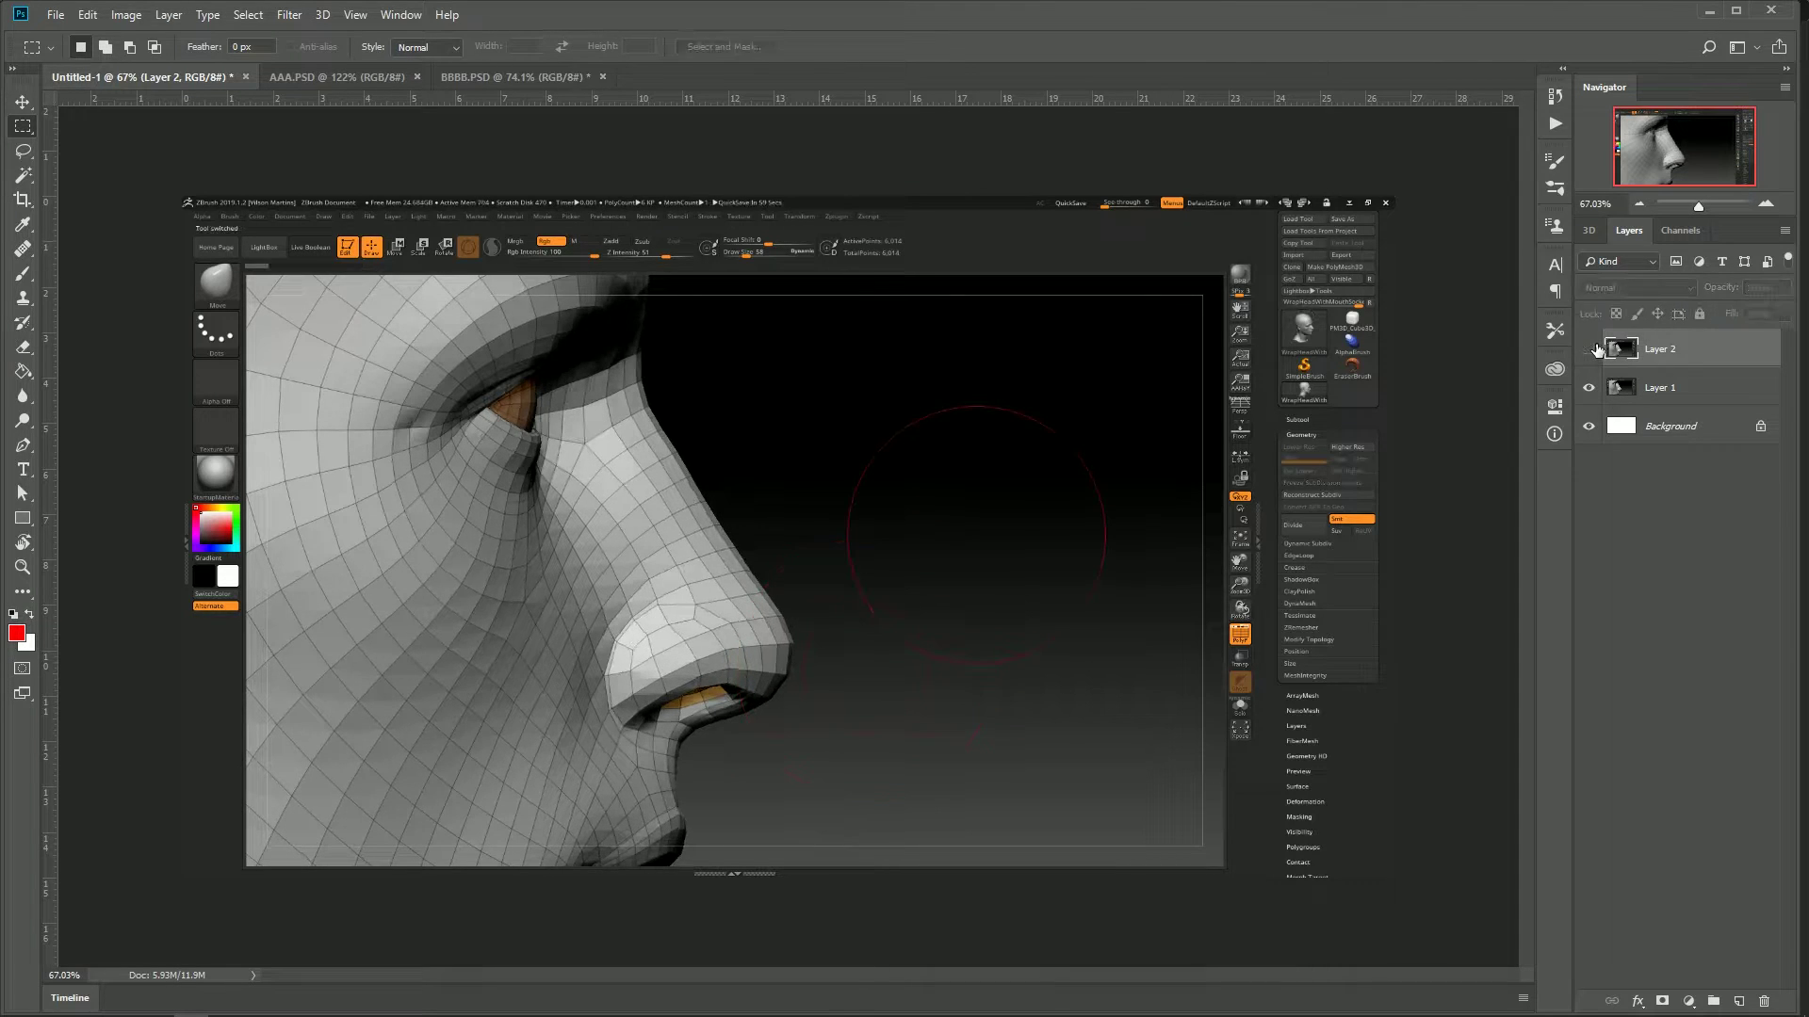
click(1590, 349)
click(1590, 349)
click(1590, 350)
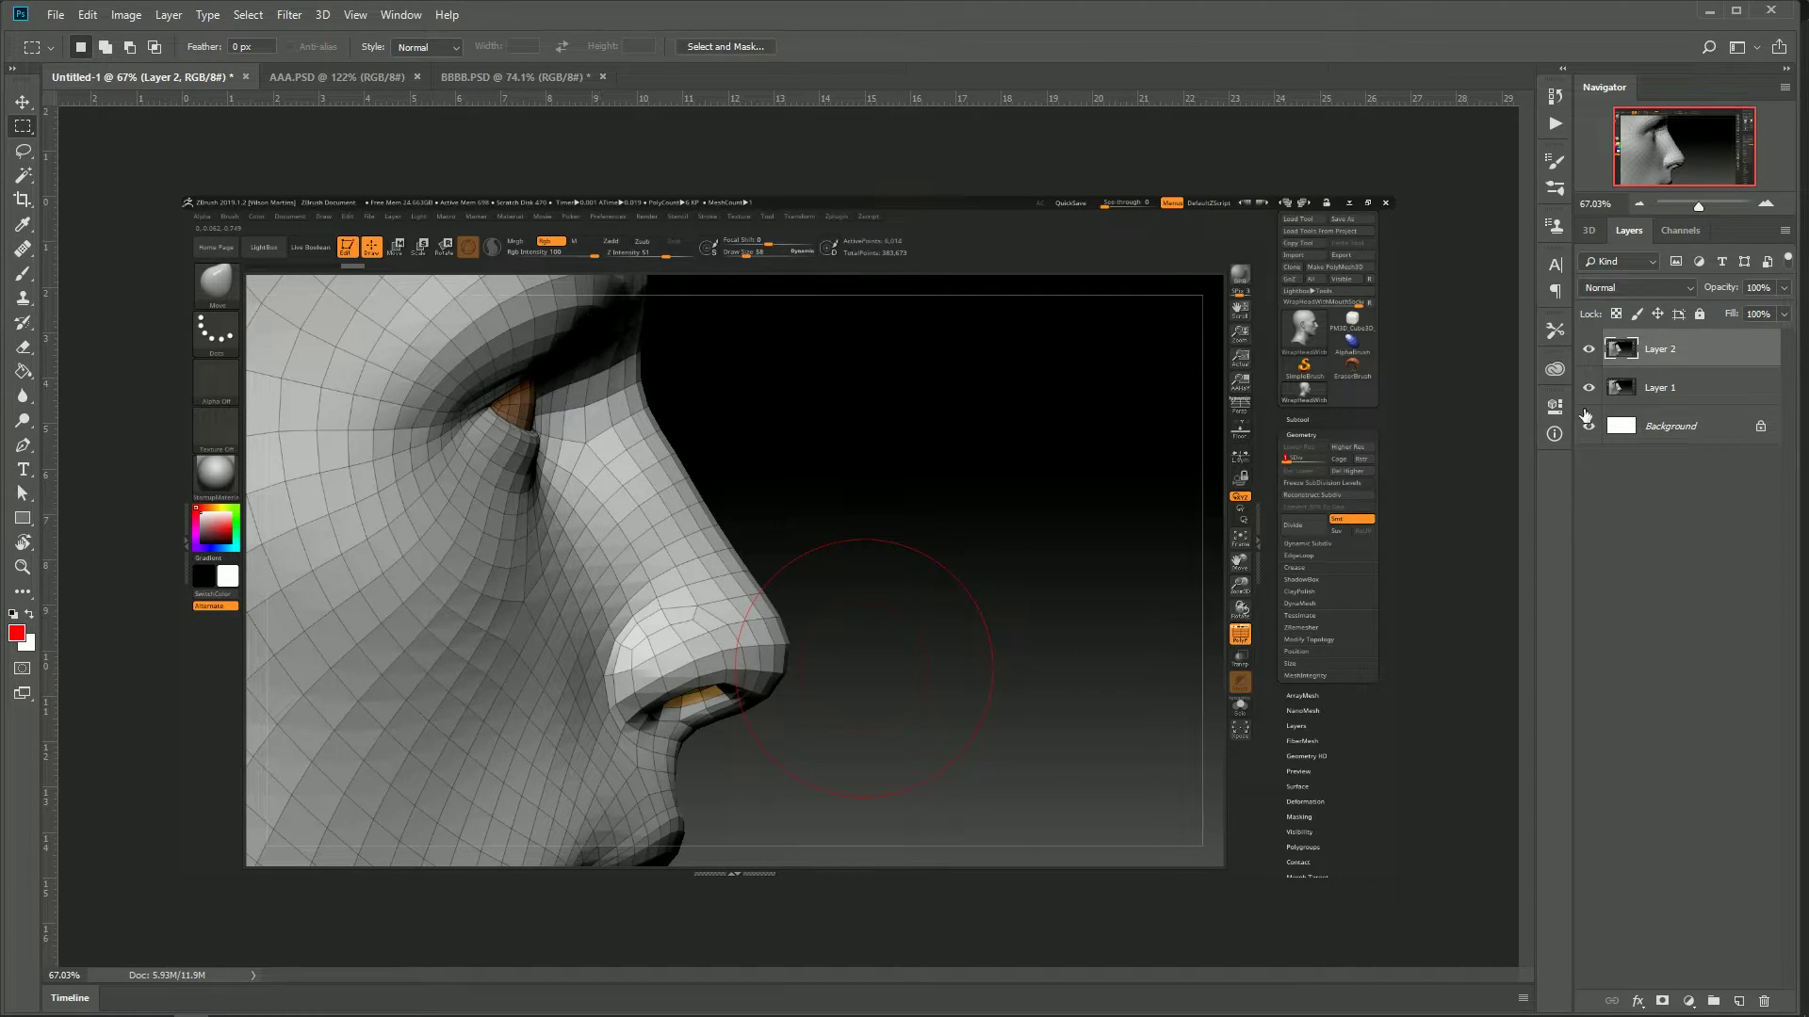
click(1588, 350)
click(1589, 350)
click(1589, 349)
click(1590, 350)
click(1589, 349)
click(1589, 349)
click(1590, 350)
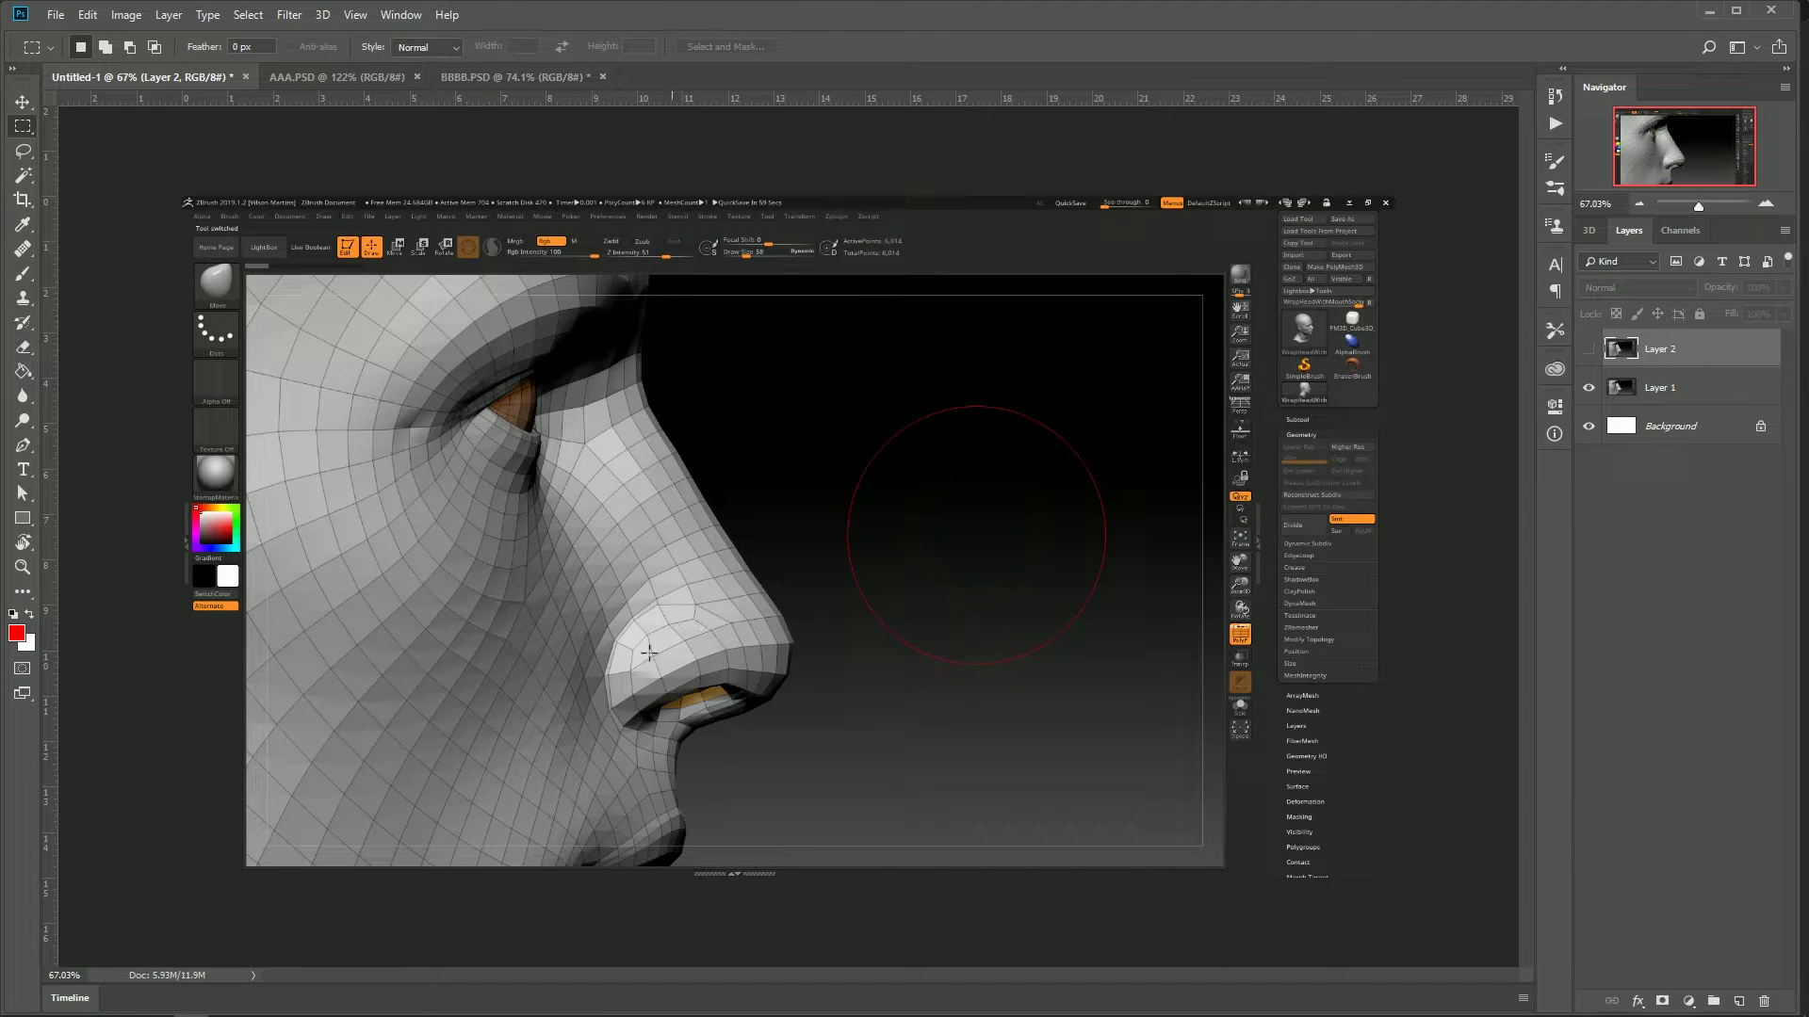
Return to ZBrush, apply Cage to the head at SDiv 1 and raise it to SDiv 4.
key(alt+Tab)
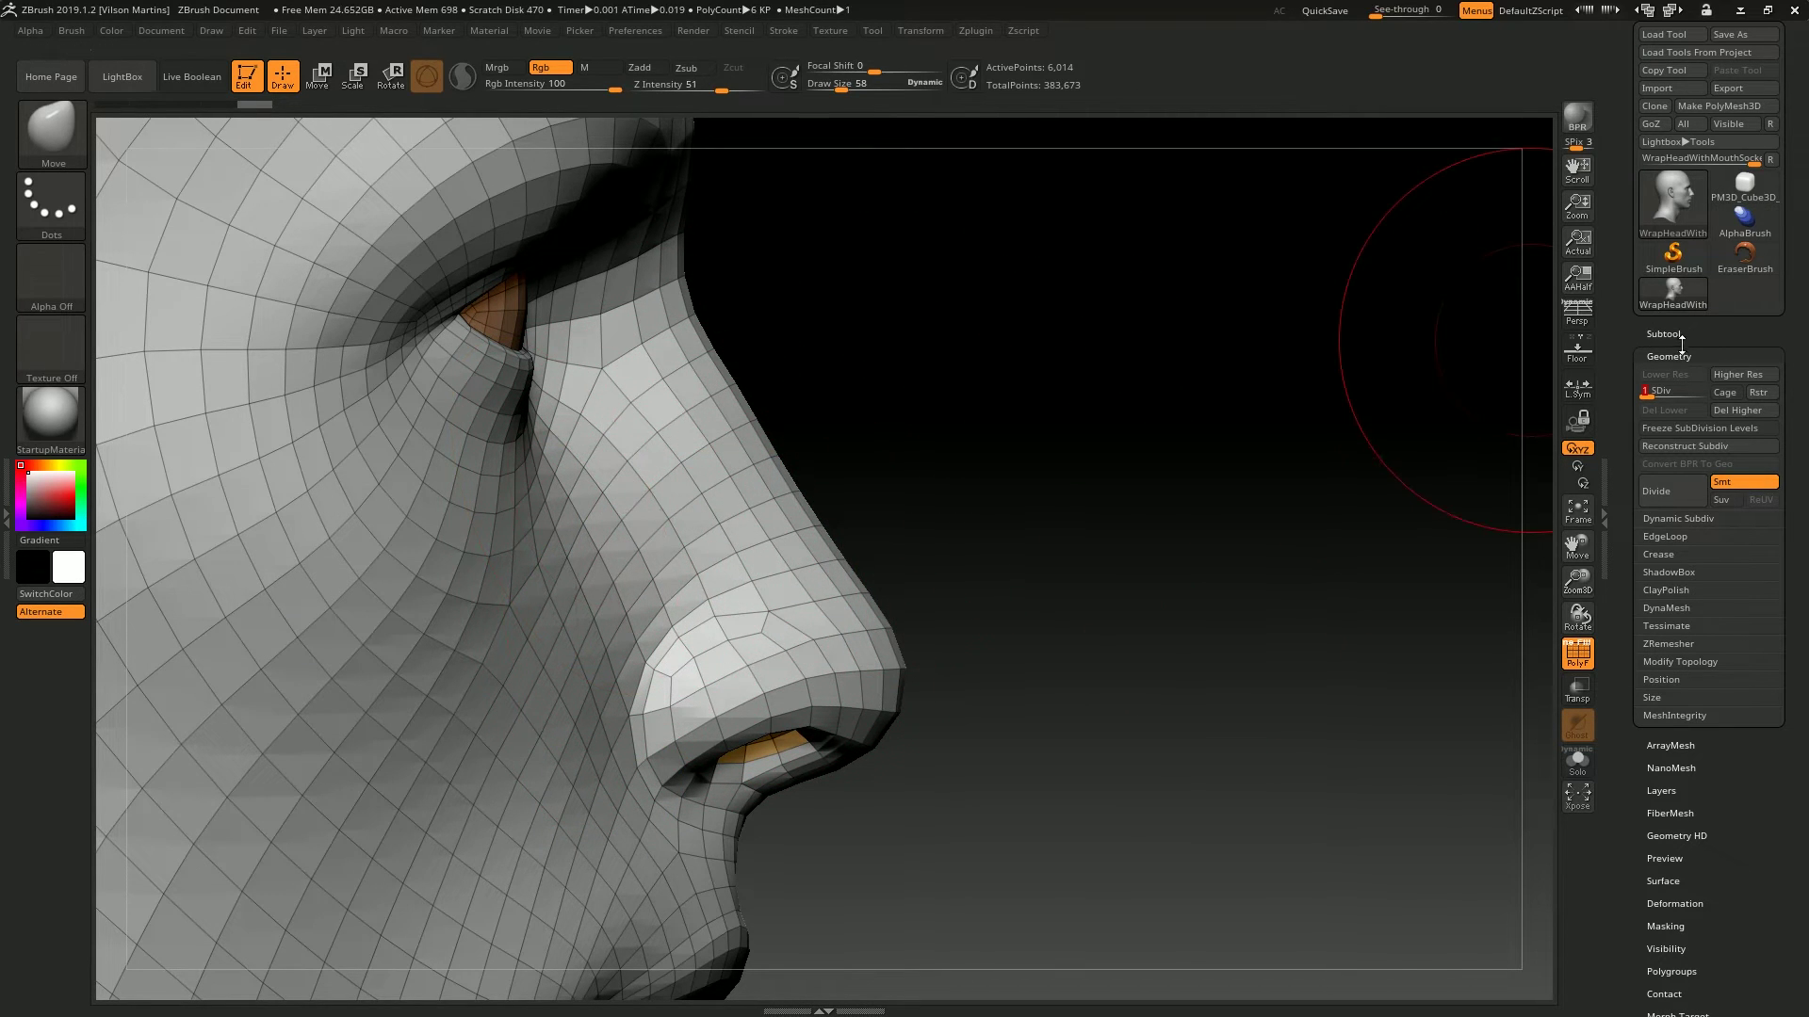
click(1725, 392)
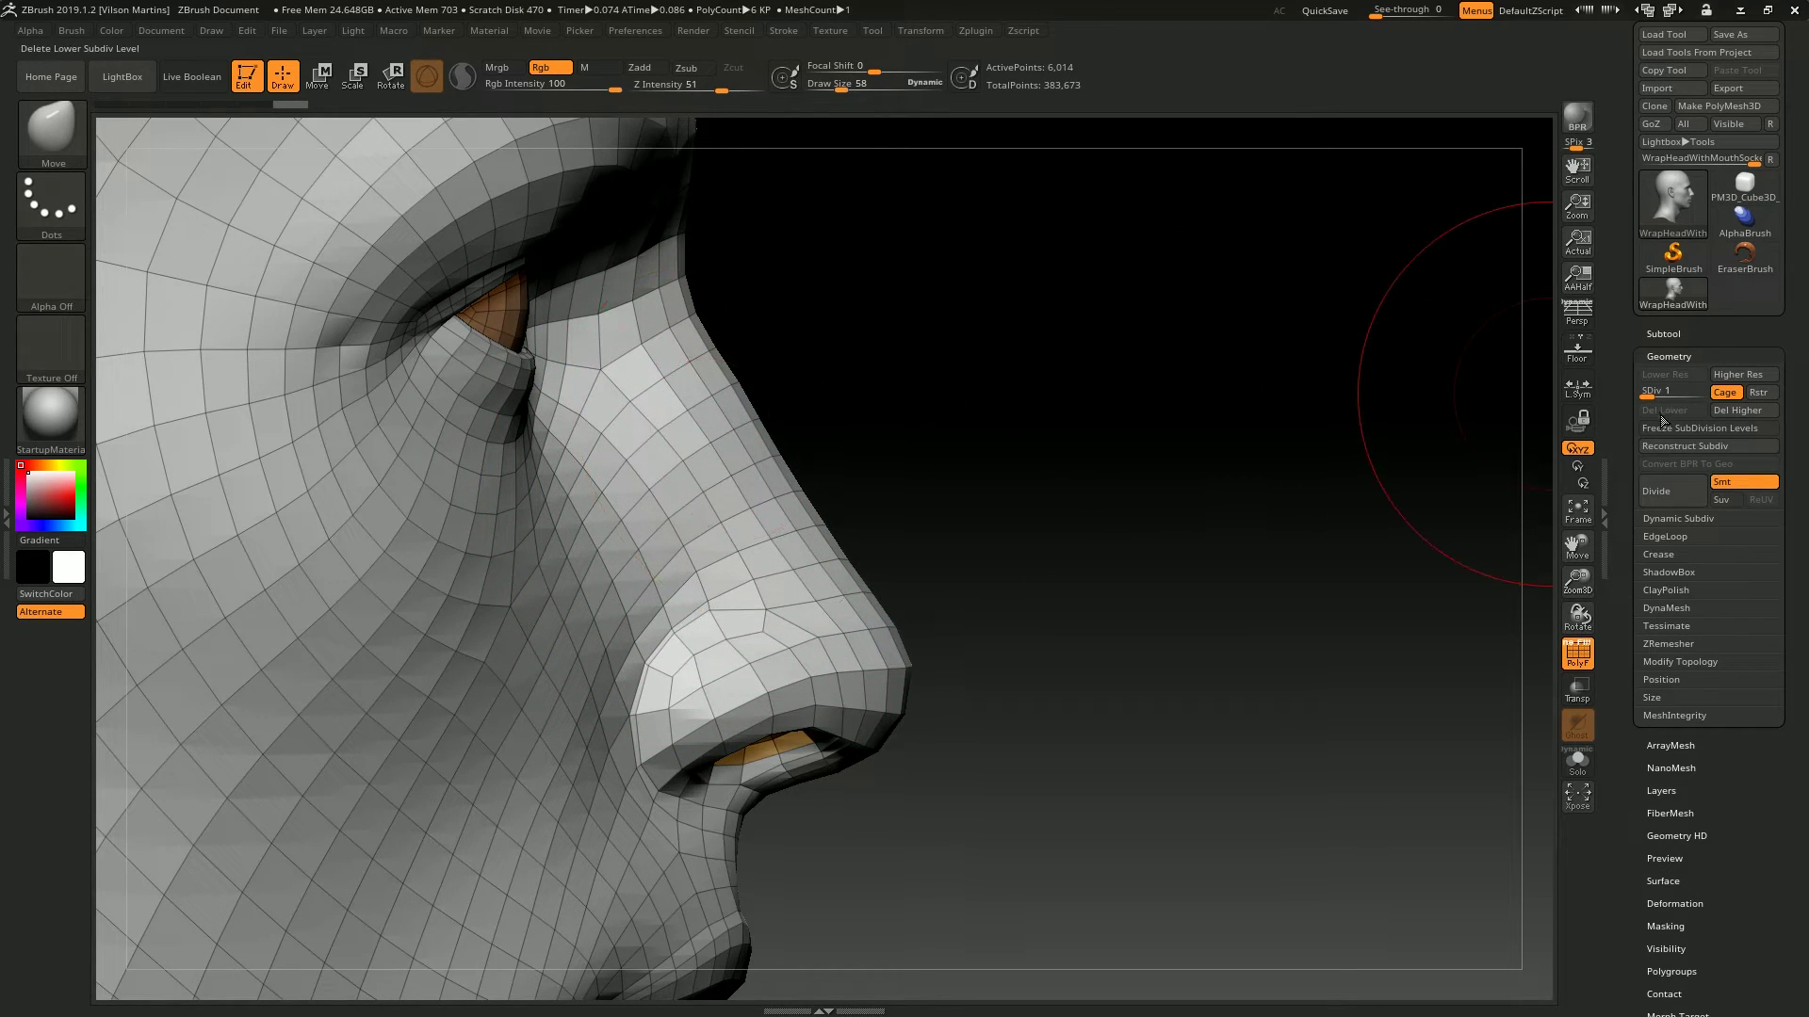
drag(1673, 390, 1697, 392)
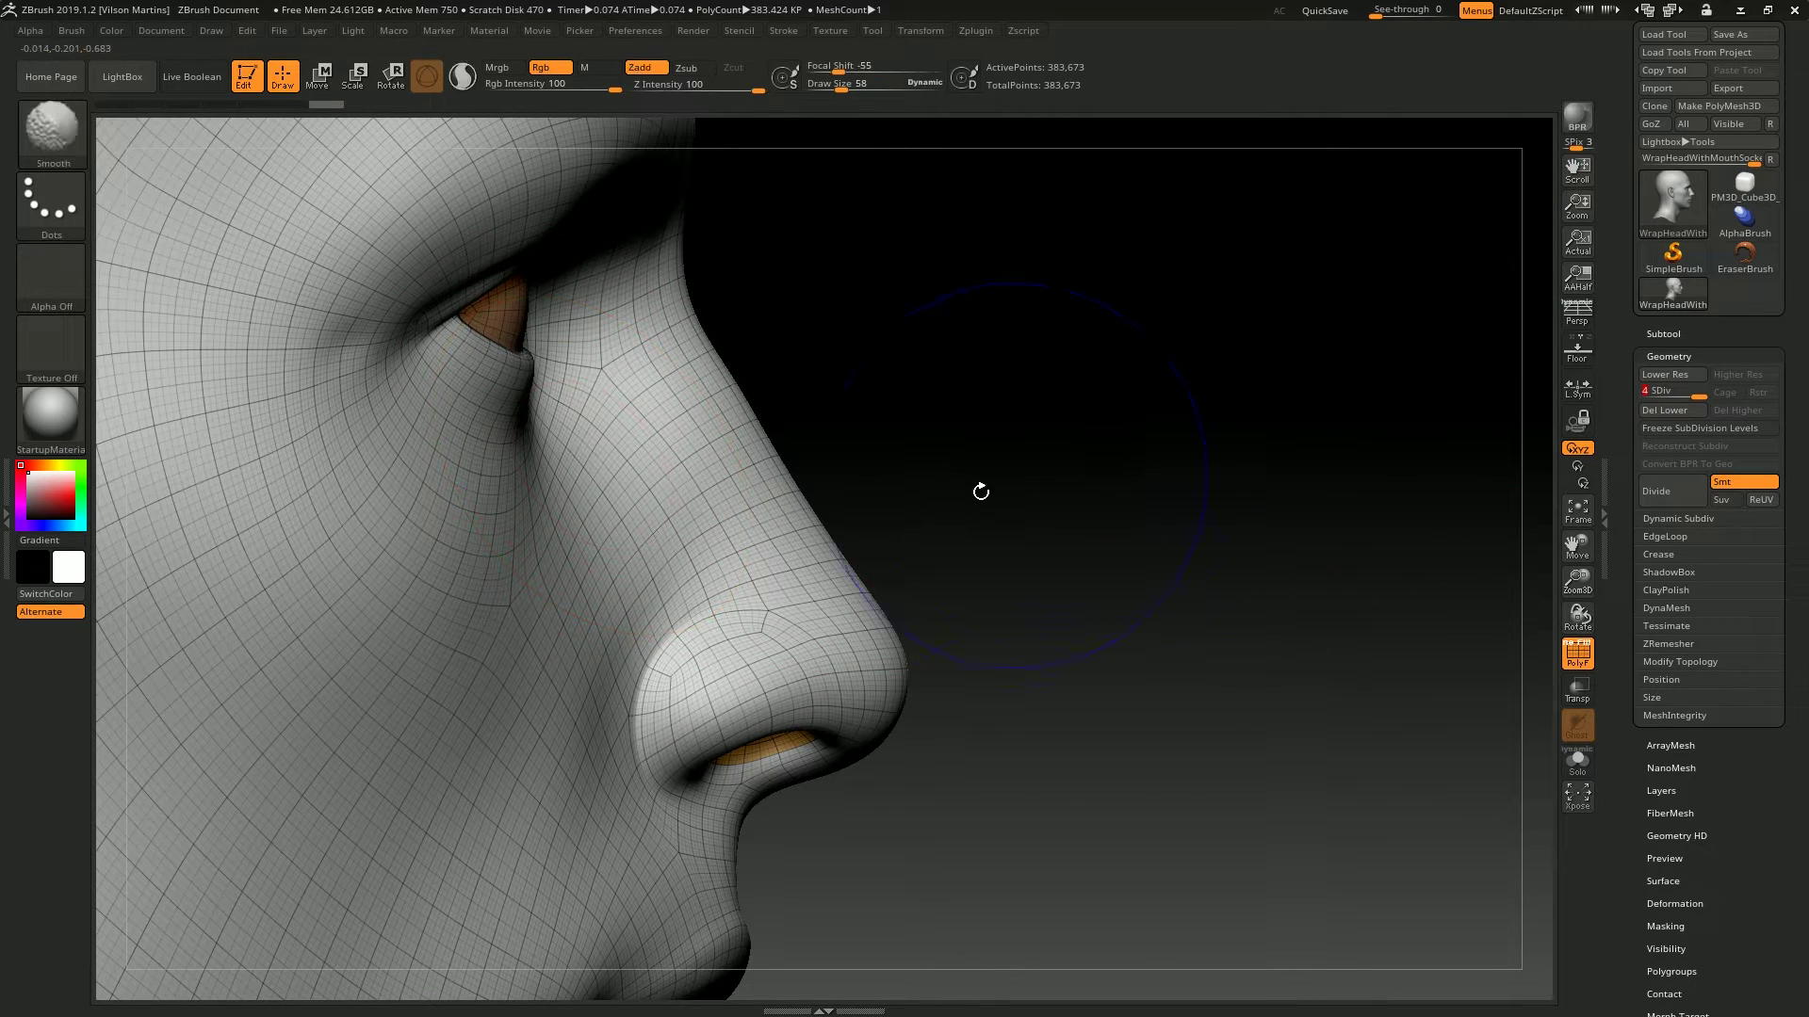
Hide the head's polyframe and switch between SDiv 4 and SDiv 3 to compare the surface.
key(shift+f)
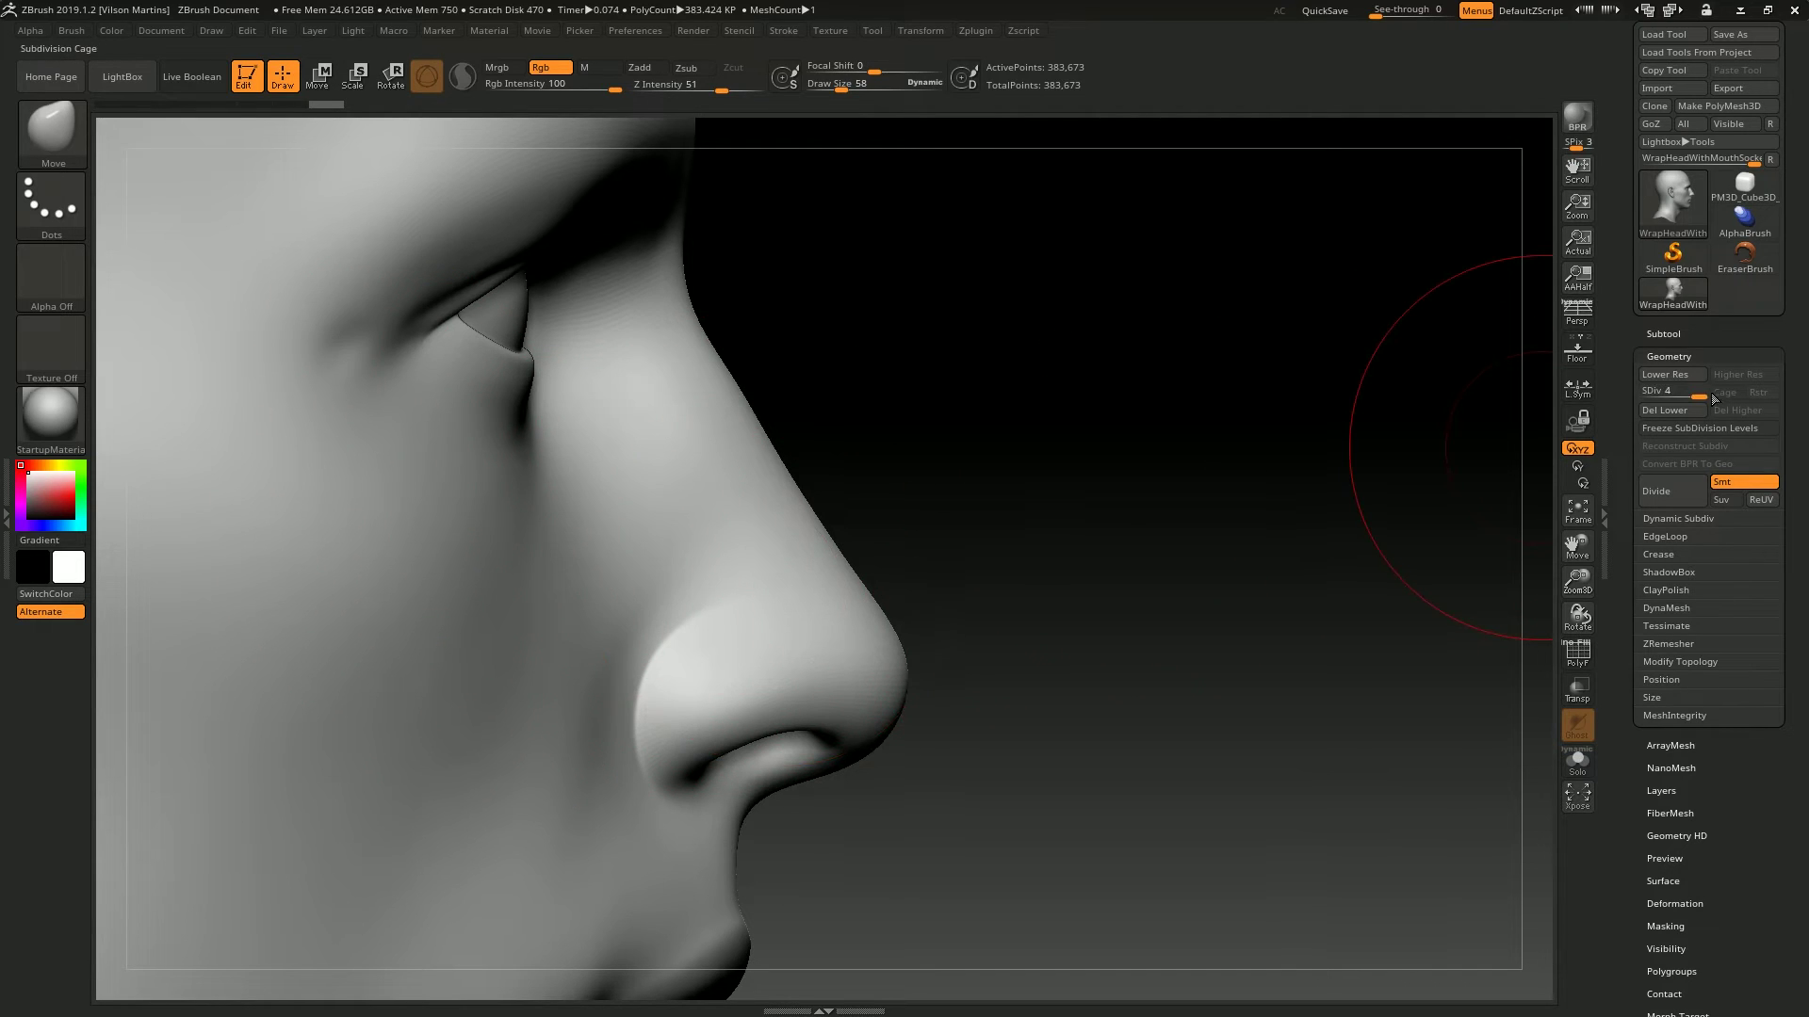
click(1686, 395)
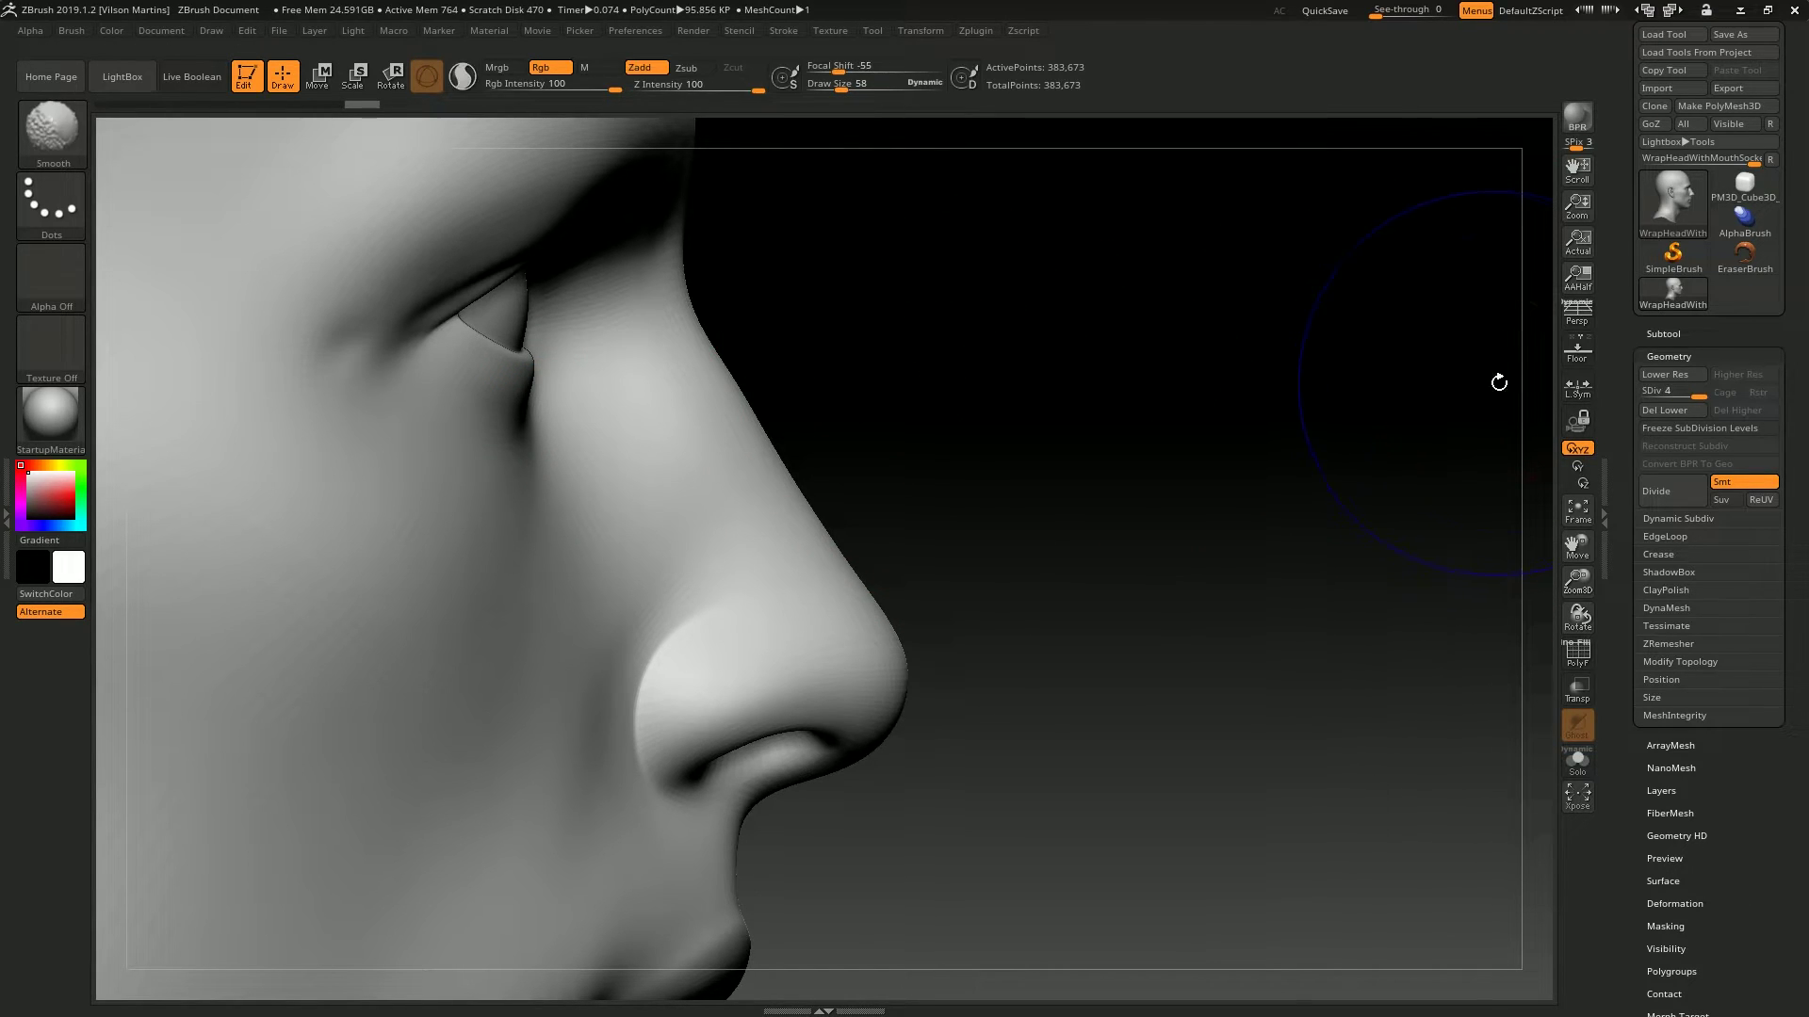
key(shift)
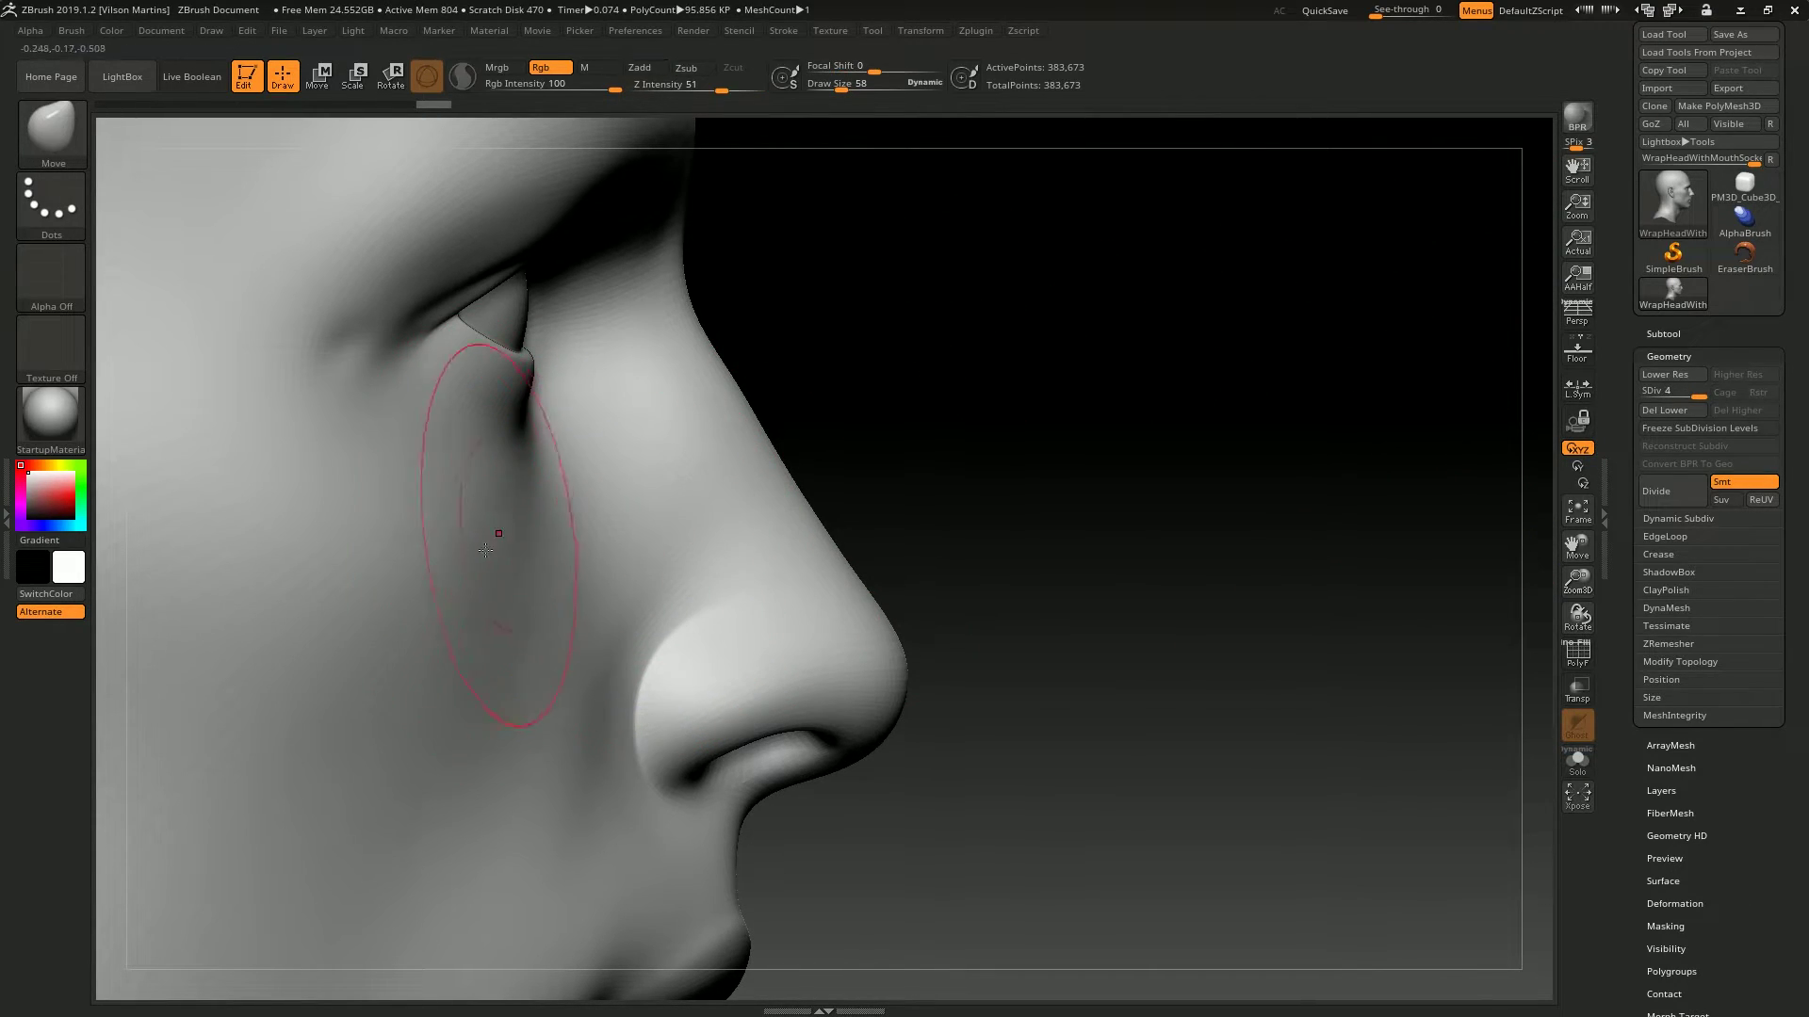
key(d)
click(52, 132)
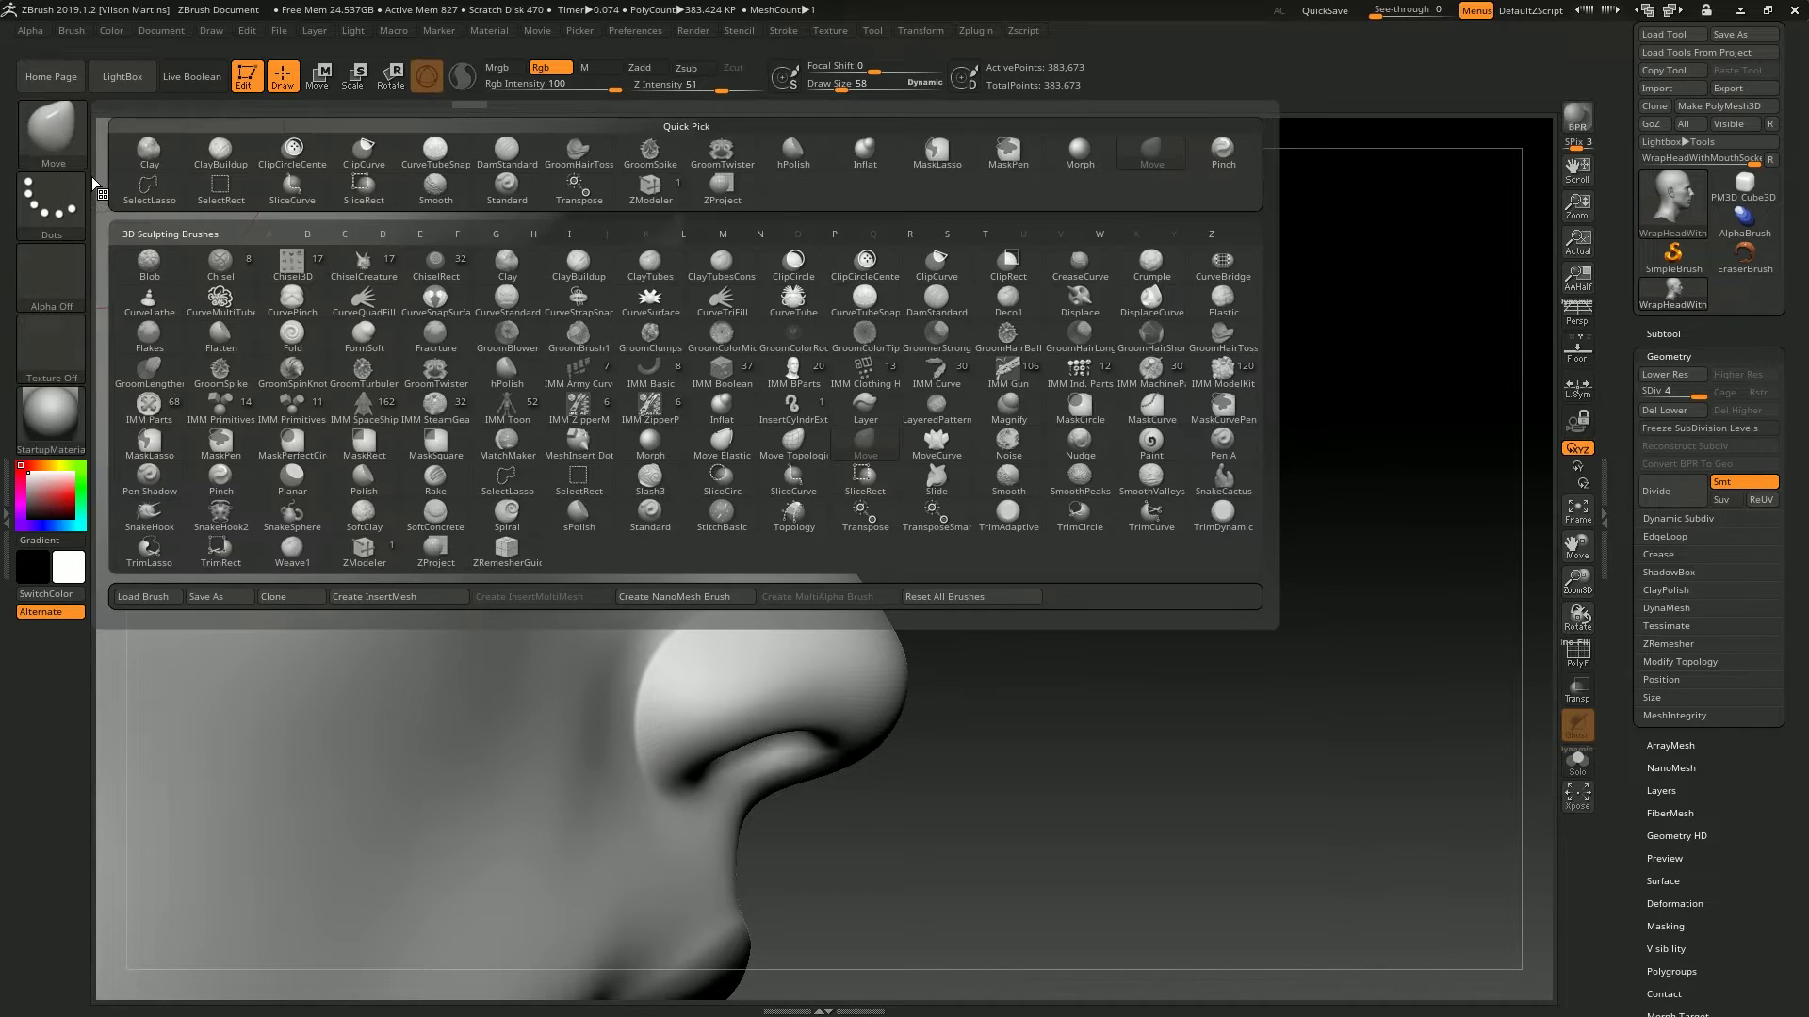
key(shift+d)
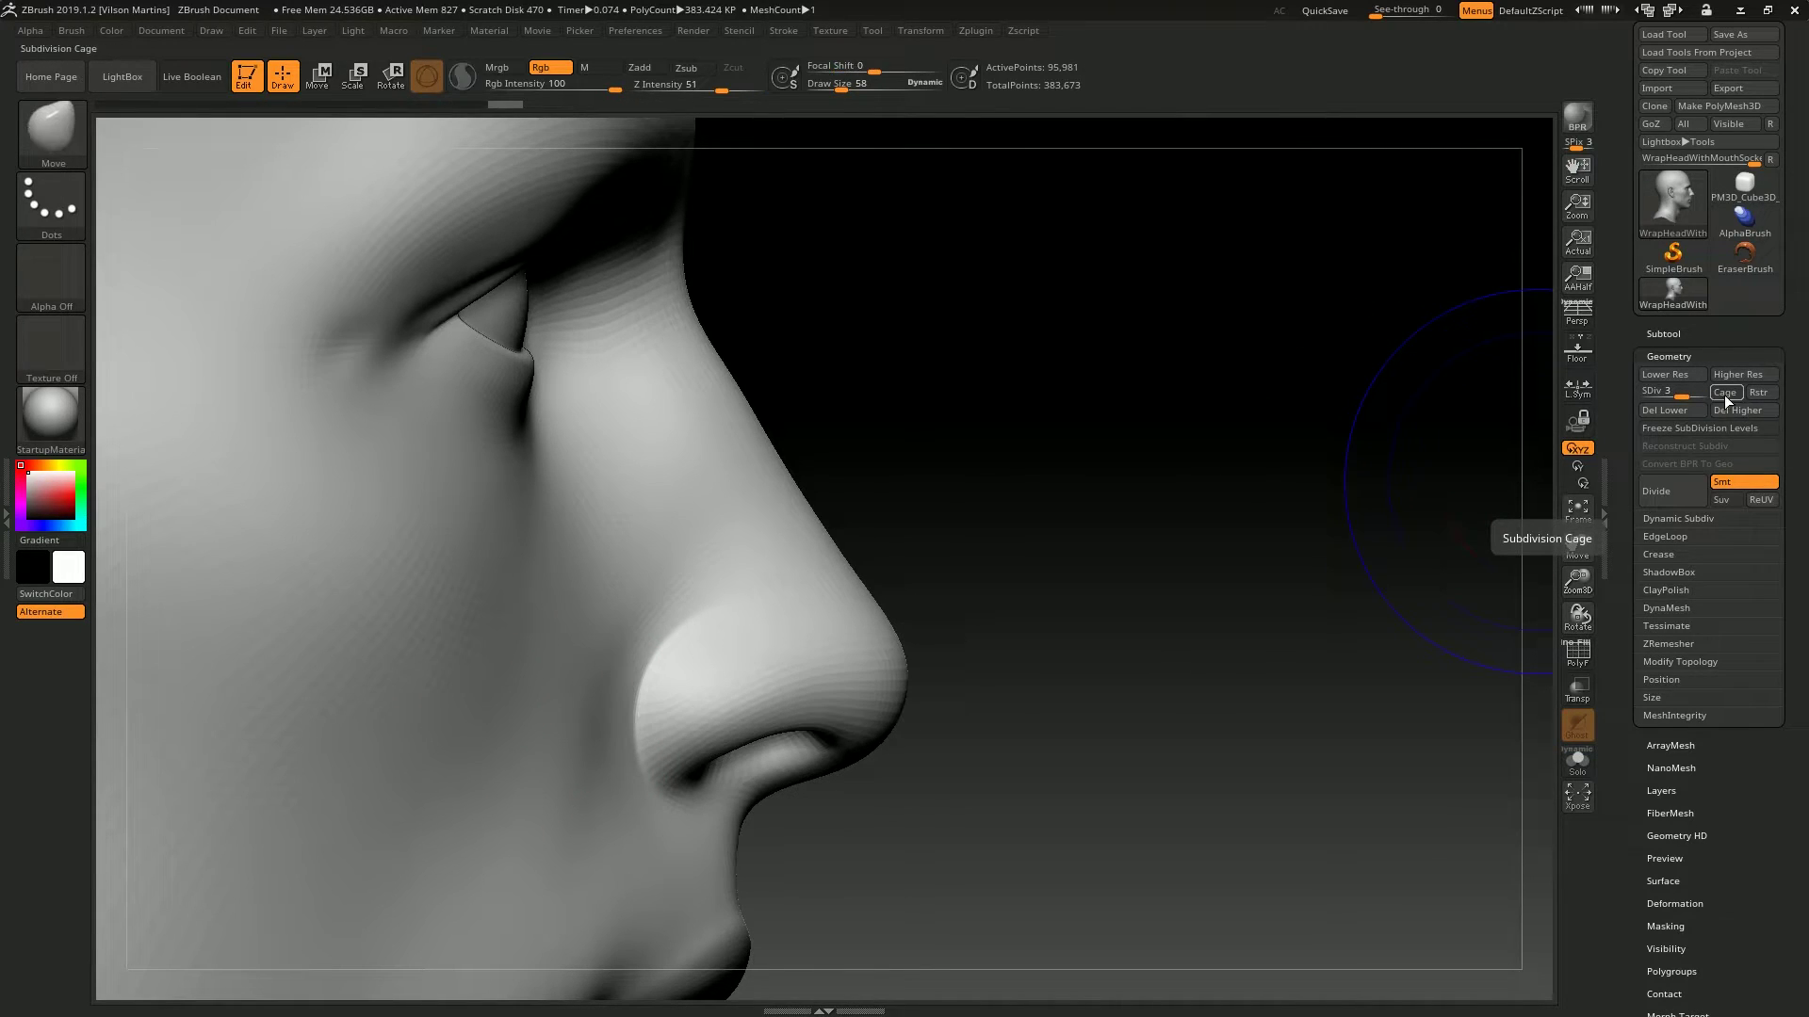
Show the polyframe at SDiv 3 and toggle Cage off and on to examine its effect on the nose's mesh.
key(shift+f)
click(1726, 392)
key(s)
drag(1238, 544, 1112, 515)
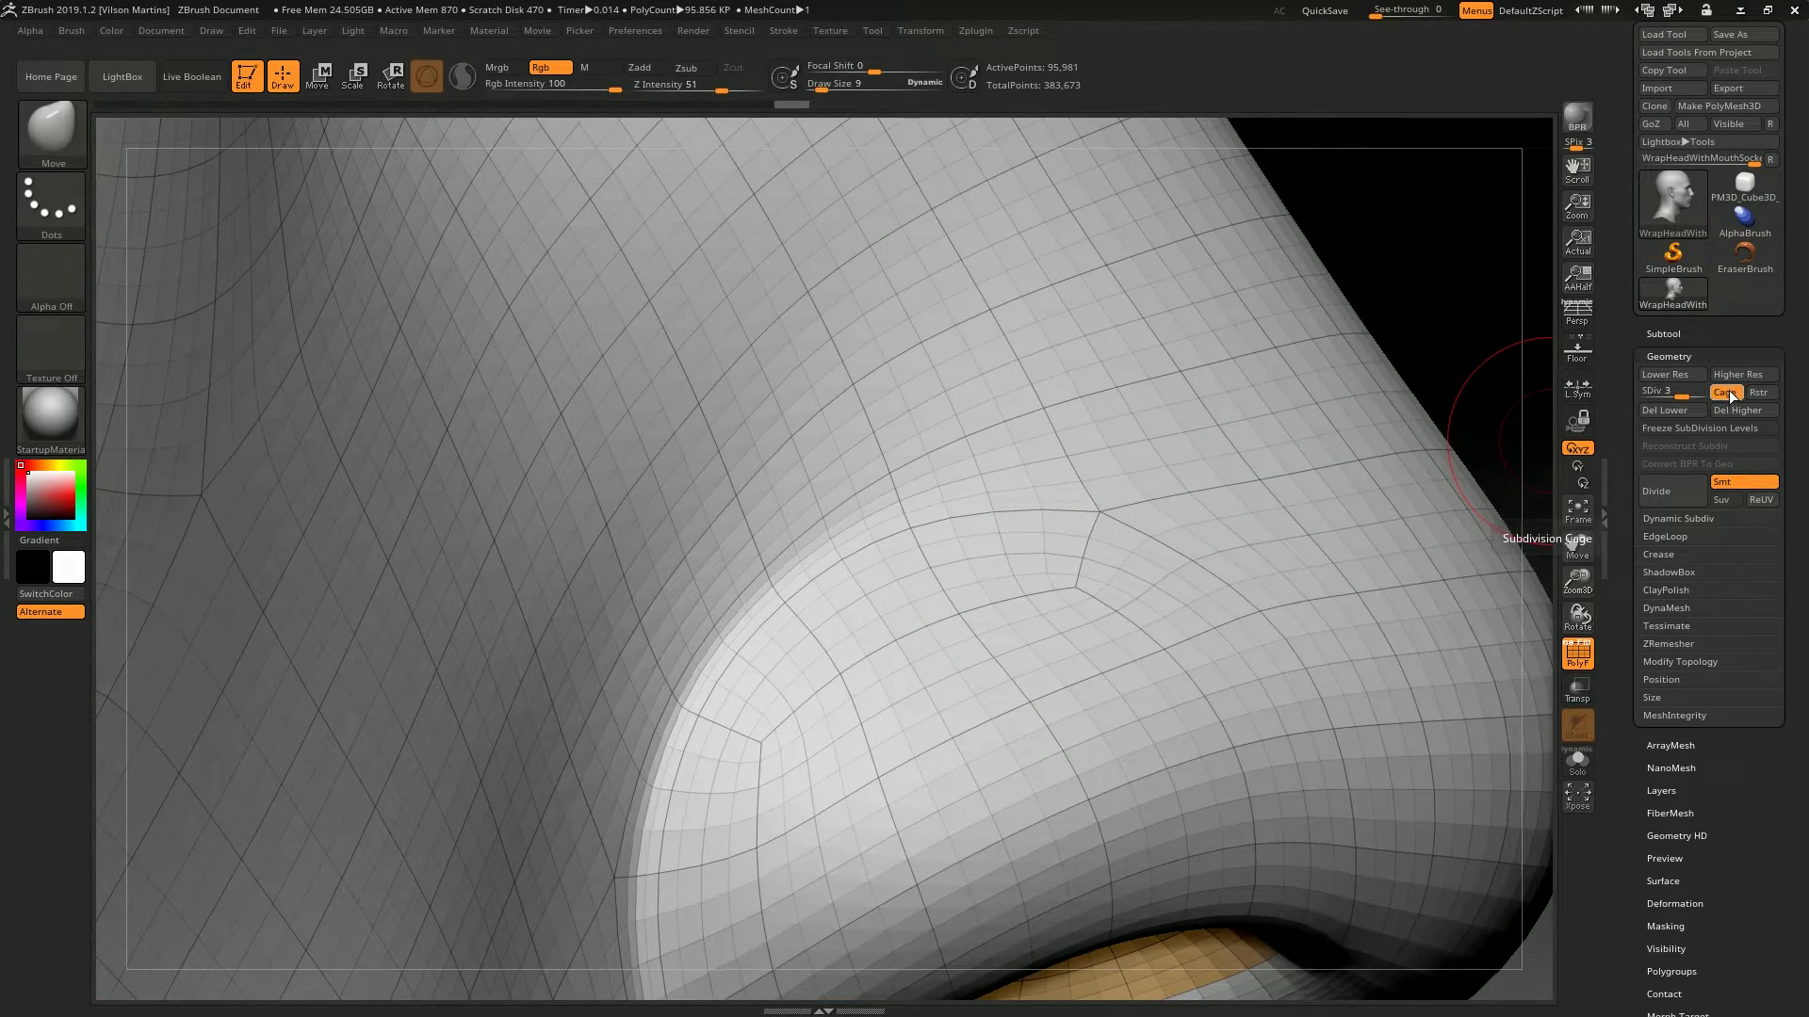
click(1729, 390)
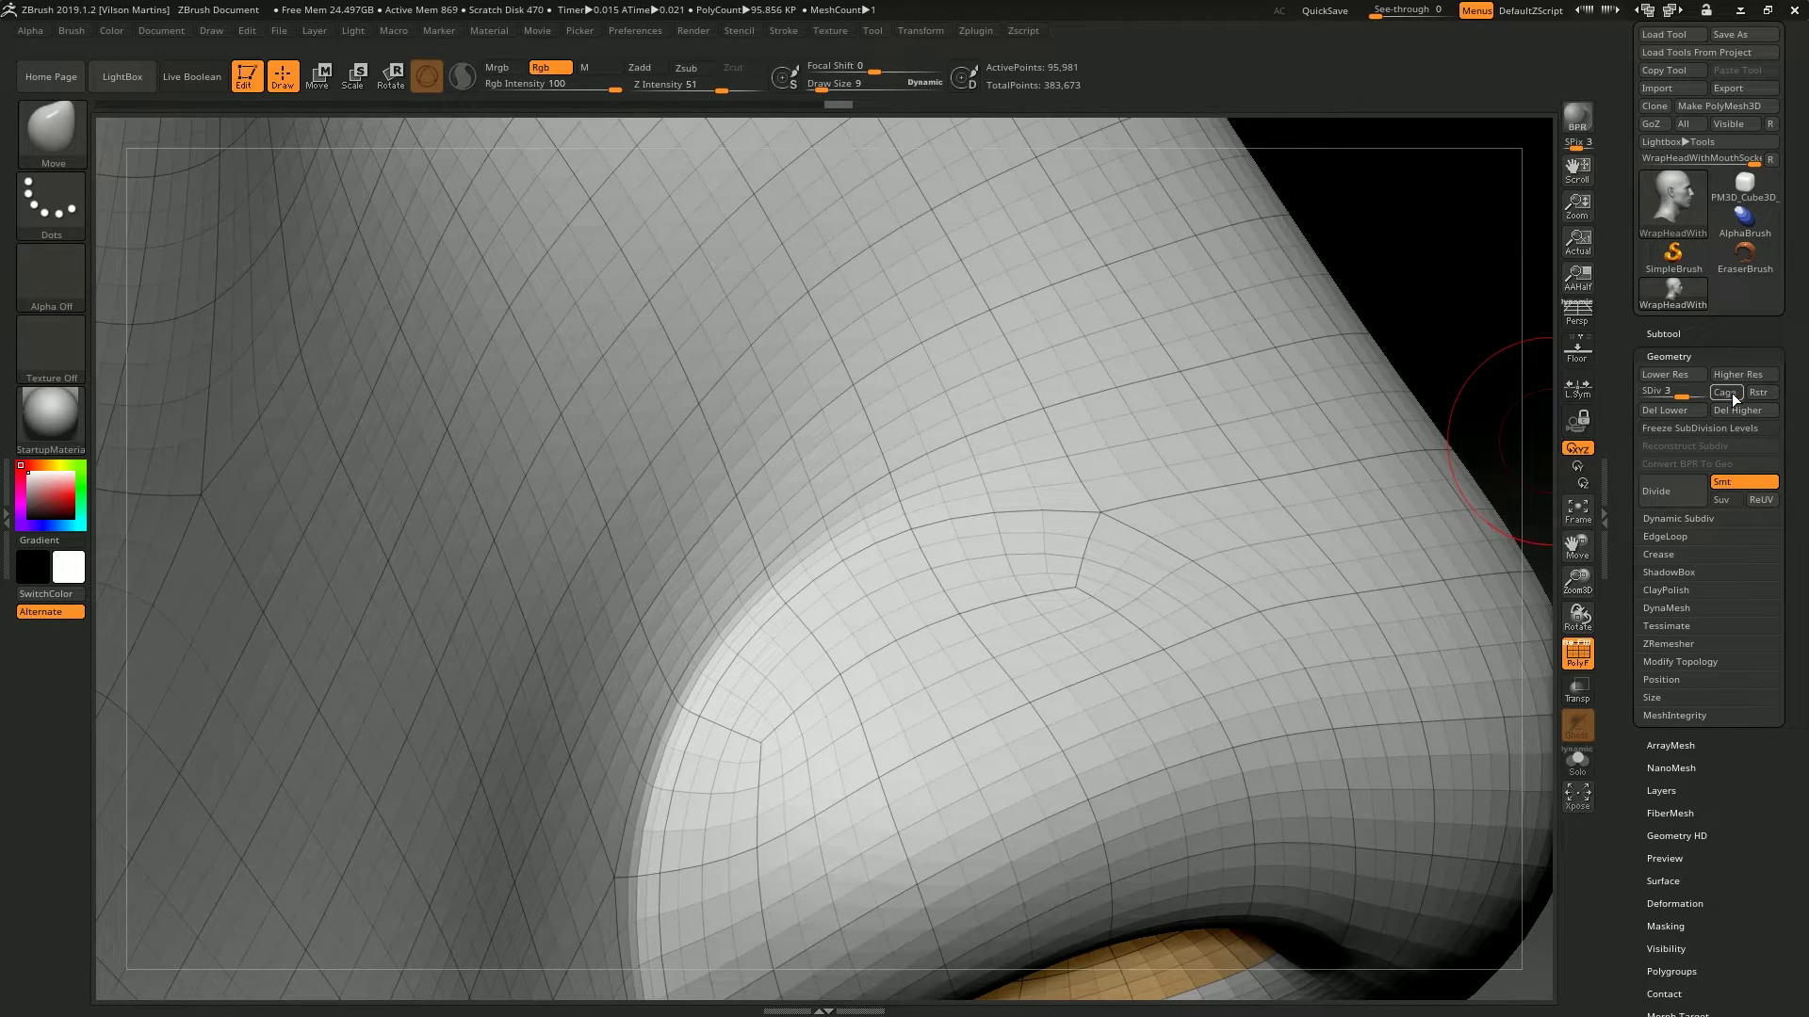
click(1729, 390)
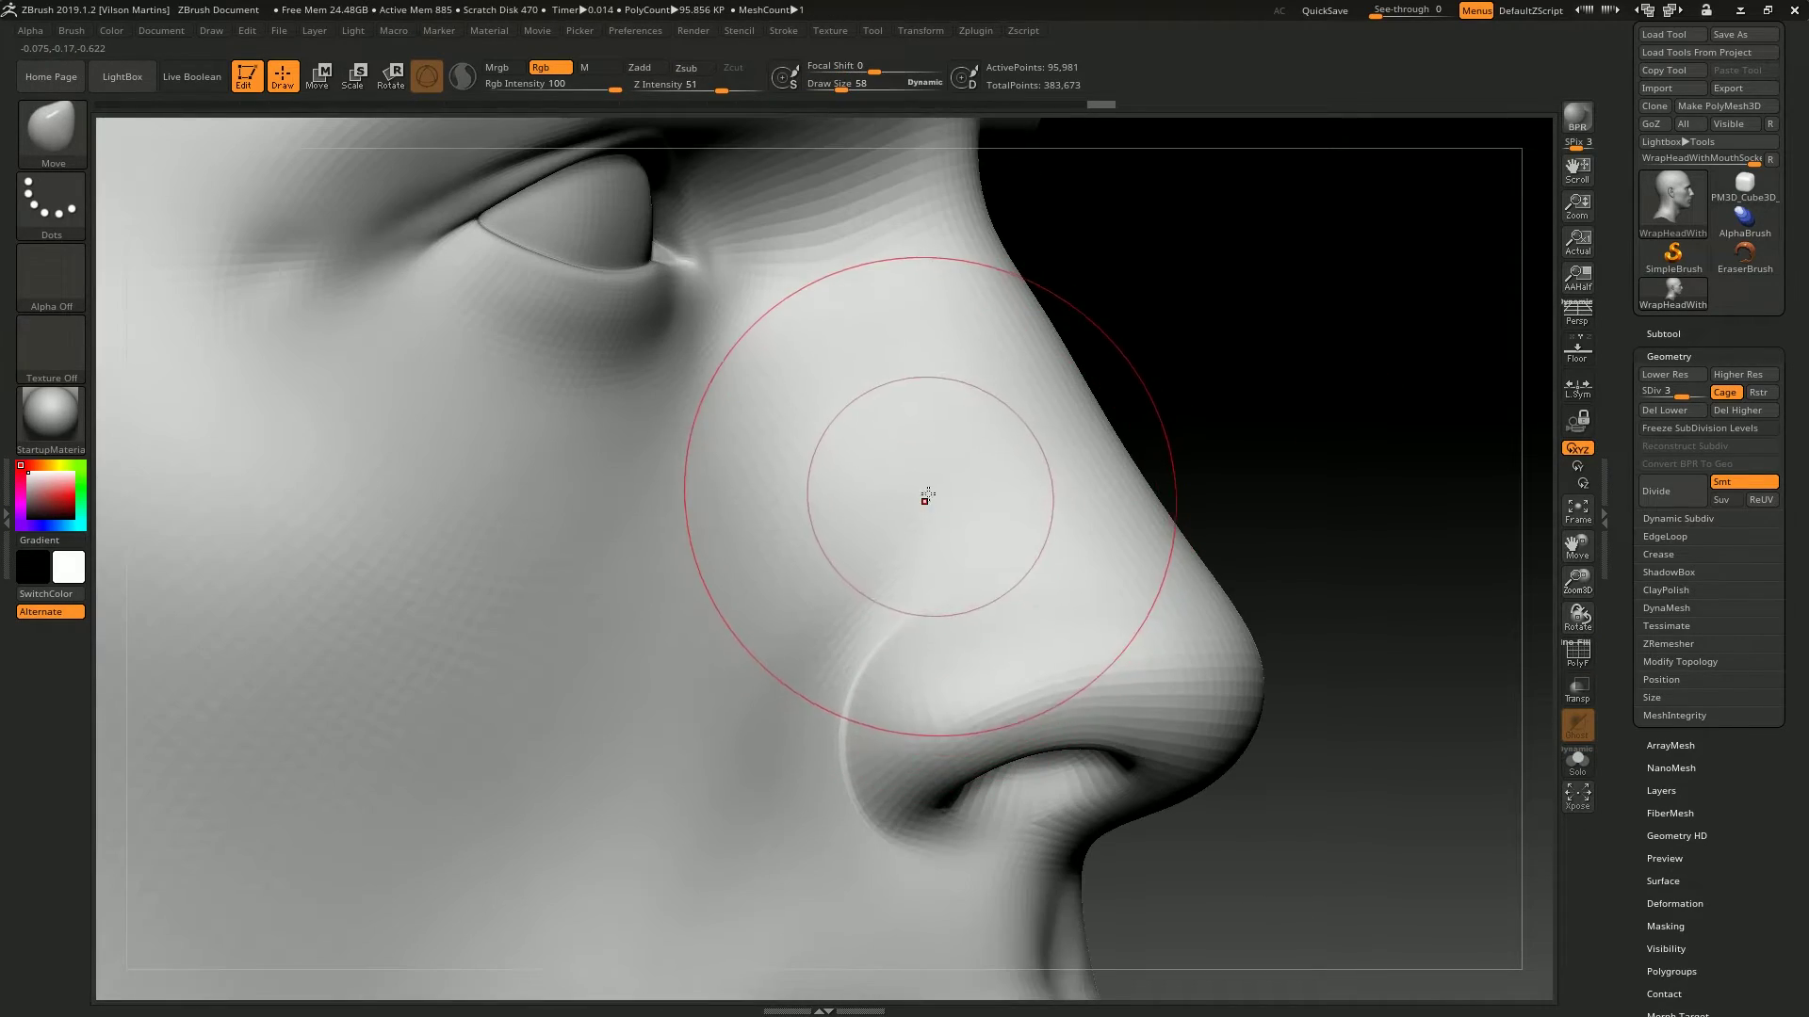
key(s)
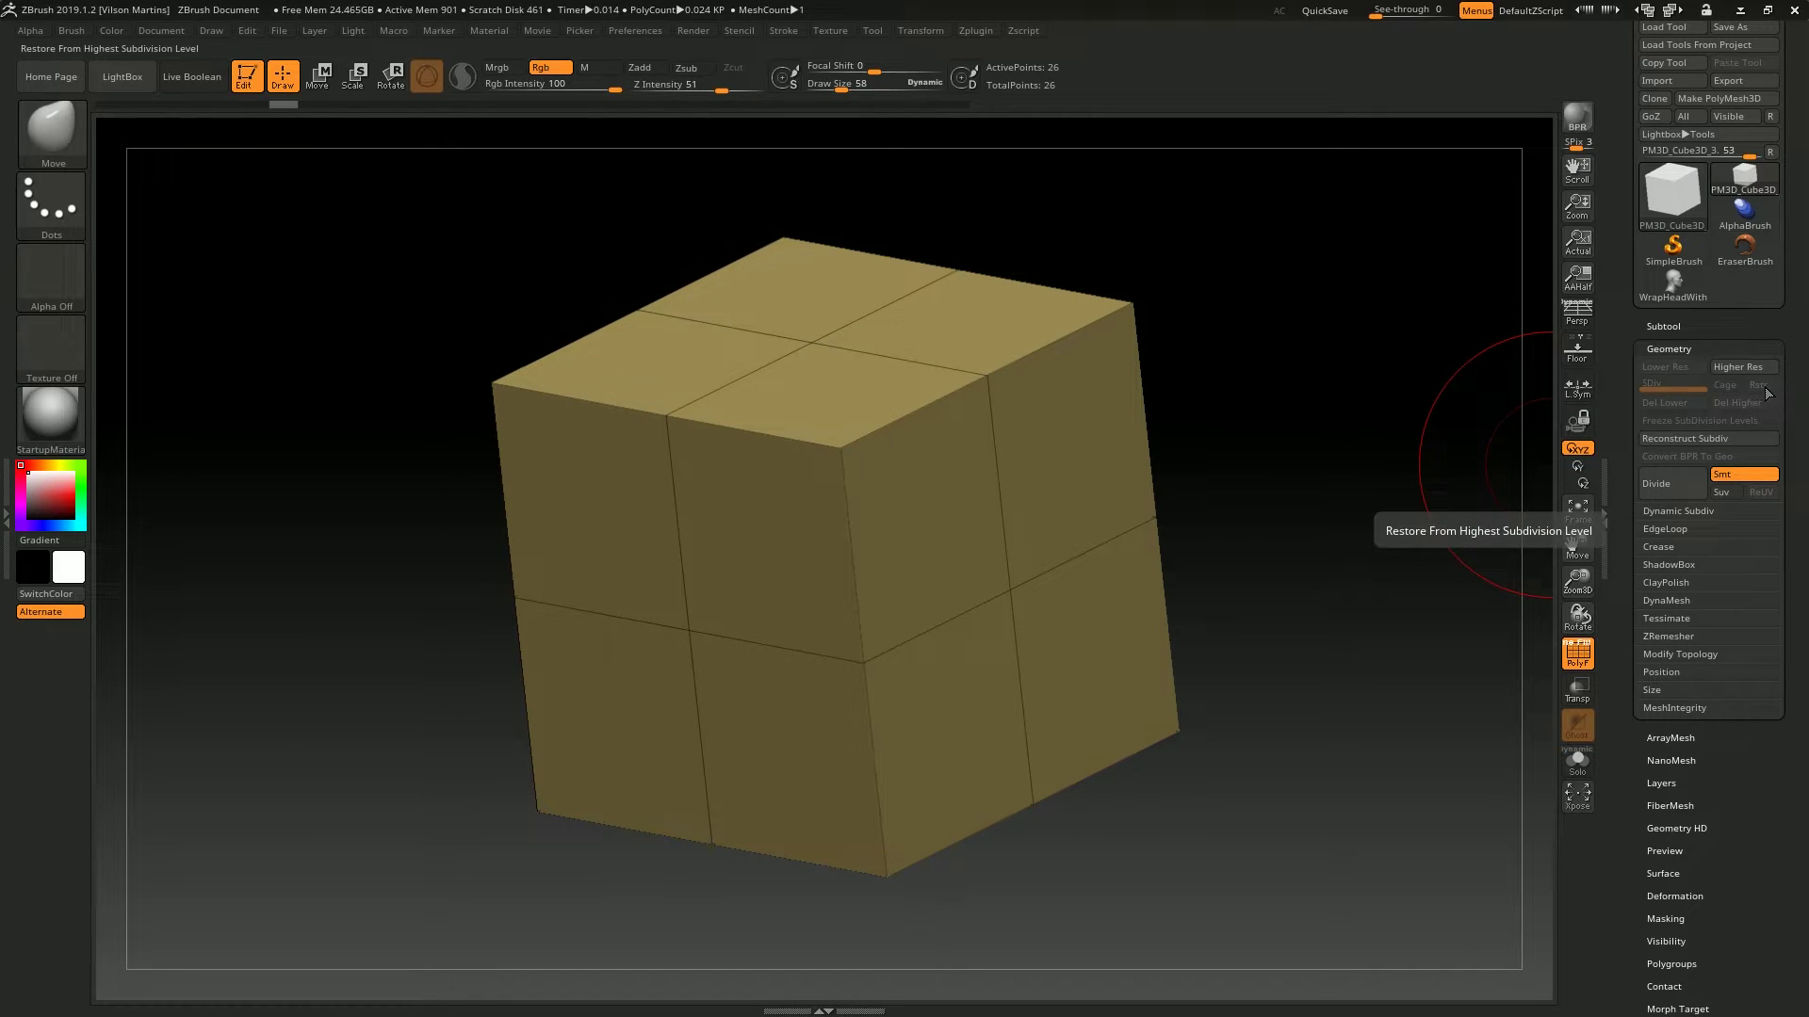
Switch to the undivided cube, divide it up to SDiv 7, and hide its polyframe with the Move brush active.
click(1760, 385)
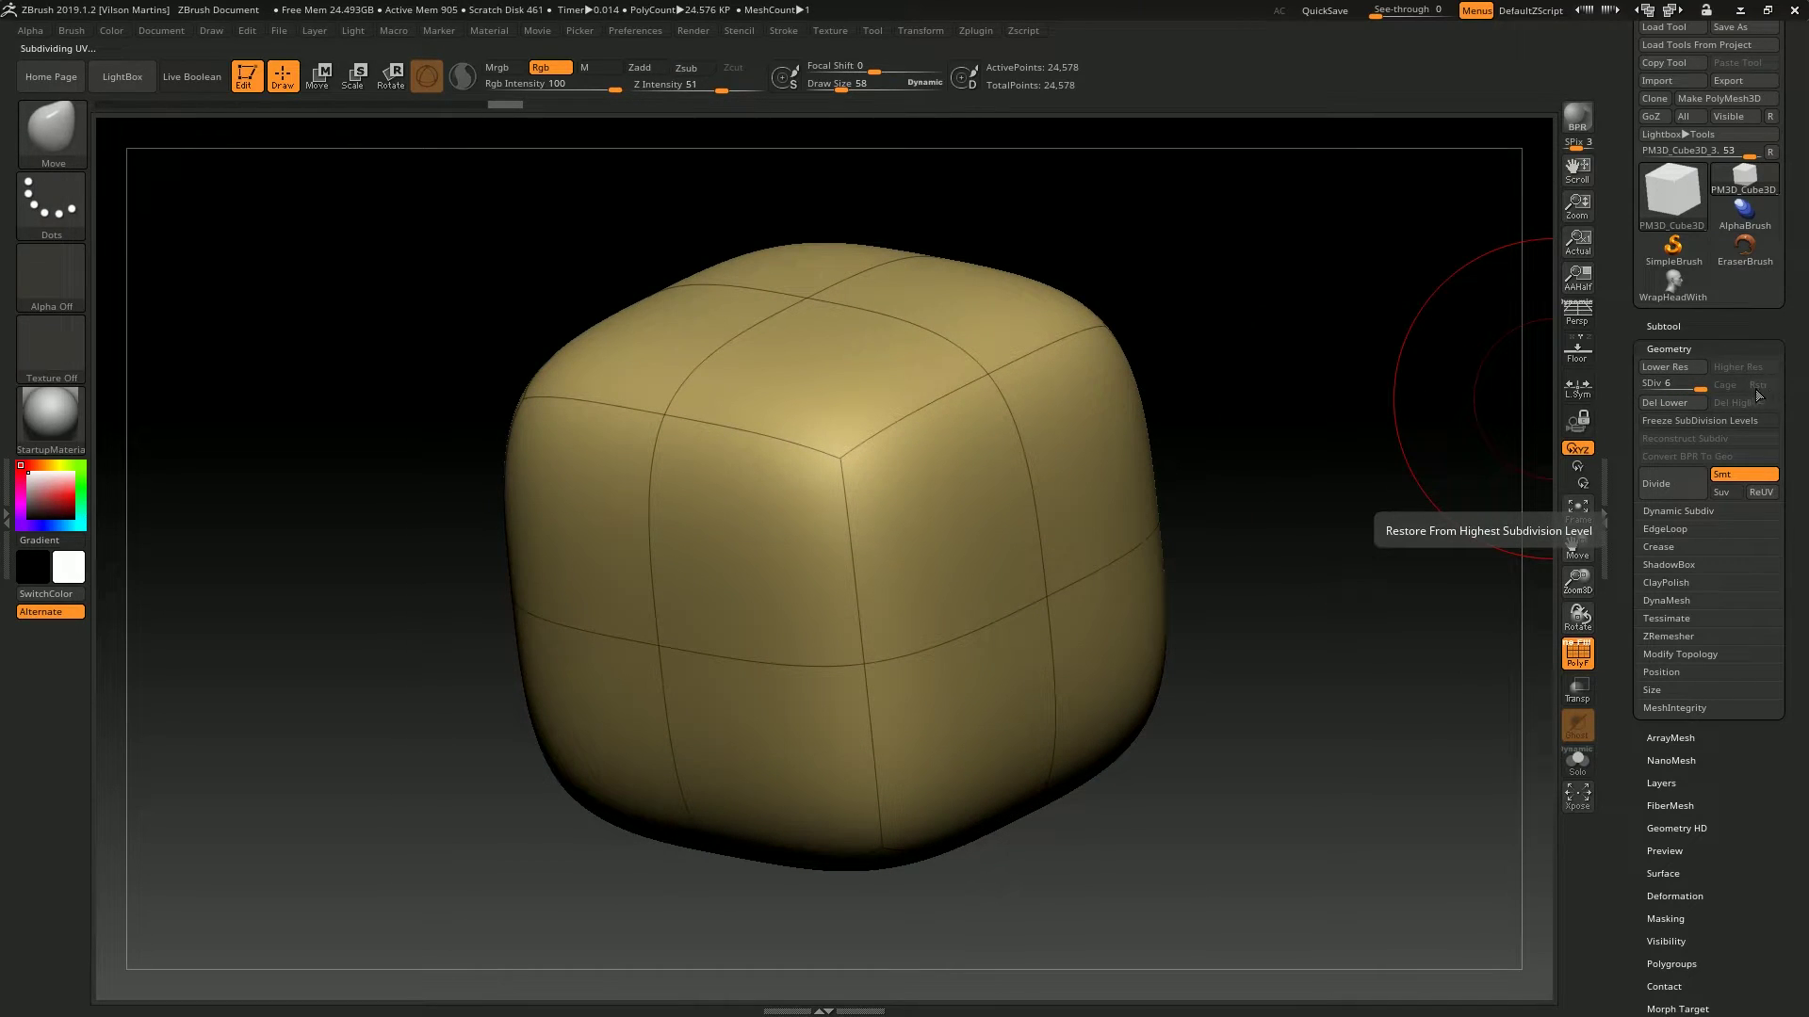
drag(1699, 387, 1744, 393)
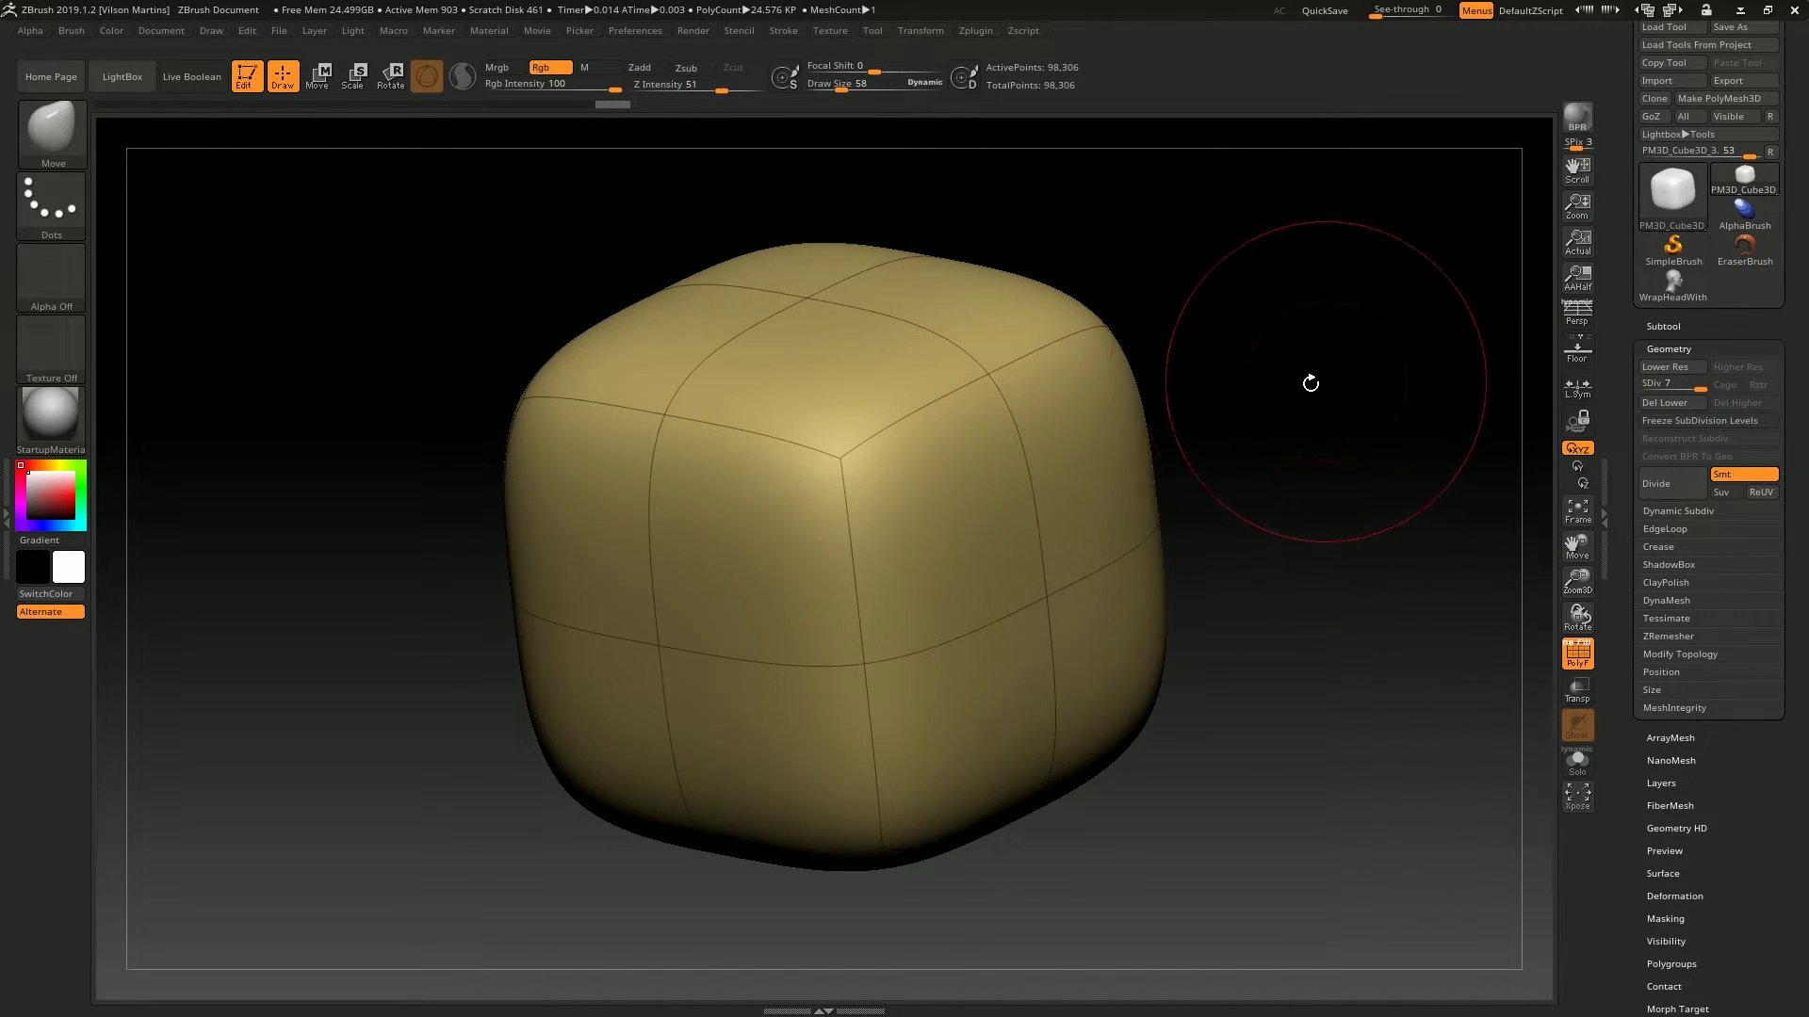
alt+drag(1300, 415, 1252, 323)
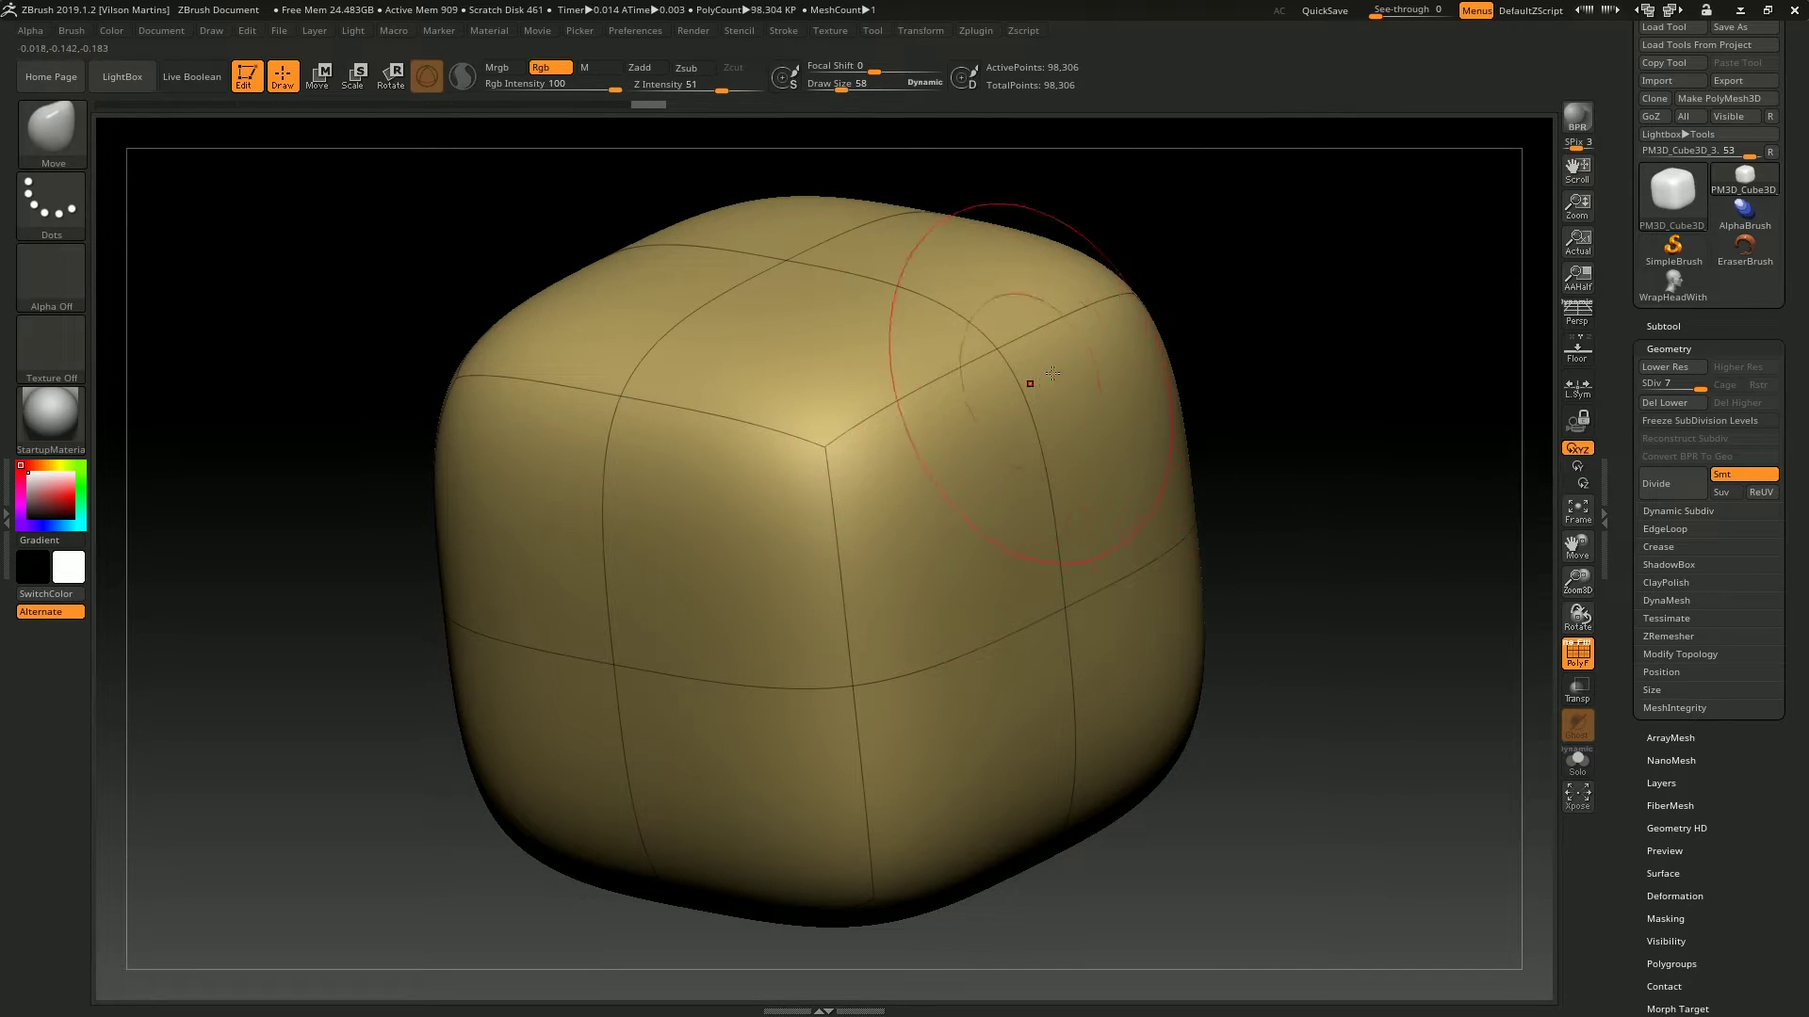
mouse_move(794, 499)
shift+mouse_down()
mouse_move(924, 279)
mouse_move(1009, 428)
mouse_move(1232, 387)
mouse_move(984, 439)
shift+mouse_up()
key(b)
key(m)
key(v)
key(shift+f)
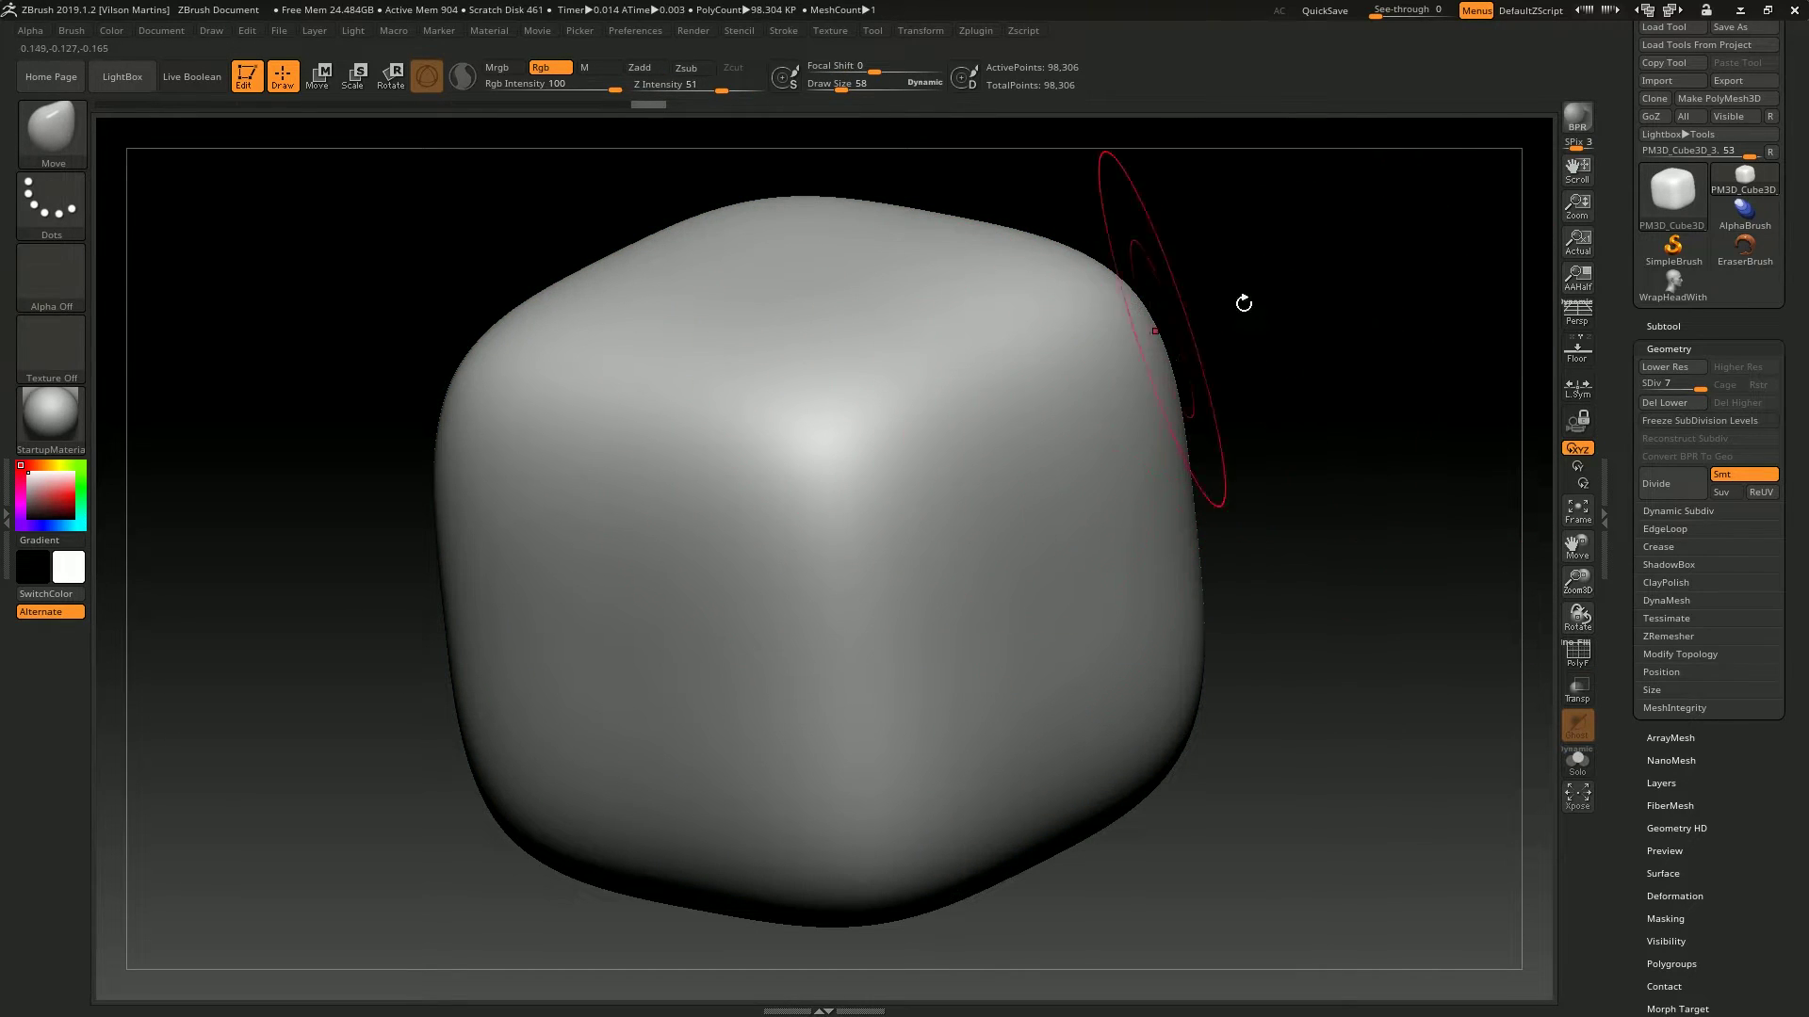
Step the cube down three subdivision levels and back up to SDiv 7 to compare the smoothness.
key(shift+d)
key(shift+d)
key(shift+d)
key(d)
key(d)
key(d)
Spray small bumps over the cube at SDiv 7 using the Standard brush with Color Spray at draw size 48, and lower it to SDiv 4.
key(bracketleft)
click(52, 132)
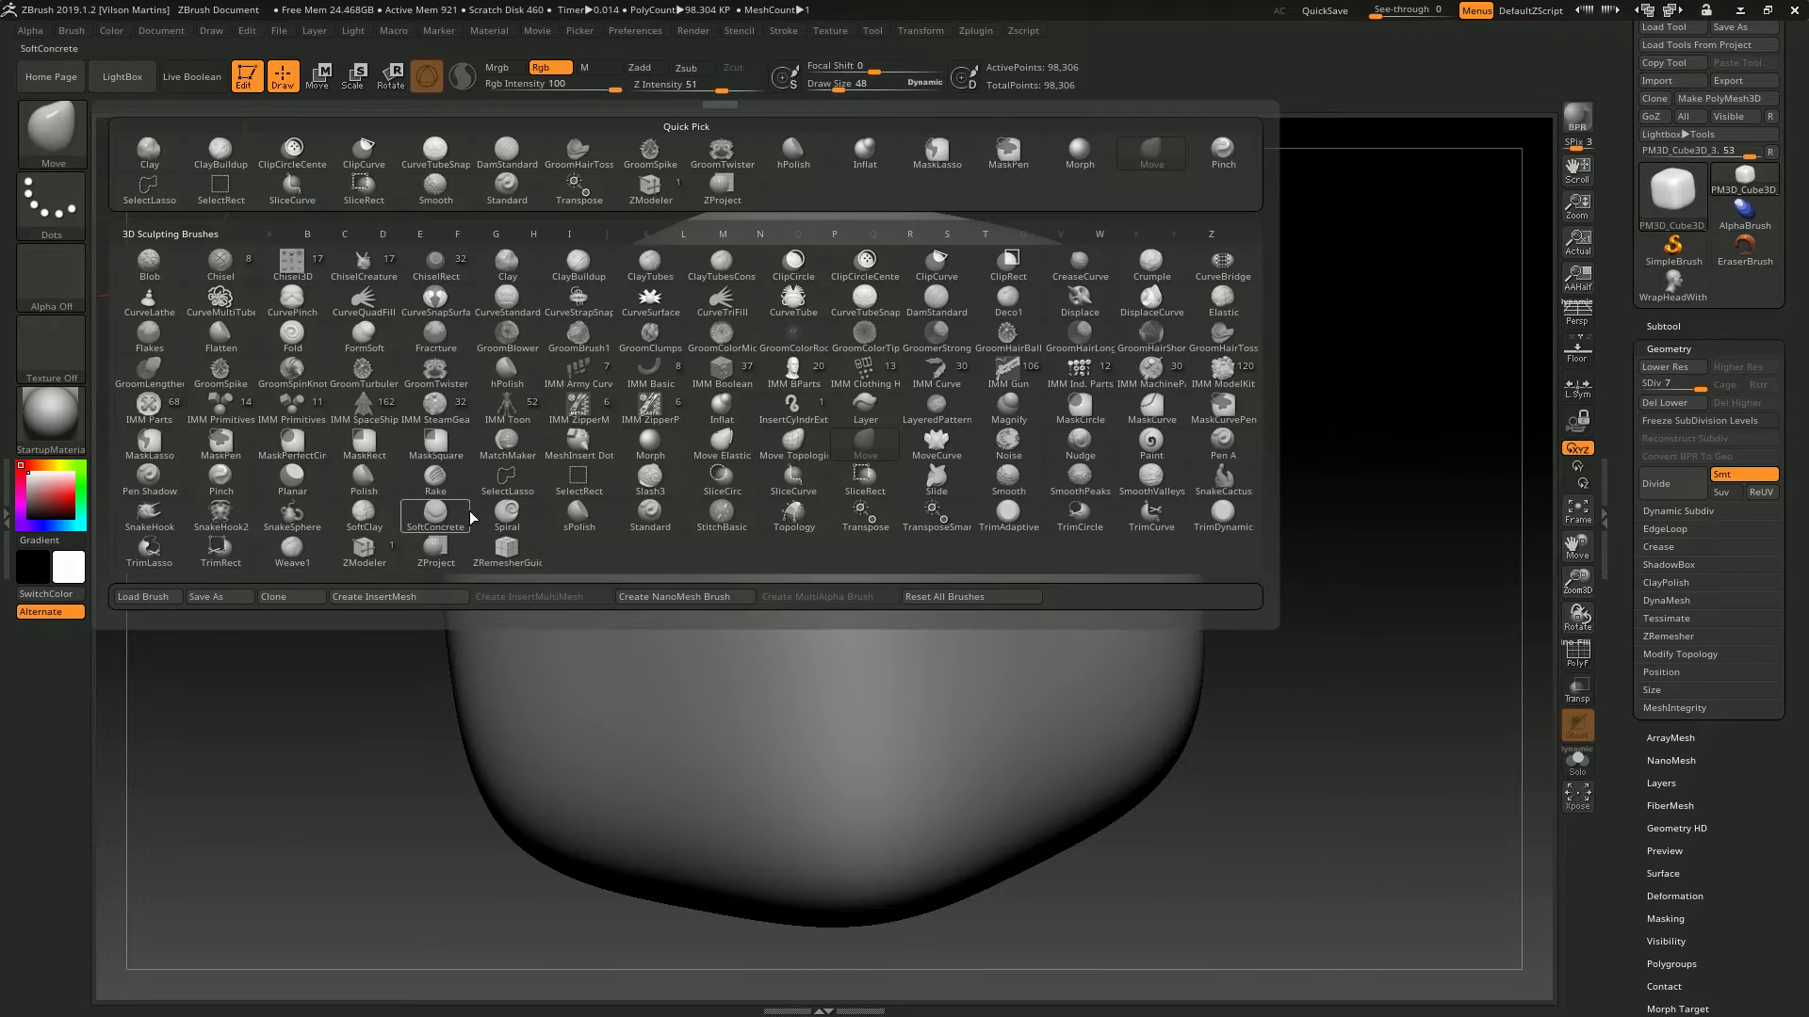
click(650, 512)
mouse_move(1009, 405)
mouse_down()
mouse_move(942, 471)
mouse_move(895, 584)
mouse_move(929, 690)
mouse_move(688, 528)
mouse_move(848, 613)
mouse_move(829, 678)
mouse_up()
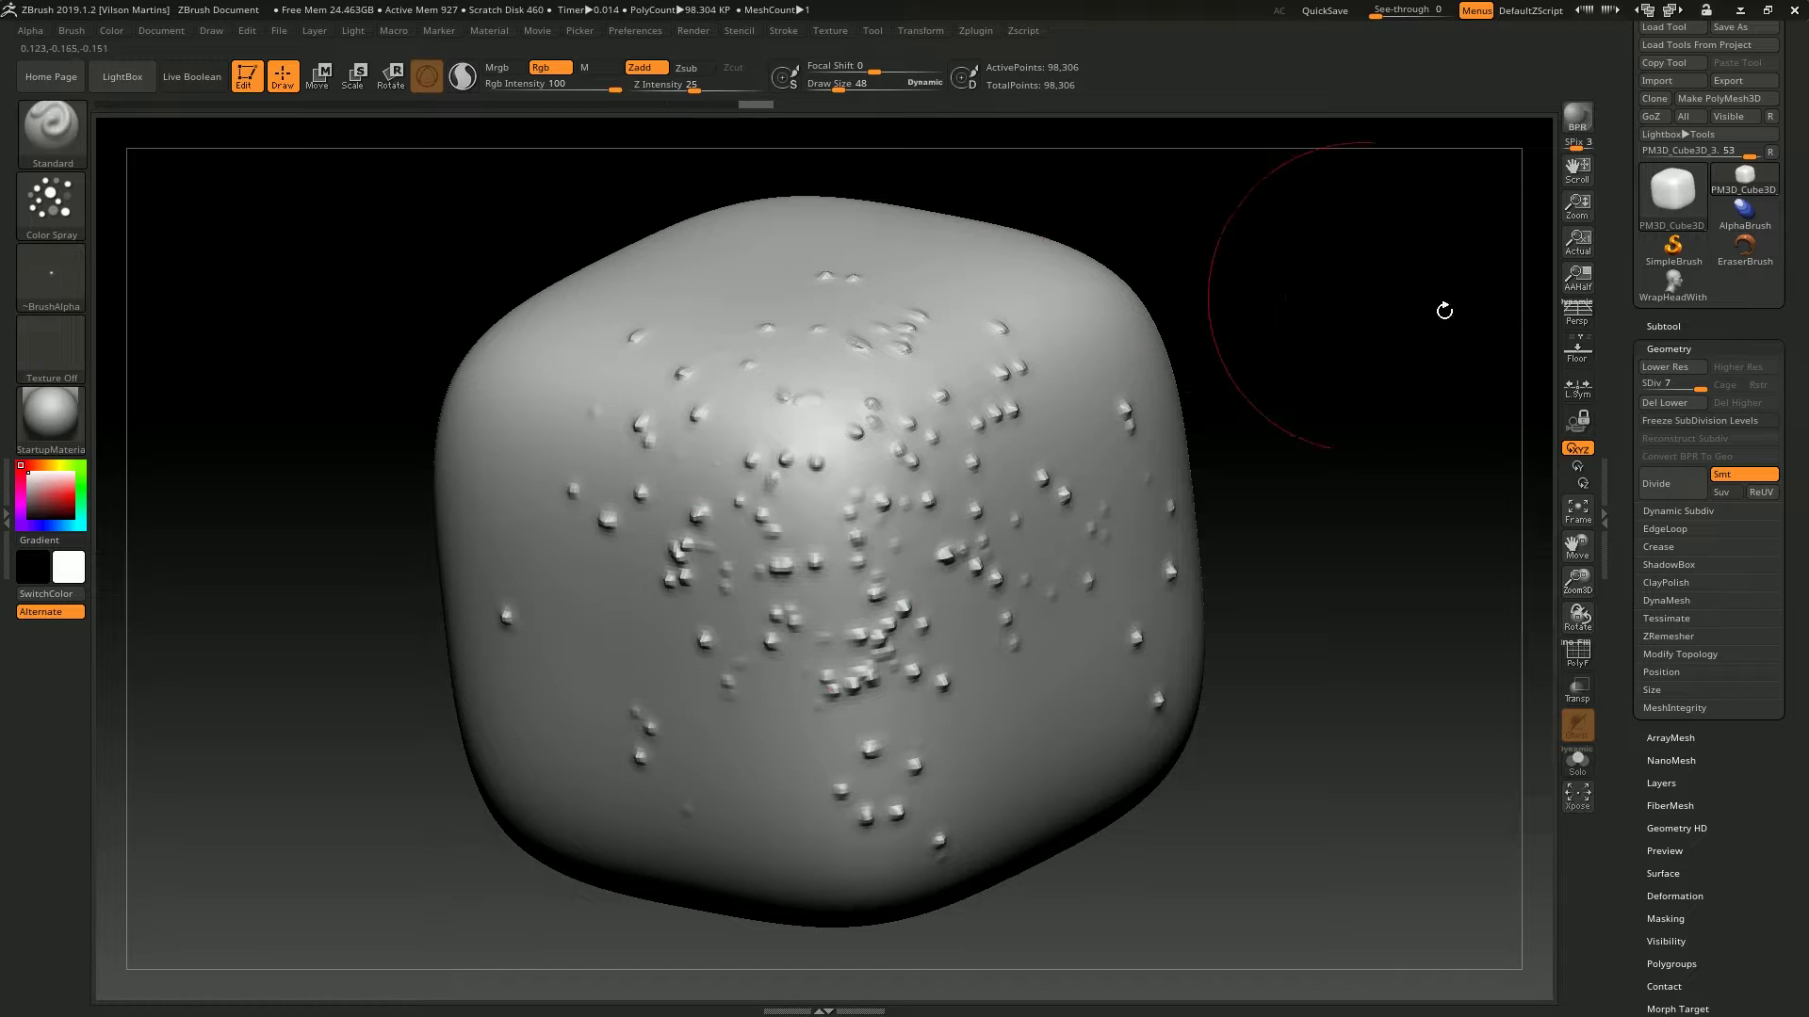
drag(1698, 384, 1644, 385)
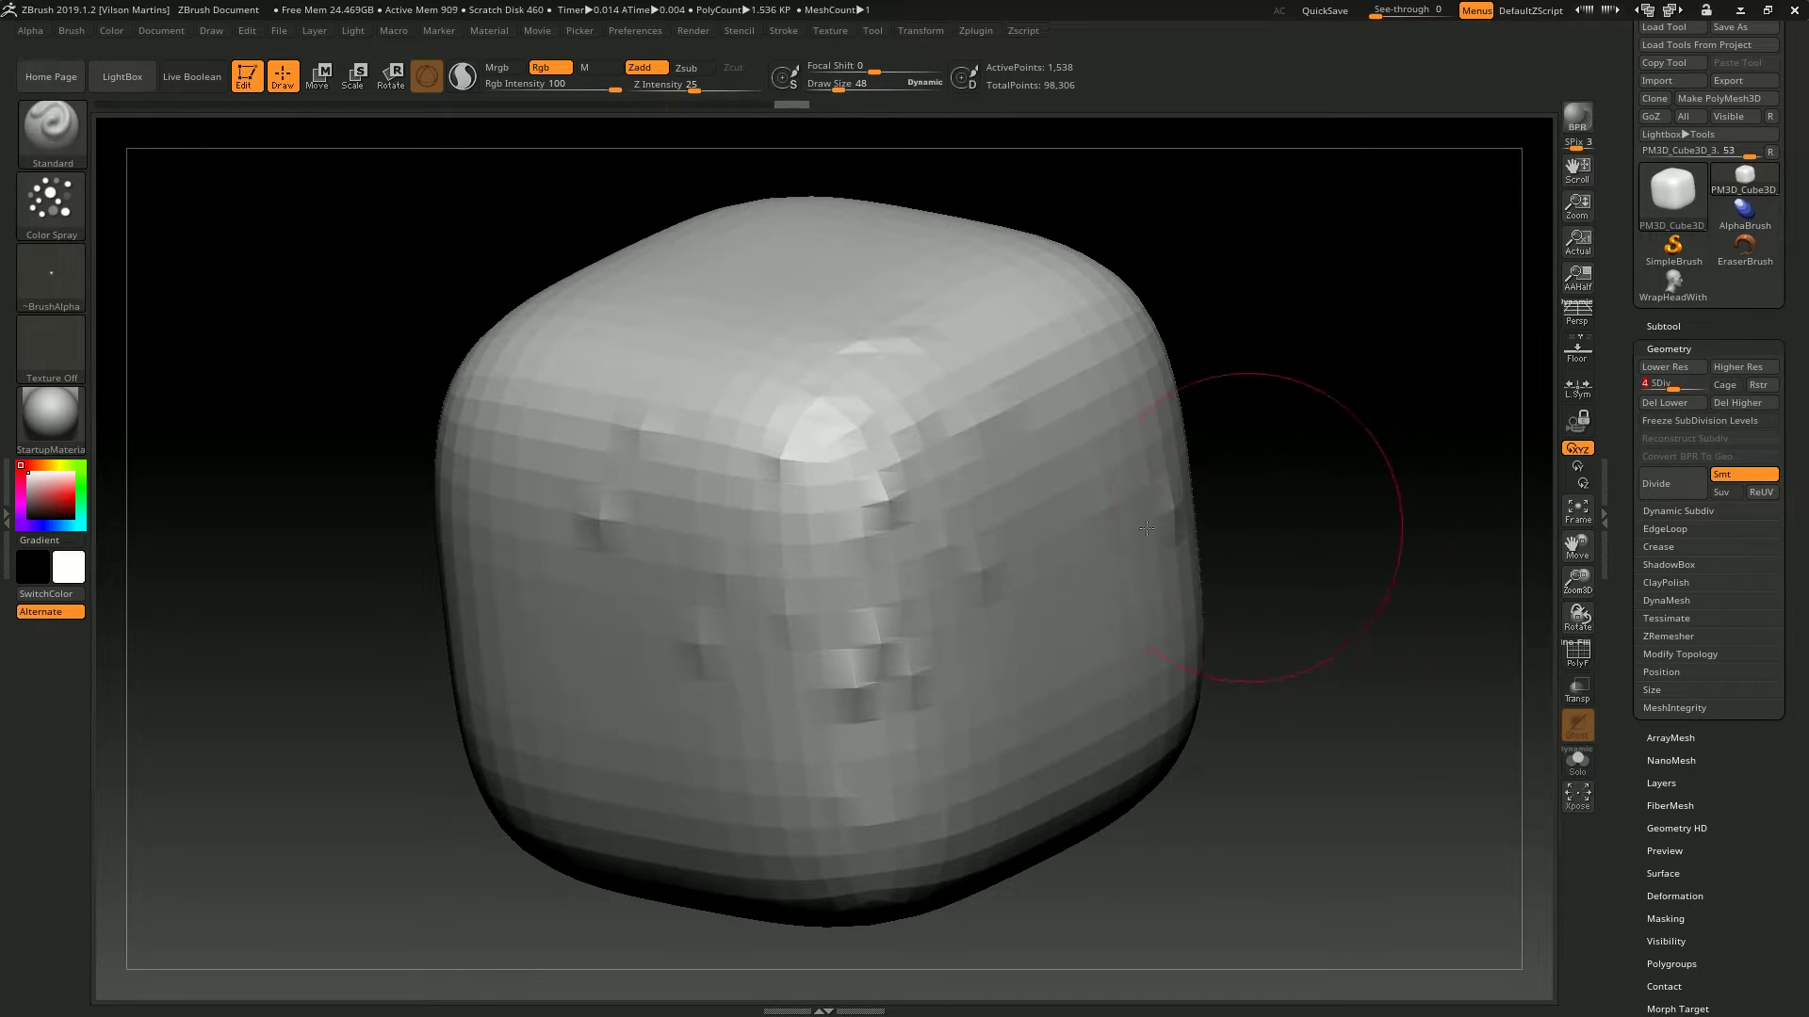
Smooth away the bumps across the cube at SDiv 4 with draw size 77.
key(bracketright)
key(bracketright)
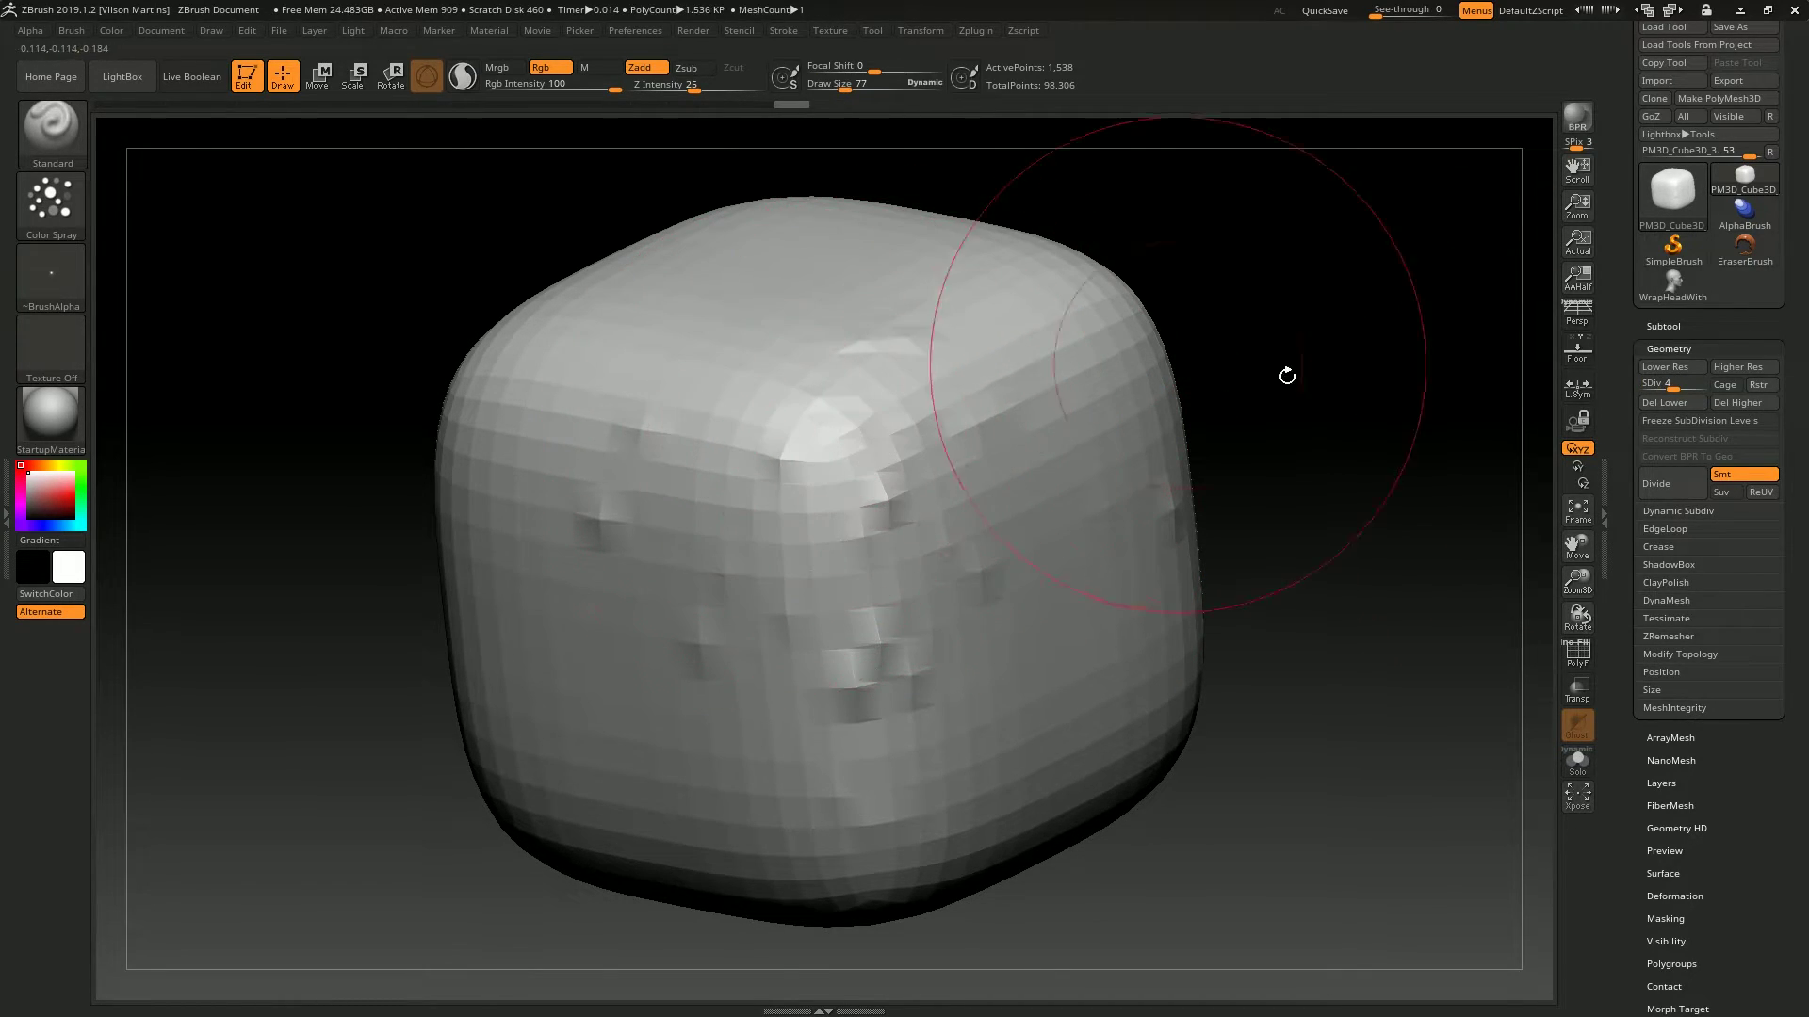
mouse_move(807, 364)
shift+mouse_down()
mouse_move(829, 424)
mouse_move(753, 565)
mouse_move(586, 647)
mouse_move(509, 660)
shift+mouse_up()
Try reshaping the cube's right side with the Move brush at SDiv 4, and undo the reshaping and smoothing.
key(b)
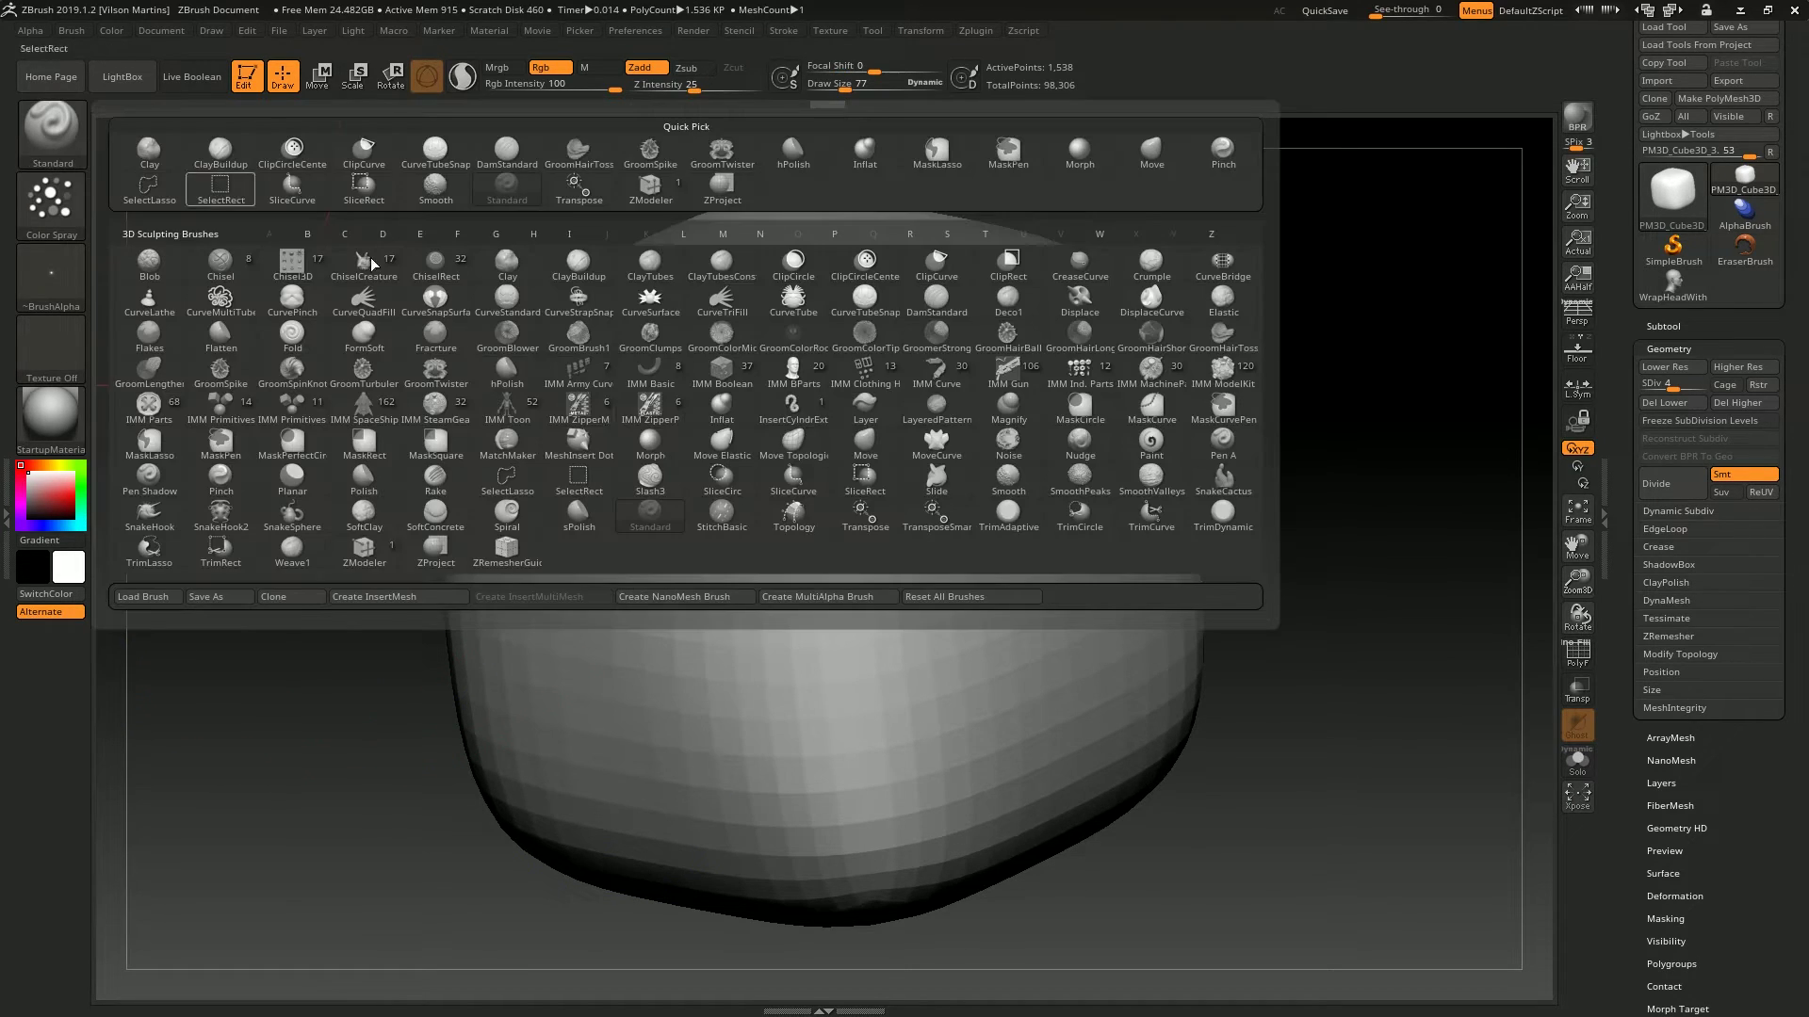
click(858, 455)
drag(1177, 443, 1178, 320)
drag(1300, 320, 1138, 497)
mouse_move(1272, 396)
mouse_down()
mouse_move(1337, 323)
mouse_move(1375, 452)
mouse_up()
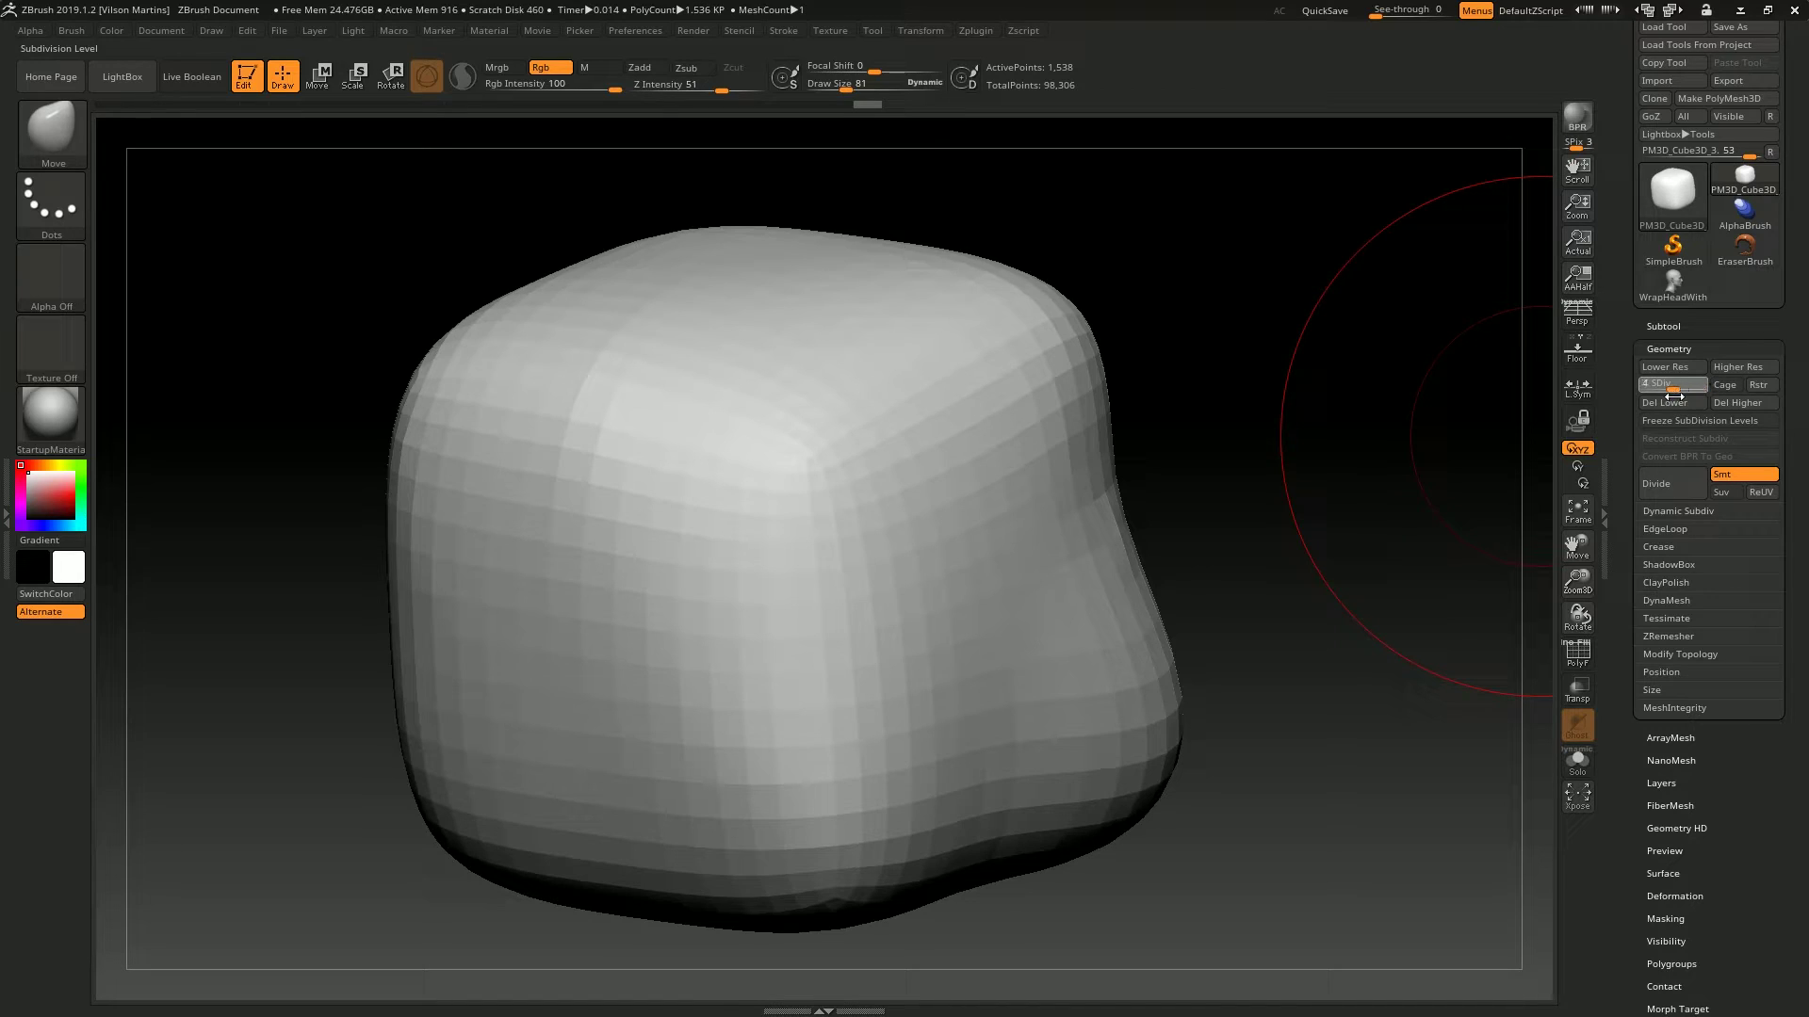
key(ctrl+z)
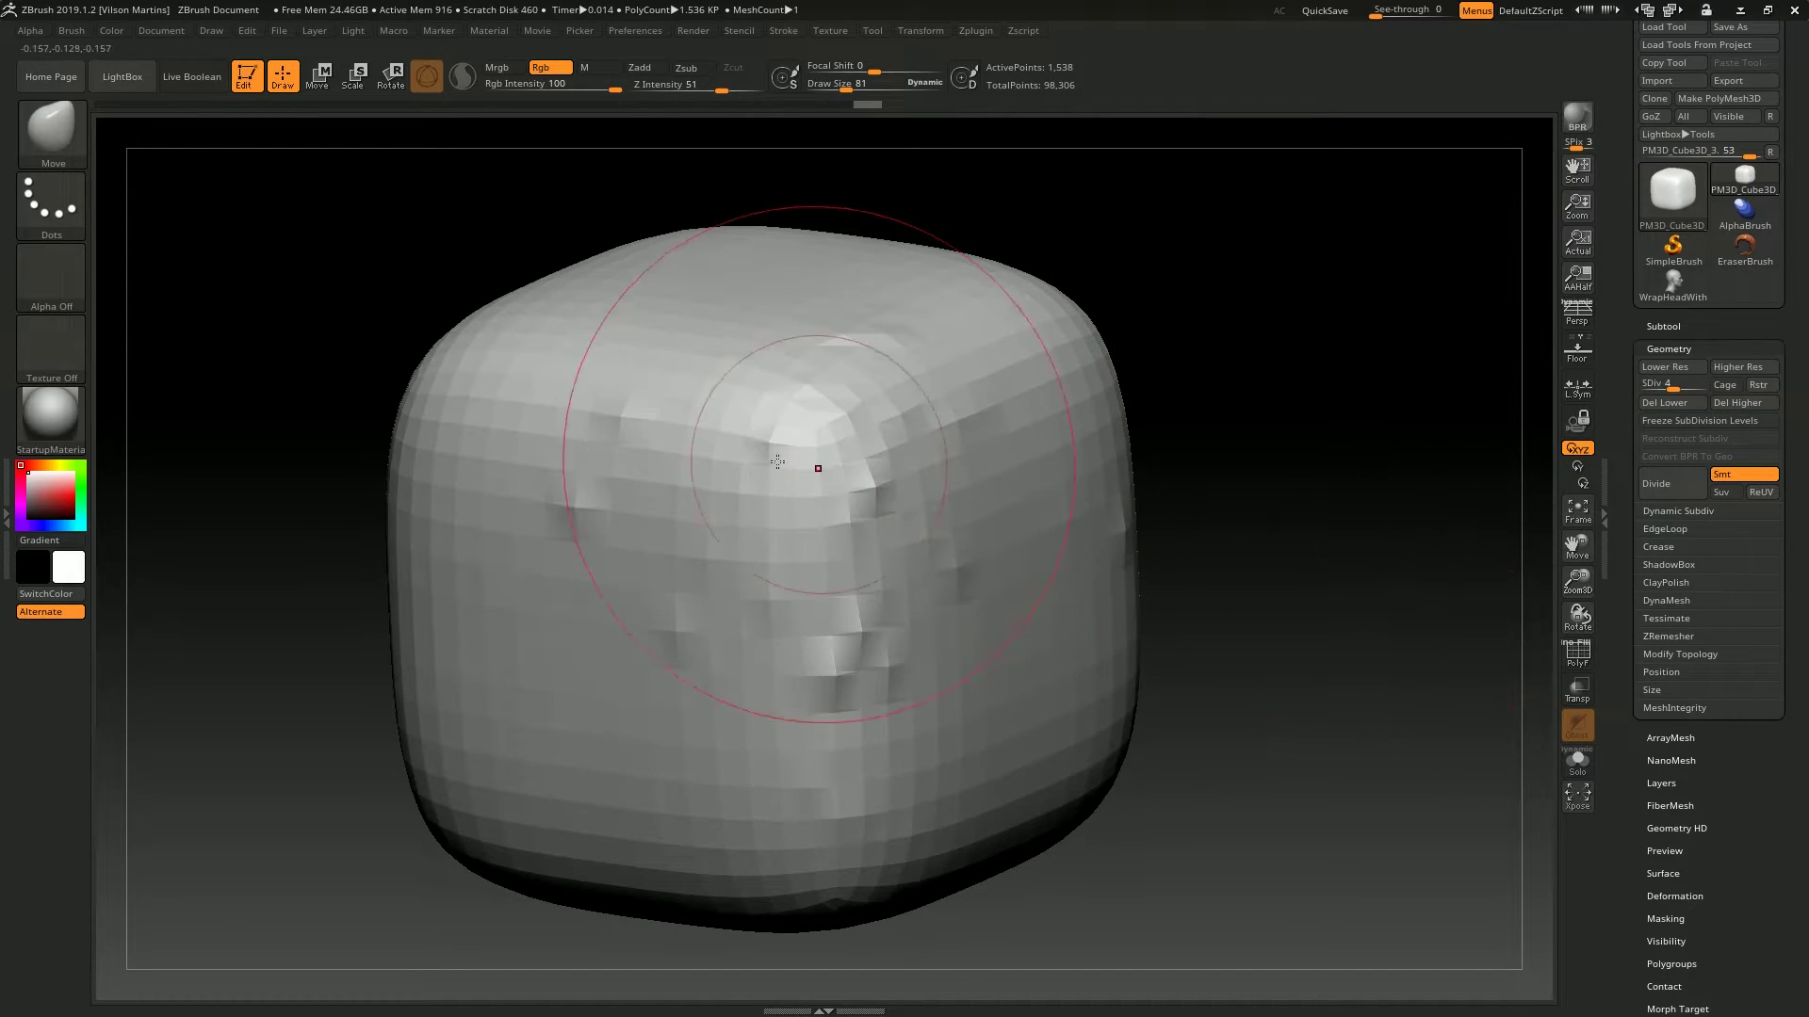
Raise the cube to SDiv 7 to examine the bumps, and return it to SDiv 4.
key(d)
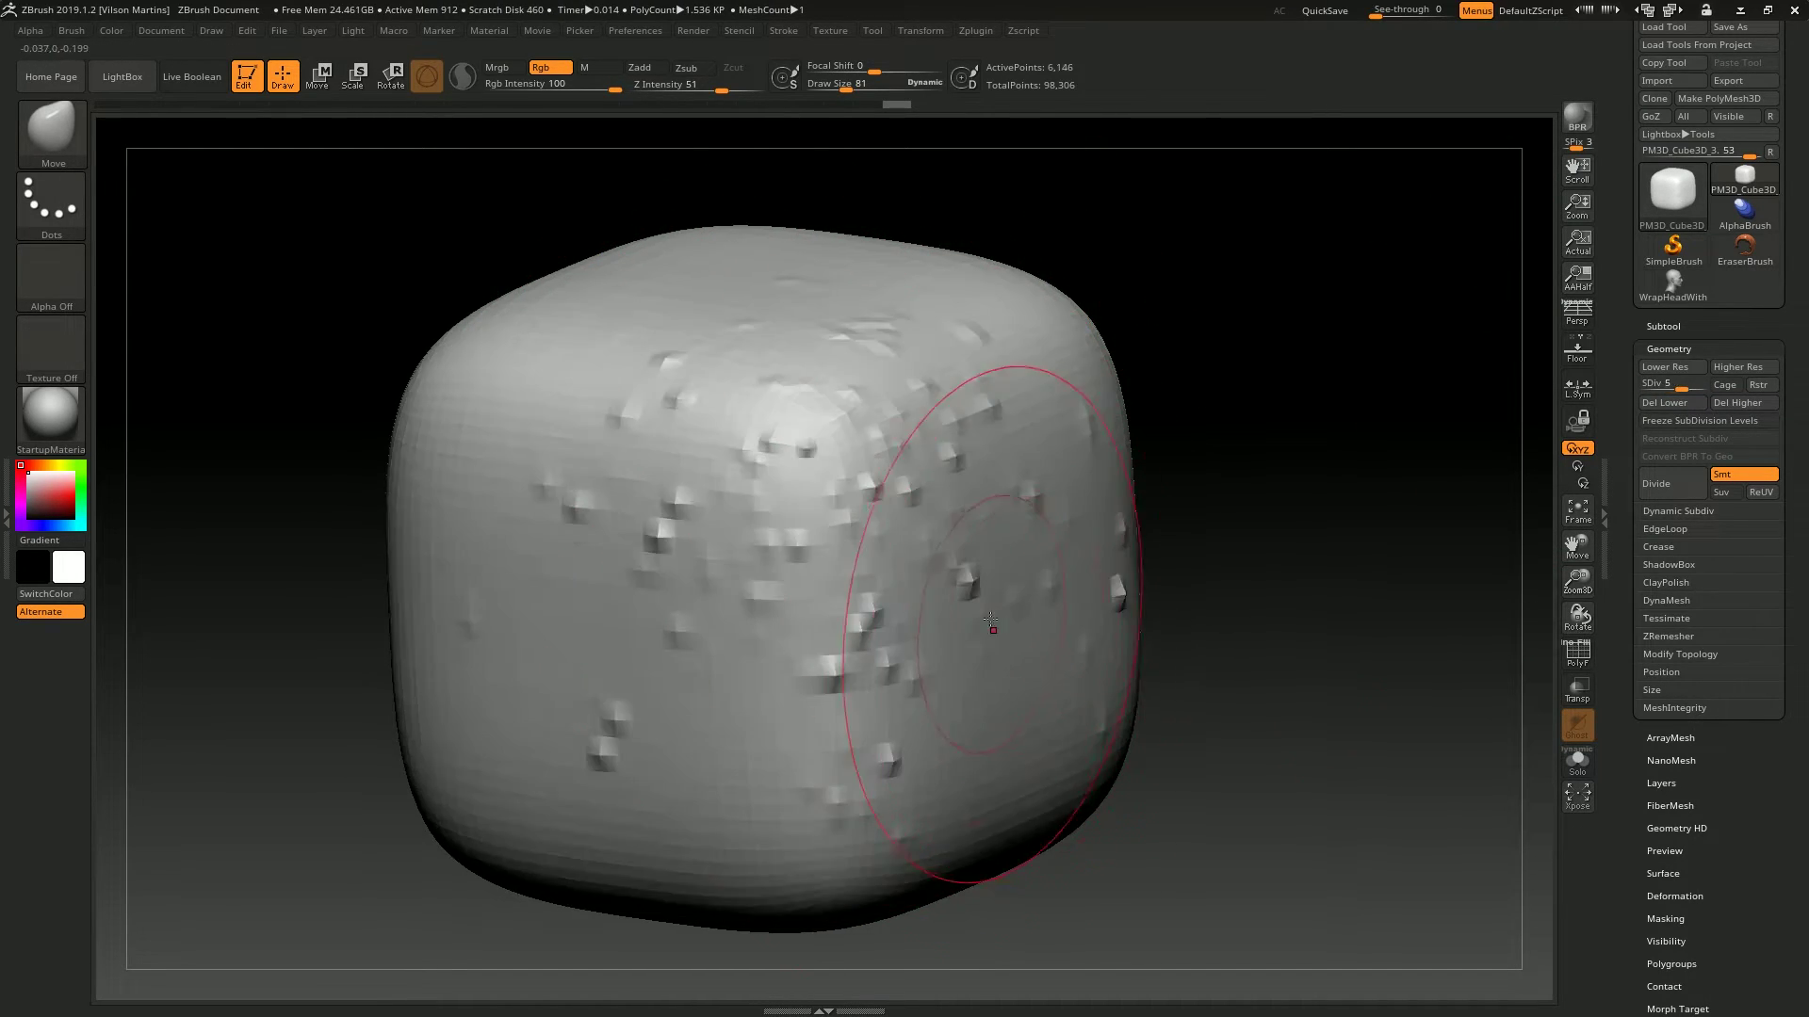
key(d)
key(d)
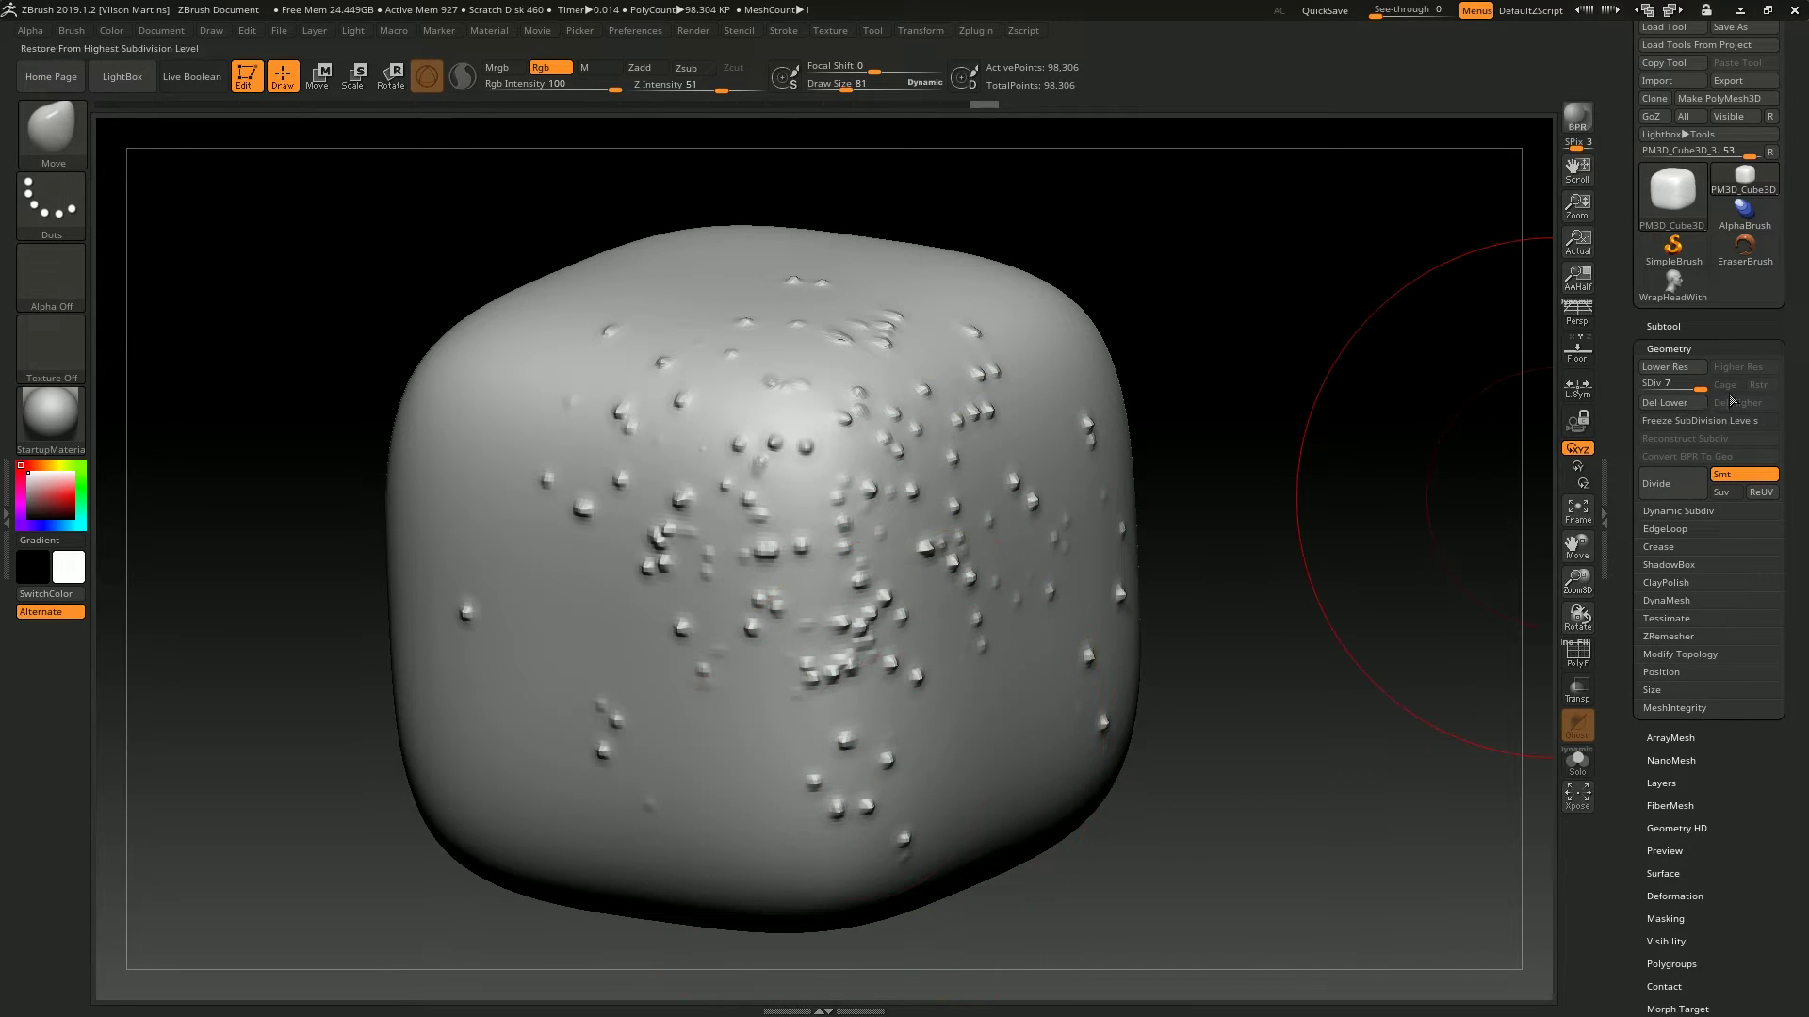
drag(1676, 385, 1668, 385)
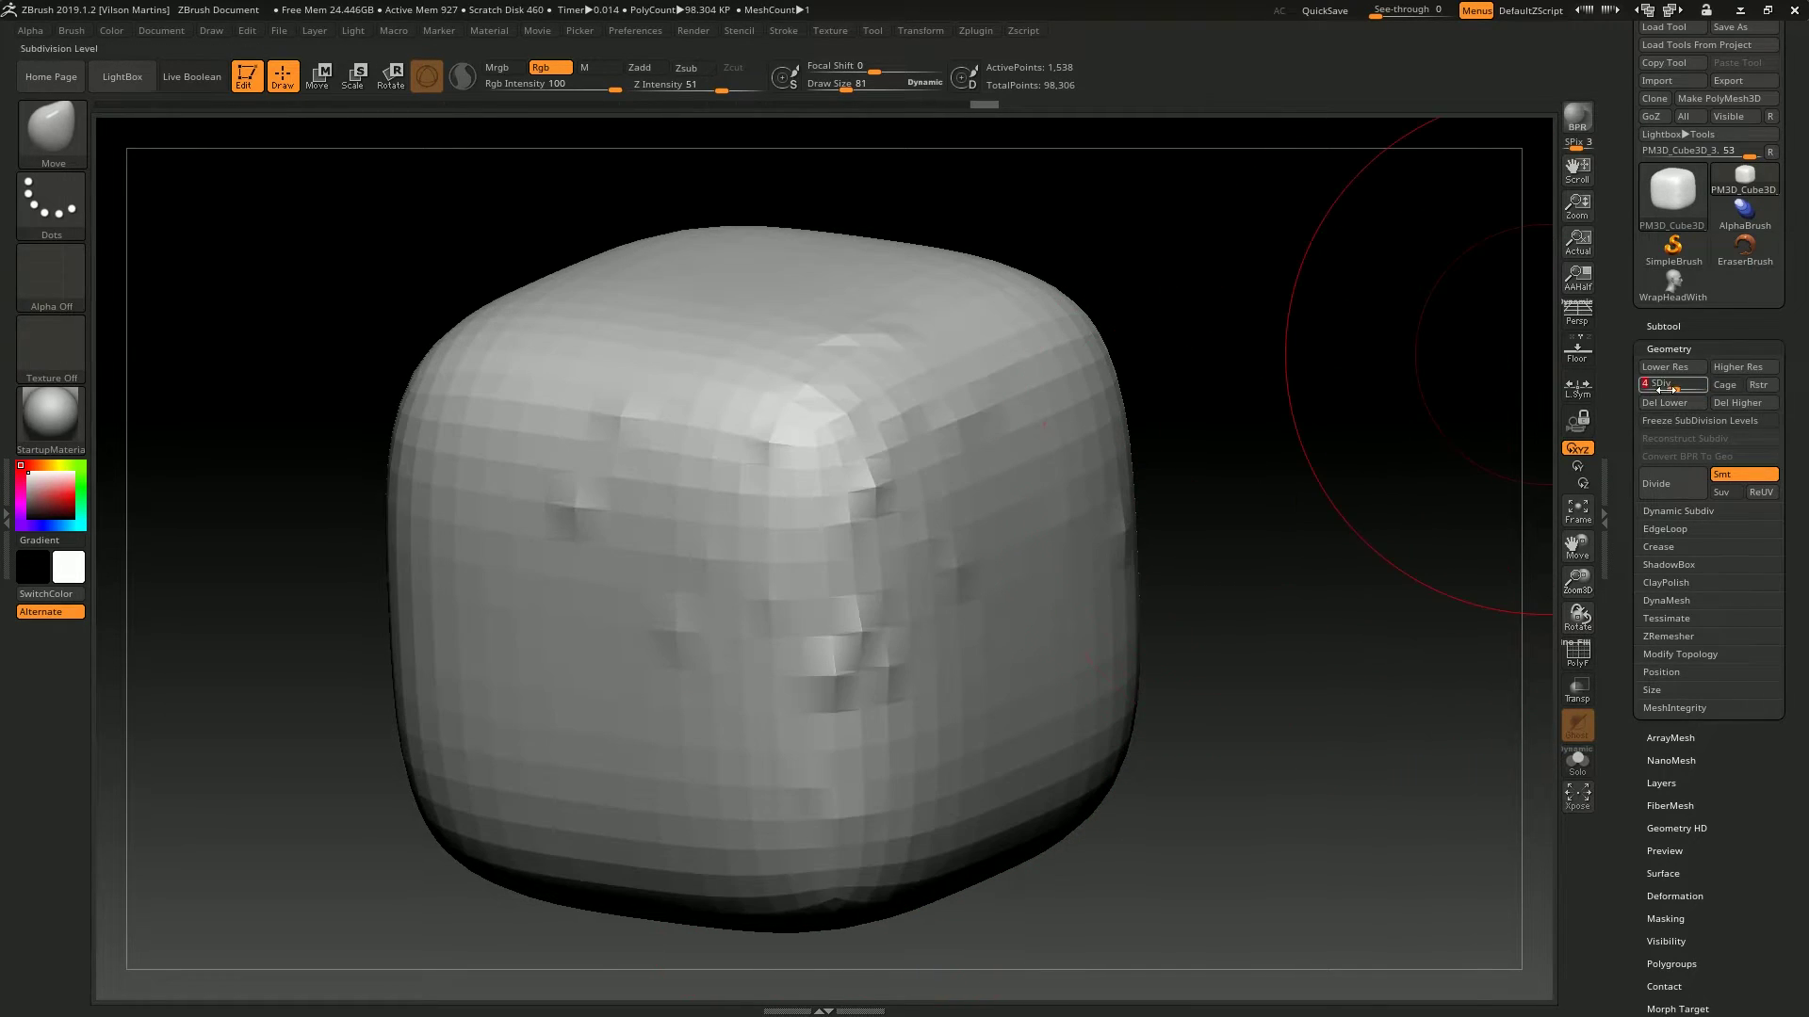
Smooth the bumps over the whole cube at SDiv 5 and raise it to SDiv 7 to check the finest detail.
key(d)
mouse_move(1084, 424)
shift+mouse_down()
mouse_move(895, 603)
mouse_move(661, 514)
mouse_move(607, 541)
shift+mouse_up()
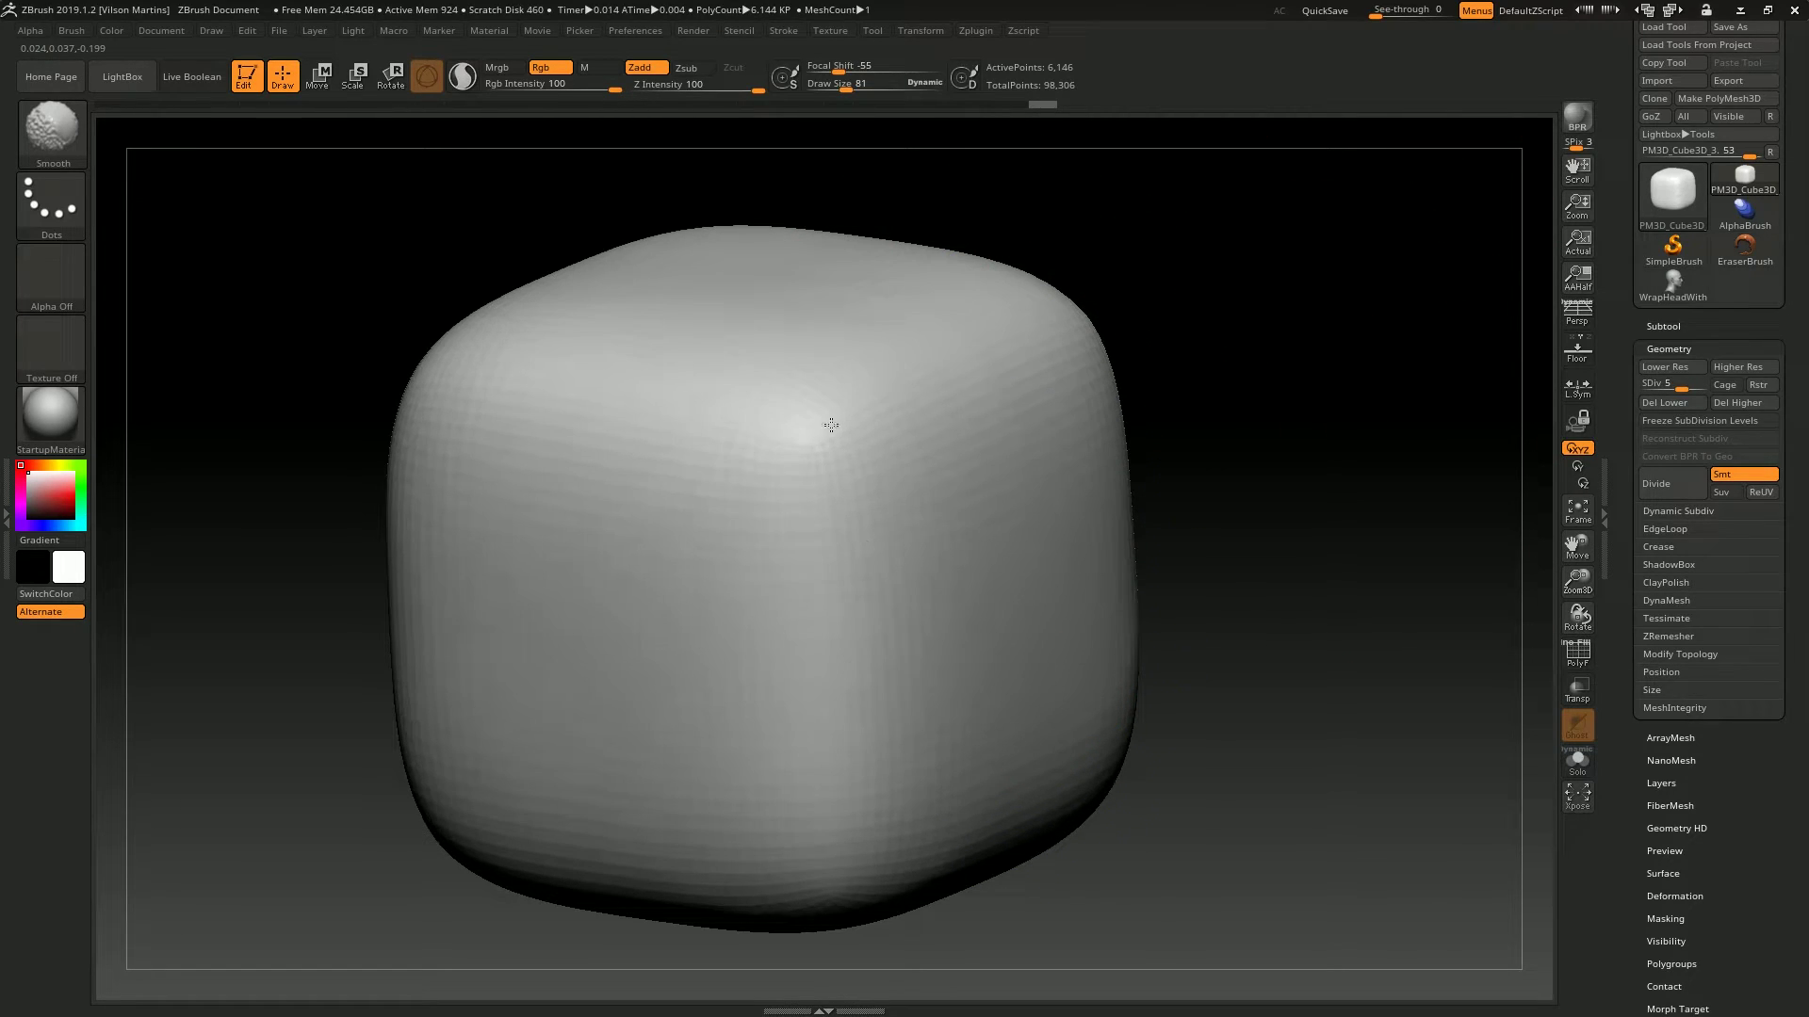
key(d)
key(d)
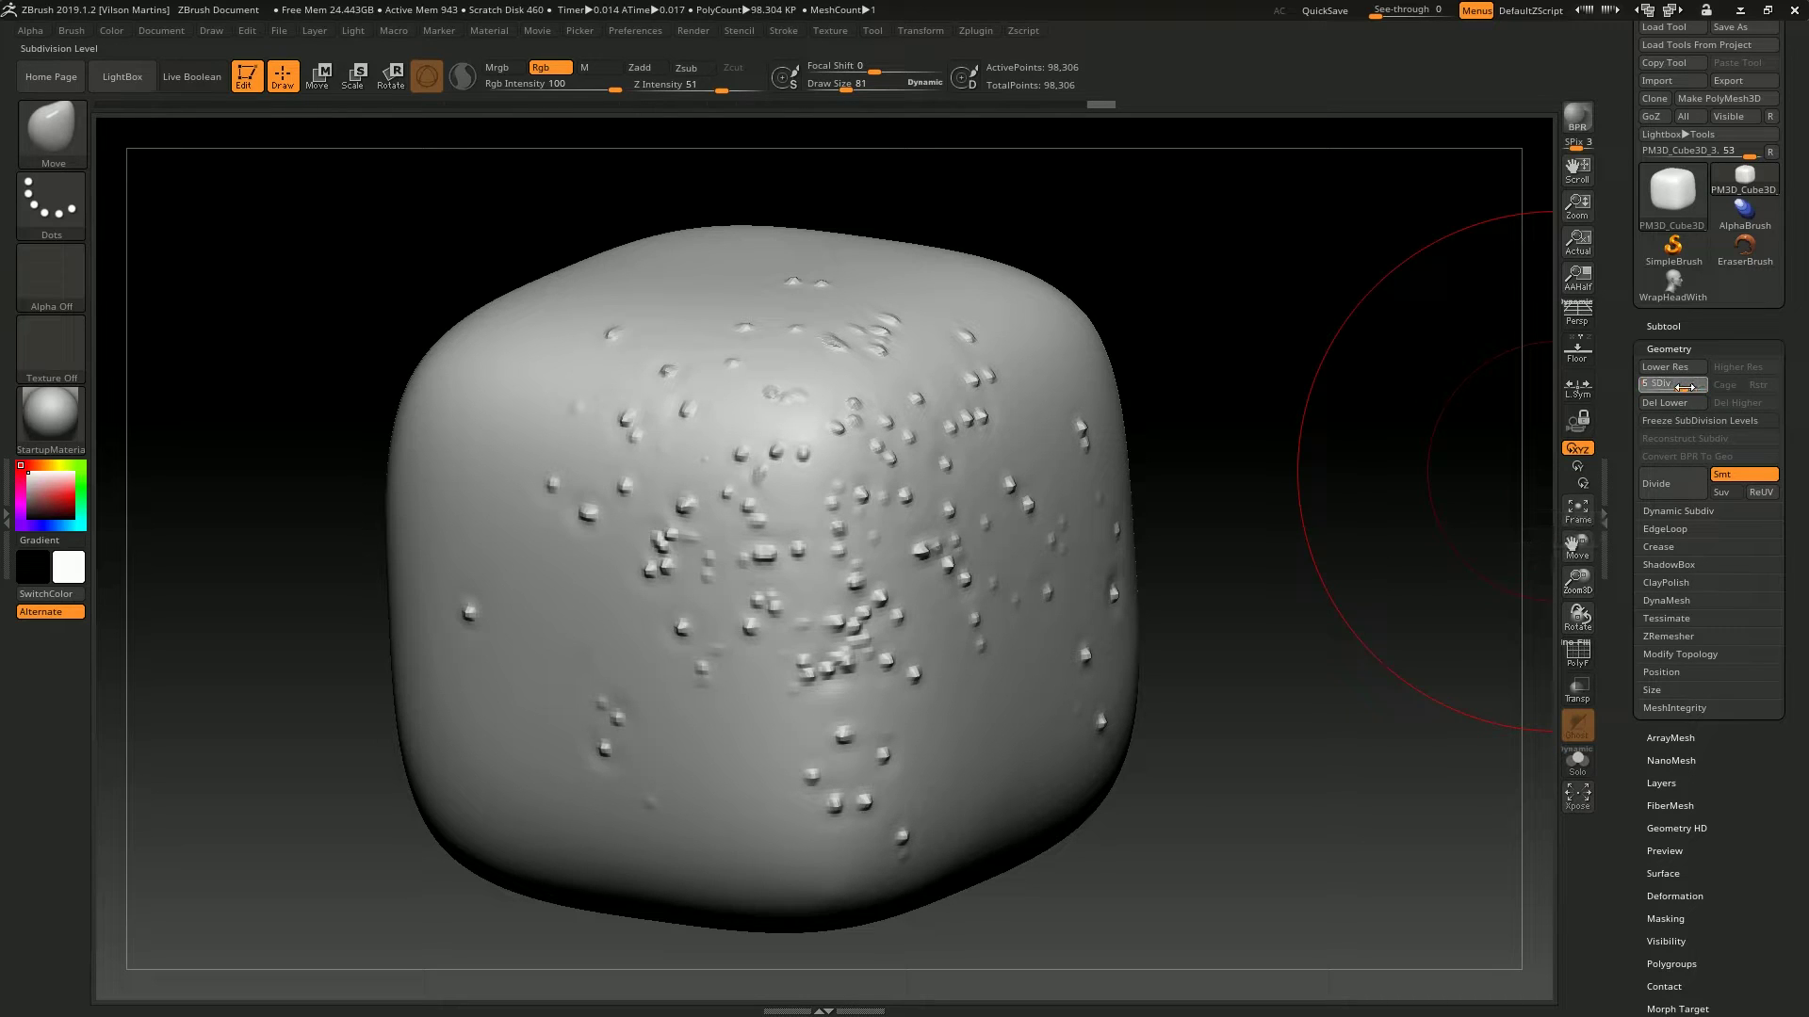
Lower the cube to SDiv 5 and undo the smoothing.
key(shift+d)
key(shift+d)
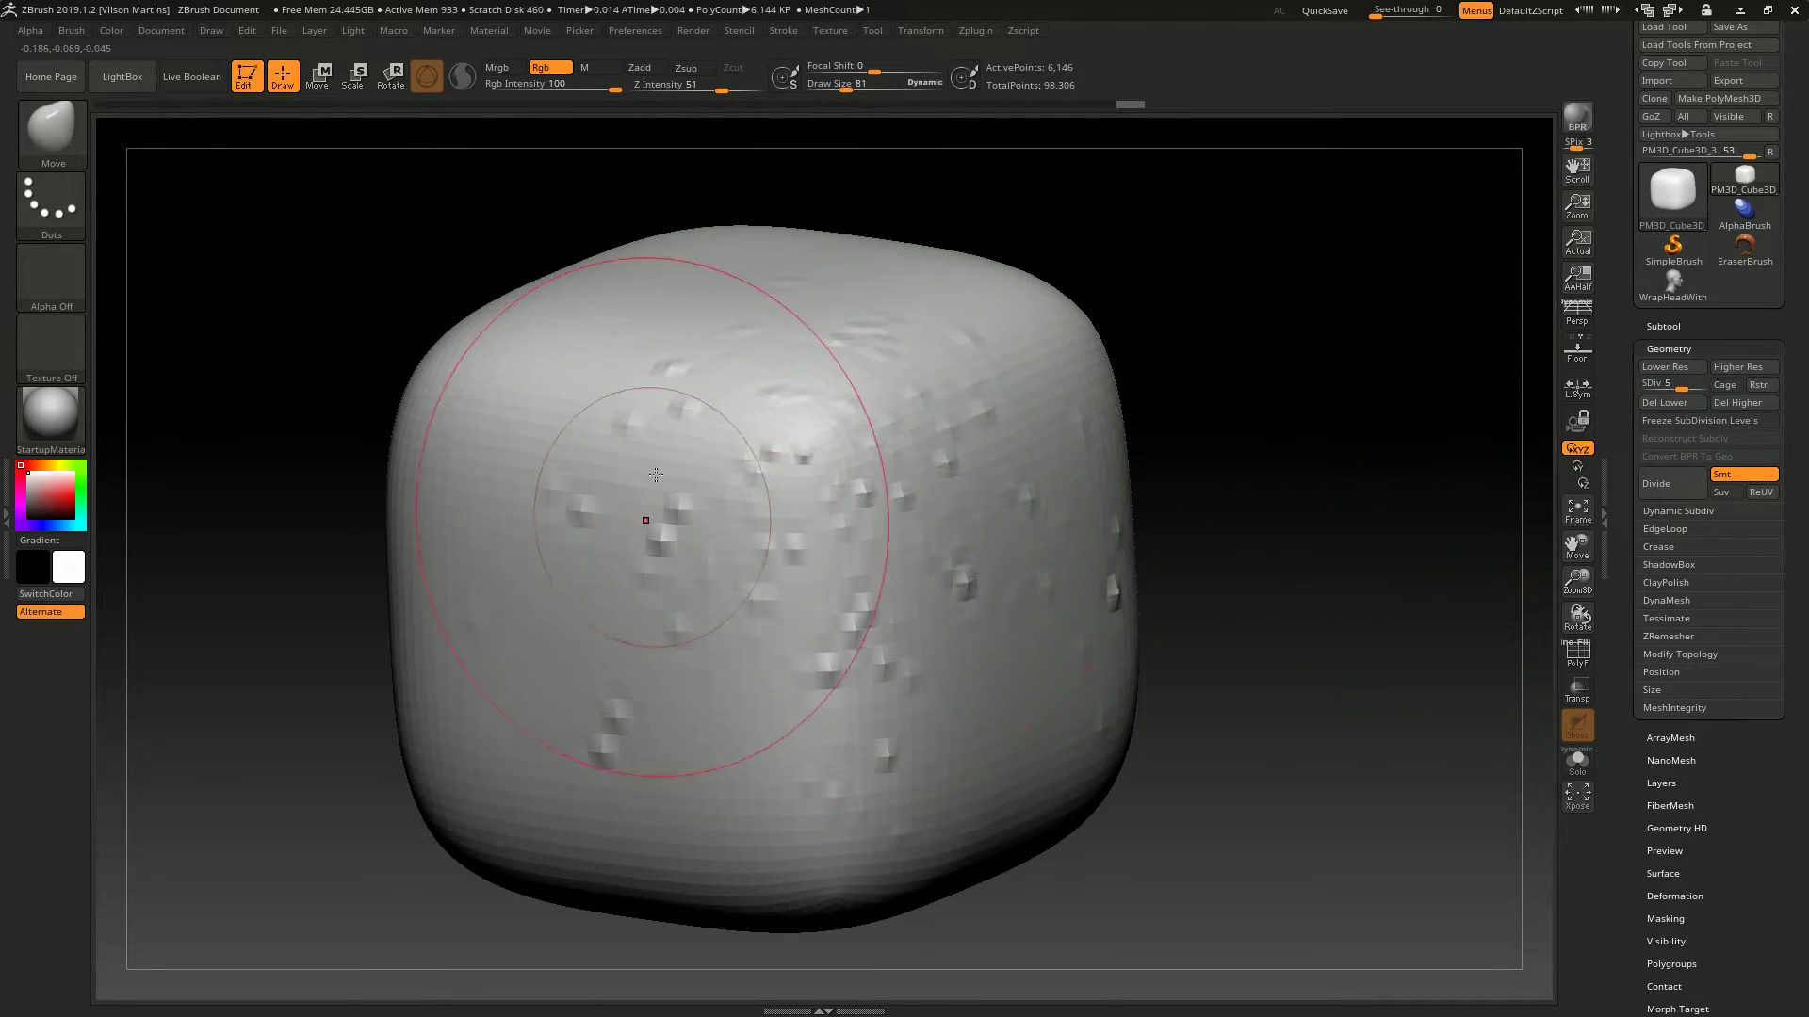
key(ctrl)
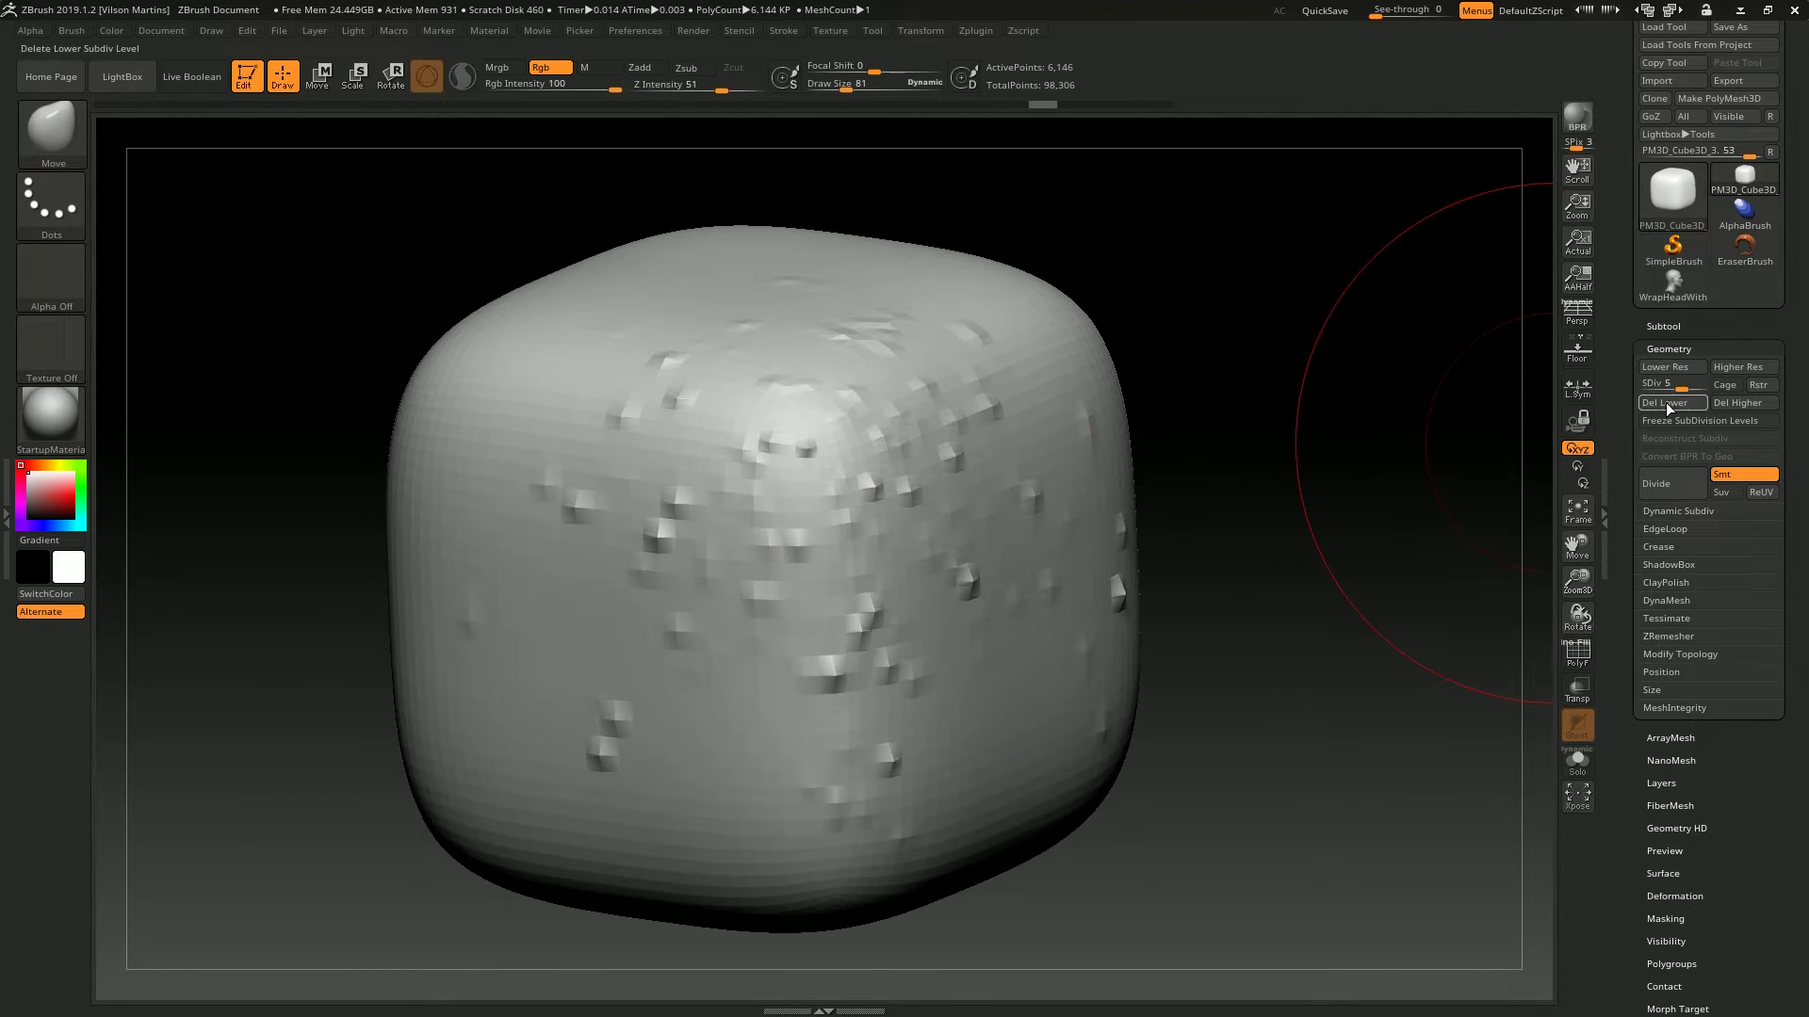
Smooth the cube's bumps away at SDiv 5 and recover them from the highest subdivision level with Rstr.
mouse_move(908, 602)
shift+mouse_down()
mouse_move(772, 362)
mouse_move(1073, 597)
shift+mouse_up()
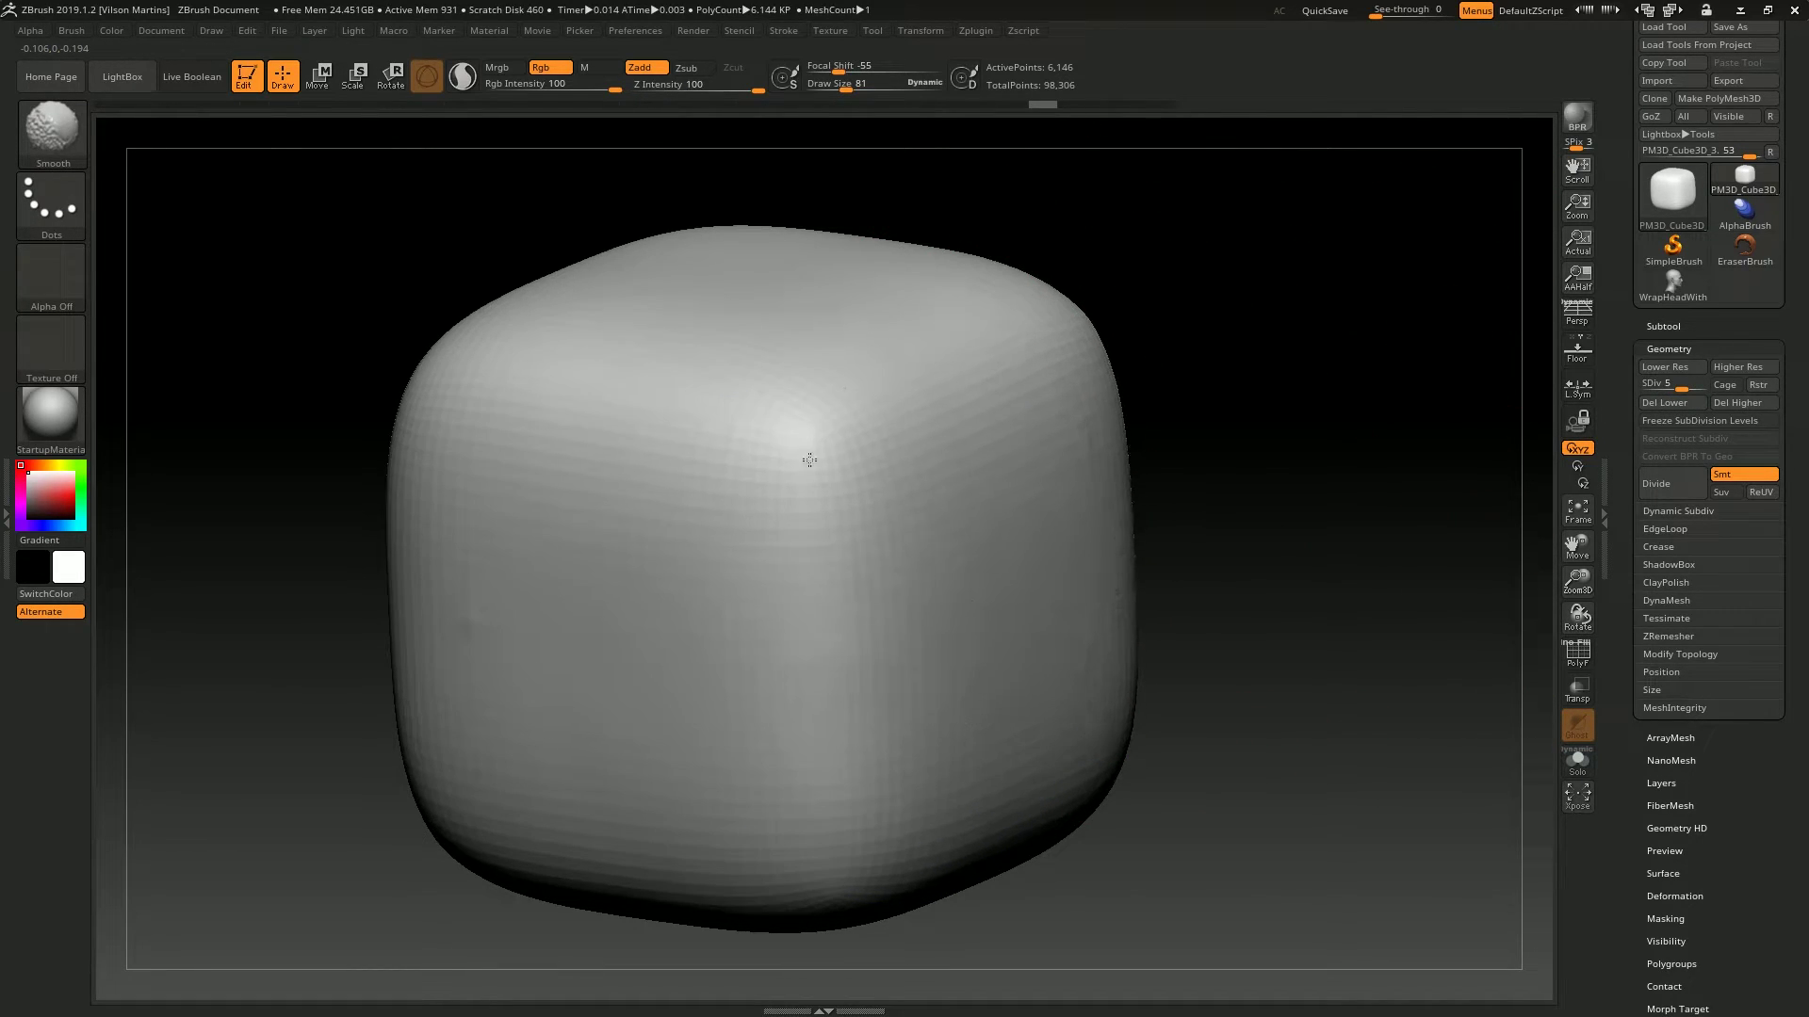
mouse_move(1013, 341)
shift+mouse_down()
mouse_move(989, 517)
mouse_move(546, 517)
mouse_move(748, 473)
shift+mouse_up()
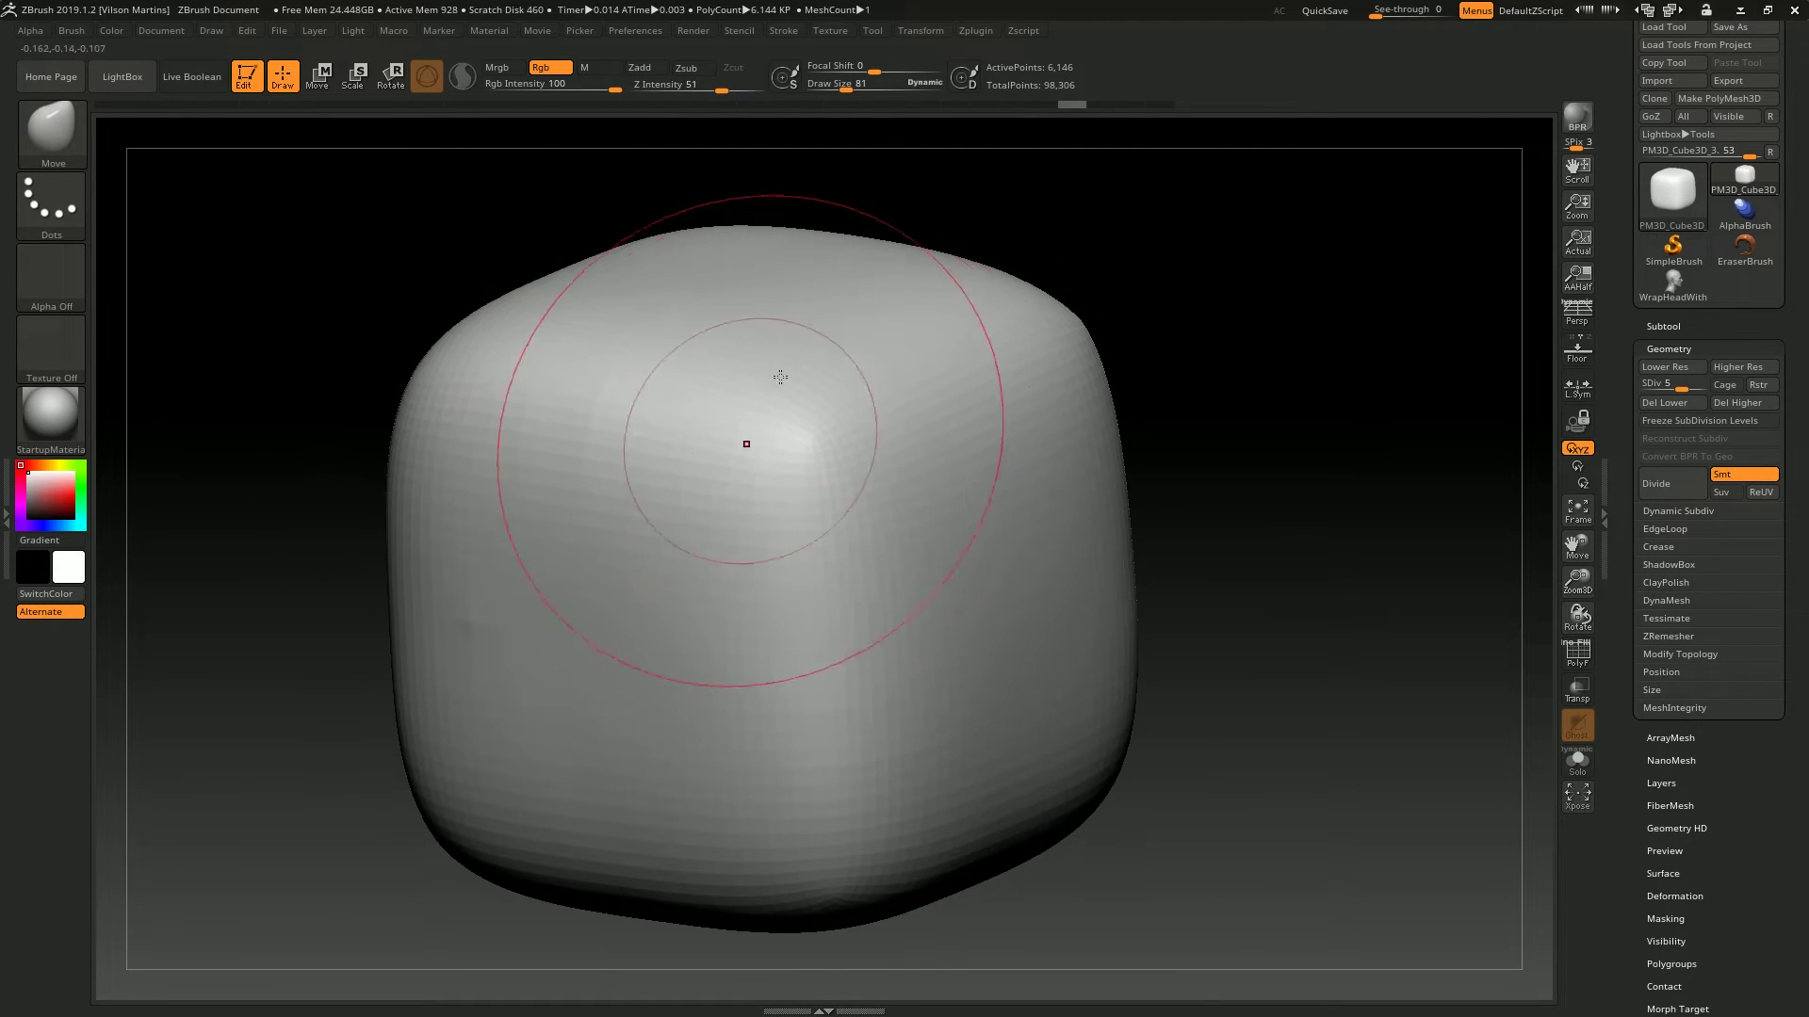
click(1762, 385)
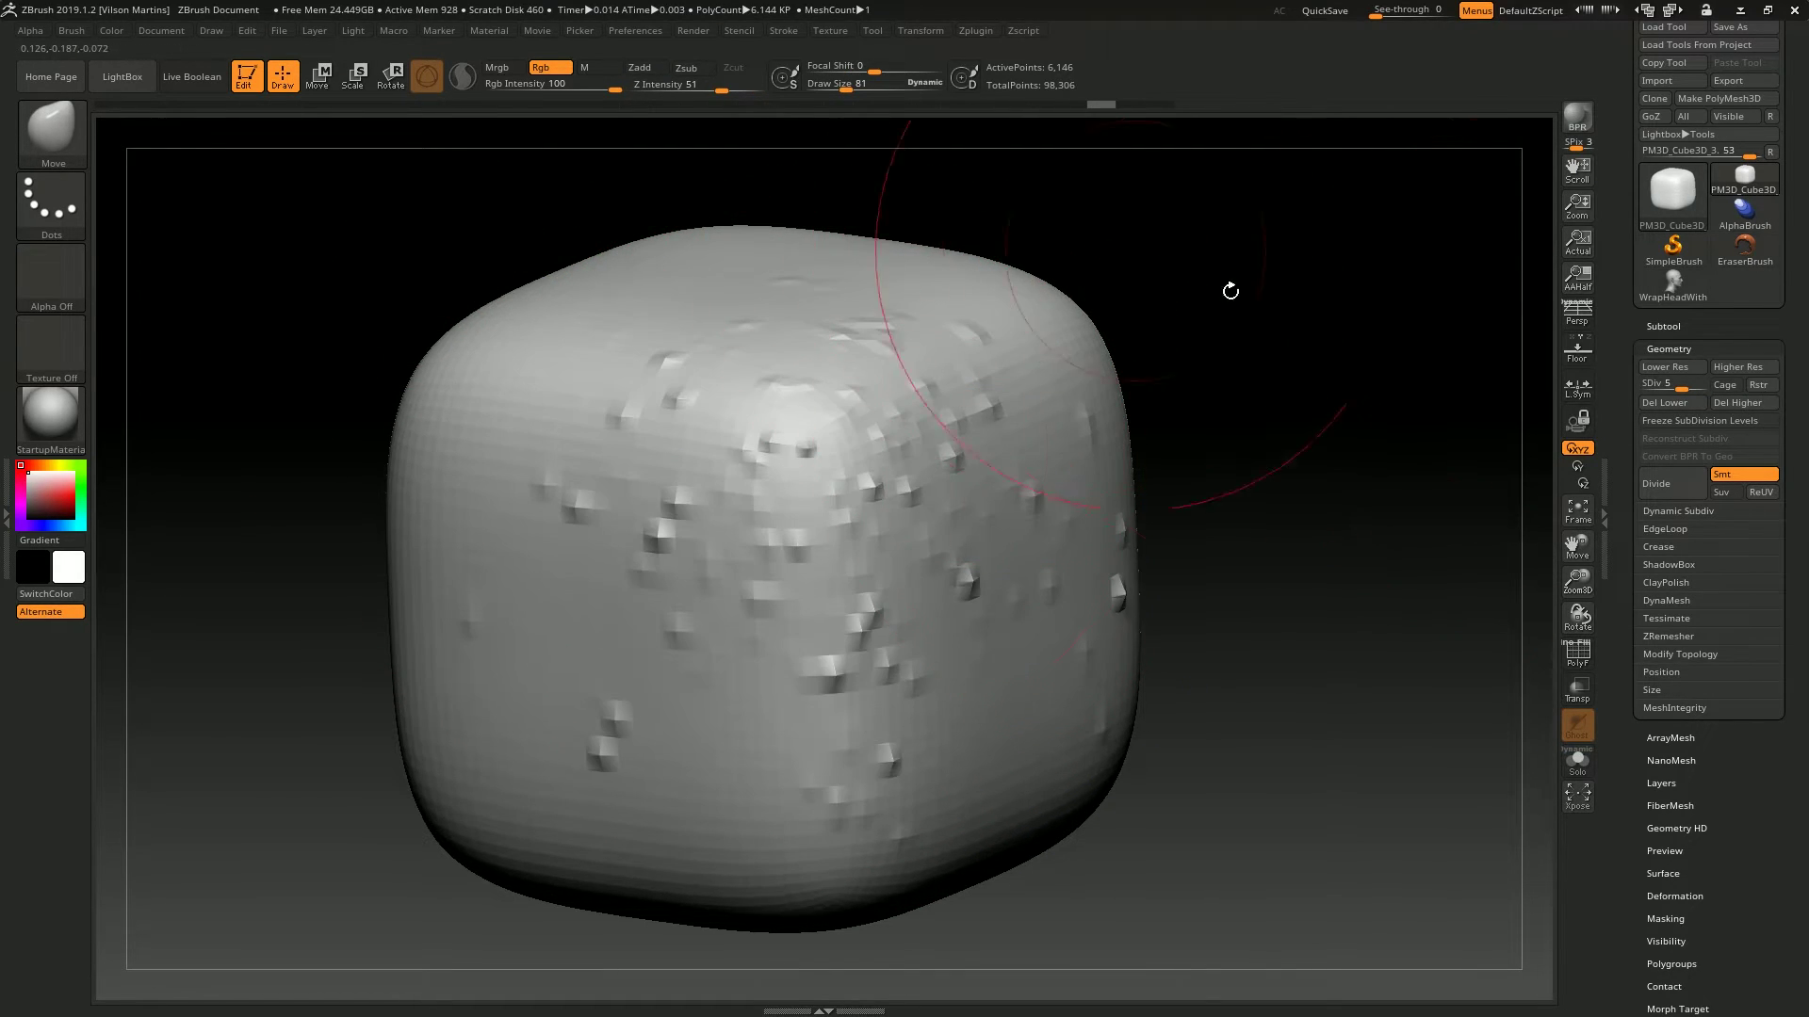
click(1758, 385)
Show the cube's polyframe and lower the cube from its highest level to SDiv 5.
key(shift+f)
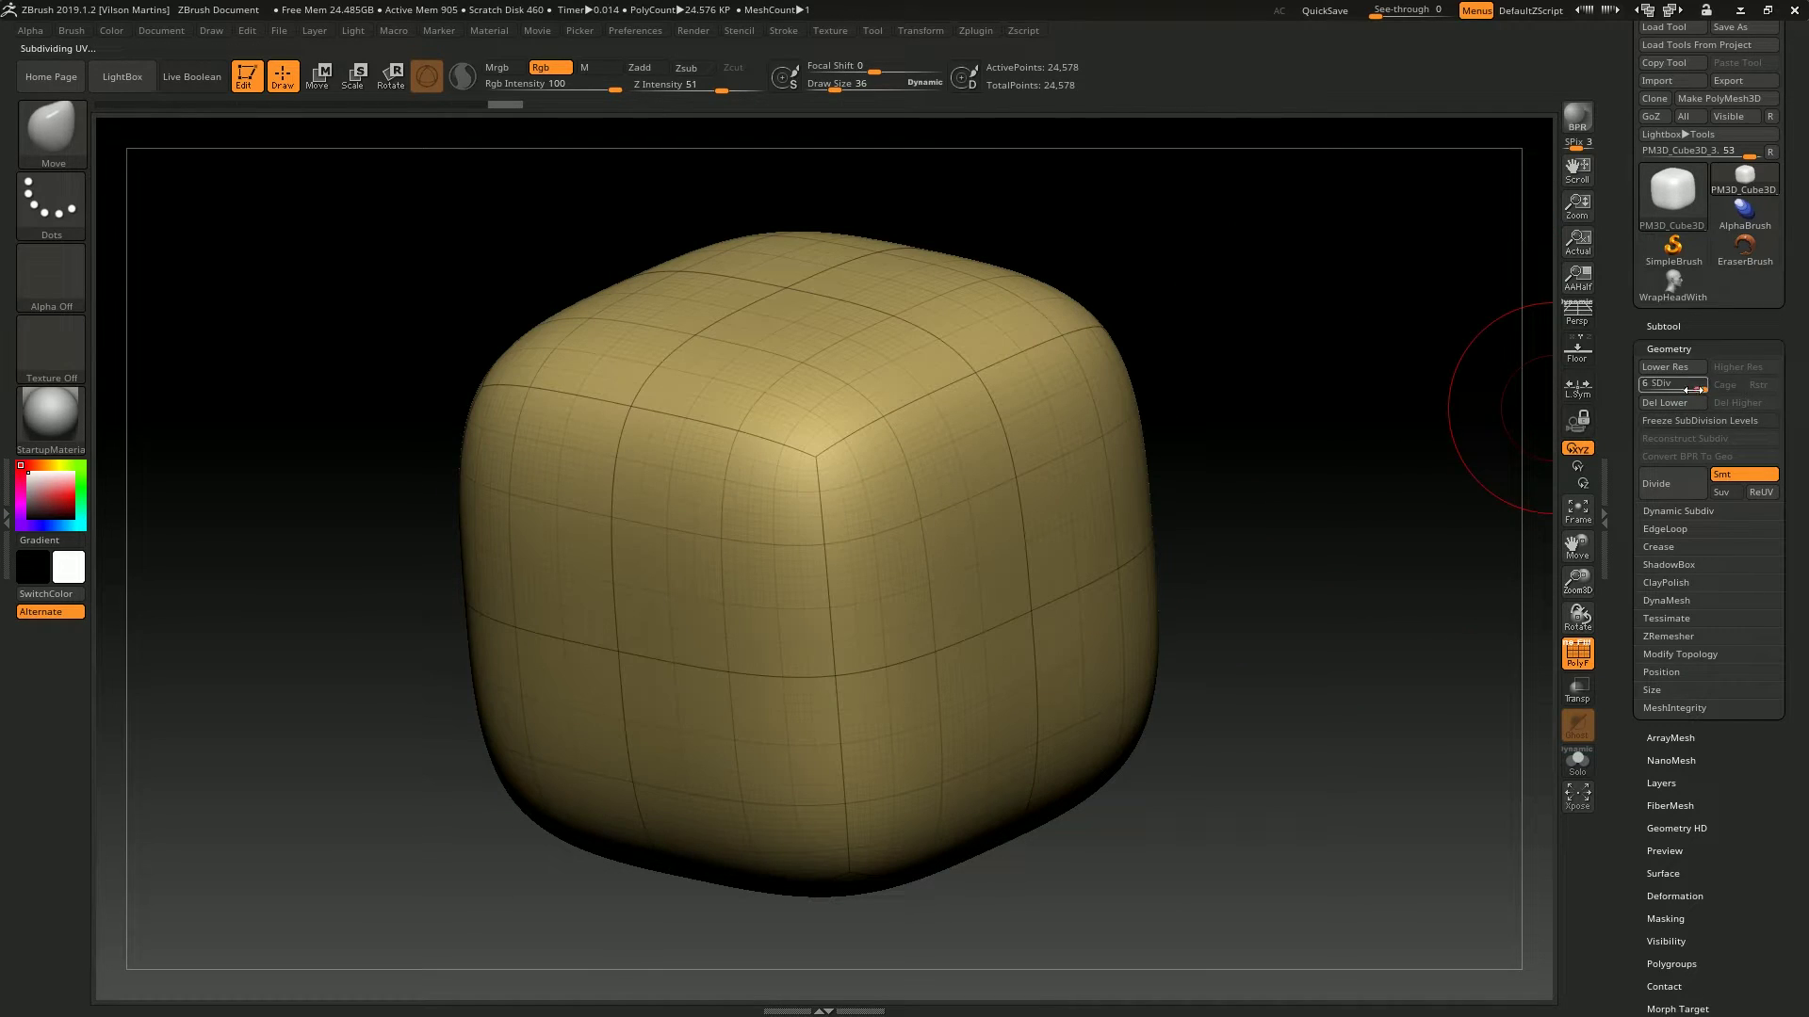
key(shift+d)
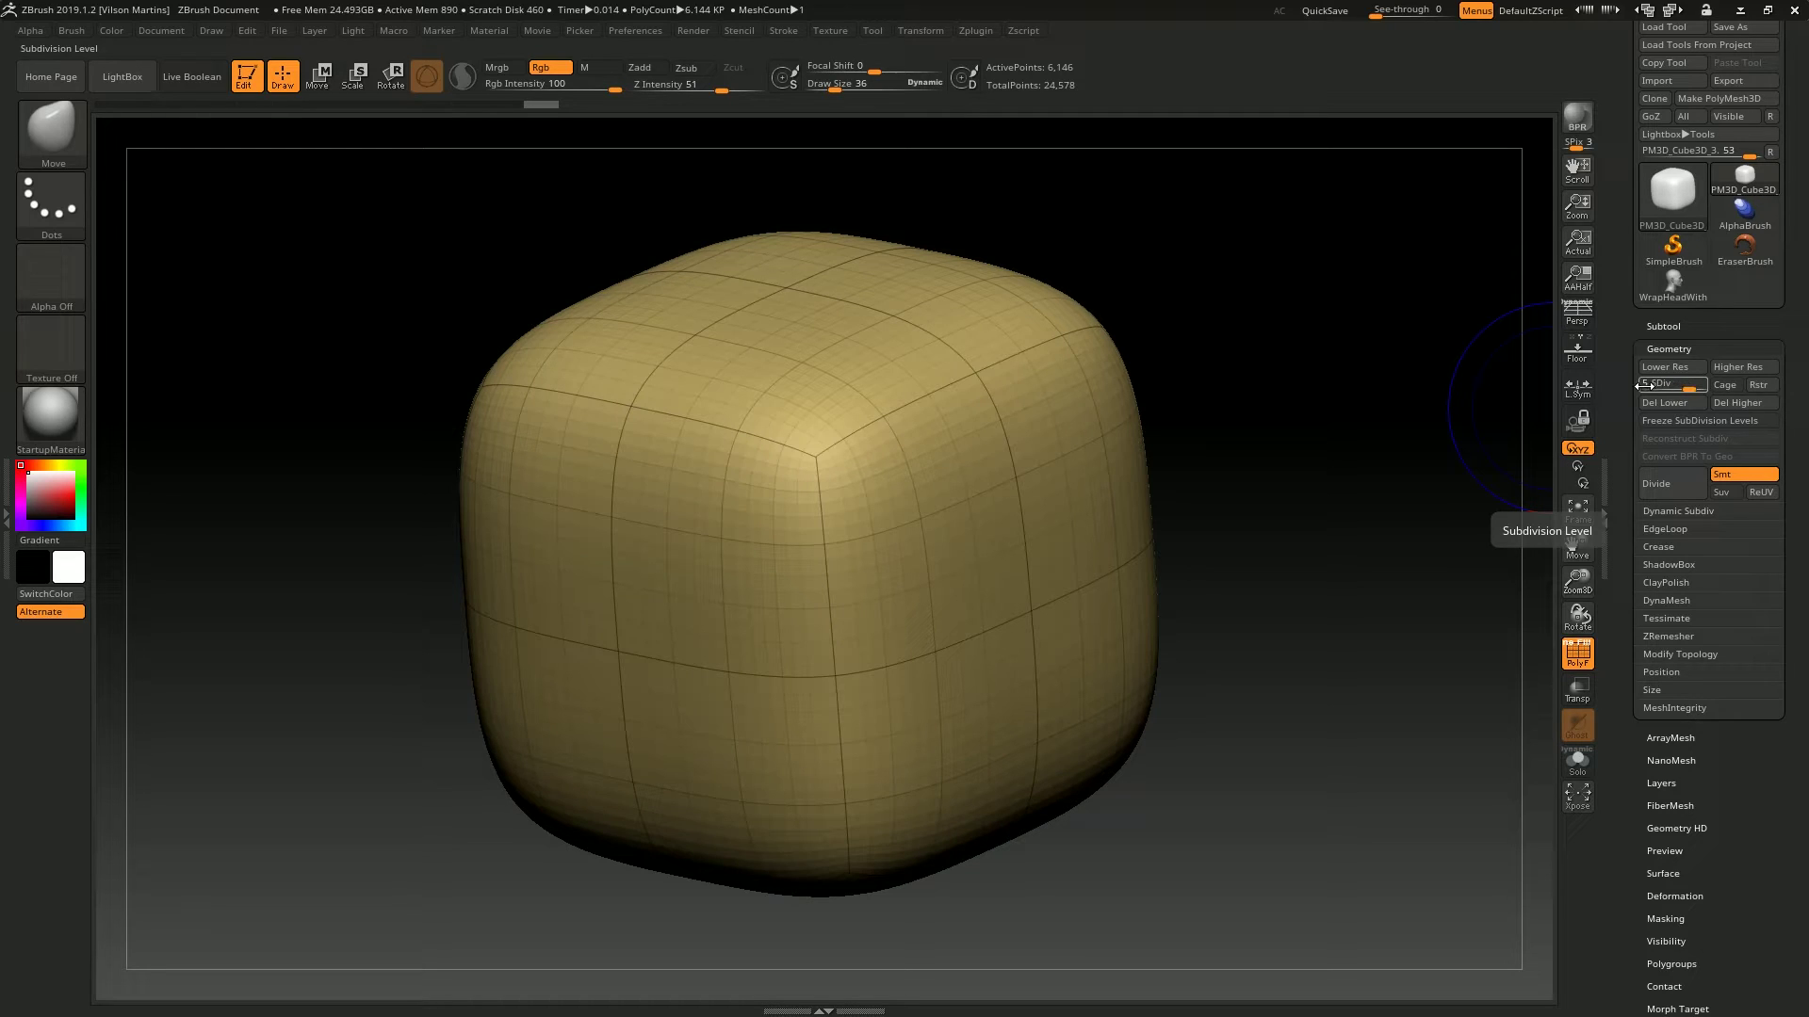
At SDiv 5, try deleting the cube's lower and higher subdivision levels, and undo the deletion.
click(1669, 402)
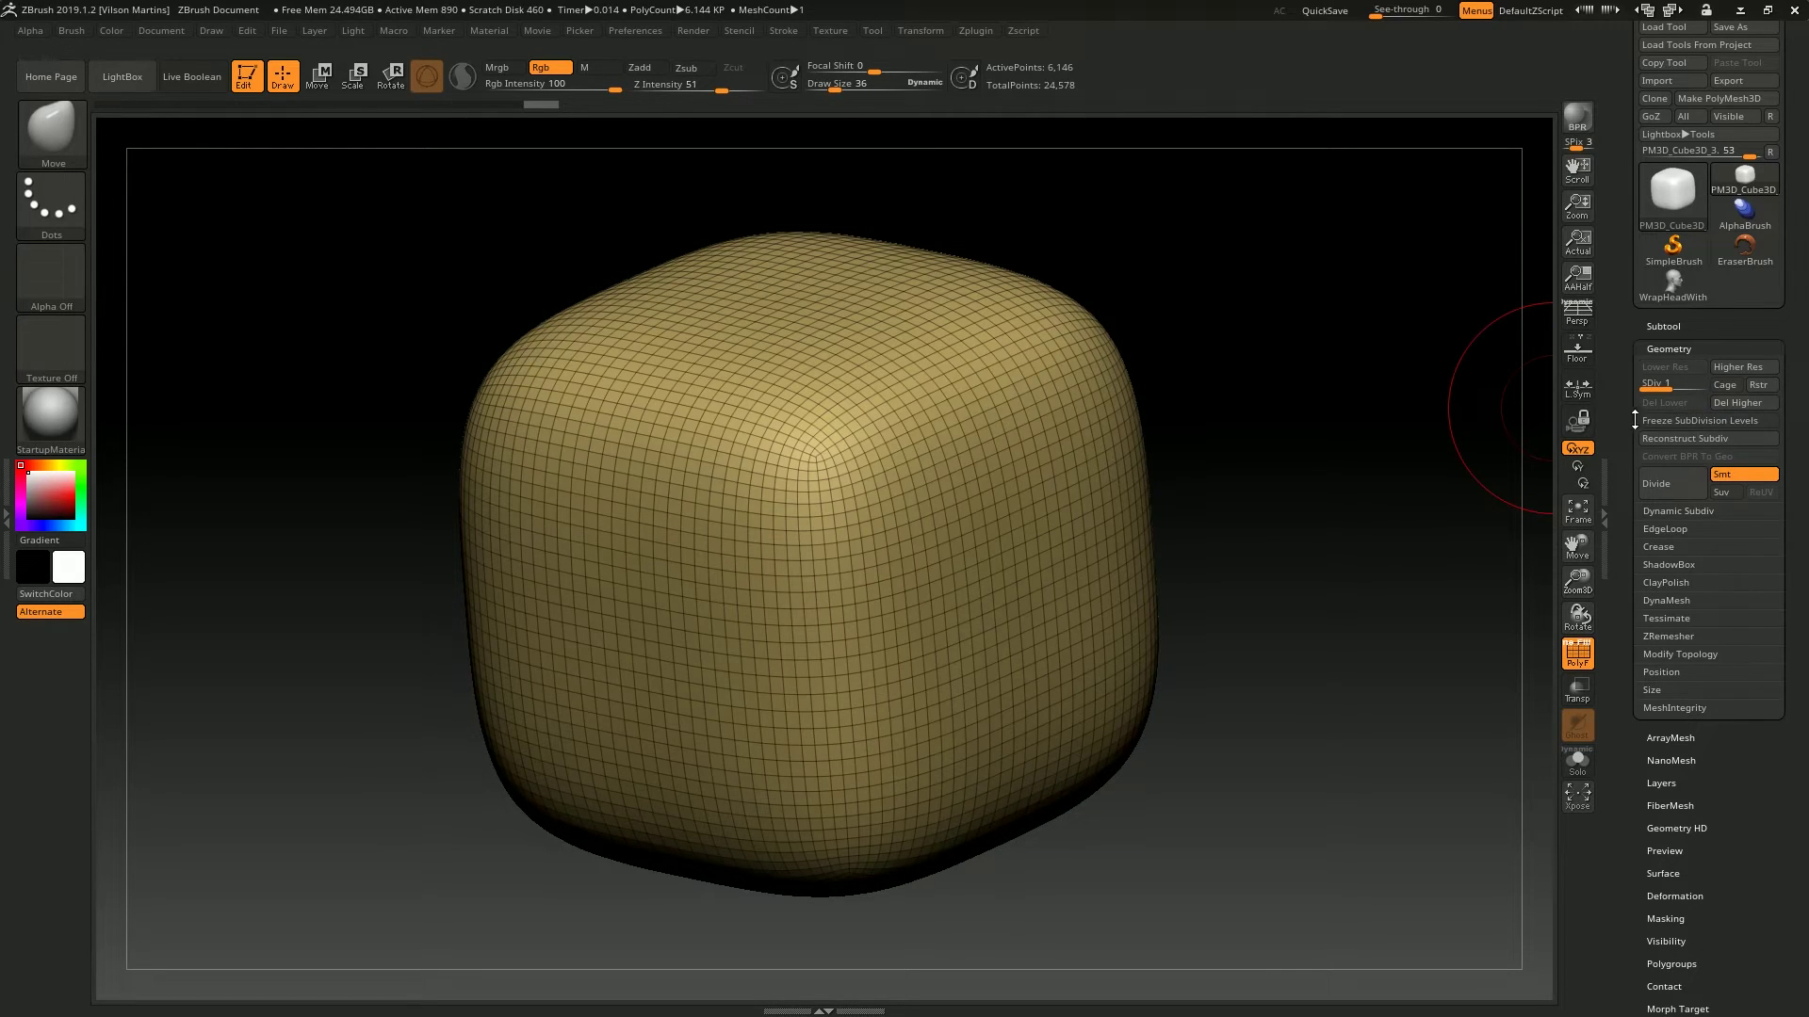
mouse_move(1663, 386)
mouse_down()
mouse_move(1696, 386)
mouse_move(1671, 398)
mouse_up()
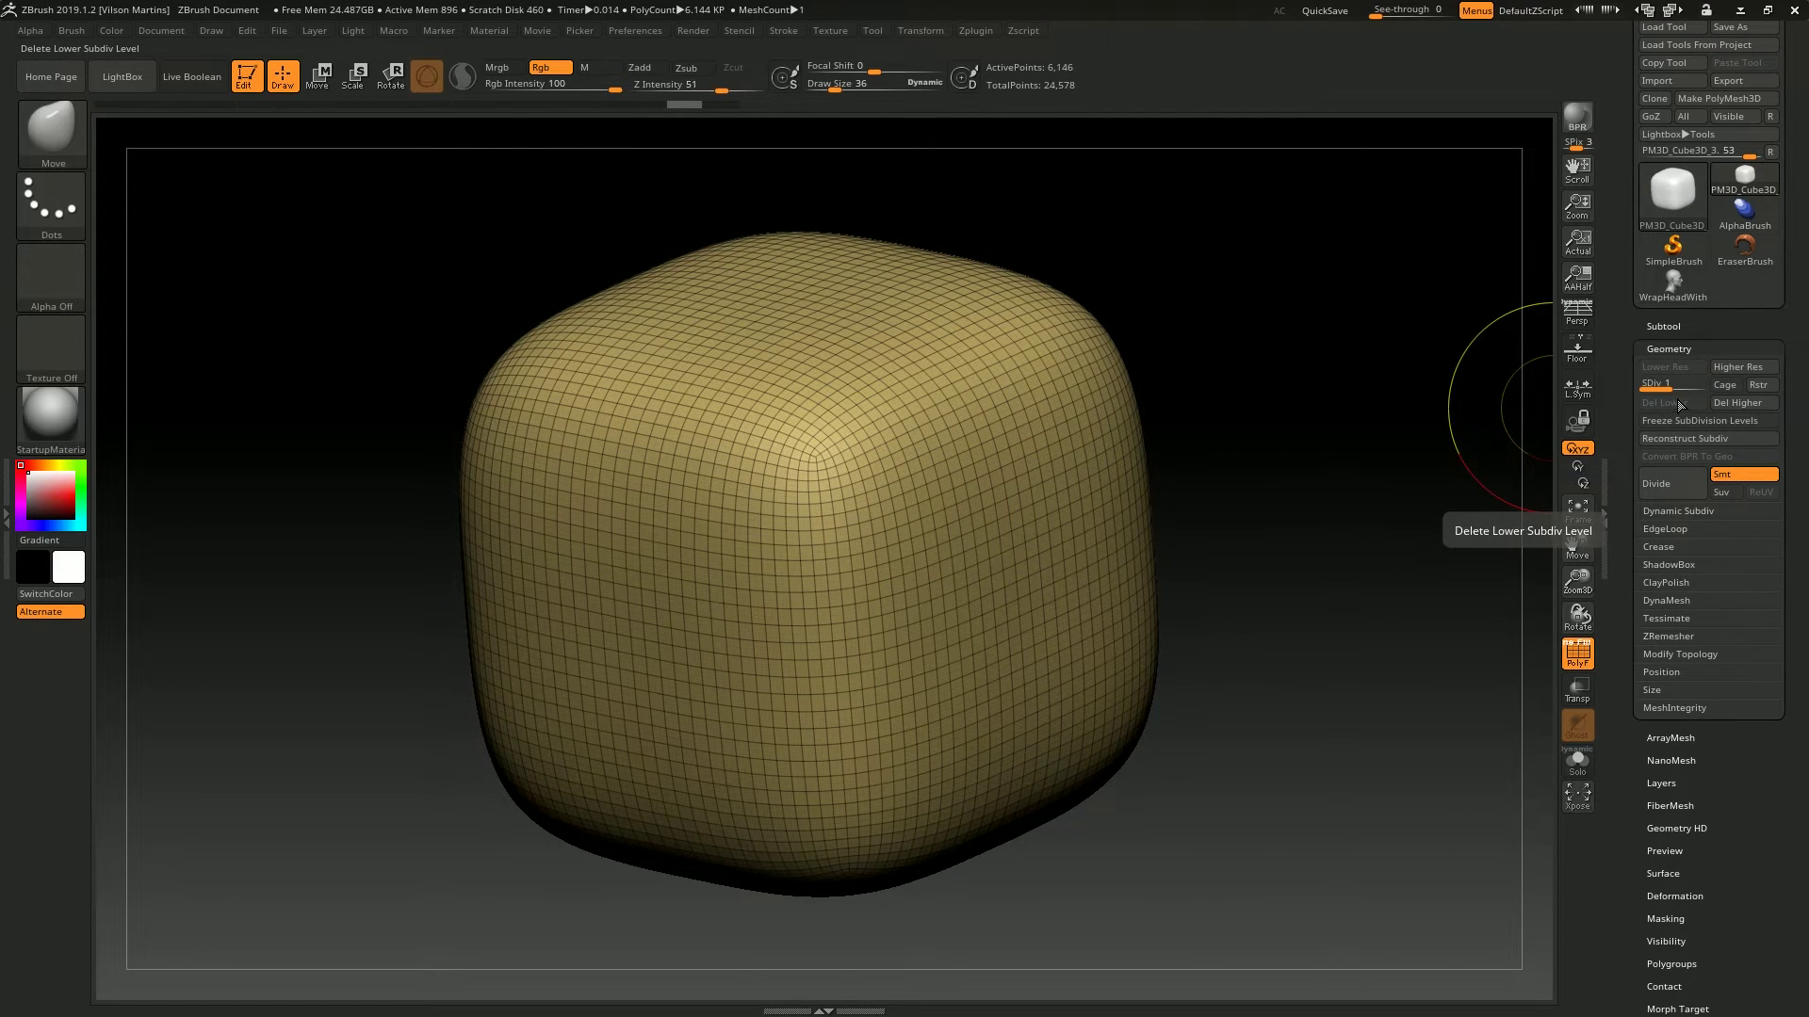
key(ctrl+z)
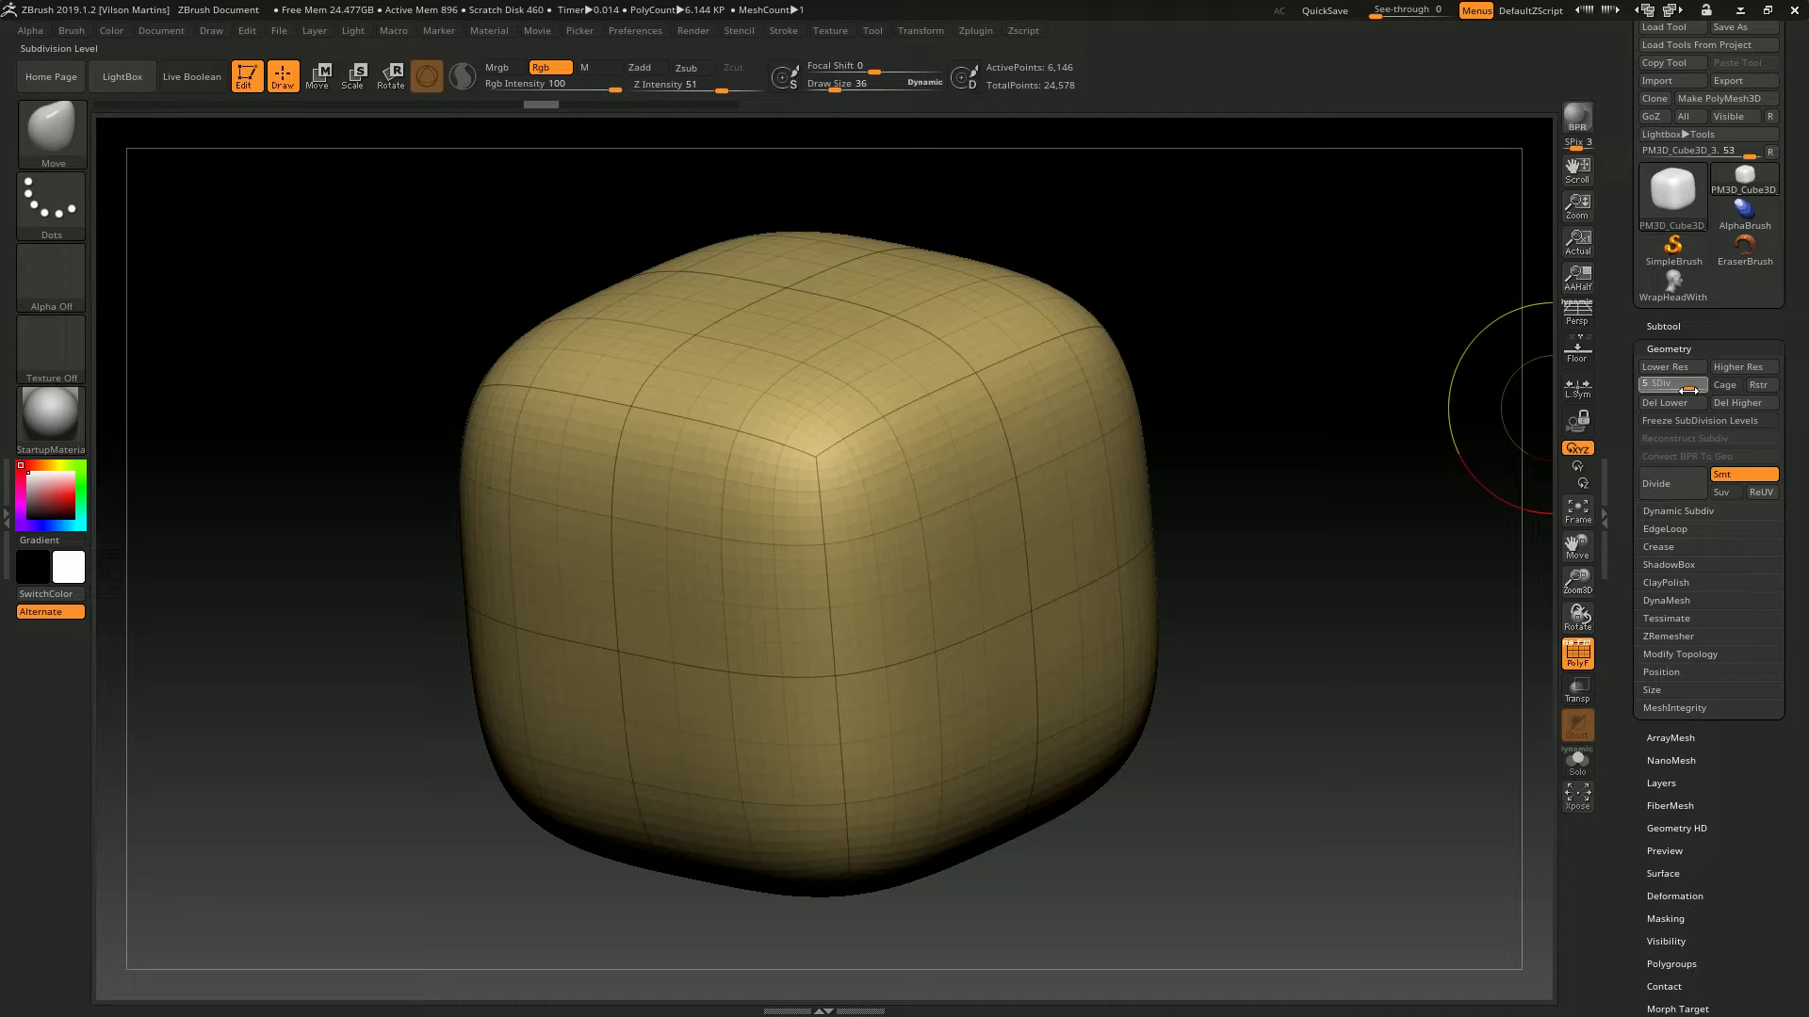
click(1683, 400)
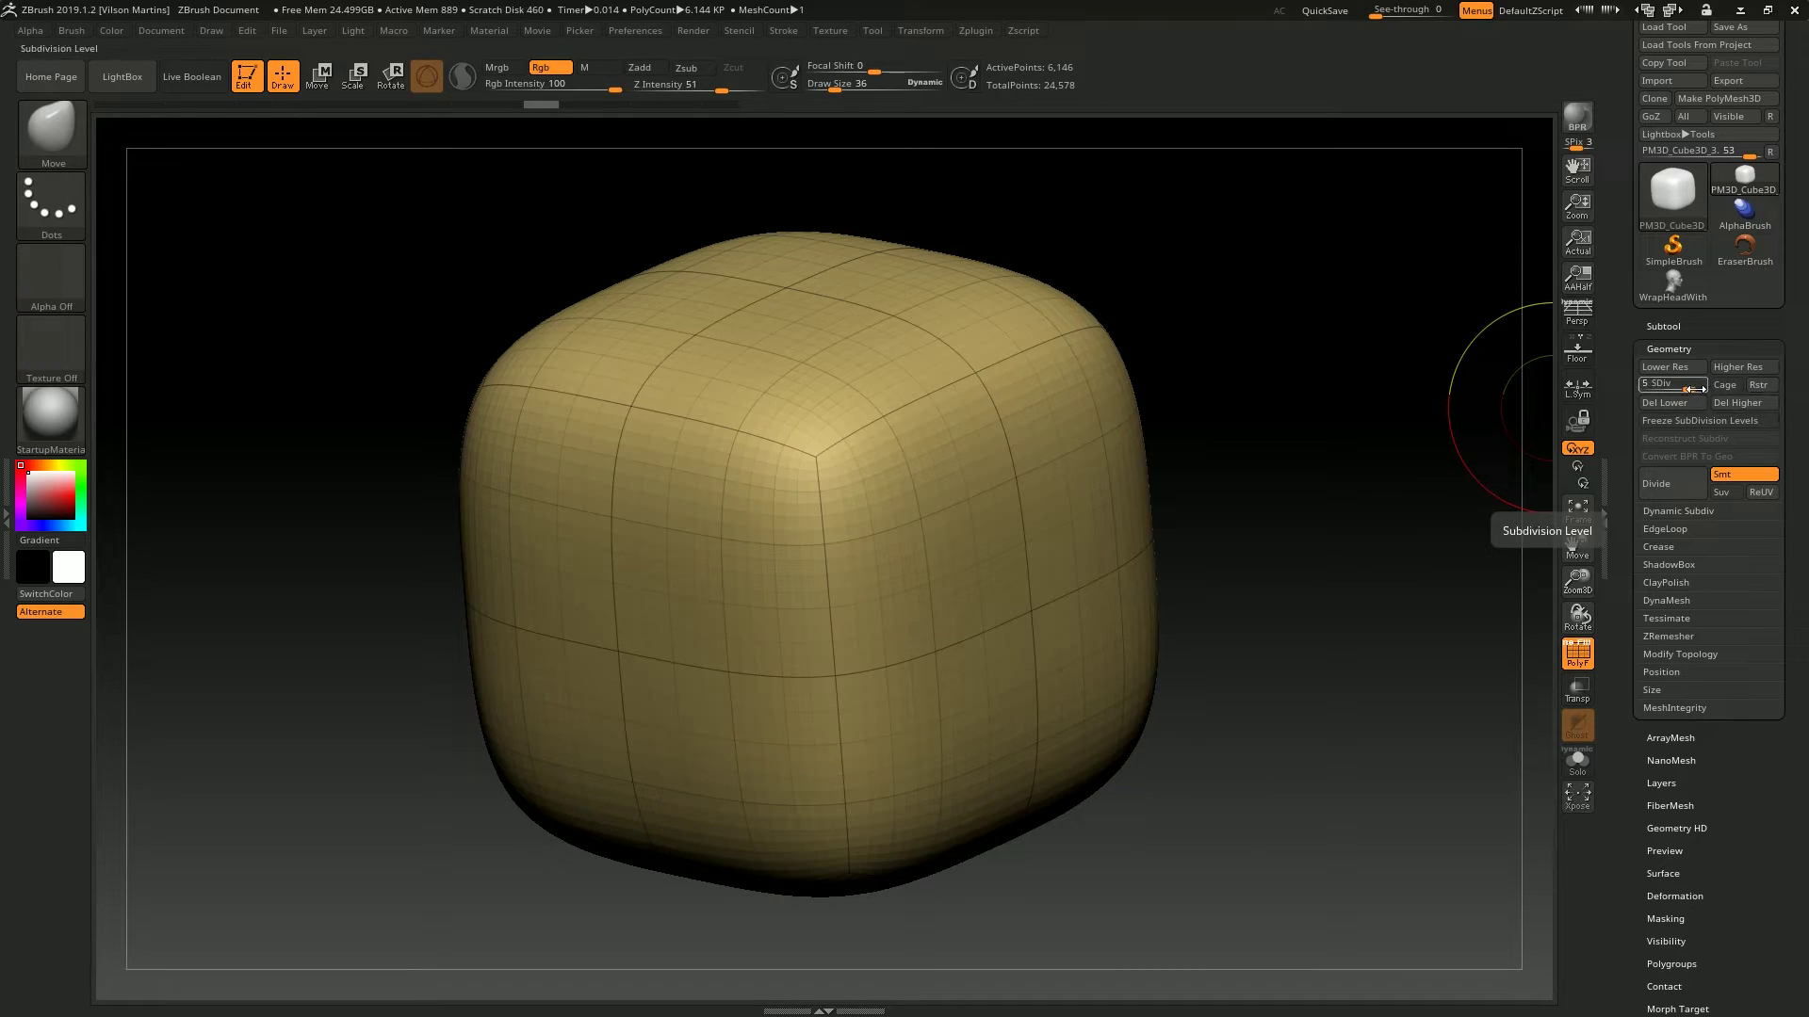
click(1739, 405)
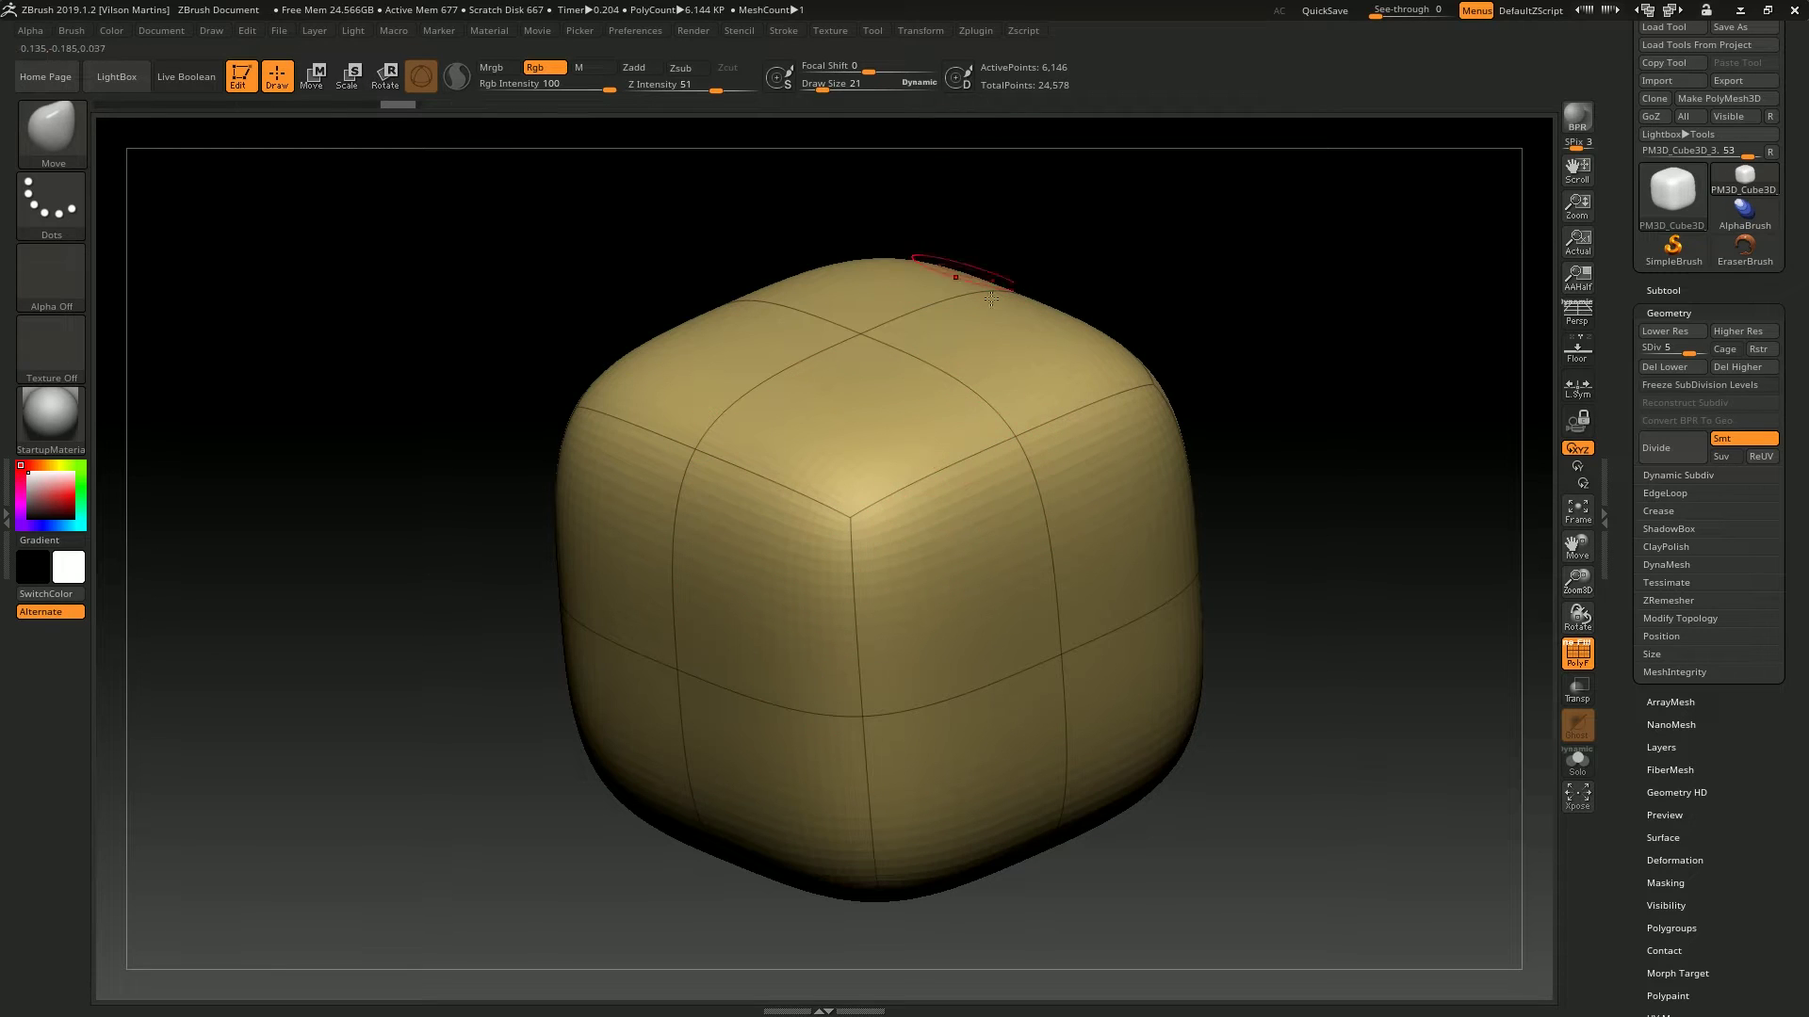
On the undivided cube, replace one middle edge loop with two loops near the front edge and one near the far edge using ZModeler.
key(shift+d)
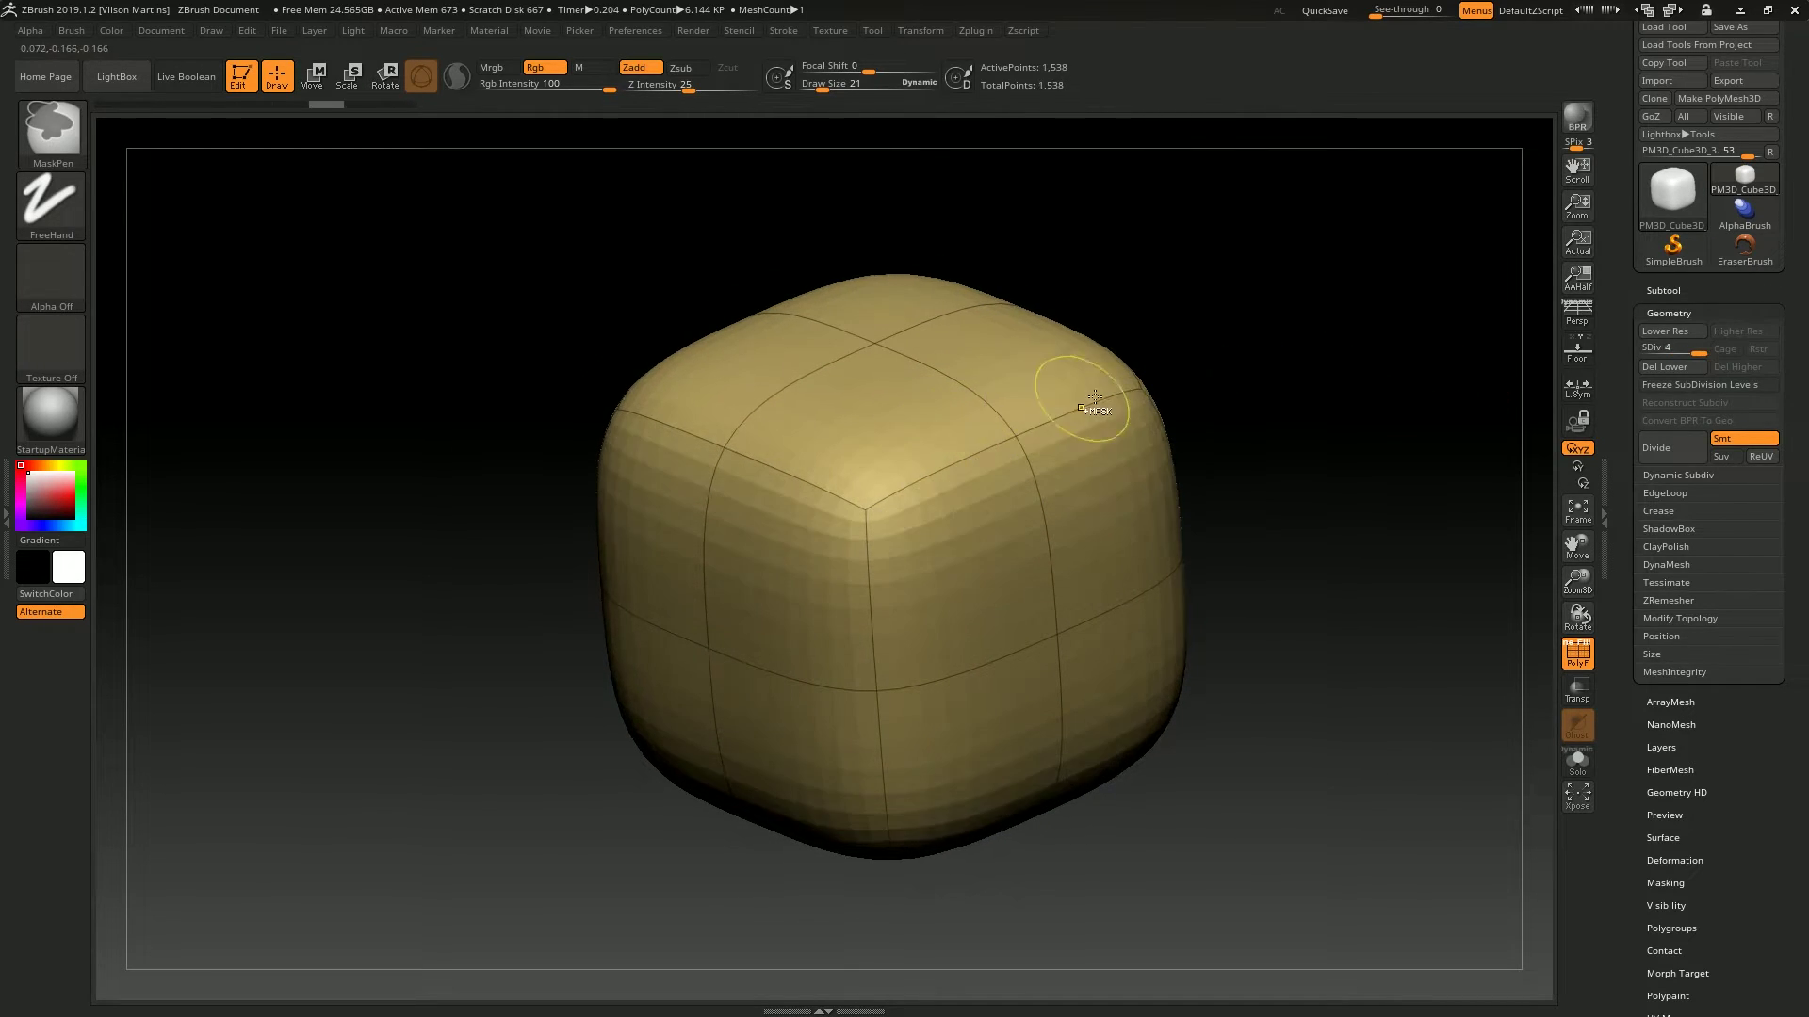
key(shift+d)
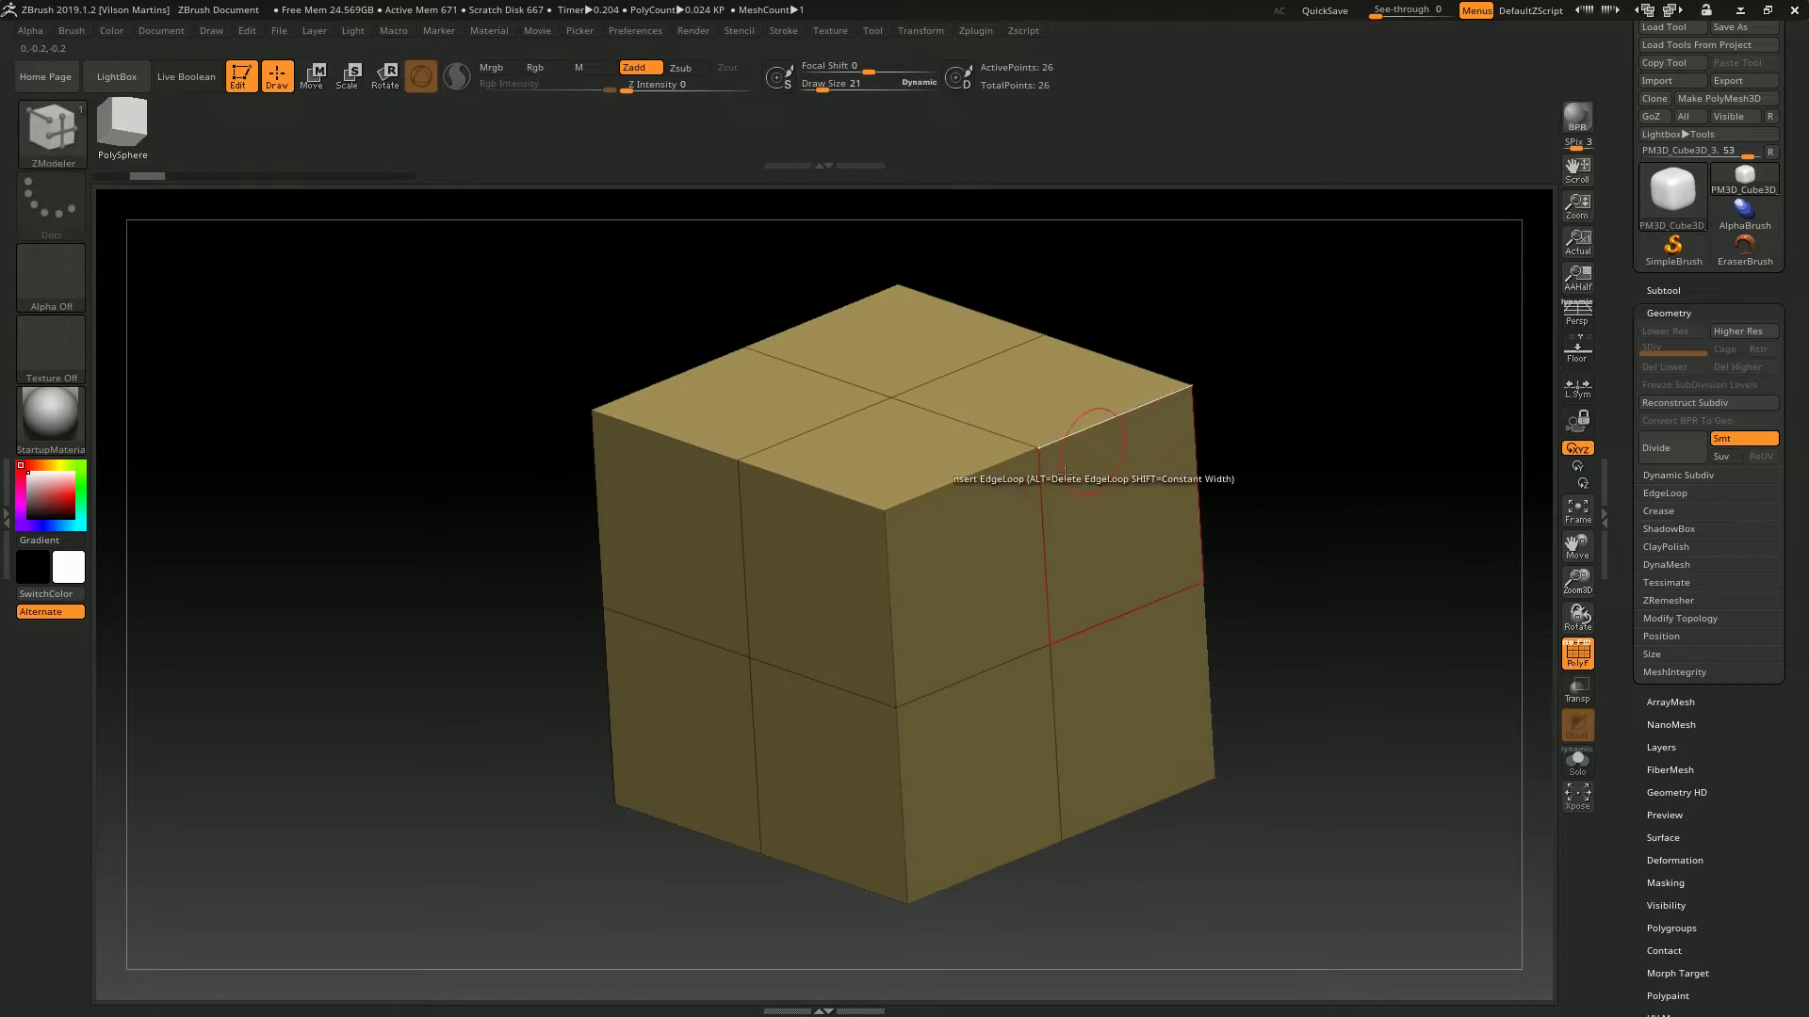
drag(1320, 364, 1312, 379)
alt+click(1042, 515)
alt+click(899, 512)
key(ctrl+z)
click(895, 495)
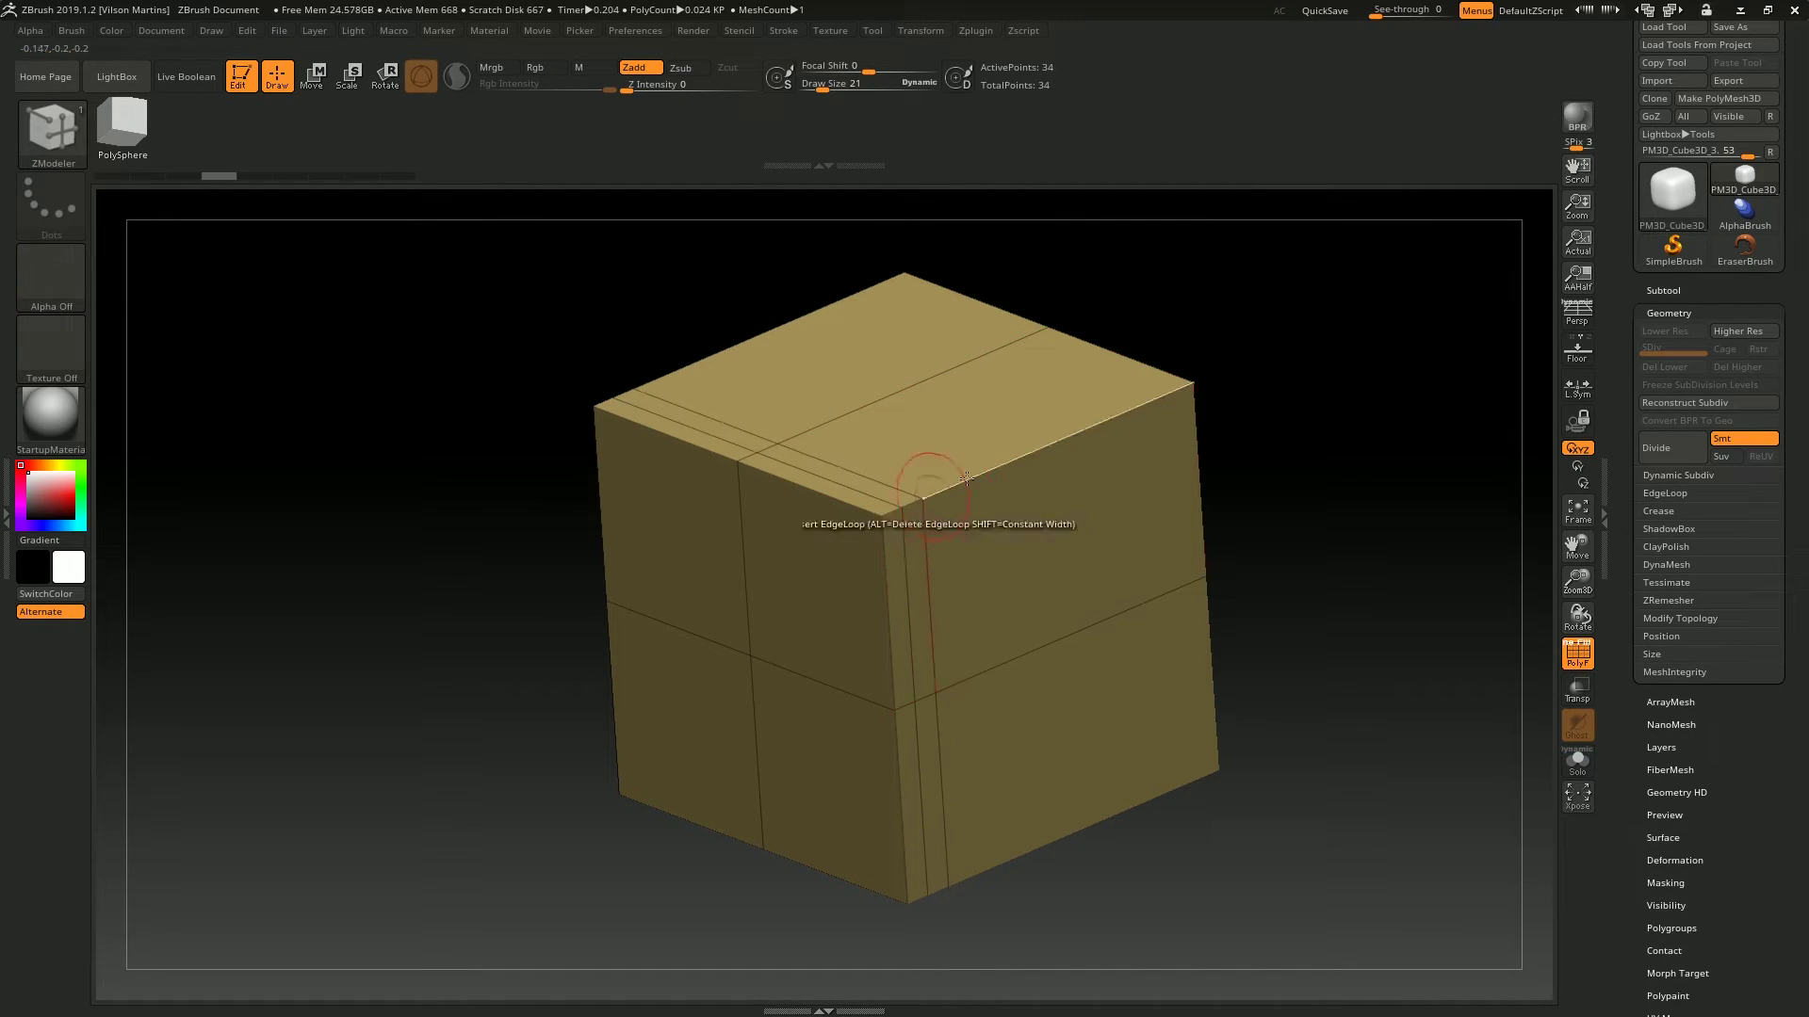
click(1168, 393)
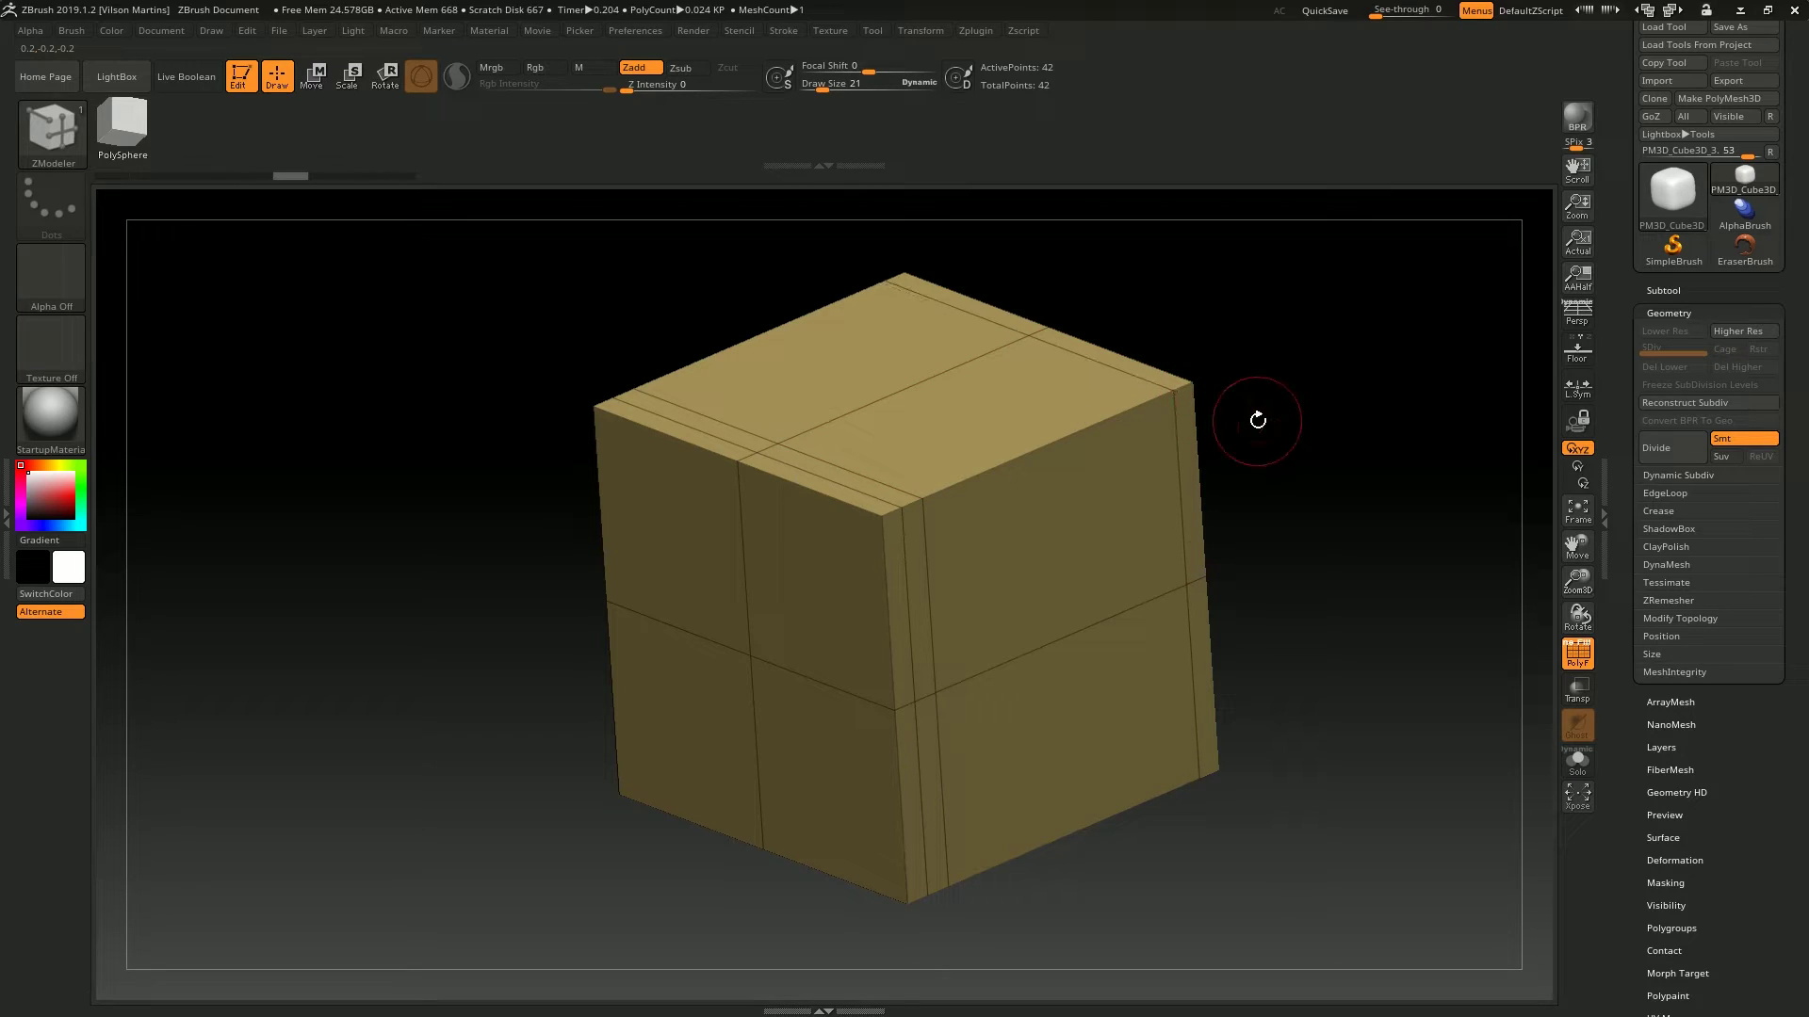
Divide the cube with the new edge loops up to SDiv 6.
click(1664, 451)
click(1665, 450)
click(1669, 452)
click(1672, 453)
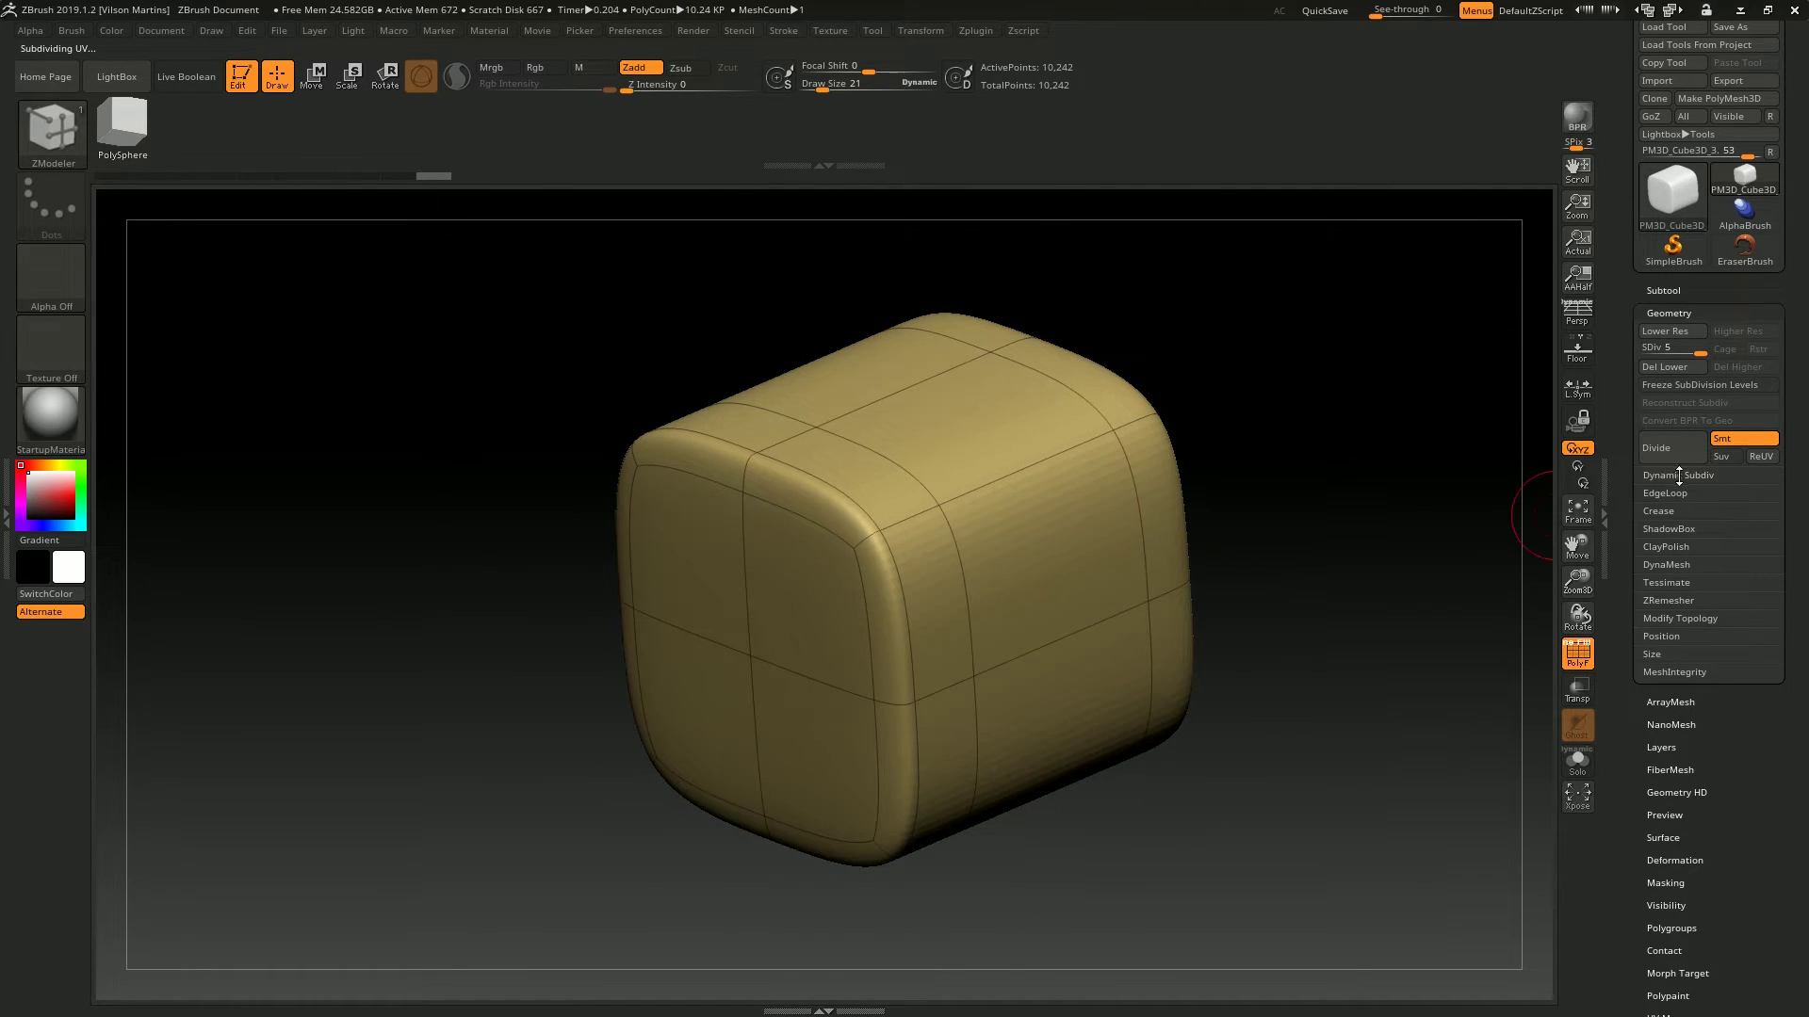
click(1676, 476)
click(1664, 476)
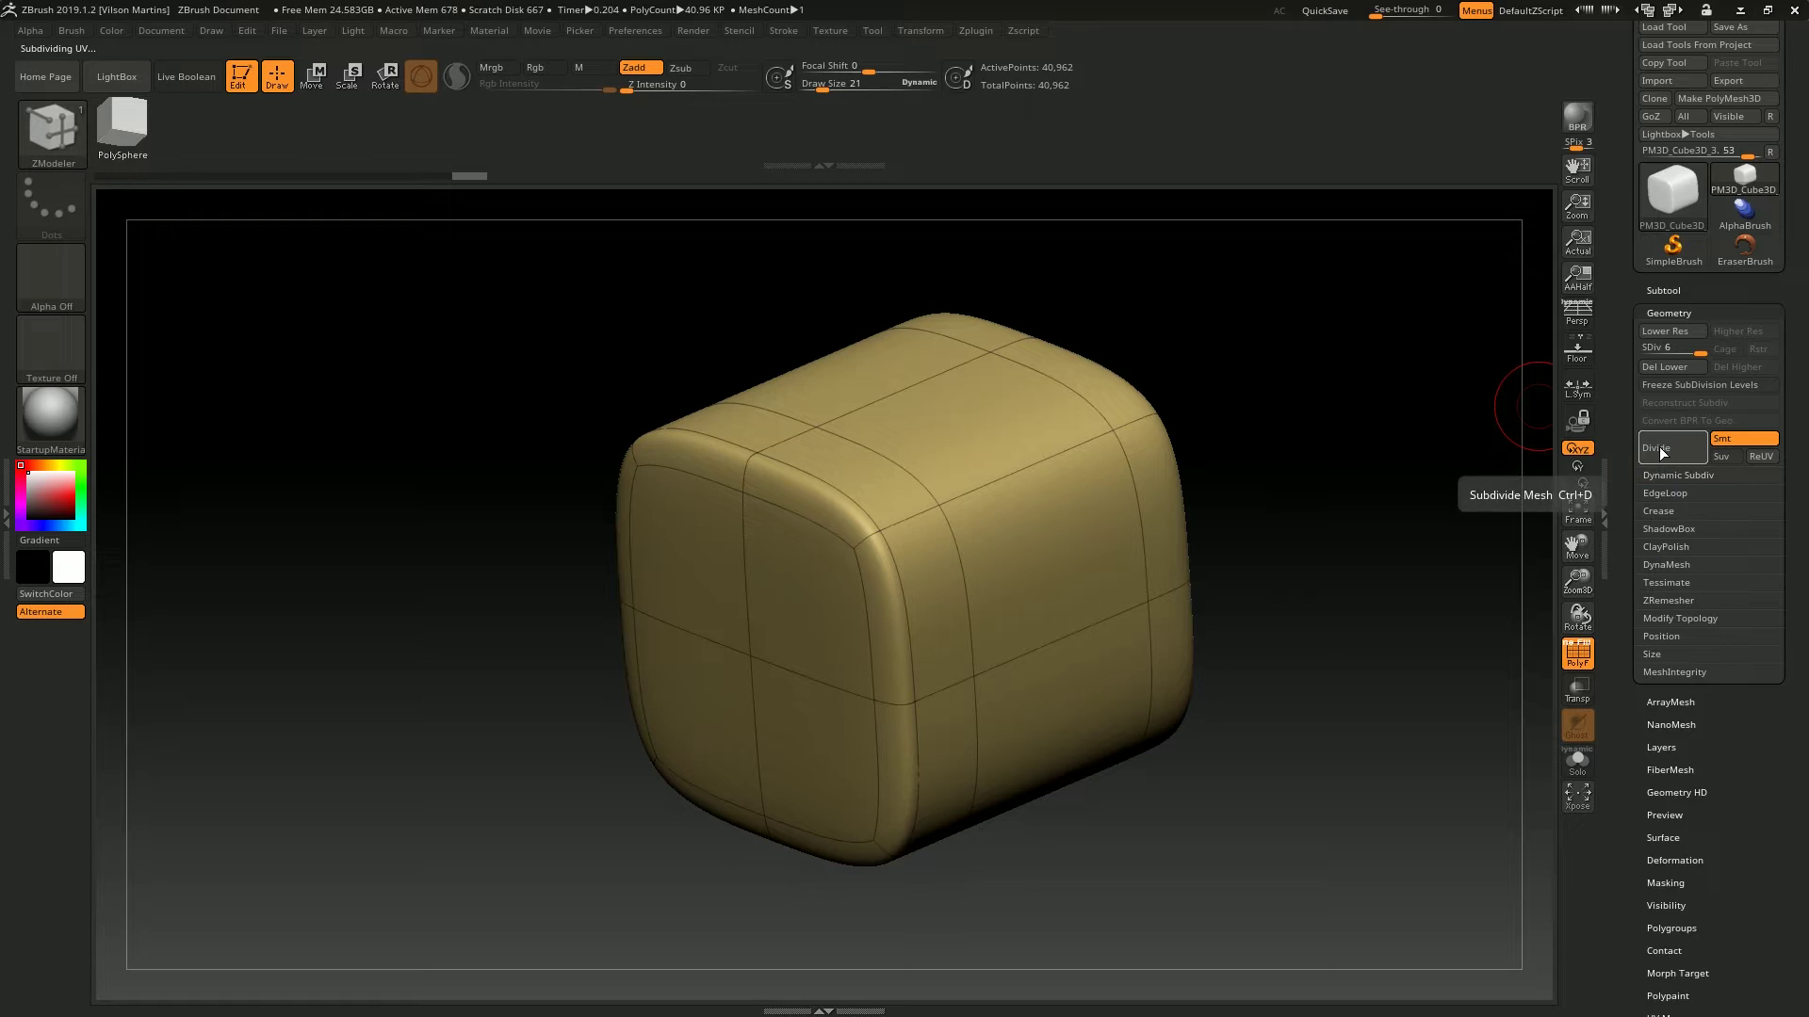
Carve three parallel grooves into the cube's right face with the Standard brush at SDiv 6.
key(b)
click(650, 516)
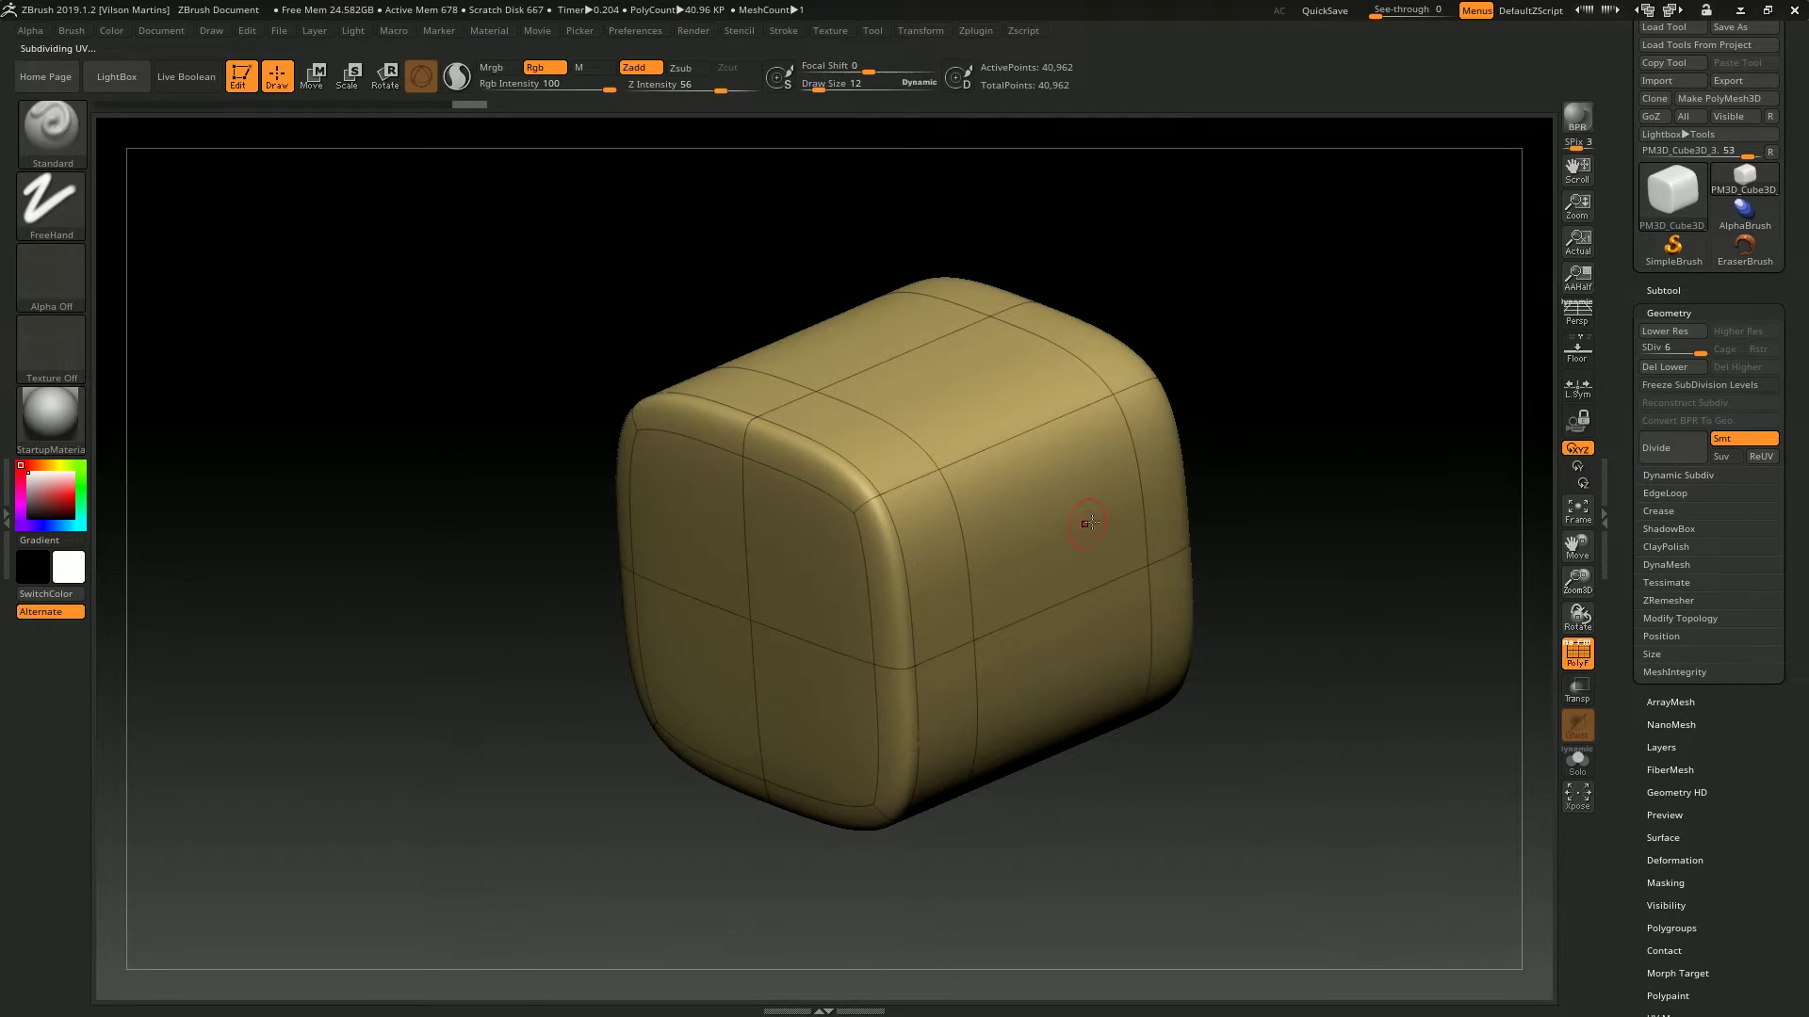
alt+drag(1126, 490, 980, 545)
alt+drag(1135, 529, 975, 598)
alt+drag(1144, 589, 971, 671)
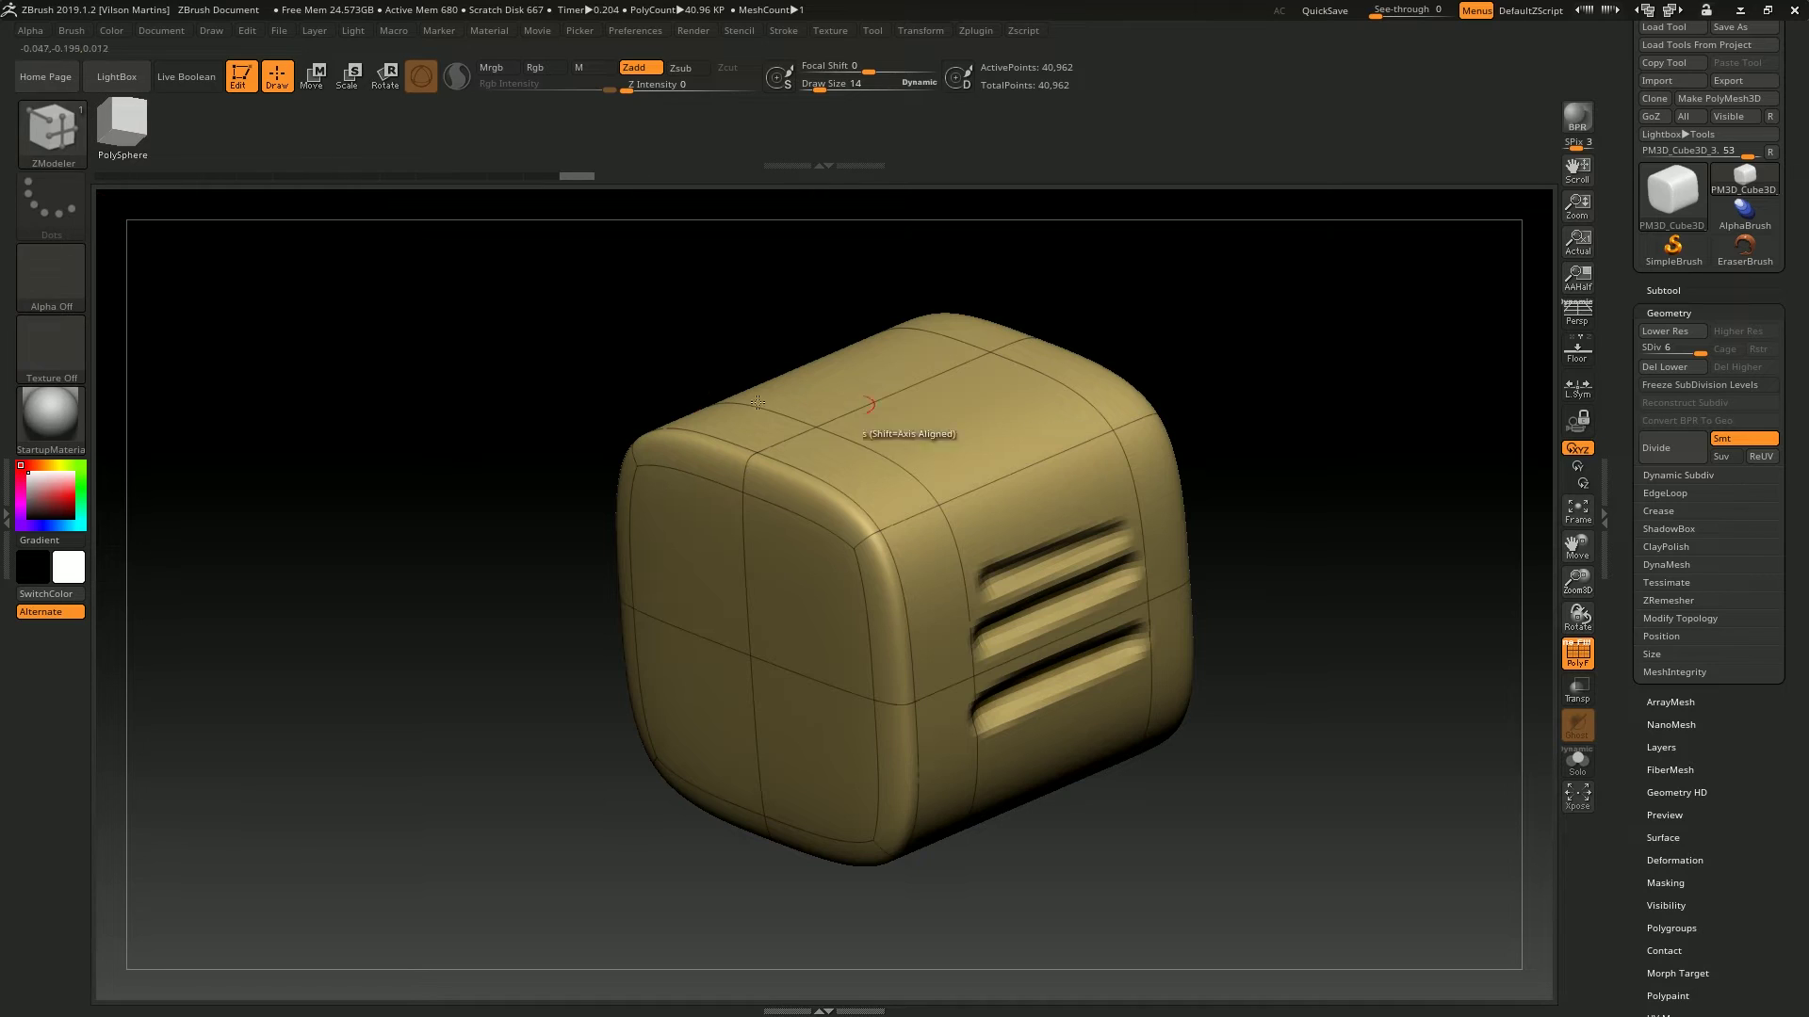
Freeze the subdivision levels and insert three evenly spaced edge loops across the middle of the low-resolution cube with ZModeler.
click(1133, 441)
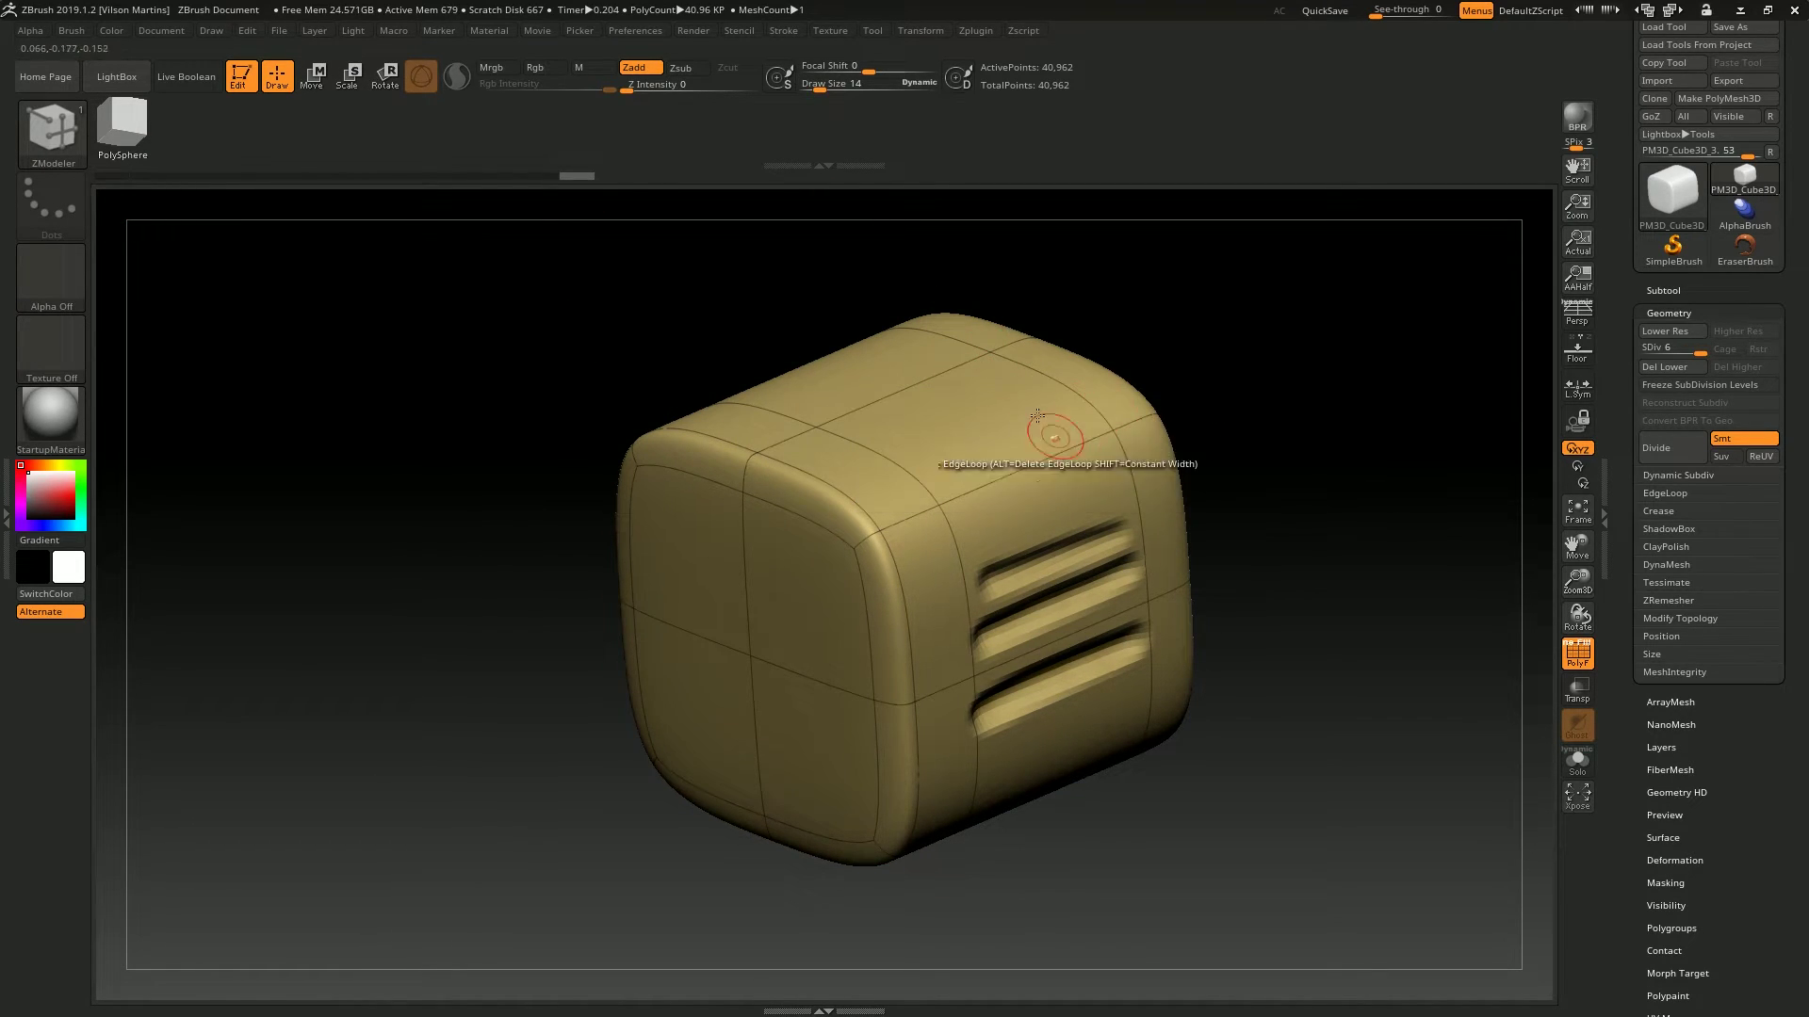
click(1681, 384)
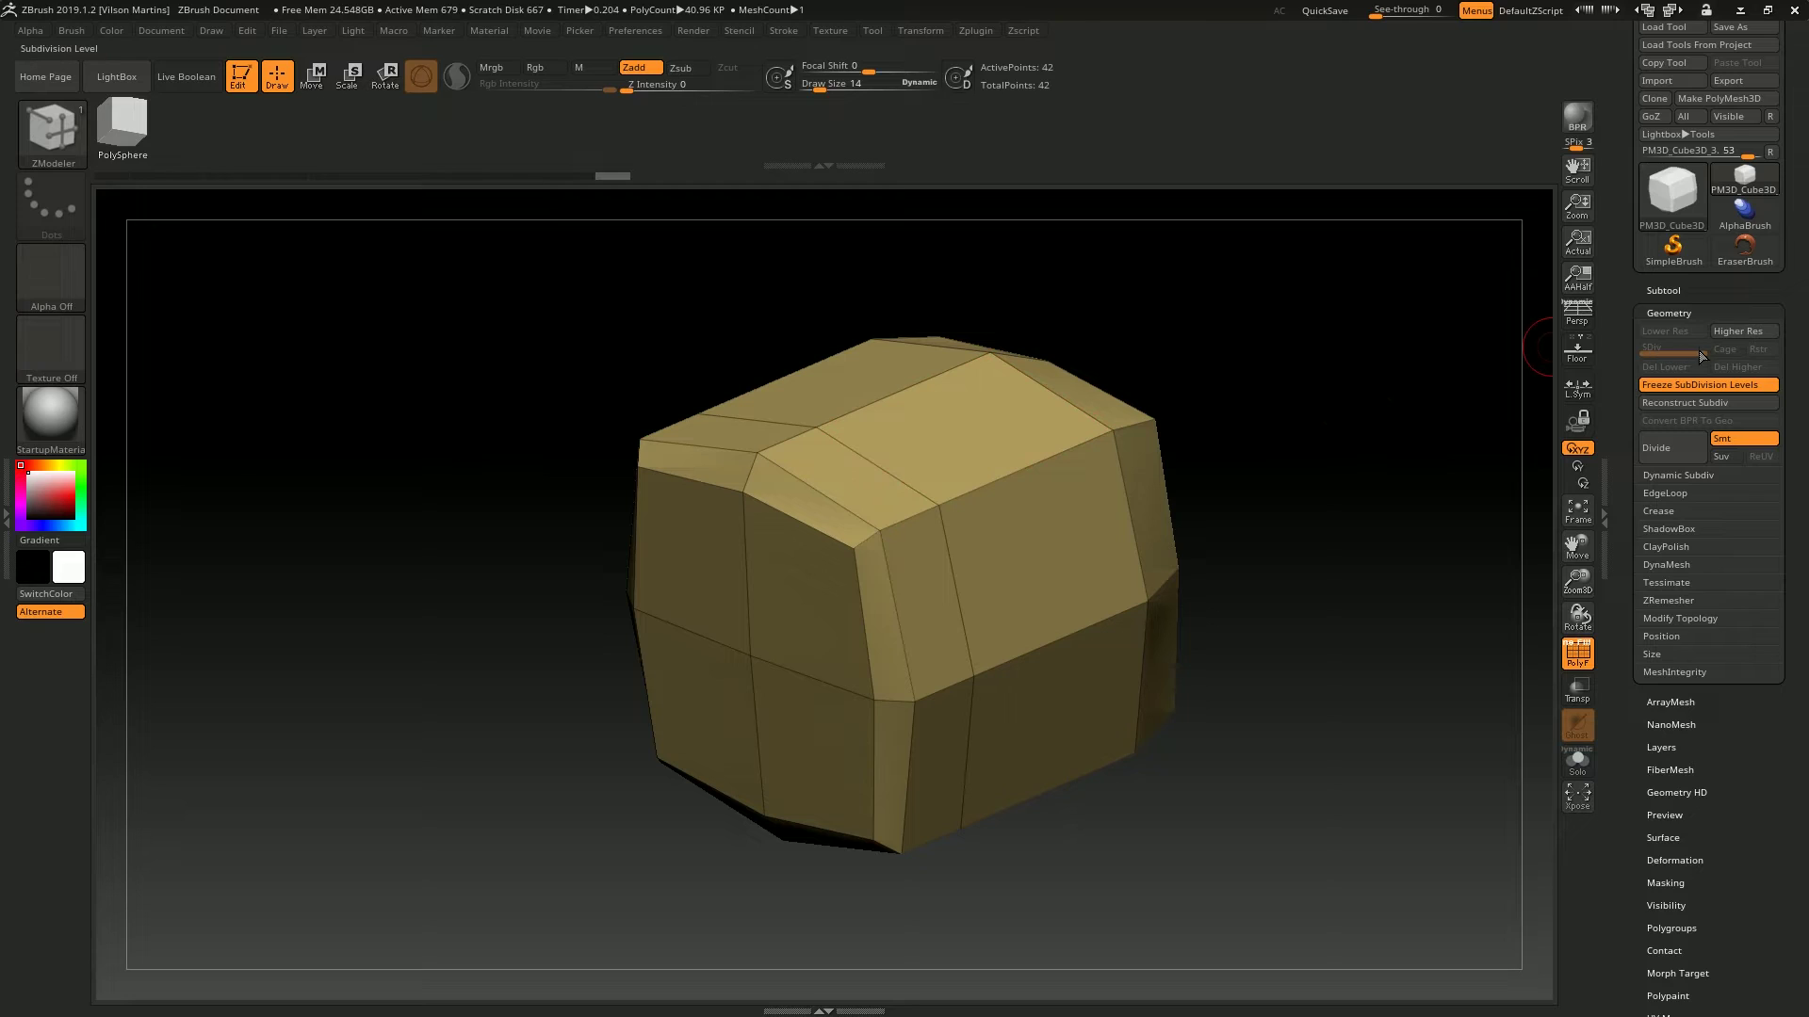
click(1000, 483)
click(1041, 471)
click(1079, 457)
drag(1139, 589, 1019, 997)
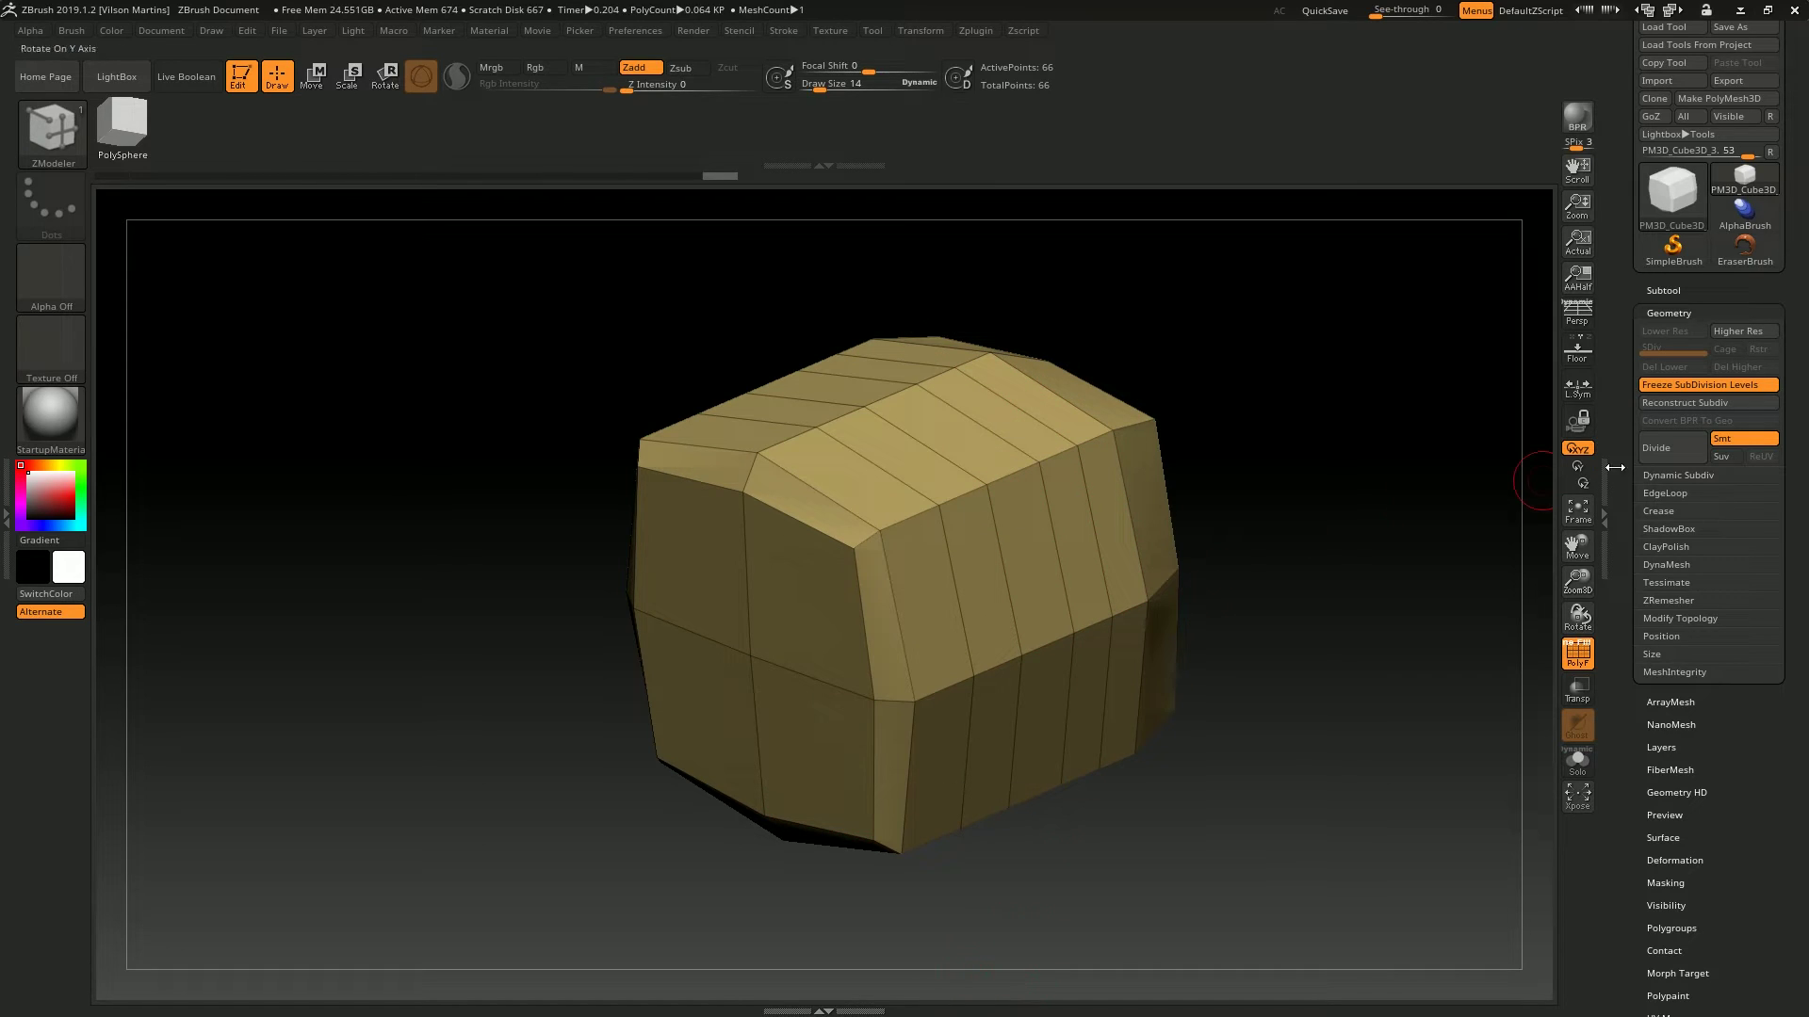
Unfreeze the subdivision levels and hide the polyframe to inspect the grooves on the cube.
click(1658, 387)
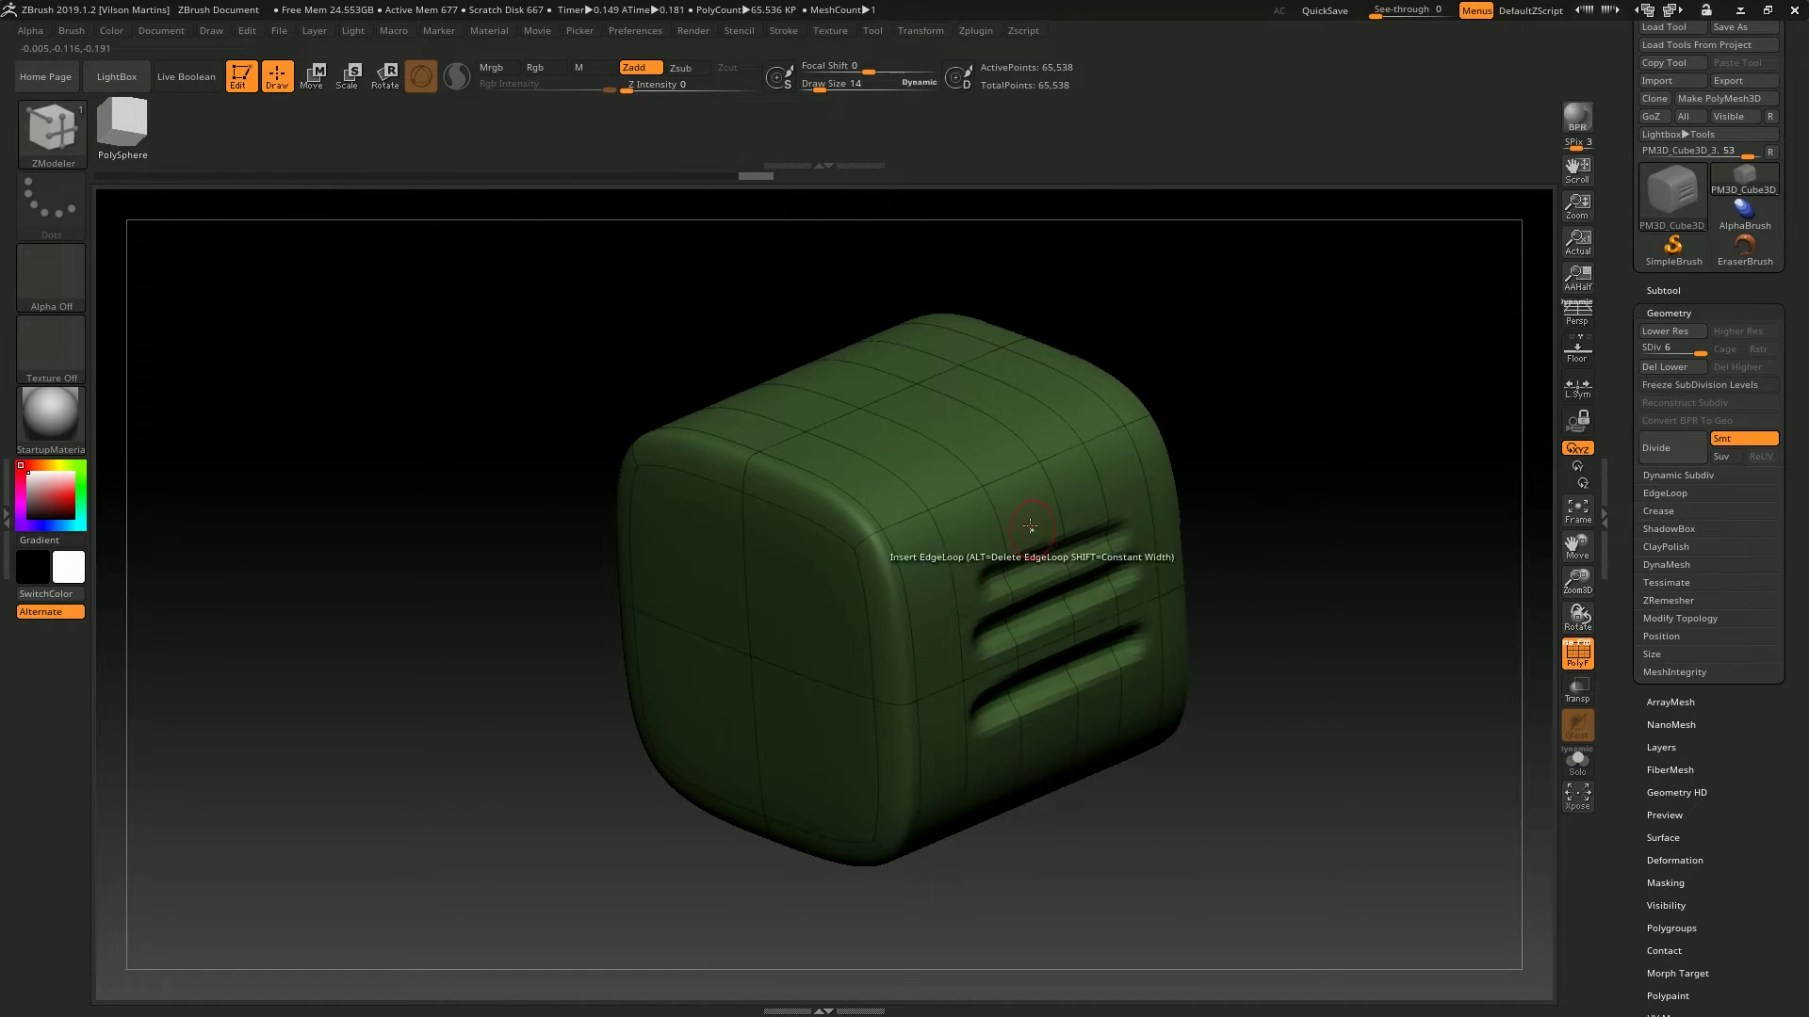
drag(1348, 415, 1300, 428)
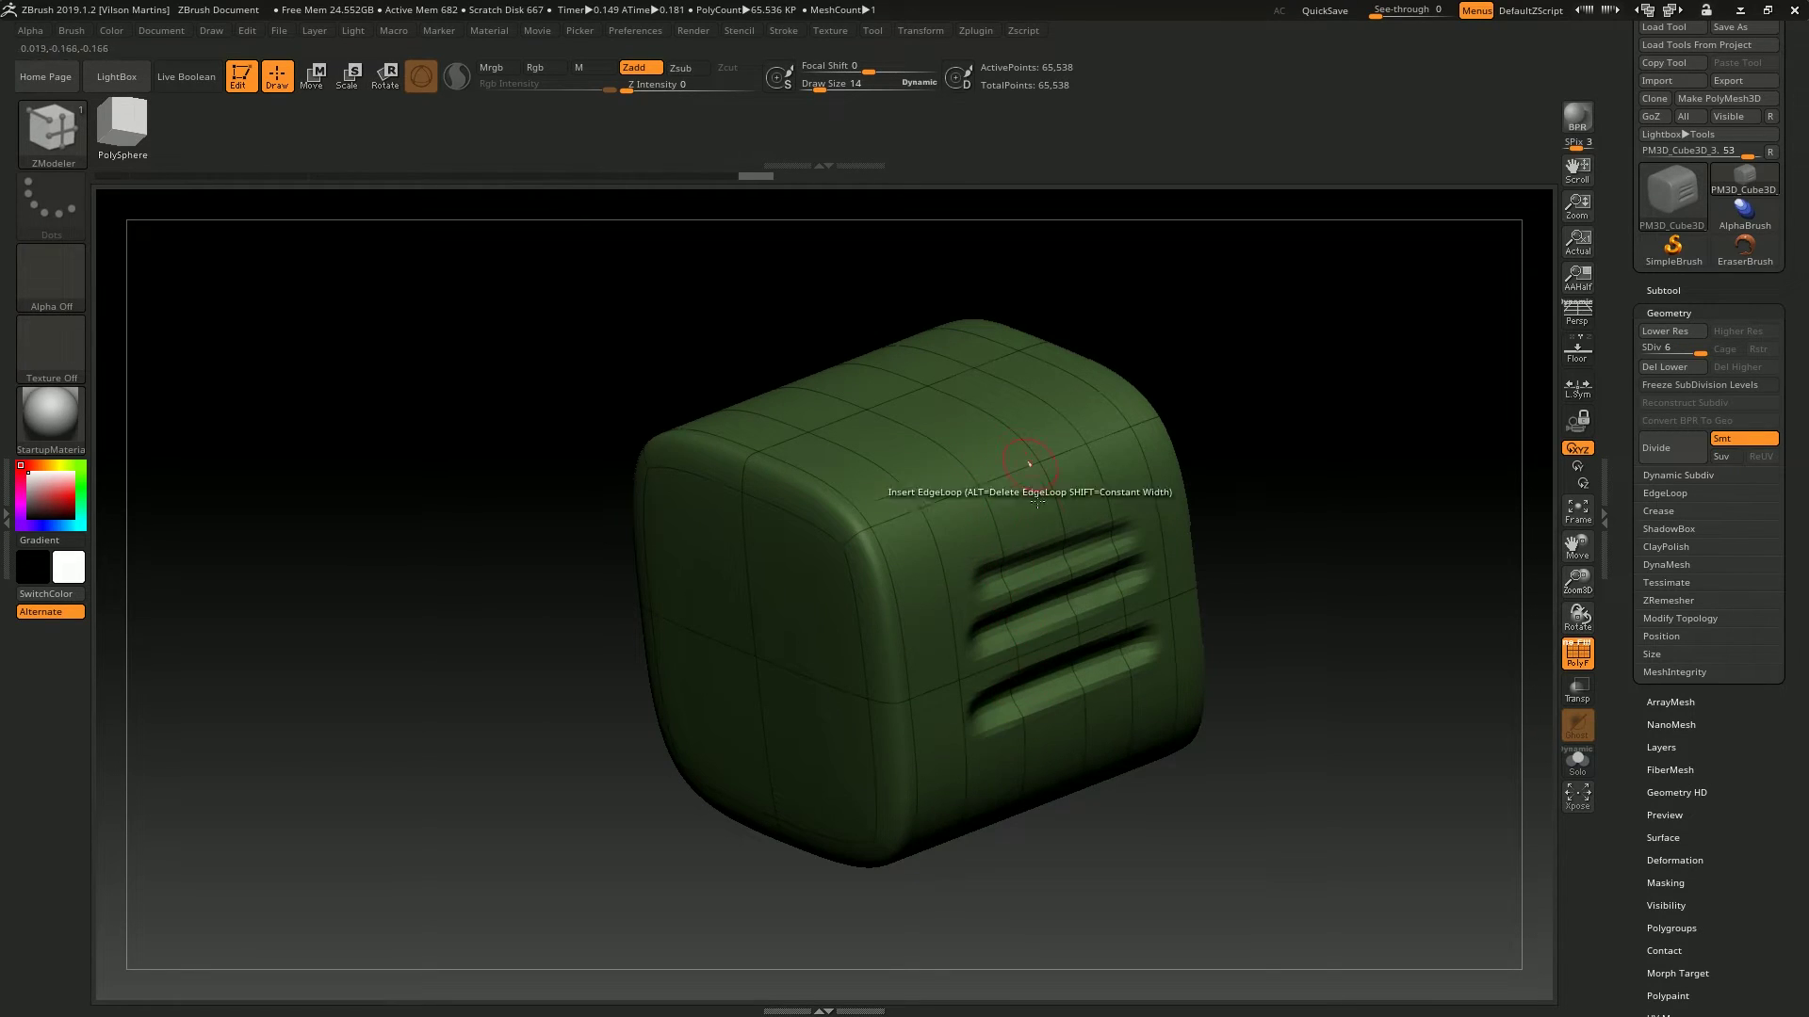
key(shift+f)
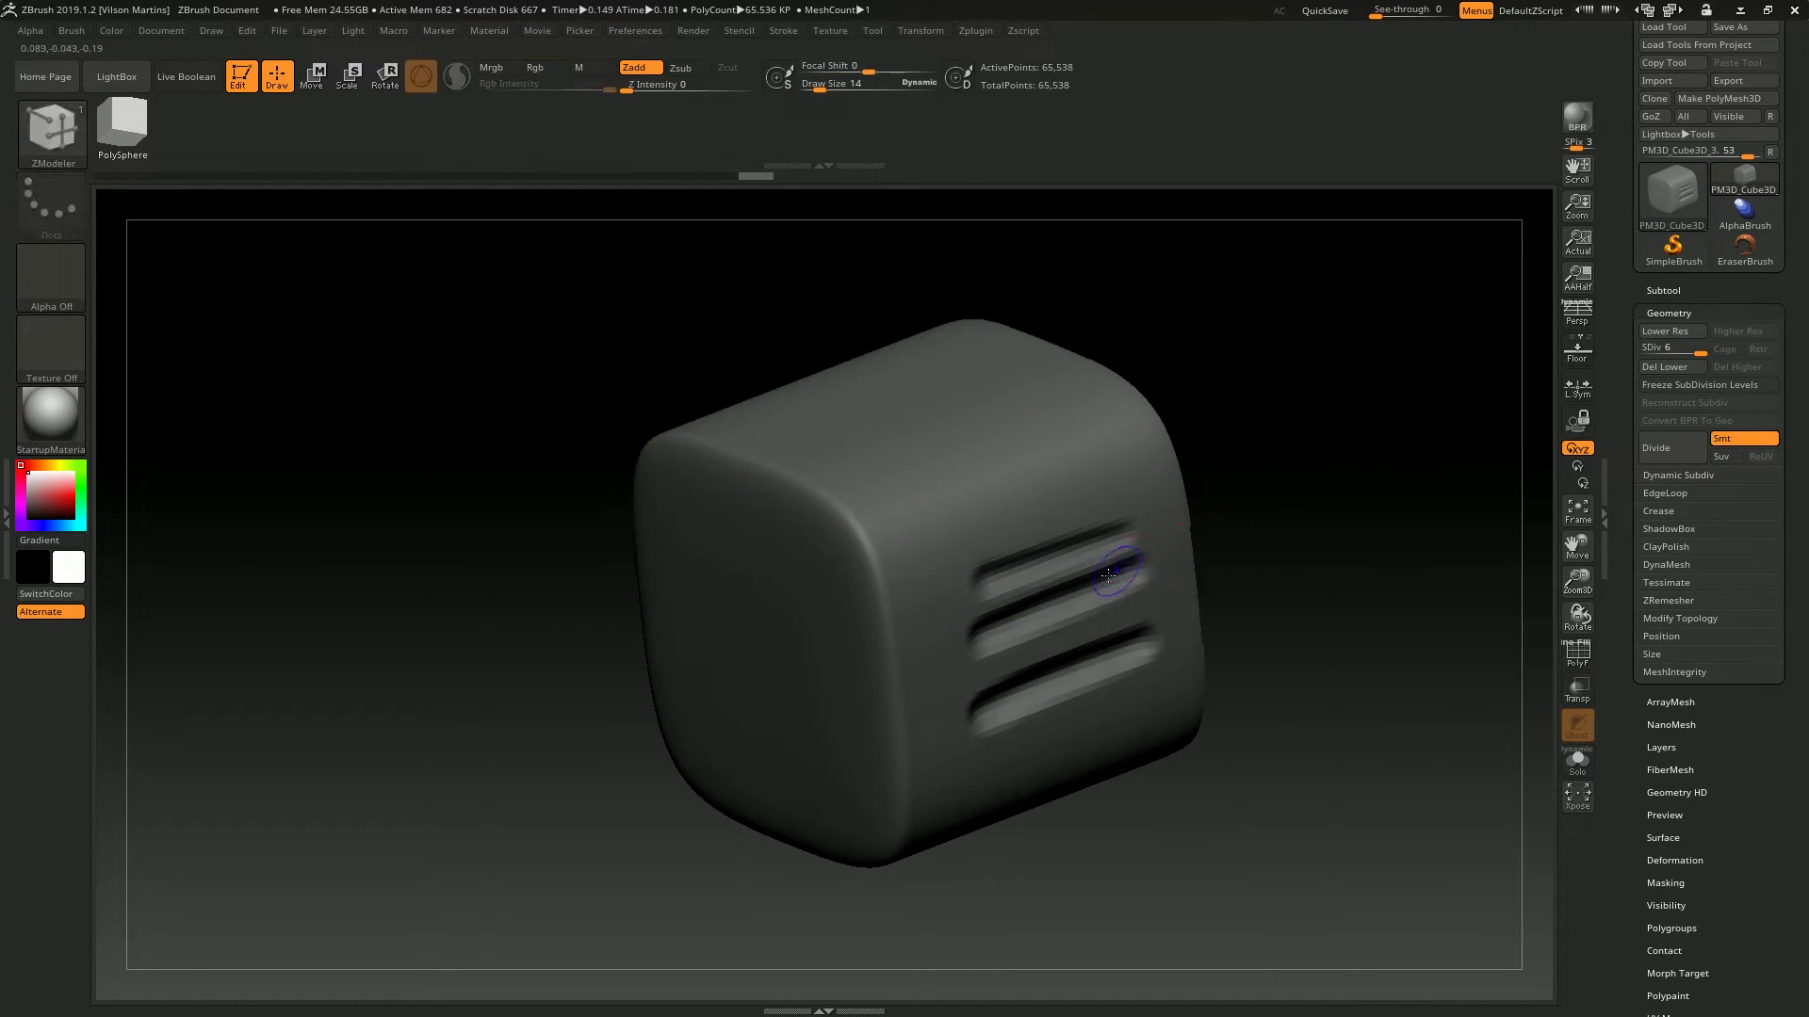
Show the polyframe, insert further edge loops along and across the cube at the frozen base level, and unfreeze the subdivision levels.
key(shift+f)
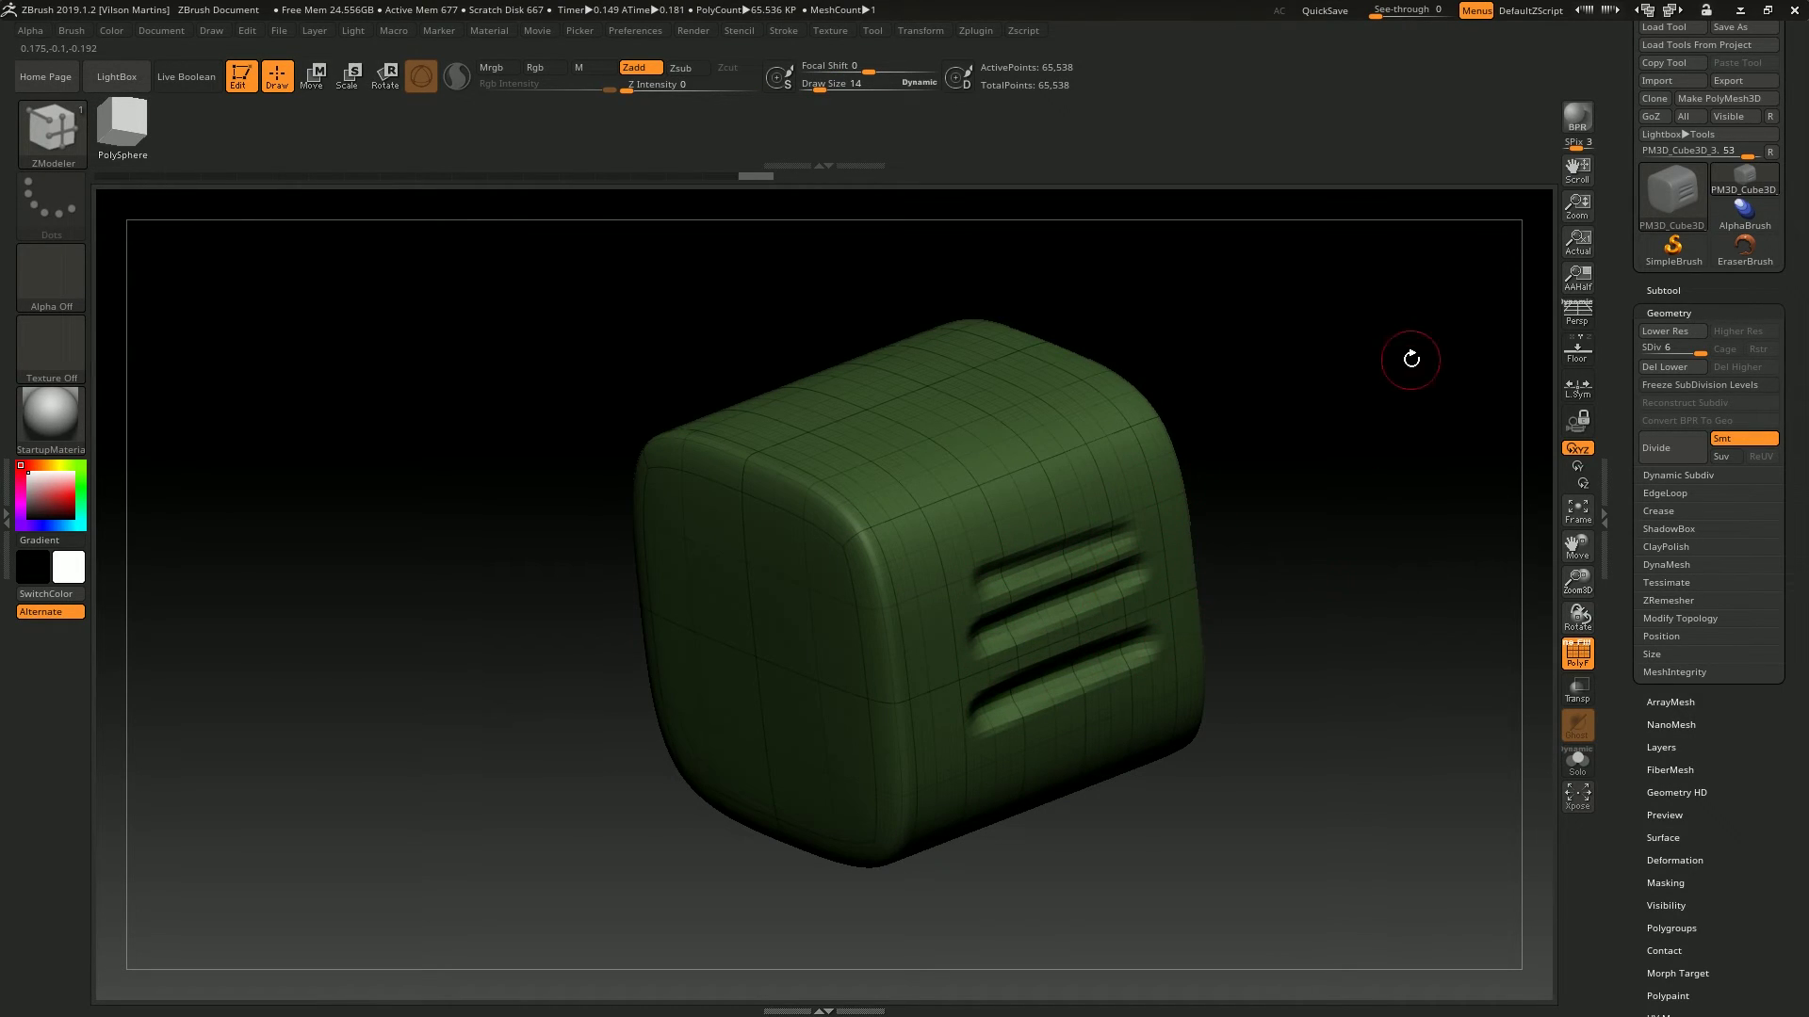
click(1700, 385)
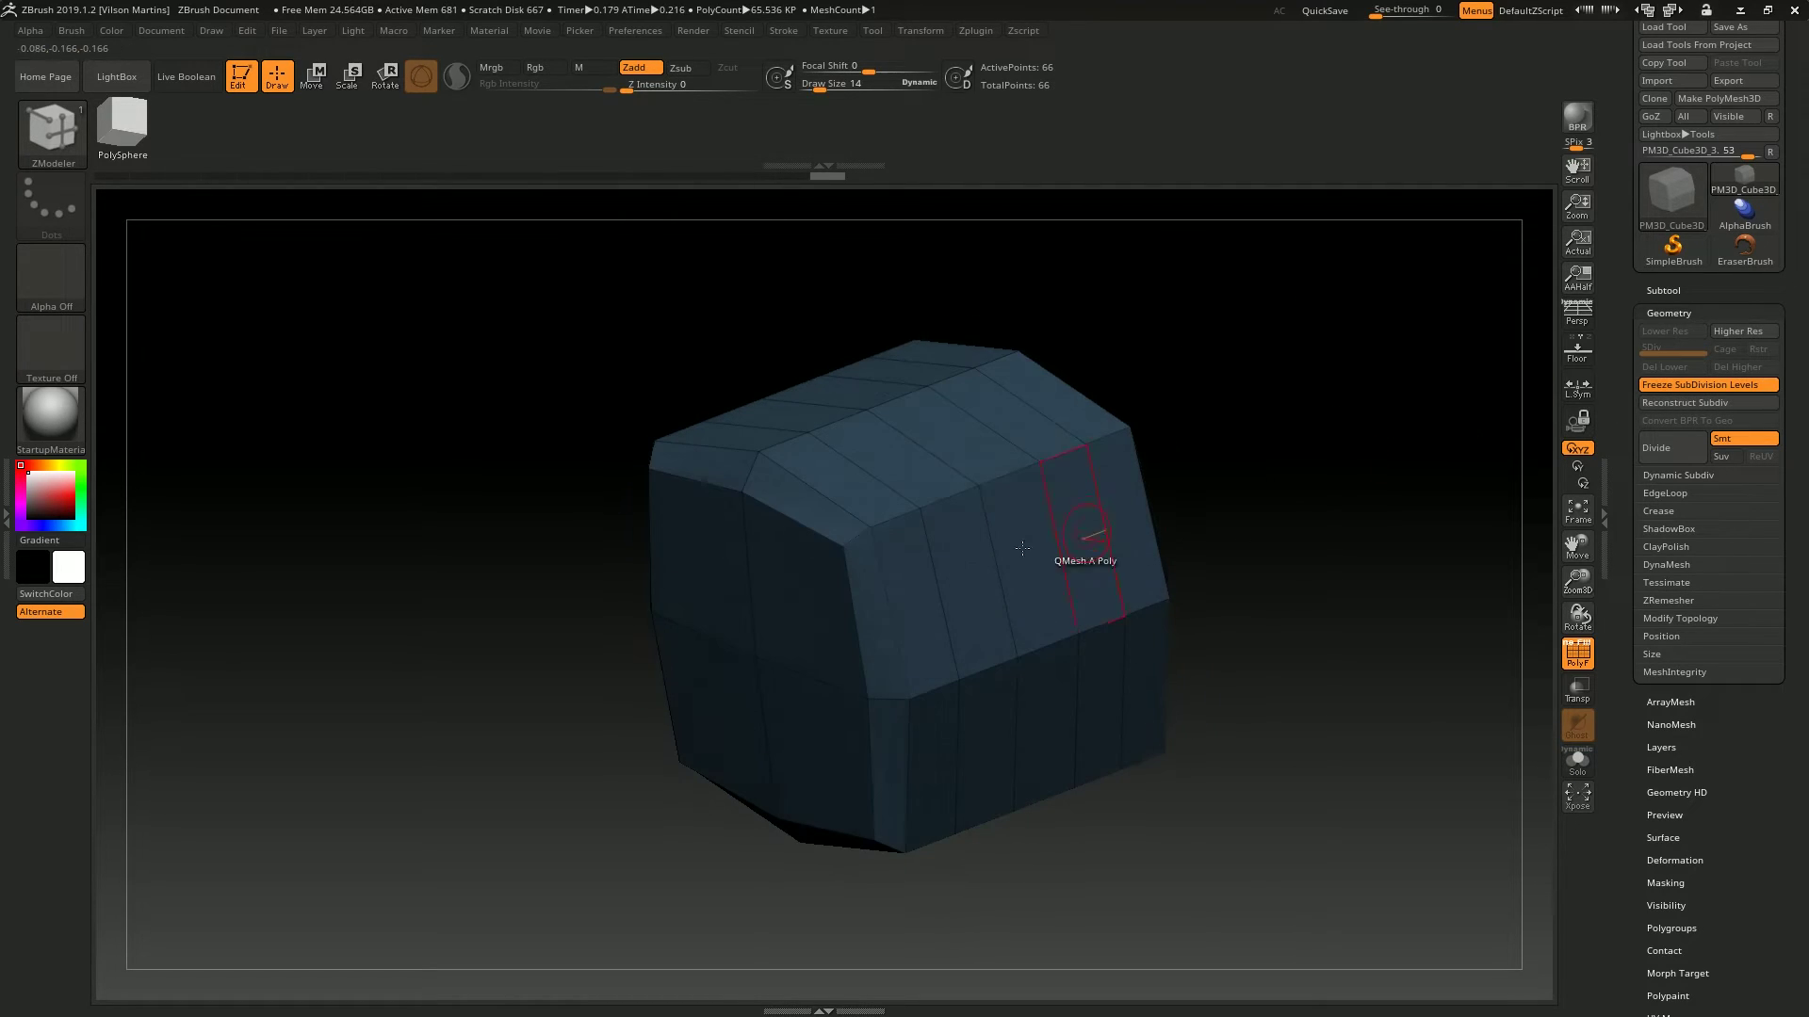
click(1109, 531)
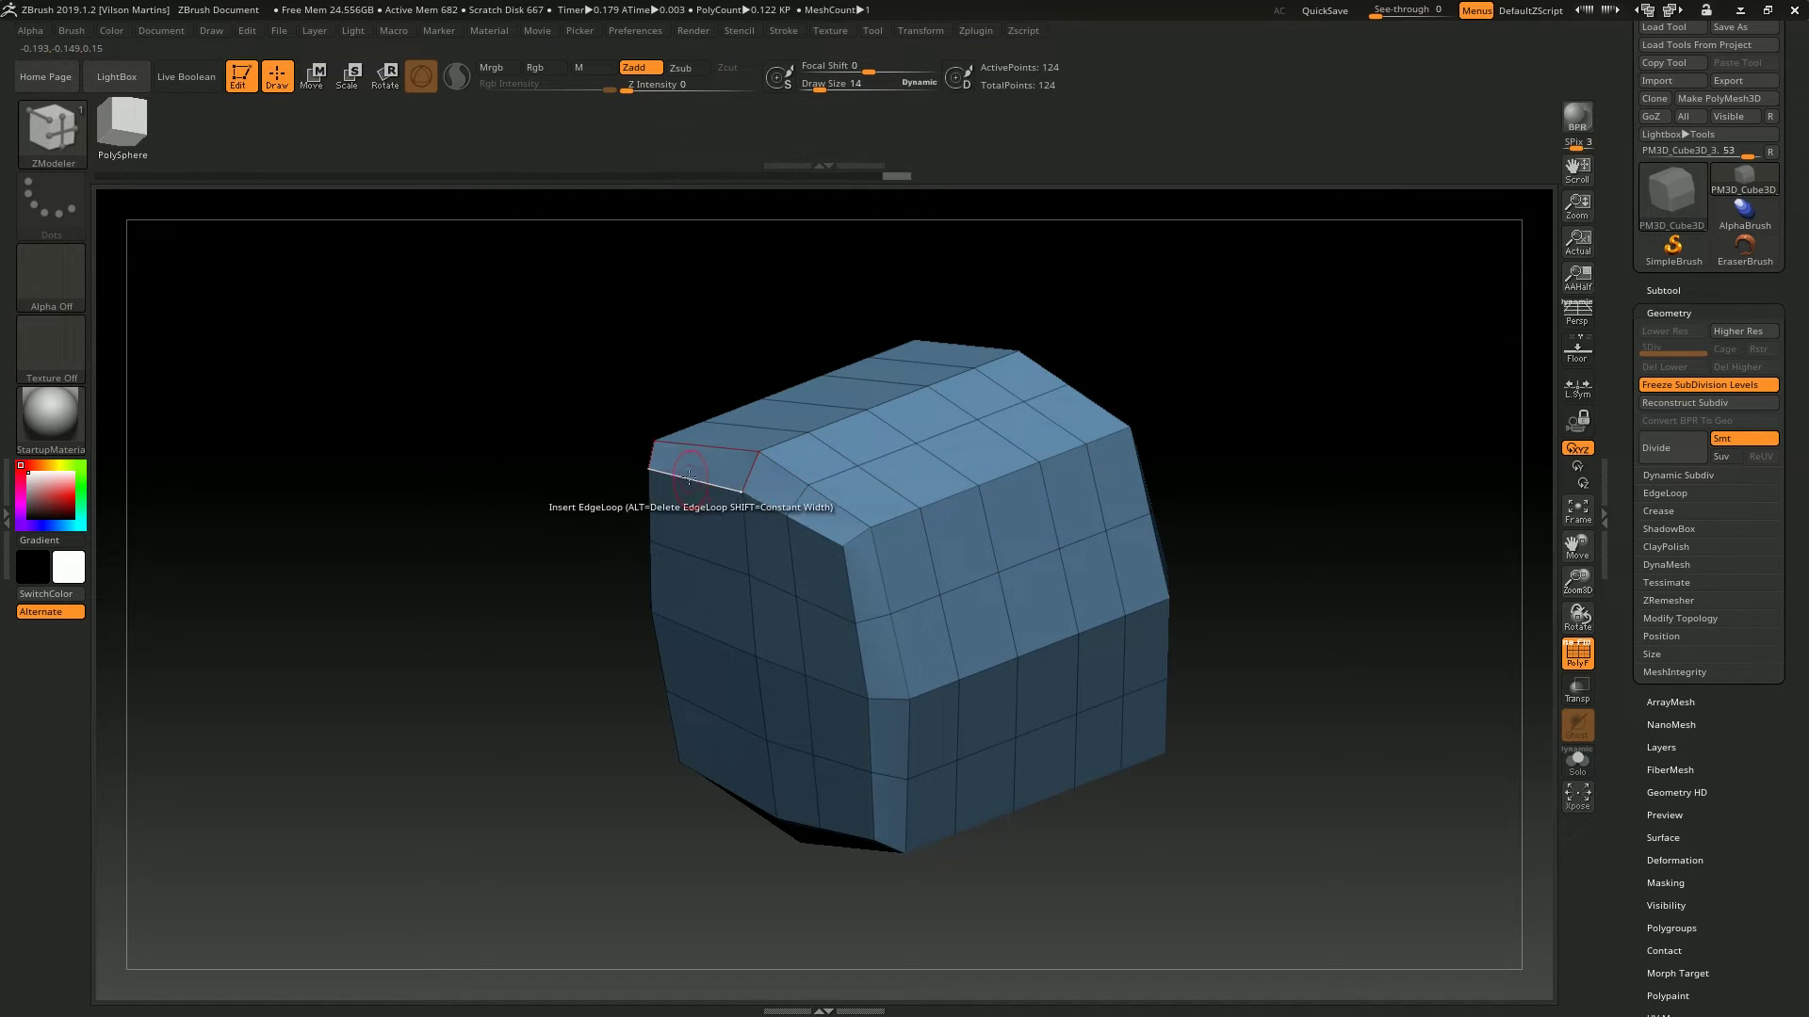
click(712, 451)
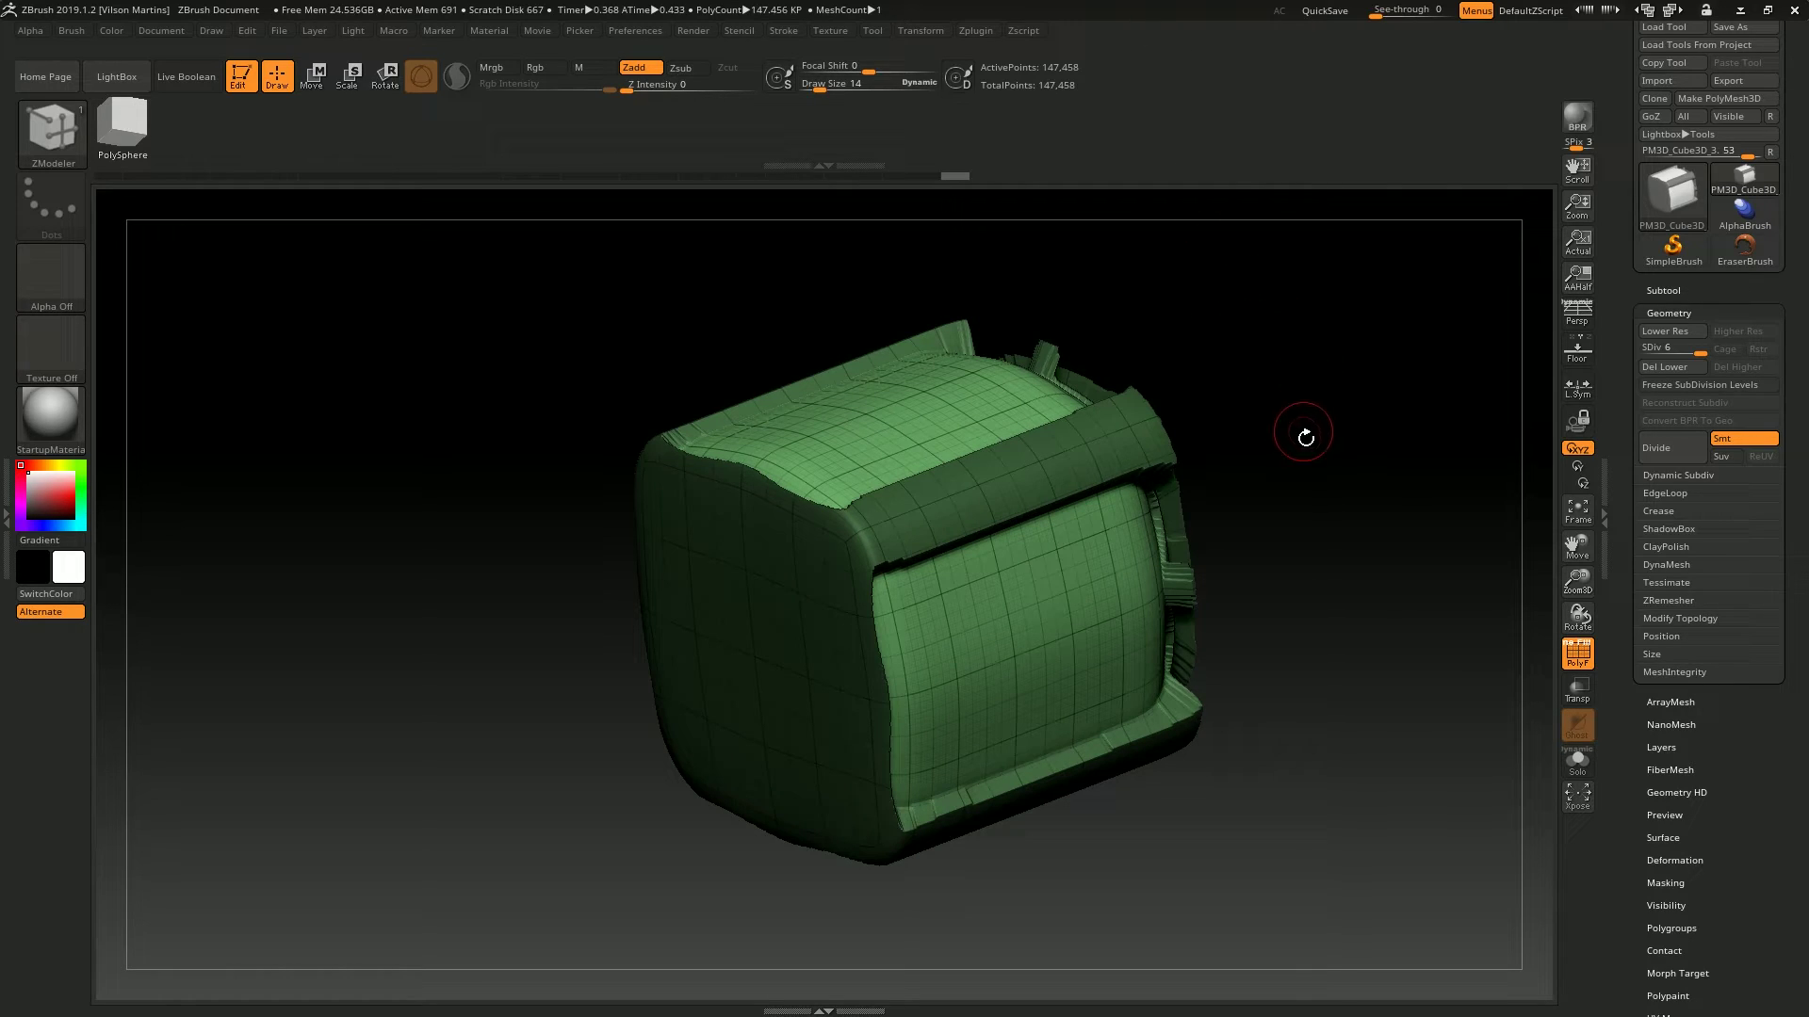
drag(1406, 475, 1243, 378)
Freeze the subdivision levels, undo the extra edge loops on the base cube, and unfreeze the levels again.
click(1700, 385)
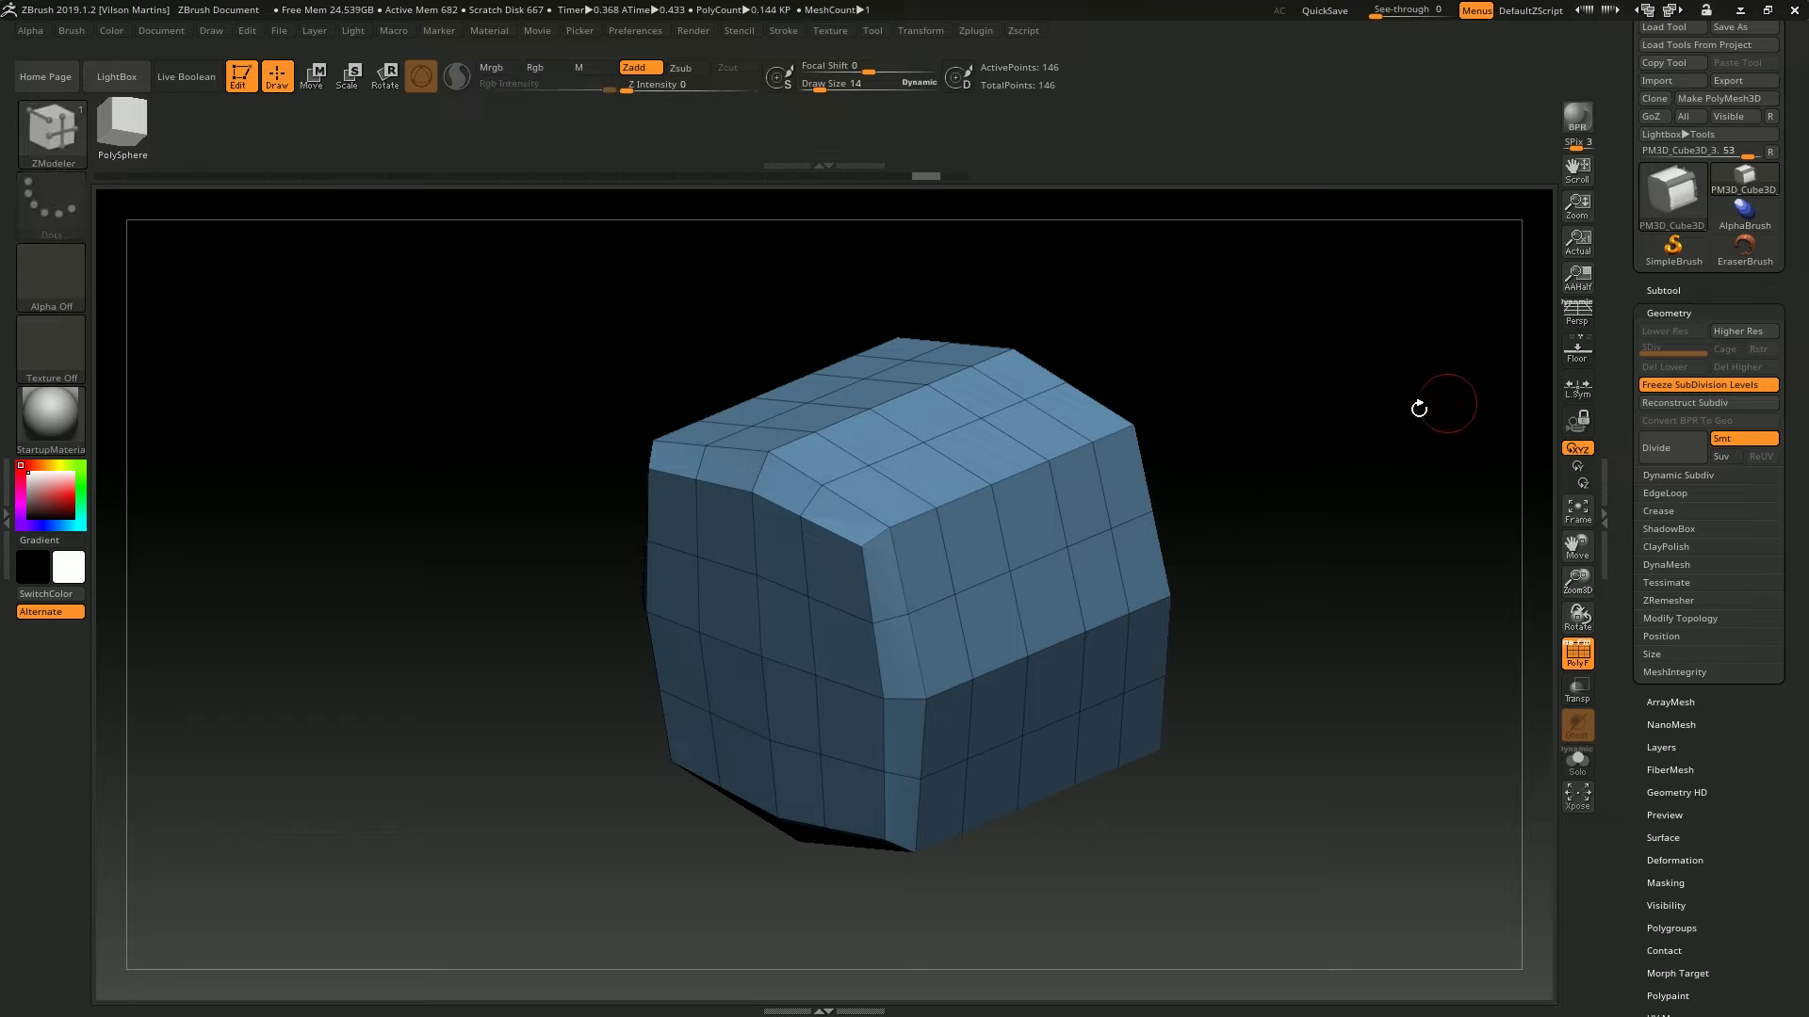
key(ctrl+z)
key(ctrl+z)
key(ctrl+z)
click(1676, 385)
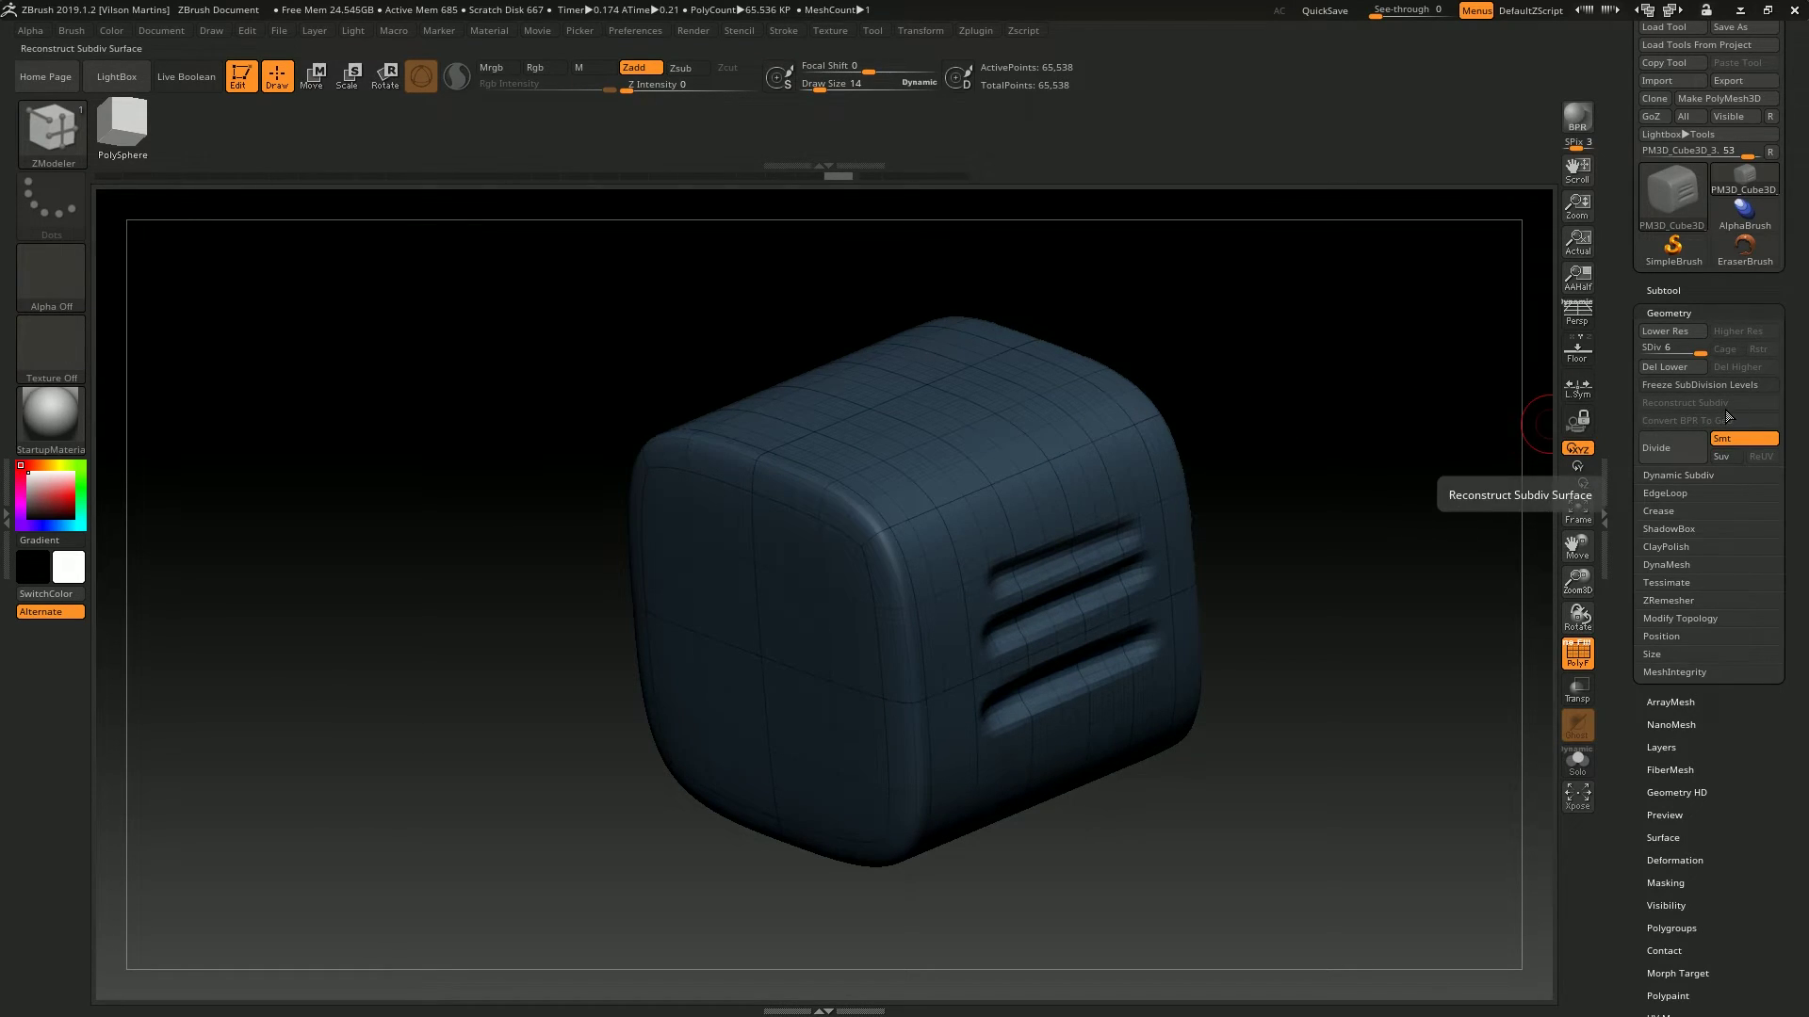
mouse_move(1381, 427)
mouse_down()
mouse_move(1369, 411)
mouse_move(1419, 429)
mouse_move(1410, 388)
mouse_up()
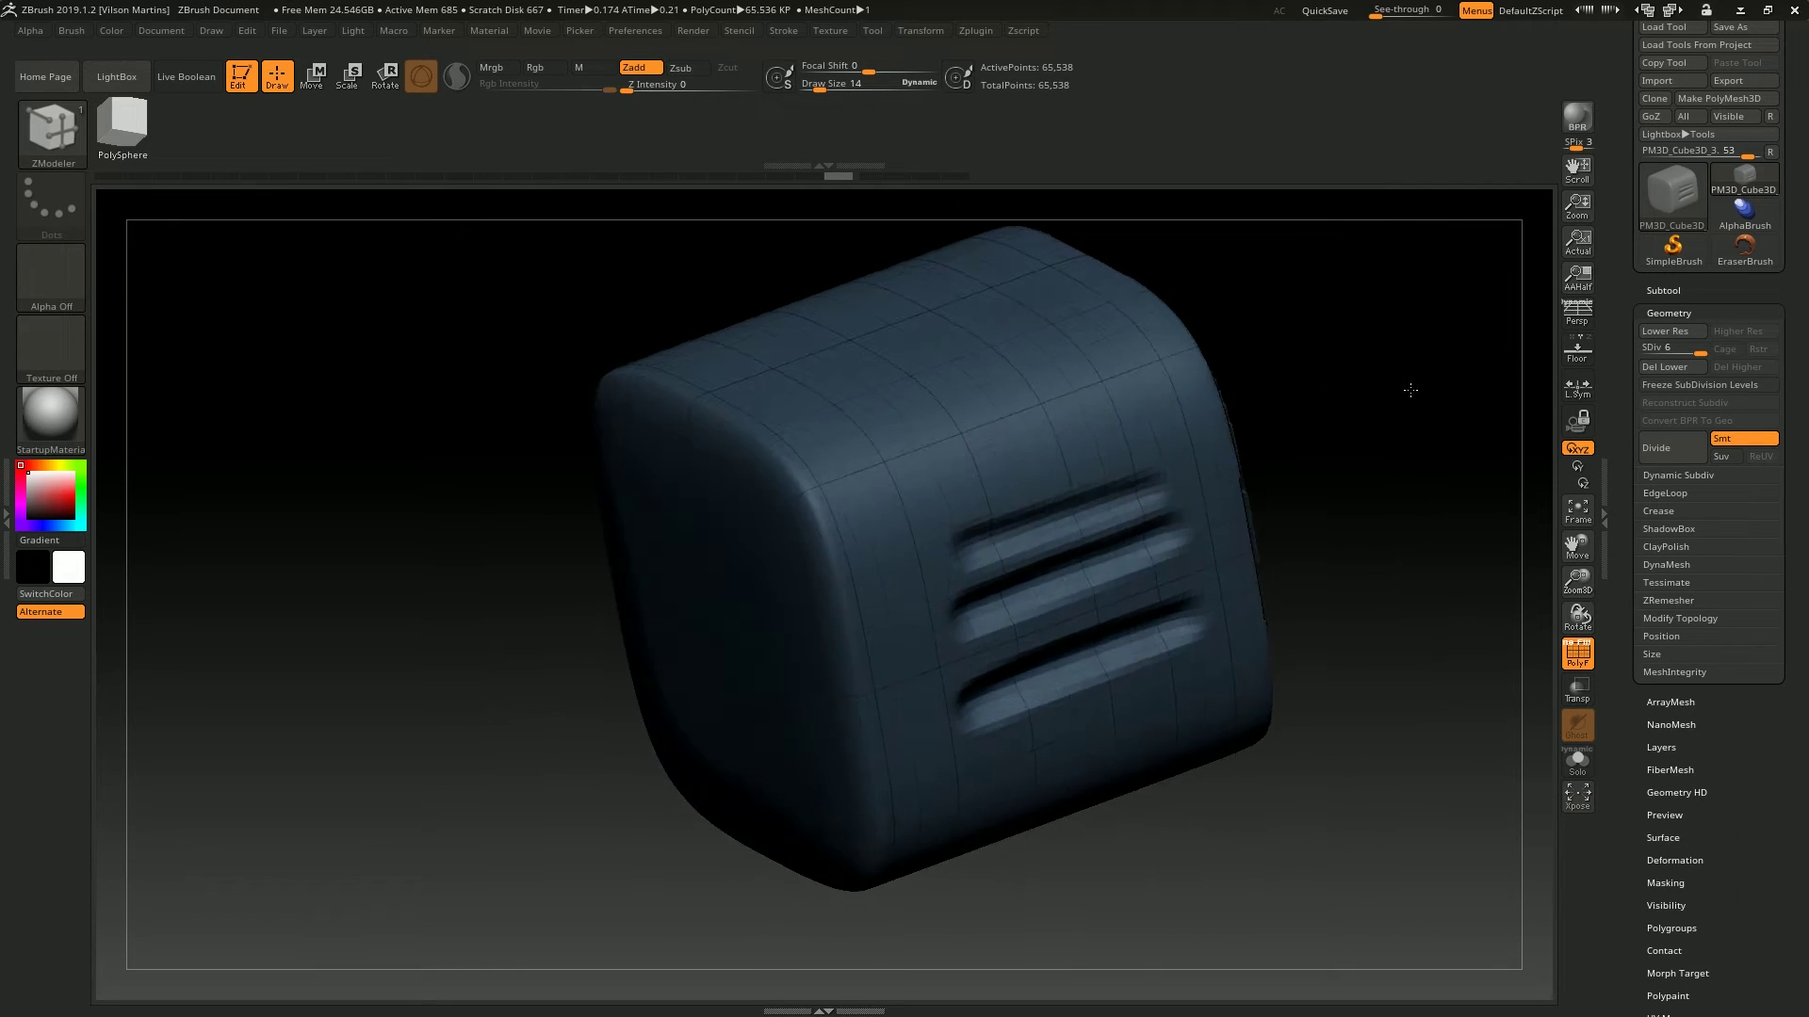
Undo the grooves, divisions and inserted edge loops back to the plain, low-resolution cube.
key(ctrl+z)
key(ctrl+z)
key(ctrl+z)
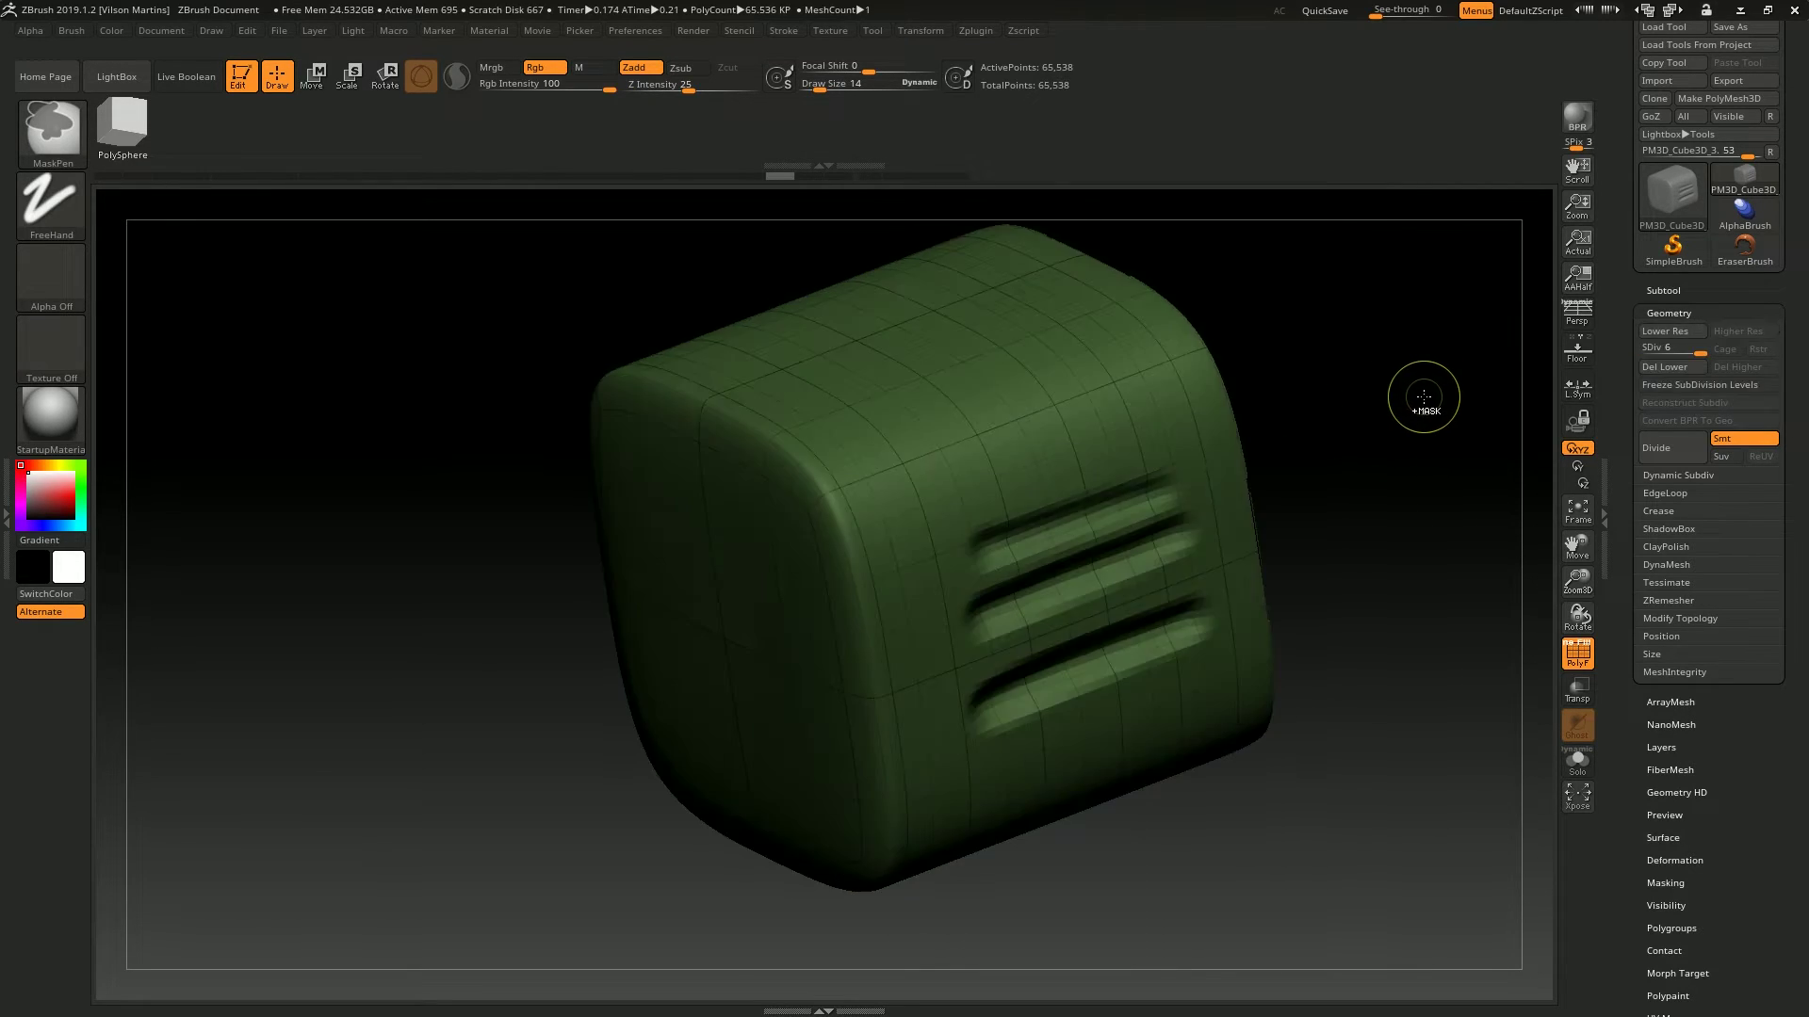
key(ctrl+z)
key(ctrl+z)
key(ctrl+z)
key(ctrl+z)
key(ctrl+z)
key(ctrl+z)
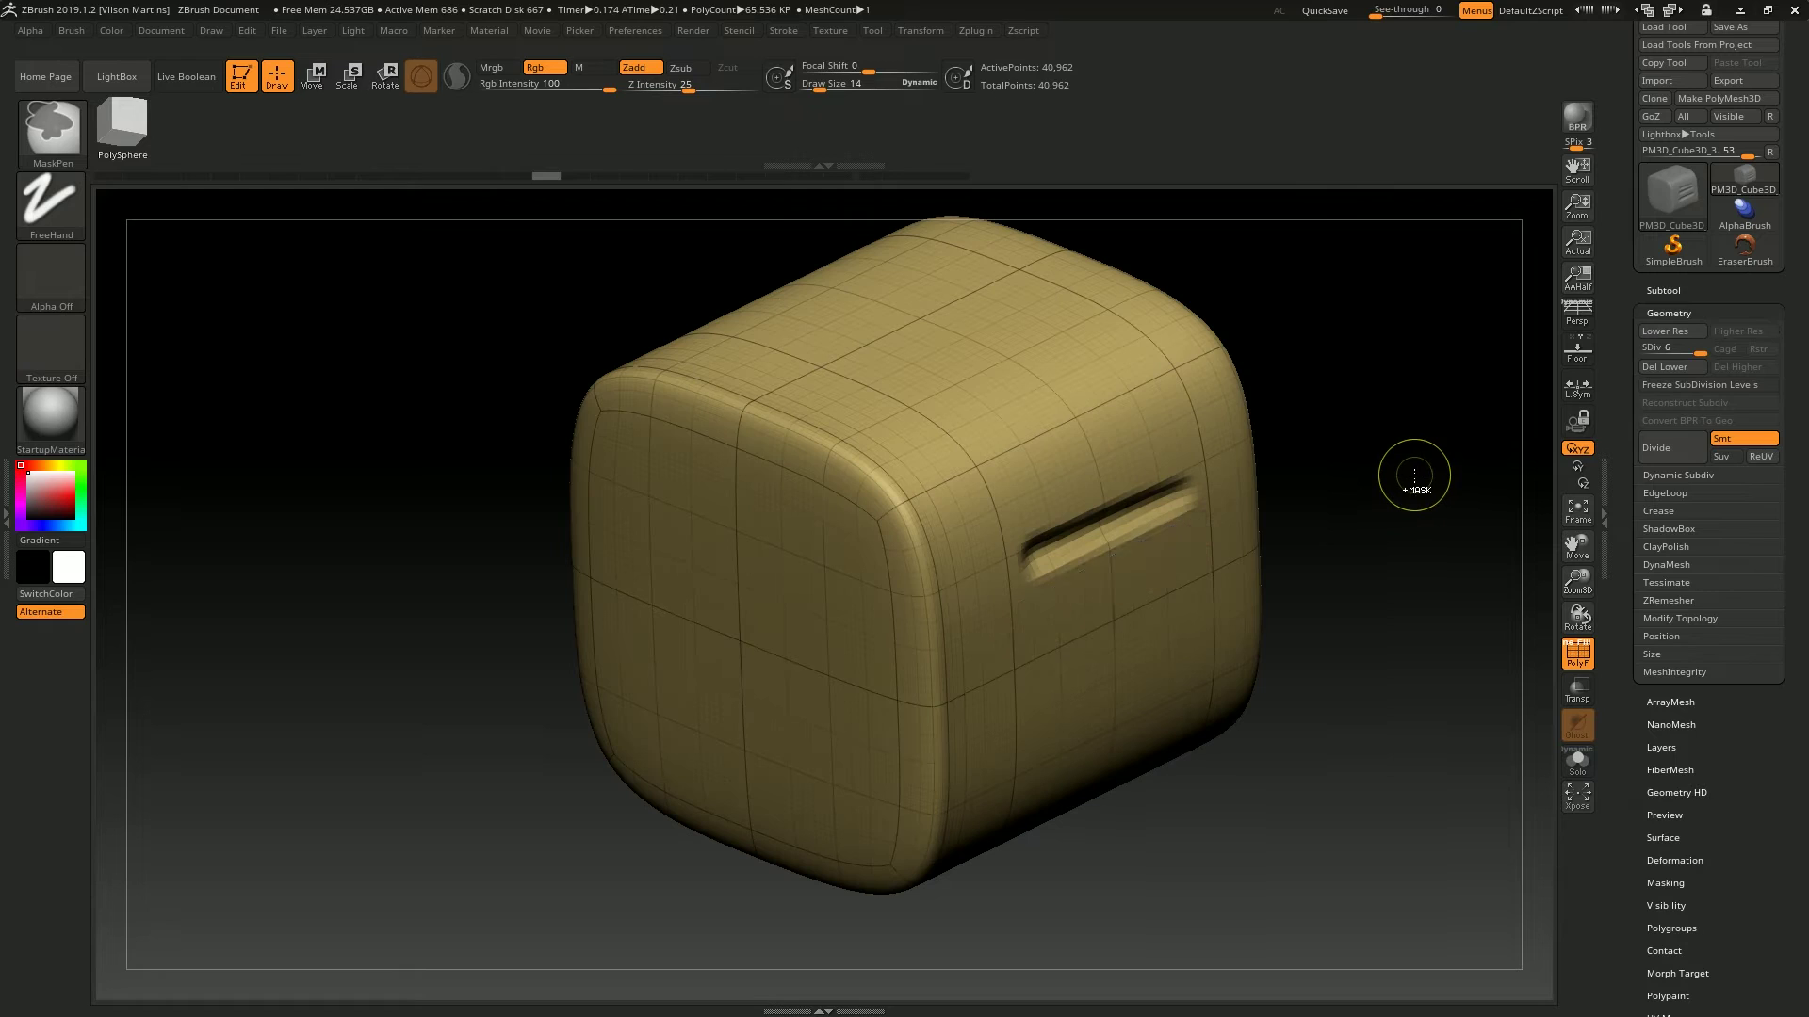
key(ctrl+z)
key(ctrl+z)
key(ctrl+z)
key(ctrl+z)
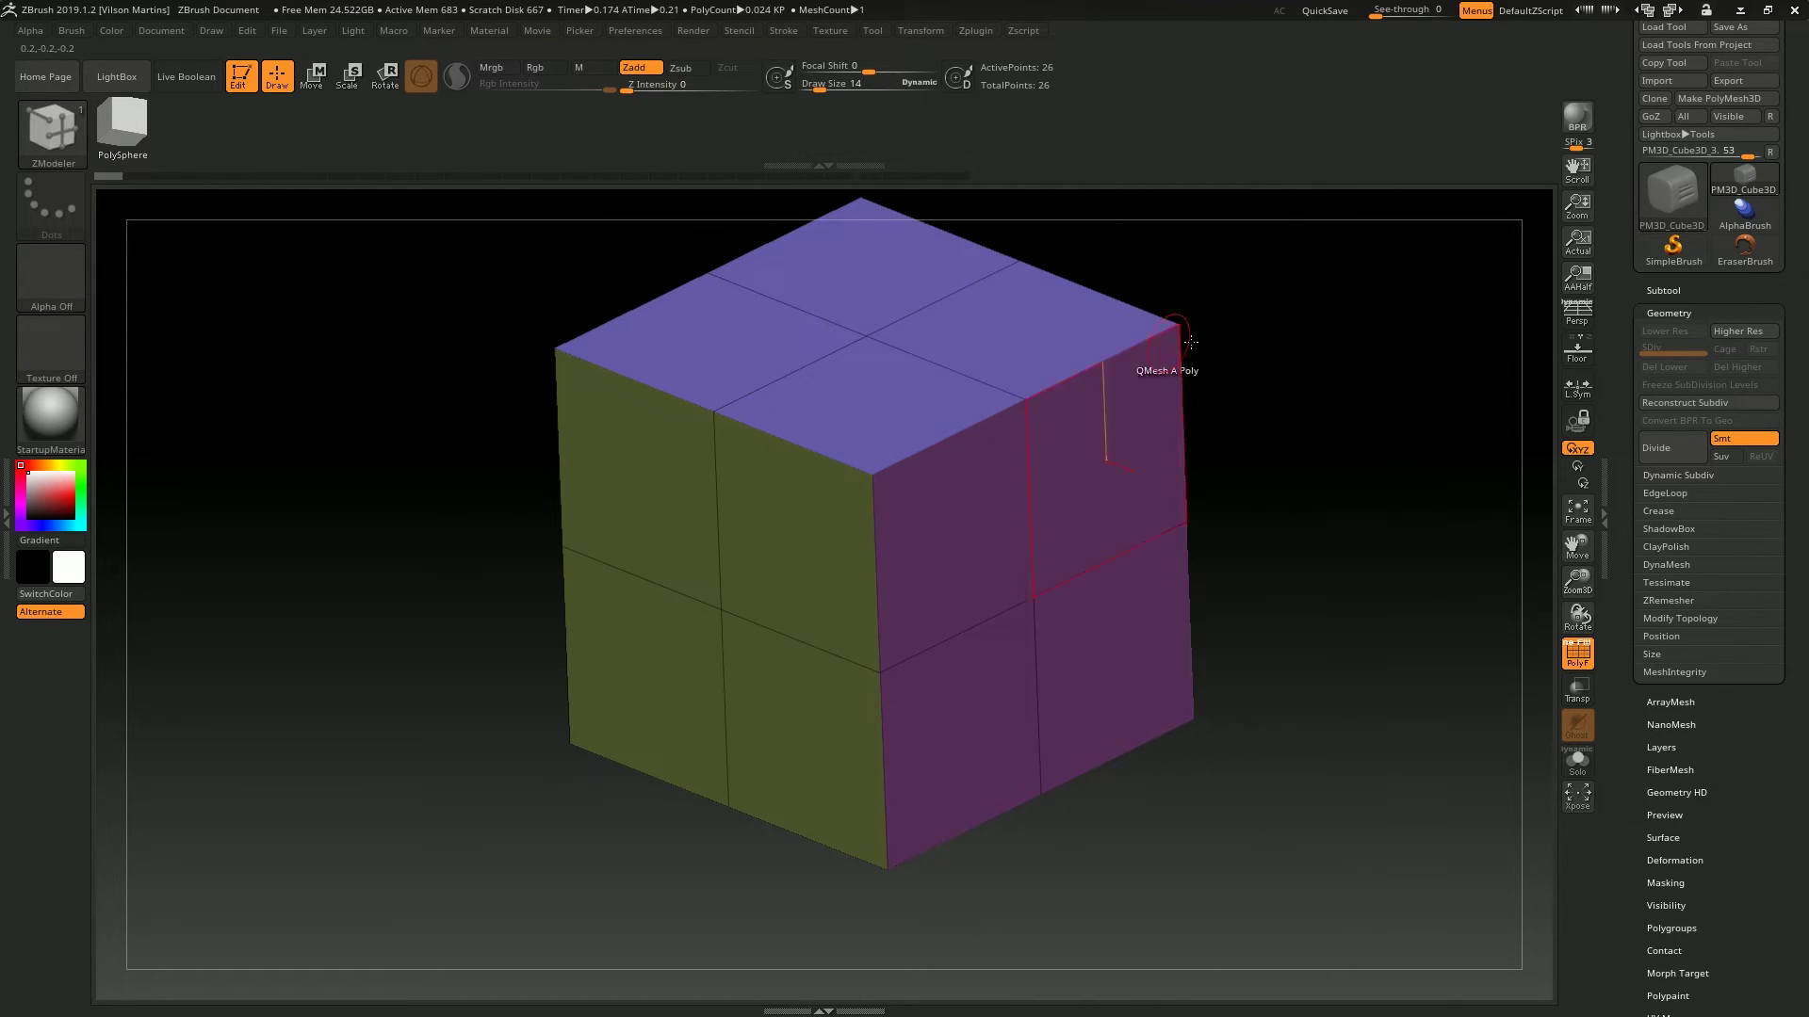
Redo the history until the plain cube is smoothly subdivided at SDiv 6.
key(ctrl+shift+z)
key(ctrl+shift+z)
key(ctrl+shift+z)
drag(1305, 411, 1558, 361)
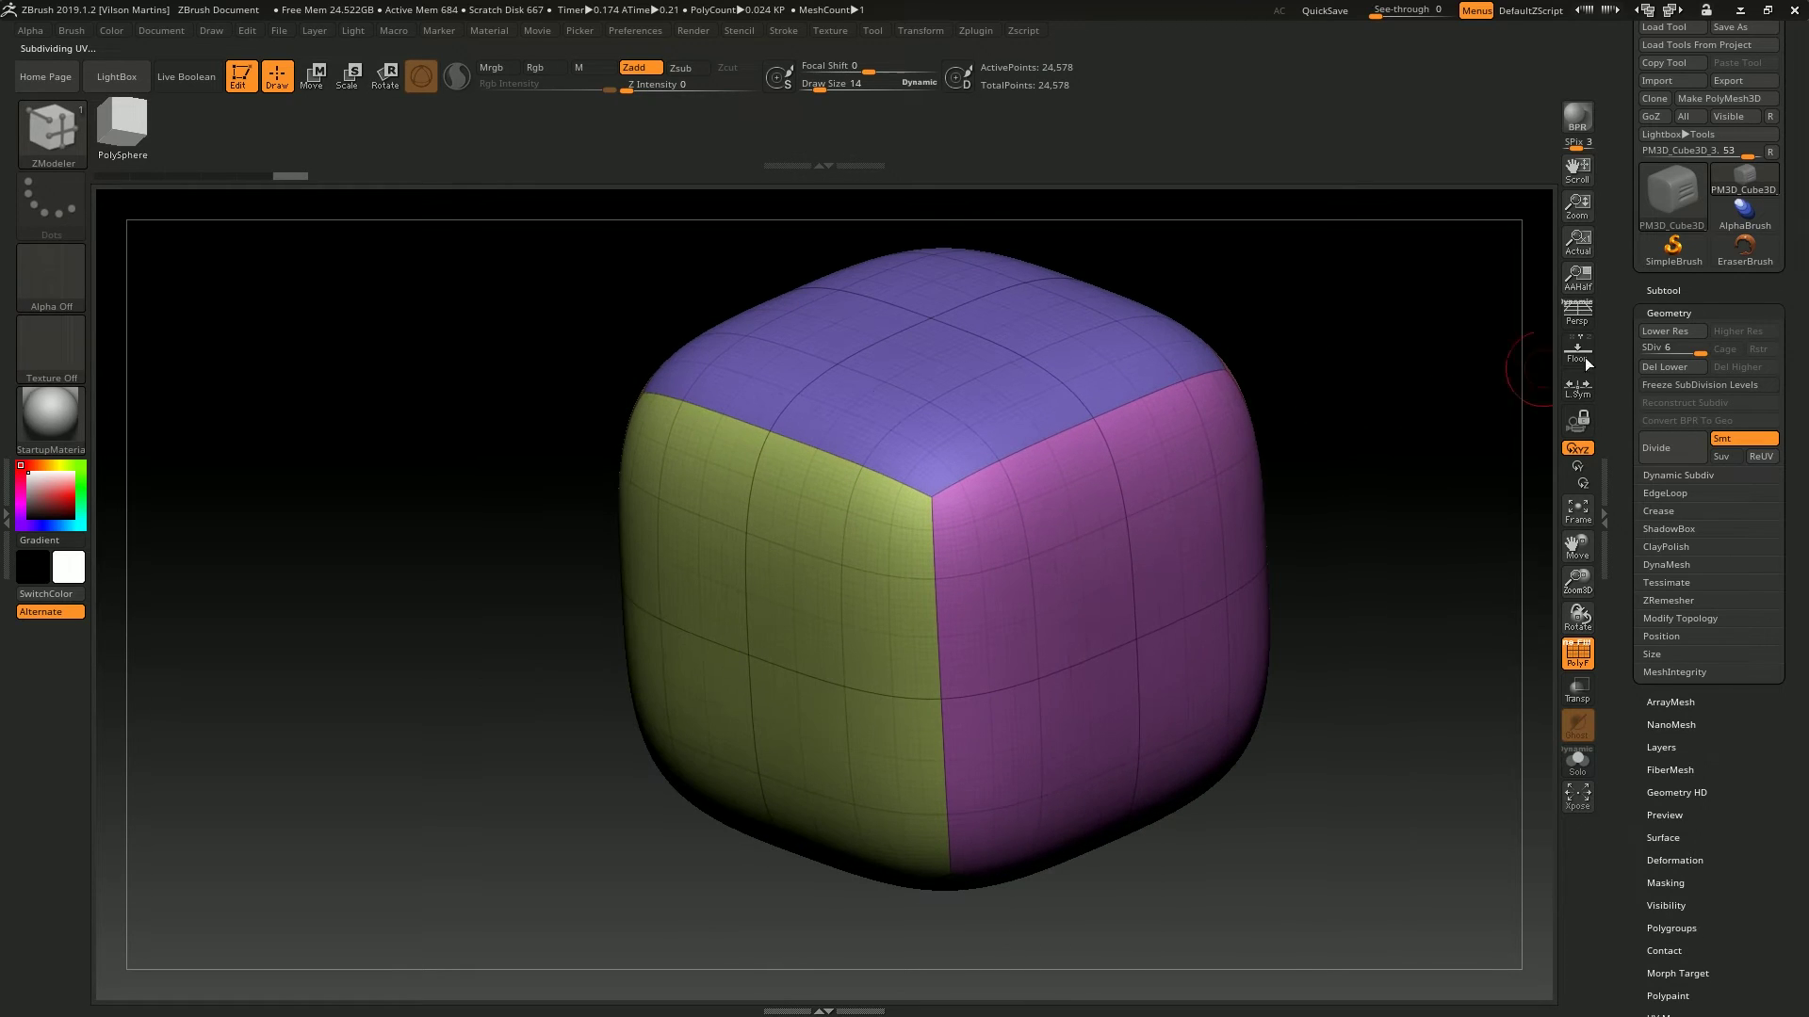
Delete the cube's lower subdivision levels and inspect its dense topology with the polyframe off and on.
click(1683, 369)
key(shift+f)
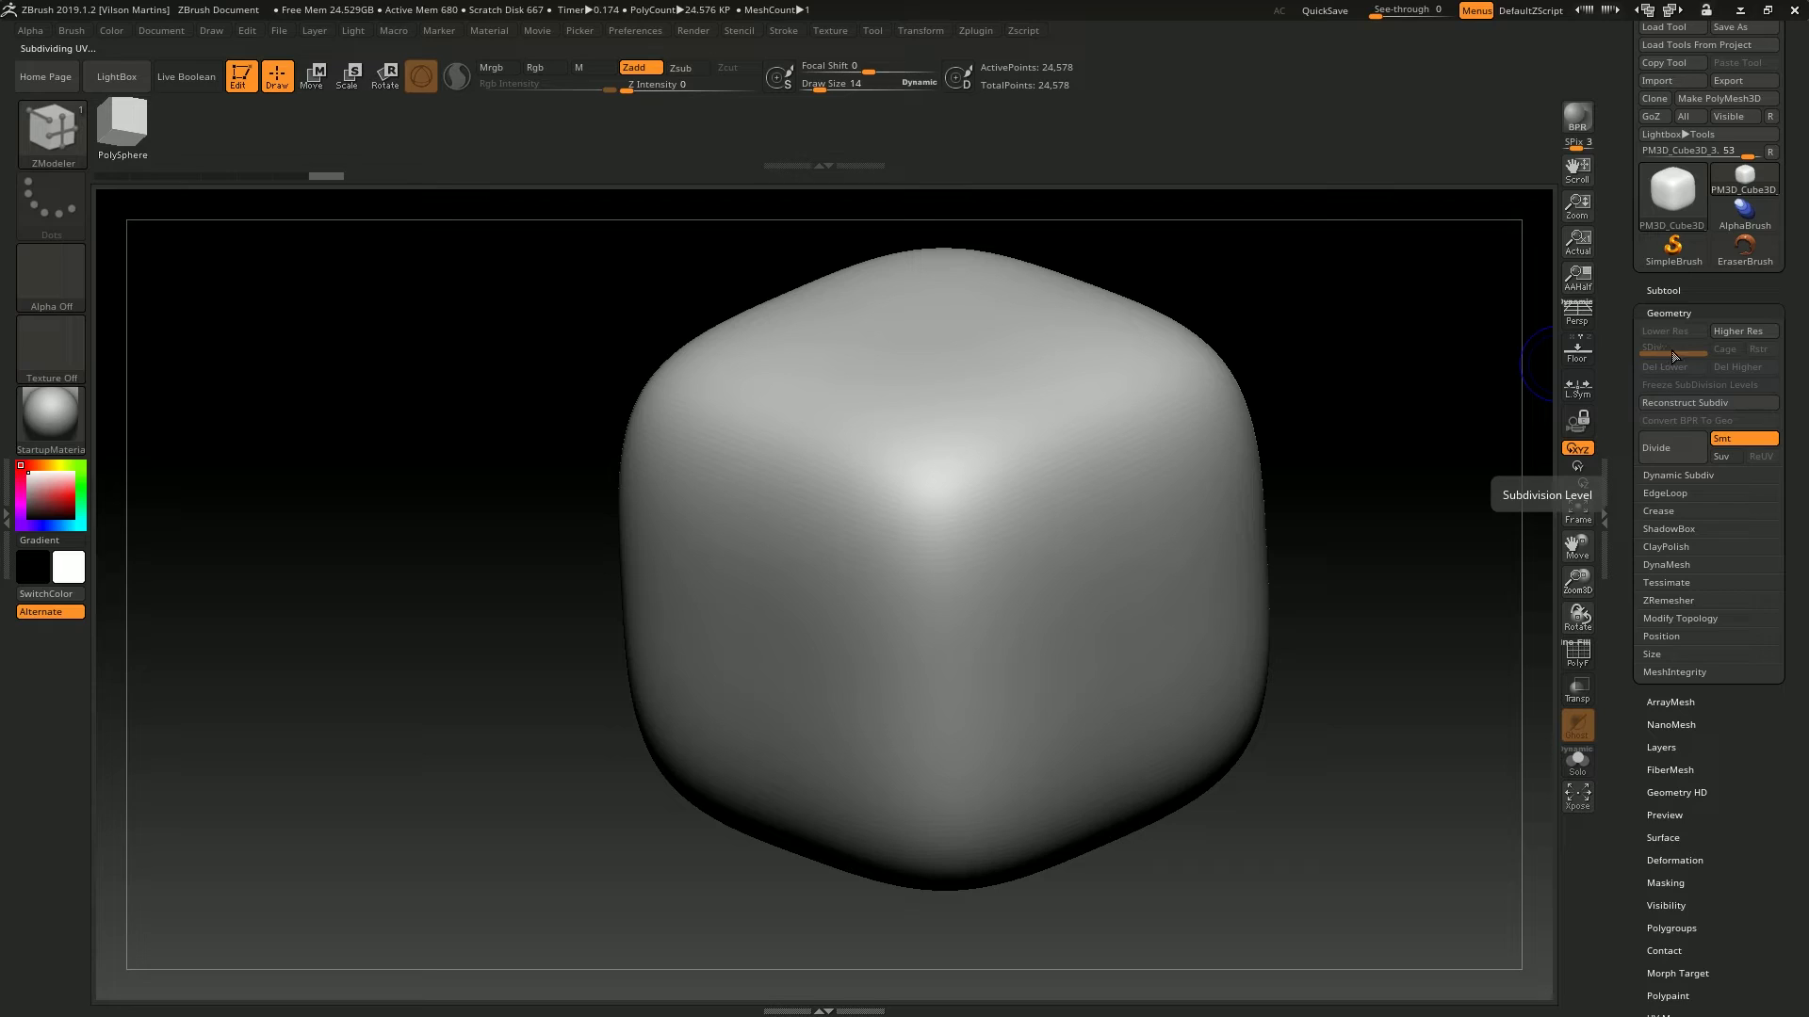
key(shift+f)
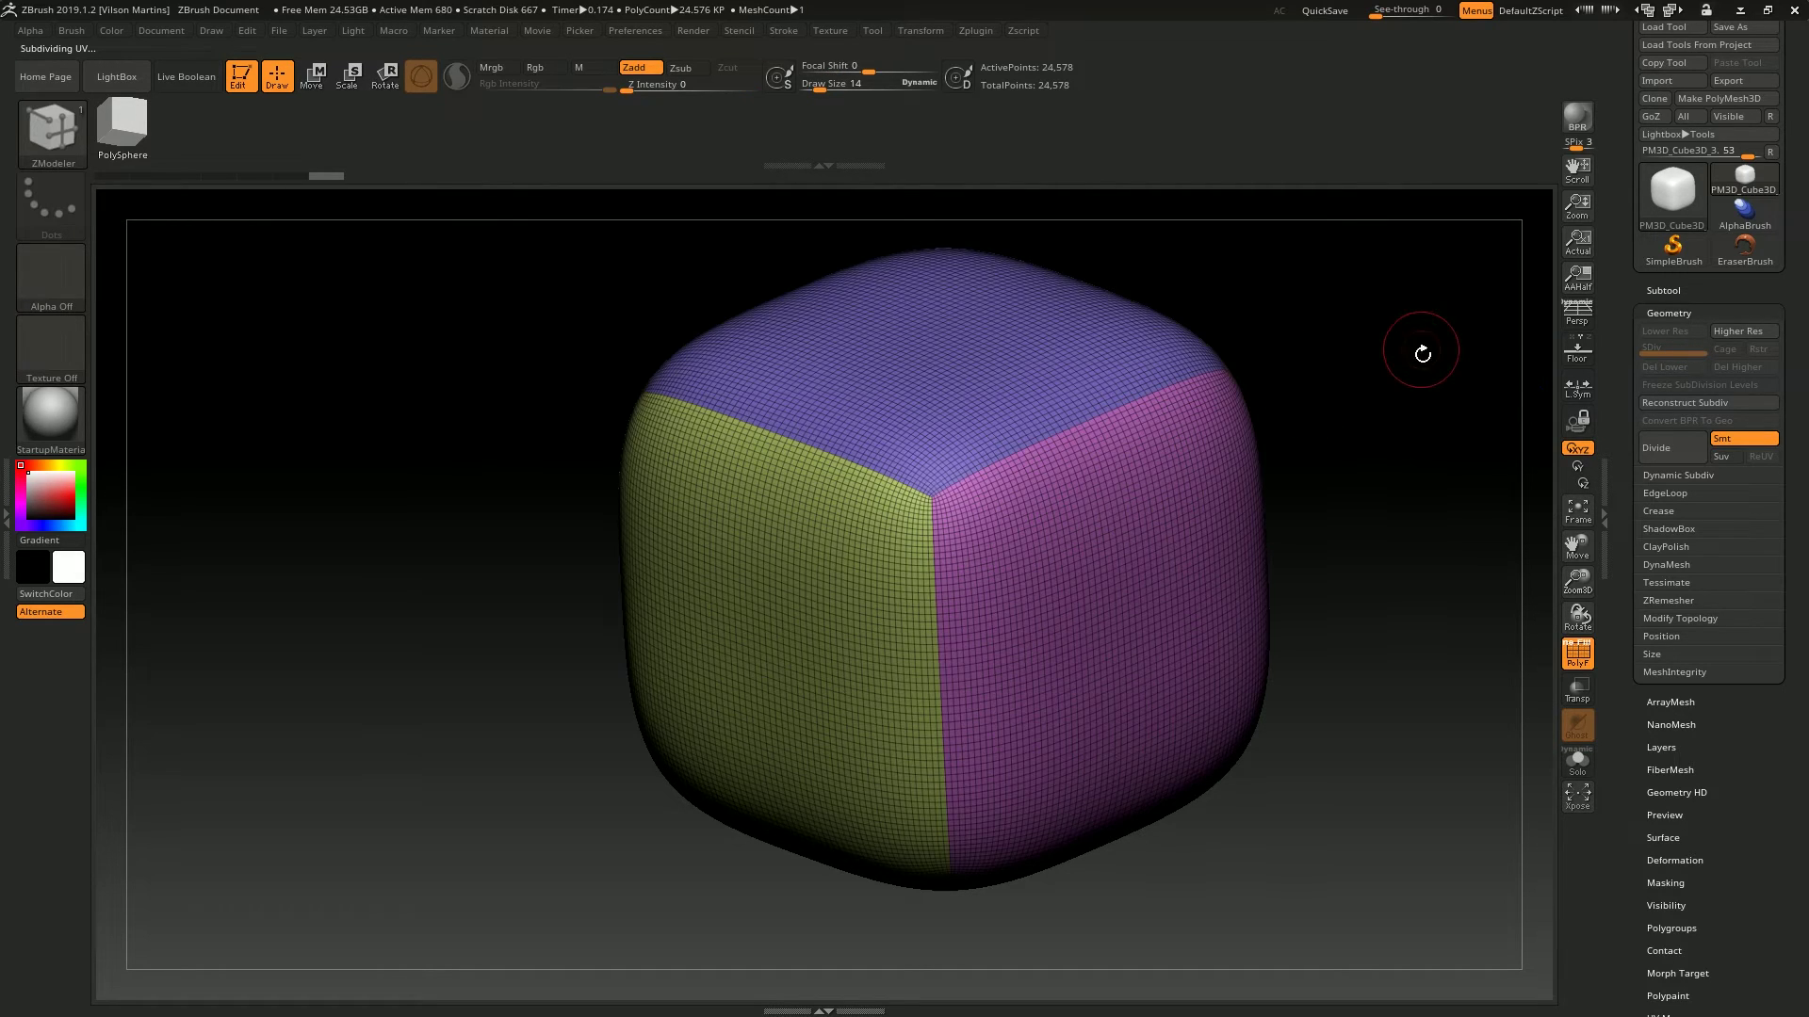
drag(1420, 352, 1332, 328)
key(f)
drag(1070, 405, 1401, 381)
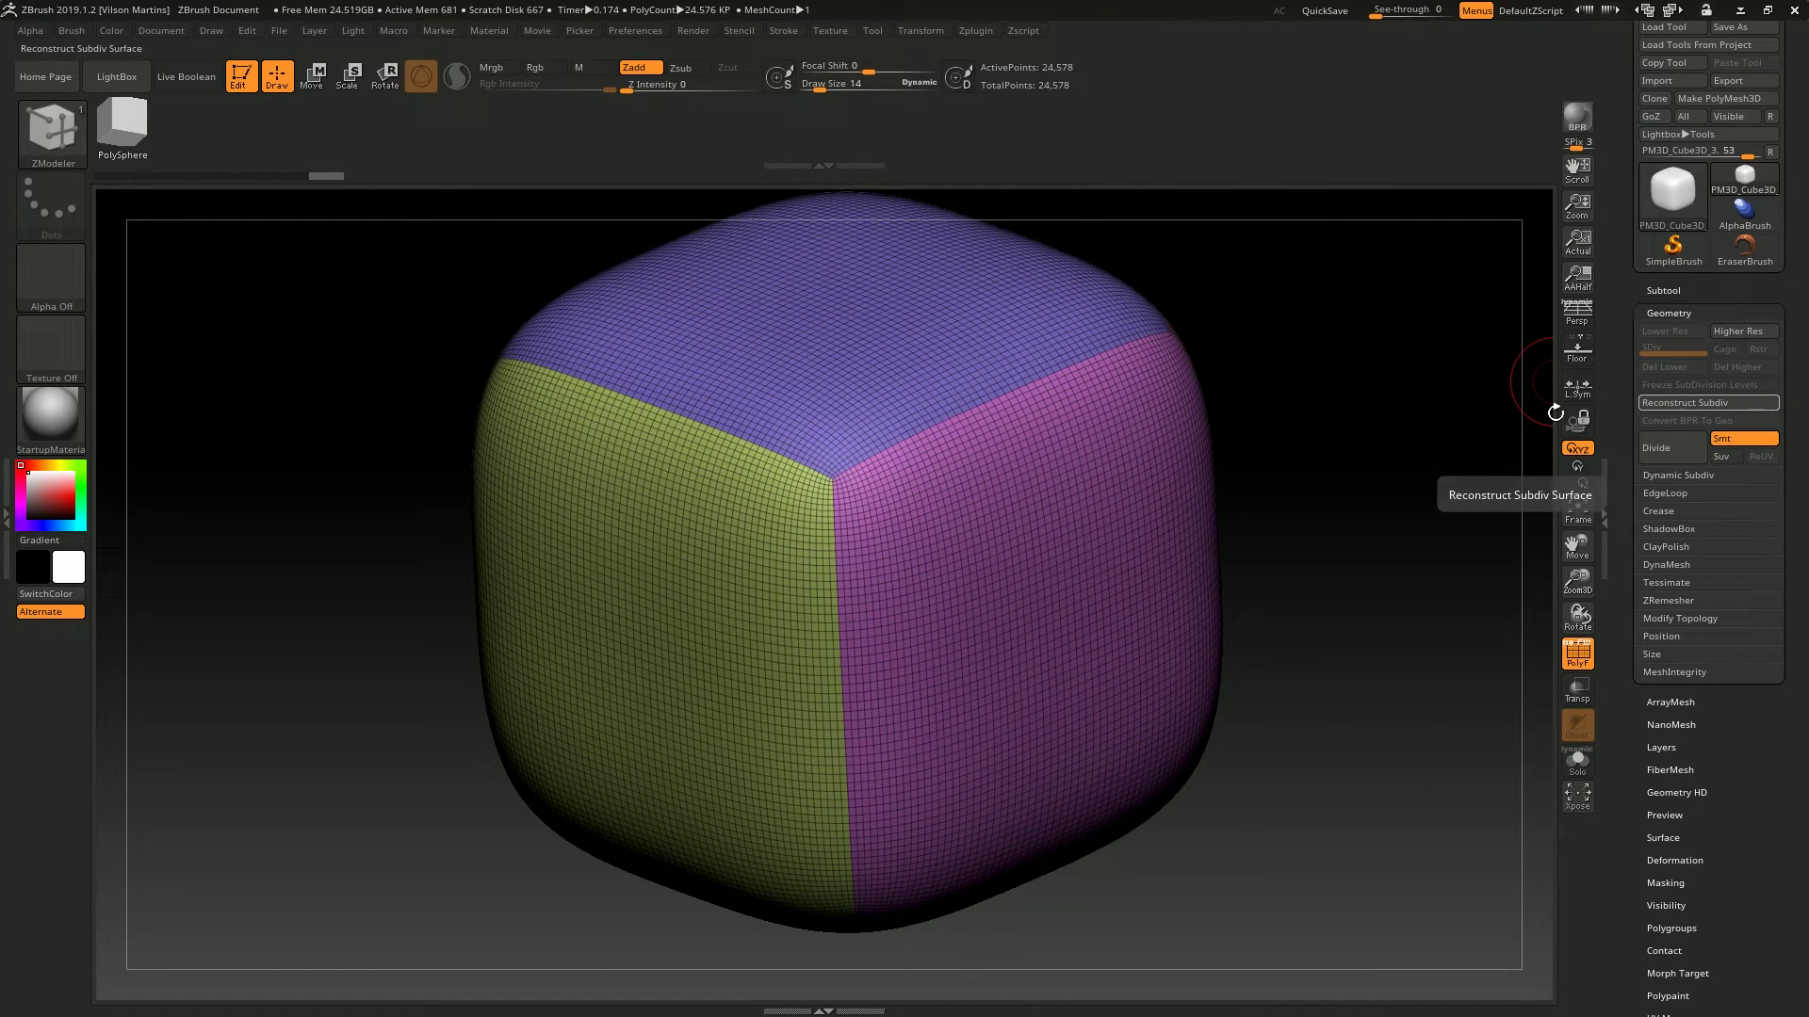
Reconstruct one lower subdivision level from the dense cube and compare SDiv 1 with SDiv 2.
click(1686, 402)
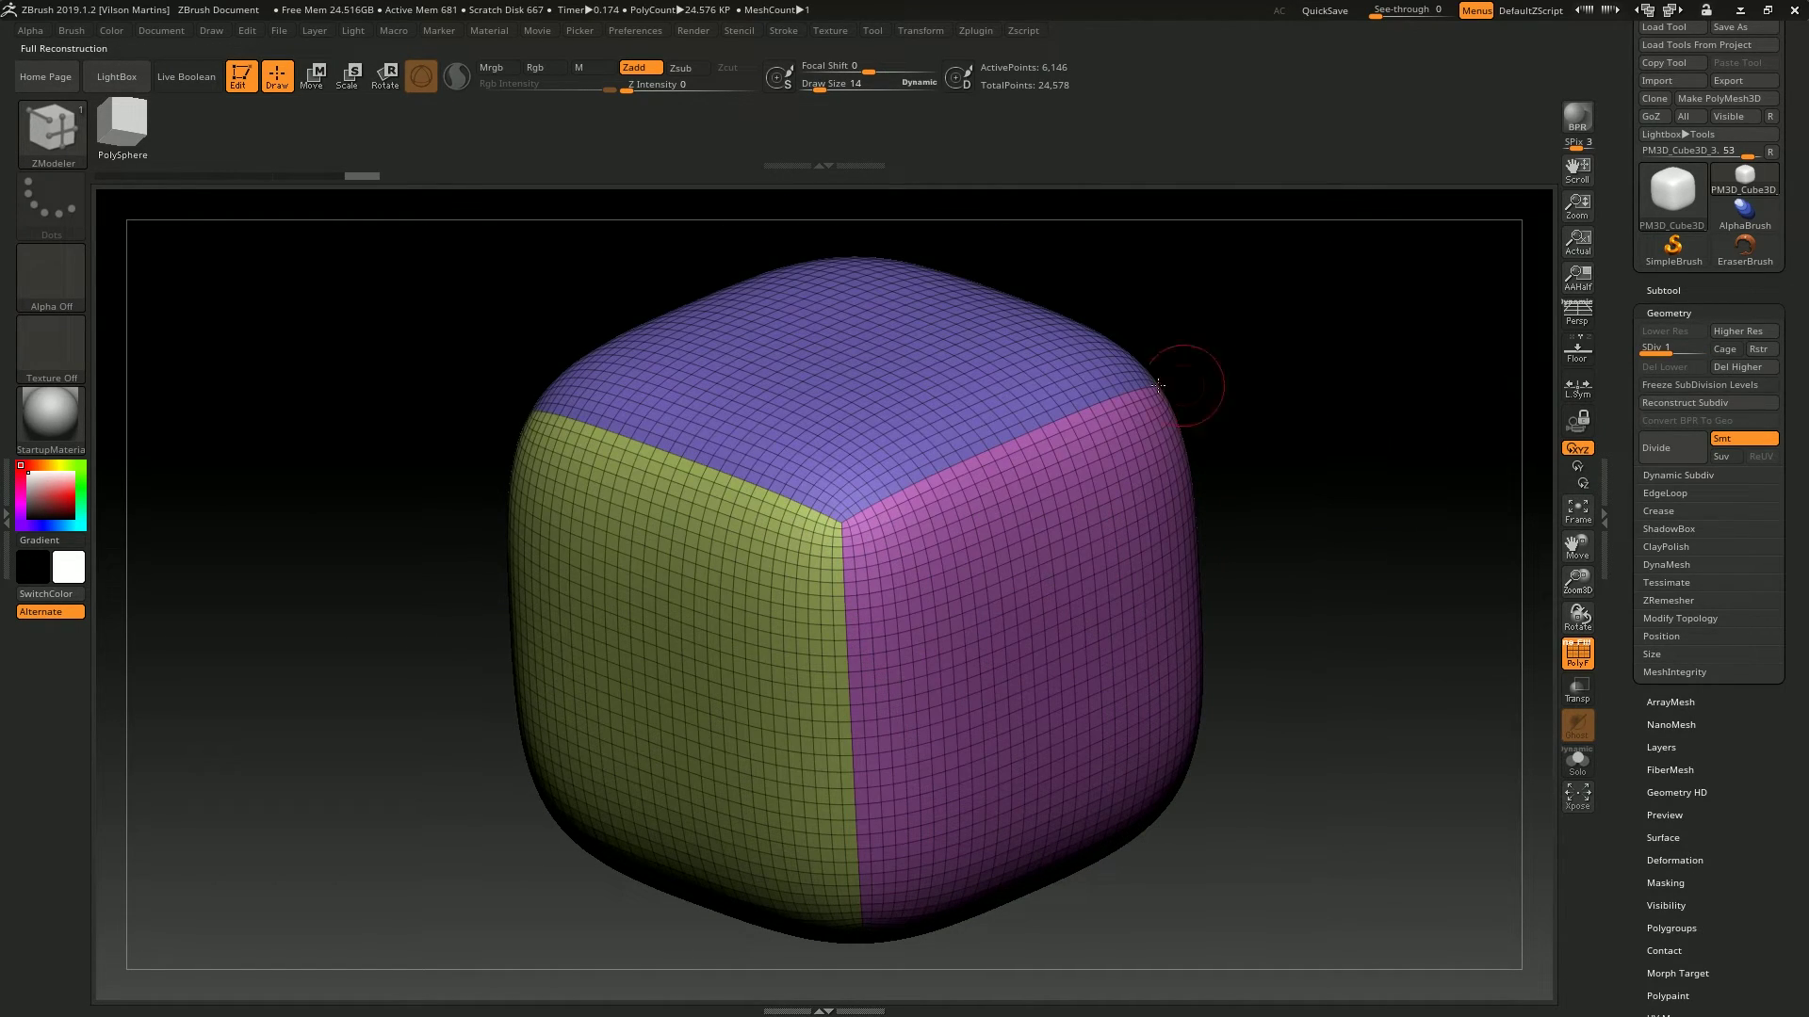
key(d)
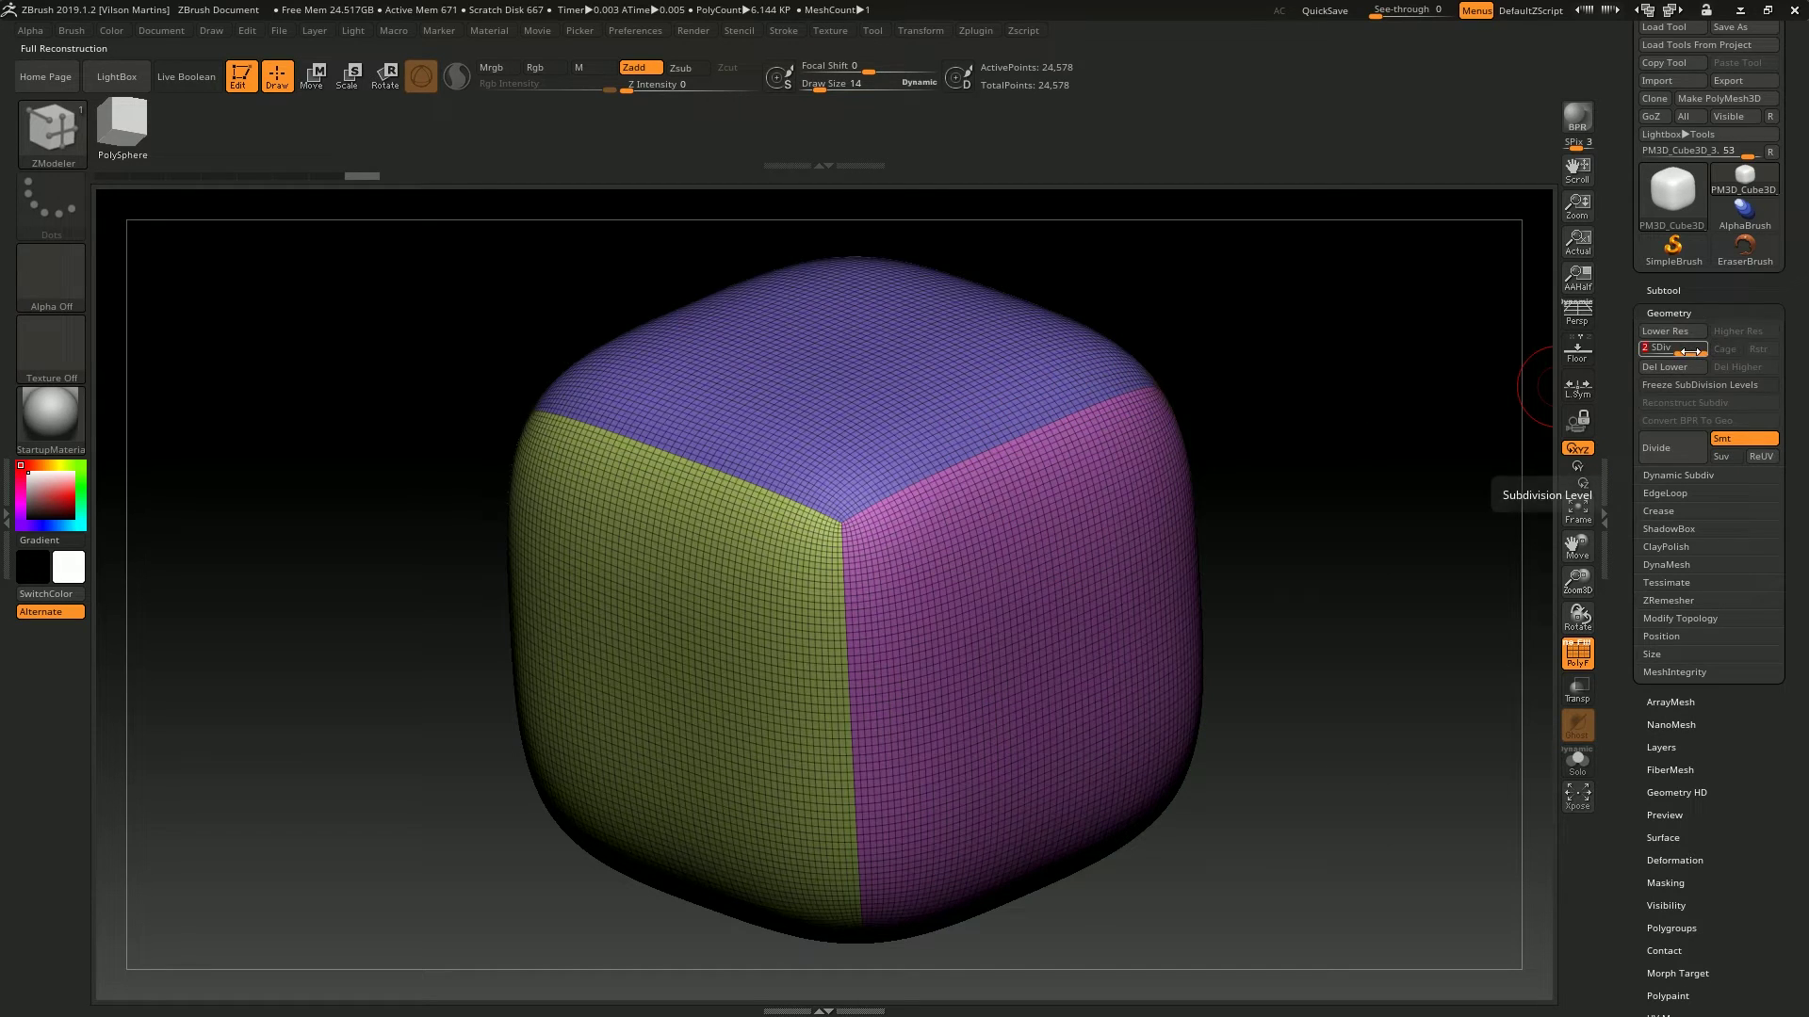
key(shift+d)
click(1680, 352)
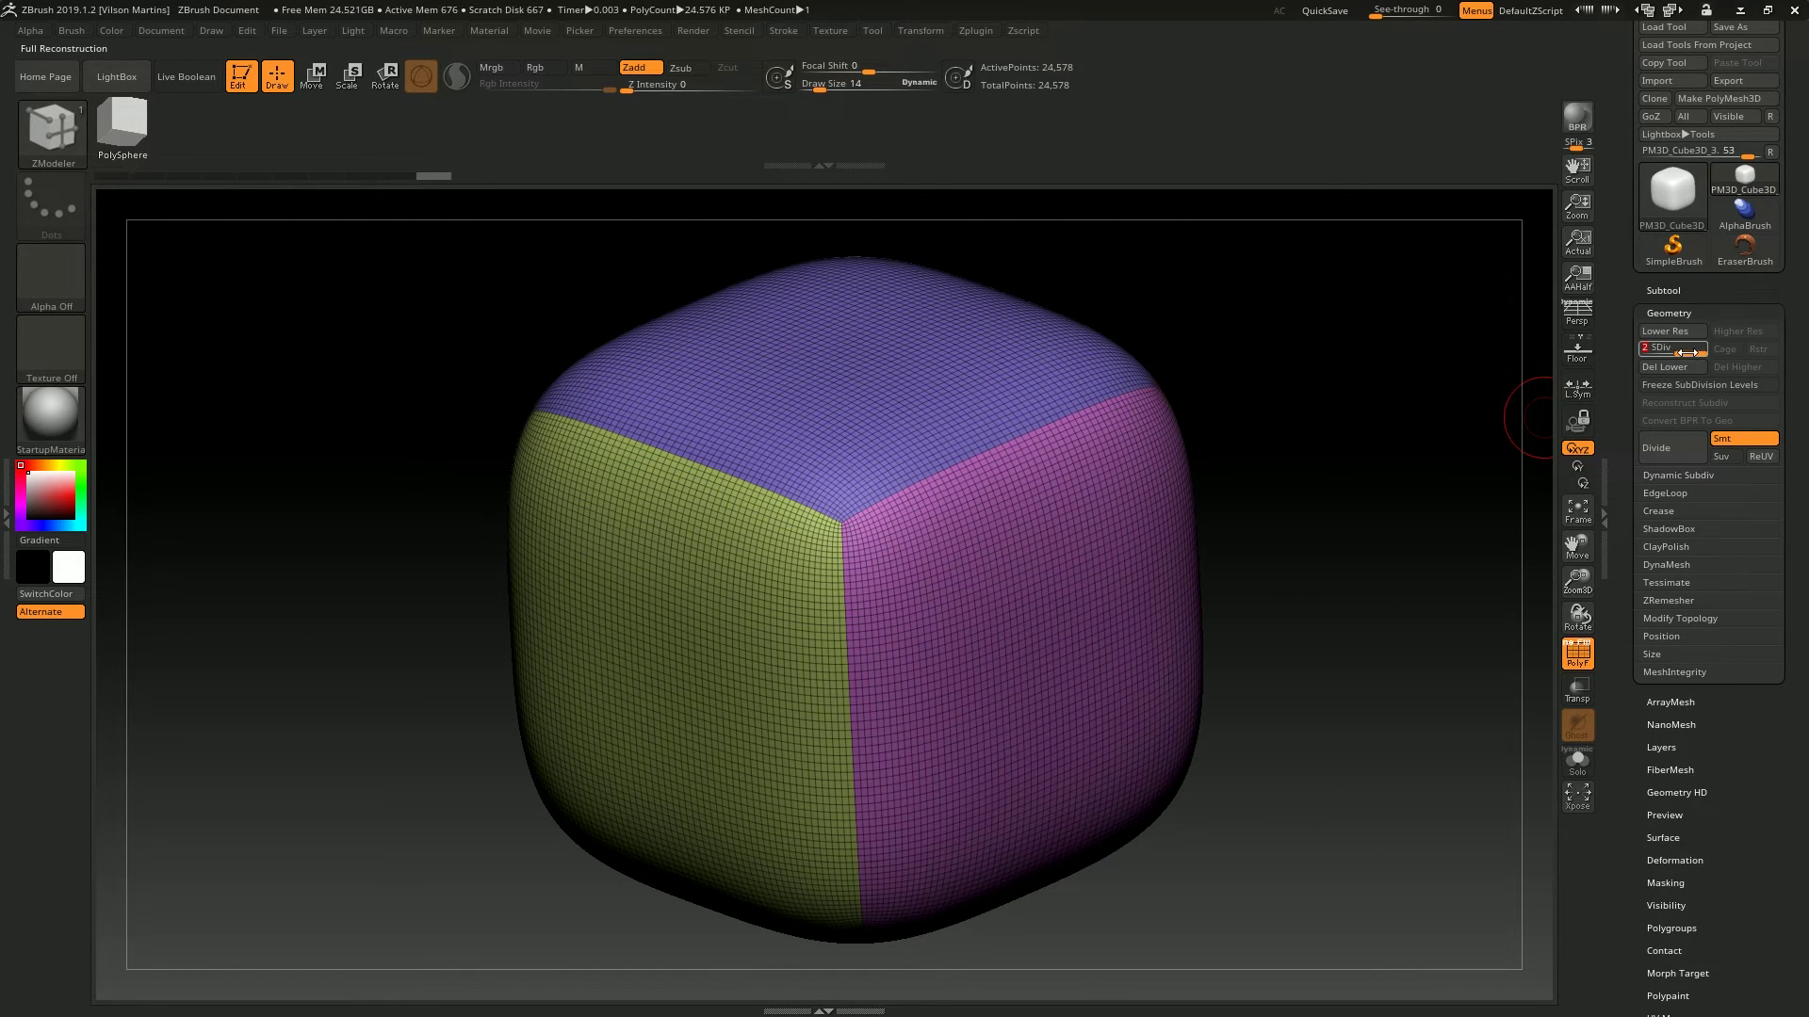
Repeat Reconstruct Subdiv until the cube is back to a base level with one polygon per side.
click(1686, 403)
click(1682, 405)
click(1687, 405)
click(1689, 404)
click(1688, 405)
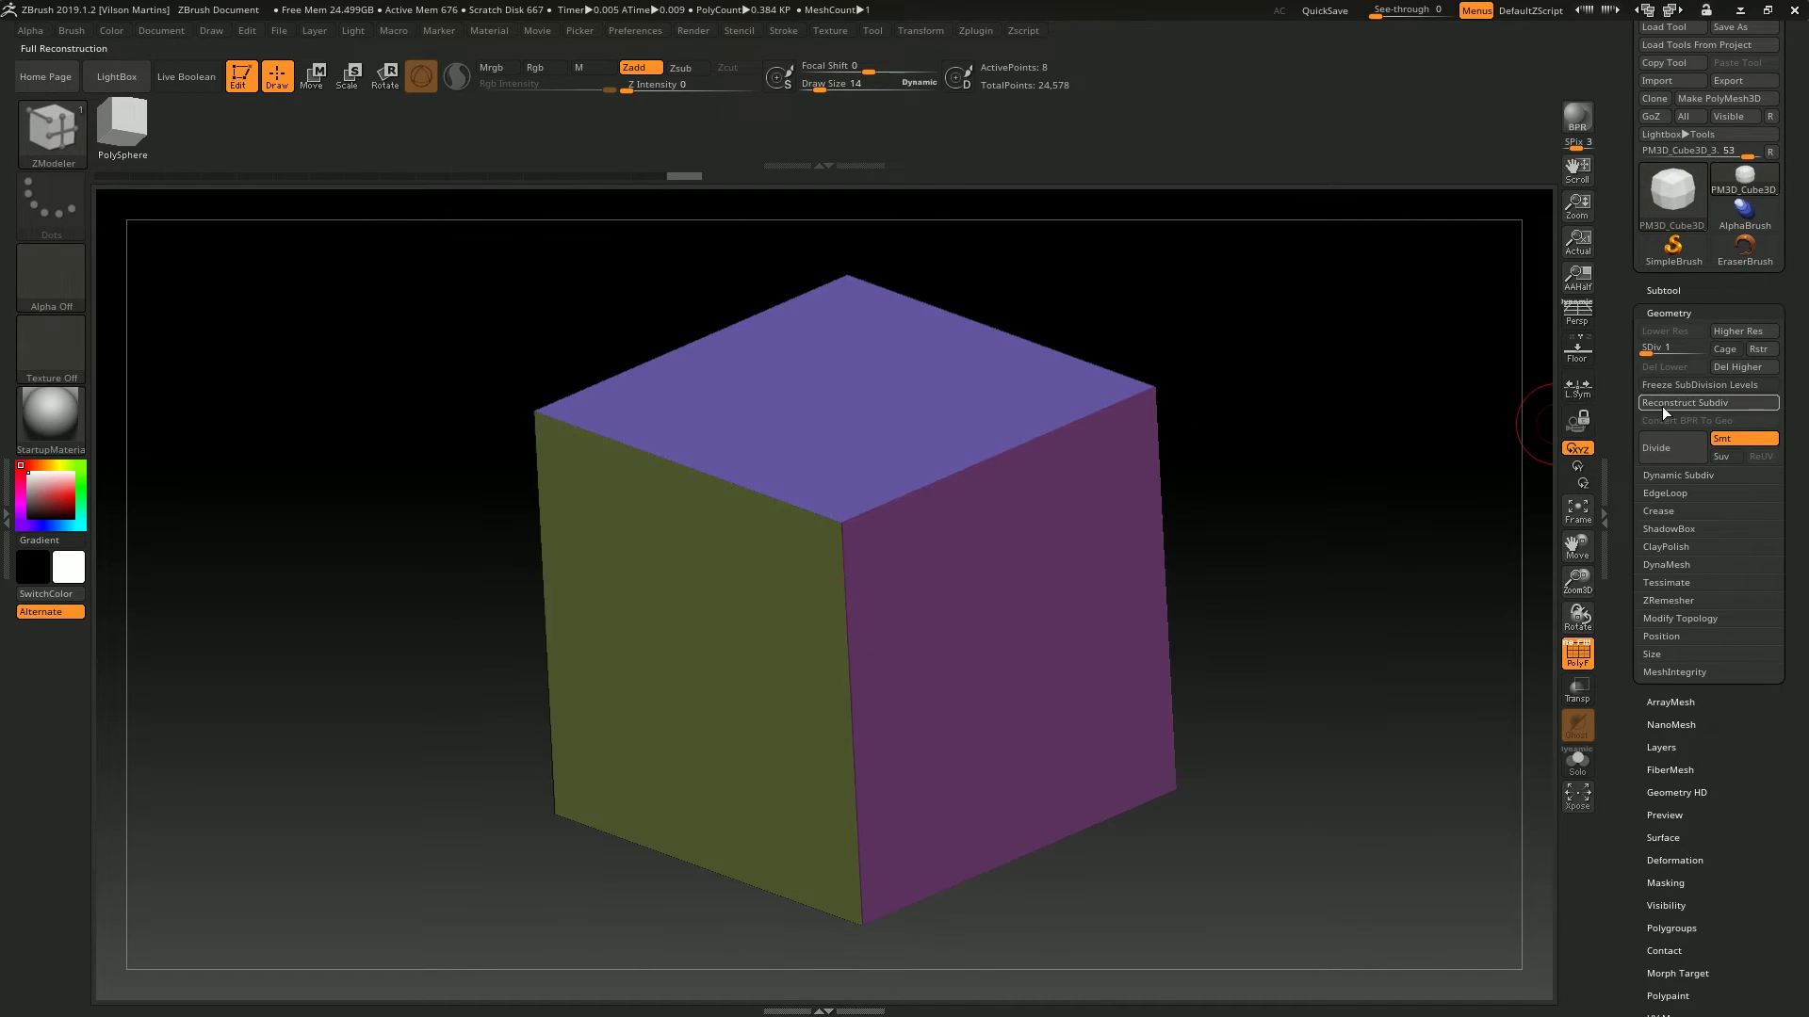
key(f)
key(shift+f)
key(shift+f)
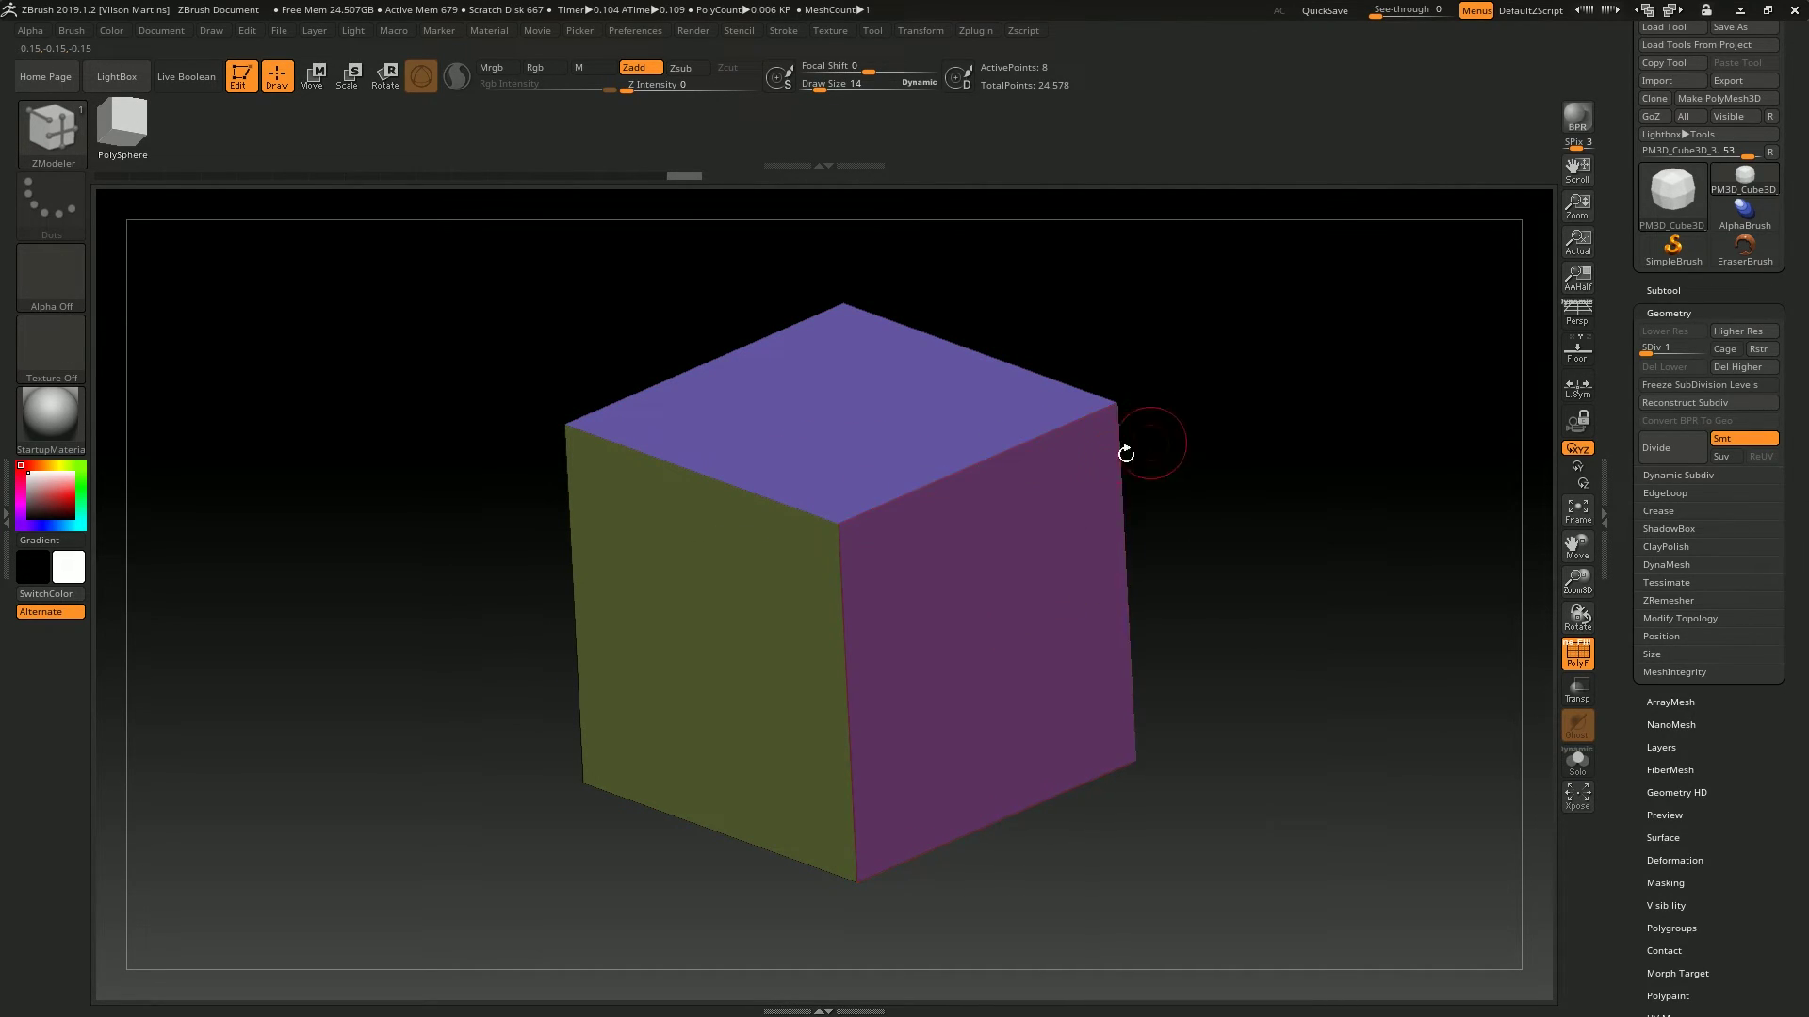
Delete the WrapHead model's subdivision levels and rebuild its lower ones with Reconstruct Subdiv.
click(1669, 196)
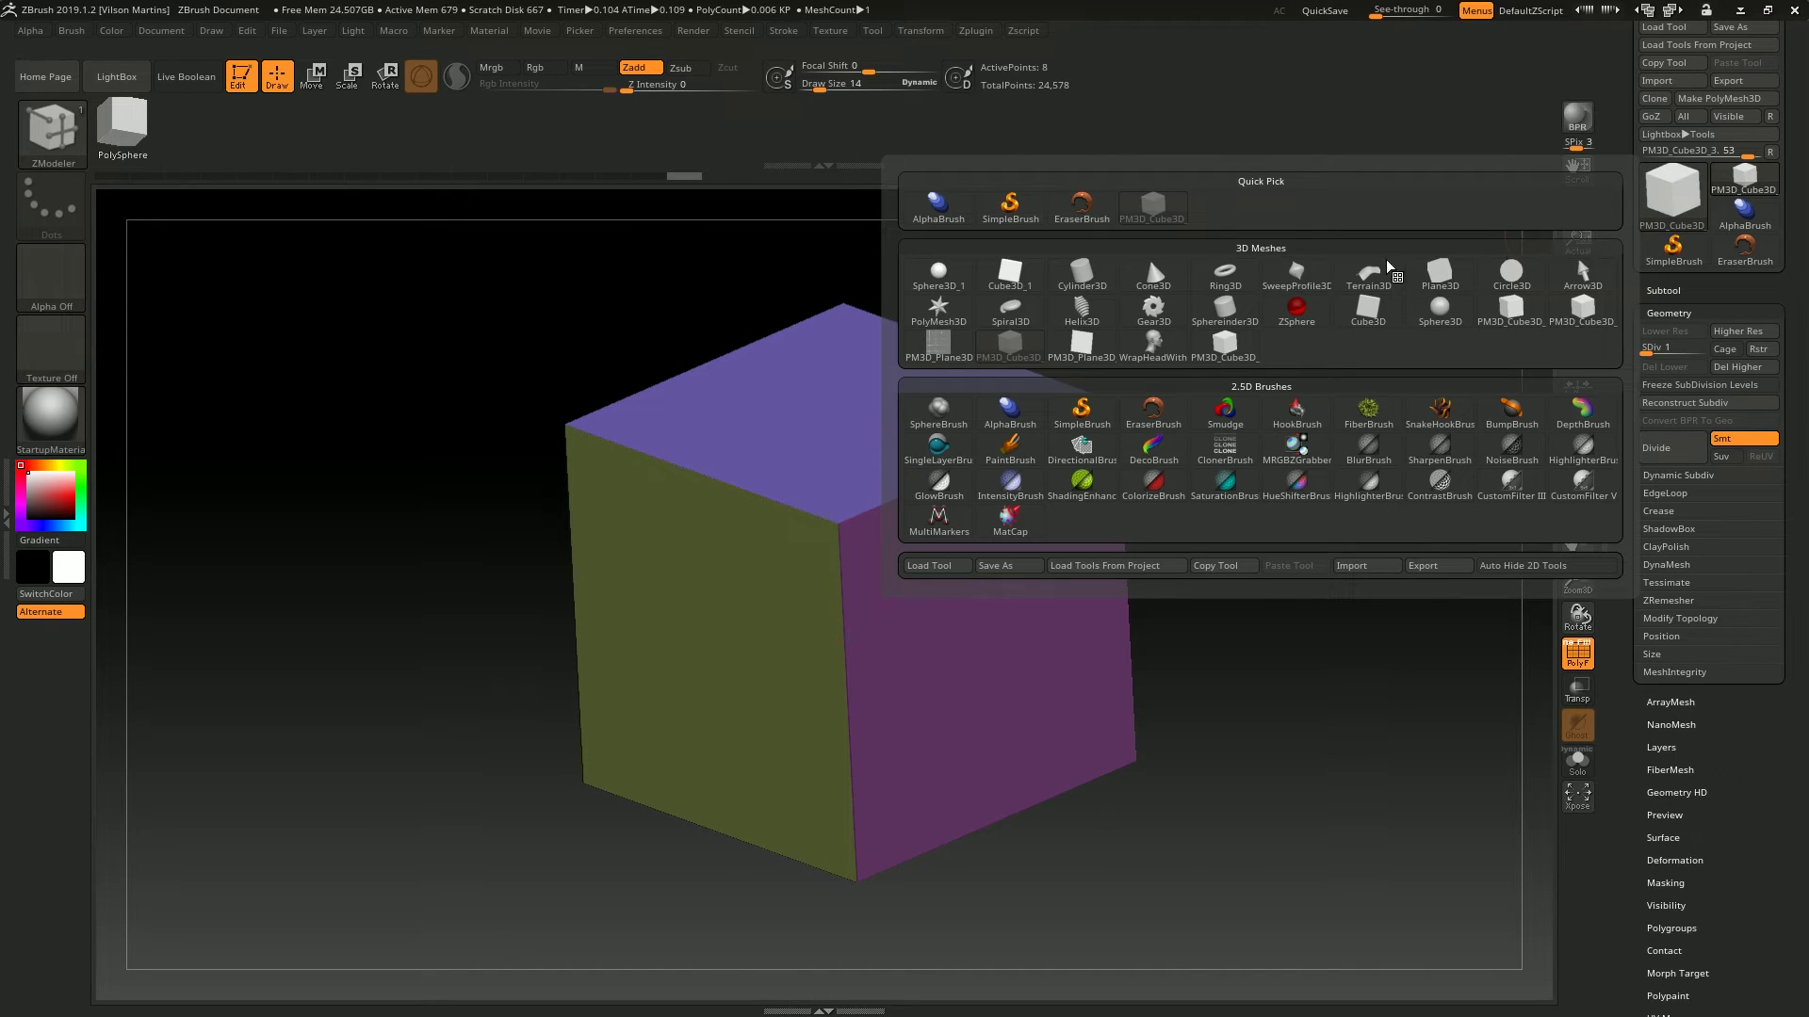
click(1167, 351)
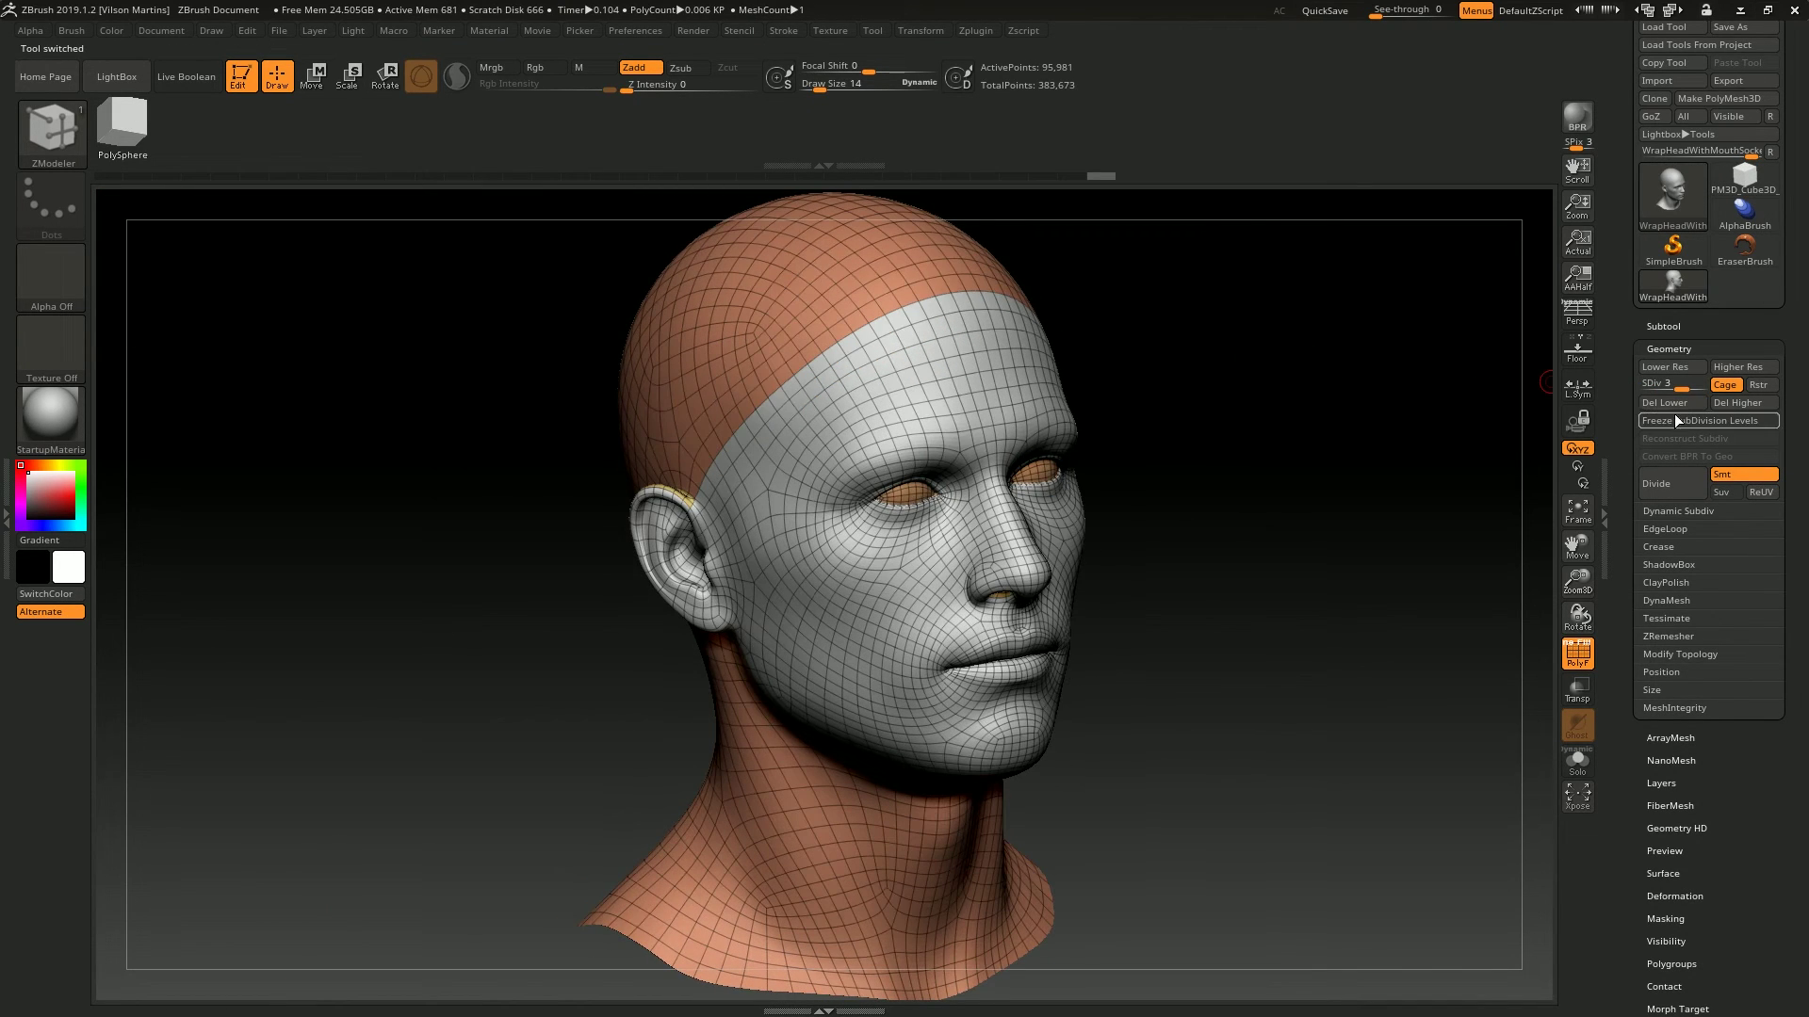
click(1664, 402)
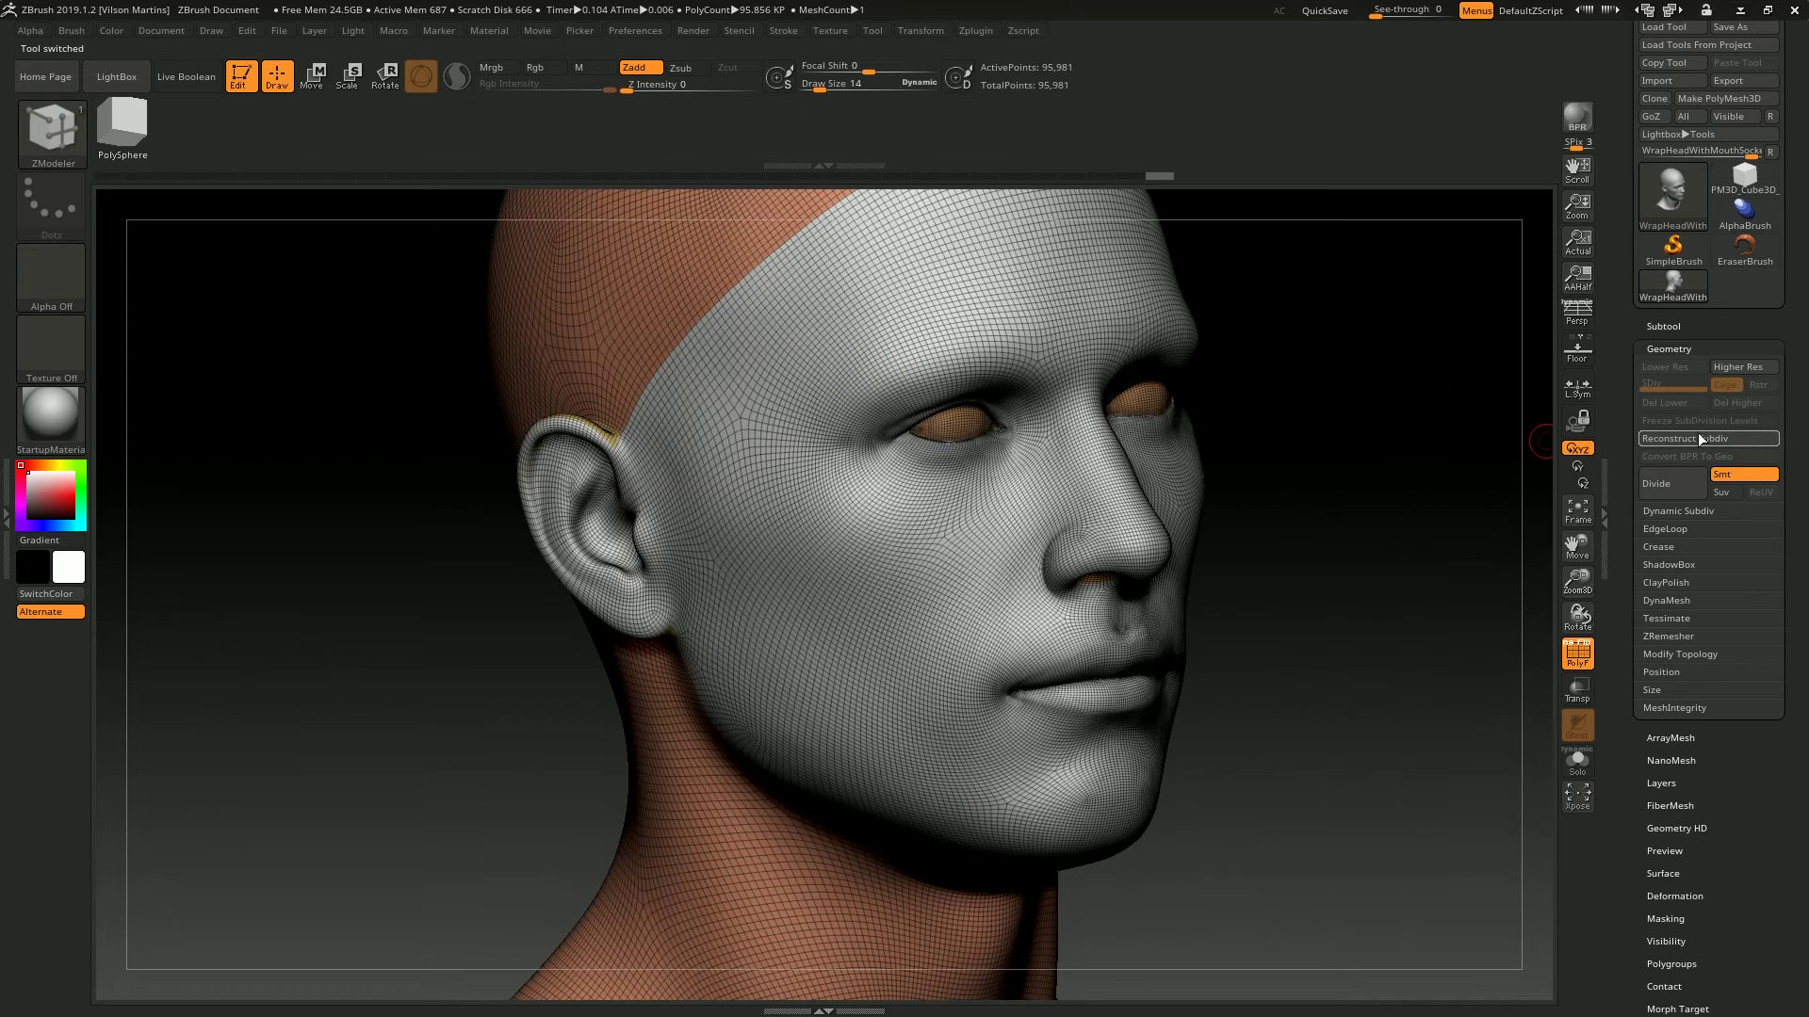
click(1696, 436)
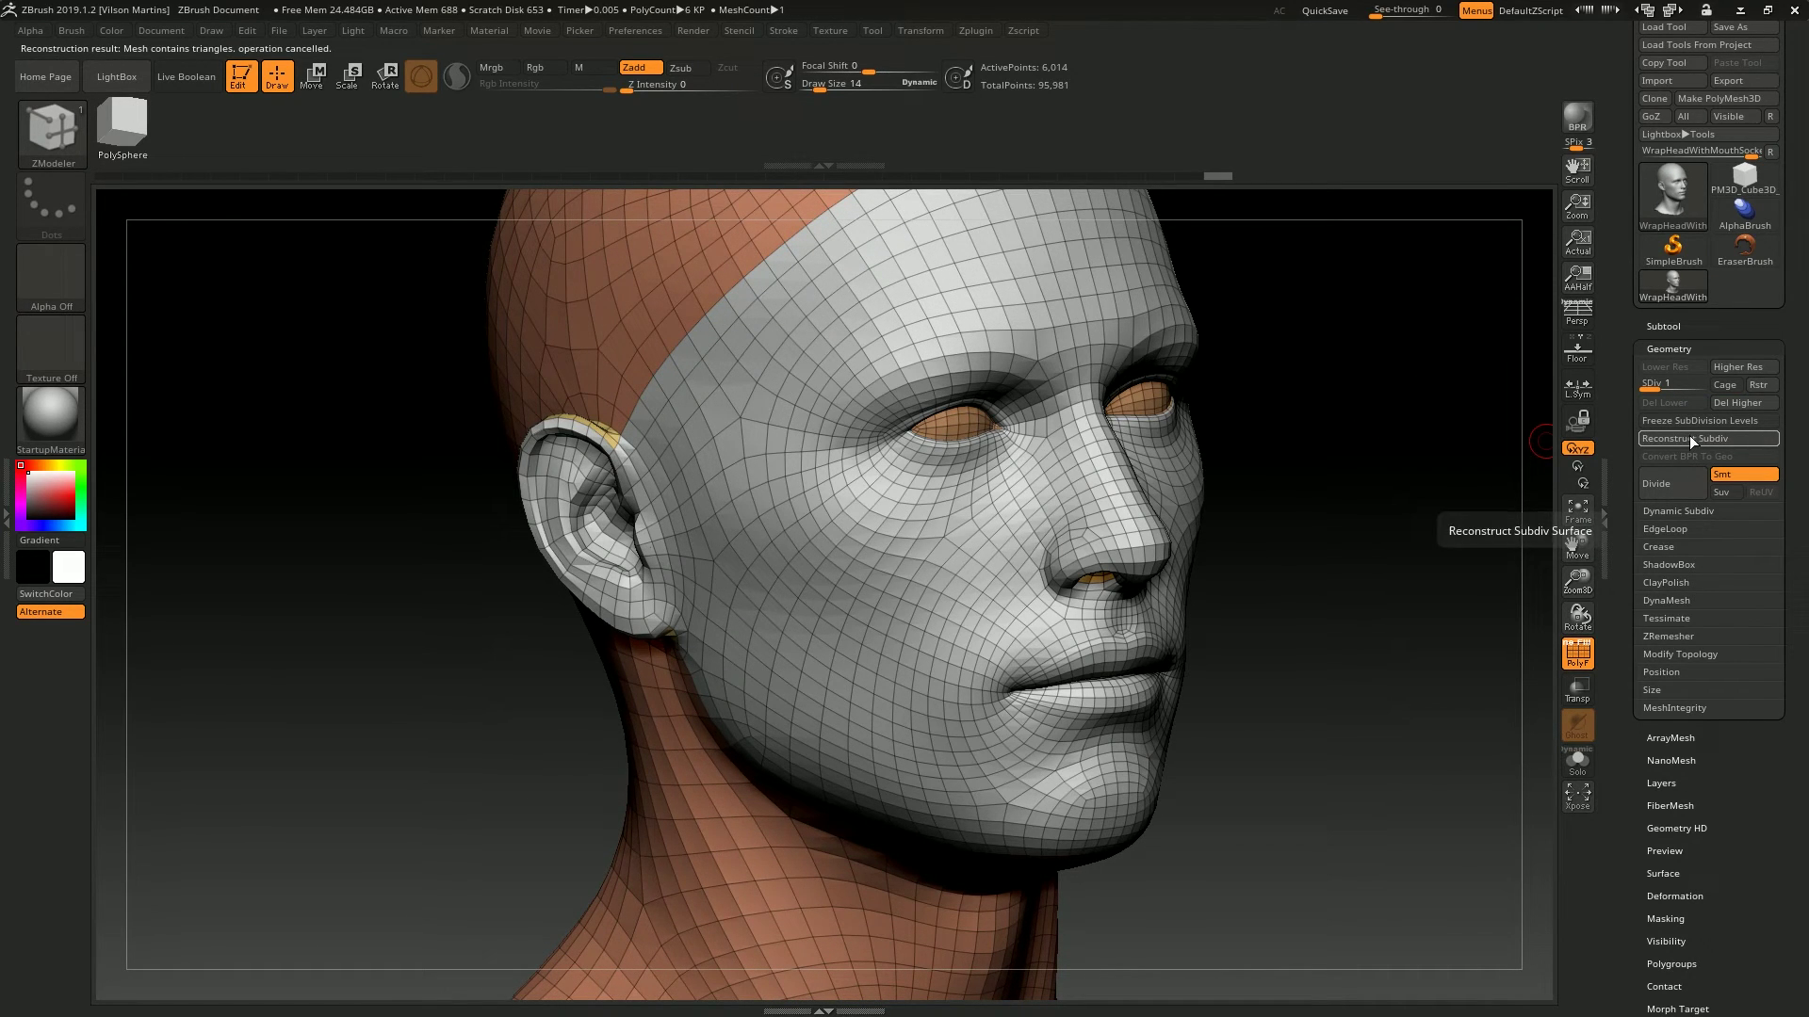
mouse_move(1533, 476)
mouse_down()
mouse_move(1030, 364)
mouse_move(1019, 227)
mouse_move(1165, 397)
mouse_up()
drag(1292, 489, 1219, 403)
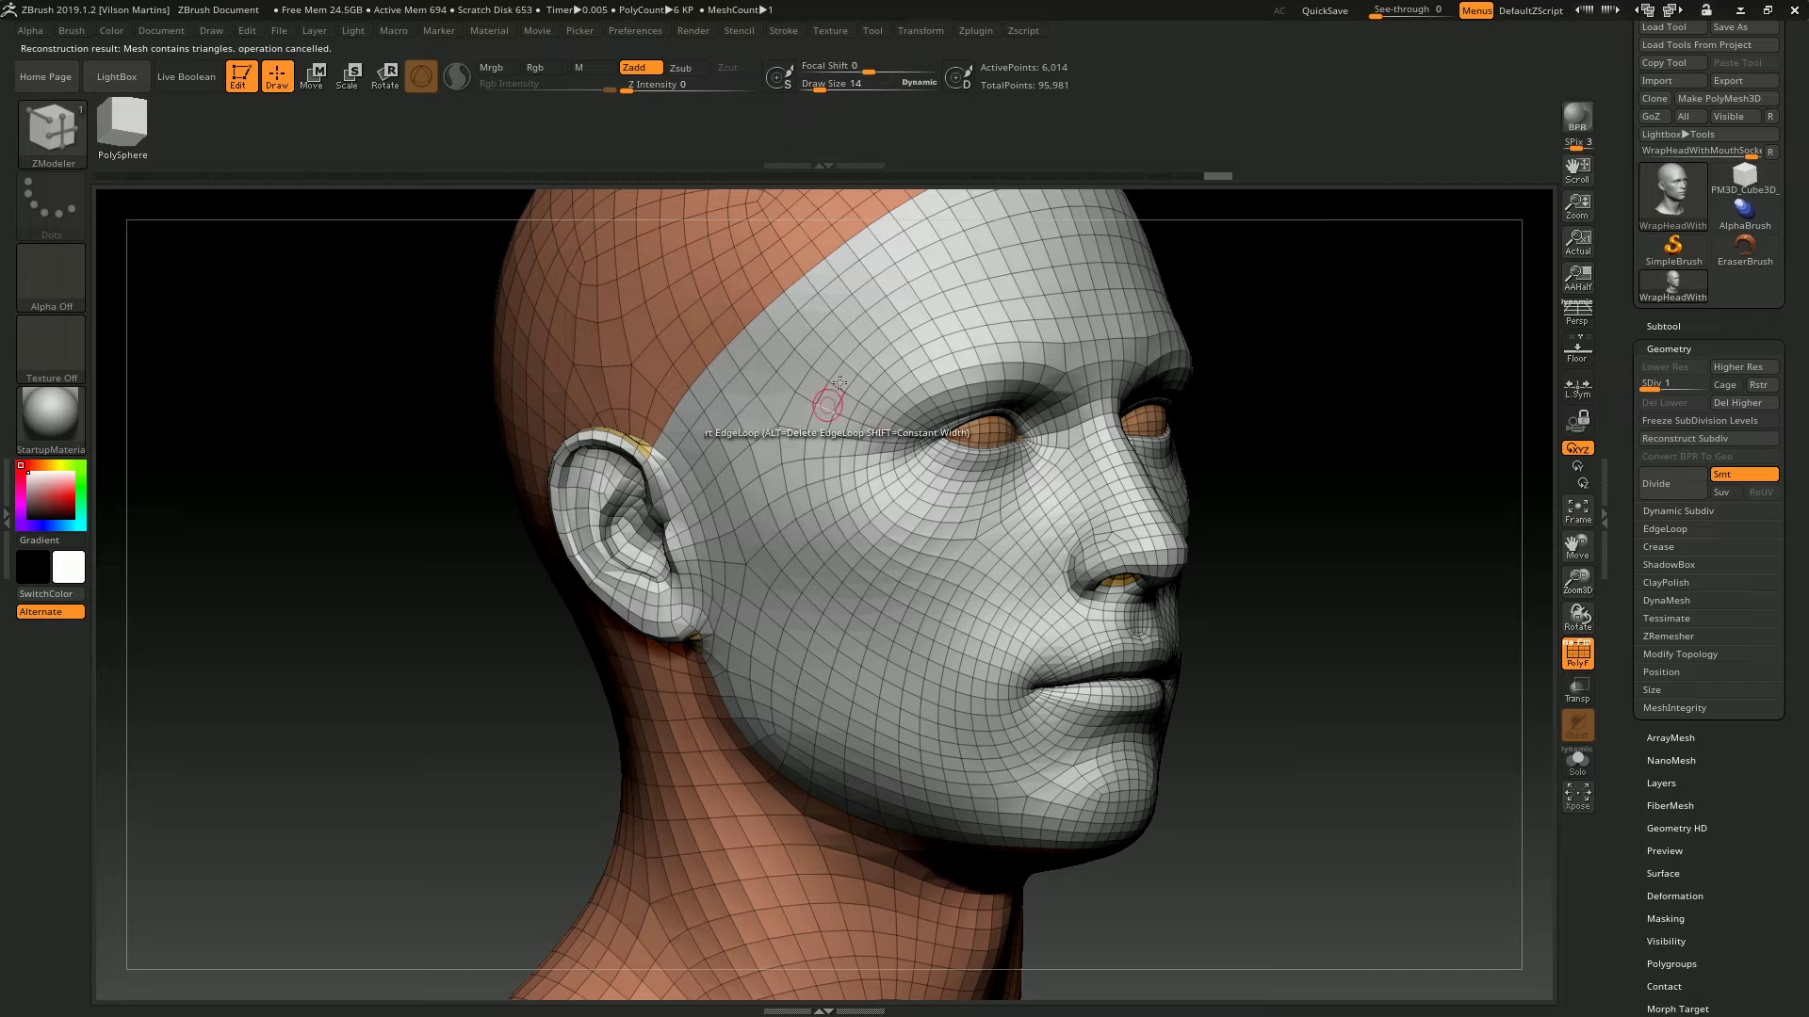
Switch back to the PM3D_Cube3D model and try to reconstruct a level below its base cube.
click(1672, 193)
click(1450, 142)
drag(1365, 309, 1160, 407)
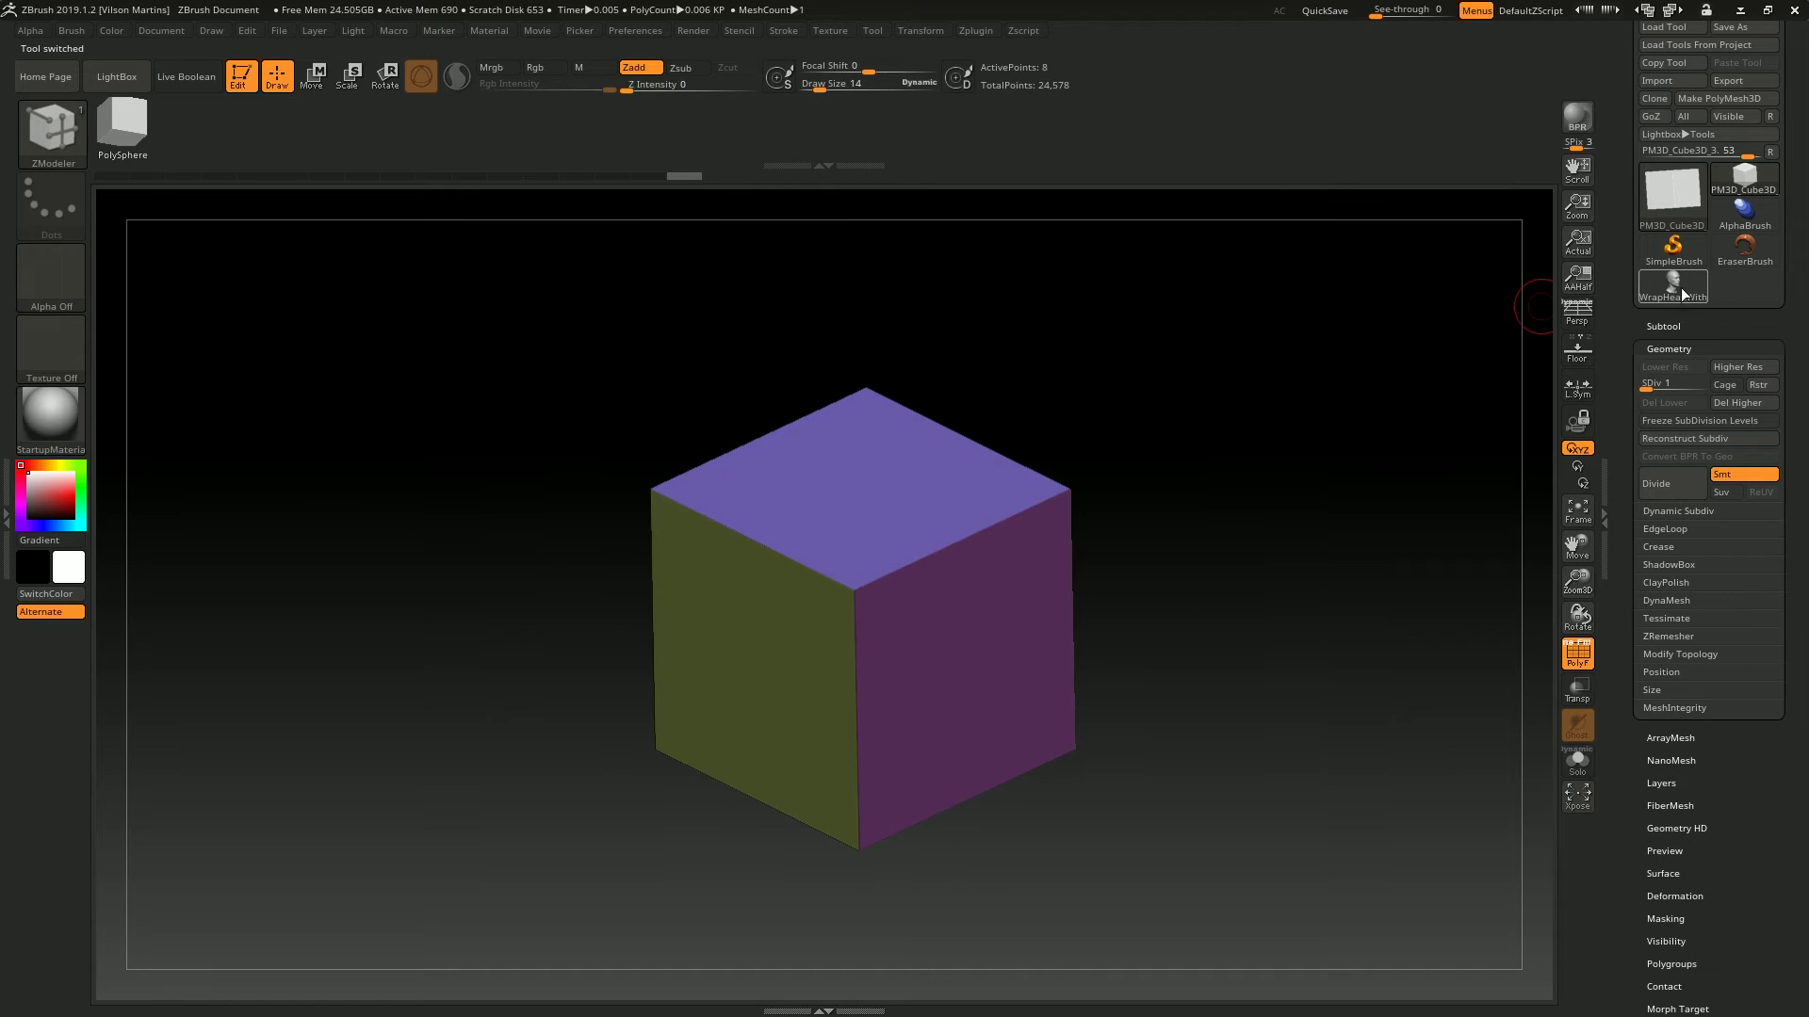
click(1673, 282)
drag(1285, 302, 1280, 350)
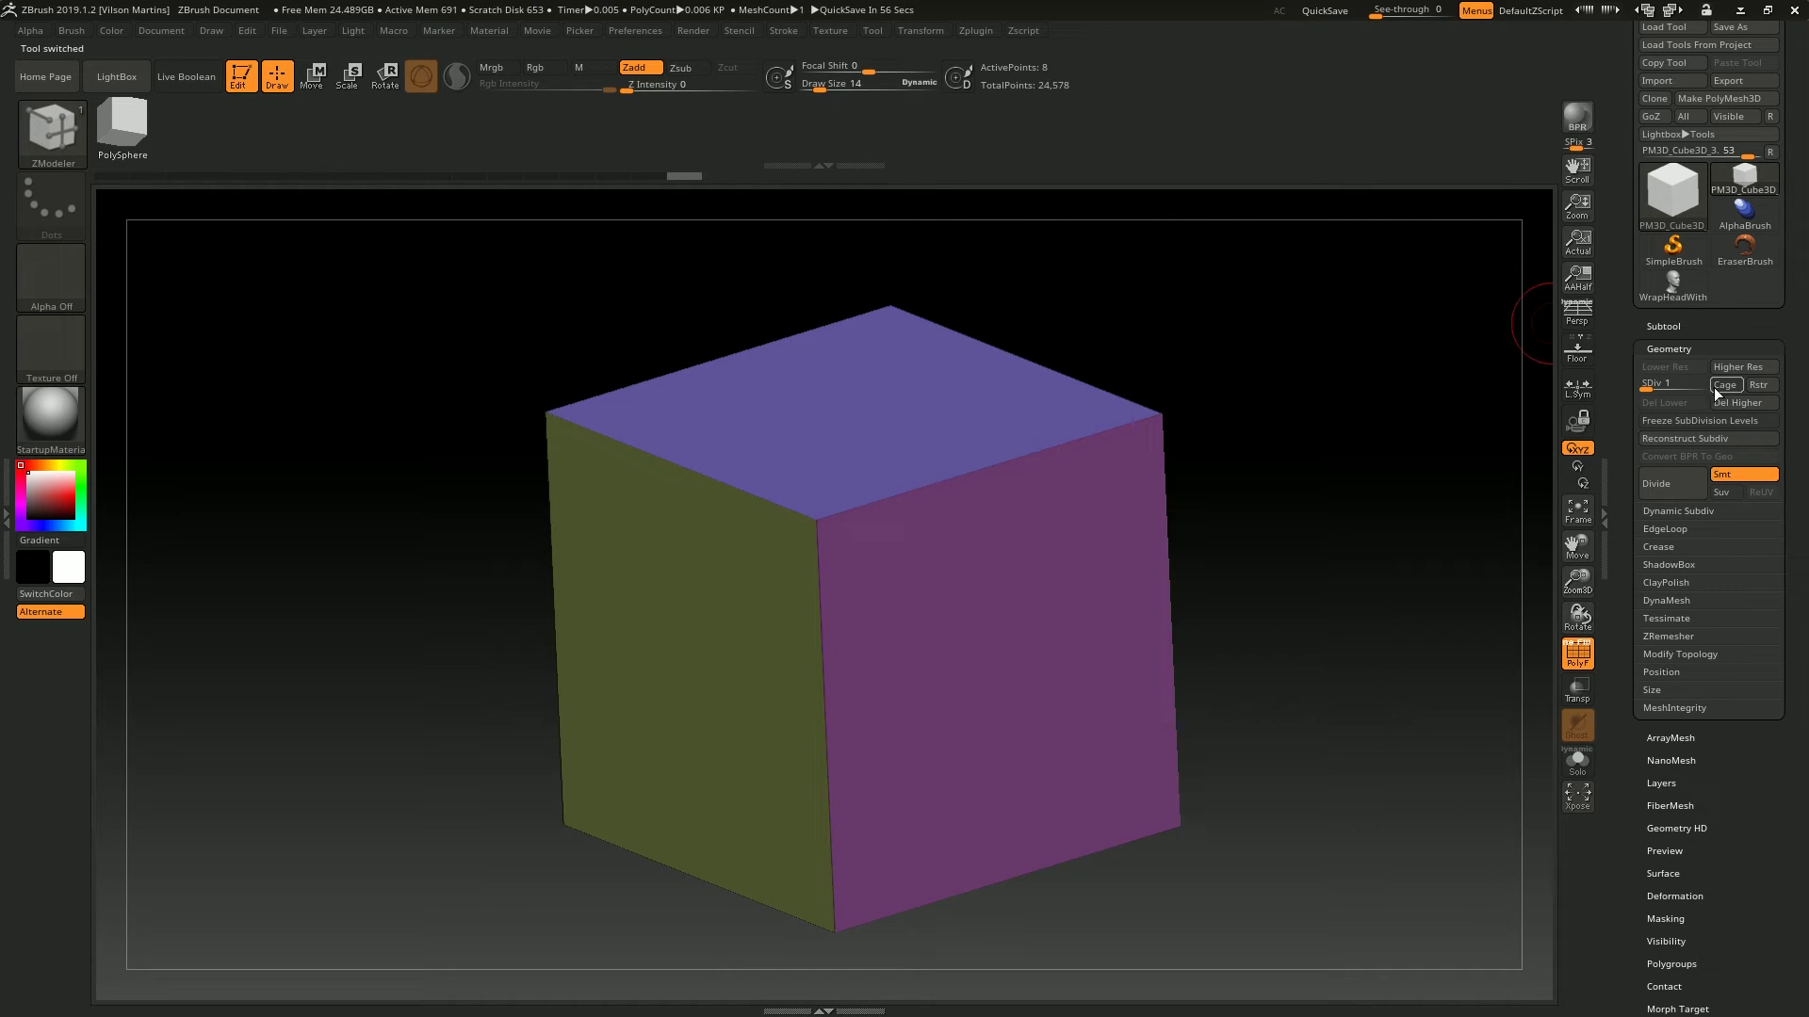
click(1681, 439)
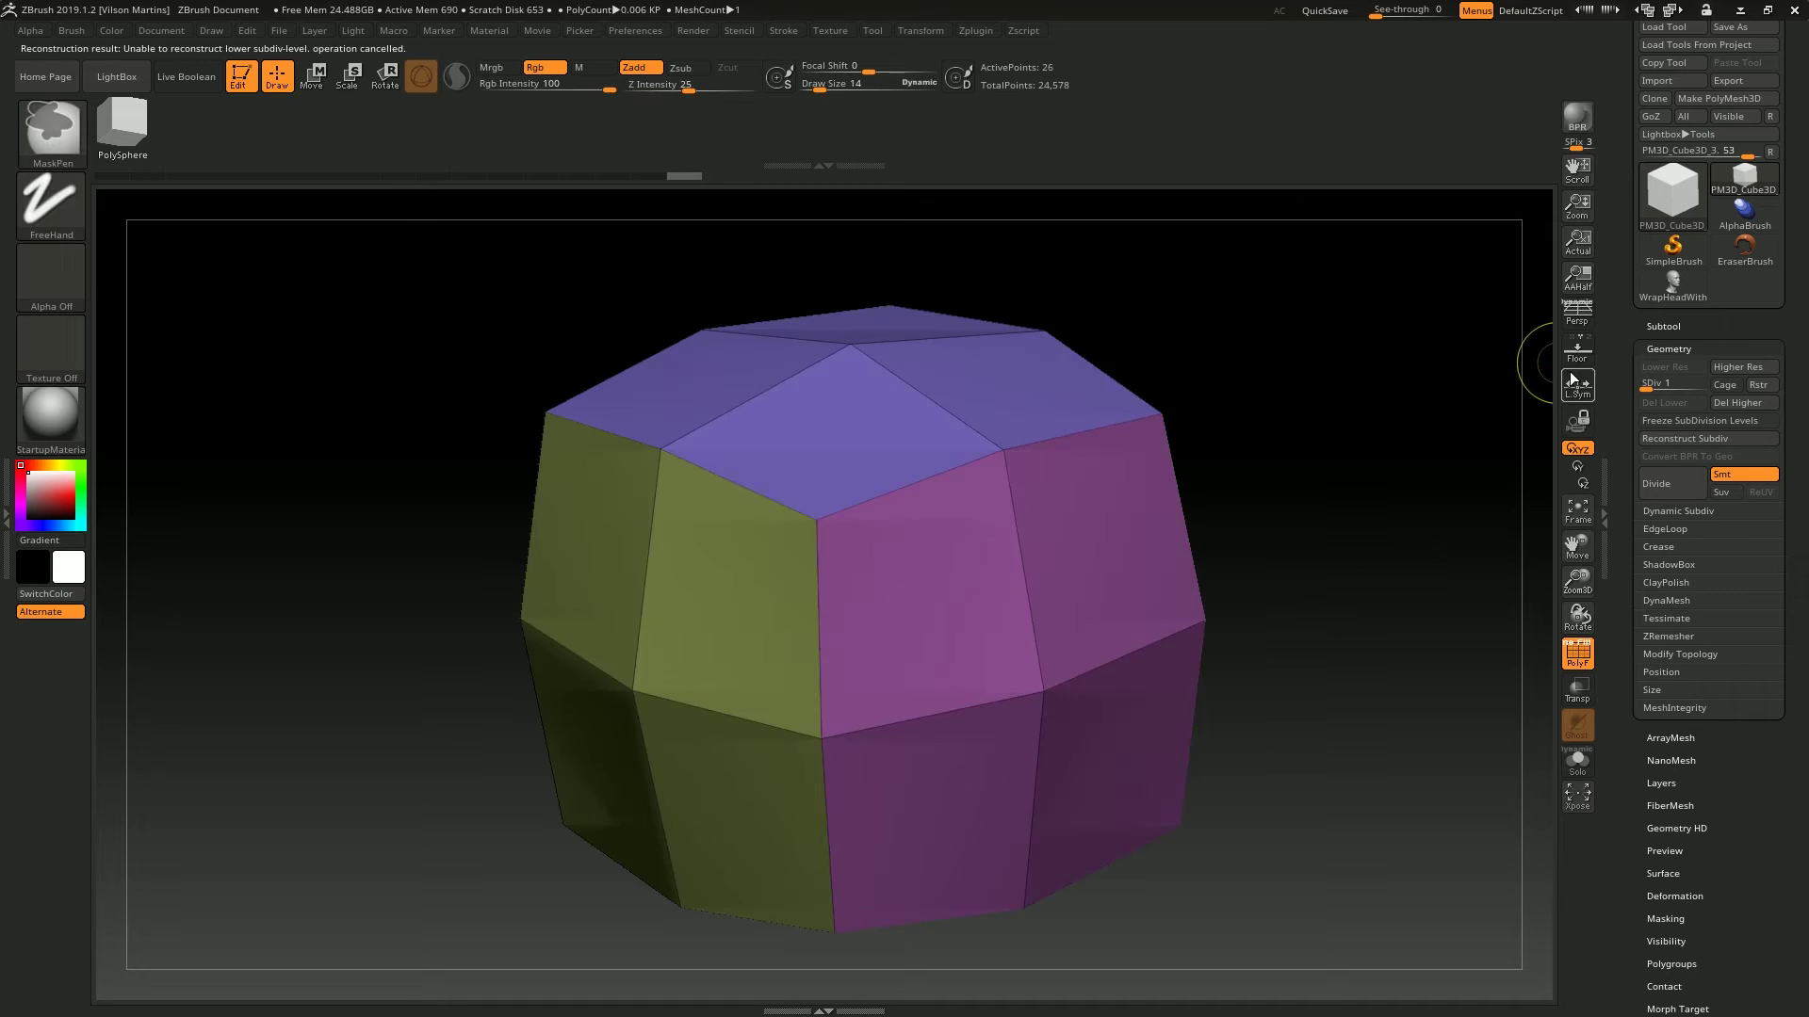
Return the cube to SDiv 6 and locate the Convert BPR To Geo option.
key(d)
key(d)
click(1680, 408)
click(1691, 420)
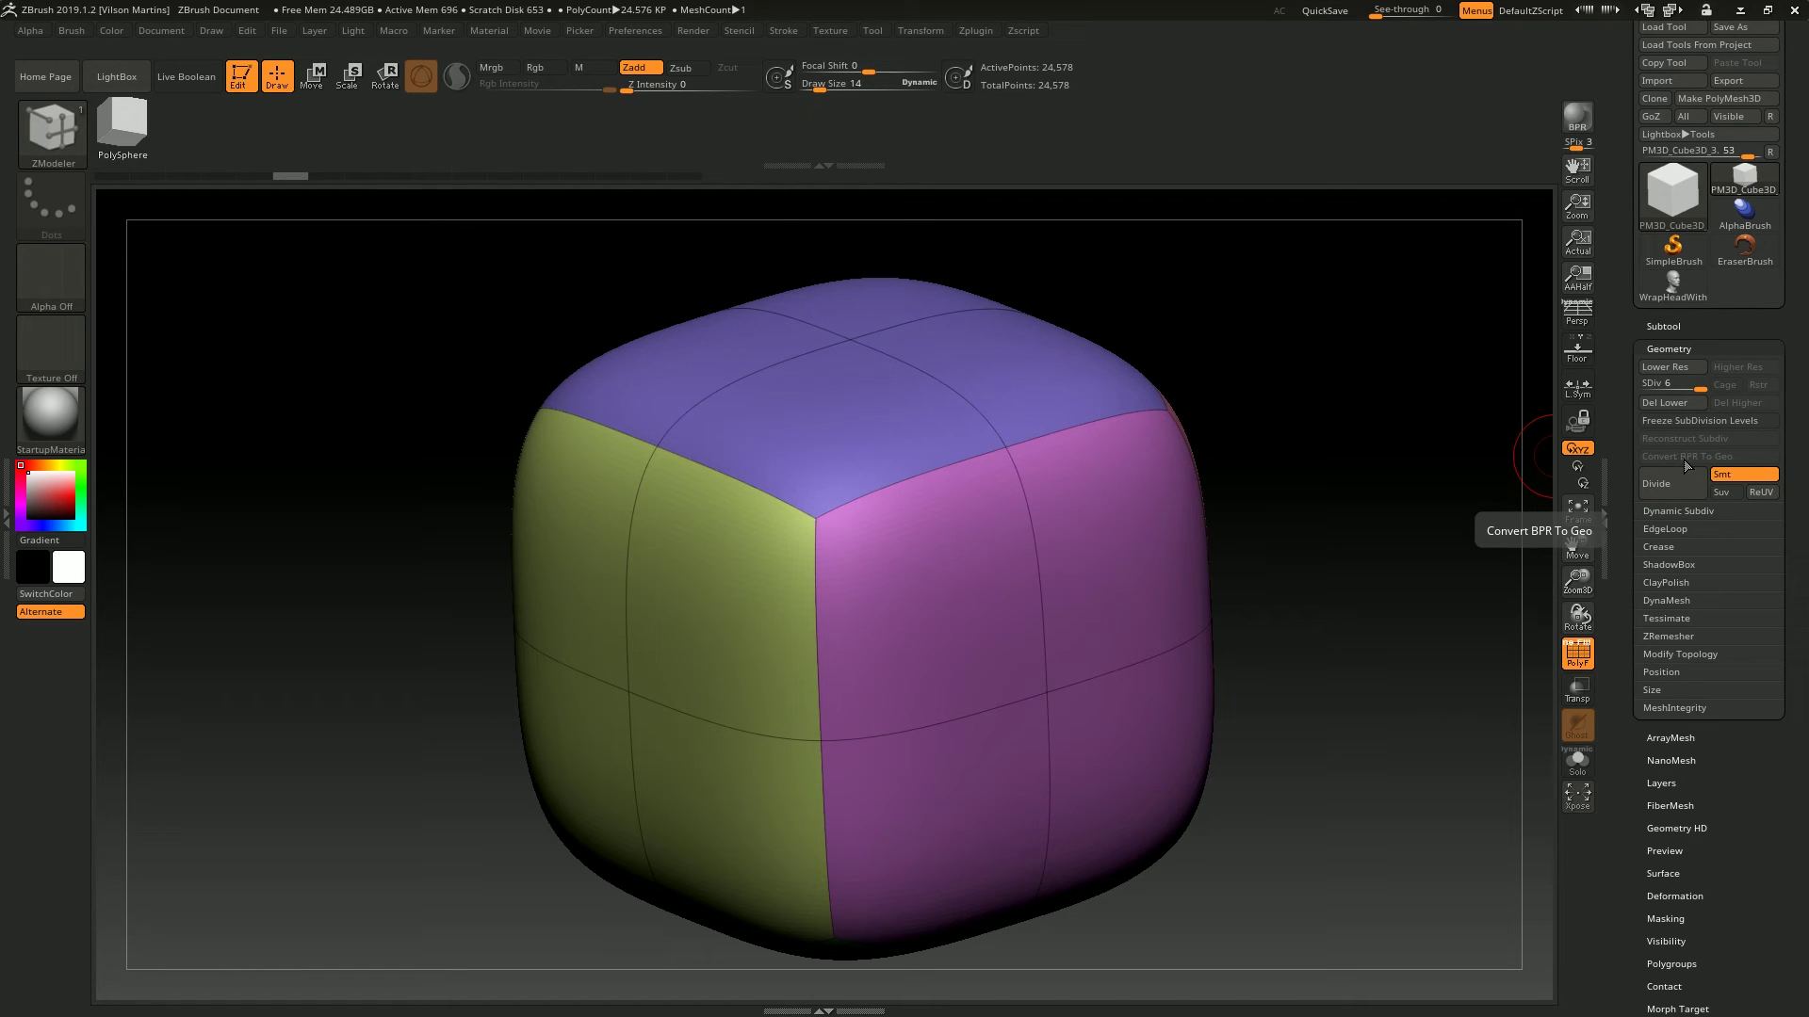
click(1689, 461)
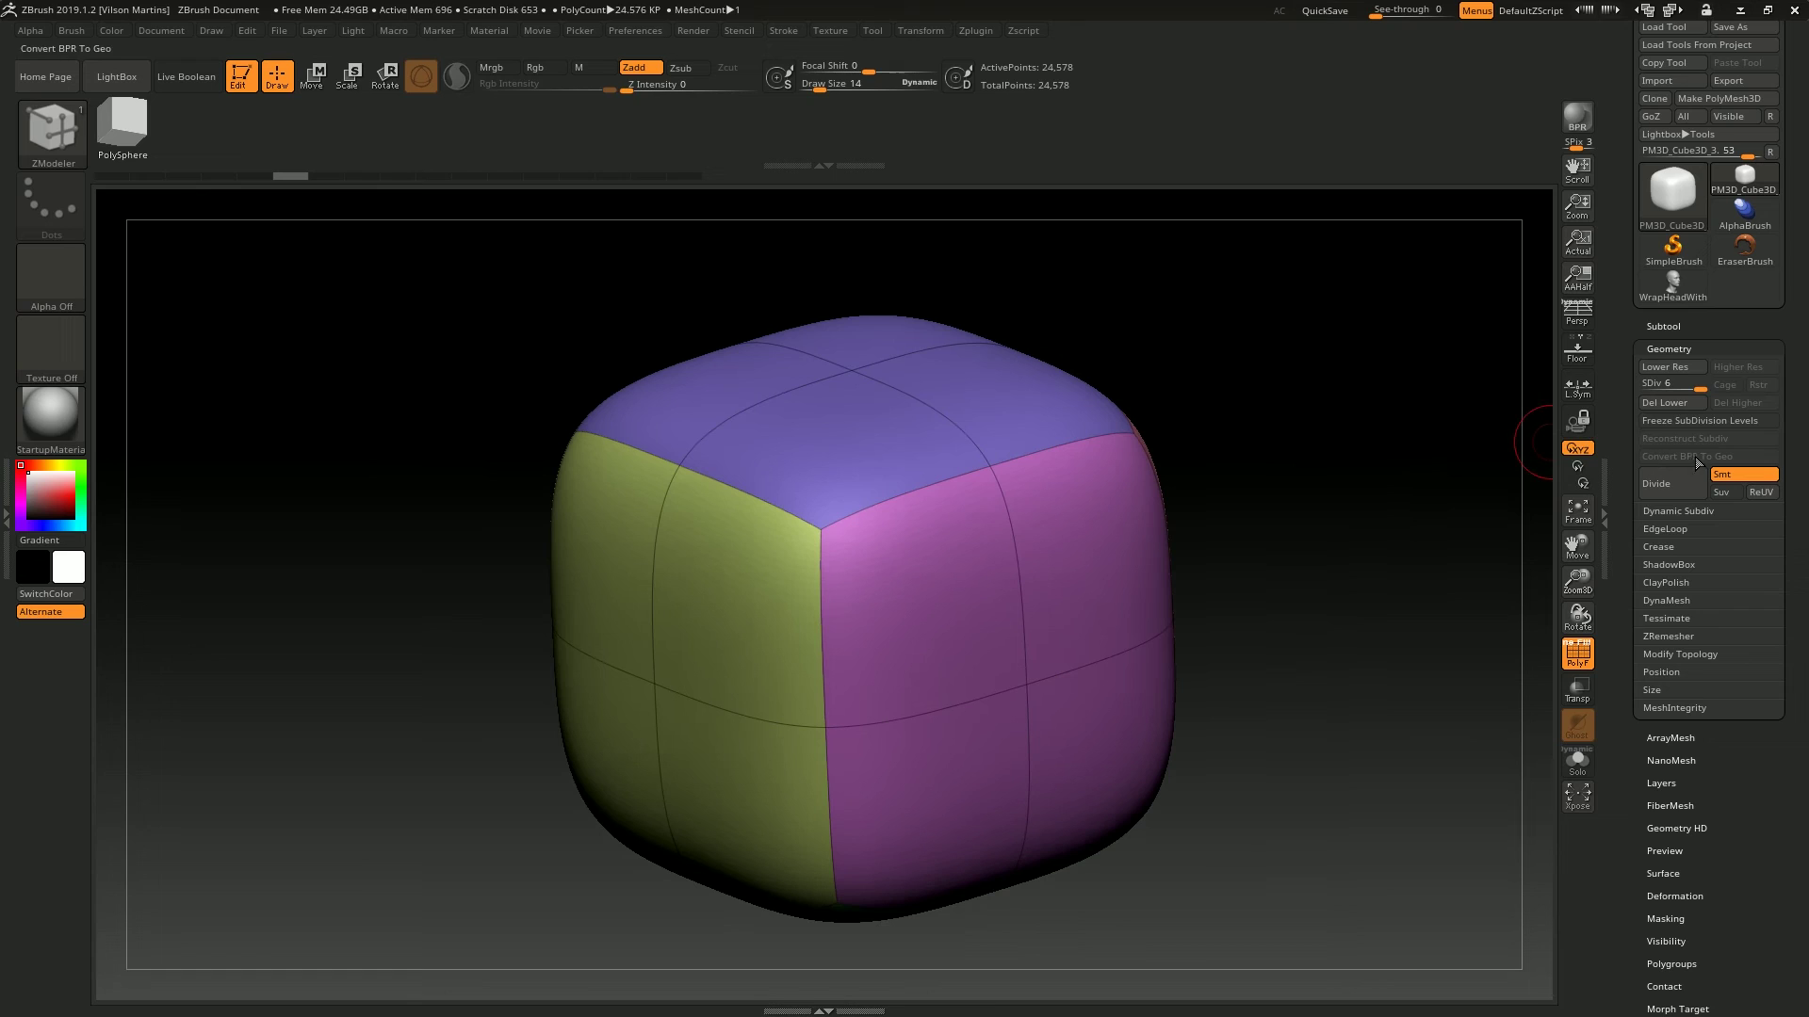
drag(1294, 458, 1280, 454)
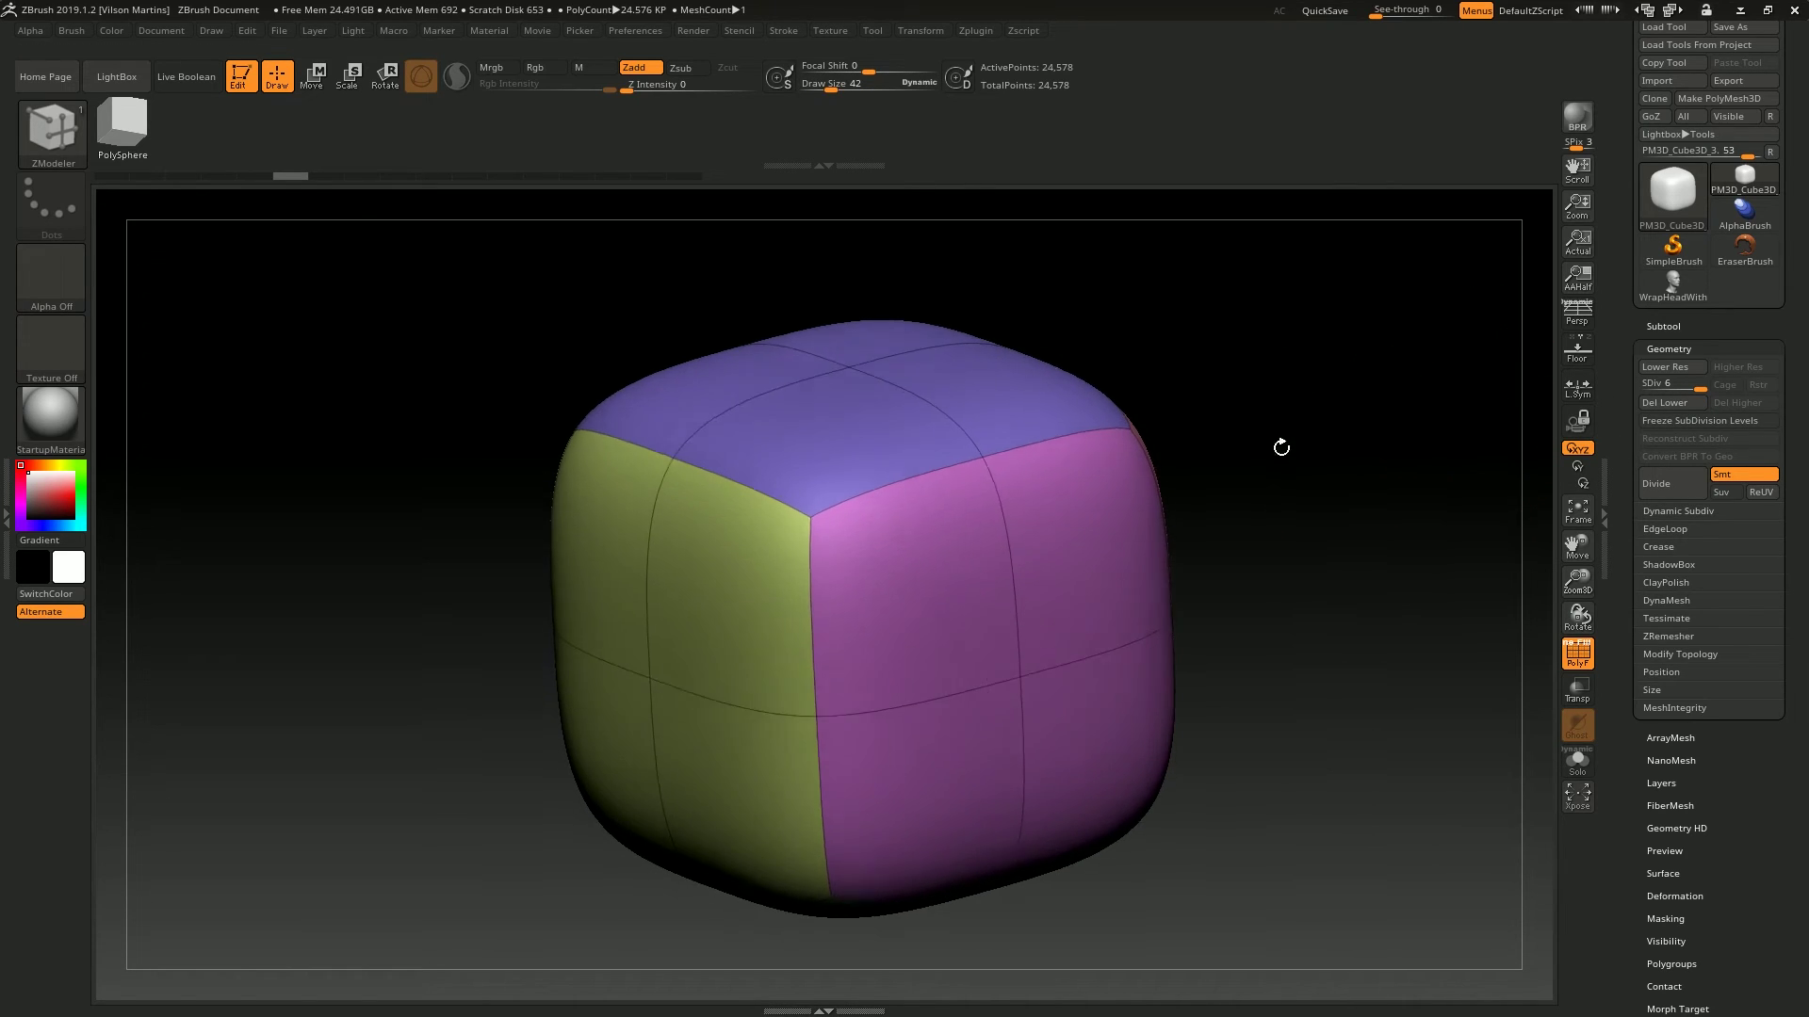
drag(1409, 452, 1352, 406)
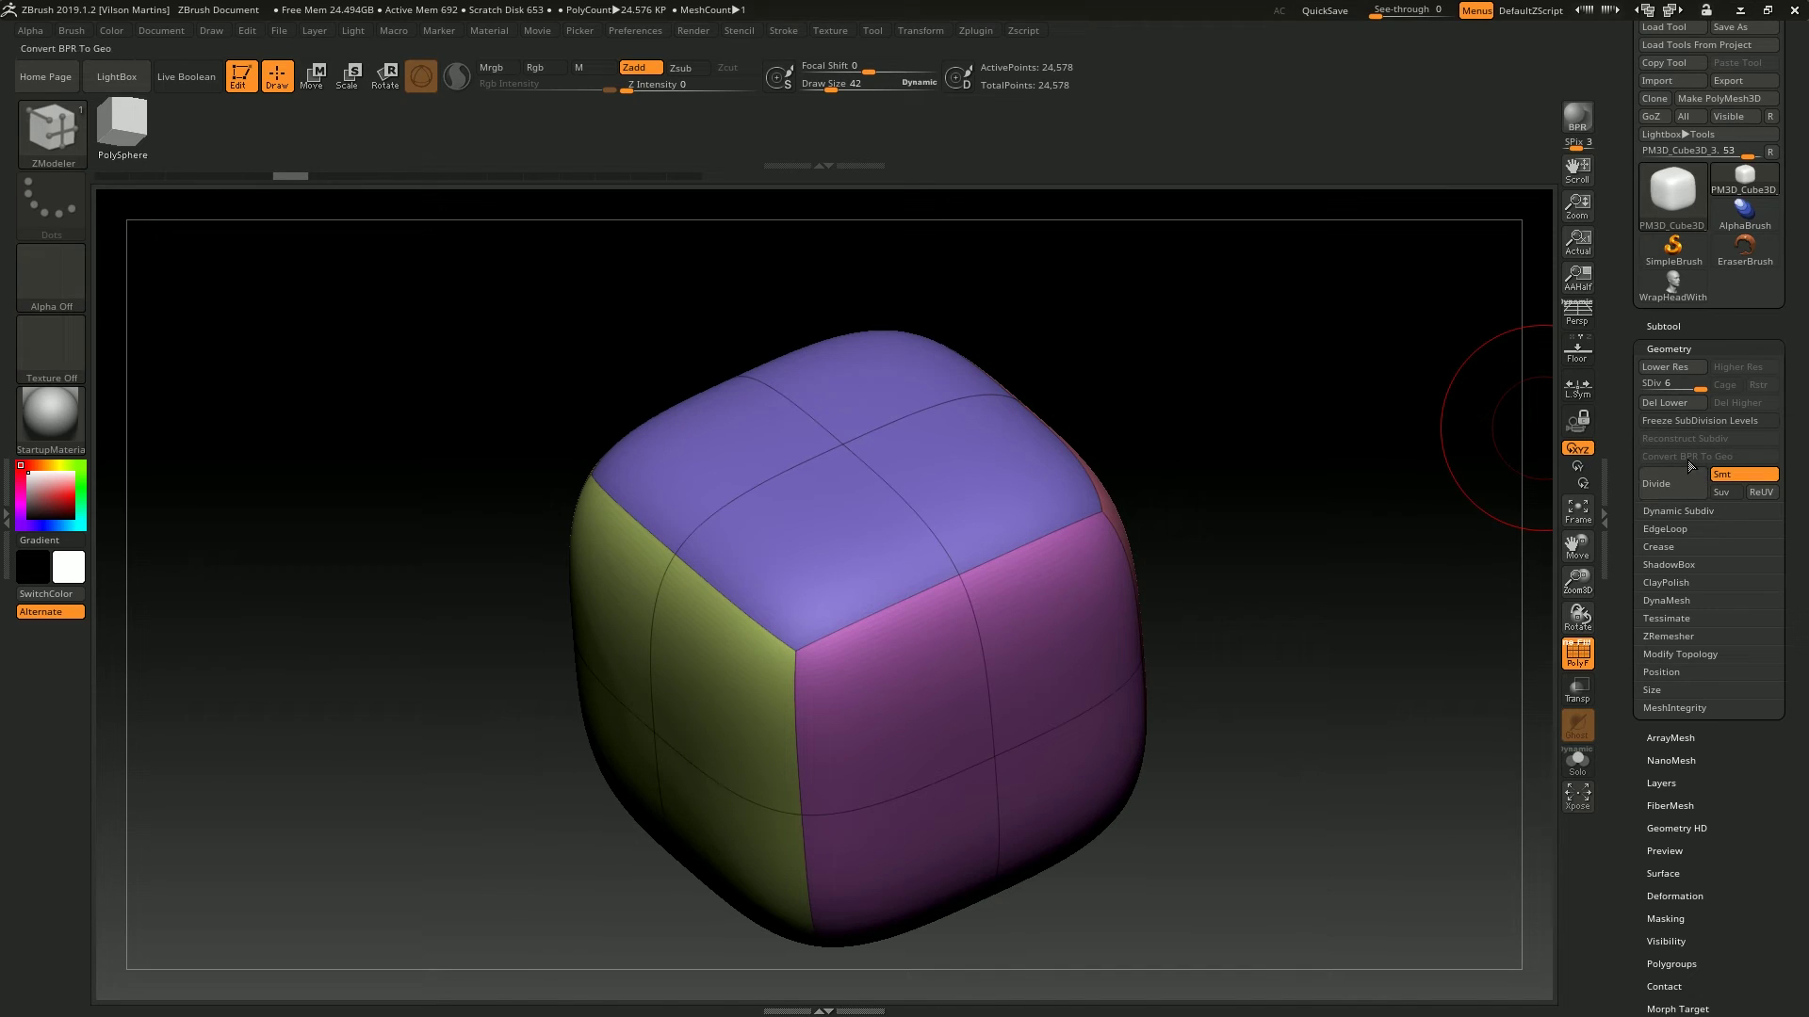
Mask a round patch on the cube's corner and preview FiberMesh fibers growing from it.
click(1046, 518)
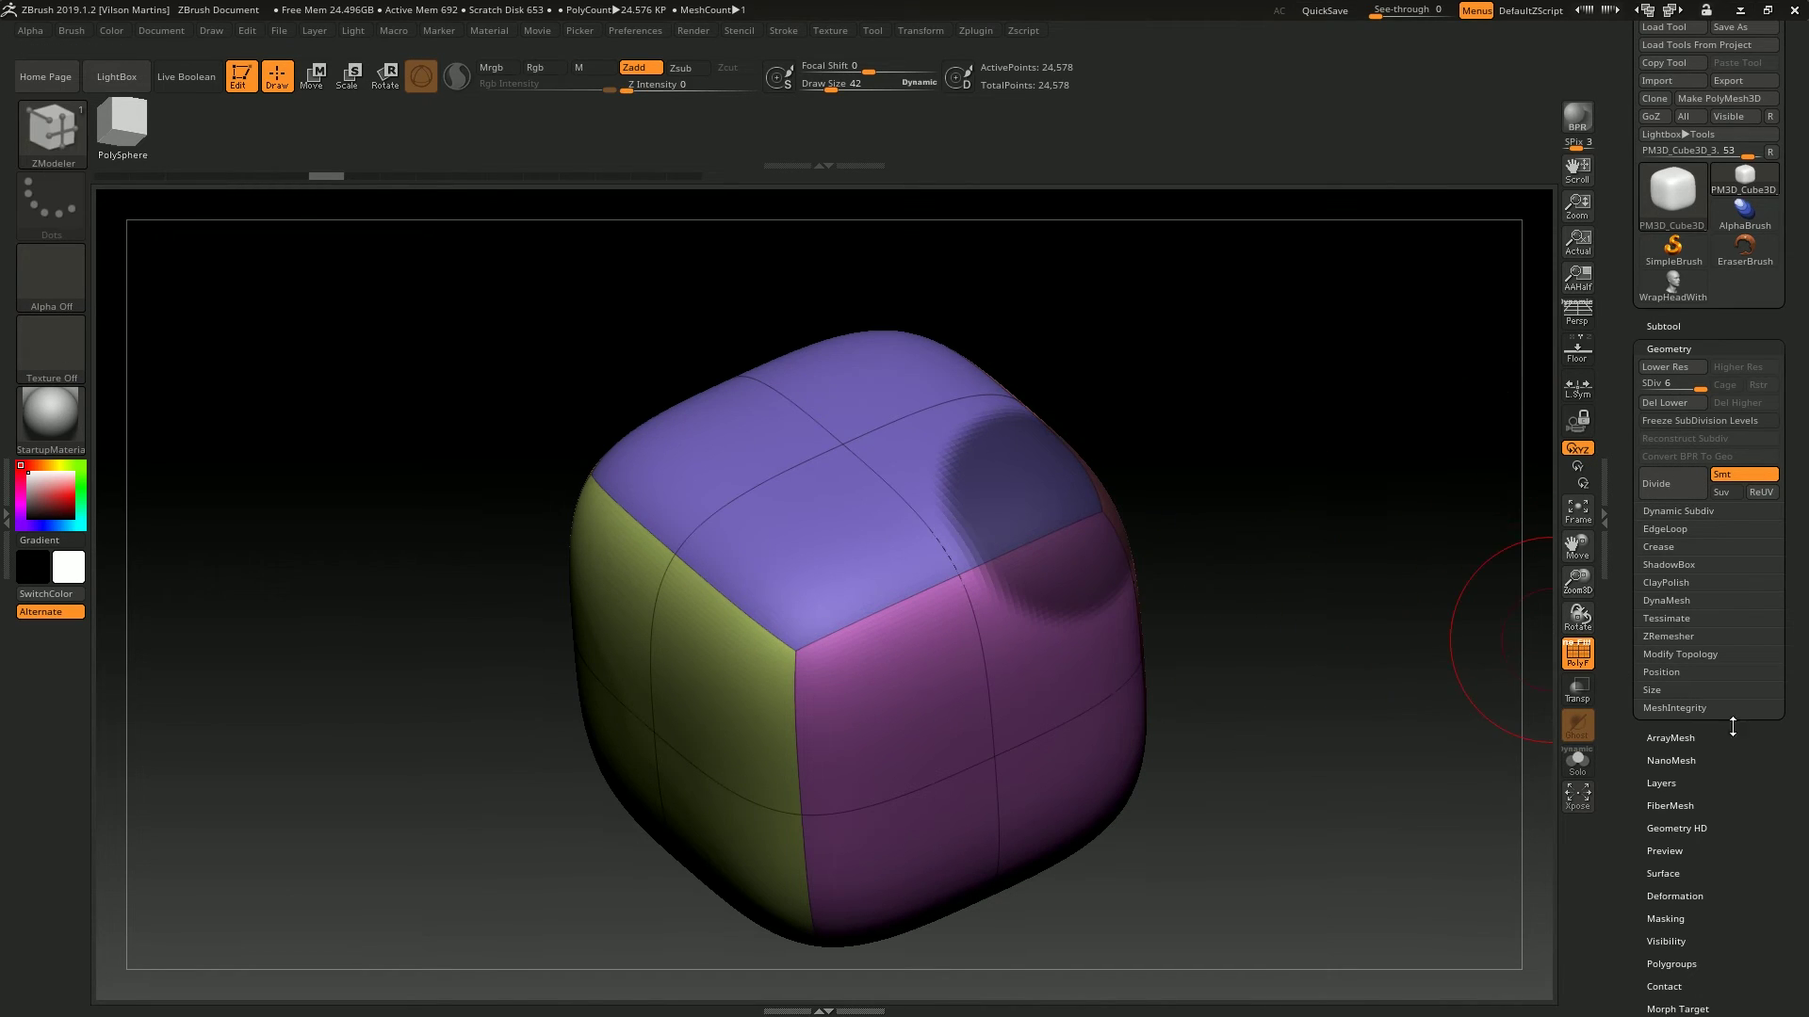
scroll(1722, 721, down, 2)
scroll(1716, 711, down, 2)
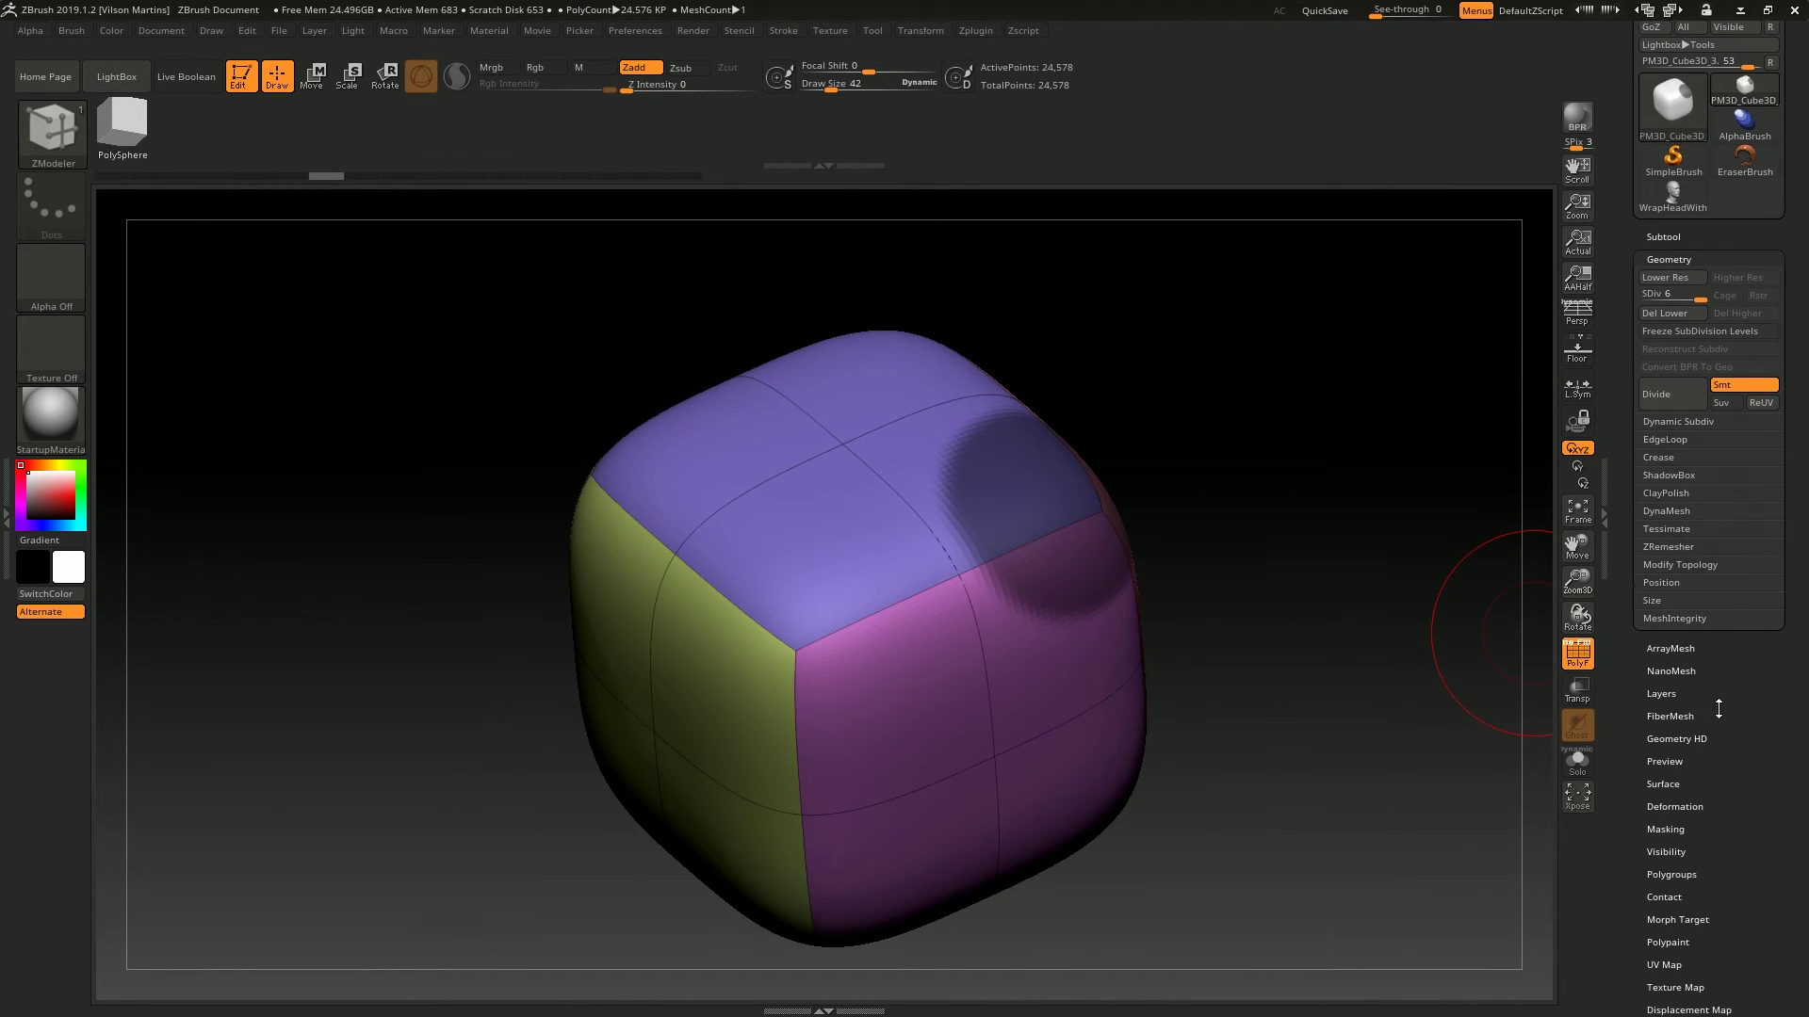
click(1715, 714)
click(1677, 402)
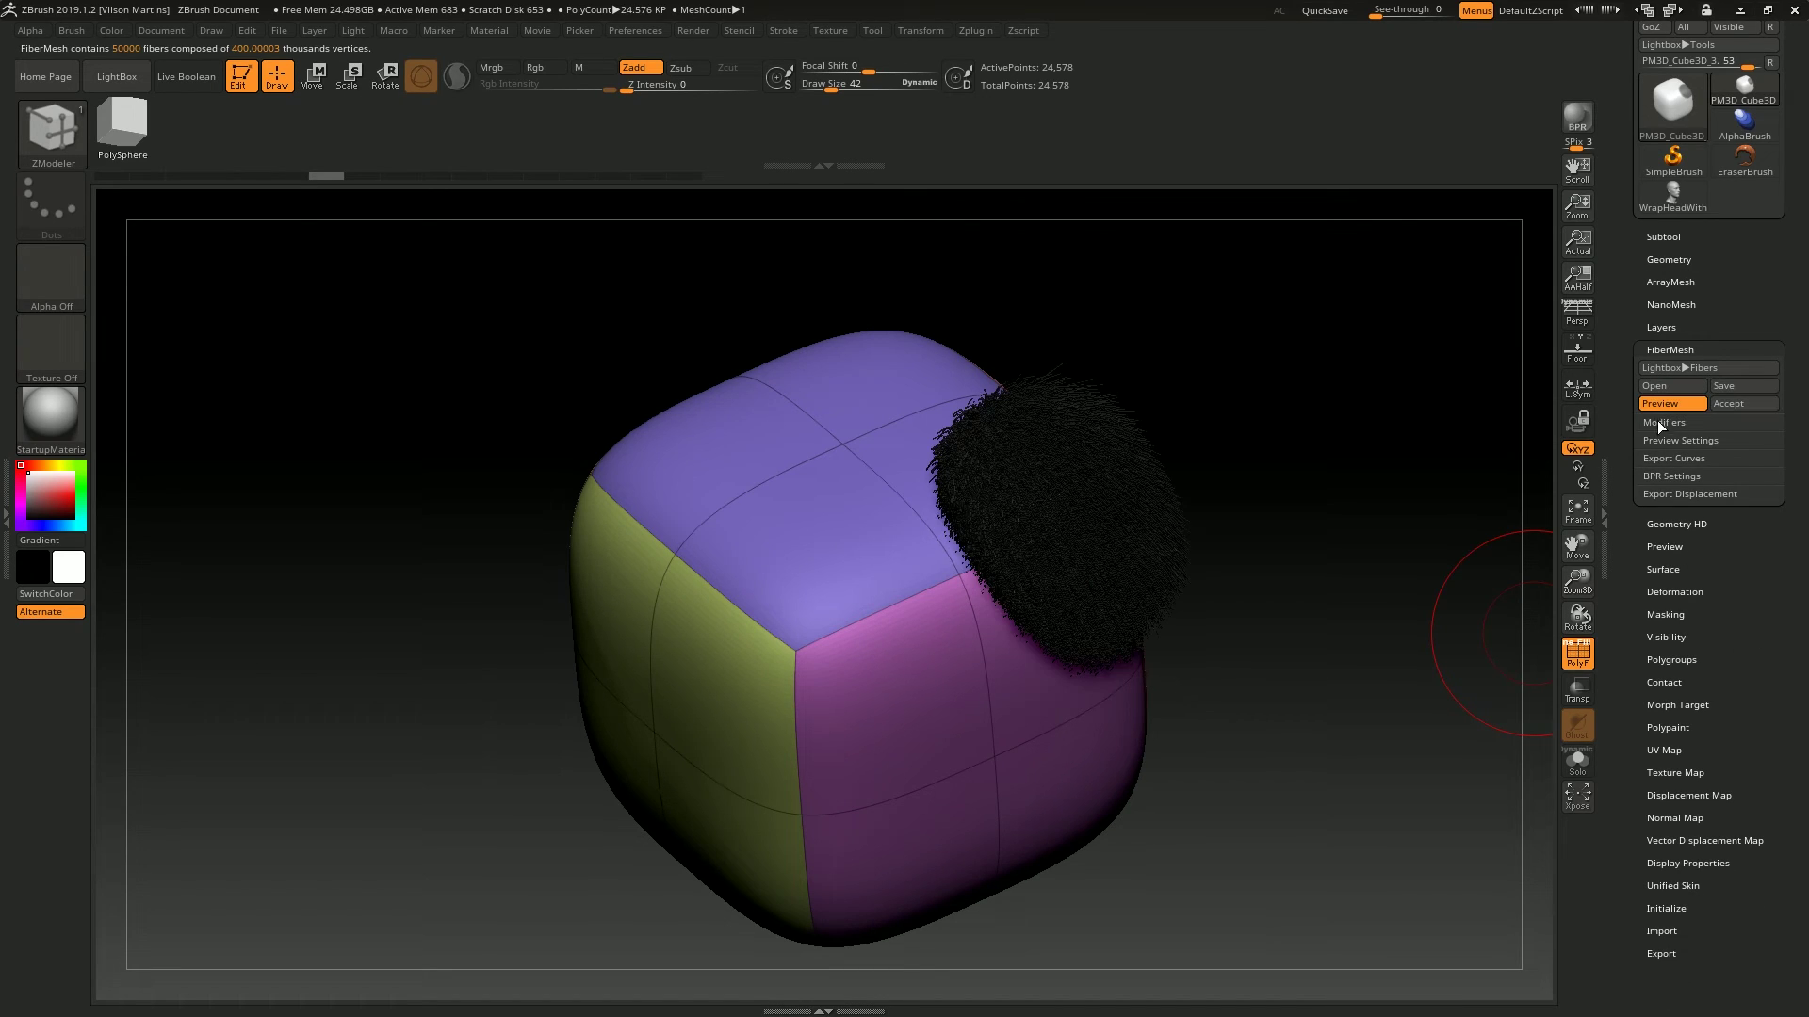
Set the FiberMesh MaxFibers modifier to about 2.29 and accept the fibers as a subtool.
click(1687, 421)
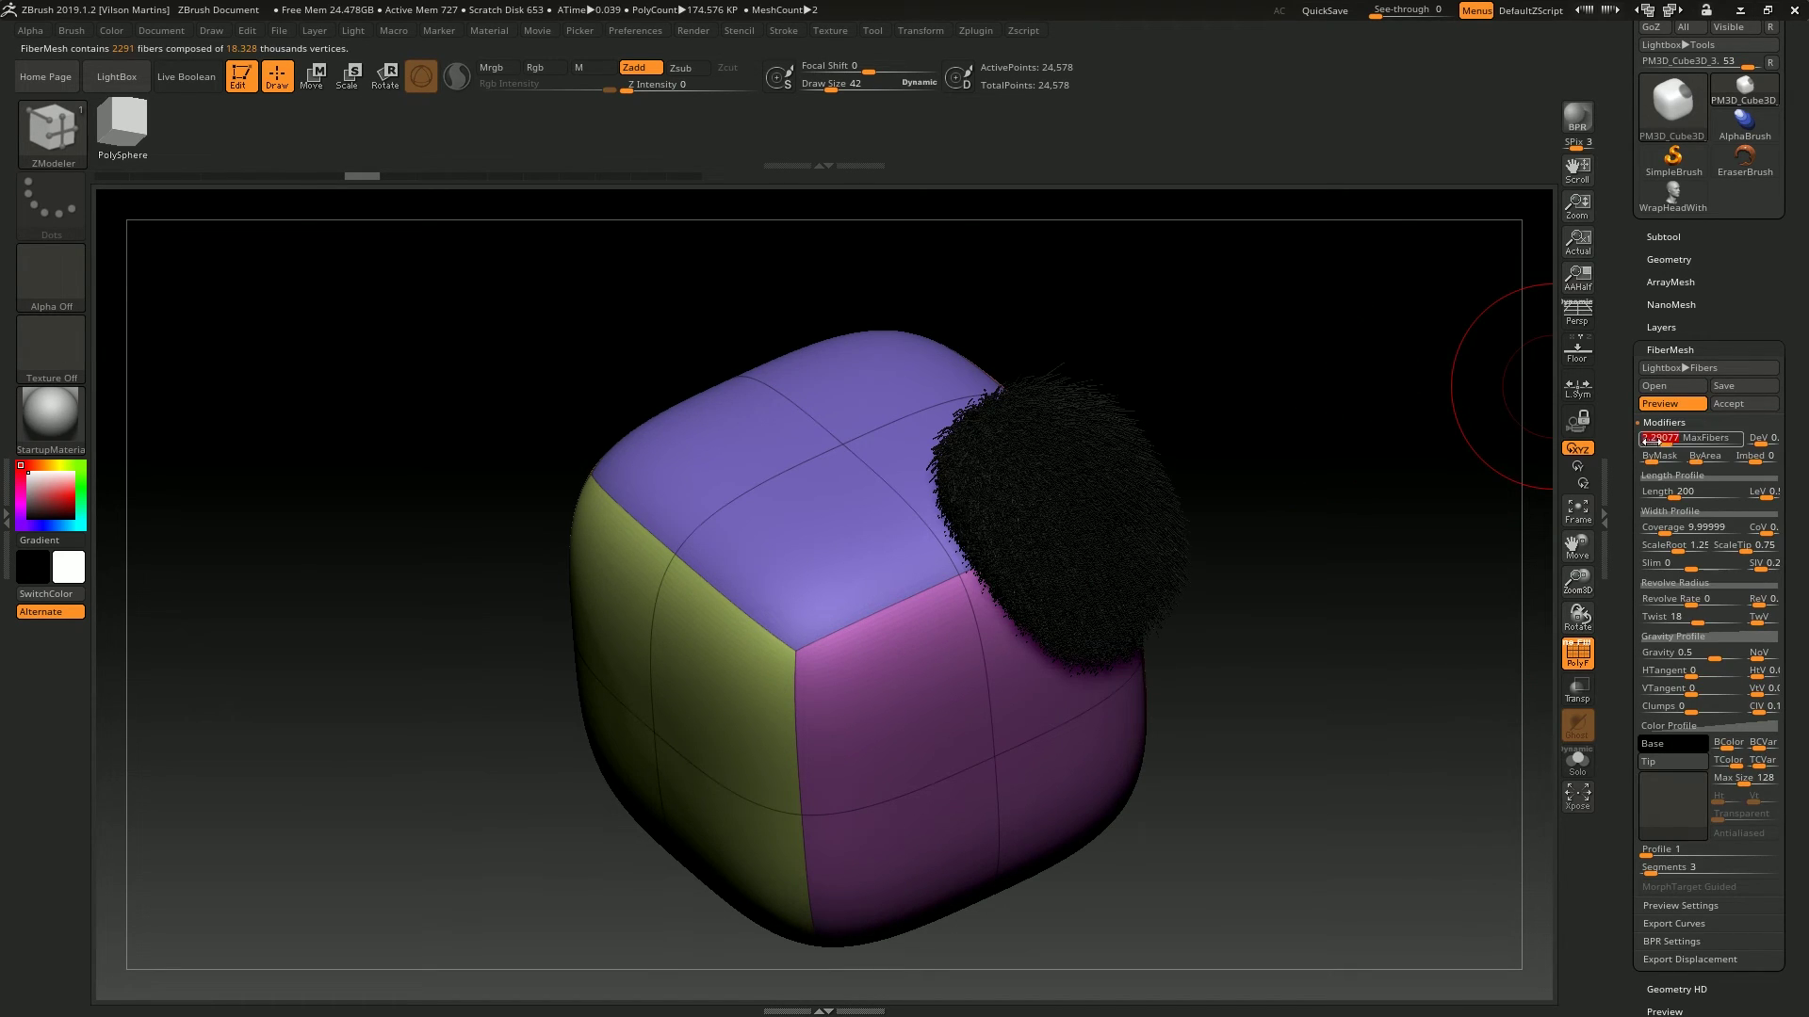
click(1743, 403)
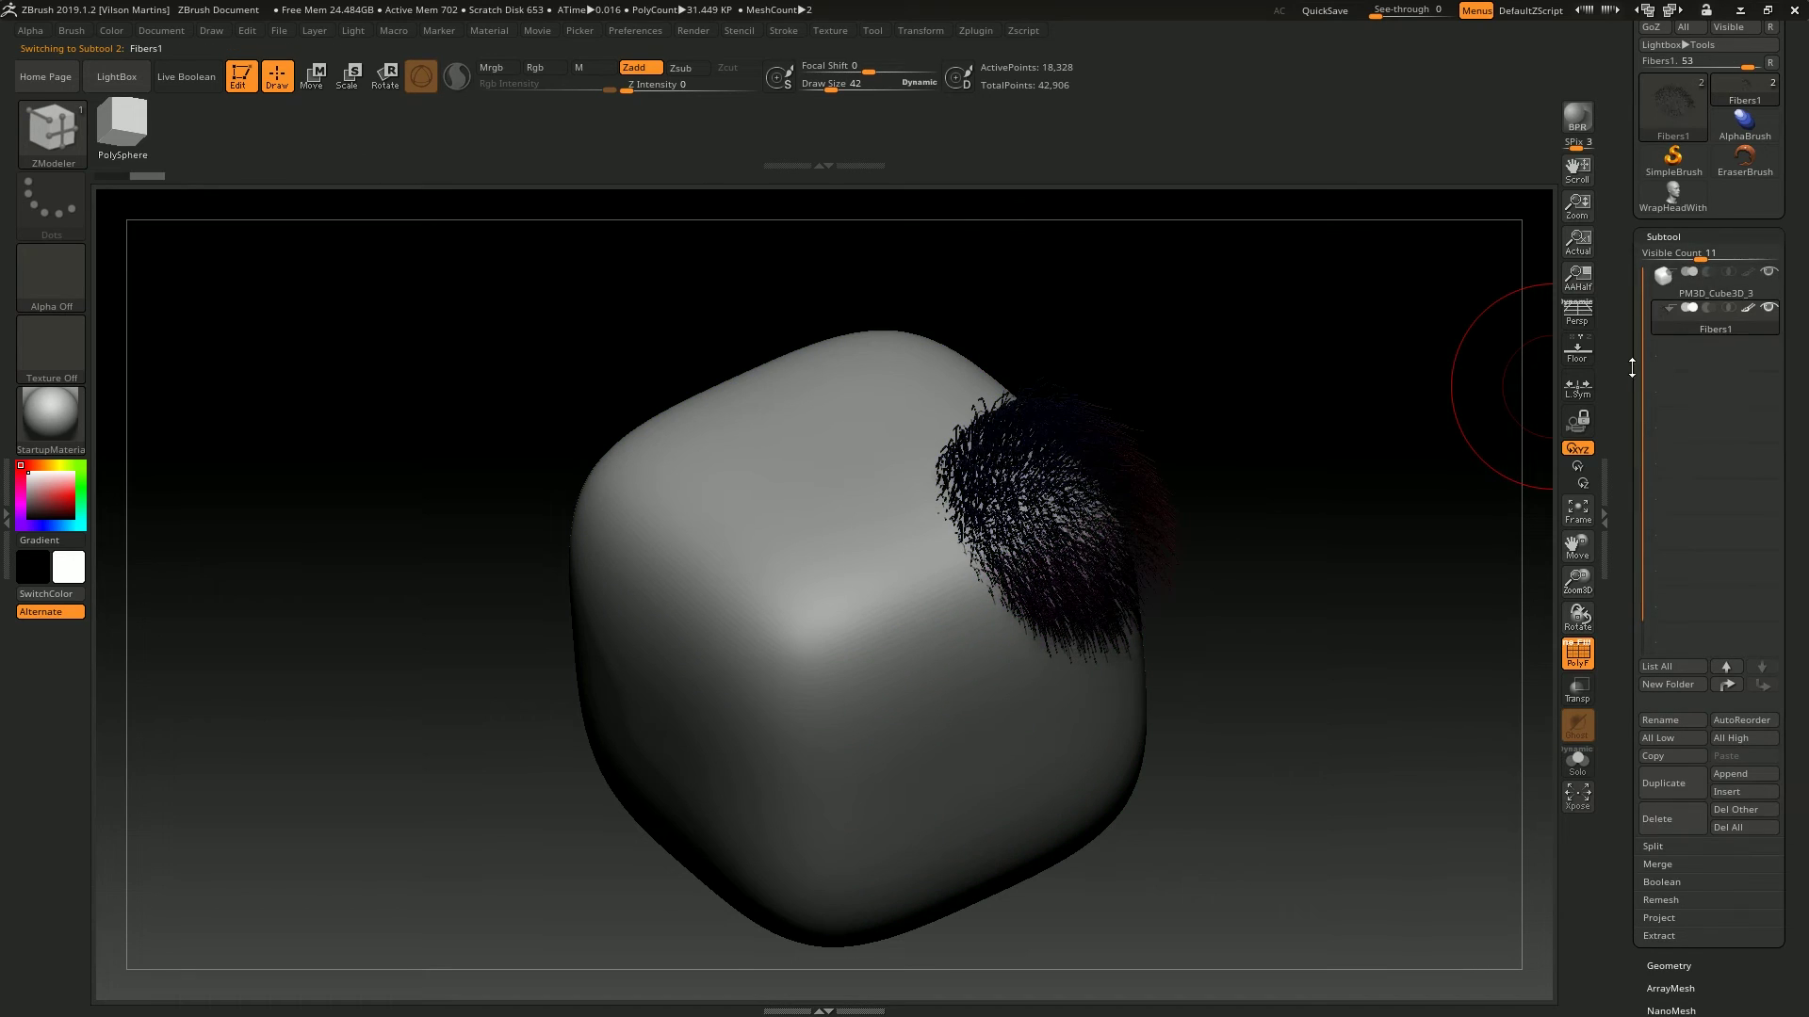
drag(1428, 372, 1279, 379)
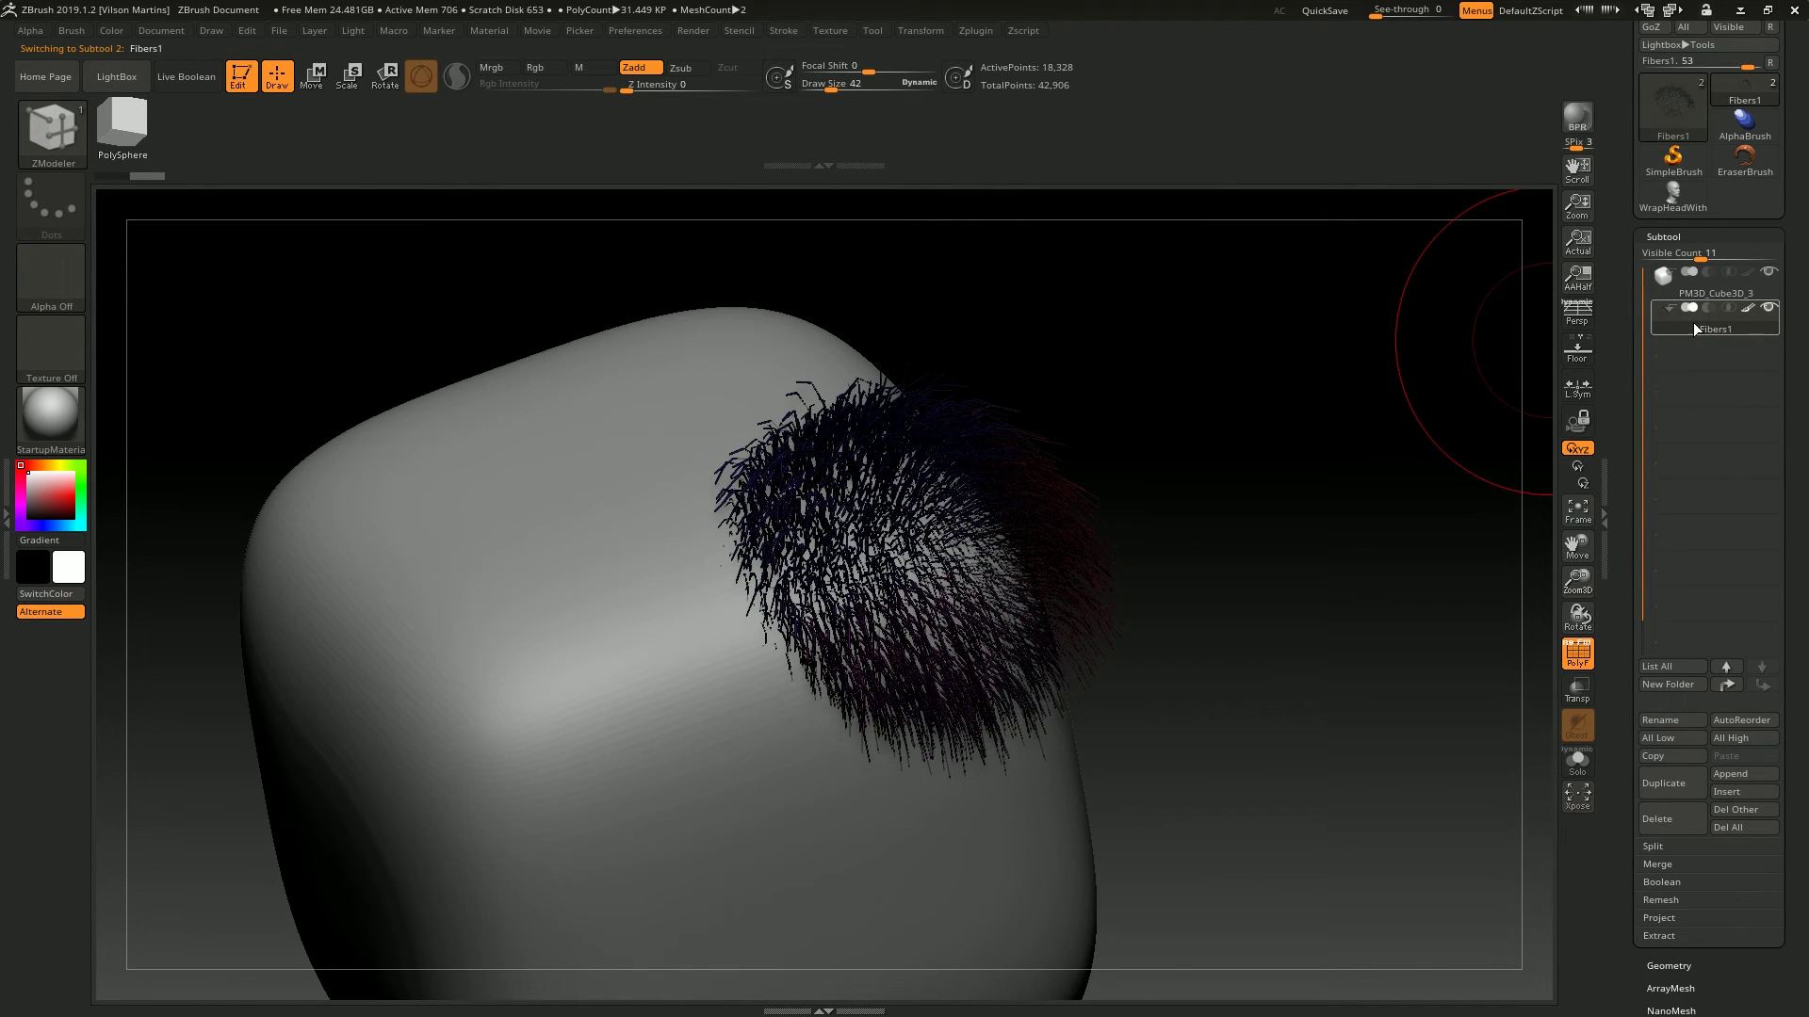
Compare the Geometry options, especially Convert BPR To Geo, between the Fibers1 subtool and the PM3D_Cube3D_3 subtool.
click(1662, 236)
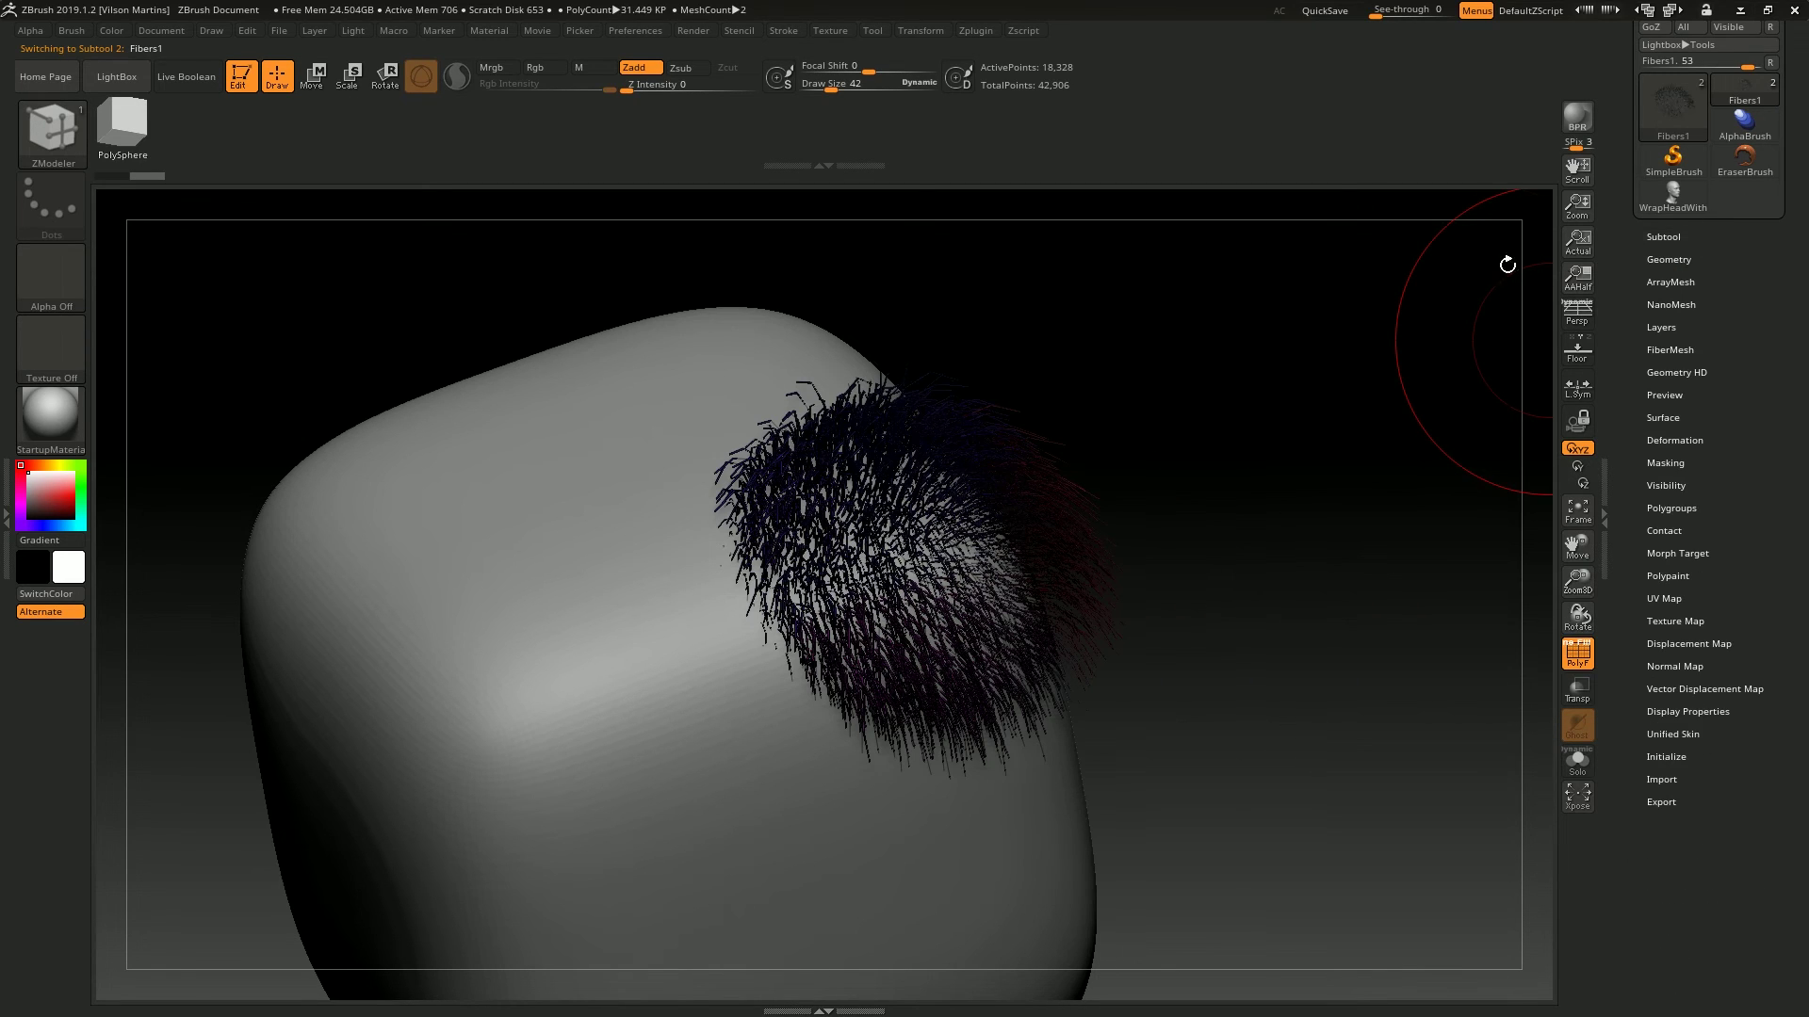
drag(1231, 352, 1491, 356)
click(1669, 259)
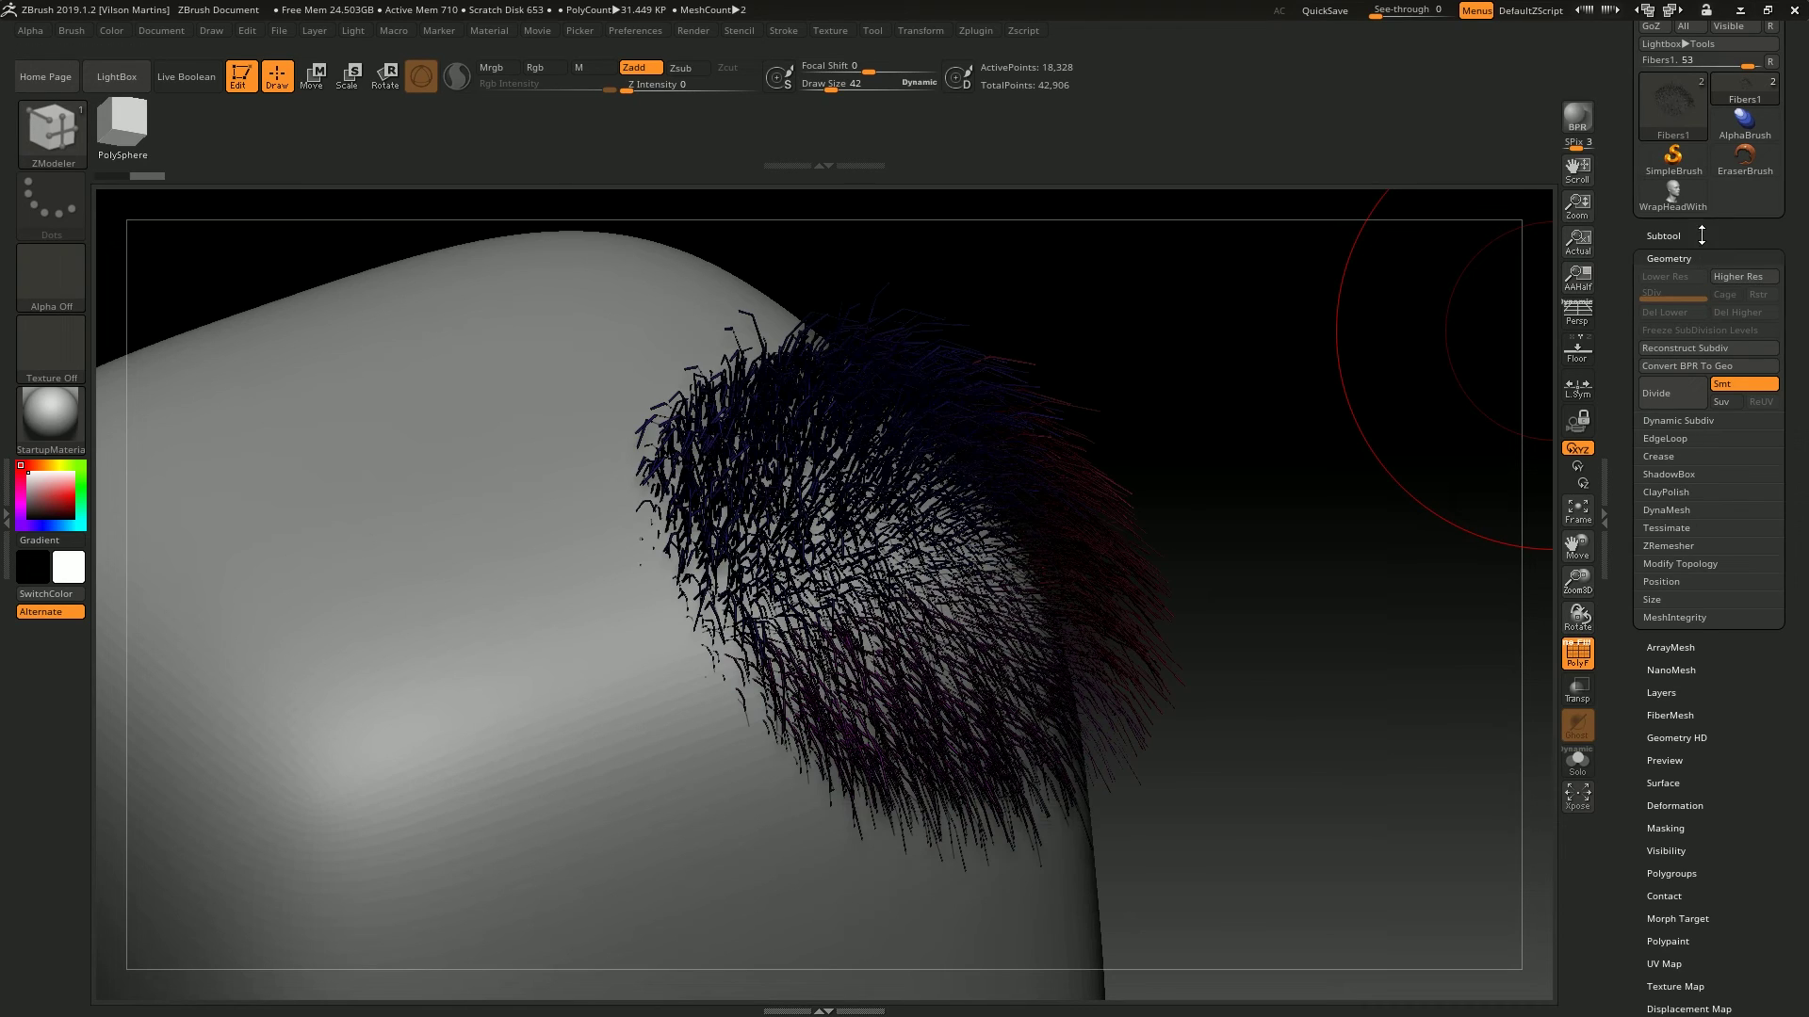
click(1691, 237)
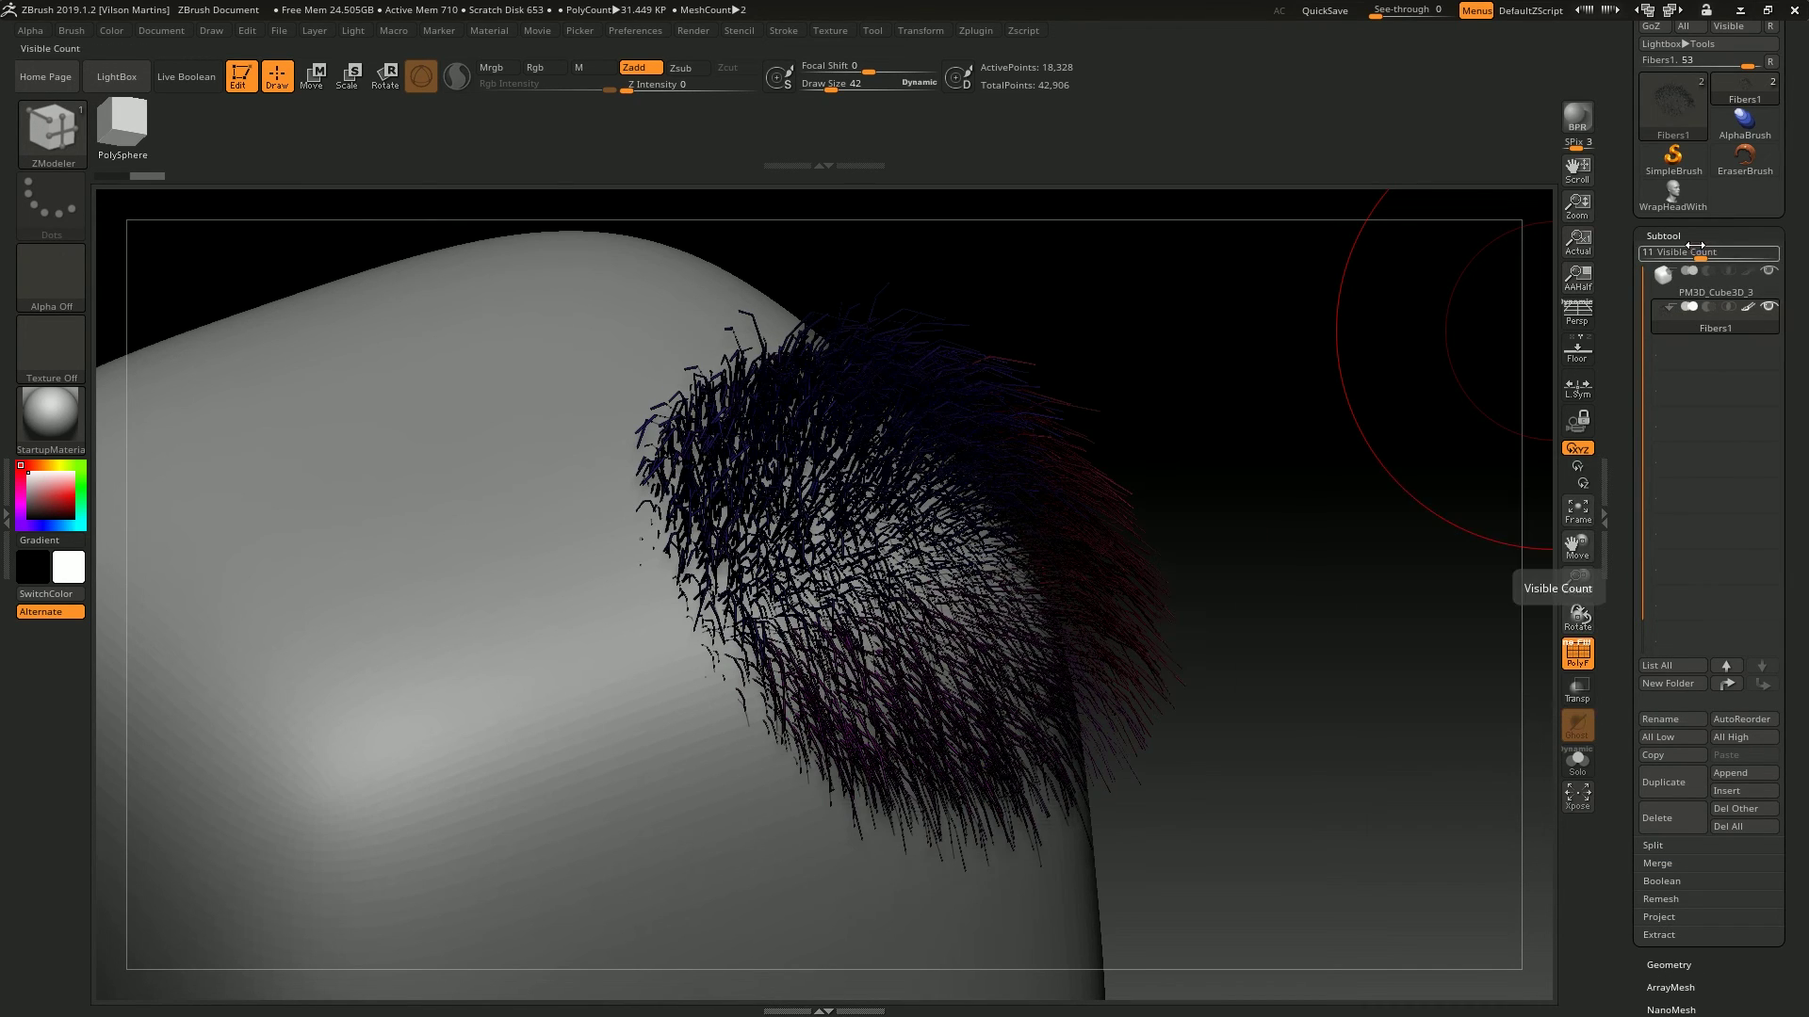
click(1665, 237)
click(1687, 260)
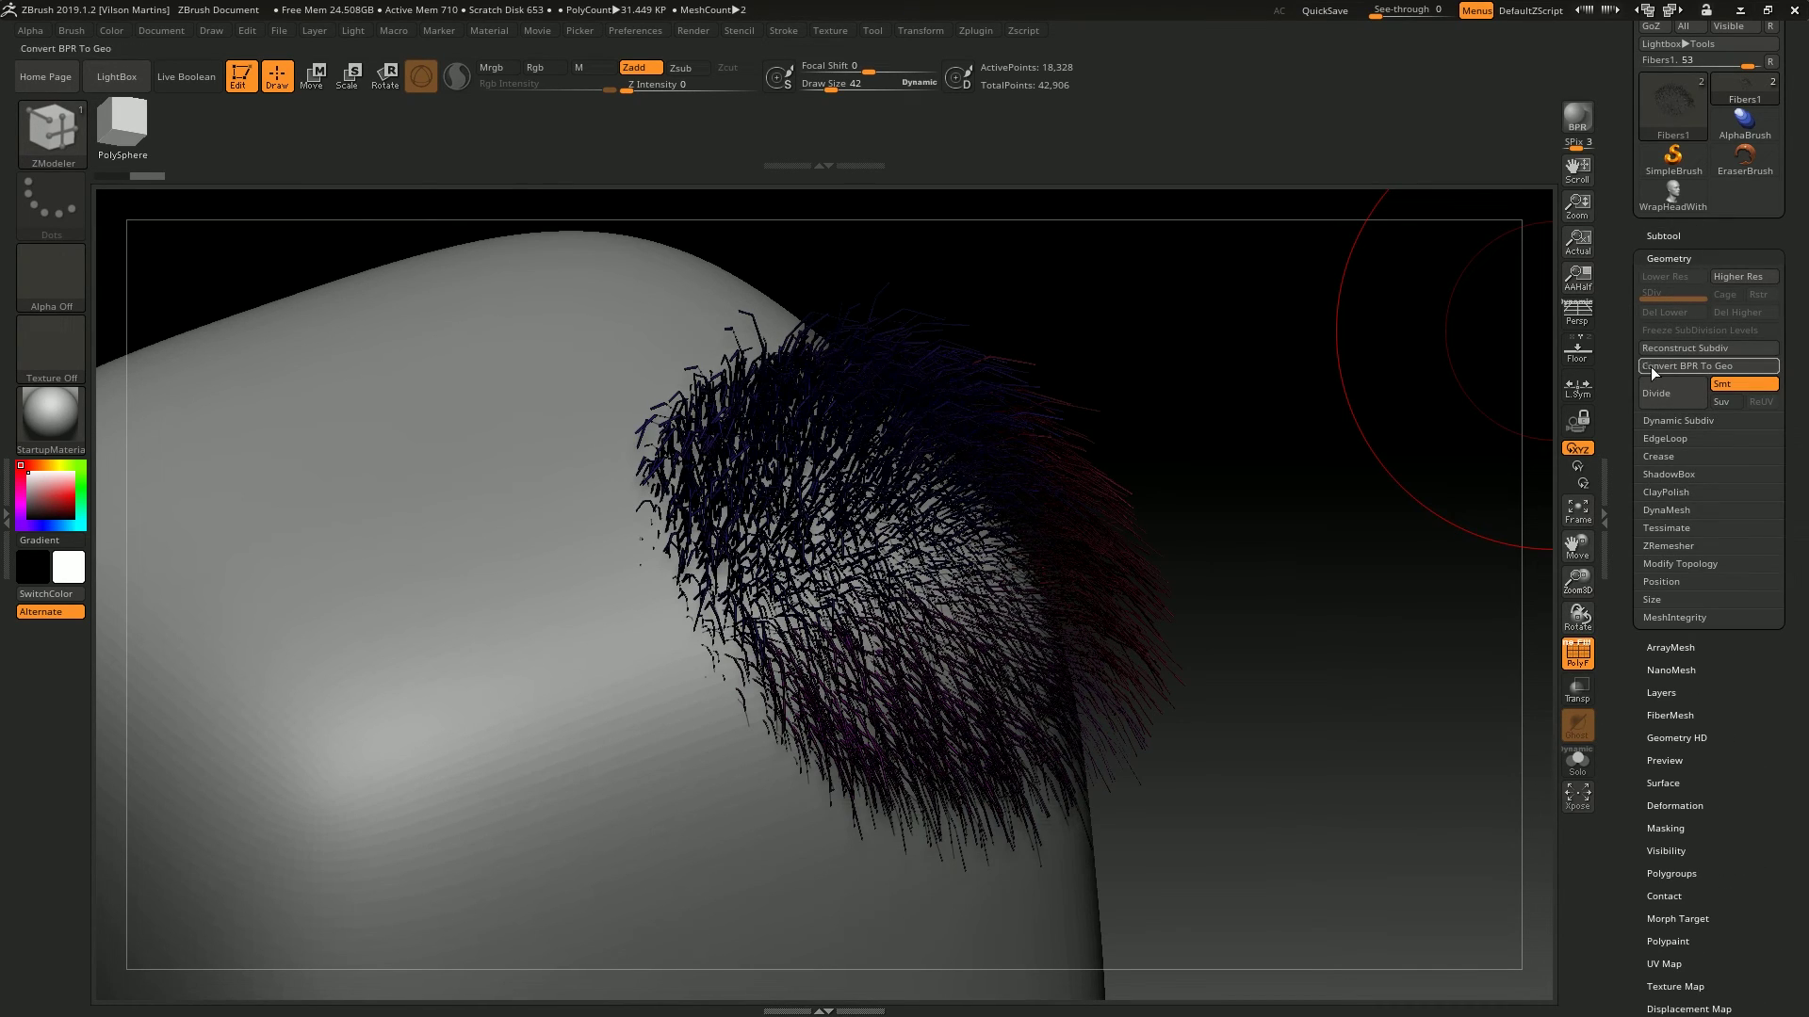
click(1734, 369)
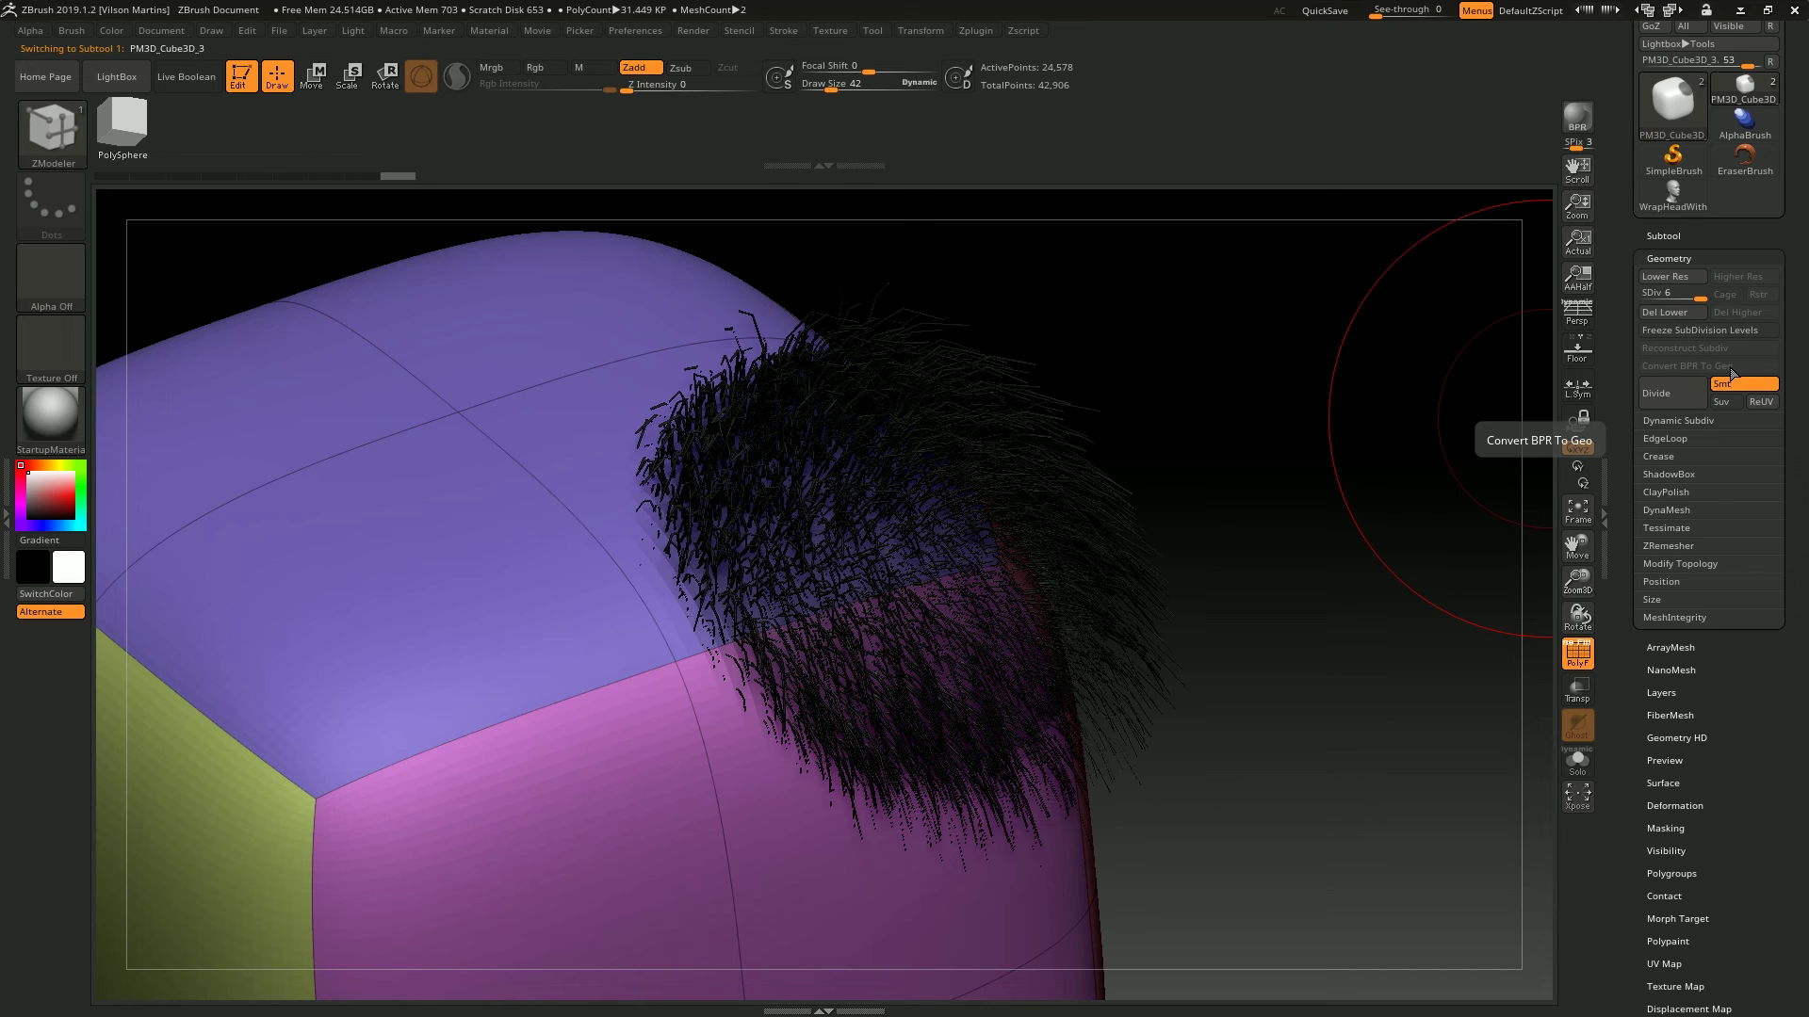
alt+click(1003, 433)
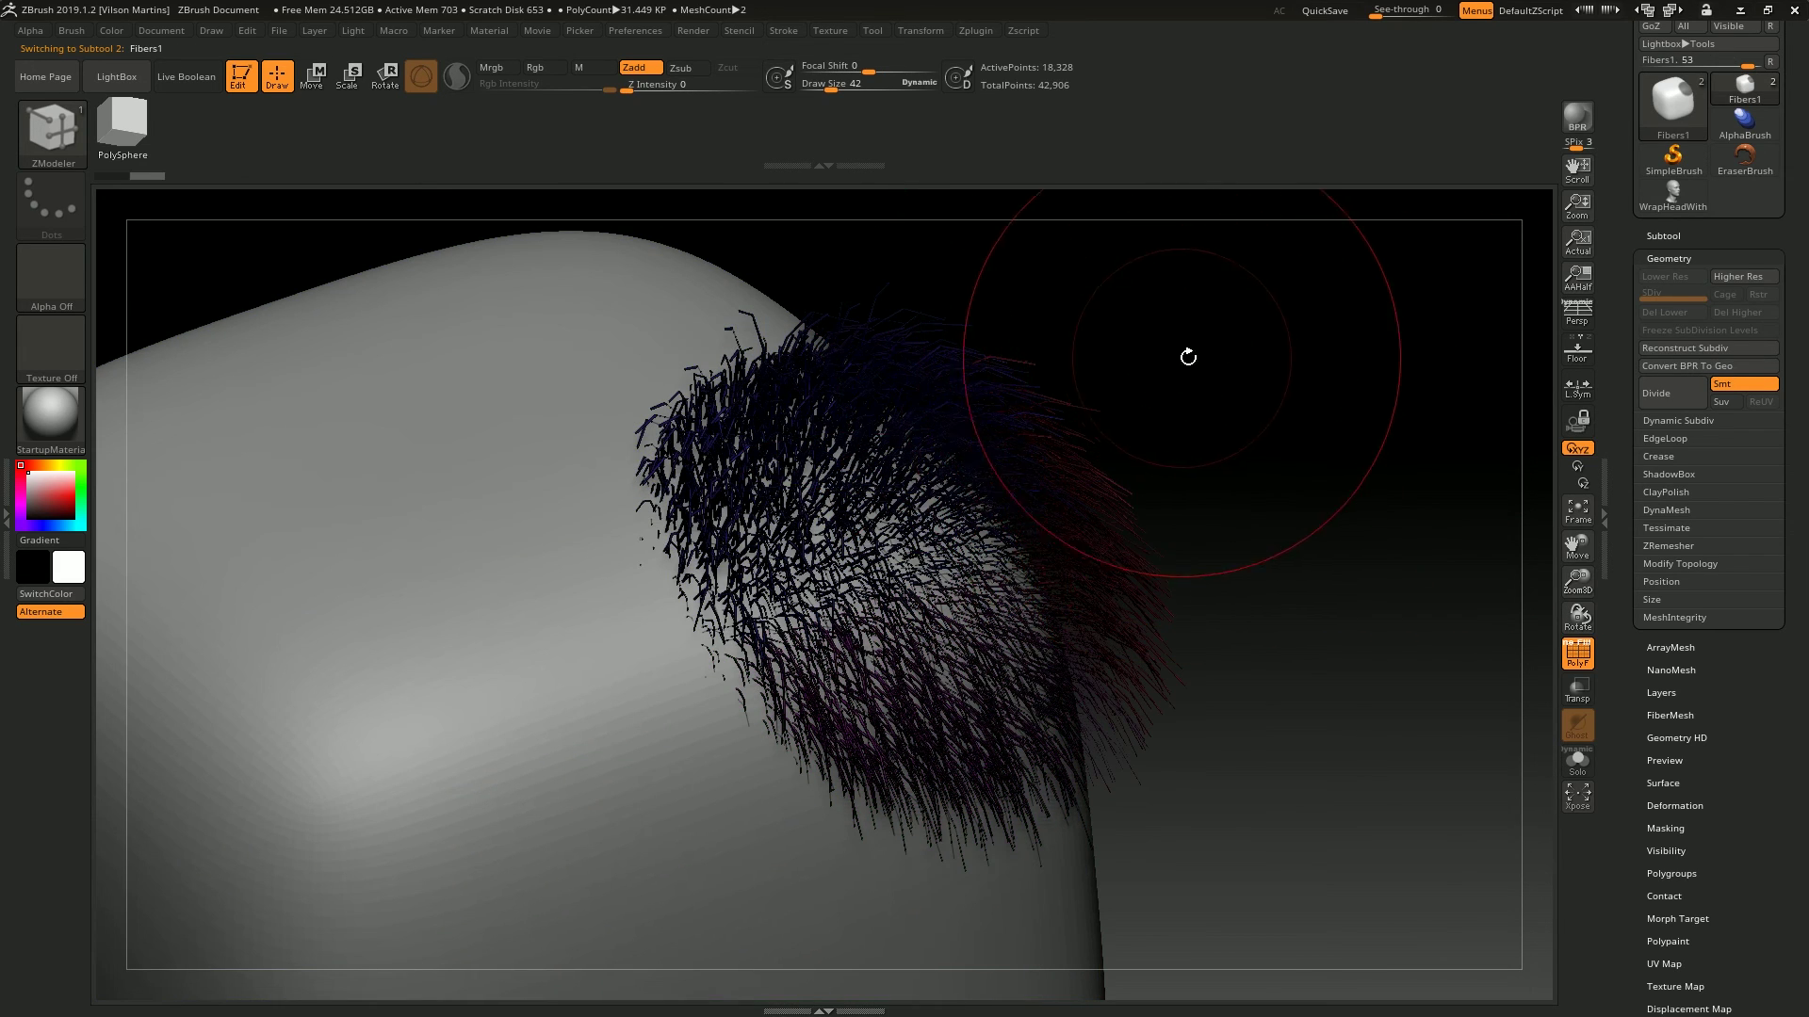
Turn off the polyframe display and turn the fibers into real geometry with Convert BPR To Geo.
key(shift+f)
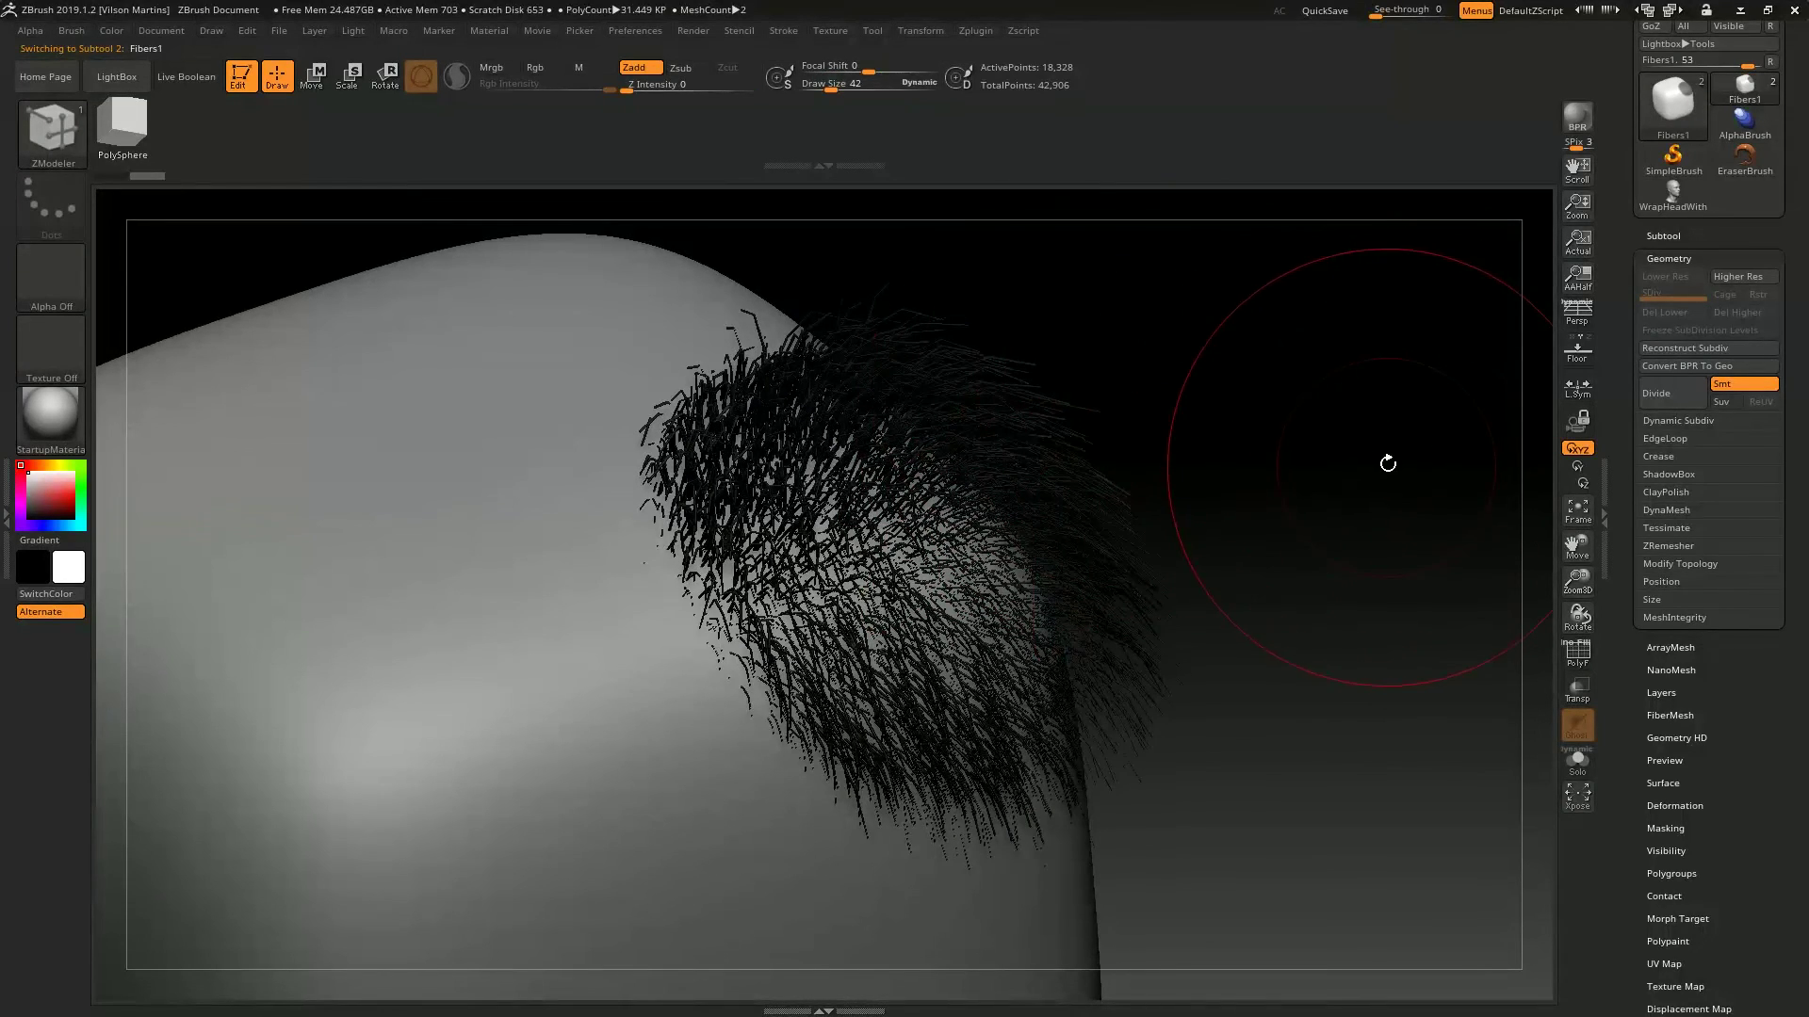
drag(1387, 465, 1150, 472)
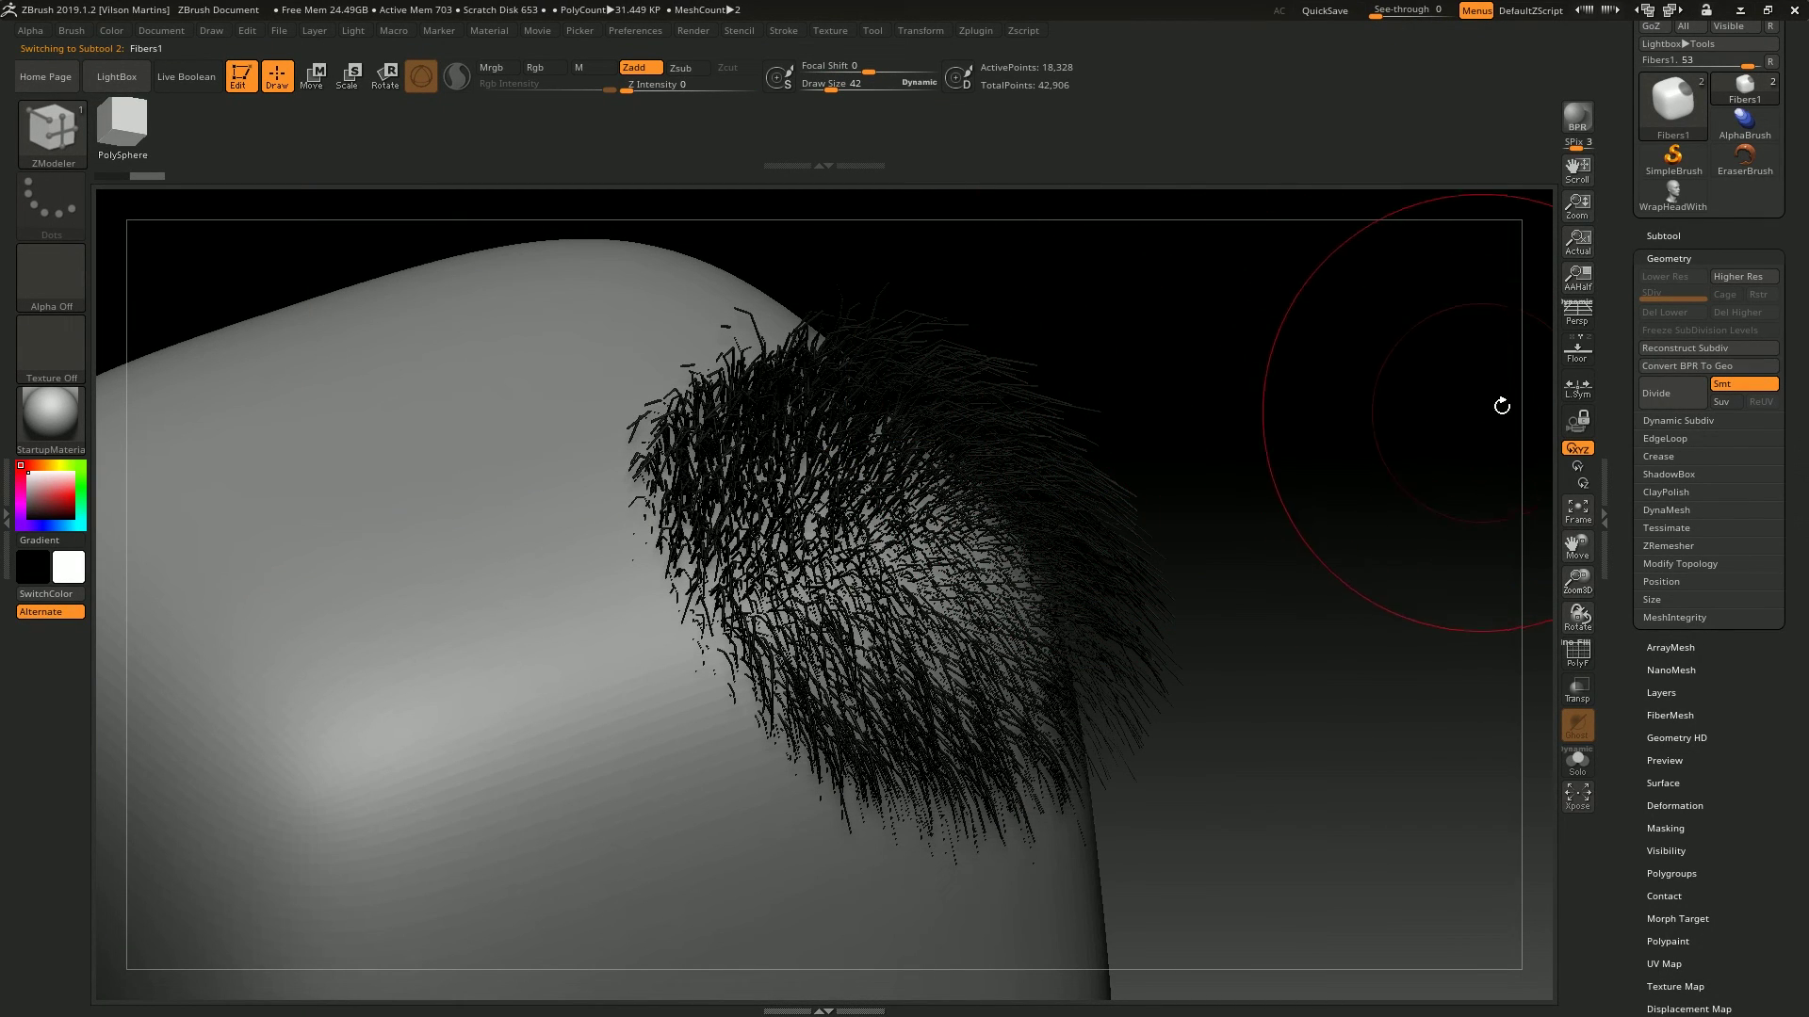
click(1710, 367)
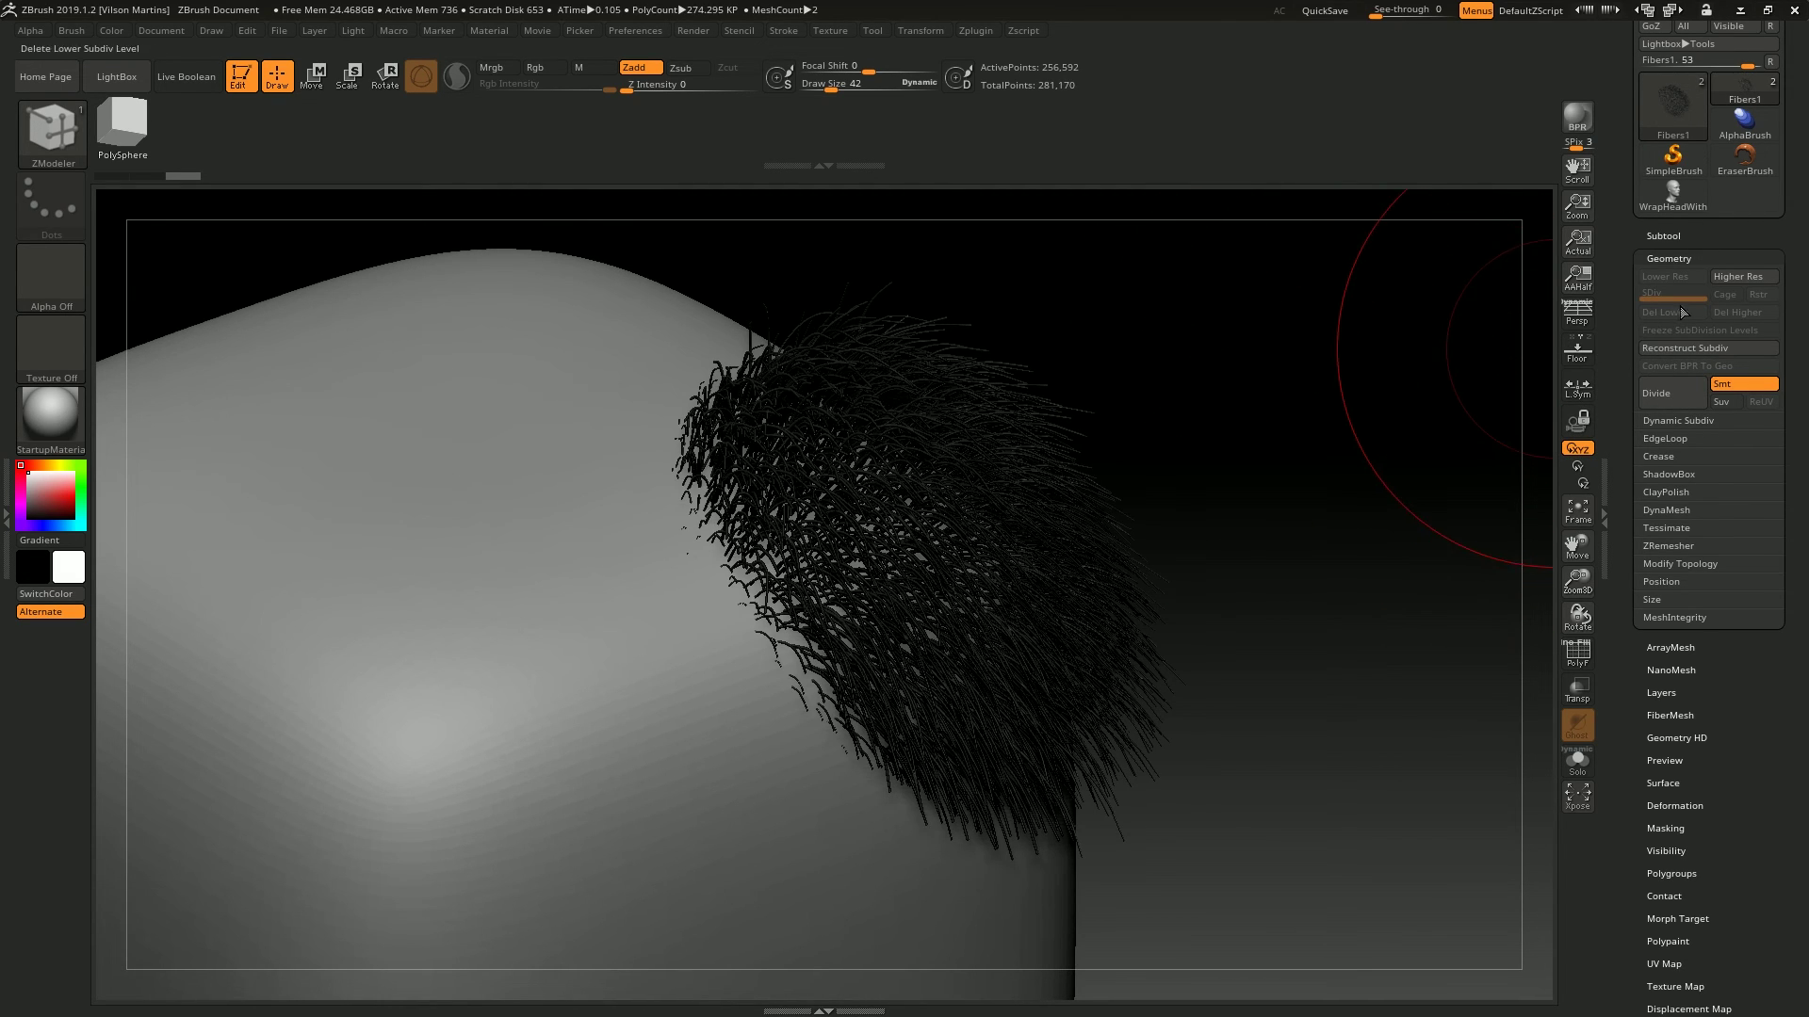
Isolate the converted fibers with polyframe shown and inspect their geometry up close.
key(ctrl+shift+f)
key(shift+f)
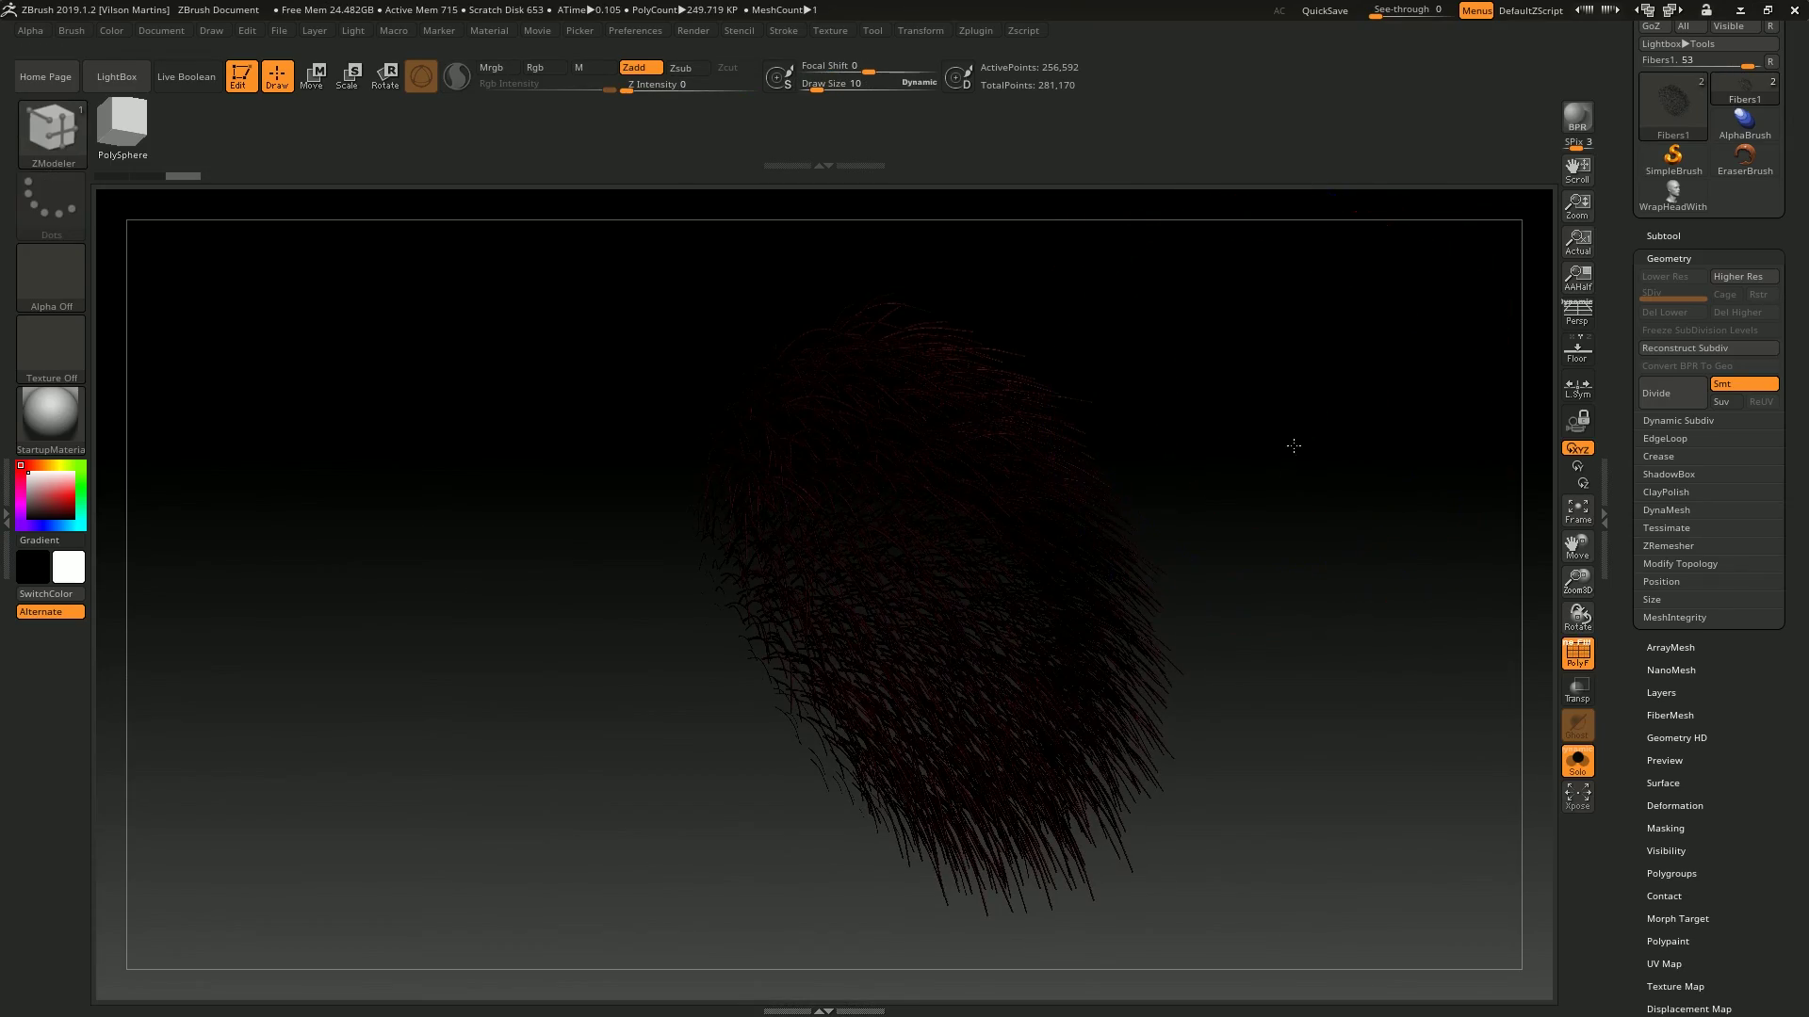
scroll(1296, 420, up, 10)
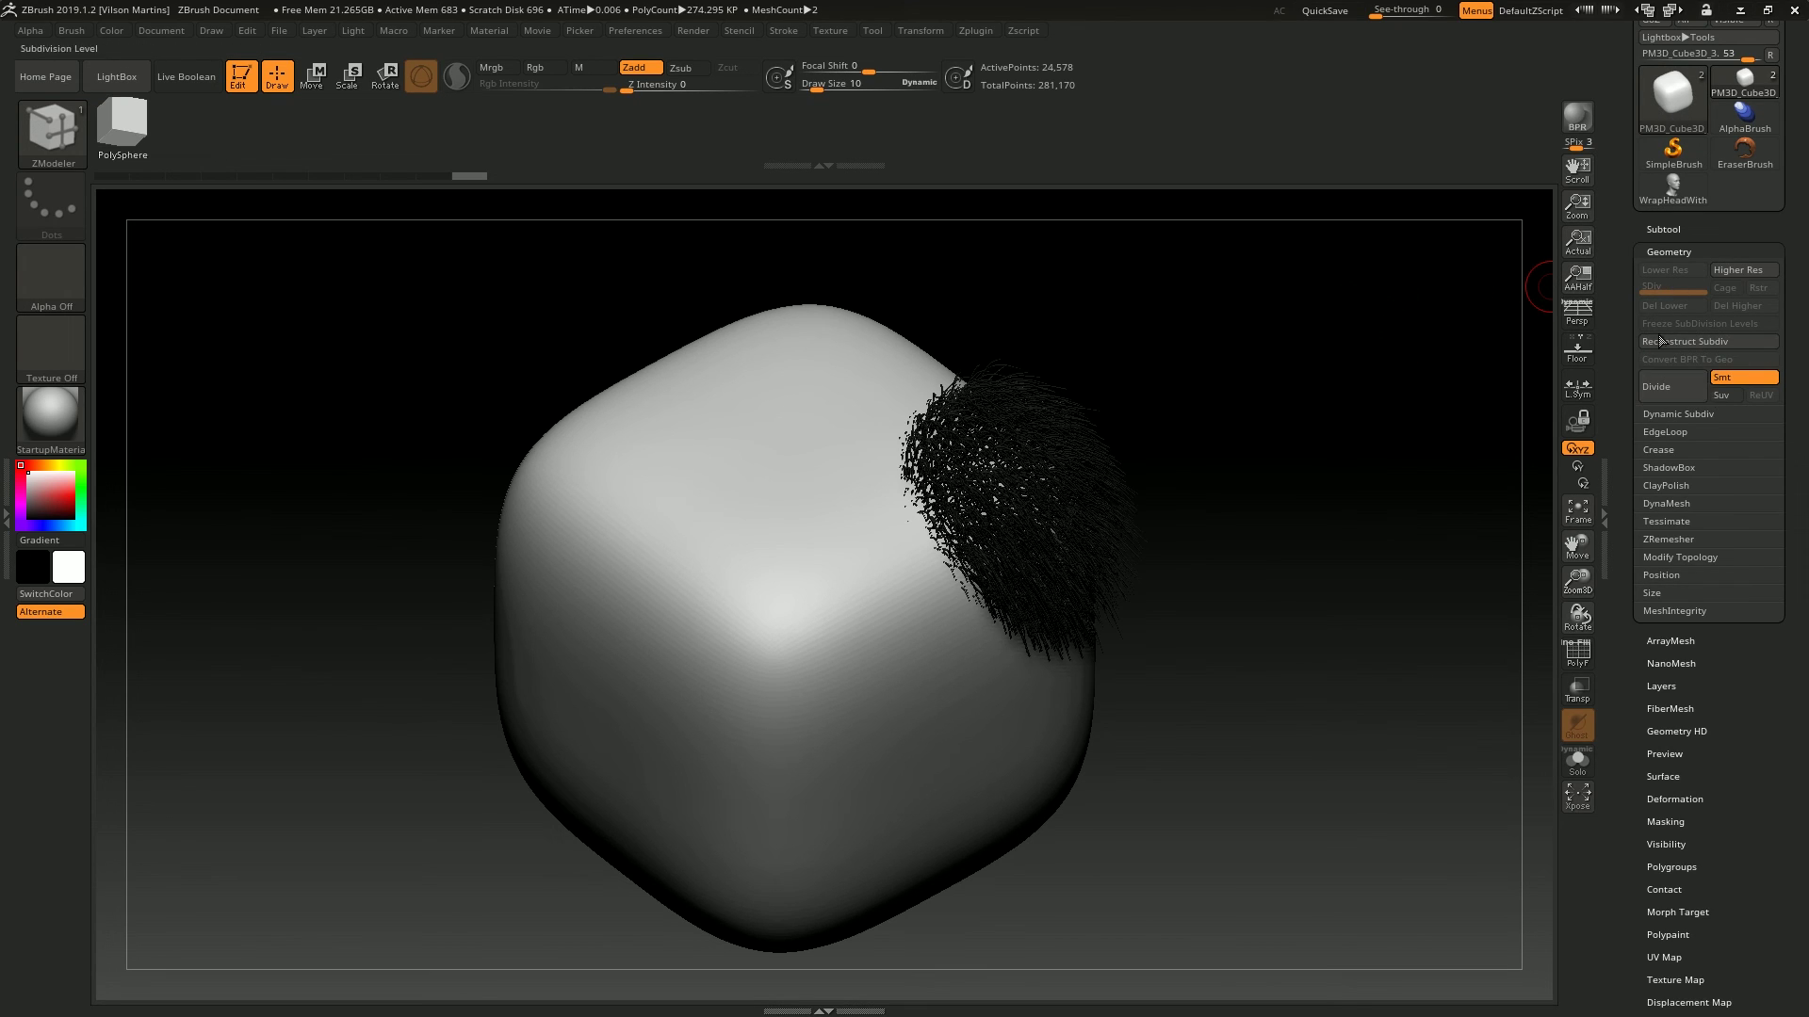
click(1674, 415)
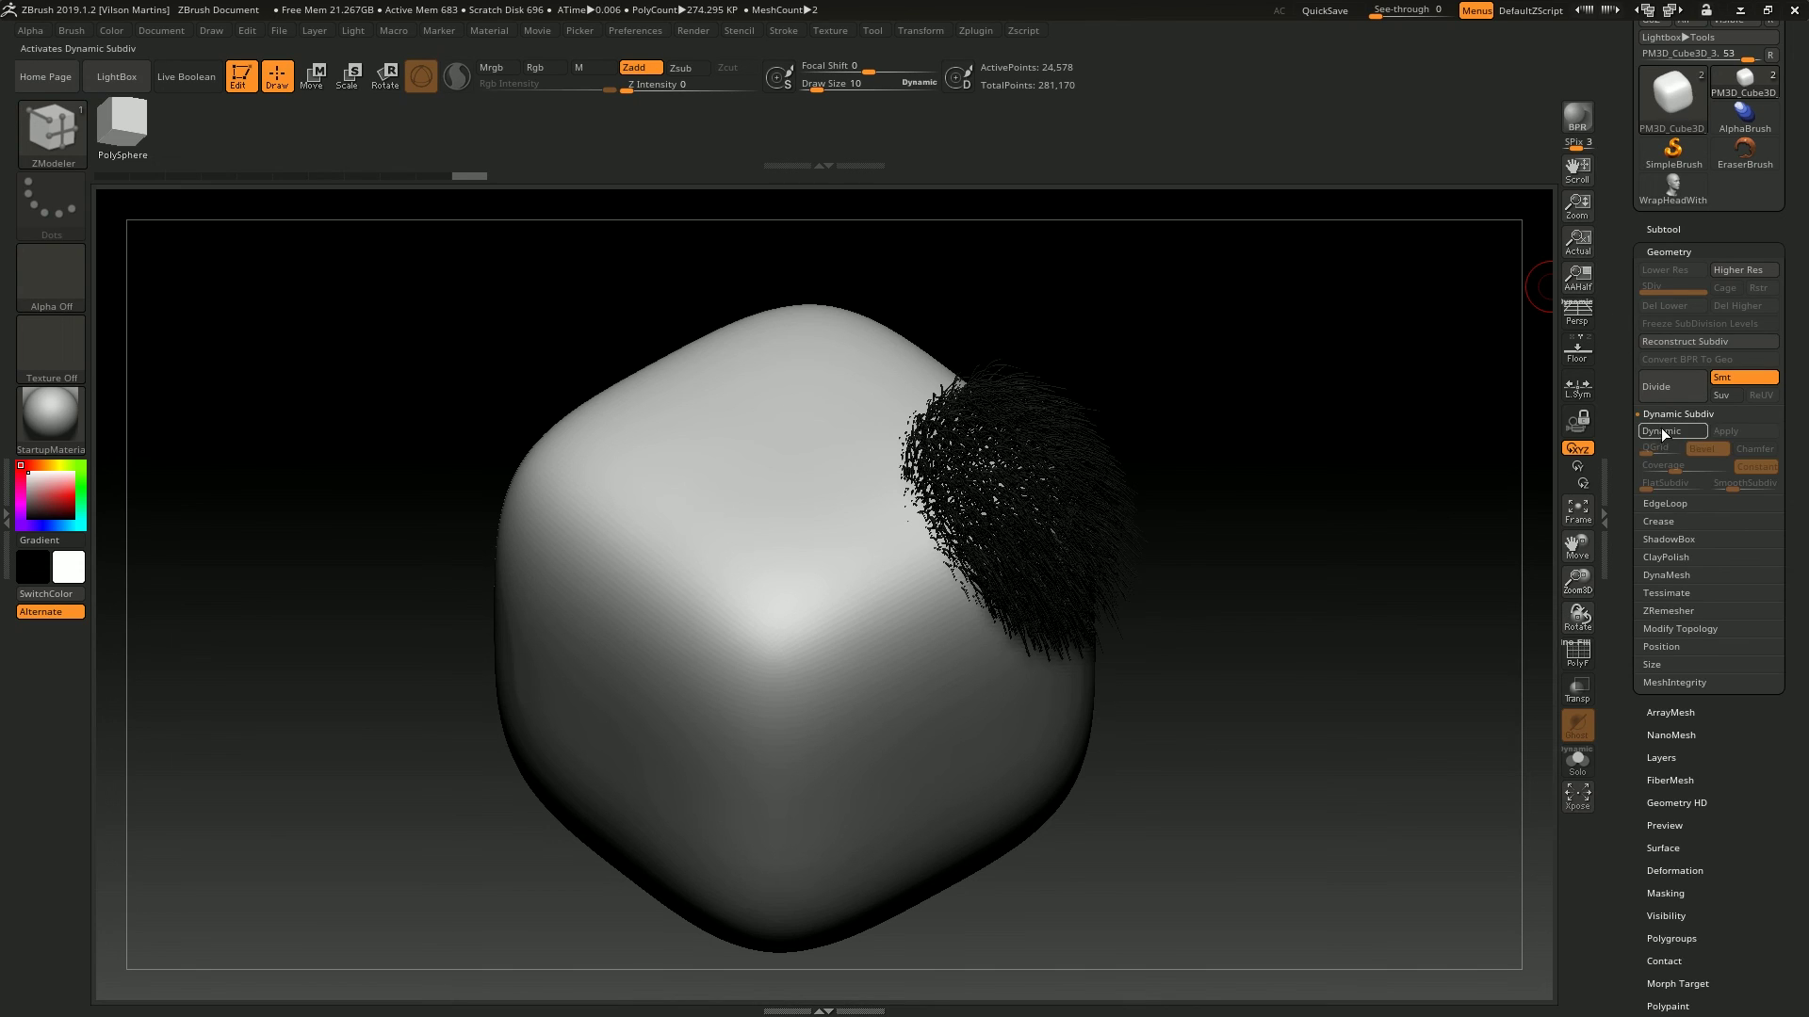
click(1664, 417)
click(1656, 418)
click(1656, 418)
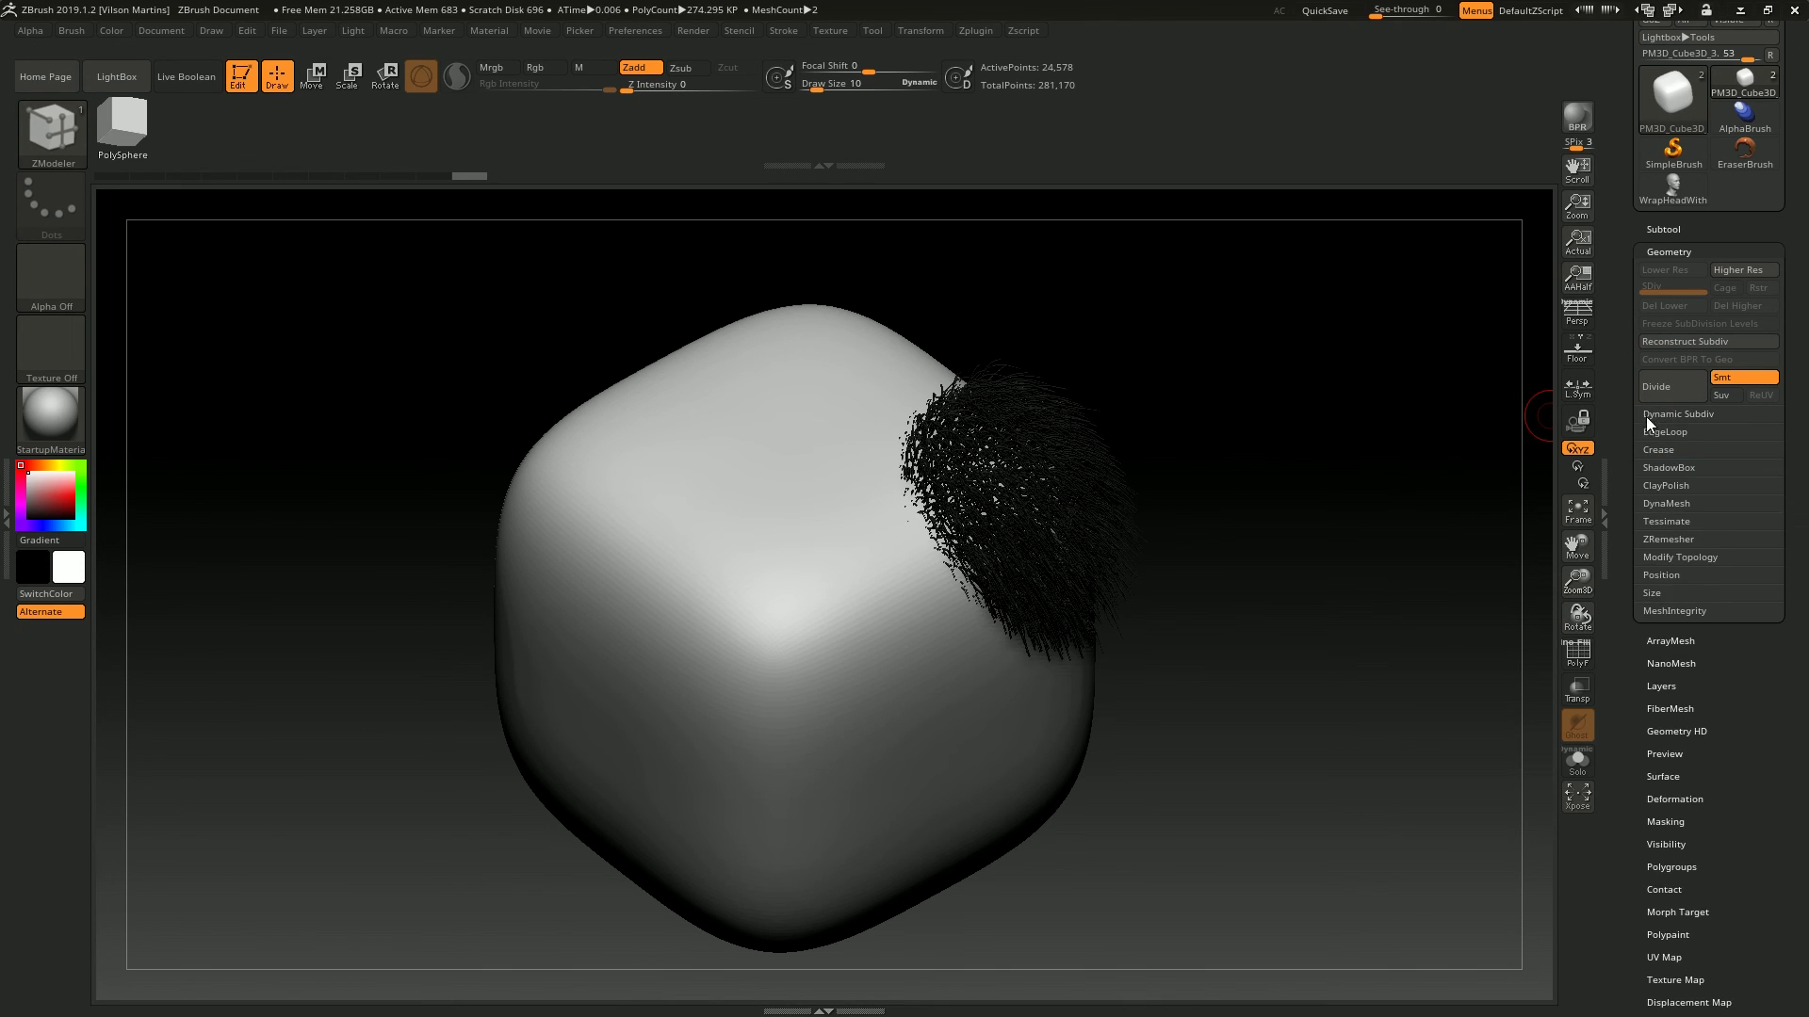
scroll(1618, 314, up, 1)
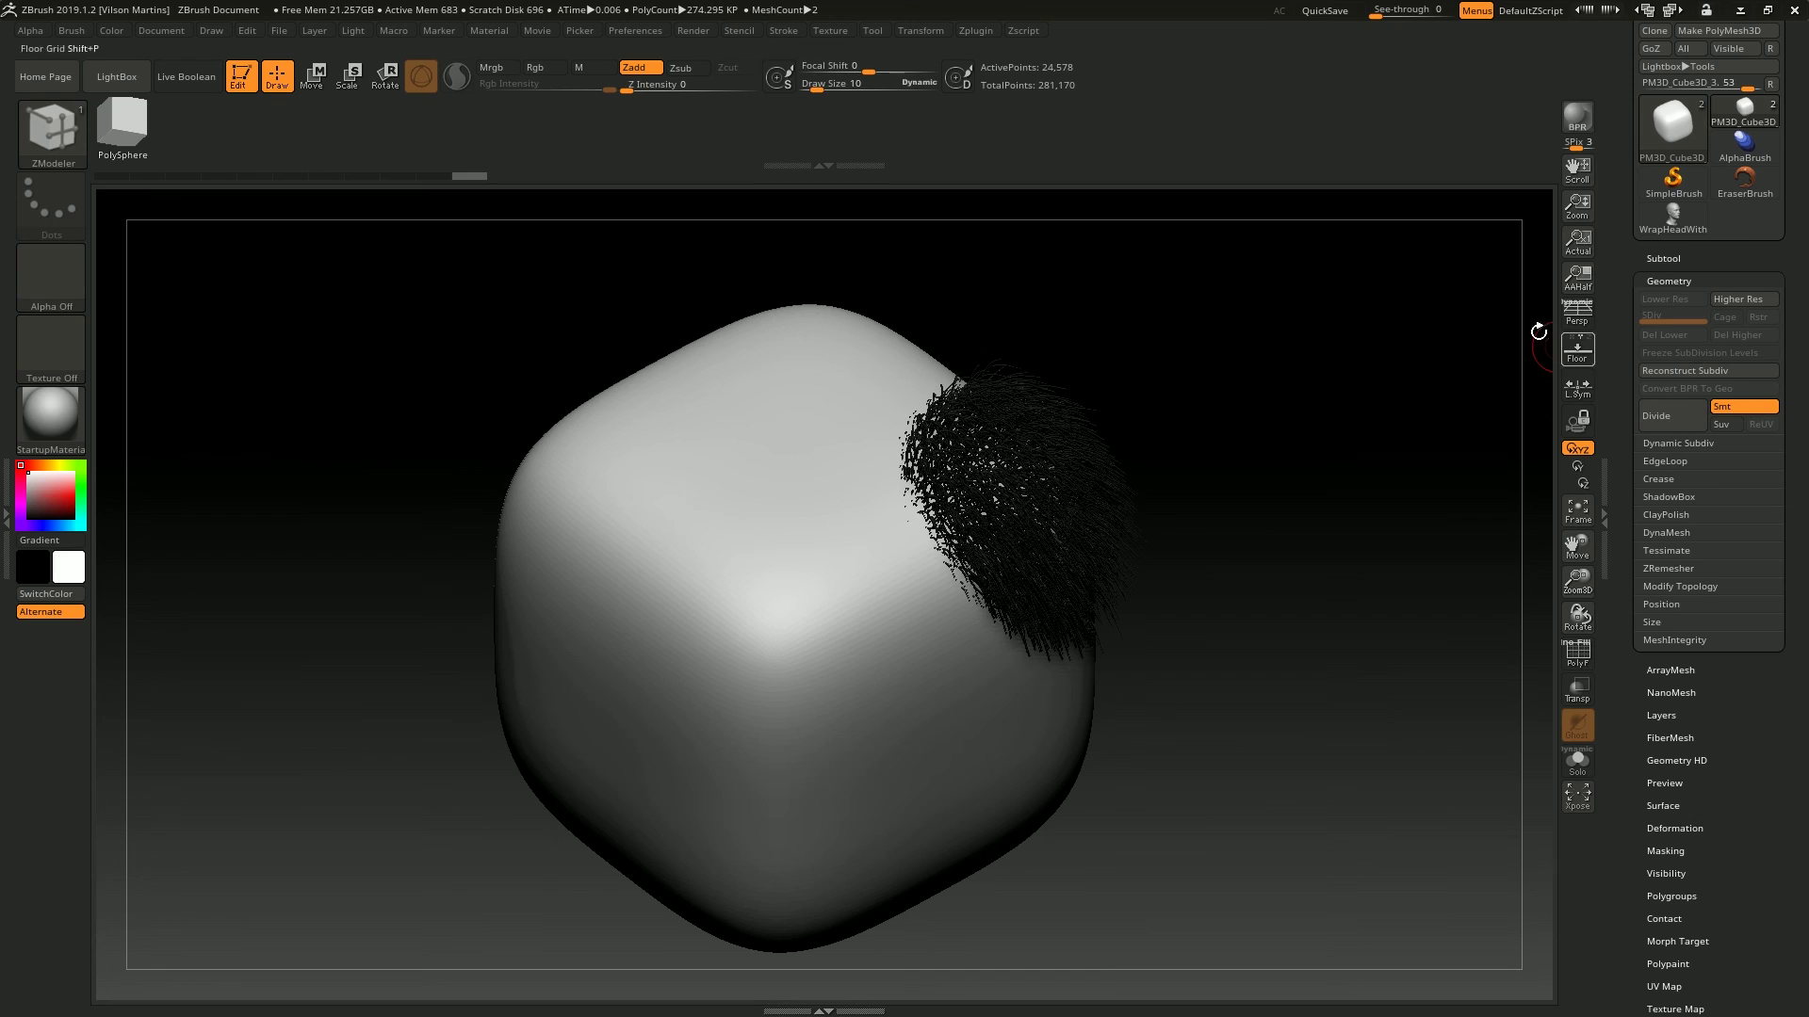
drag(1329, 445, 1340, 436)
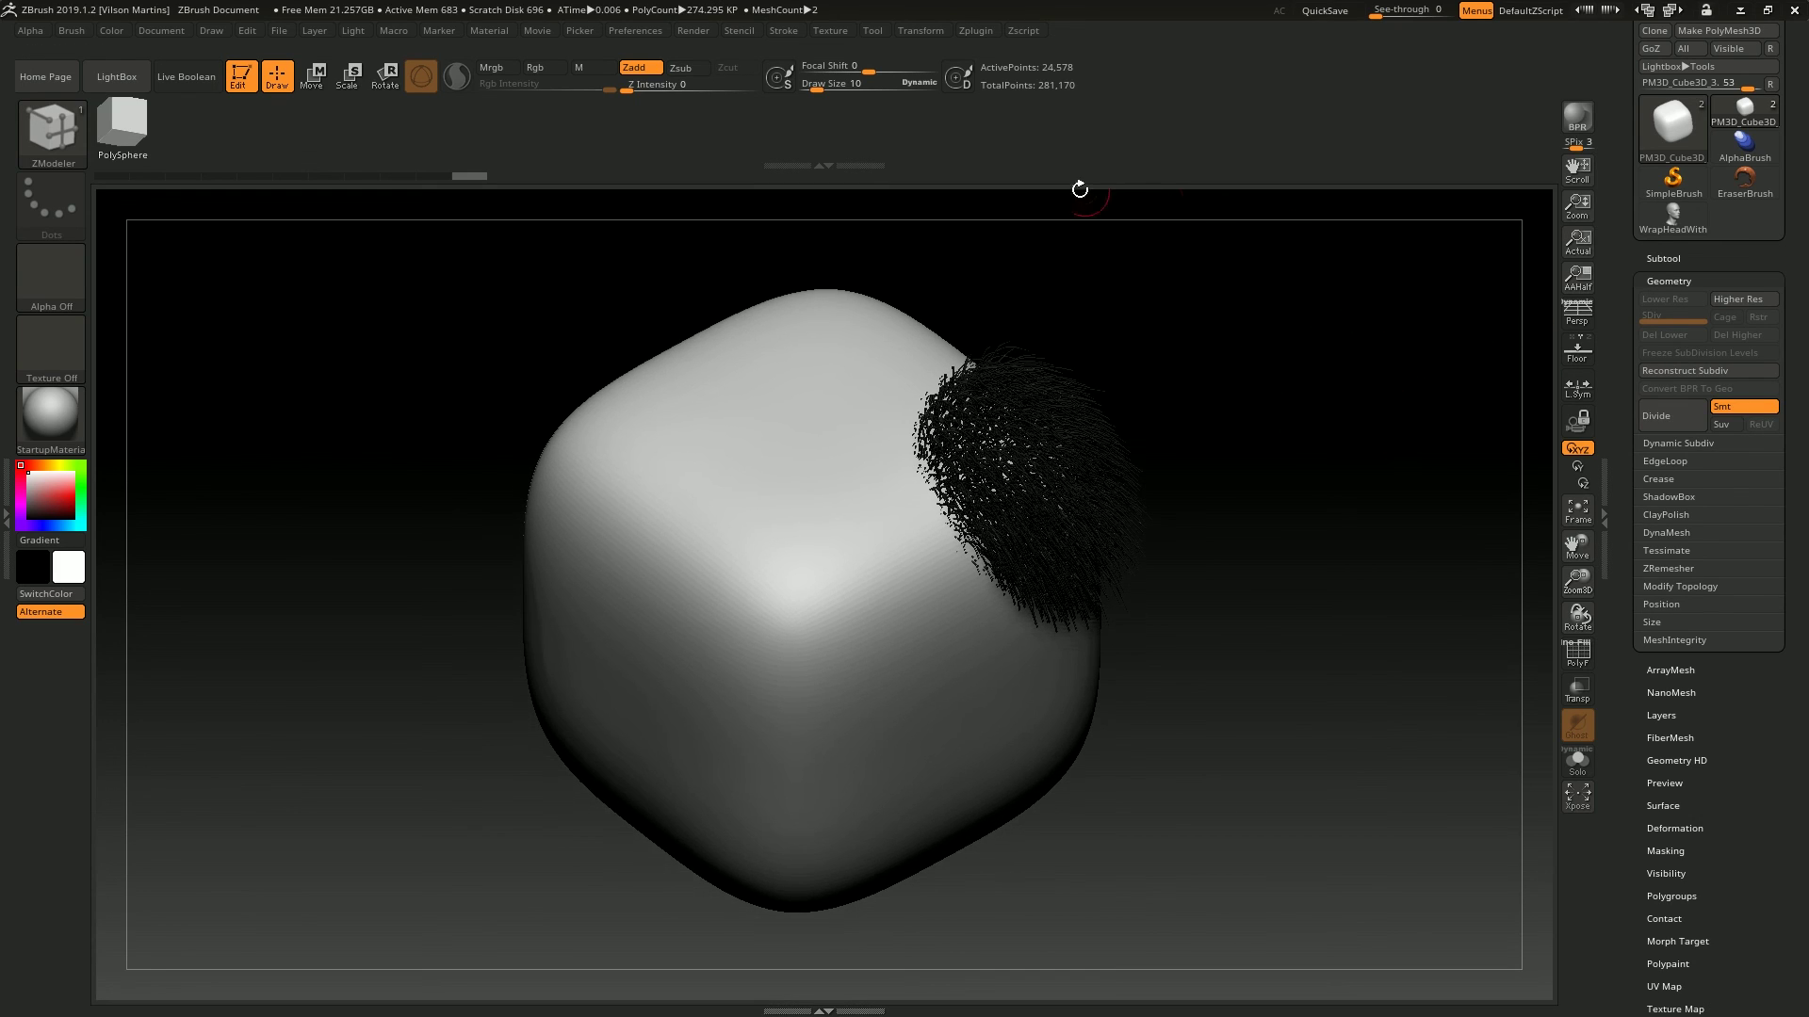
click(1280, 501)
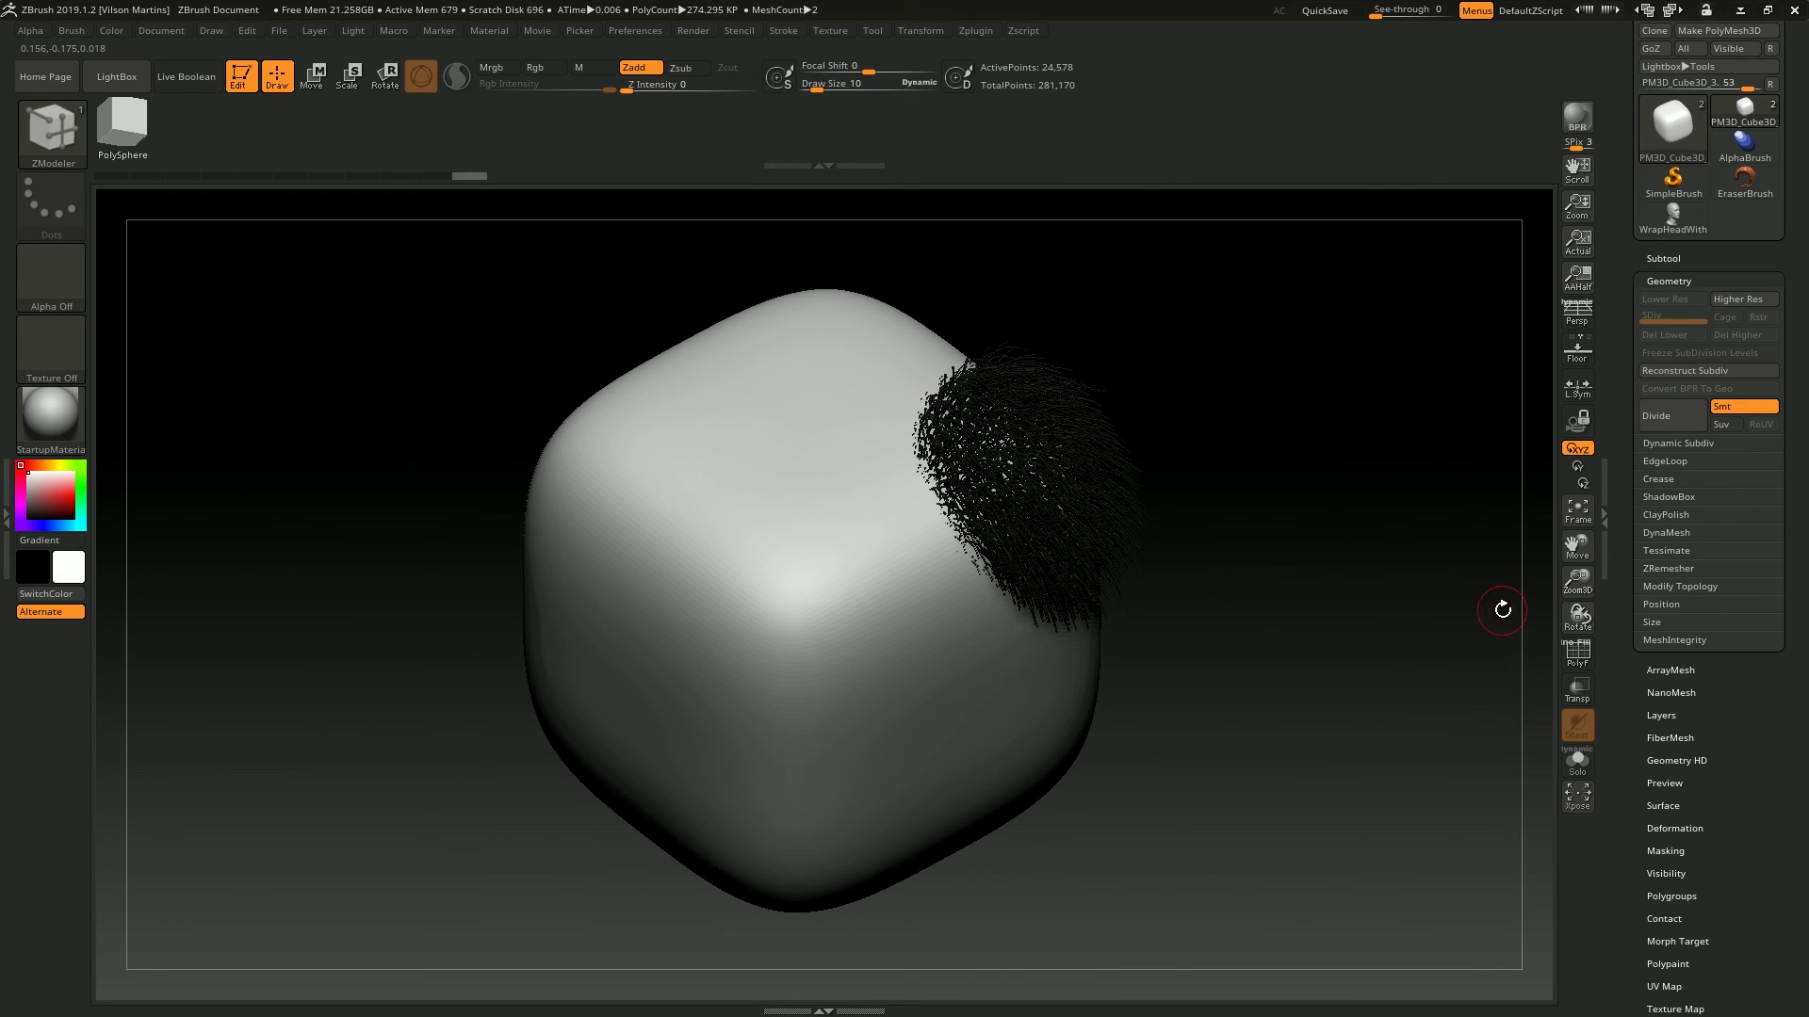